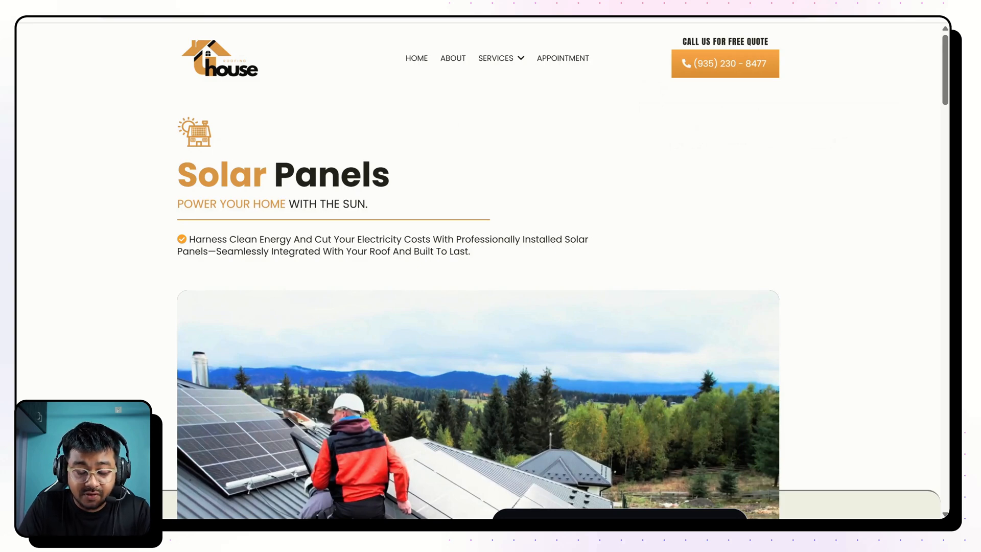
Examine the Solar Panels page's header, Services submenu, hero text, video and booking form.
scroll(486, 198, "down", 5)
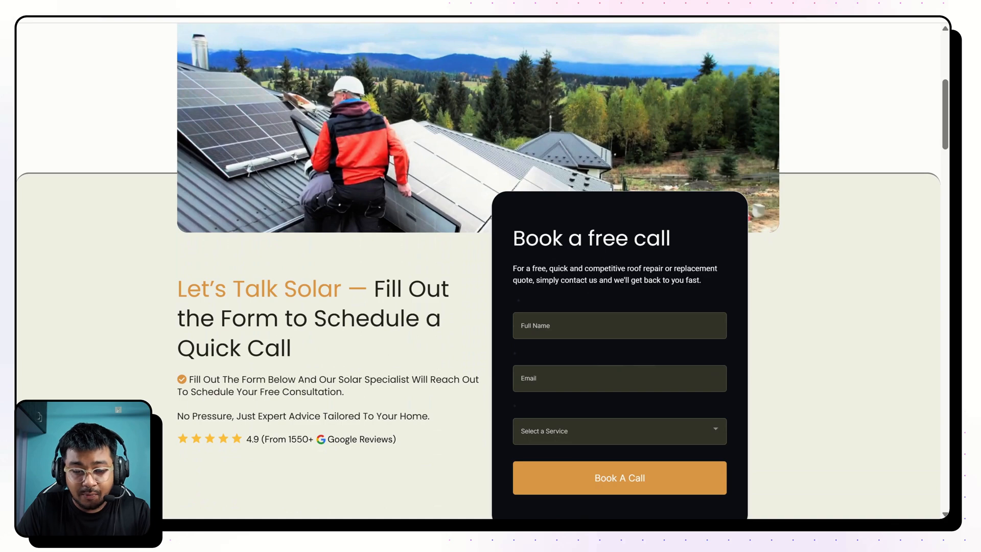
scroll(486, 271, "up", 5)
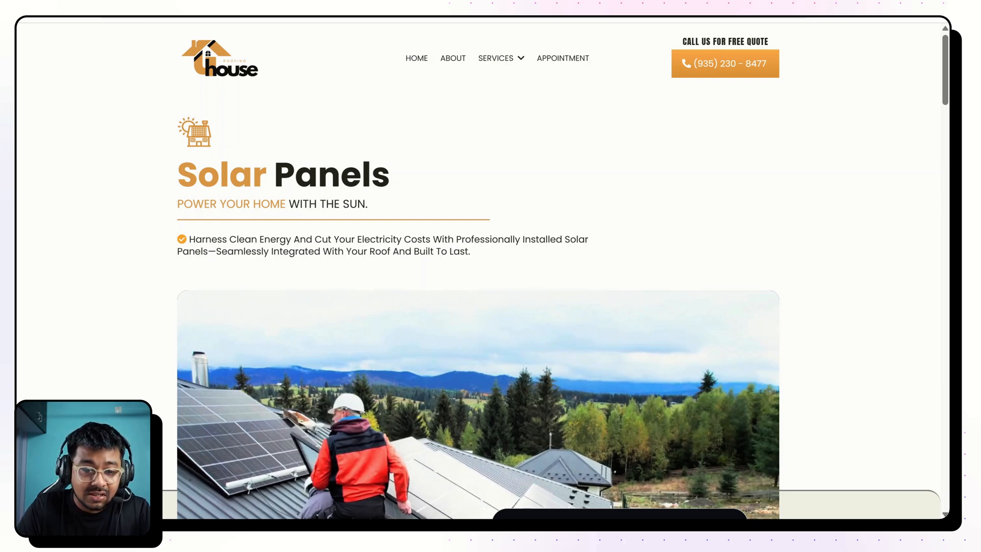
mouse_move(498, 58)
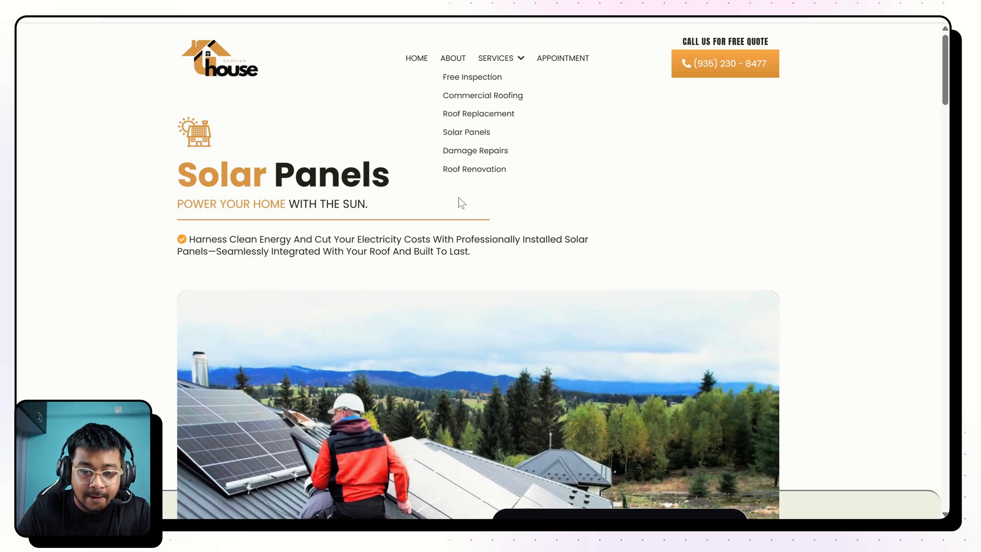
scroll(576, 306, "down", 5)
scroll(576, 309, "down", 10)
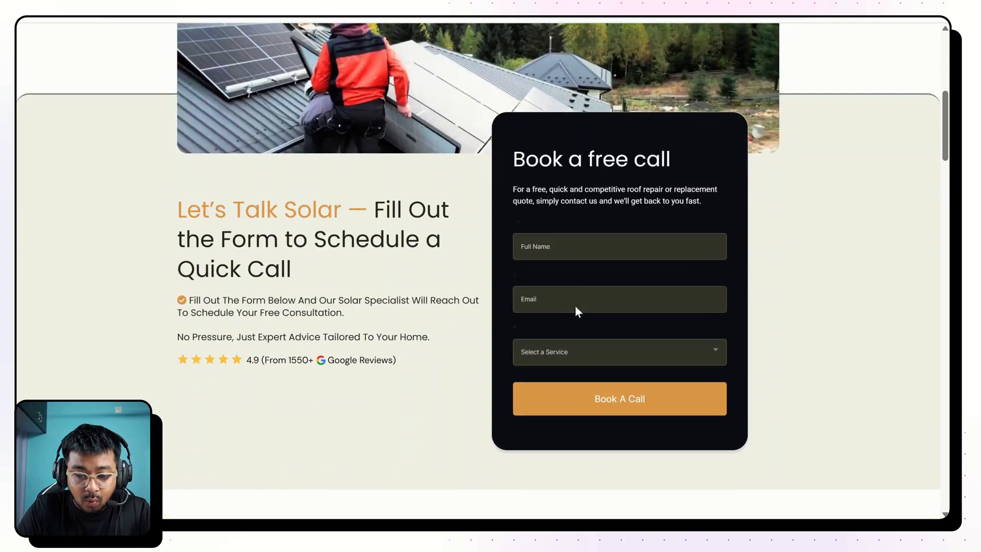
scroll(576, 309, "up", 15)
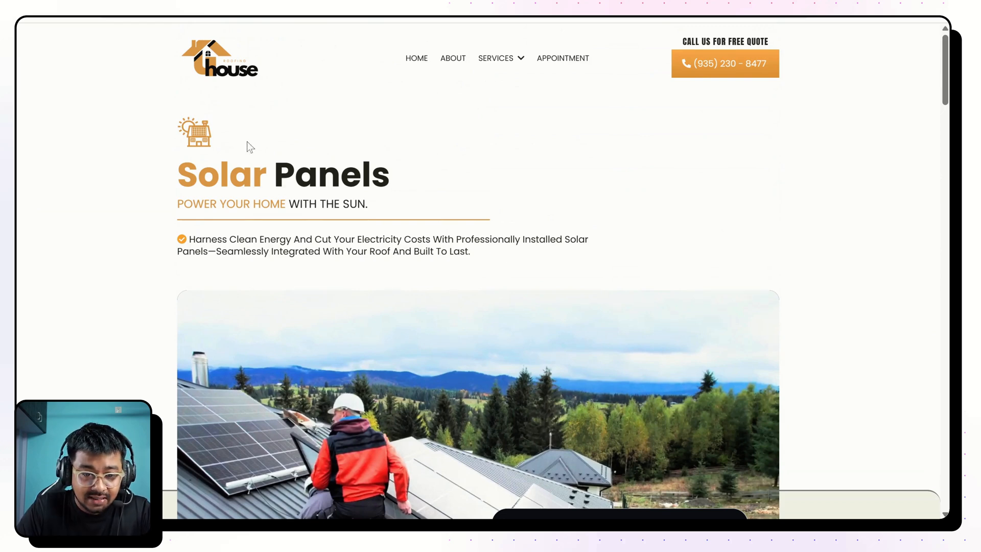
scroll(458, 182, "down", 4)
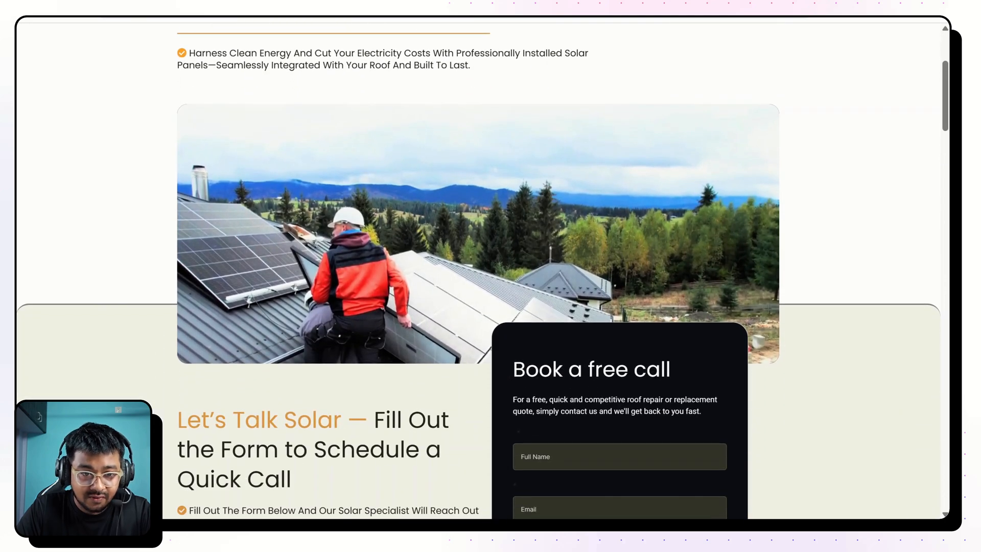
scroll(241, 139, "up", 4)
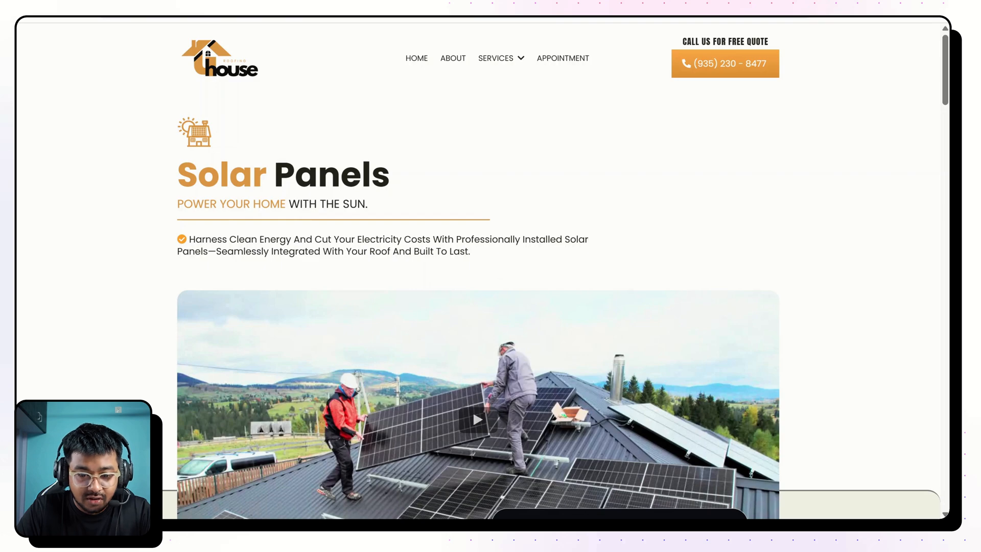
scroll(458, 305, "down", 4)
scroll(458, 306, "up", 4)
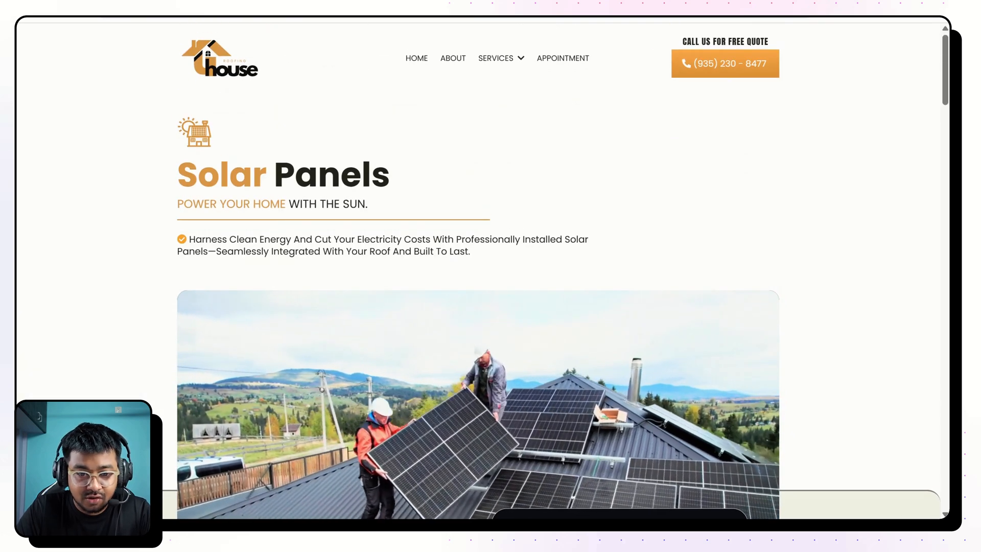
Highlight the hero icon, heading and text, and examine the video and the "Book a free call" form below.
left_click_drag(165, 121, 483, 255)
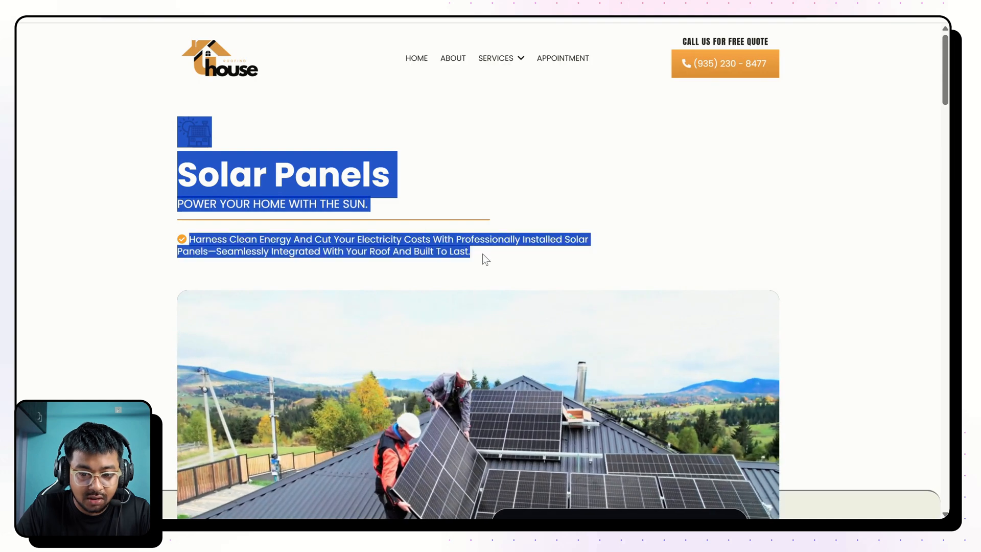
scroll(482, 256, "down", 2)
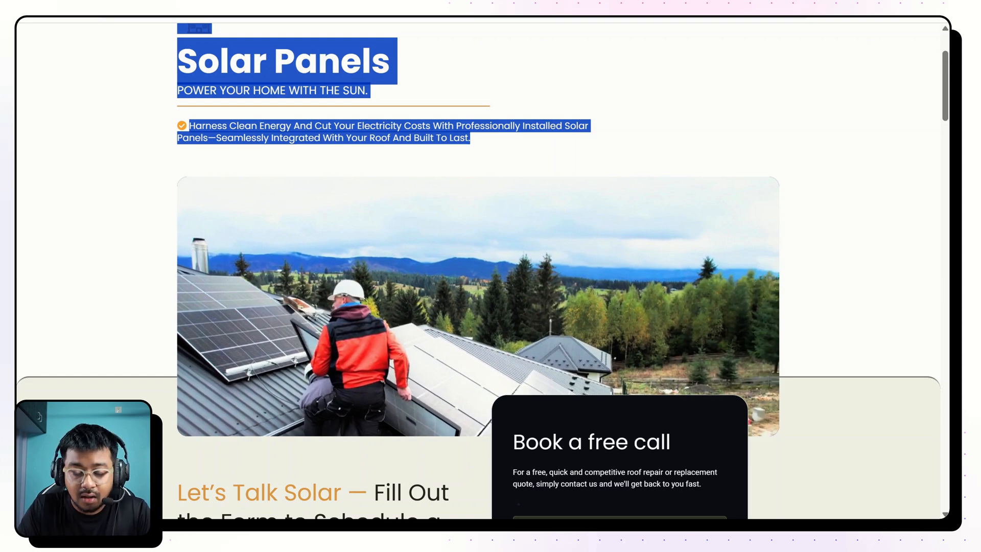
scroll(503, 370, "down", 5)
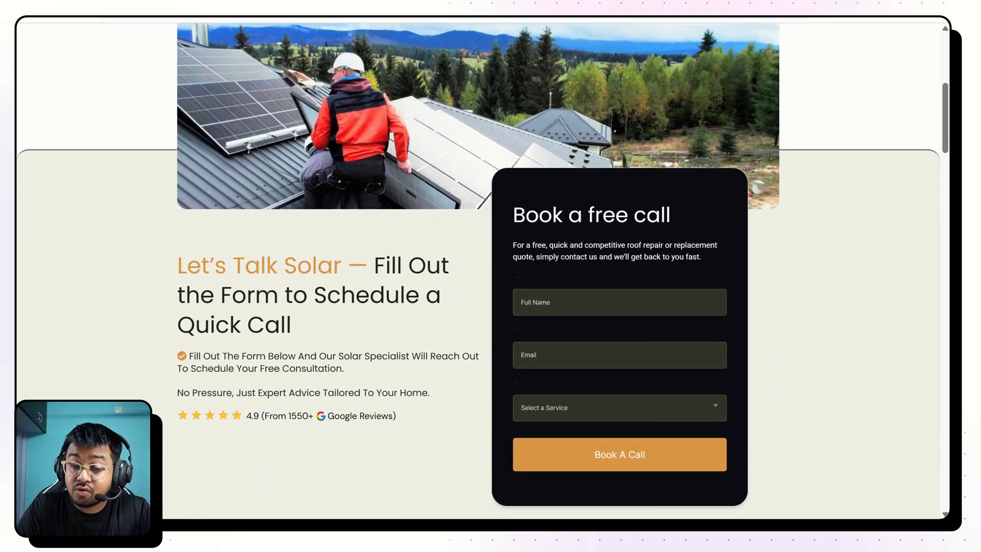
scroll(676, 279, "up", 3)
scroll(675, 279, "down", 3)
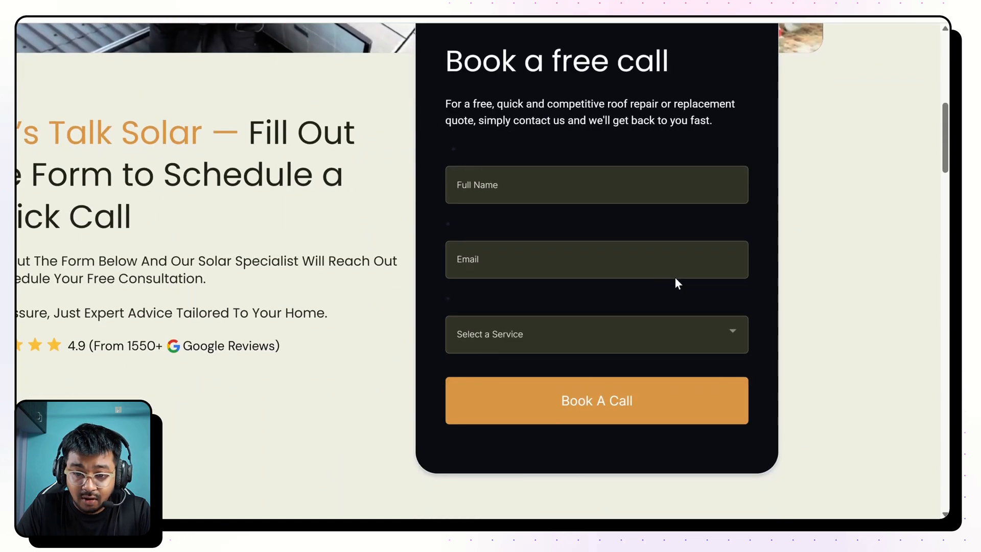
scroll(675, 279, "down", 3)
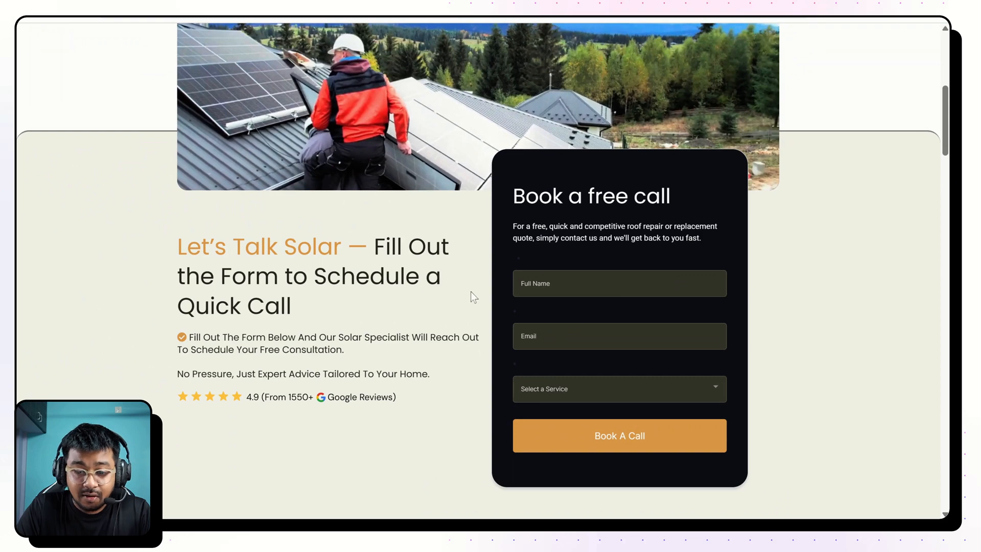
Examine the remaining page sections from "Why Choose Our Solar Services?" through the included services, client reviews and FAQ to the footer.
scroll(471, 291, "down", 9)
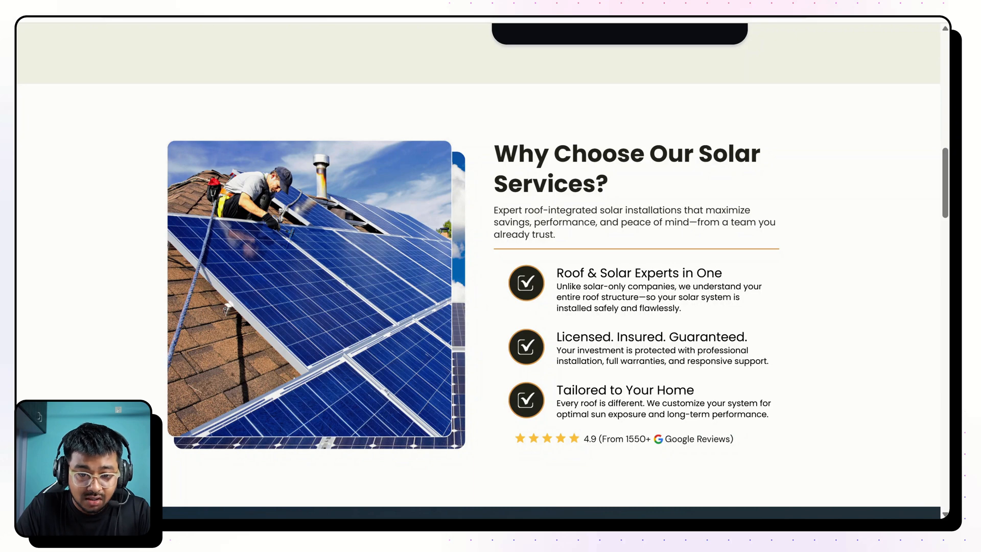
scroll(479, 266, "down", 1)
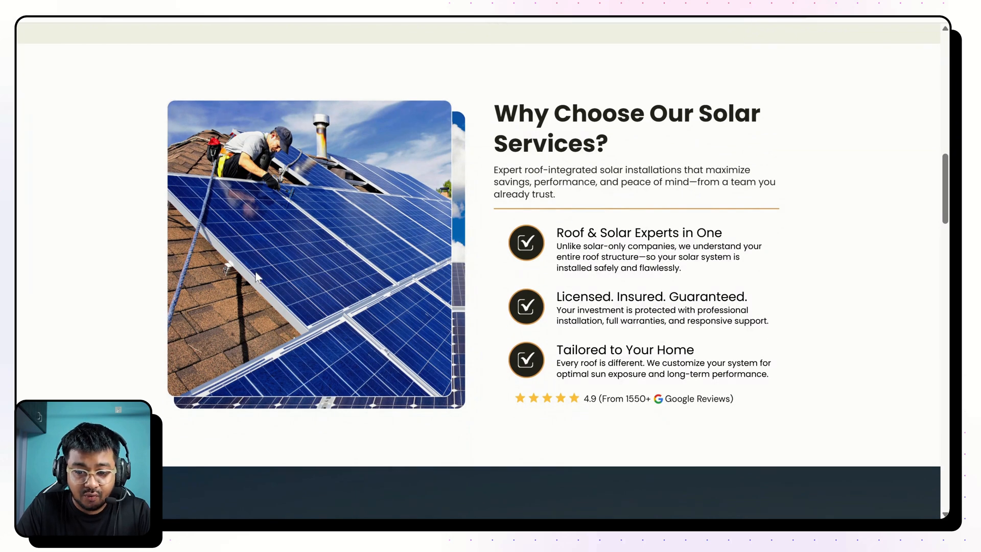
scroll(461, 263, "down", 8)
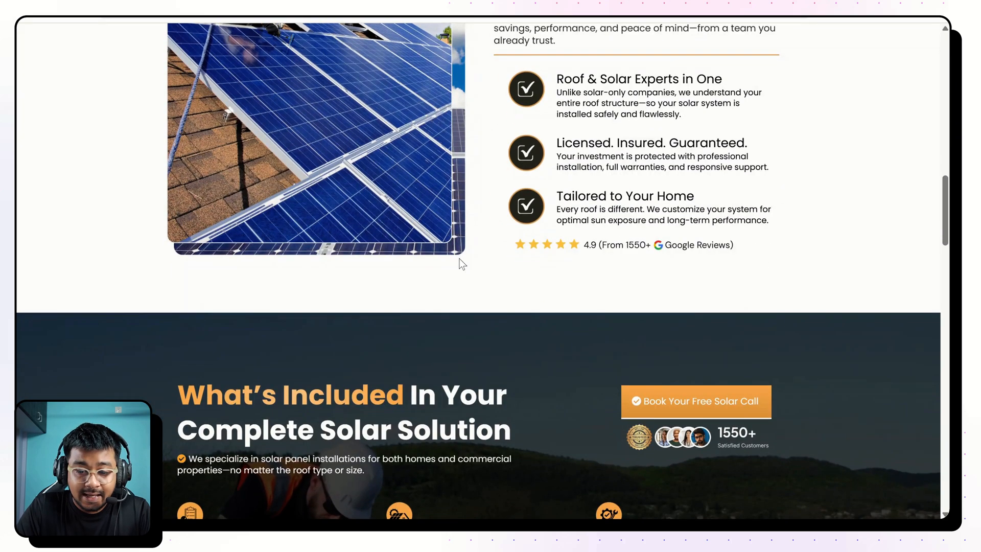
scroll(478, 271, "down", 1)
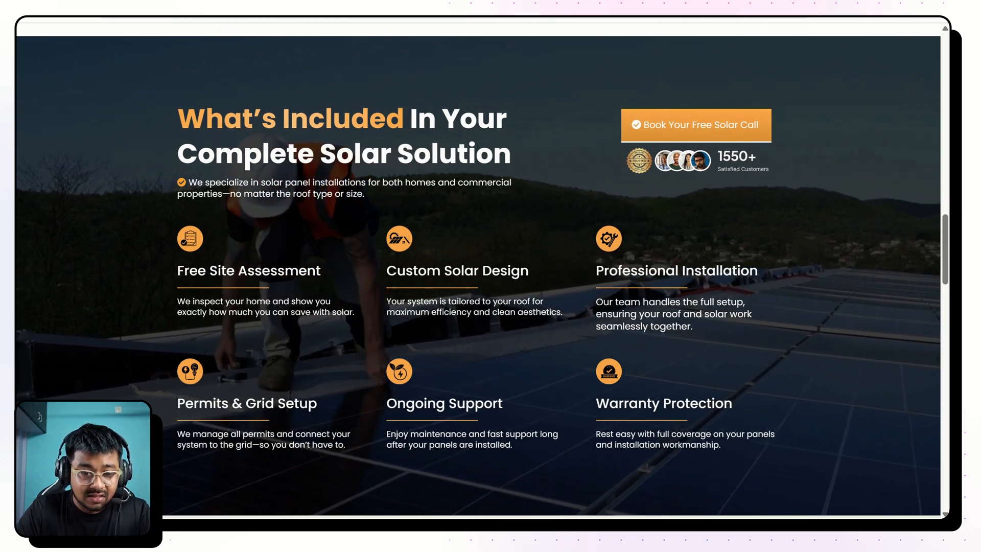
left_click_drag(176, 272, 552, 271)
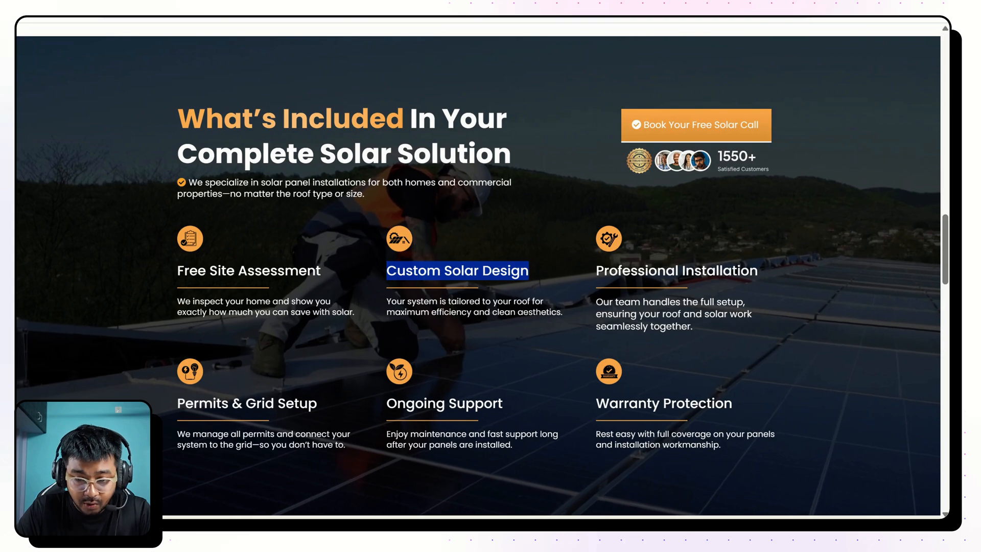
scroll(469, 425, "down", 5)
scroll(526, 185, "down", 4)
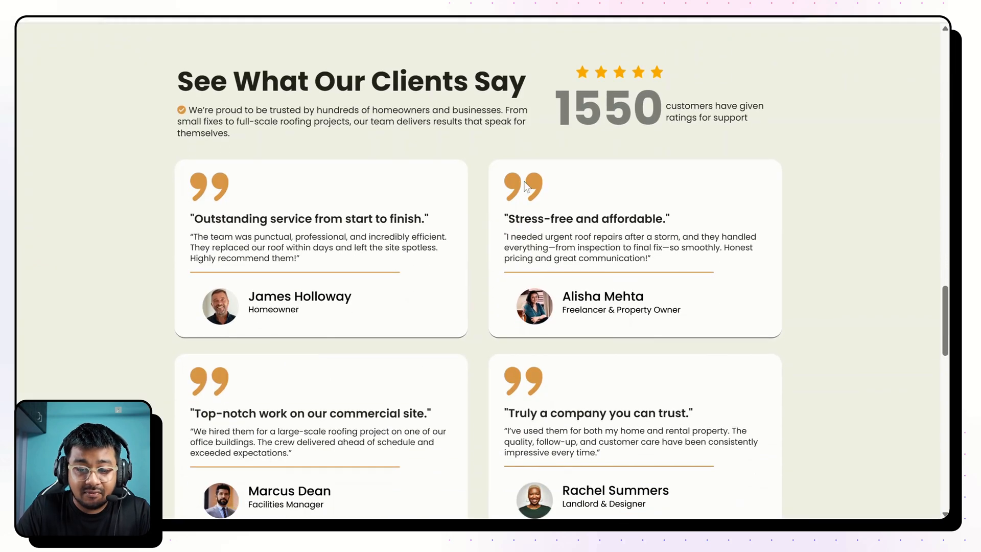
scroll(636, 284, "up", 1)
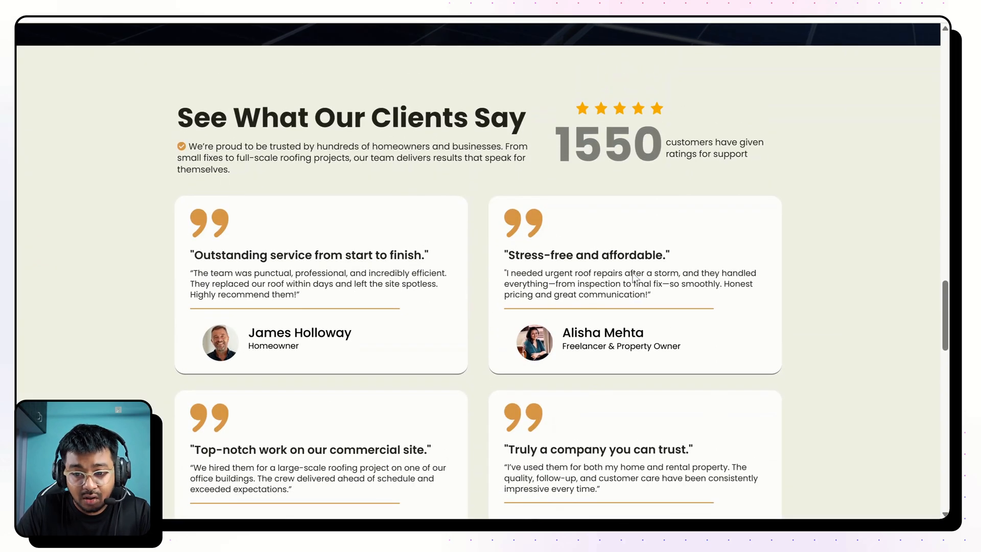
scroll(635, 277, "down", 3)
scroll(635, 277, "down", 13)
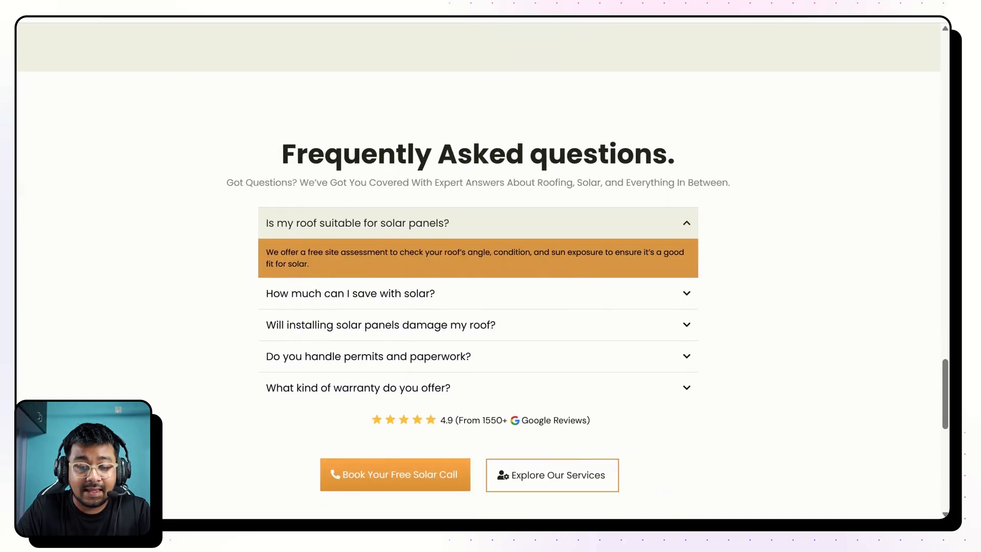
scroll(636, 278, "down", 3)
scroll(635, 278, "up", 20)
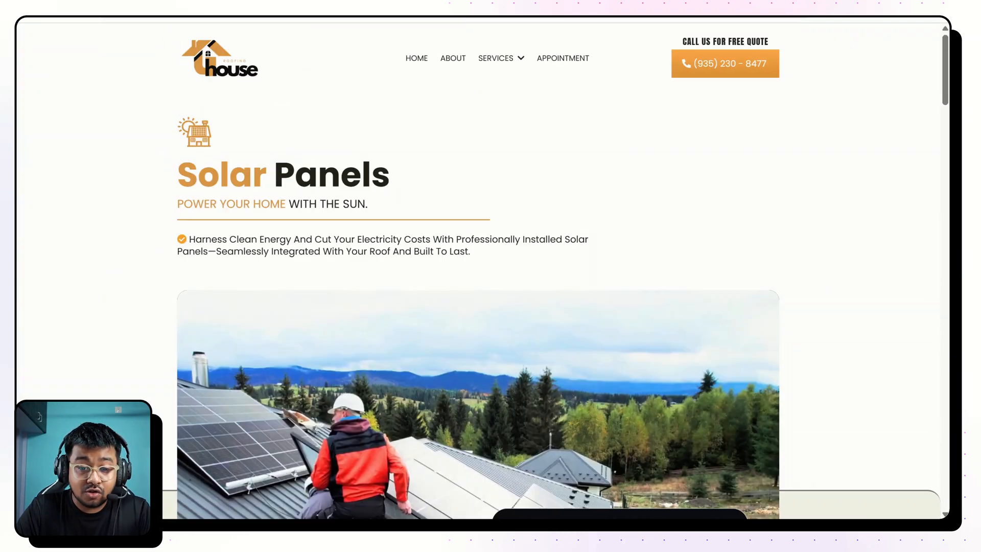
scroll(450, 252, "down", 7)
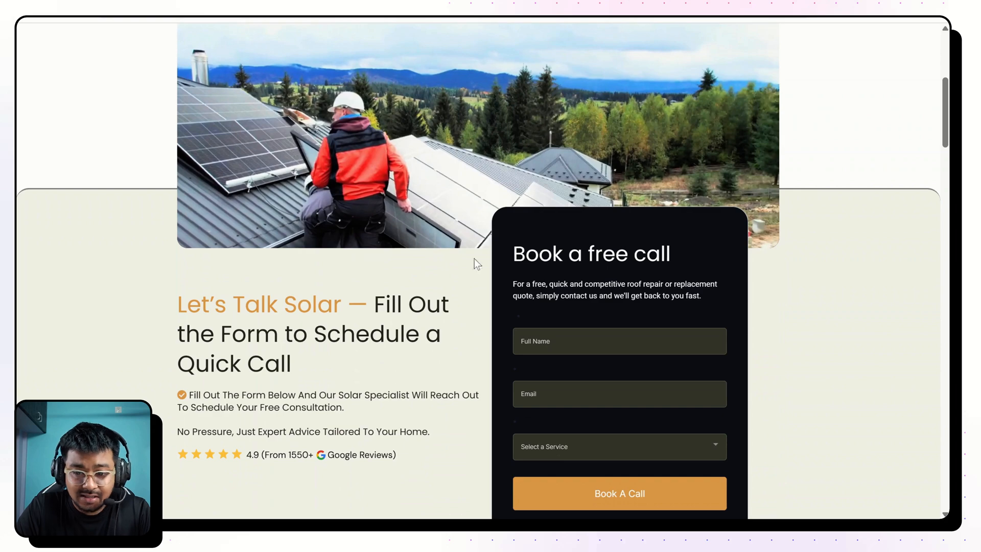
Review the hero section and the "Let's Talk Solar" booking section again, ending at the top of the page.
scroll(446, 259, "up", 7)
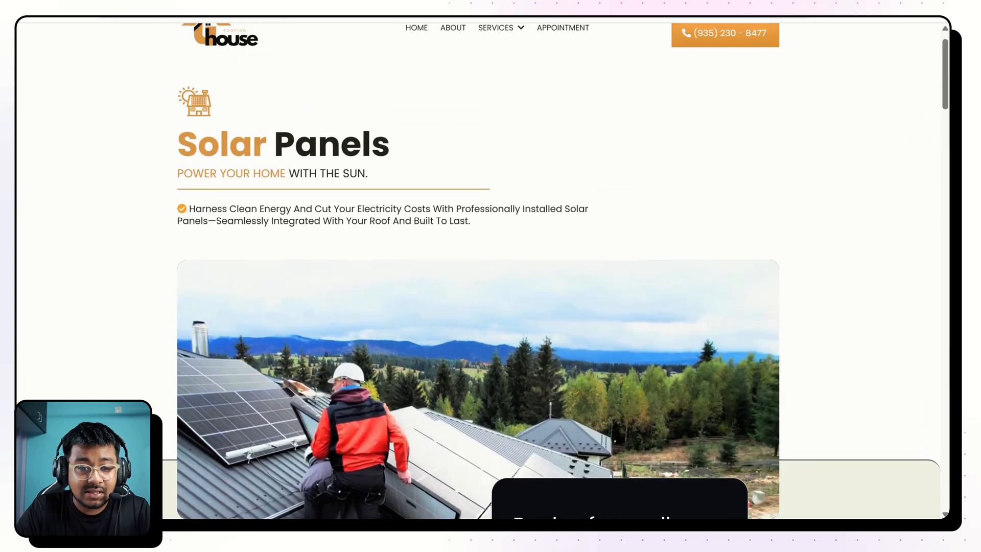
scroll(736, 266, "down", 5)
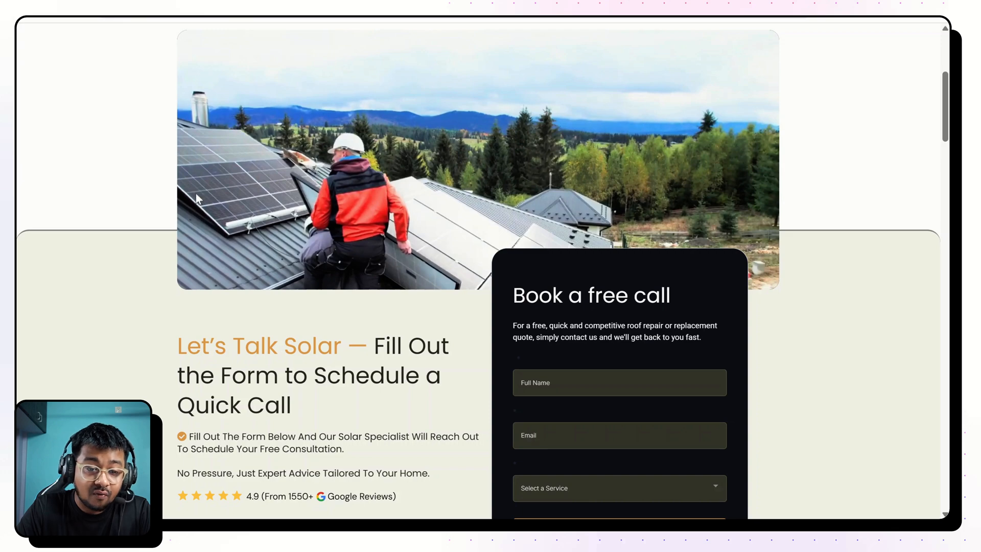
scroll(143, 151, "up", 5)
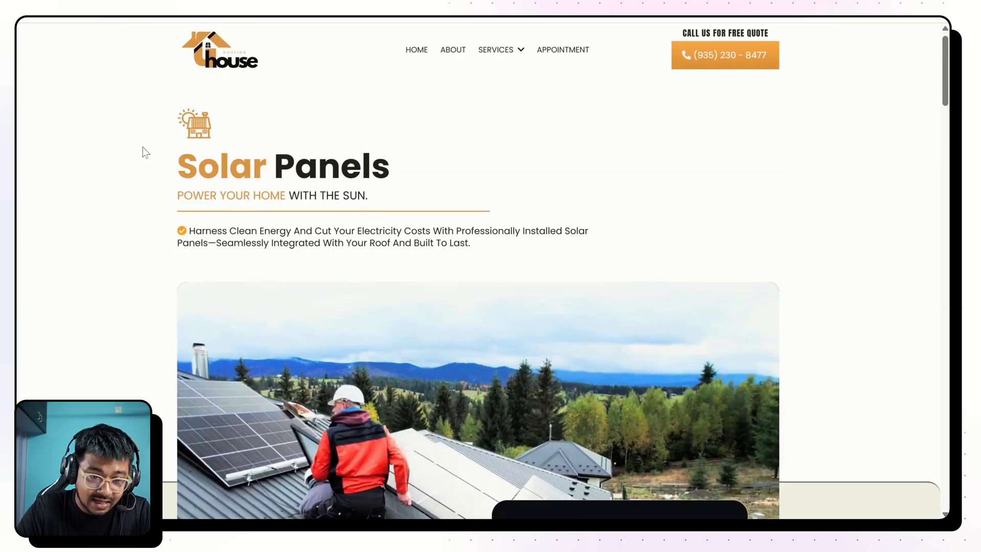
scroll(187, 280, "down", 4)
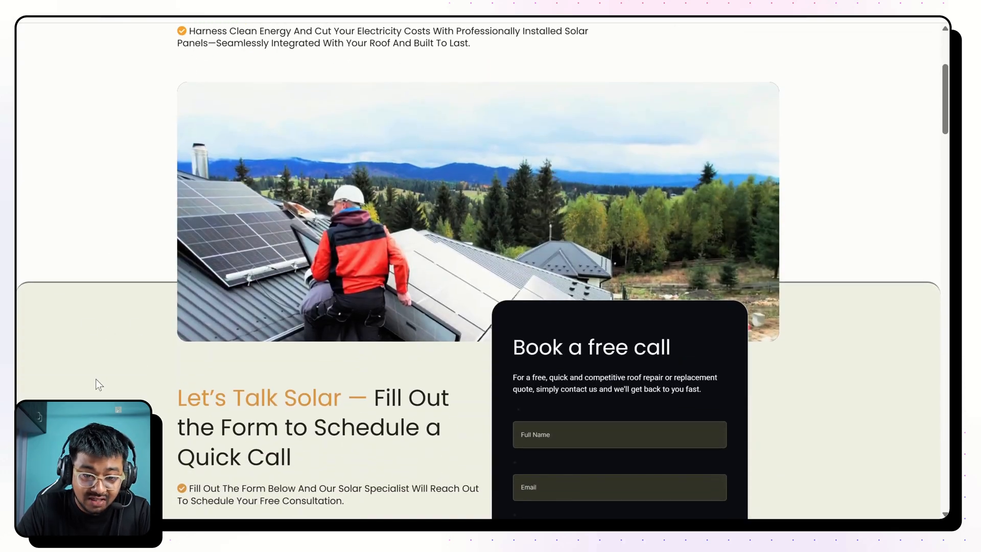
scroll(327, 332, "down", 2)
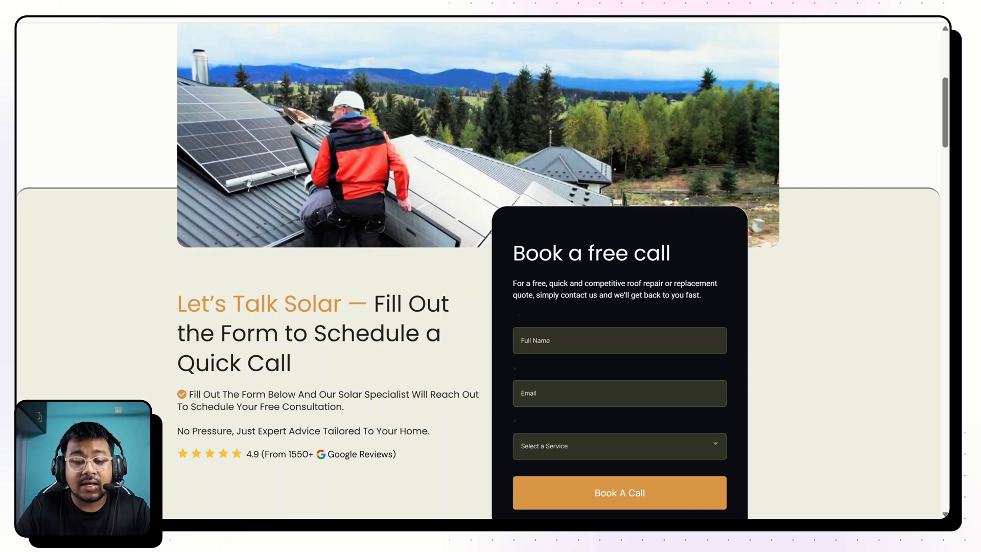
scroll(479, 271, "down", 5)
scroll(488, 127, "up", 10)
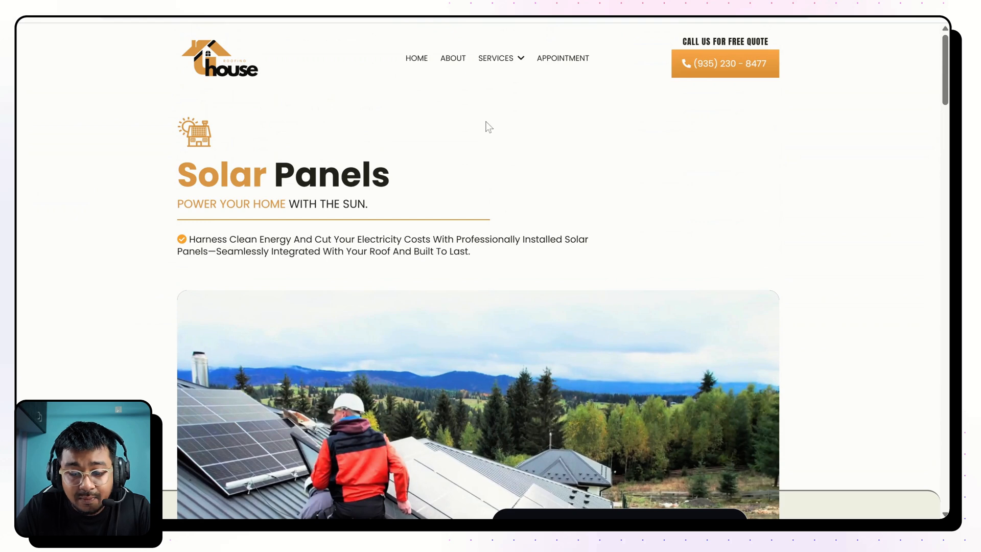
Examine the Solar Panels page in the iPhone 14 Pro Max layout from hero to footer, and return to the top of the desktop layout.
key("ctrl+shift+i")
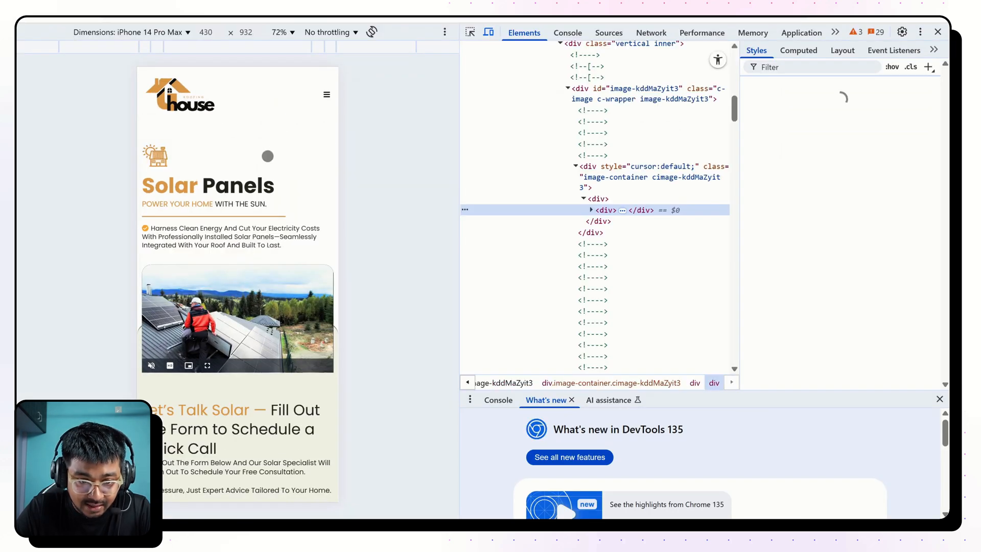
scroll(276, 247, "down", 5)
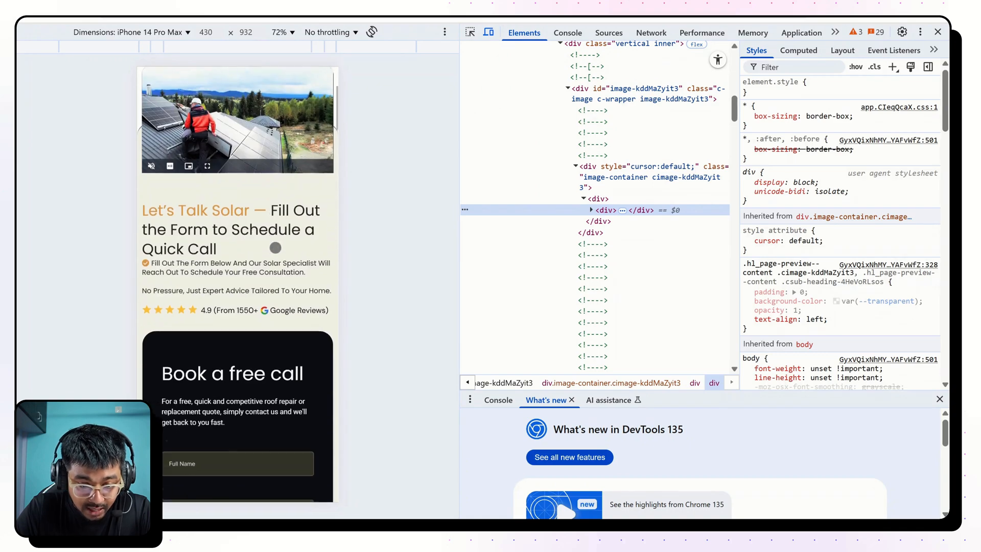
scroll(238, 284, "down", 8)
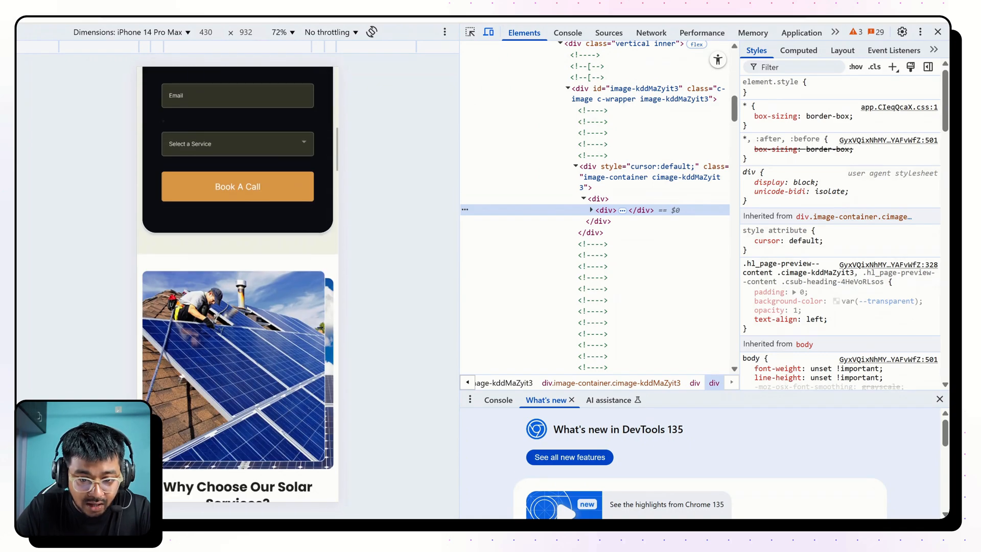
scroll(237, 284, "down", 8)
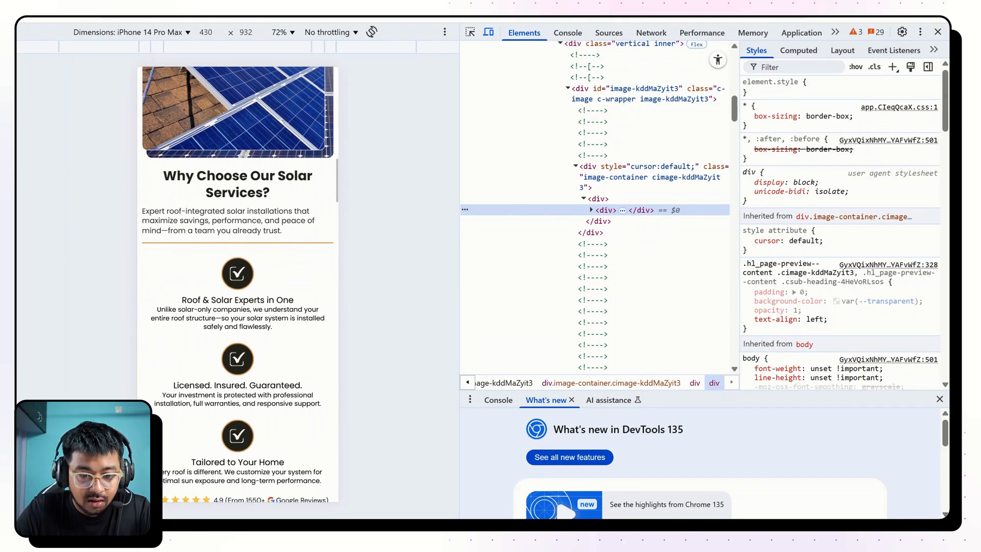
scroll(238, 284, "down", 8)
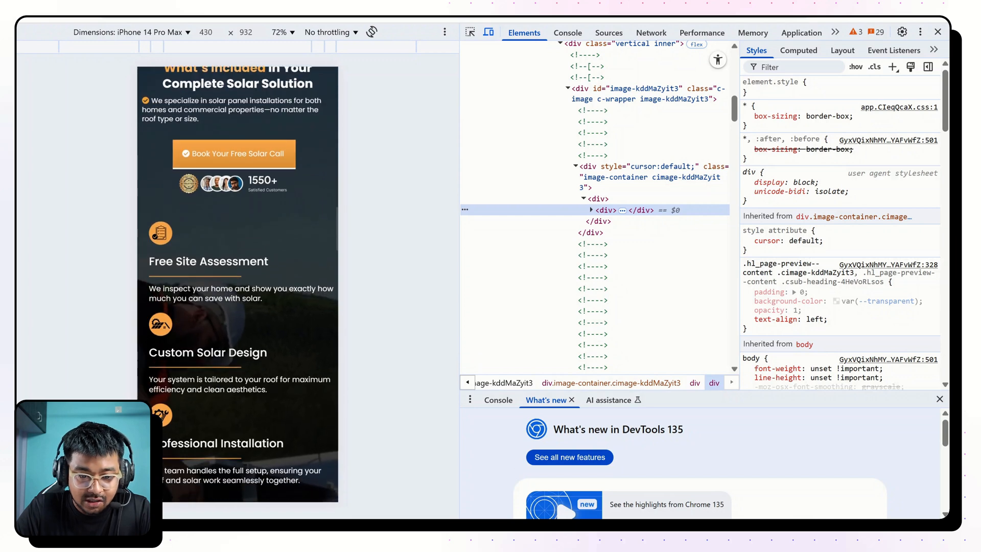
scroll(238, 284, "down", 7)
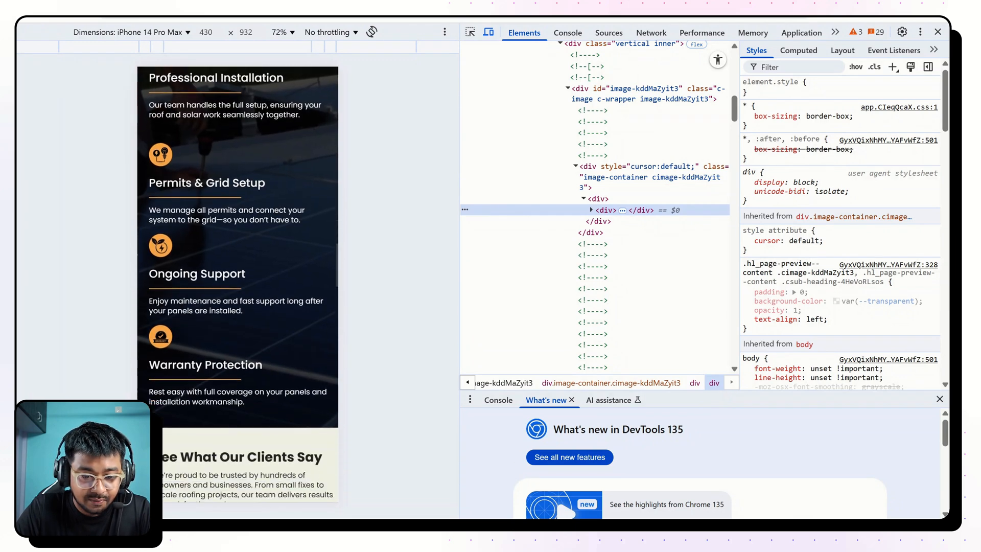
scroll(238, 284, "down", 17)
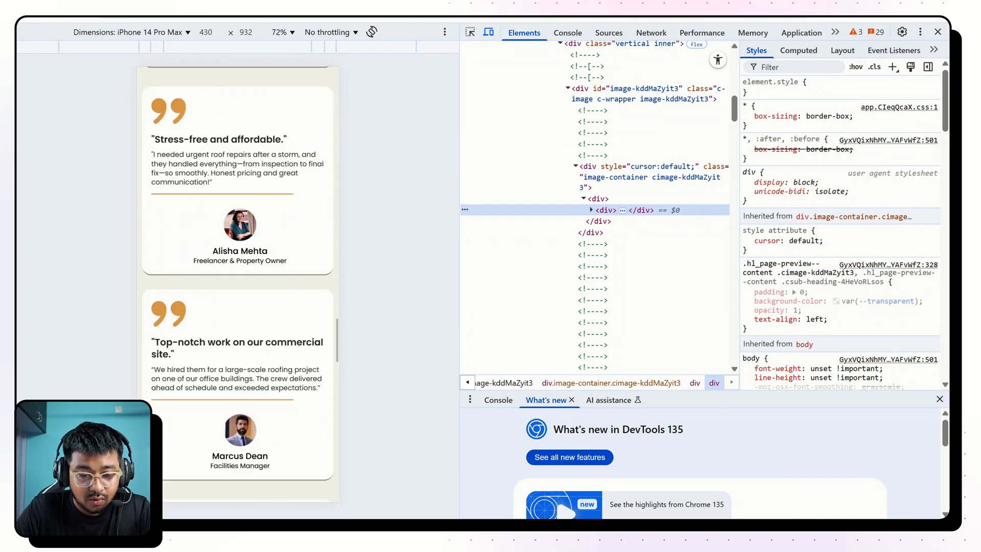
scroll(238, 284, "down", 12)
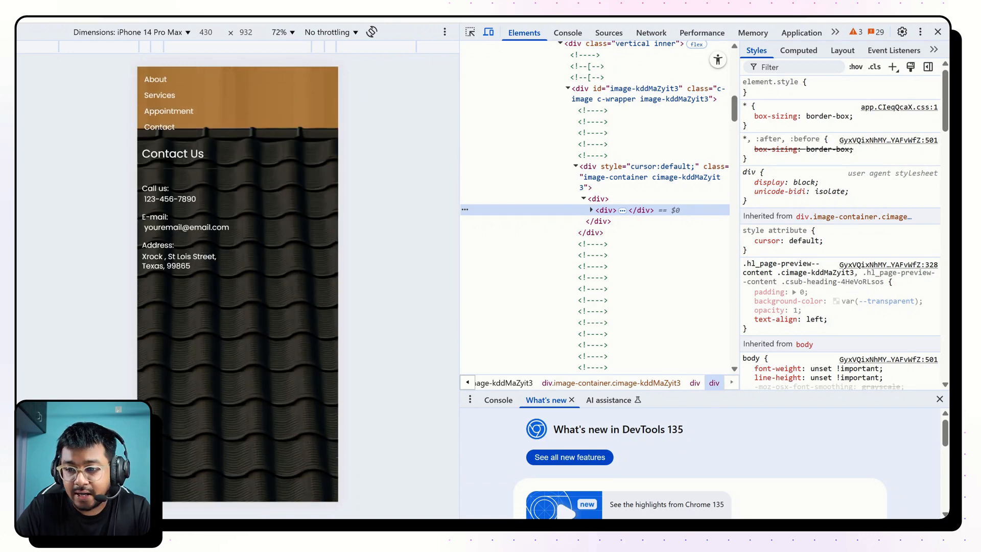
left_click(937, 31)
scroll(477, 271, "up", 20)
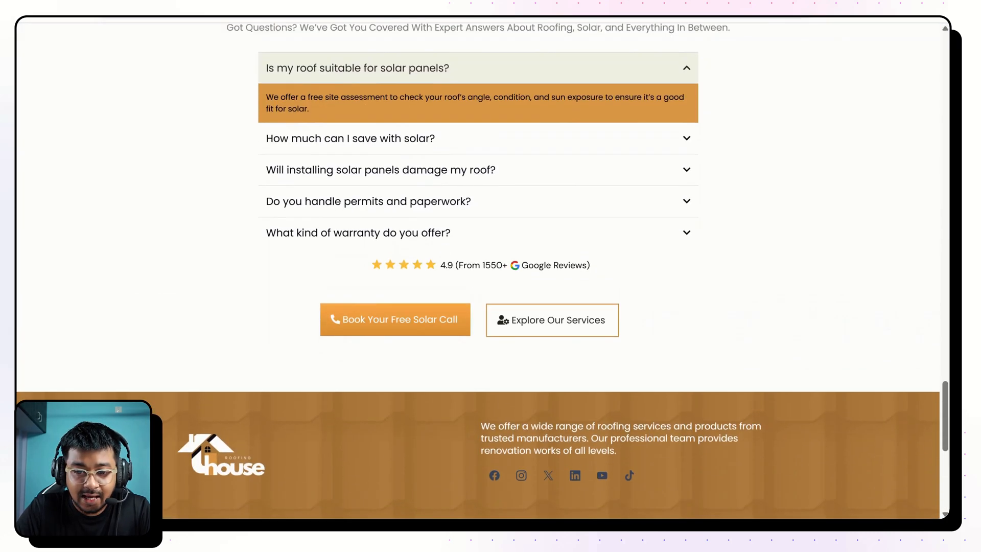
scroll(478, 270, "up", 12)
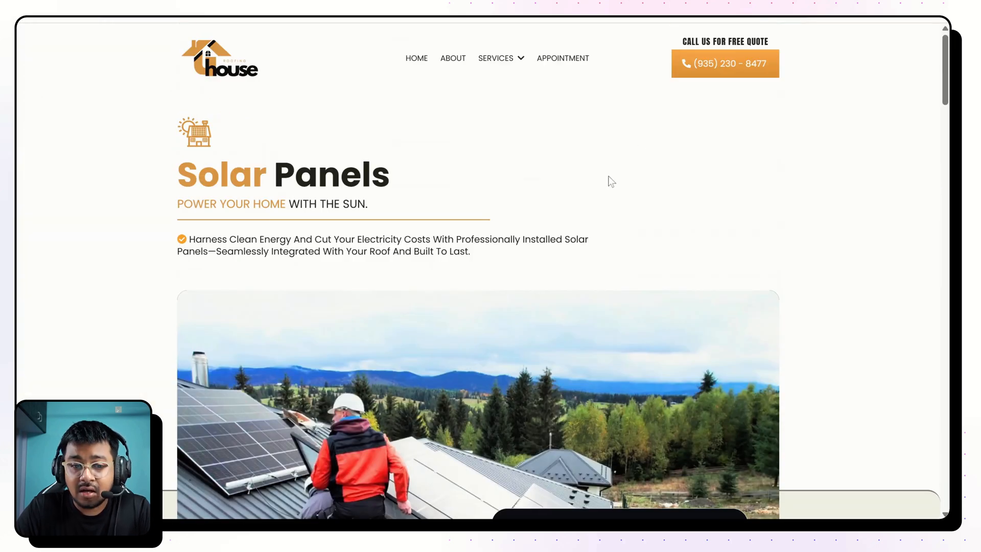
Look up "pri" in a new browser tab.
key("ctrl+t")
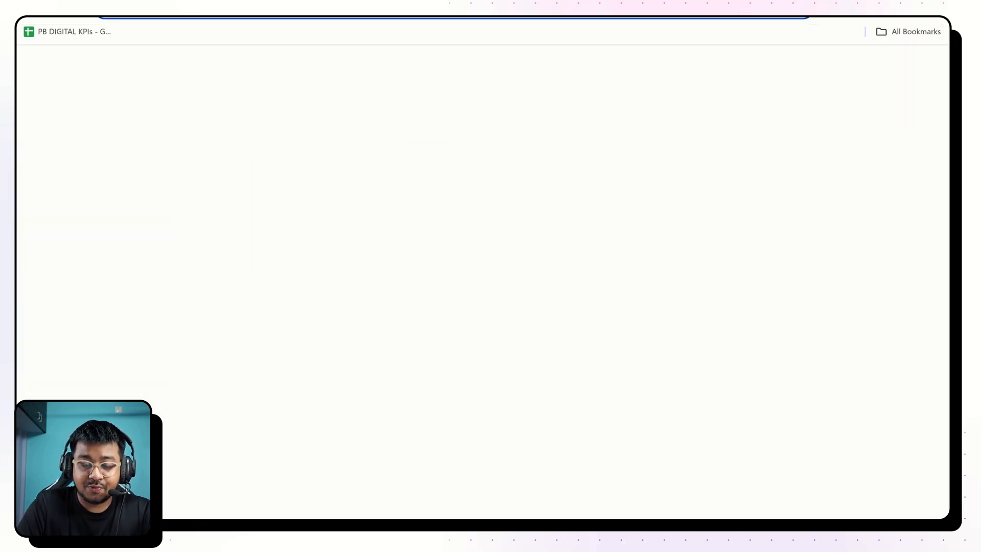
type("pritambhadra.com")
key("Return")
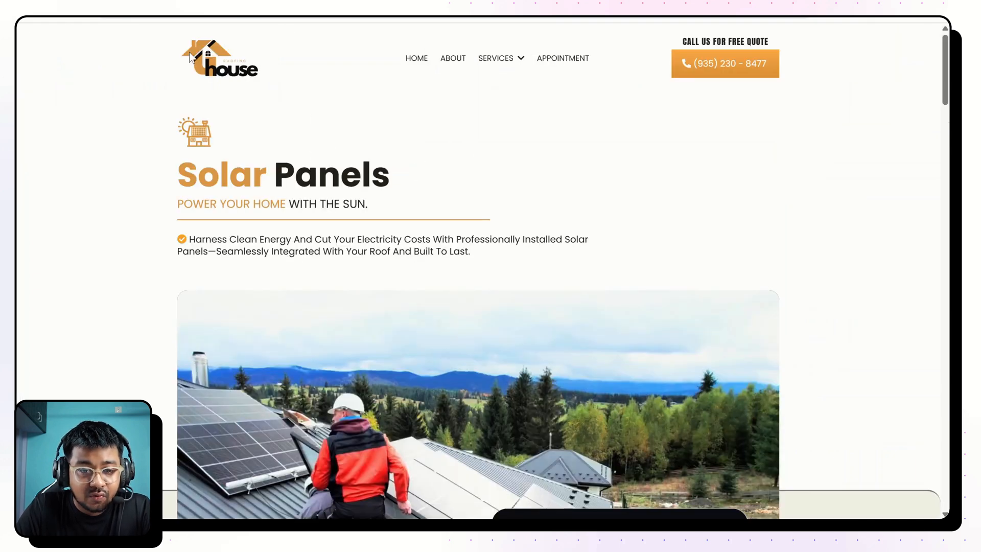
Switch to the GoHighLevel page builder and insert the Roofer Header global section at the top of the Solar Service Page.
left_click_drag(227, 44, 758, 79)
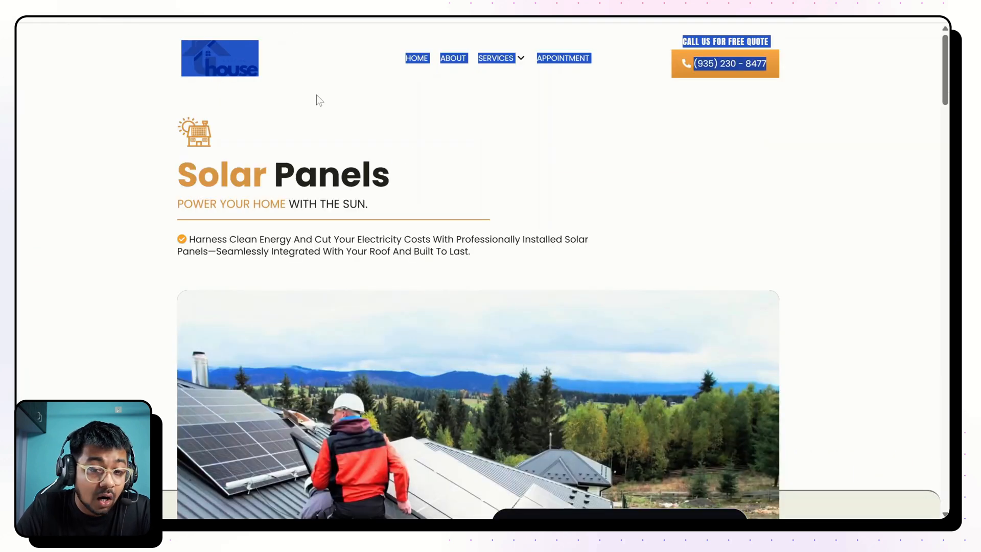
left_click(294, 88)
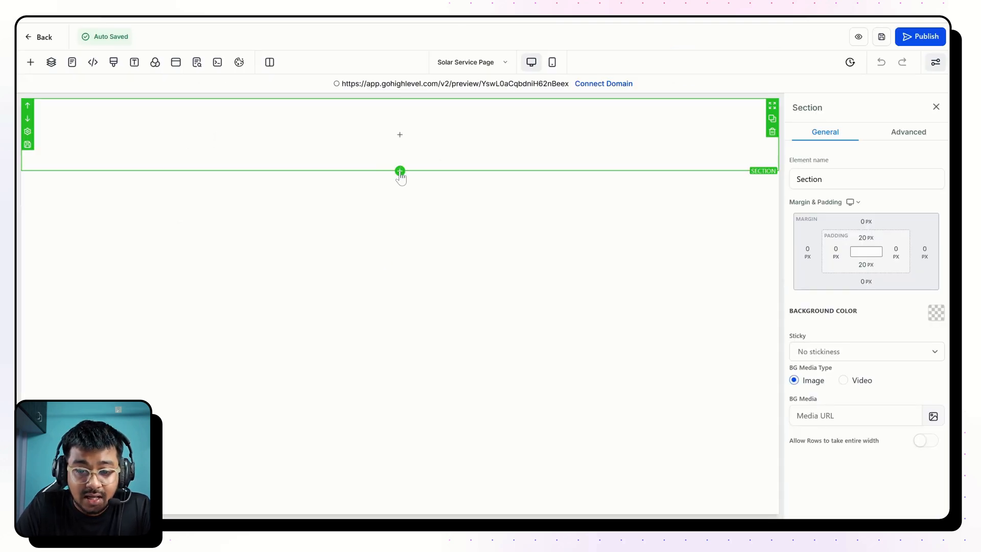
left_click(400, 170)
left_click(62, 173)
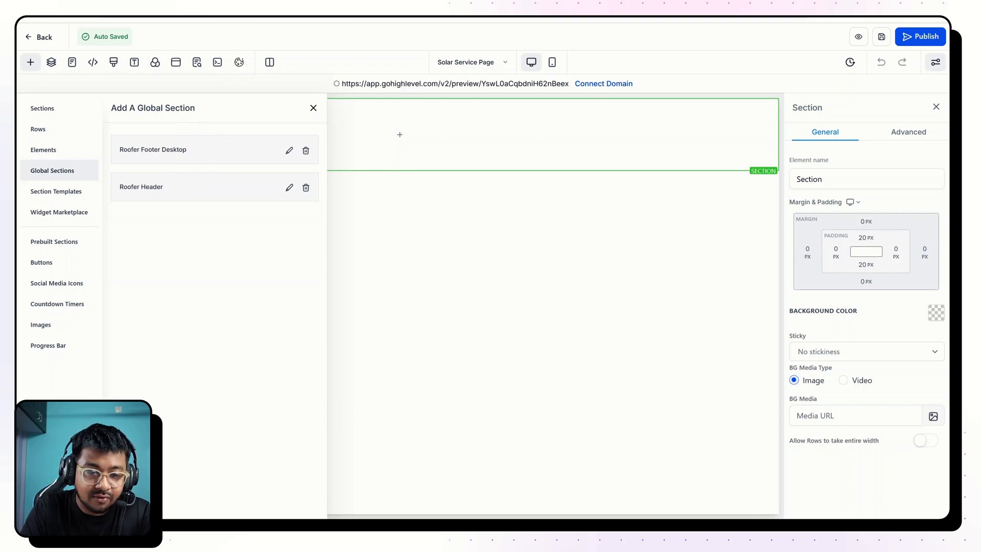
left_click_drag(162, 177, 502, 122)
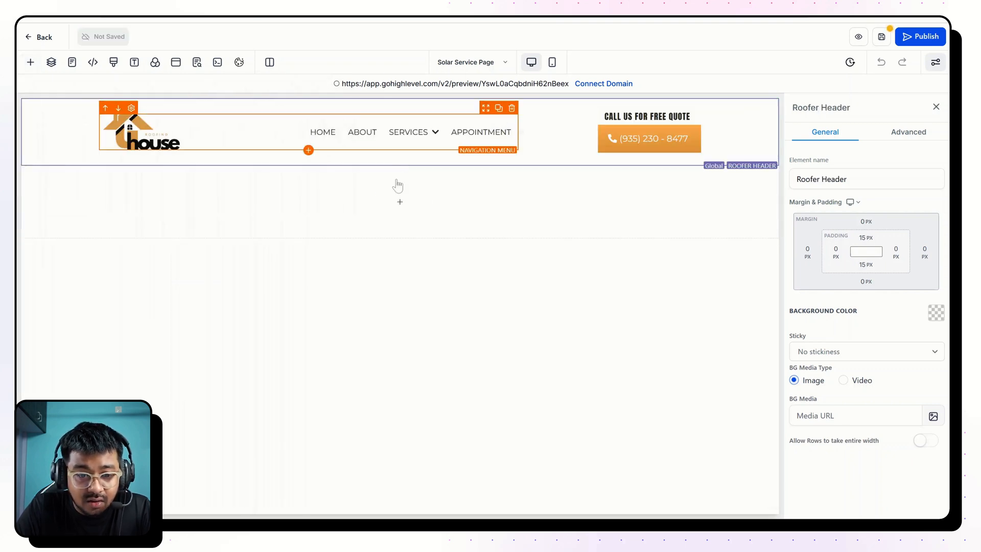
Check the page's custom CSS, and set both the headline font and the content font to Poppins.
left_click(113, 62)
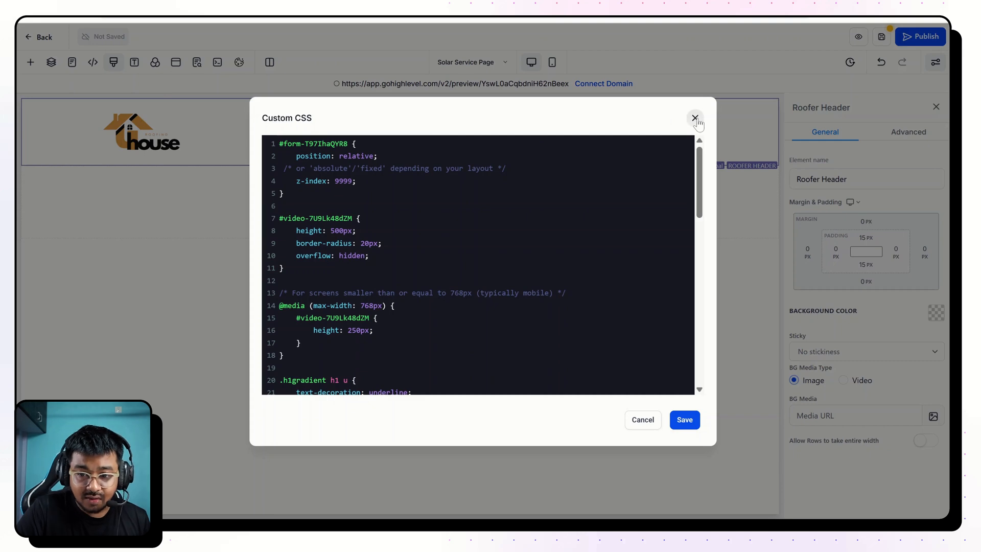
left_click(694, 118)
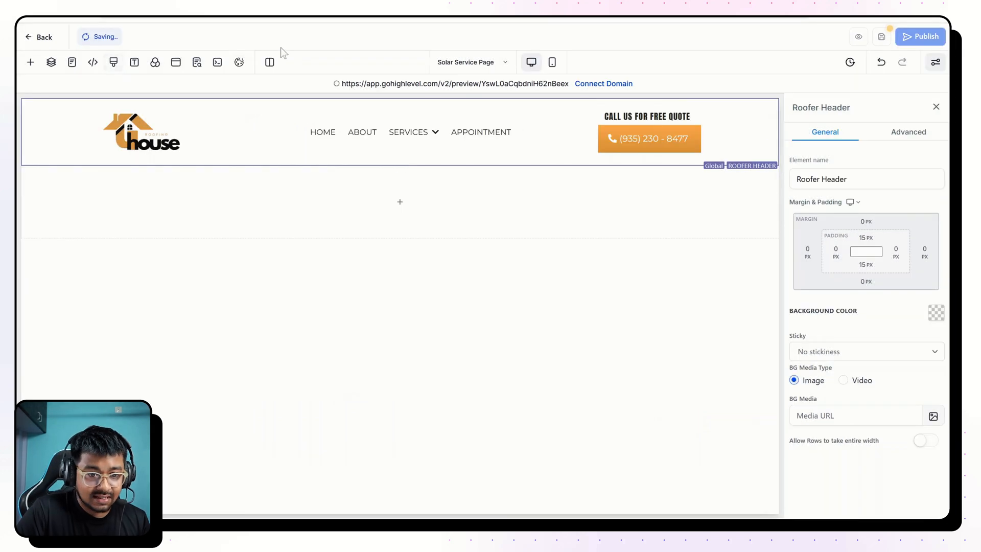
left_click(134, 62)
left_click(125, 172)
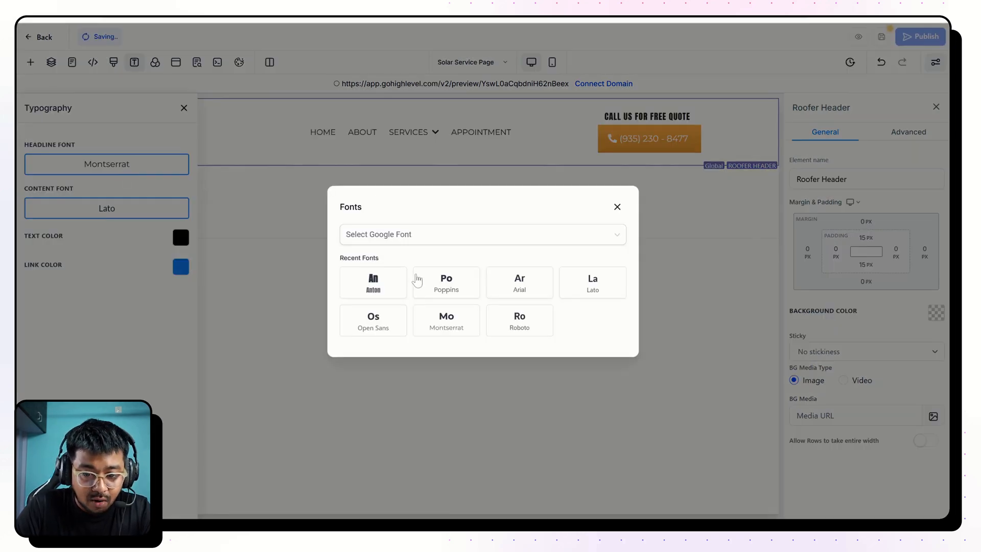
left_click(444, 286)
left_click(90, 211)
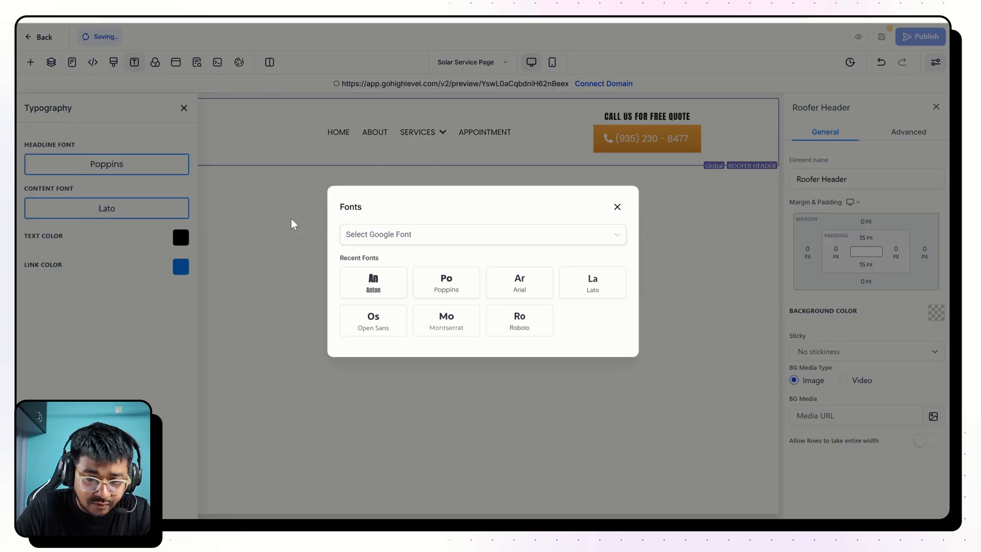
left_click(449, 284)
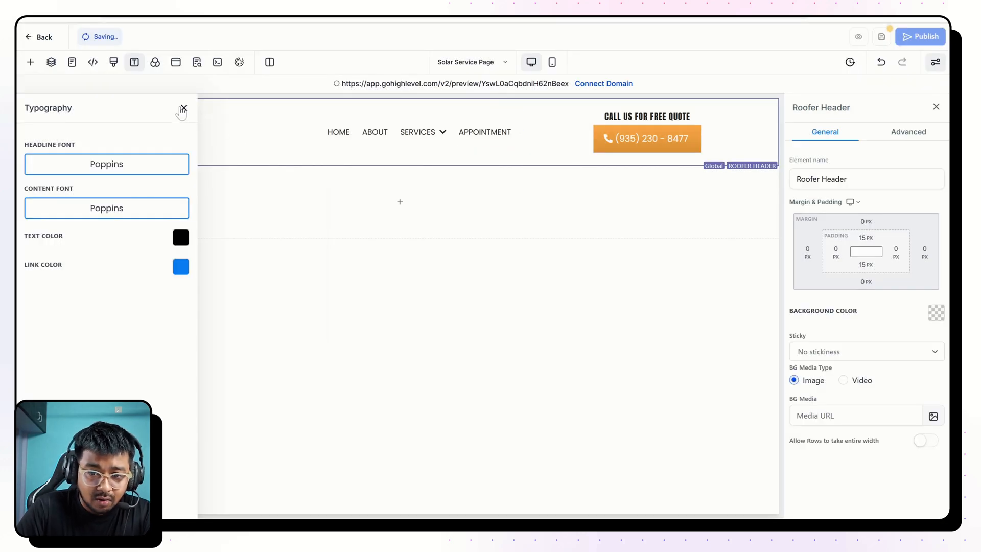
left_click(184, 108)
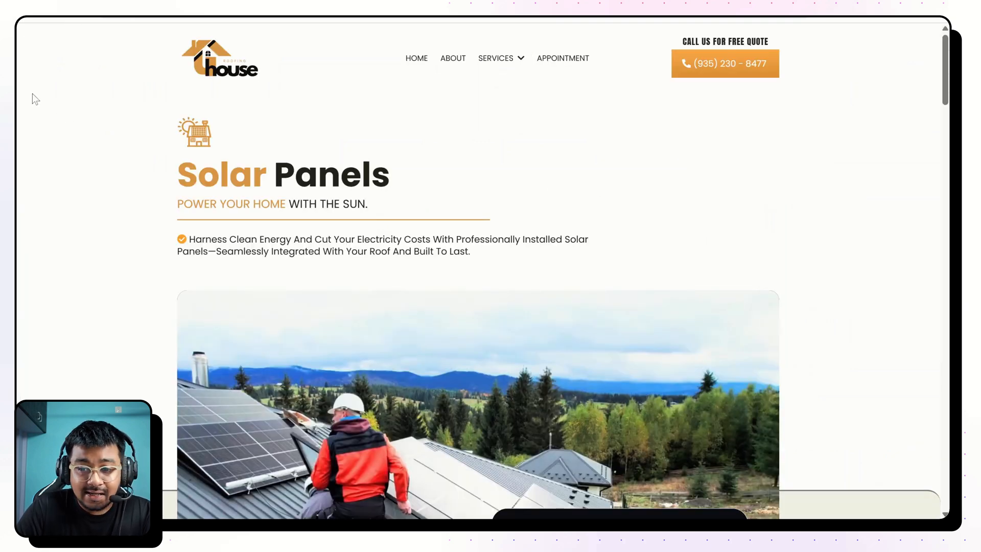
Examine the finished page's hero block, highlighting its icon, "Solar Panels" heading, sub-heading and description text.
left_click_drag(33, 97, 613, 256)
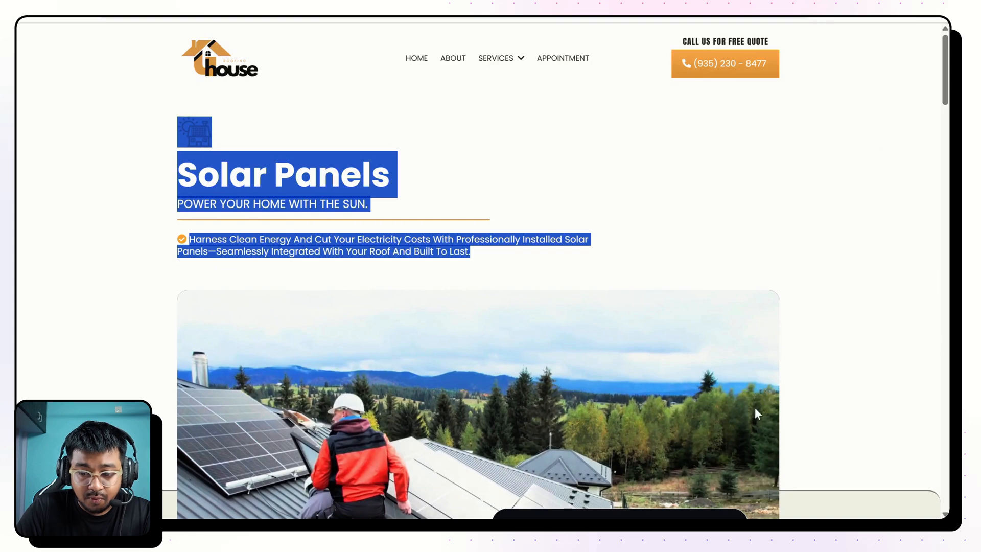
scroll(490, 374, "down", 3)
scroll(92, 357, "up", 3)
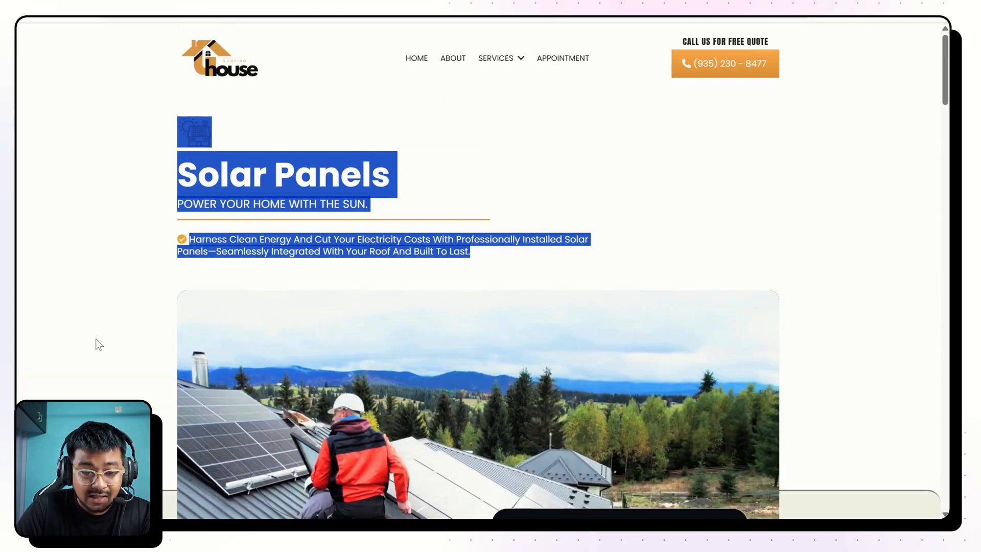
left_click(187, 177)
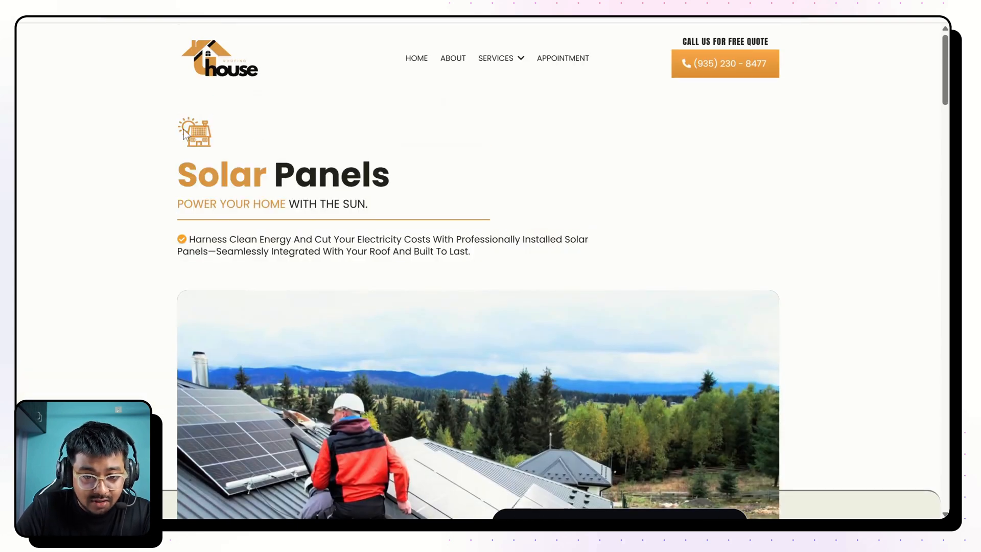
left_click_drag(175, 171, 384, 221)
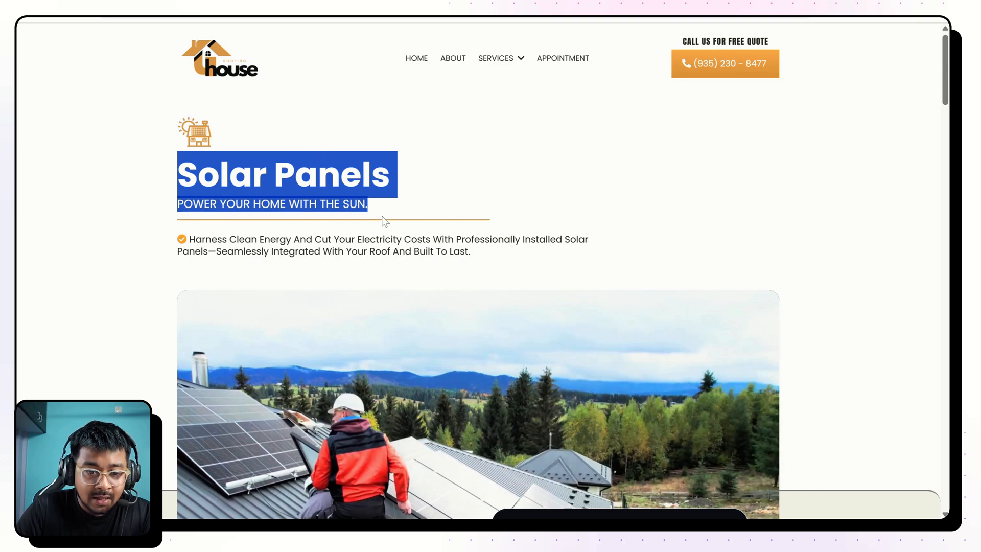
left_click(384, 220)
left_click_drag(171, 217, 367, 171)
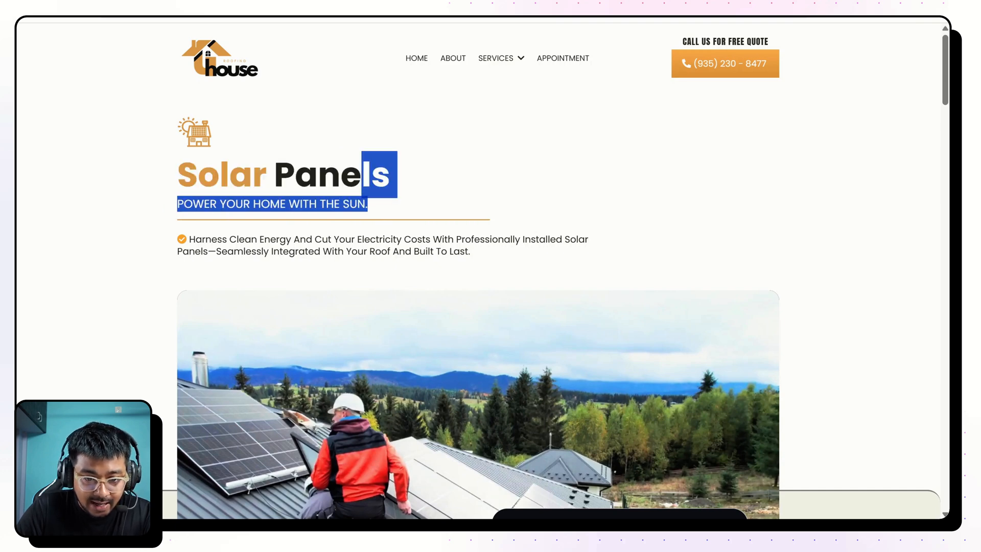
left_click_drag(189, 239, 519, 252)
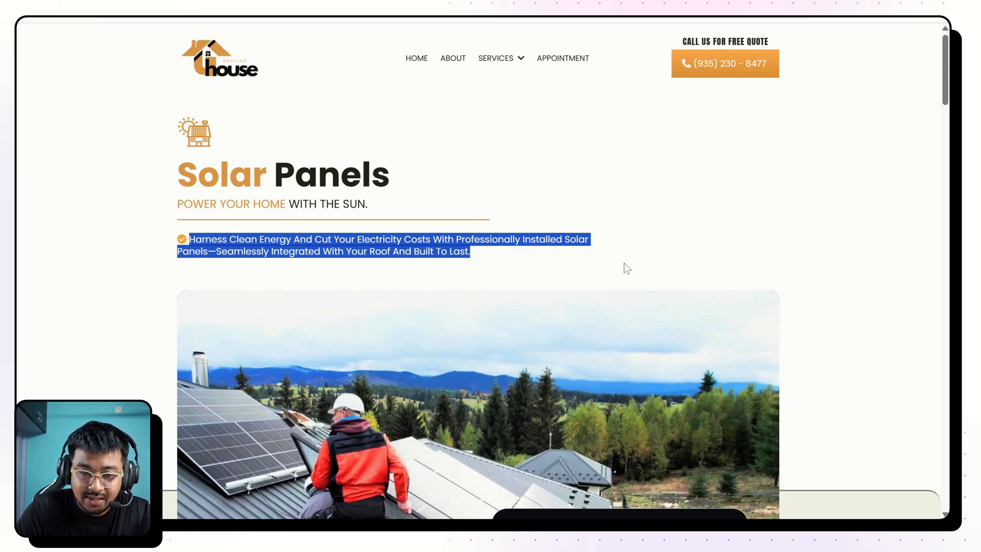
Back in the page builder, add a 2 Column row to the empty section below the header and place an image element in its first column.
left_click(358, 17)
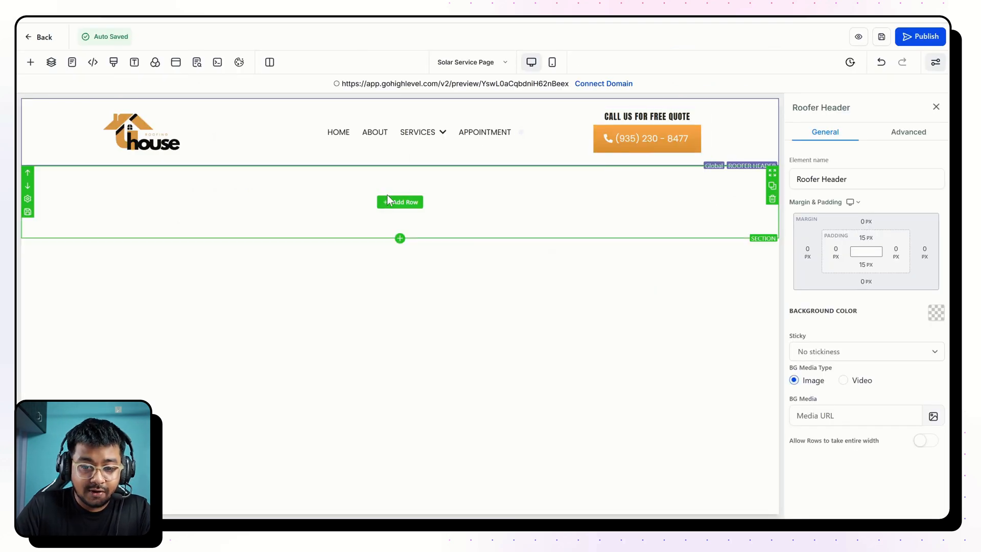
left_click(400, 200)
left_click(272, 169)
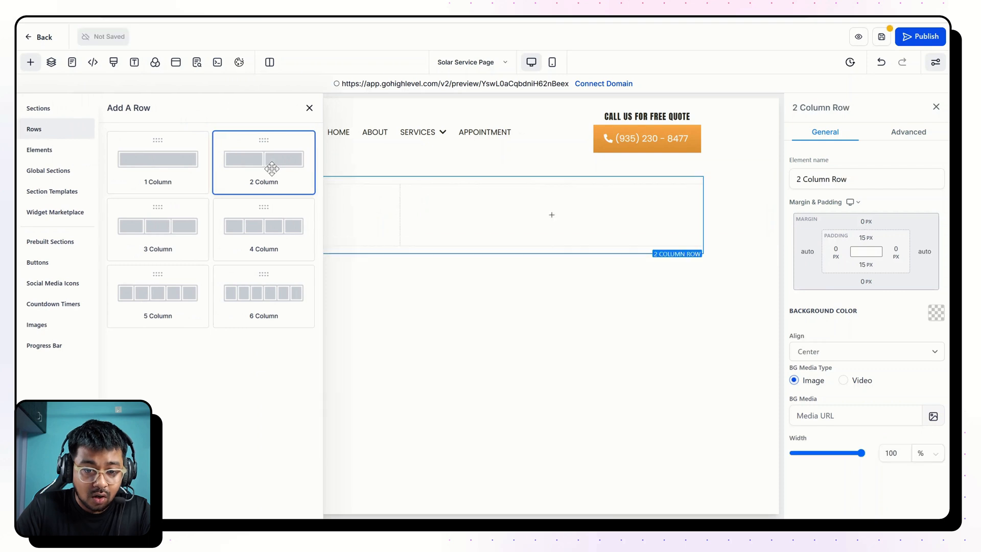
left_click(239, 216)
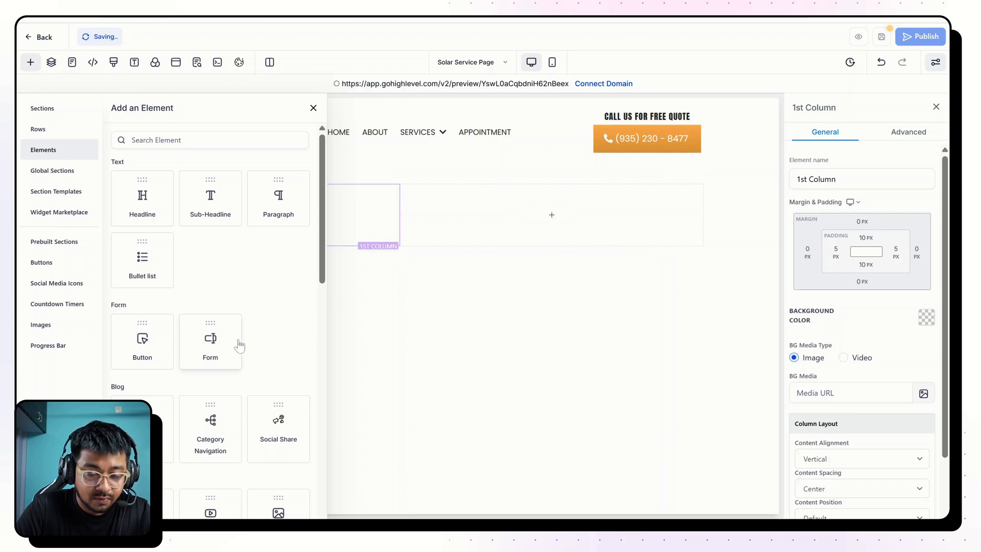
scroll(210, 337, "down", 5)
left_click_drag(272, 261, 327, 210)
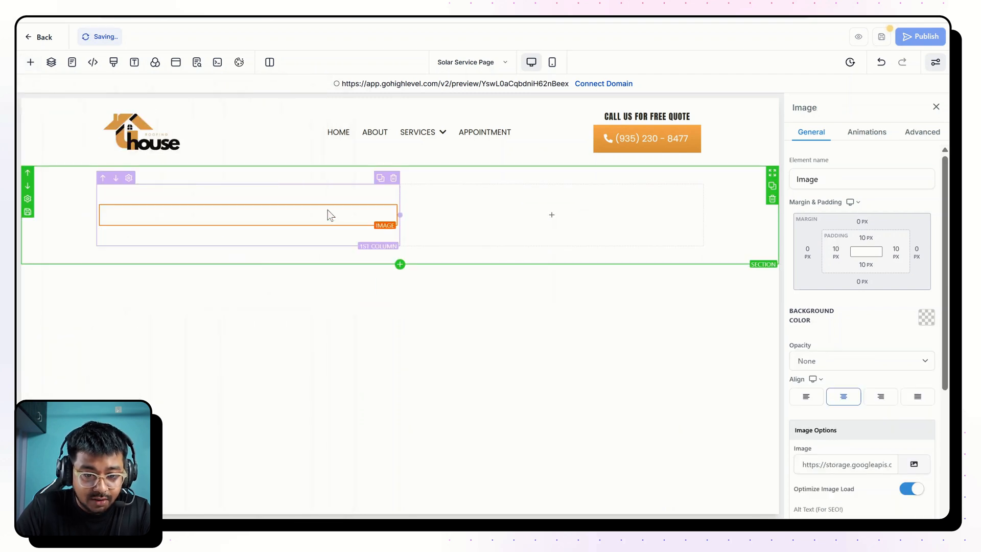
Set the image element's height and width to 70 px each.
scroll(813, 387, "down", 4)
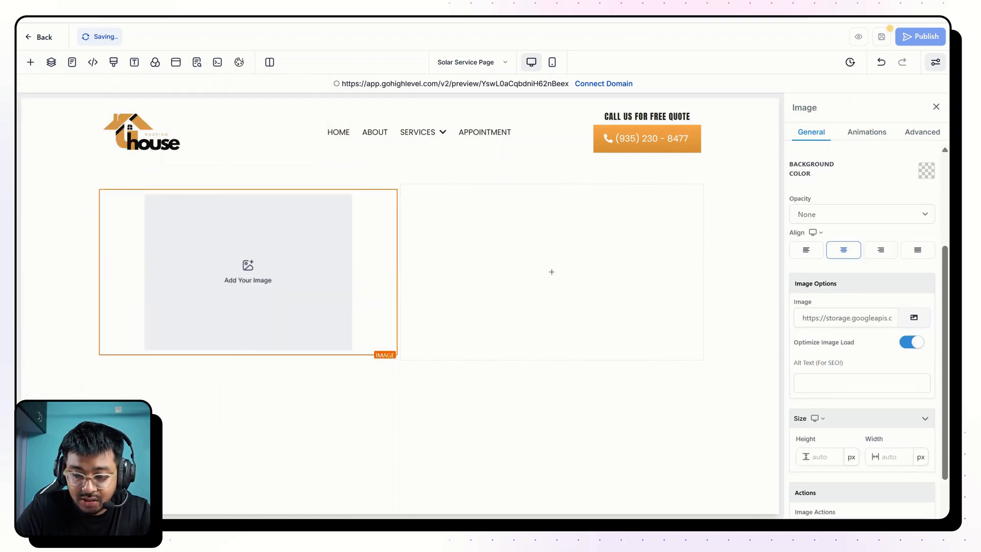
type("70")
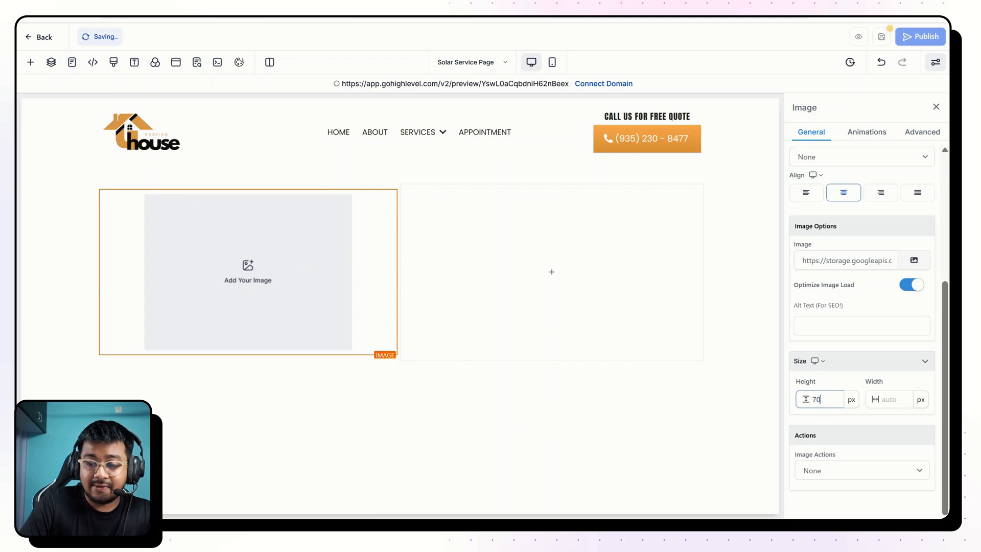
key("ctrl+a")
key("Tab")
type("70")
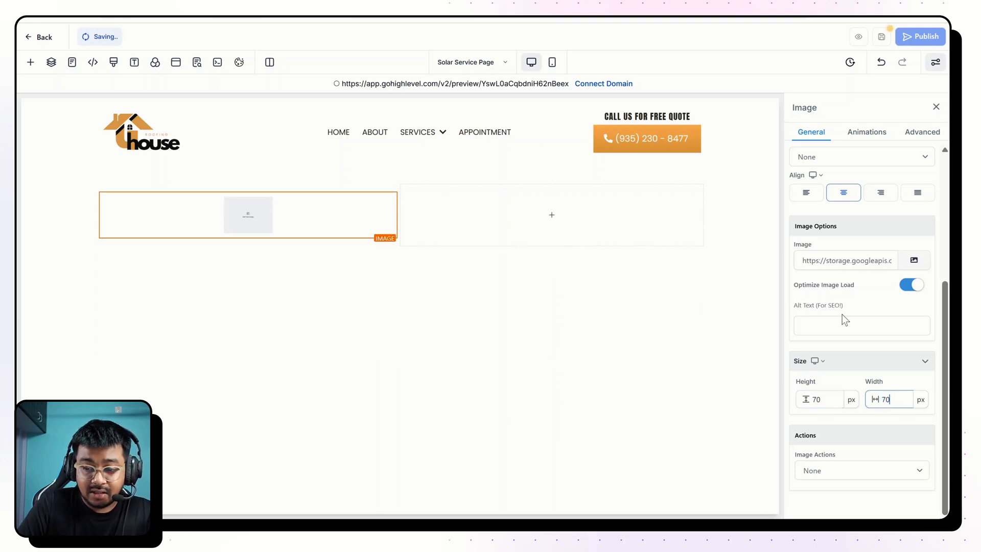
Turn off Optimize Image Load for the image element, accepting the warning, and align the image left.
left_click(914, 294)
key("Return")
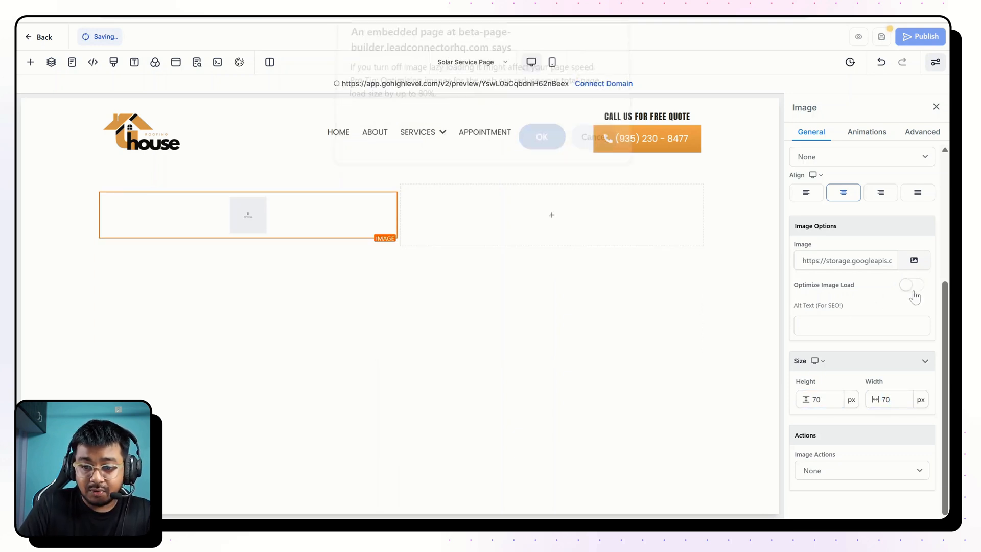
scroll(810, 205, "up", 1)
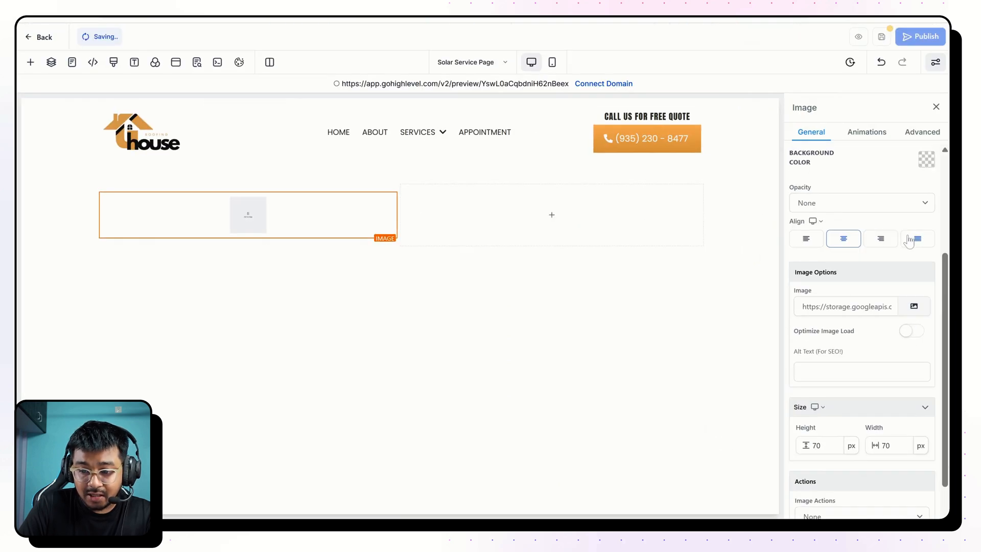
left_click(806, 239)
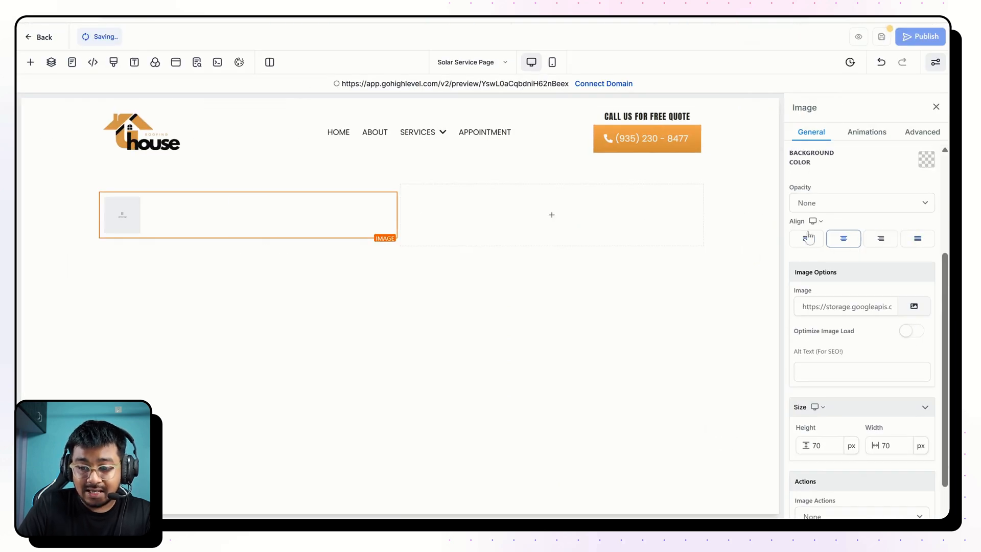
Replace the placeholder image with the orange sun-and-solar-house icon from the SAR 01 folder inside SOLAR & ROOFING in the media storage.
scroll(876, 186, "up", 3)
scroll(872, 322, "down", 3)
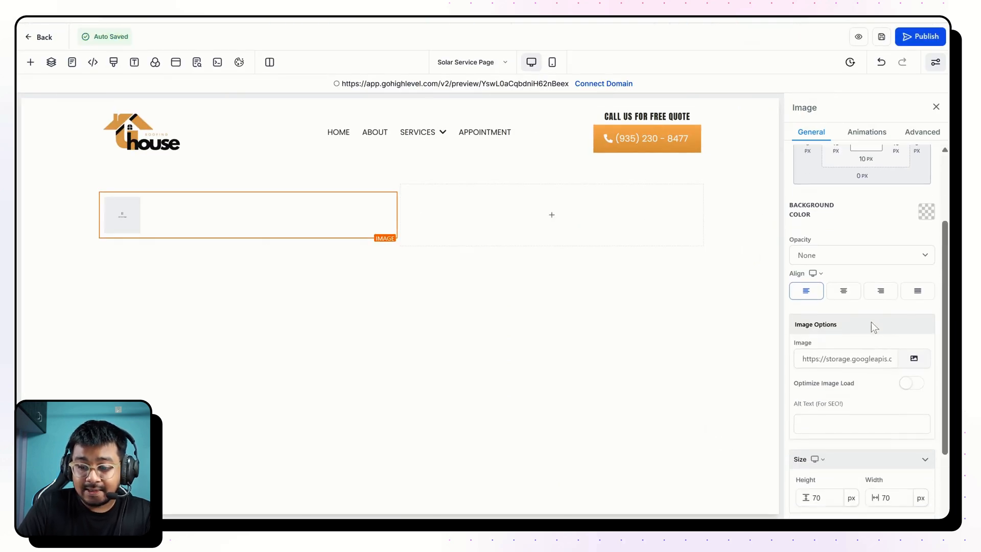
left_click(913, 349)
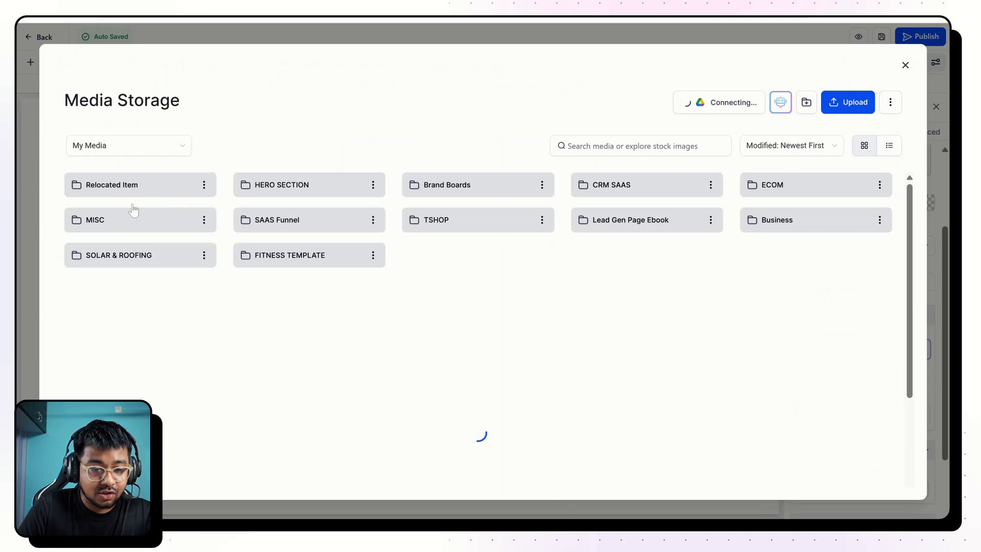
left_click(127, 251)
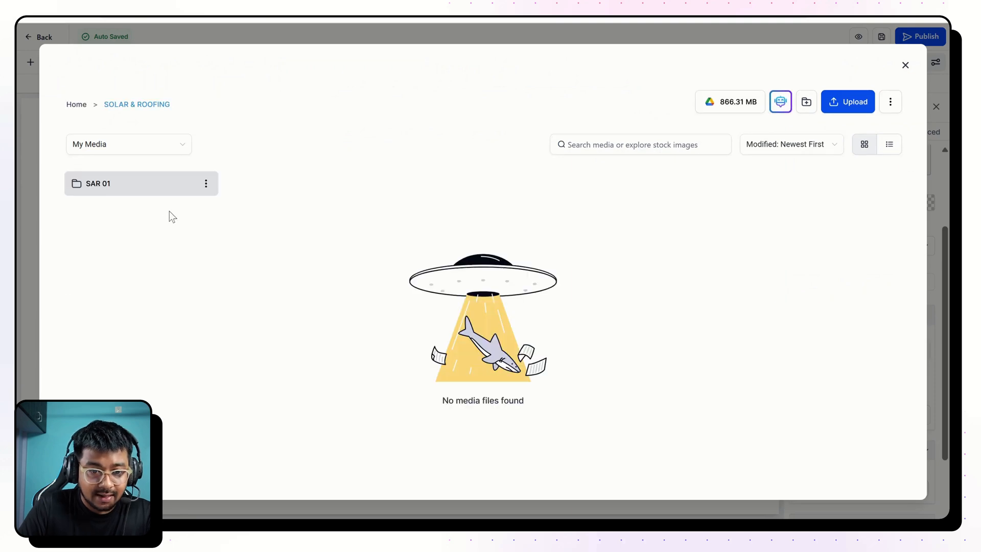
left_click(119, 193)
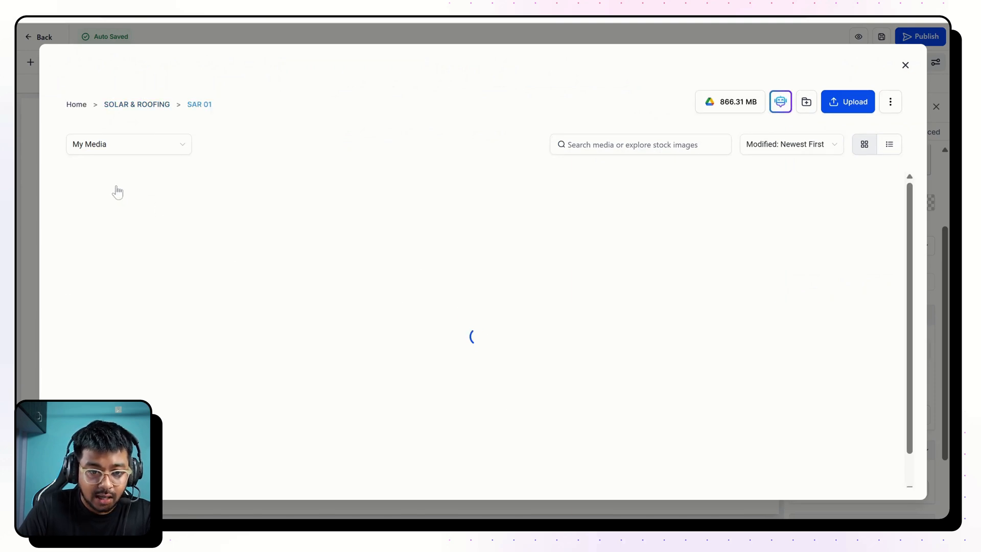
scroll(519, 360, "down", 5)
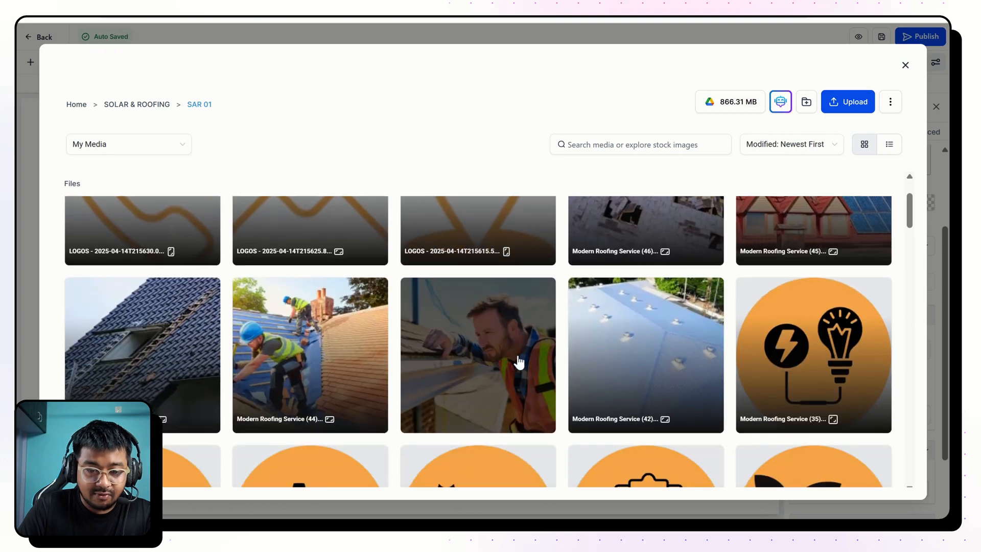
scroll(519, 360, "down", 15)
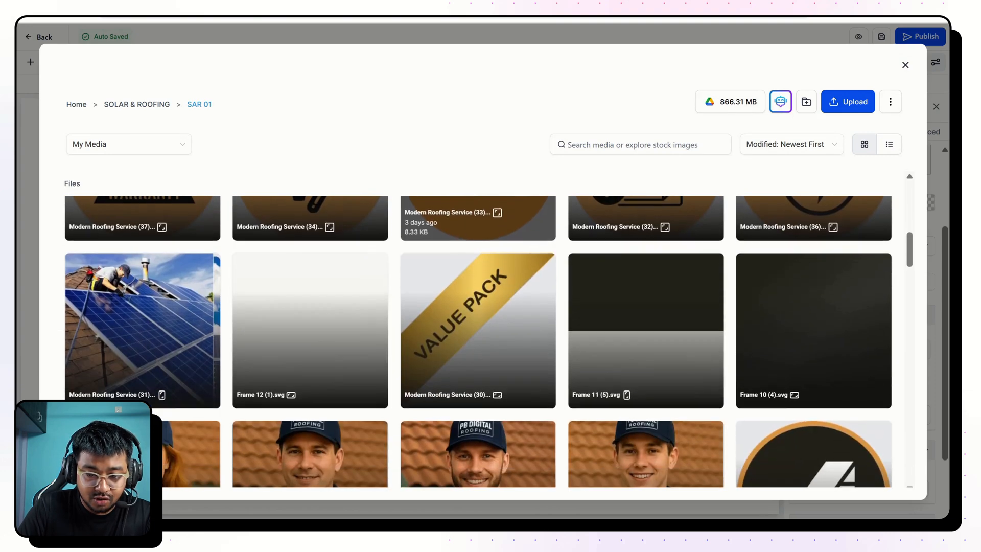
scroll(477, 332, "down", 8)
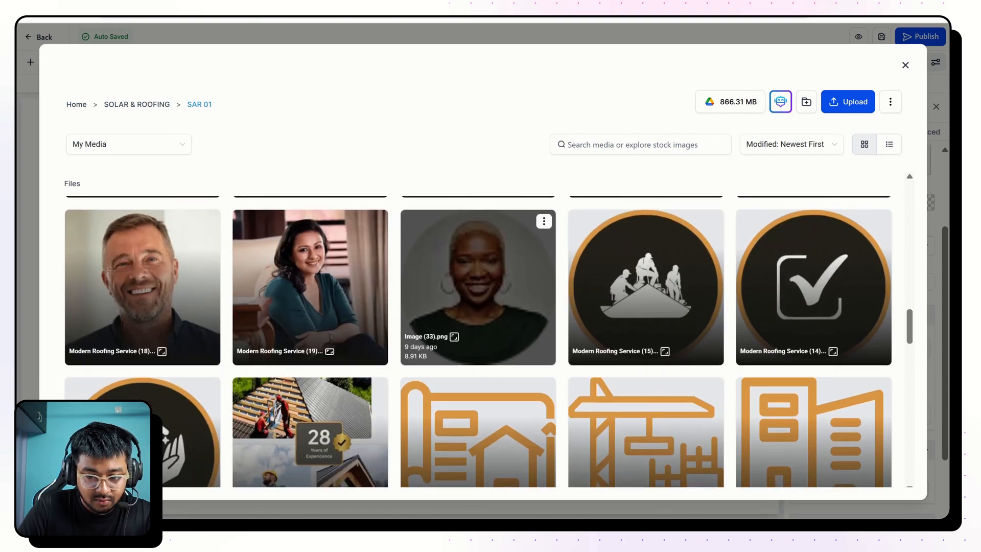
scroll(477, 332, "down", 3)
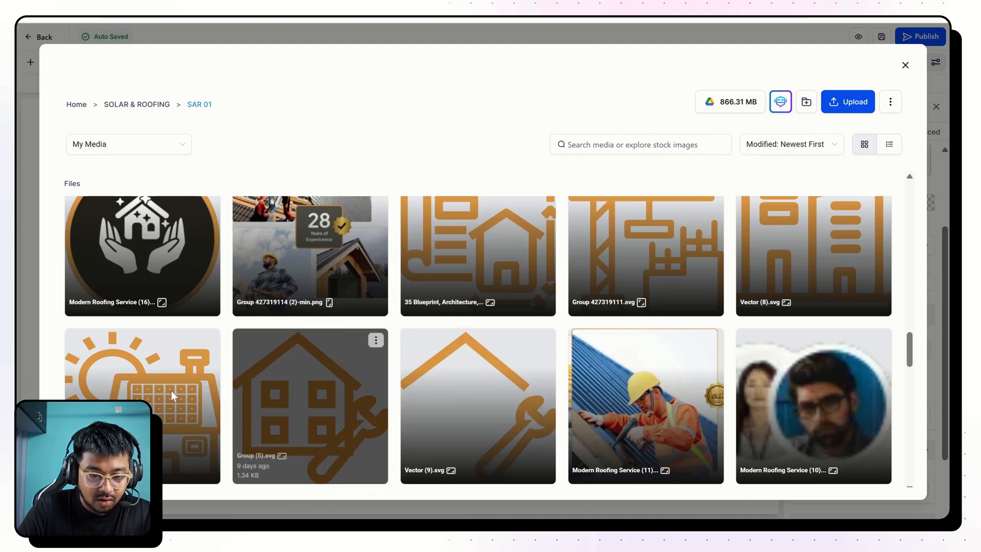
left_click(171, 396)
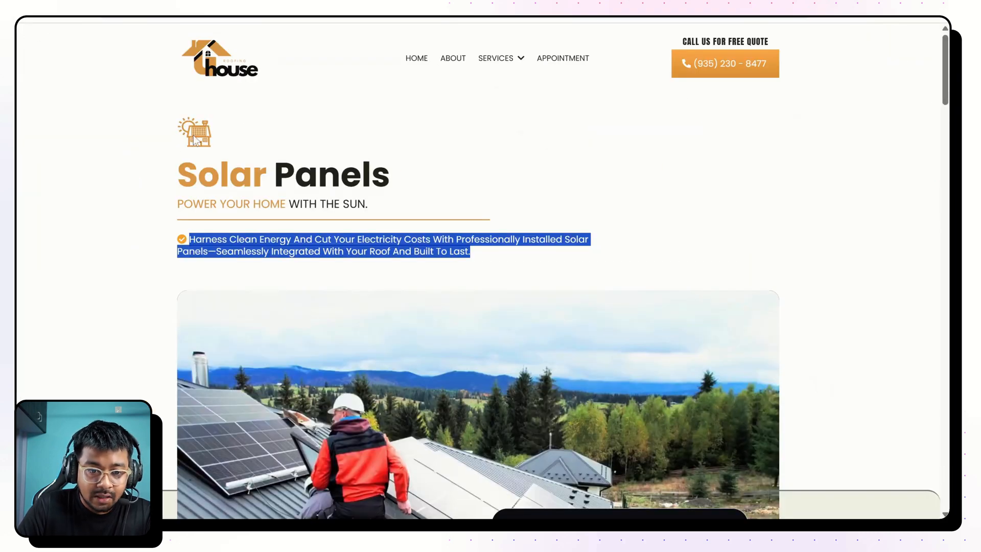
Add a headline element below the icon with the text "Solar Panels", removing the blank lines above the text.
left_click_drag(169, 164, 398, 175)
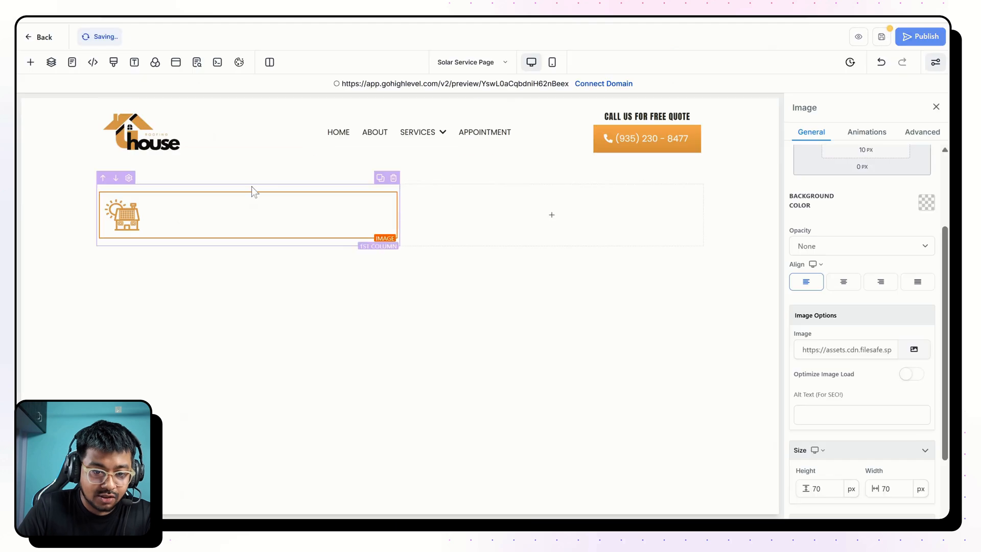
left_click(248, 238)
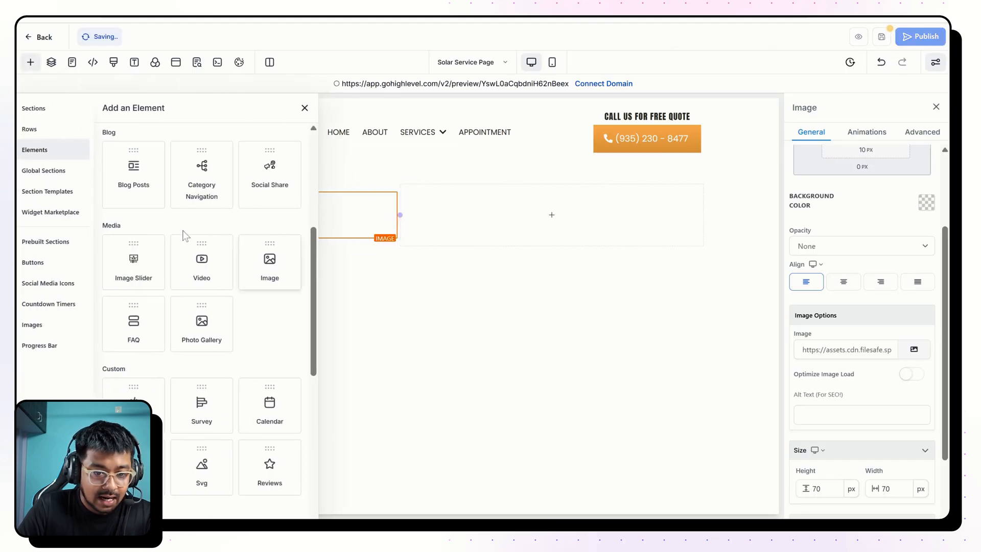
scroll(143, 189, "up", 5)
left_click_drag(143, 182, 215, 245)
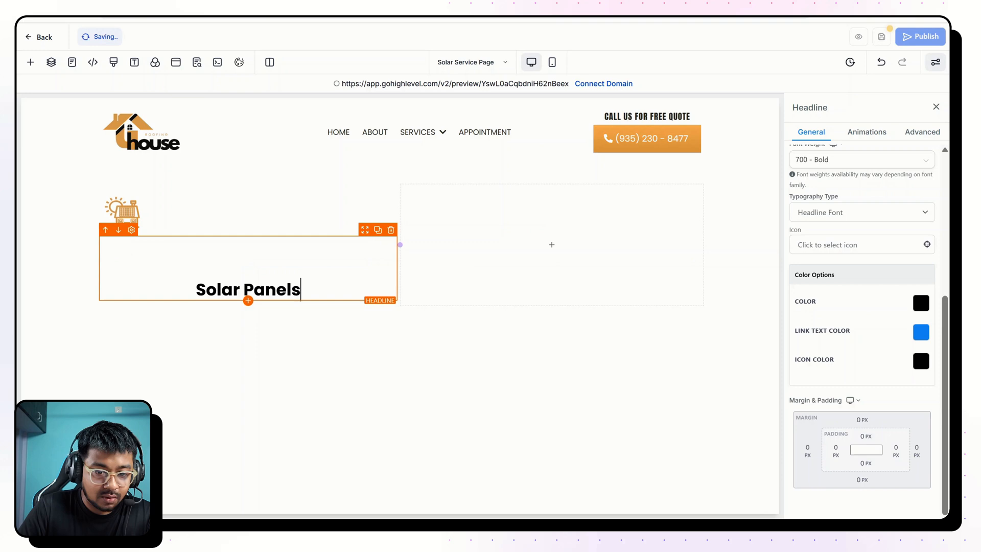
left_click(196, 289)
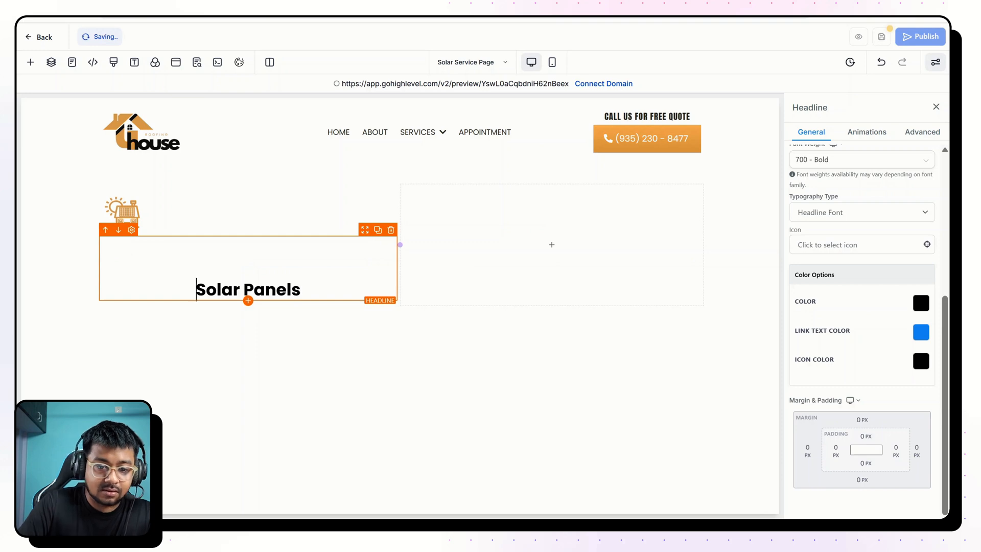
key("BackSpace")
key("BackSpace")
Left-align the "Solar Panels" headline and set its font size to 65 px to match the finished page.
scroll(881, 299, "up", 5)
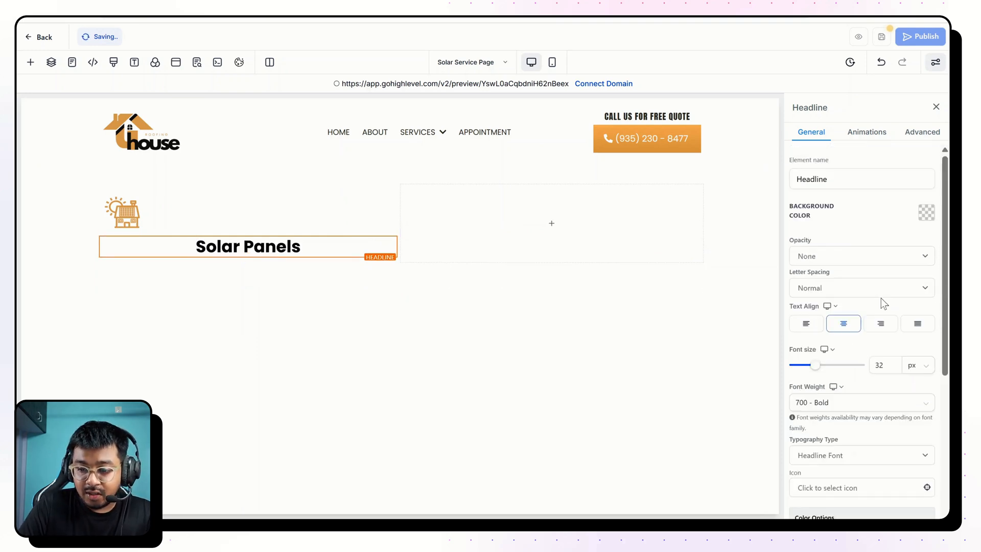
left_click(805, 324)
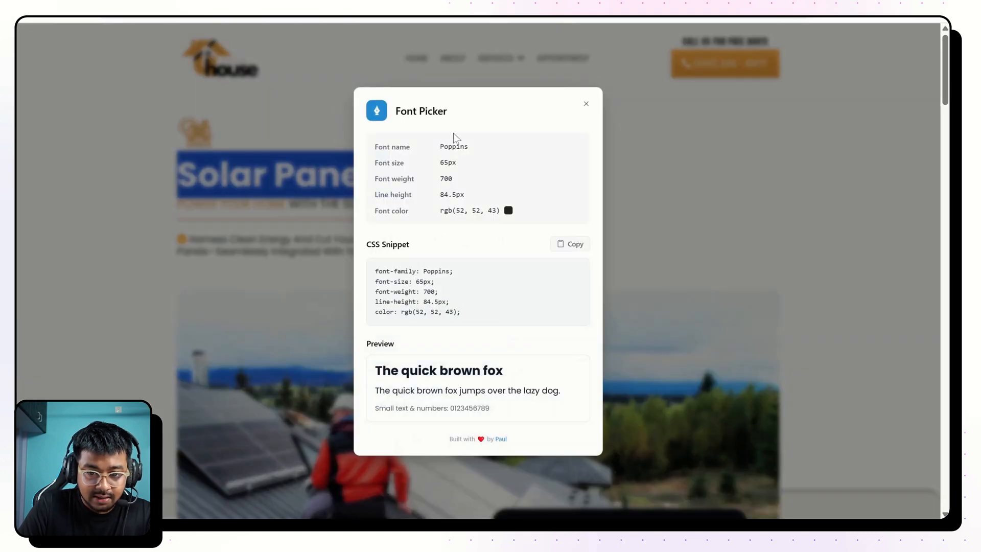
left_click_drag(438, 163, 463, 164)
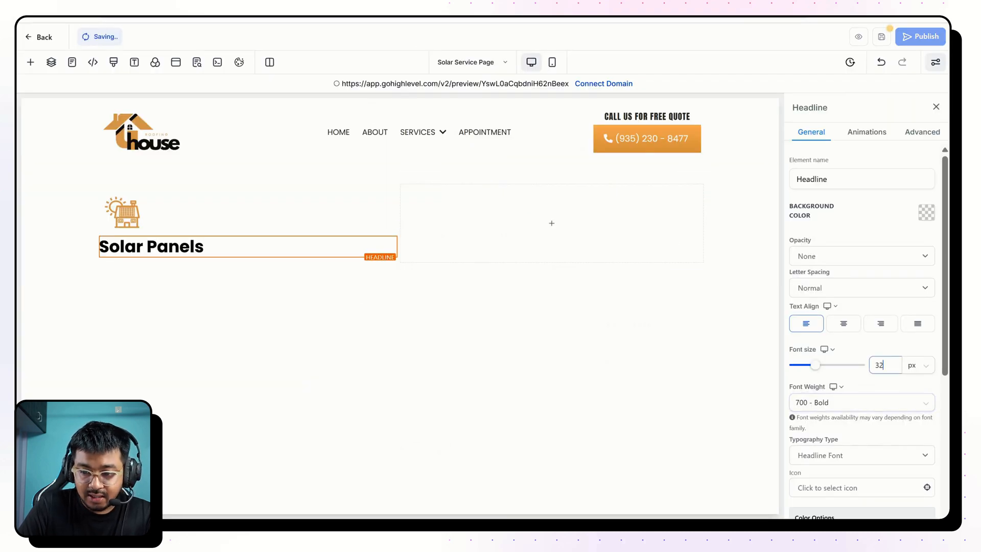
double_click(879, 364)
type("65")
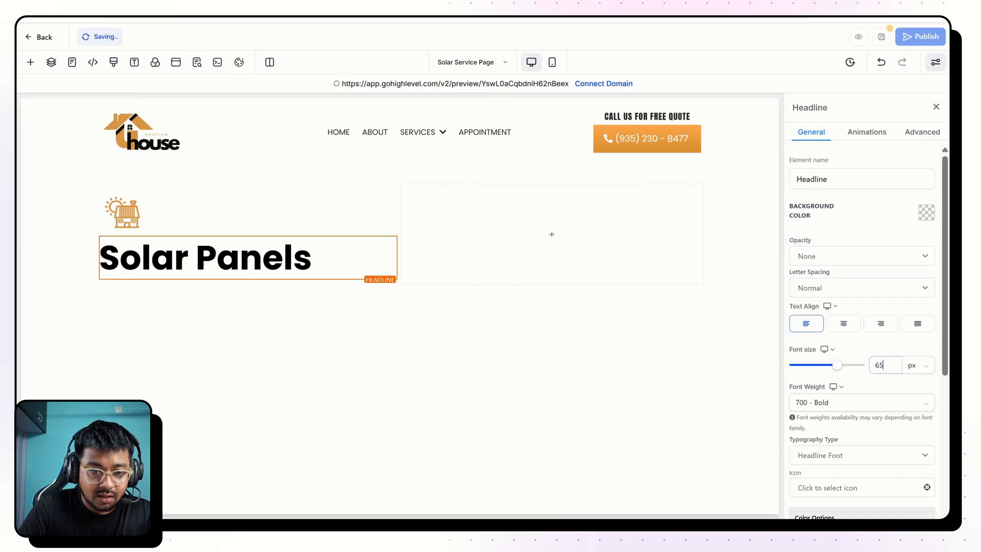
Color the word "Solar" in the headline with the orange swatch from the custom colors.
double_click(158, 258)
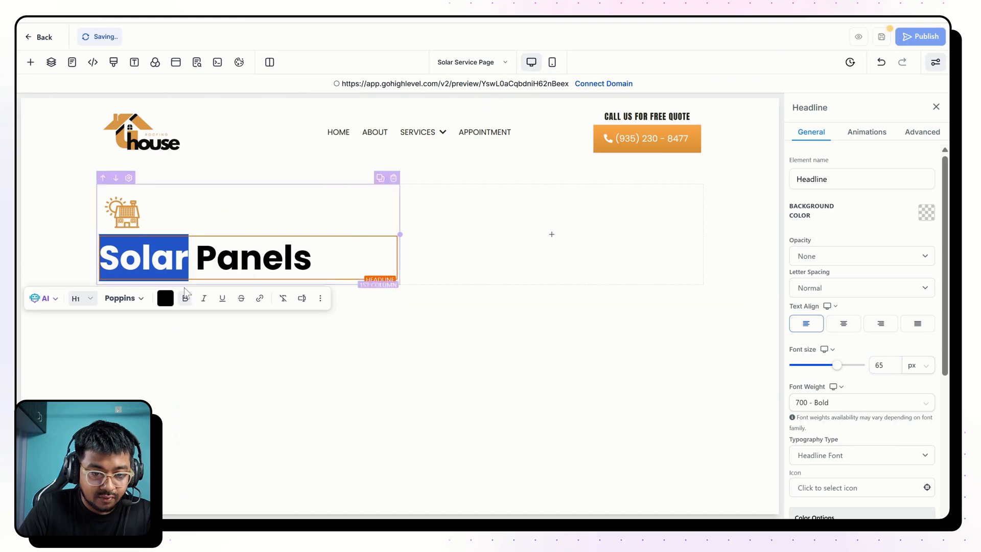
left_click(165, 298)
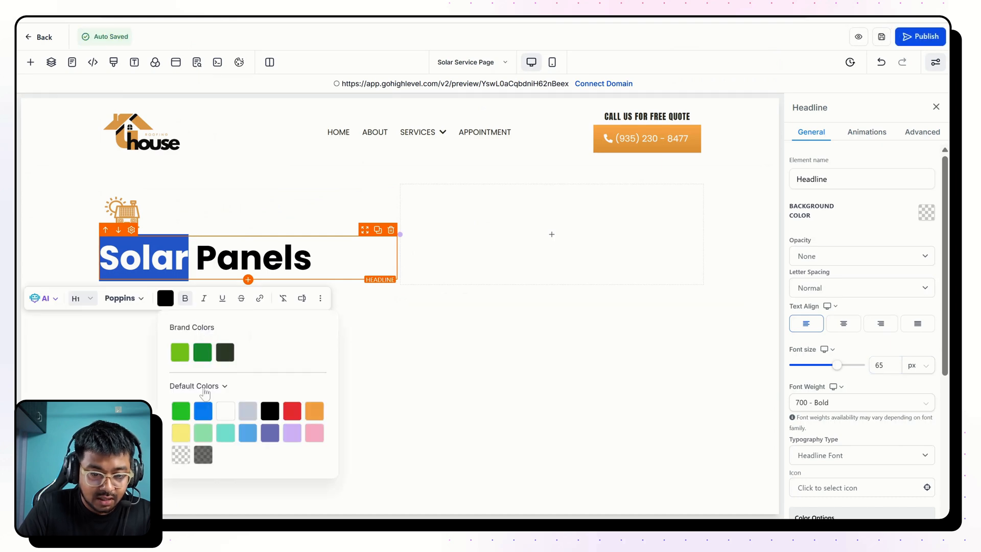
left_click(202, 387)
left_click(212, 428)
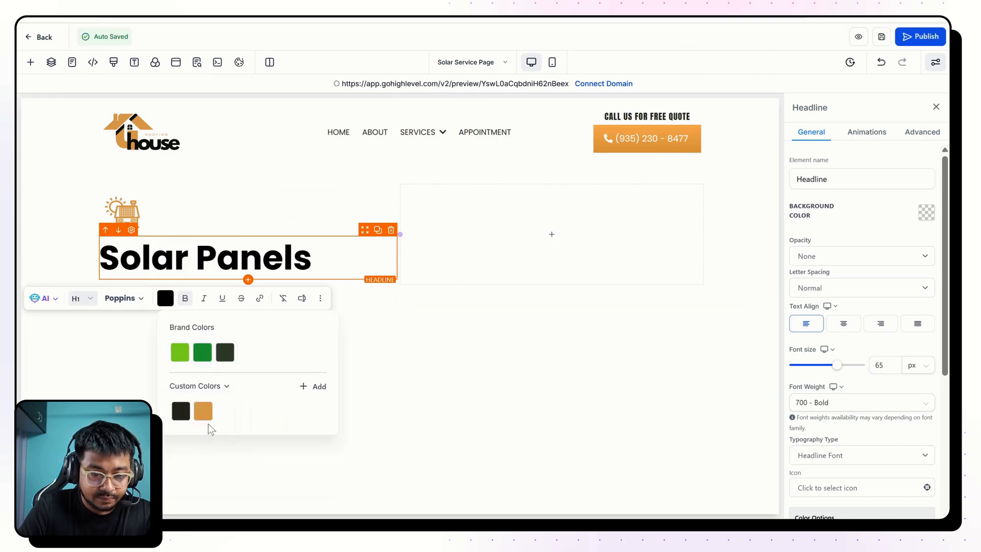
left_click(203, 412)
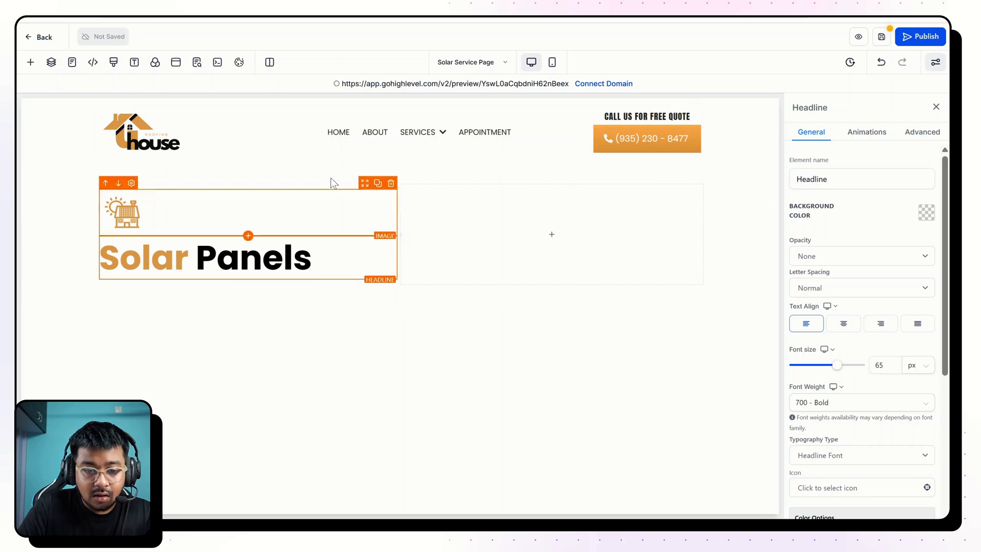
Set the icon image's left padding and bottom padding to 0 px.
left_click(169, 215)
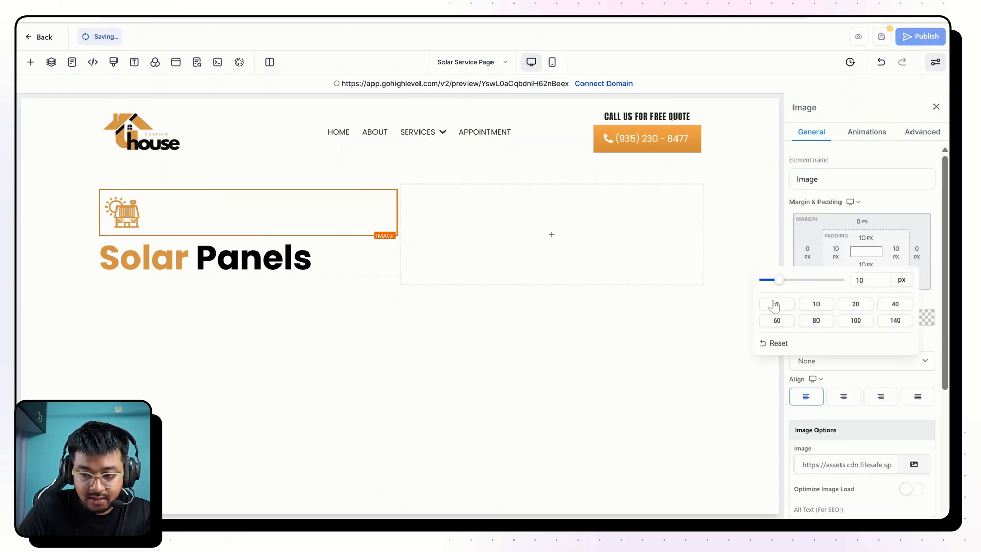
left_click(775, 303)
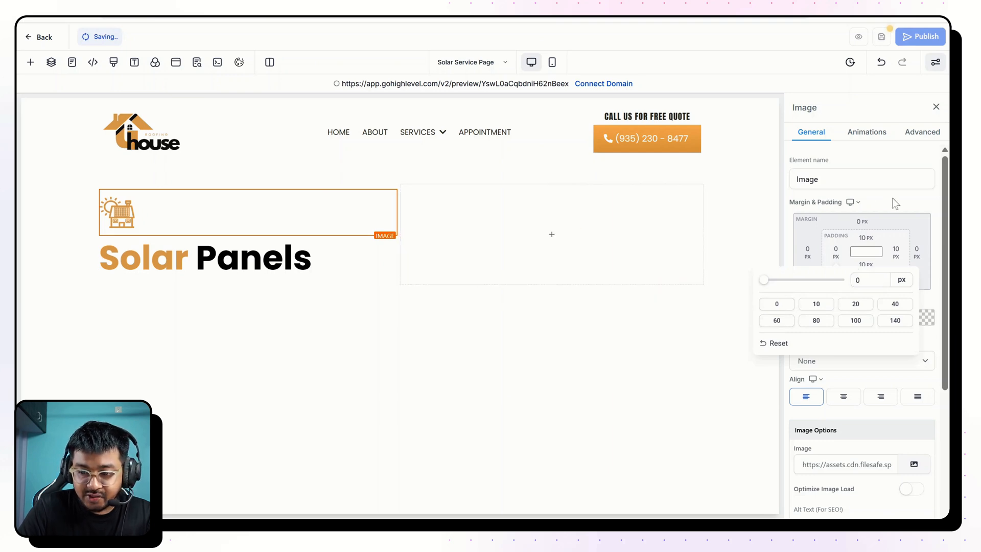
left_click(865, 266)
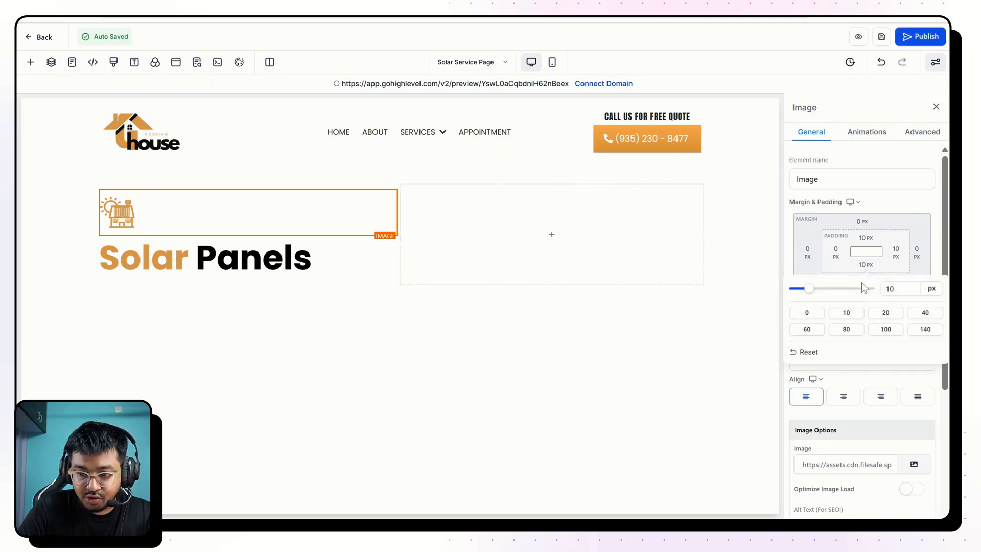
left_click(807, 317)
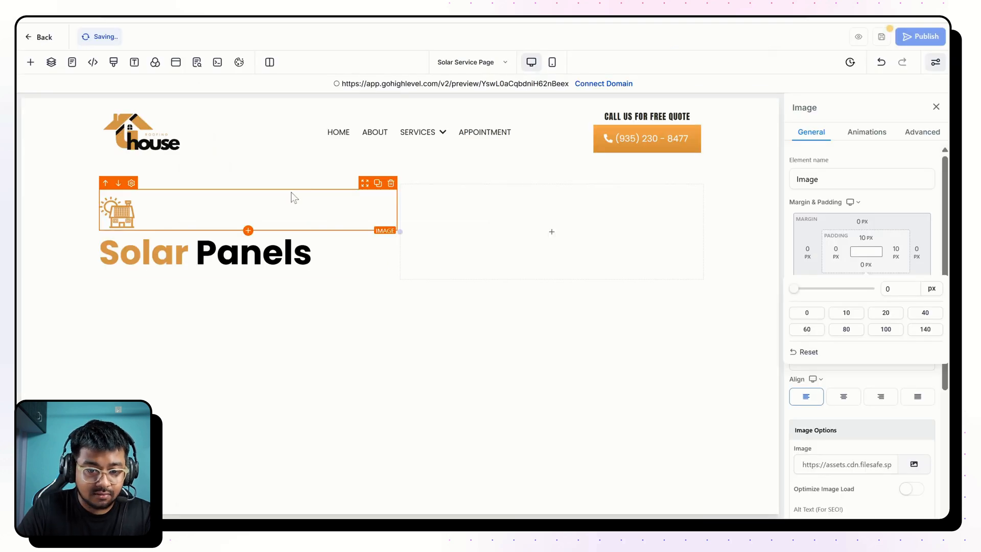
Add a sub-headline below the headline with the text "Power your home with the sun.", without blank lines above it.
left_click(248, 275)
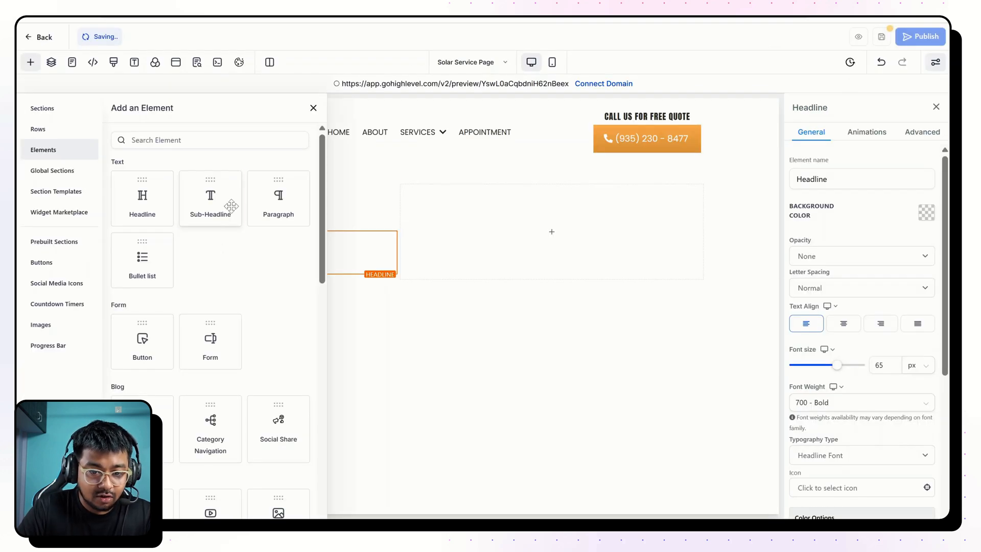
left_click(225, 203)
left_click_drag(335, 282, 161, 281)
type("Power your home with the sun.")
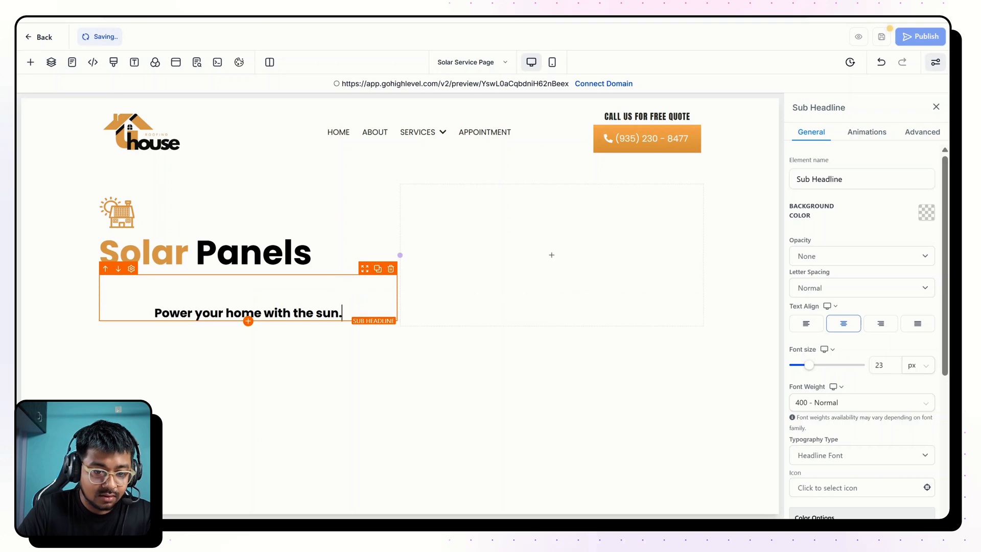
key("BackSpace")
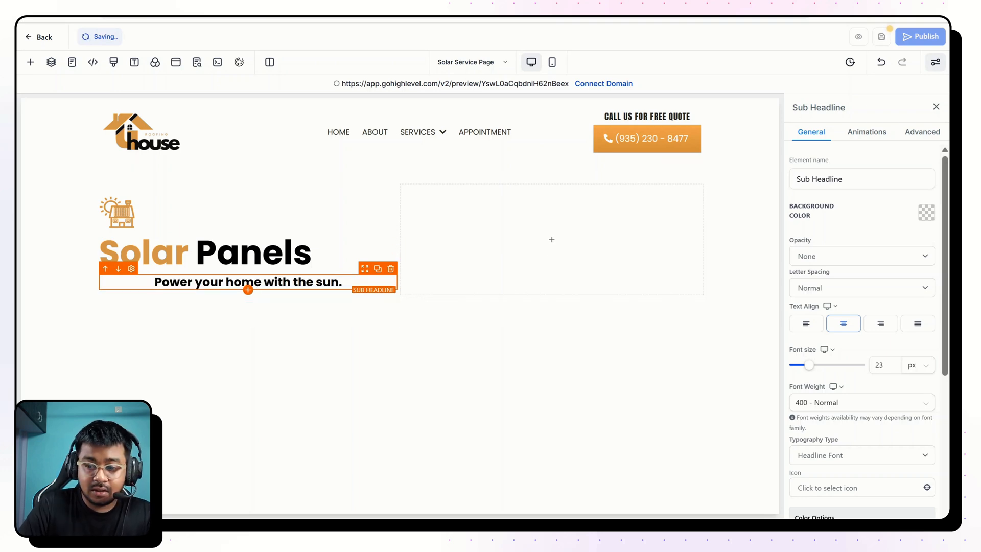
Left-align the sub-headline, set its font size to 24 px and its text transform to Uppercase.
left_click(806, 323)
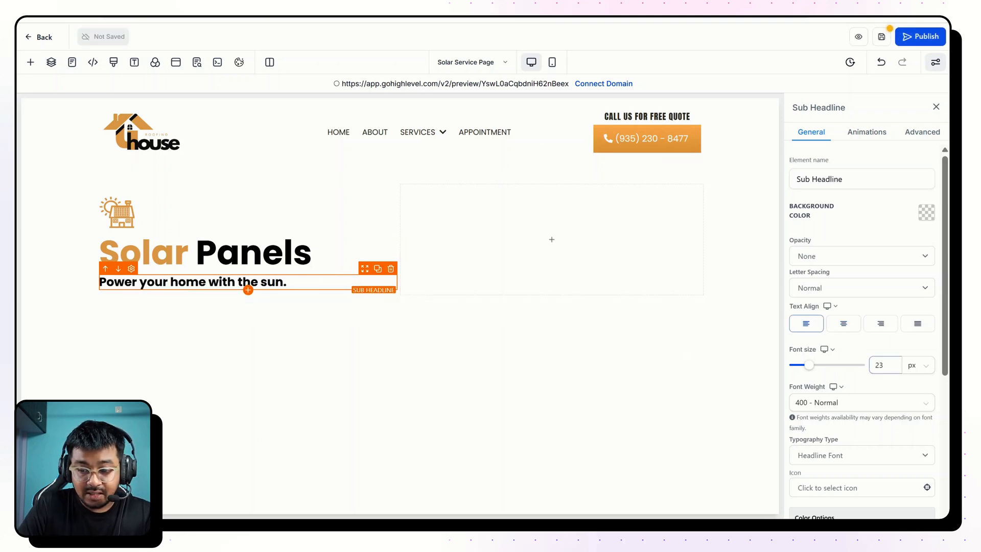
type("24")
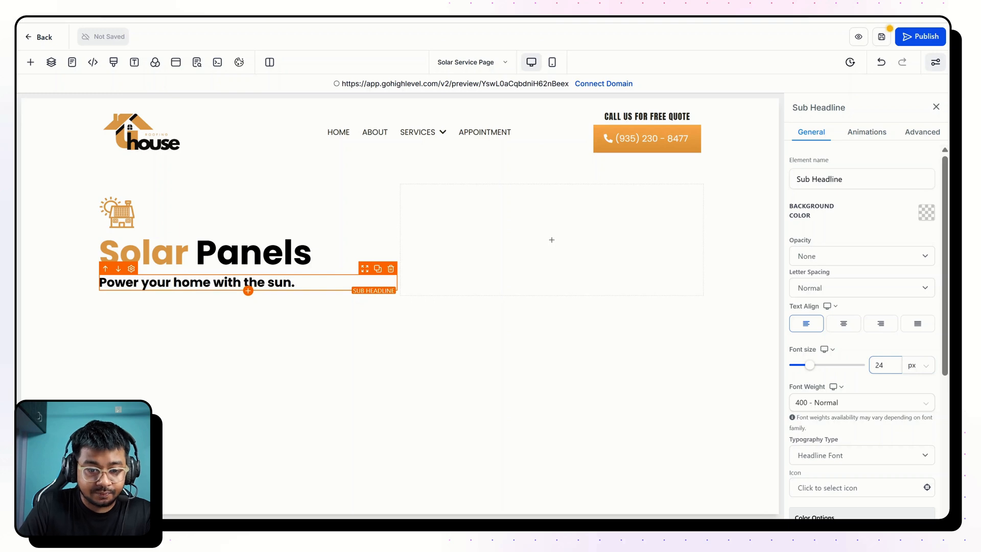
left_click(922, 132)
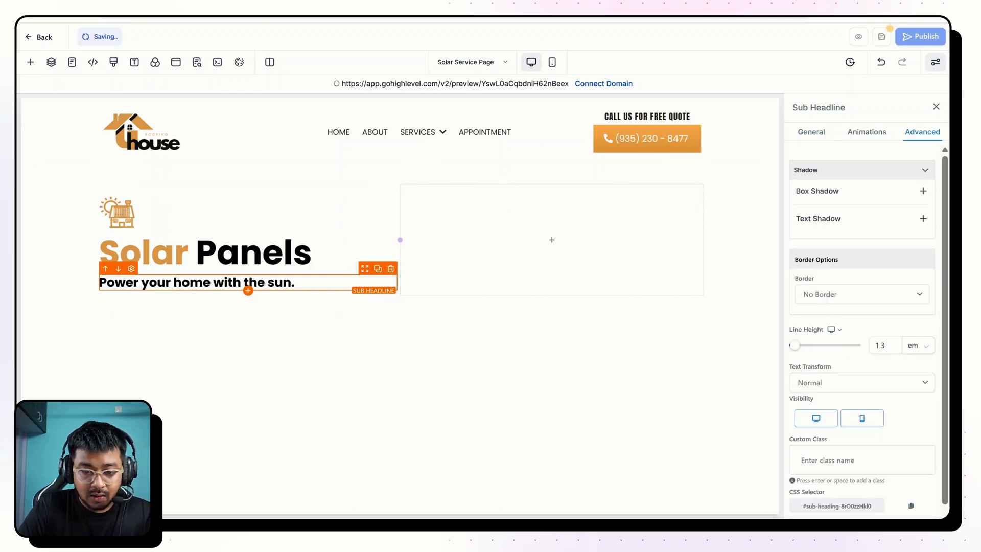
left_click(821, 394)
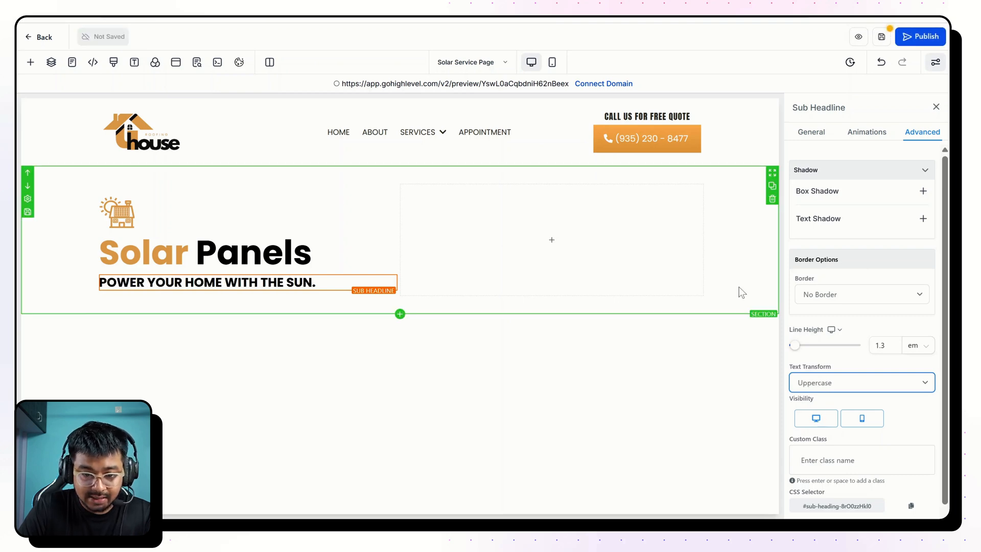
Remove the bold from the sub-headline below "Solar Panels" and color "Power your home" with the orange swatch from the custom colors.
triple_click(312, 282)
left_click(216, 310)
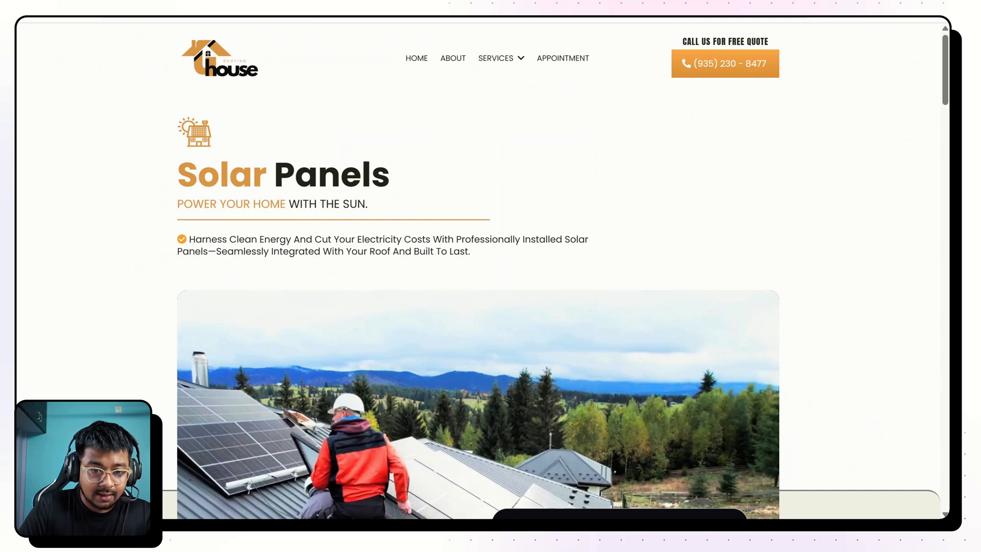
left_click_drag(178, 211, 285, 206)
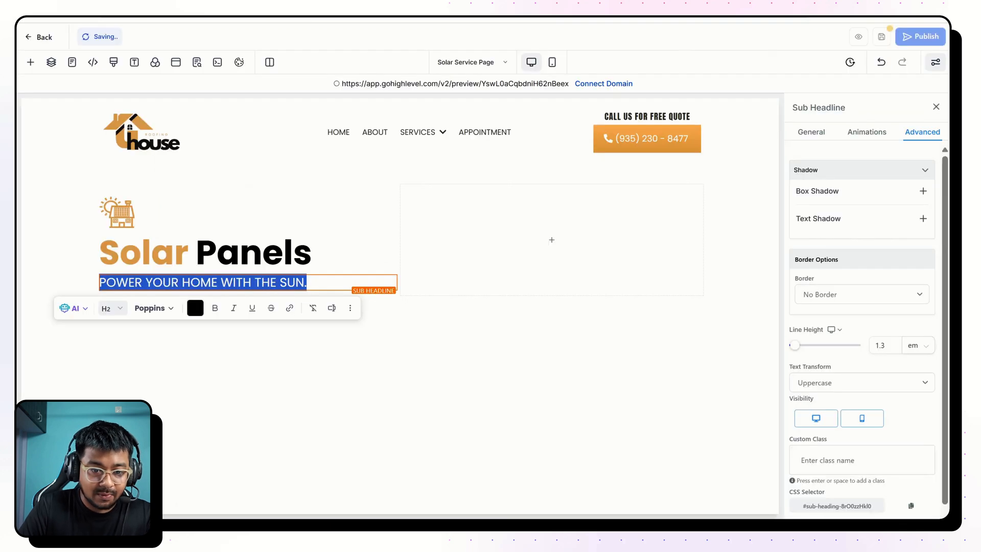
left_click(191, 282)
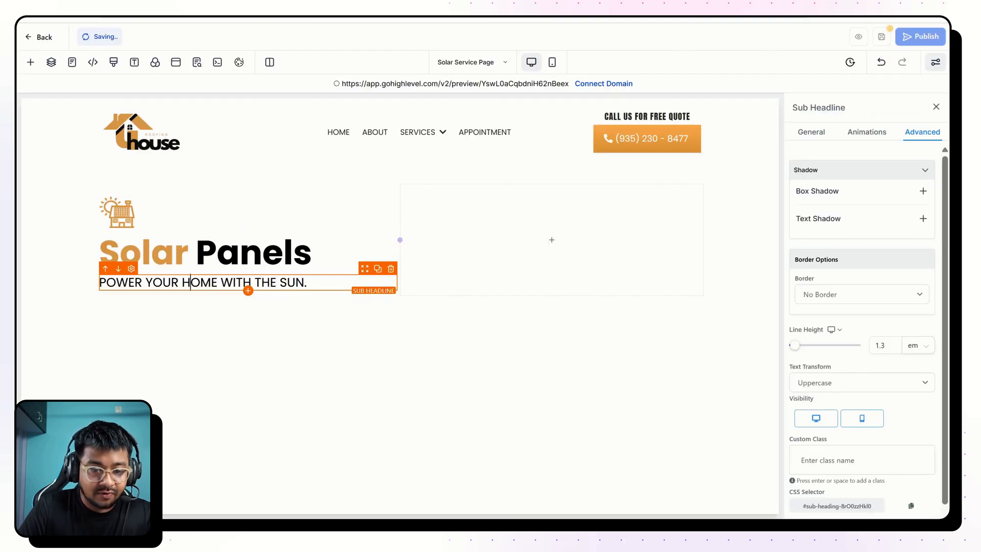
key("shift+Home")
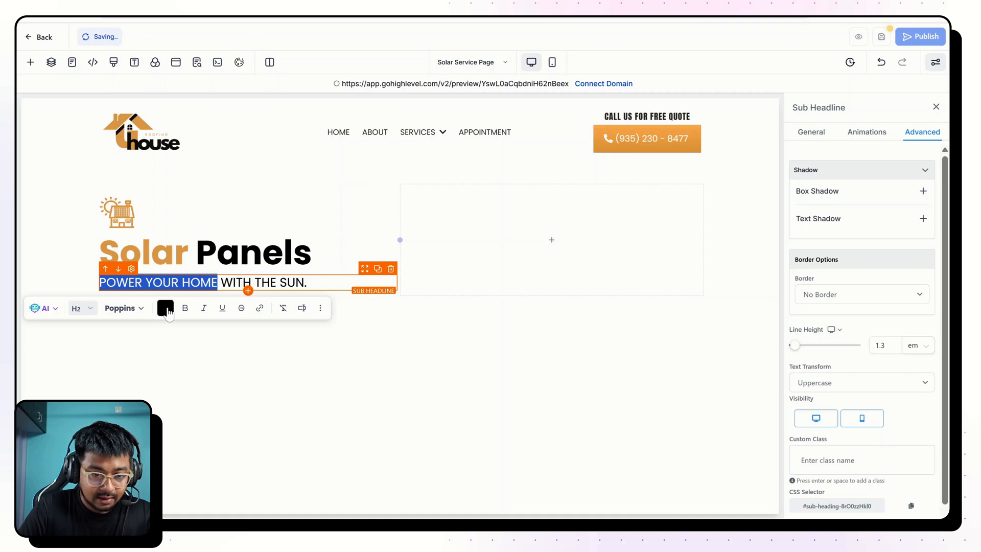
left_click(165, 308)
left_click(201, 399)
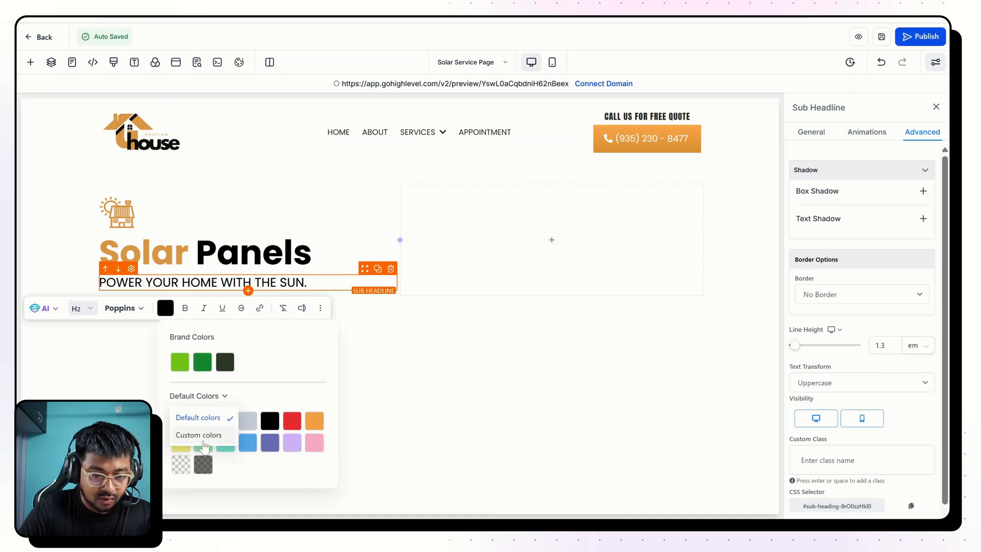
left_click(199, 434)
left_click(203, 421)
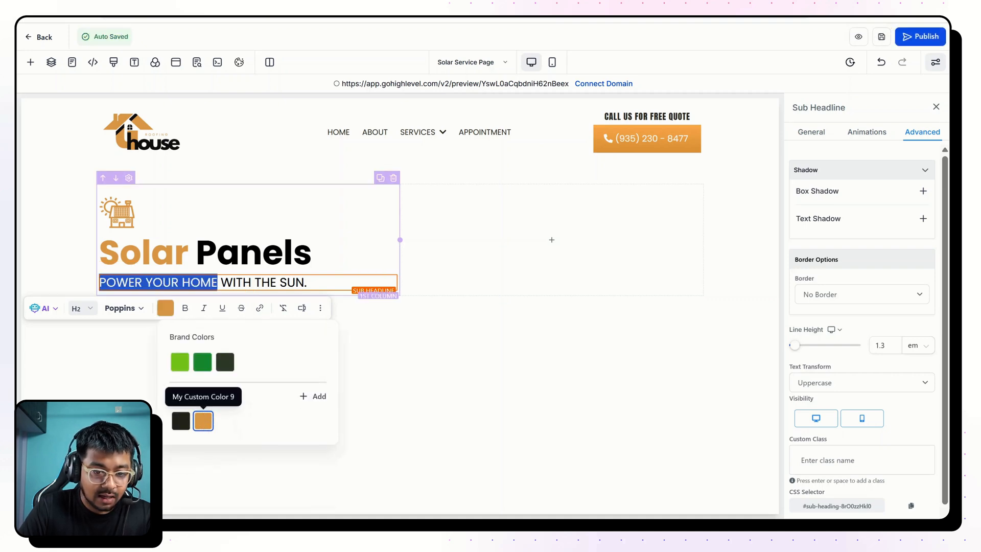
left_click(255, 253)
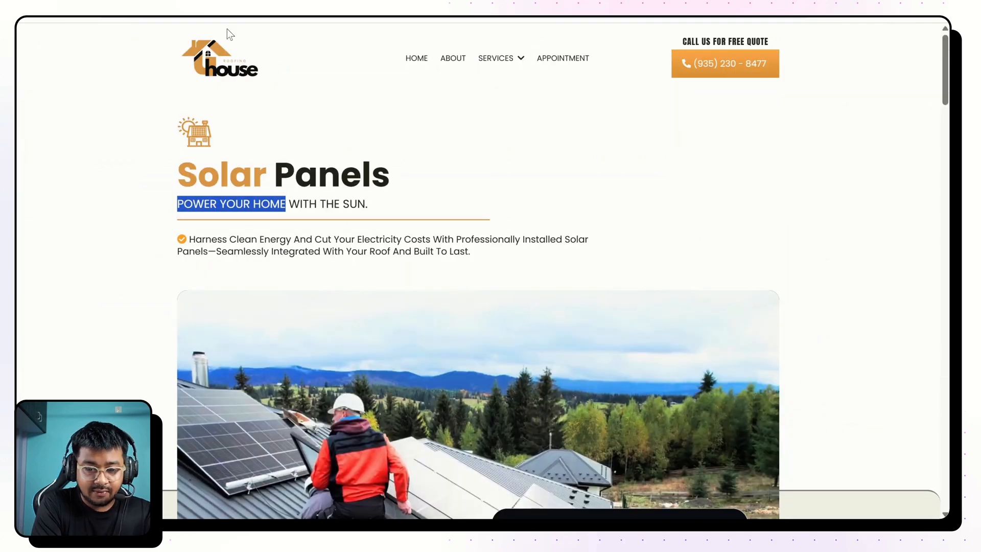
Add a divider to the hero's first column and place it directly below the "Power your home with the sun." sub-headline.
left_click(176, 235)
left_click_drag(176, 238, 227, 239)
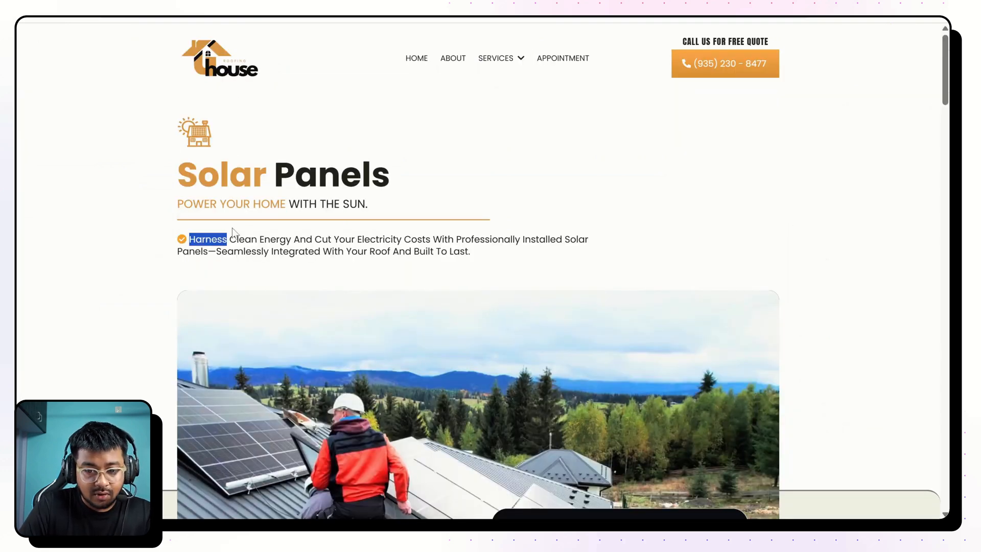
scroll(259, 226, "up", 5)
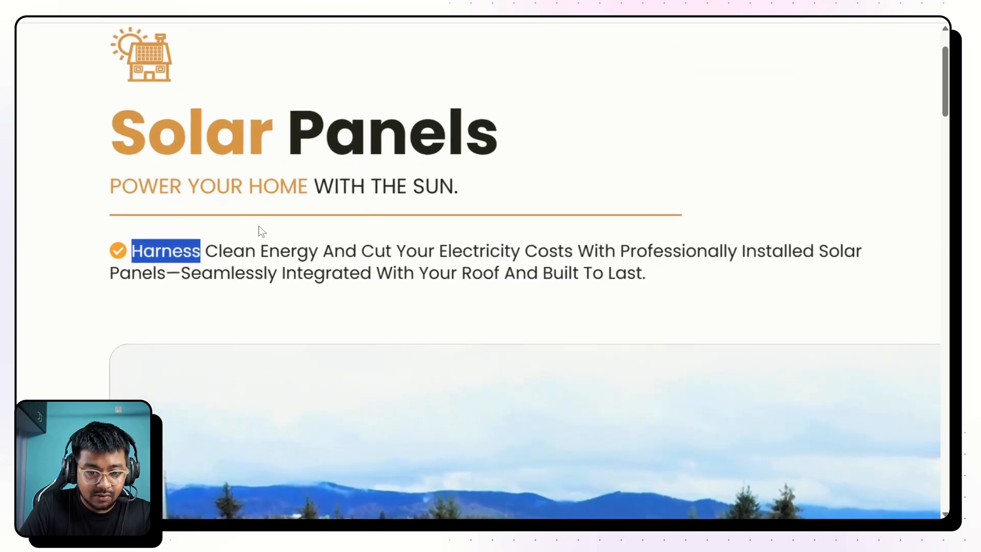
left_click(237, 227)
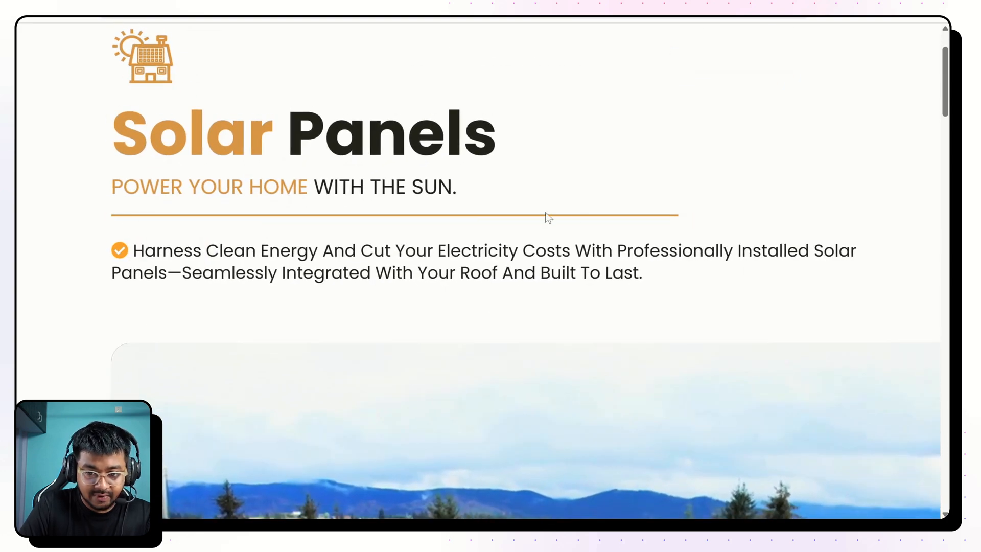
scroll(259, 226, "down", 5)
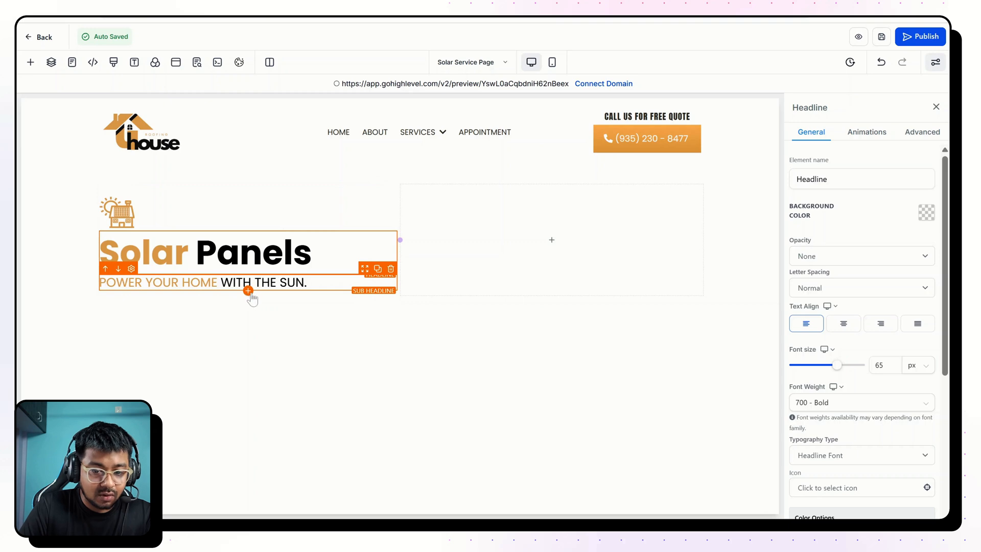
left_click(248, 292)
scroll(230, 293, "down", 8)
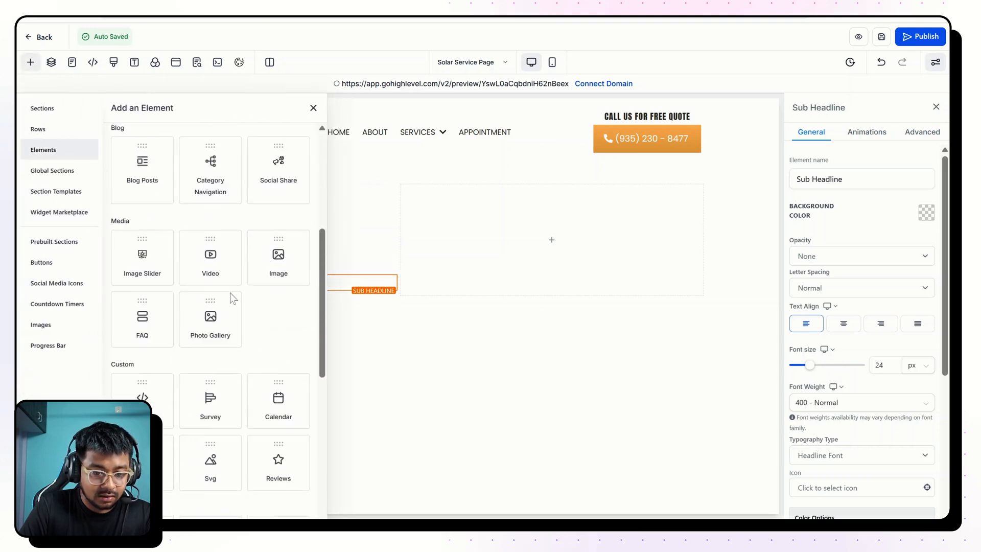
scroll(230, 293, "down", 3)
left_click_drag(215, 302, 253, 320)
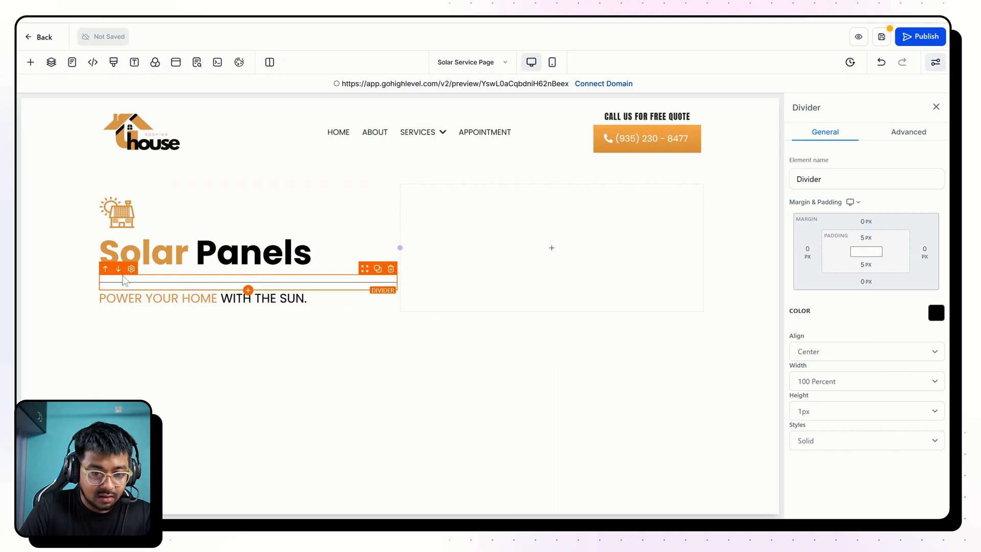
left_click(117, 269)
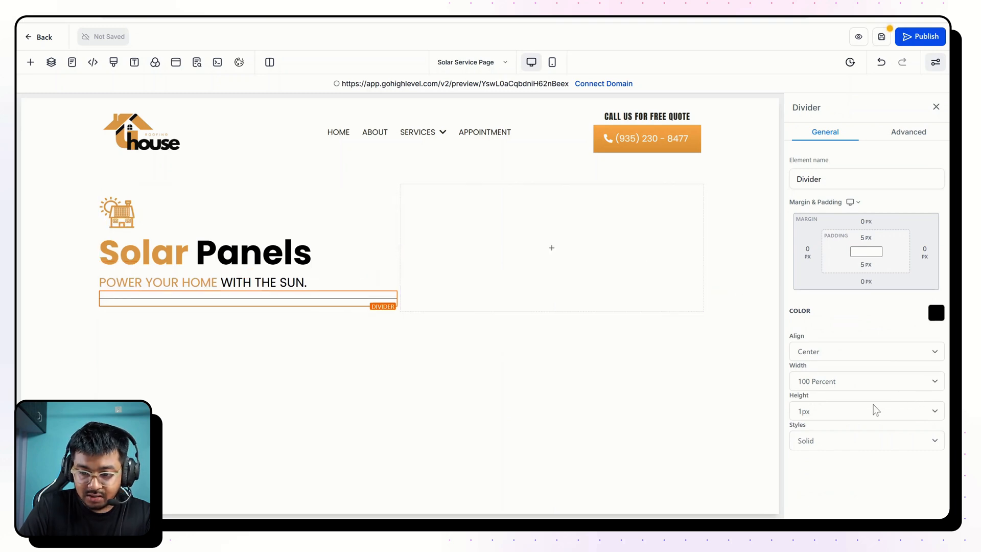
Set the height of the divider below the sub-headline to 2px.
left_click(871, 407)
left_click(807, 252)
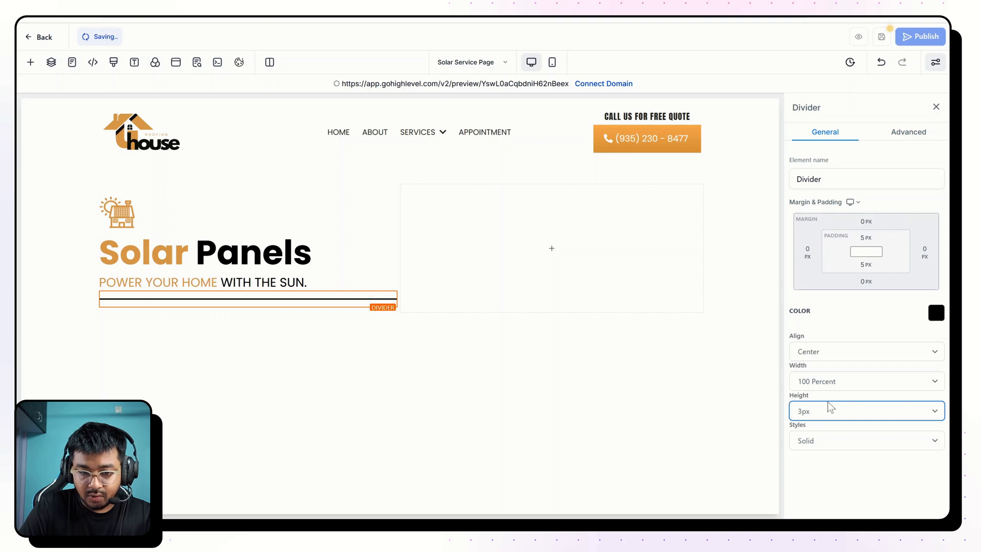
left_click(828, 409)
left_click(807, 240)
Color the divider with the orange swatch from the custom colors and set its bottom padding to 0 px.
left_click(935, 316)
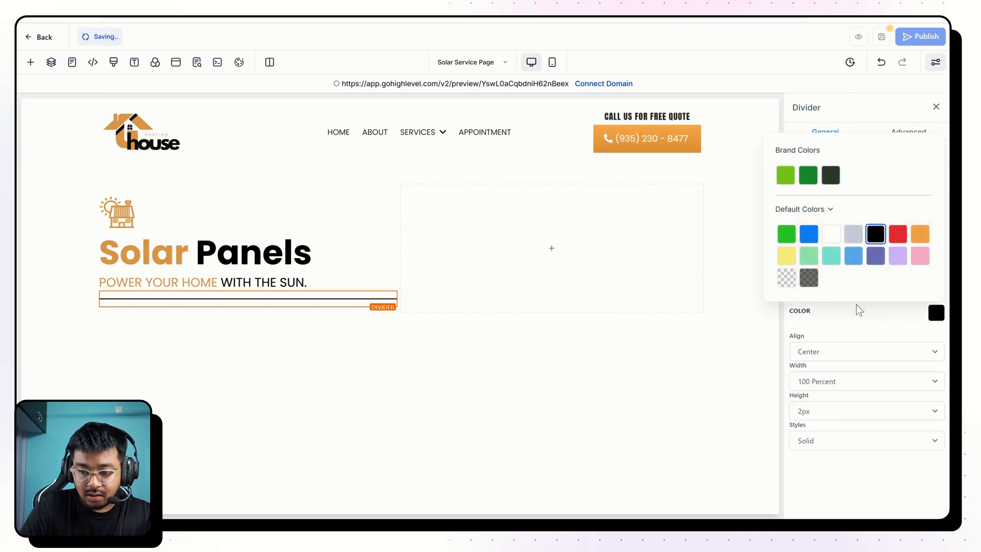
left_click(797, 211)
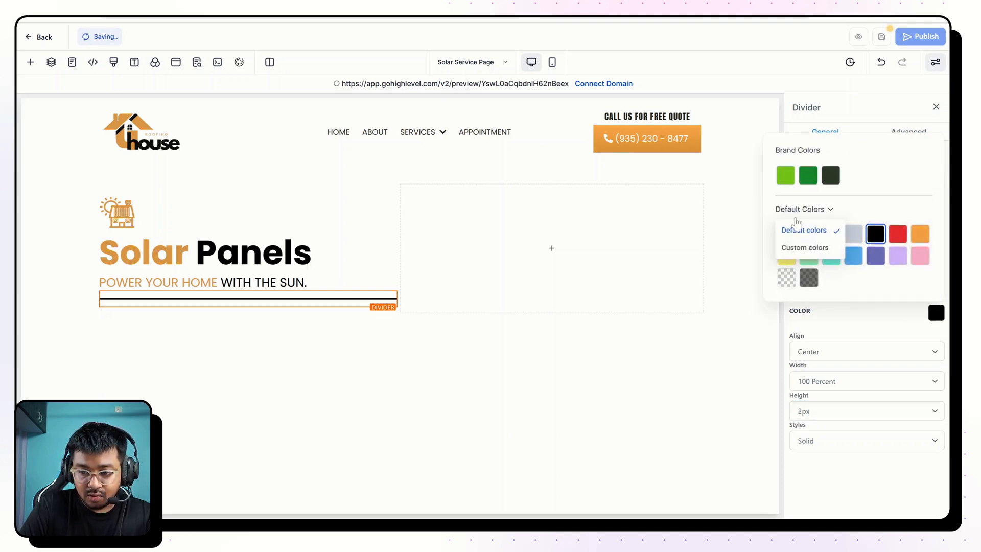
left_click(801, 247)
left_click(810, 278)
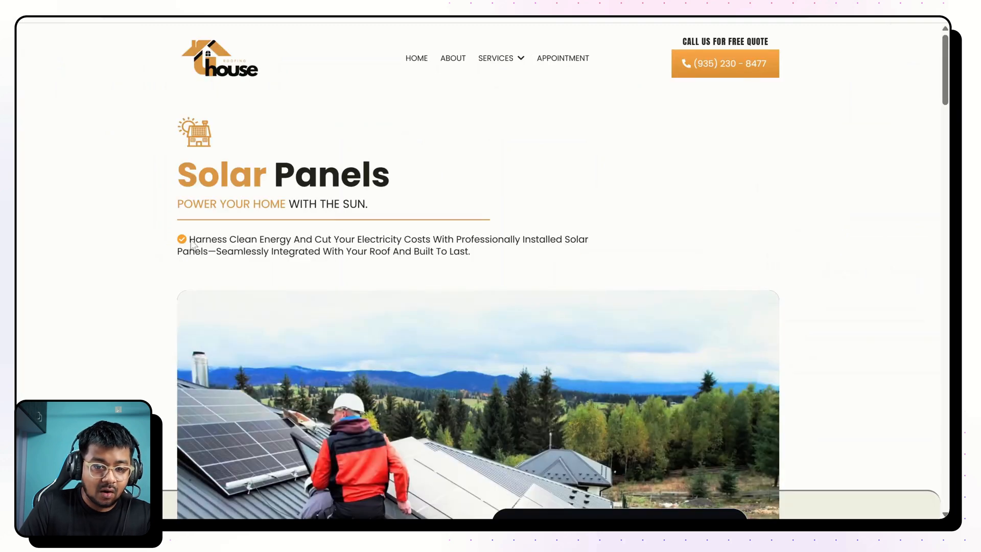
mouse_move(191, 240)
left_mouse_down()
mouse_move(519, 252)
mouse_move(524, 239)
mouse_move(184, 244)
left_mouse_up()
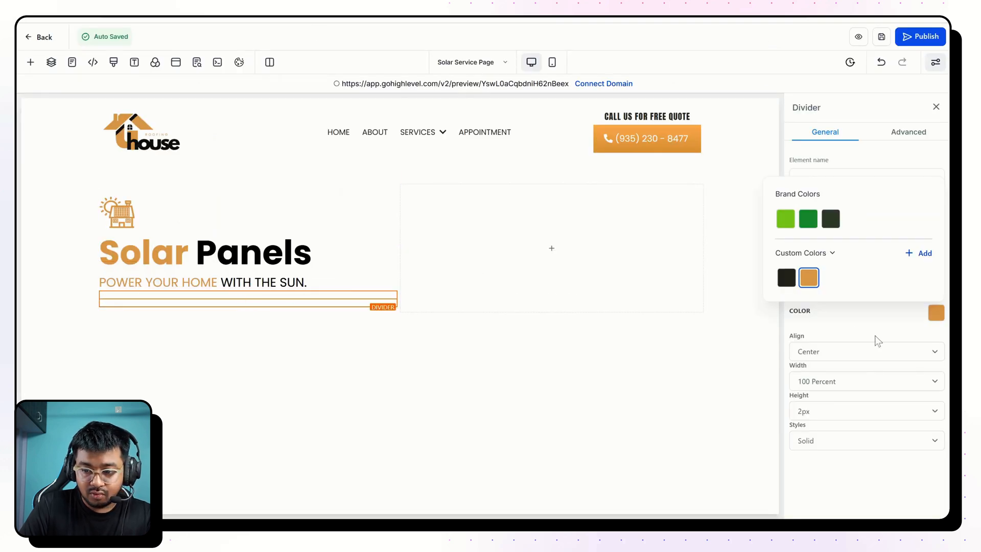
left_click(848, 314)
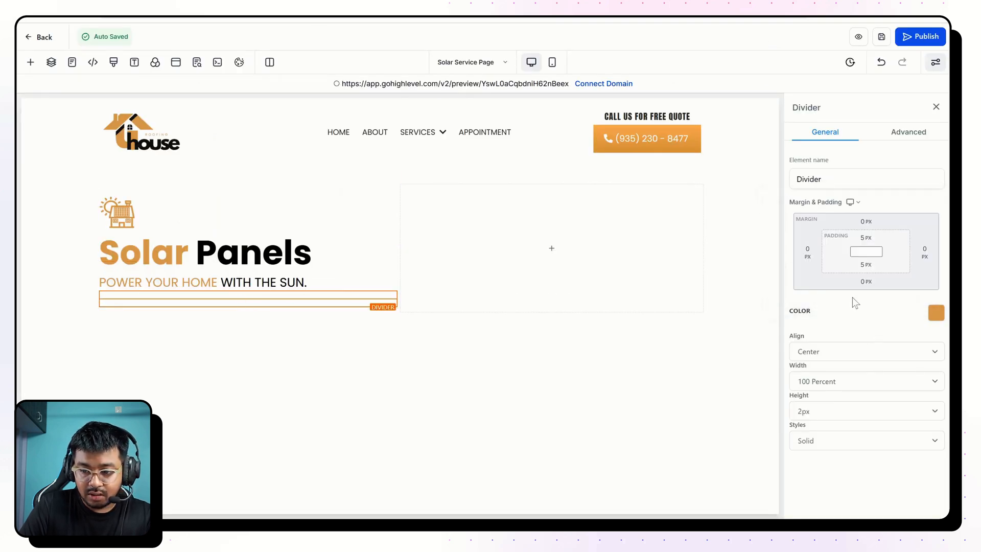
left_click(865, 265)
left_click_drag(819, 289, 793, 289)
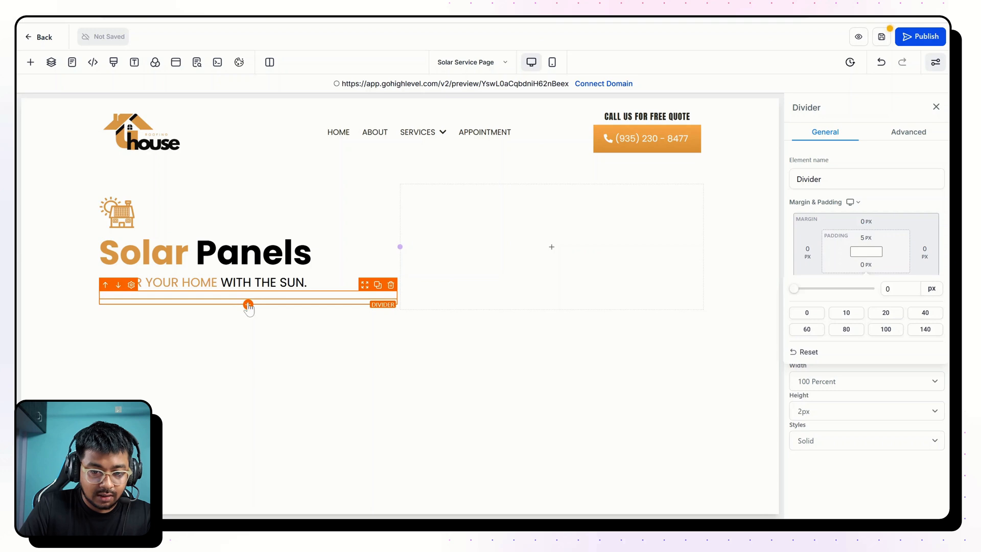
Add another sub-headline below the divider, left-align it and set its font size to 18 px.
left_click(249, 305)
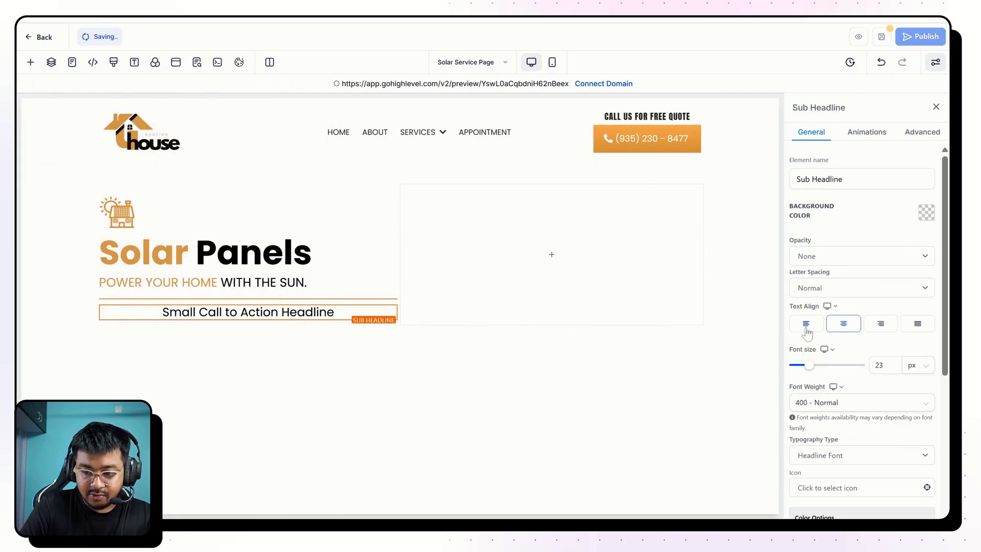
left_click(806, 325)
key("BackSpace")
key("BackSpace")
type("18")
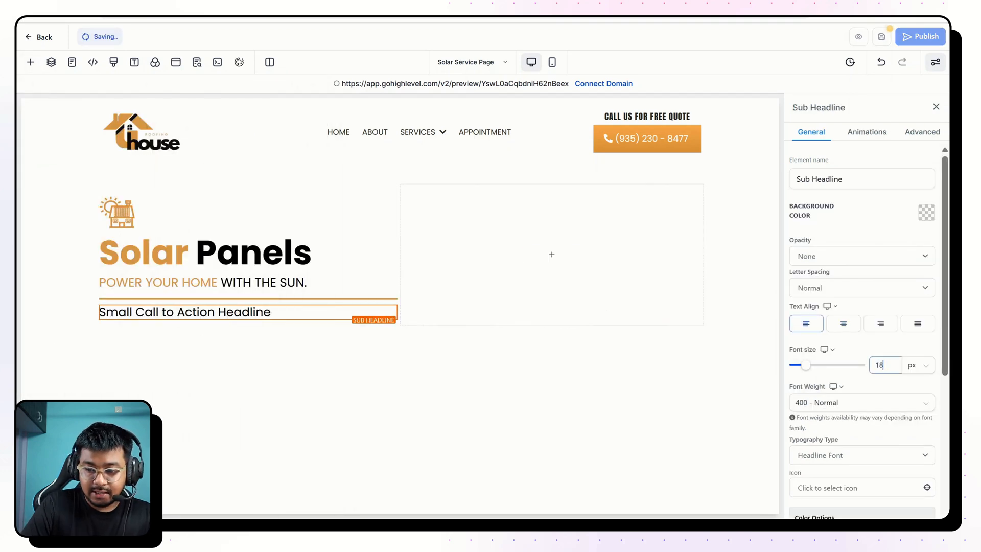
Give the new sub-headline the check-circle icon and color that icon with the orange swatch from the custom colors.
scroll(838, 361, "down", 5)
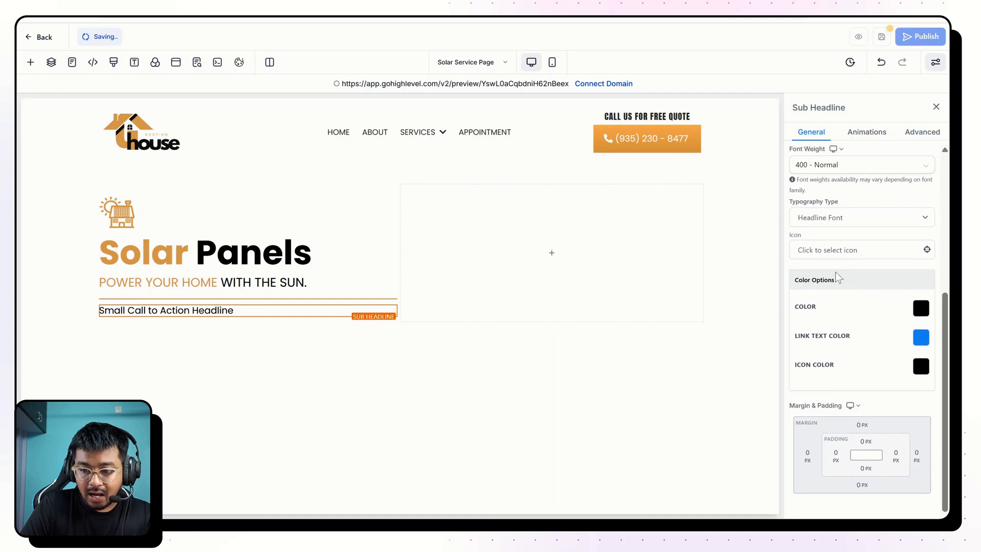
left_click(848, 251)
type("check")
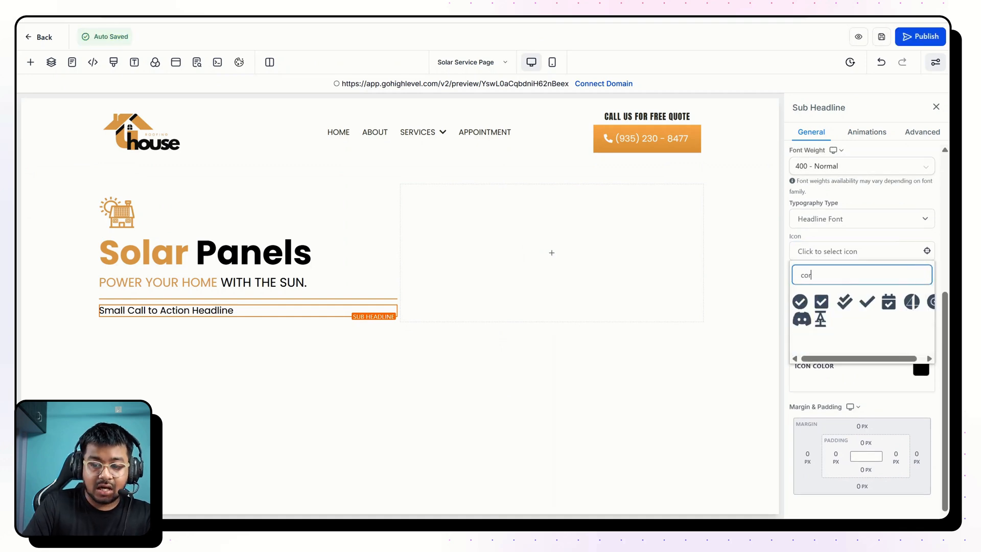
left_click(804, 302)
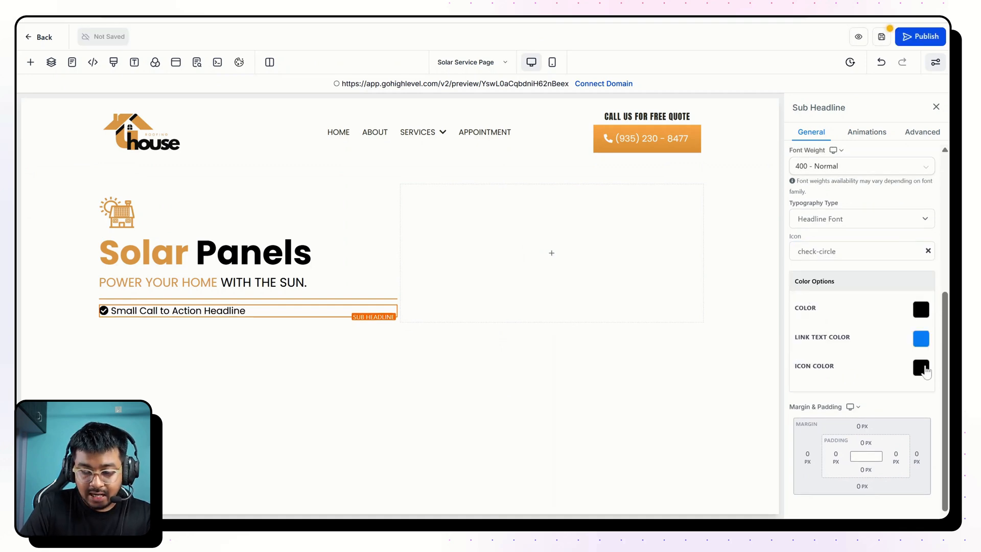
left_click(920, 367)
left_click(791, 268)
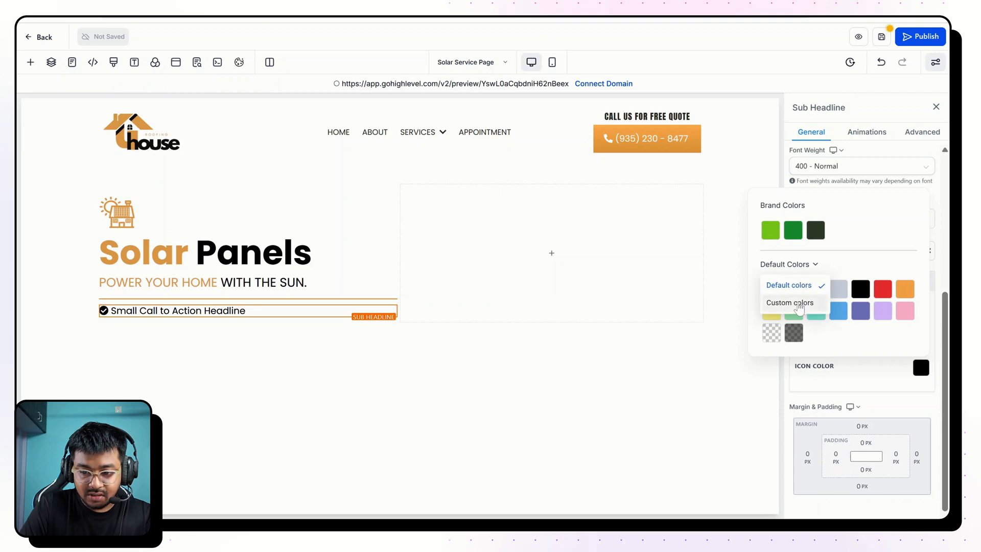
left_click(790, 302)
left_click(793, 332)
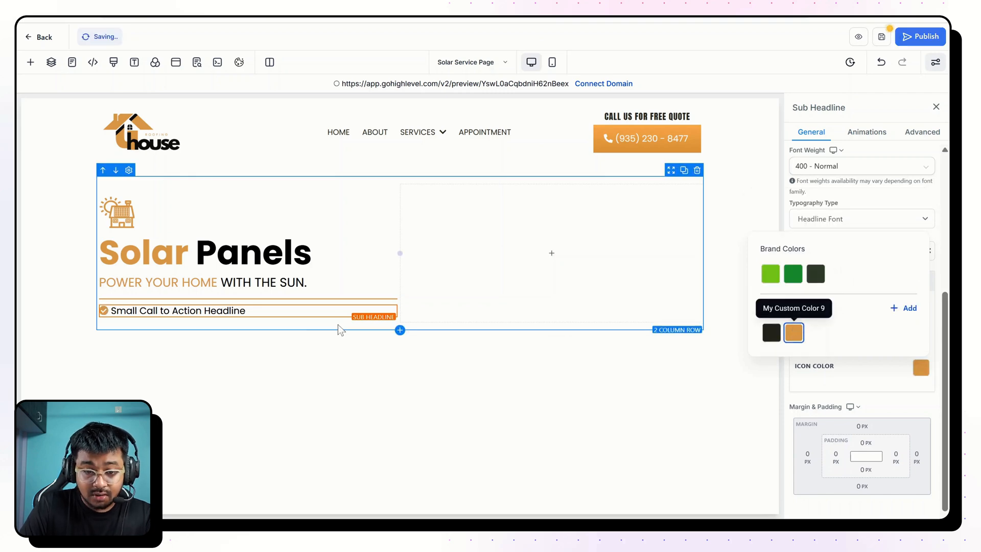
Replace the placeholder text with "Harness clean energy and cut your electricity costs with professionally installed solar panels—seamlessly integrated with your roof and built to last.".
left_click(262, 311)
type("Harness clean energy and cut your electricity costs with professionally installed solar panels—seamlessly integrated with your roof and built to last.")
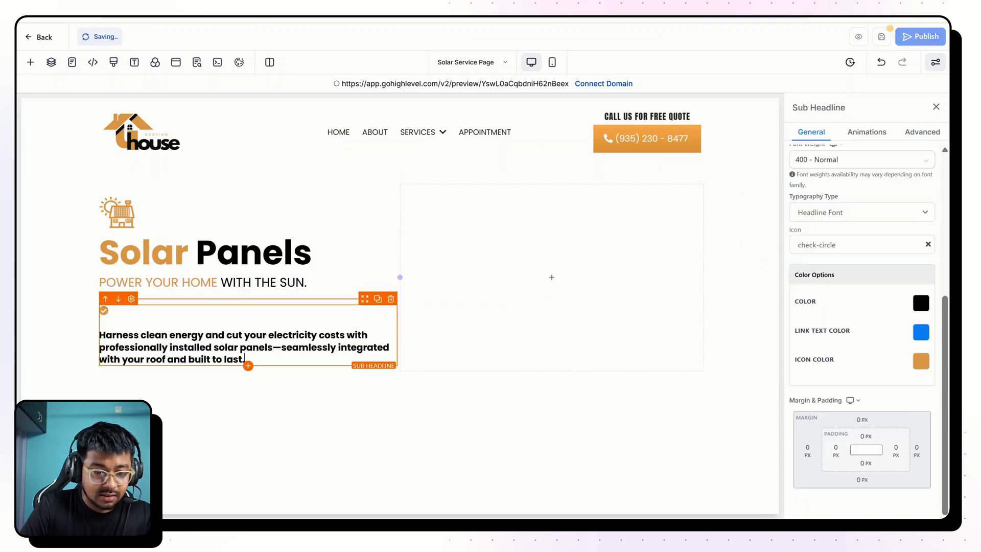
key("BackSpace")
key("BackSpace")
Remove the bold formatting from the whole description text below the divider.
key("ctrl+a")
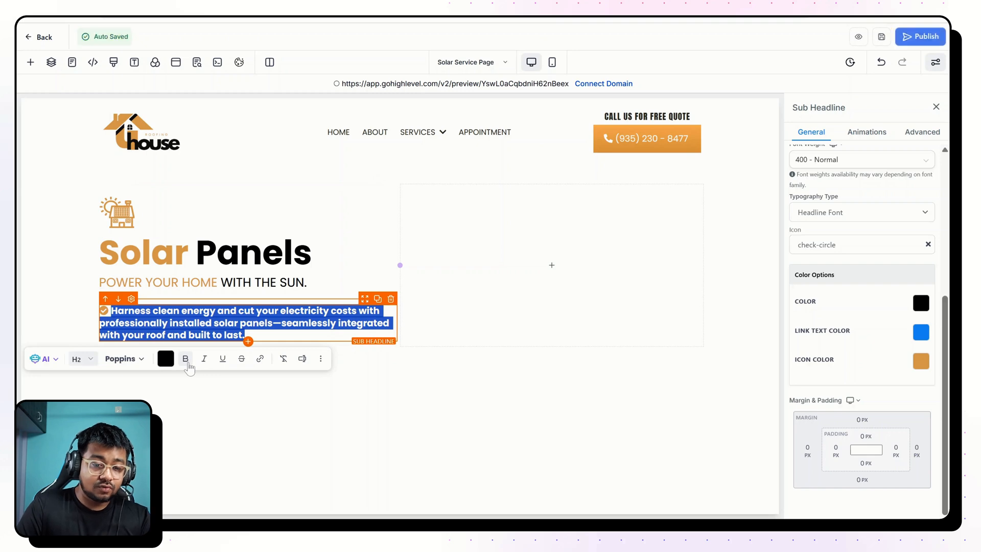
left_click(187, 361)
left_click(475, 299)
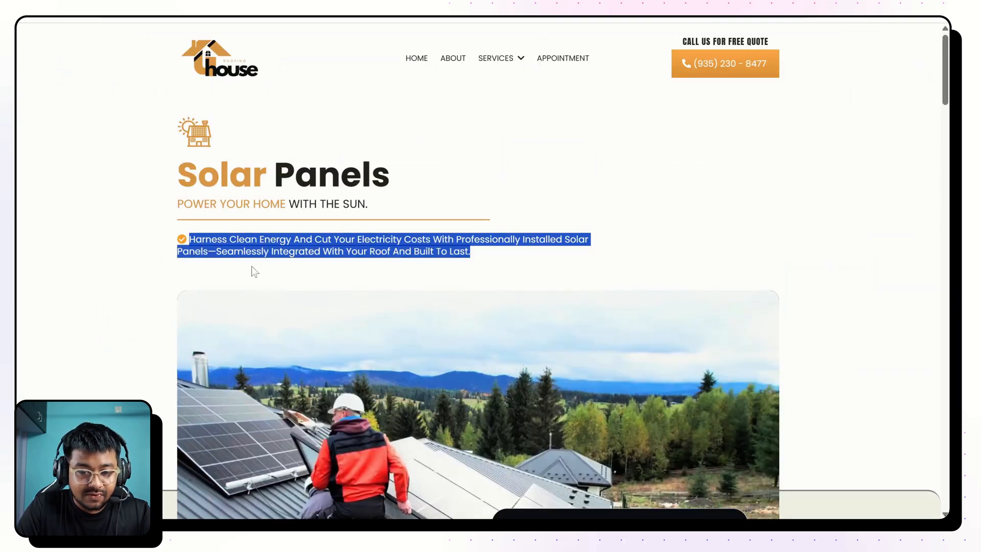
Widen the hero's first column into the empty second column so that the description wraps onto two lines, as on the finished page.
left_click(249, 270)
triple_click(620, 241)
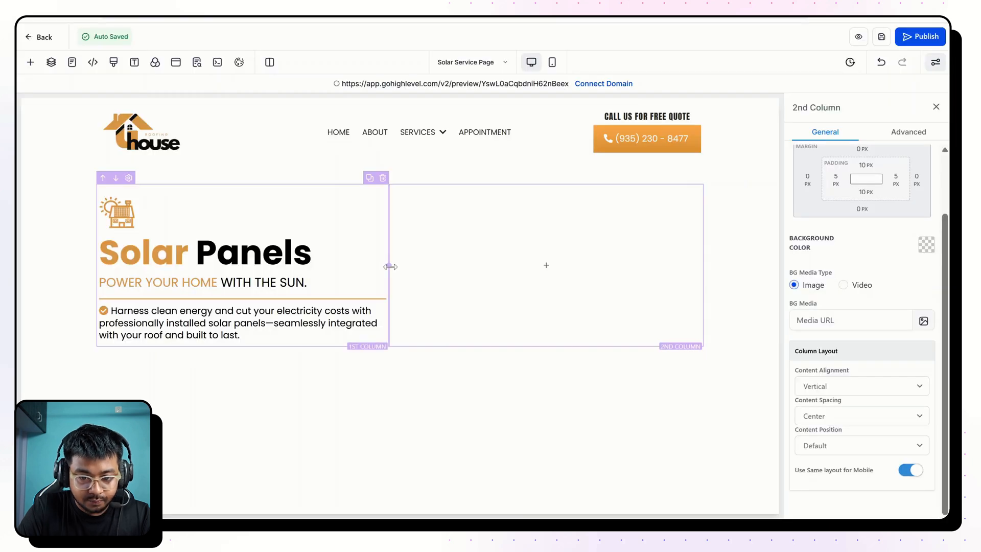
left_click_drag(389, 267, 466, 262)
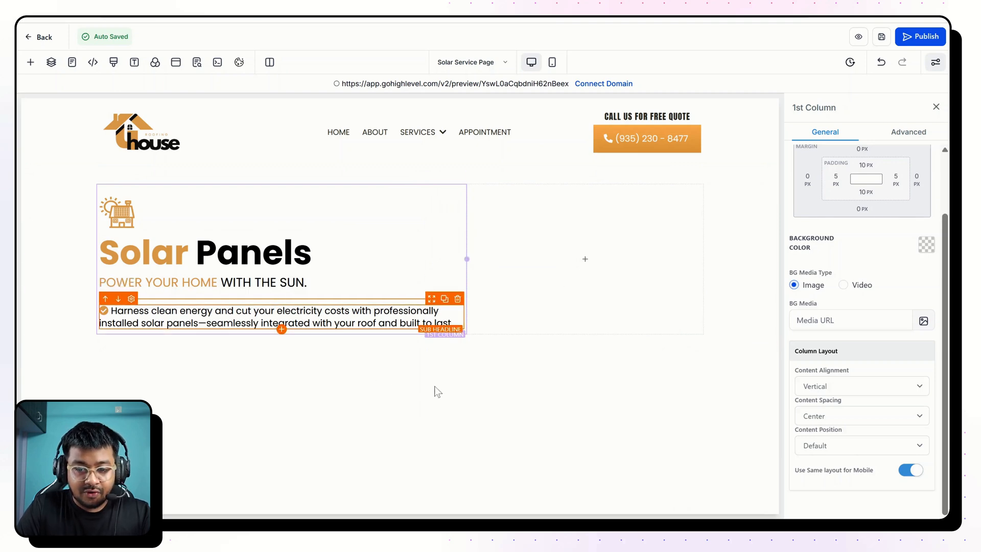
left_click(578, 214)
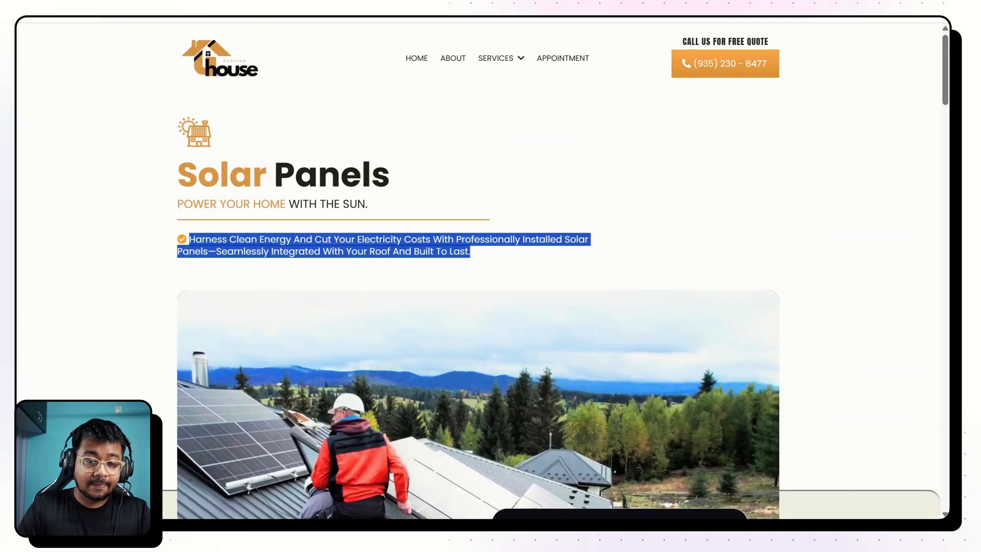
scroll(330, 159, "down", 1)
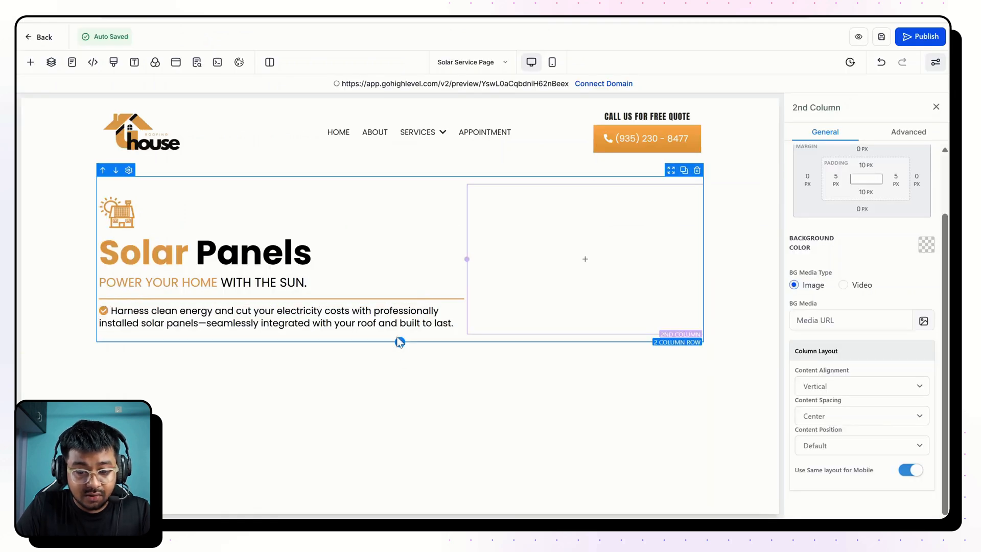
Add a one-column row below the hero row and duplicate it so that three empty one-column rows remain, deleting the surplus copy.
left_click(400, 341)
left_click(194, 158)
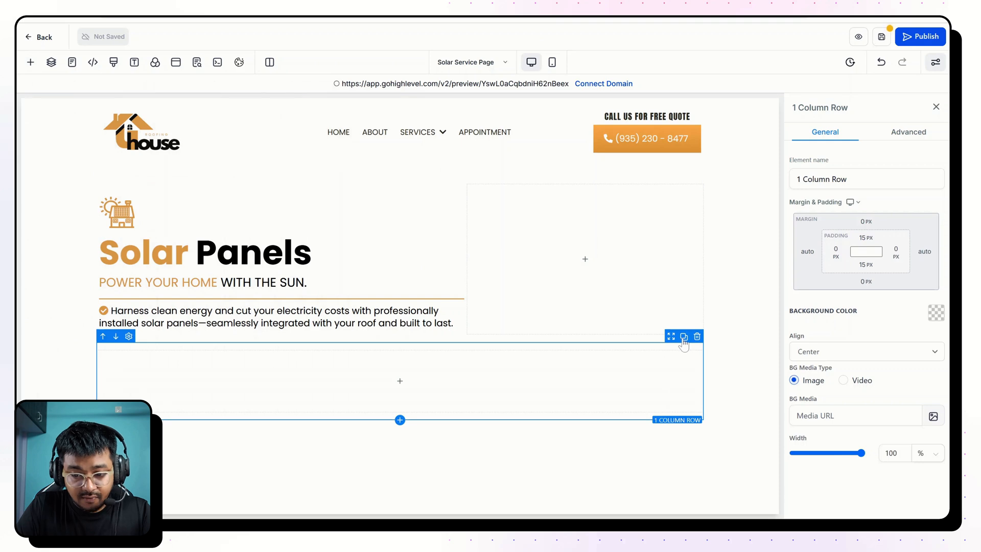
left_click(684, 338)
left_click(684, 338)
left_click(684, 338)
scroll(615, 370, "down", 3)
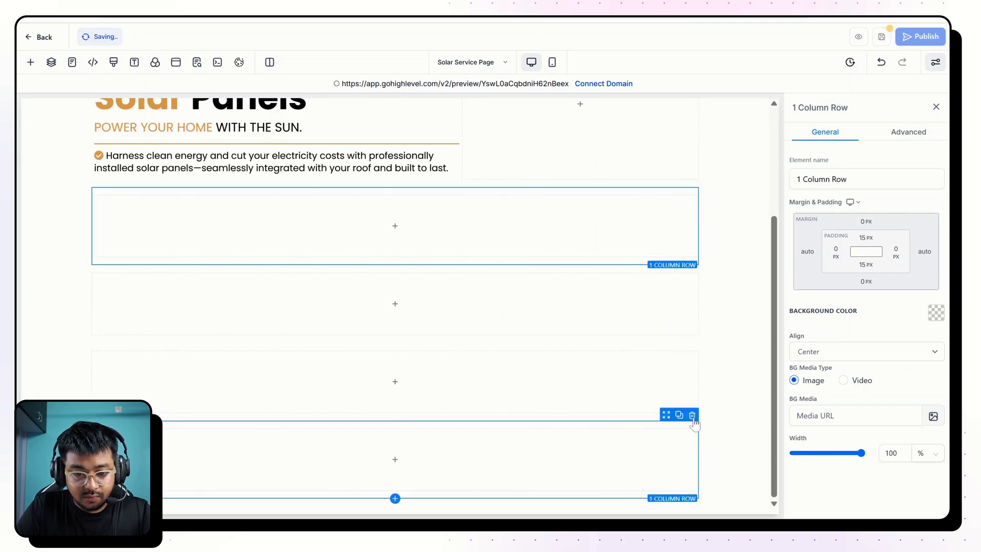
left_click(692, 416)
Add an empty full-width section below the hero section.
left_click(744, 424)
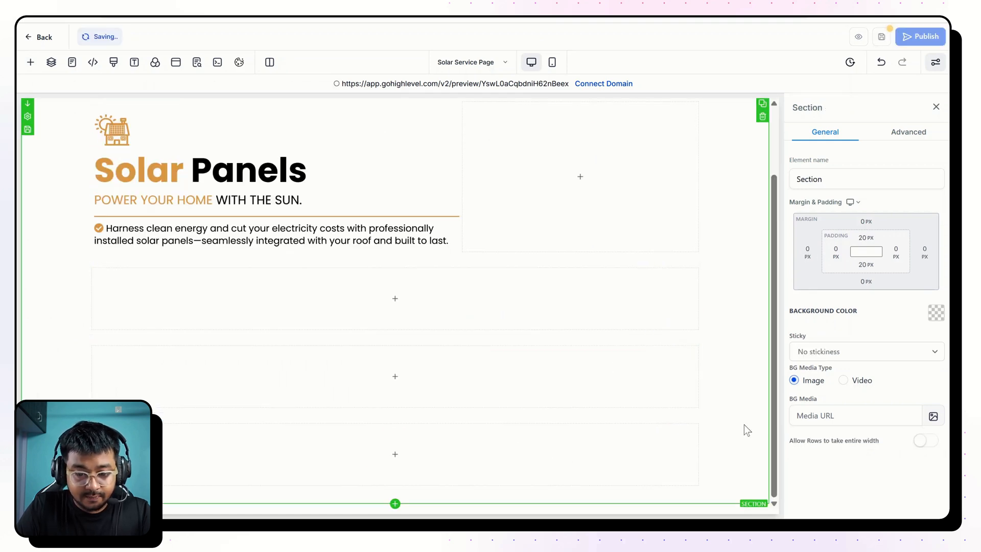
left_click(392, 505)
left_click(175, 175)
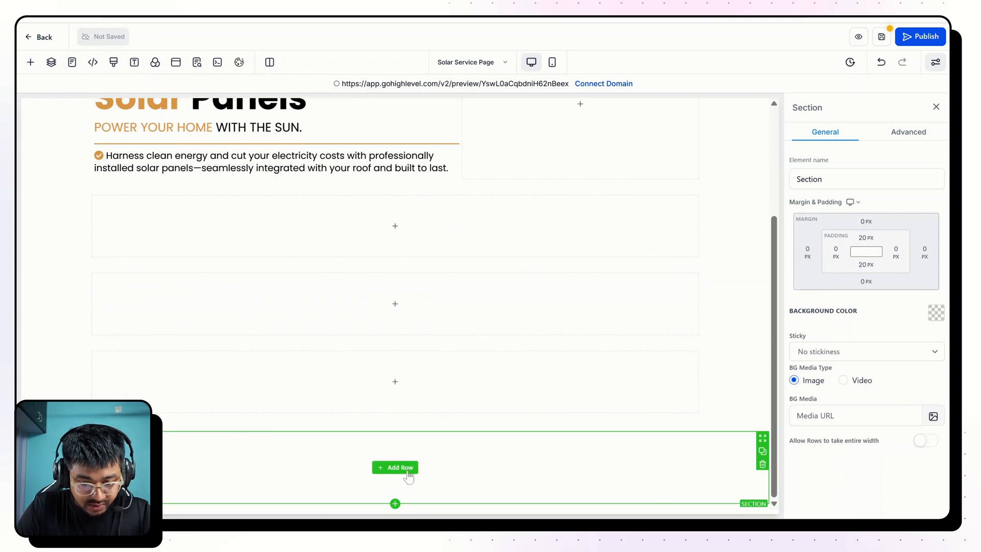
Insert the global section Roofer Footer Desktop directly below the new empty section.
left_click(395, 505)
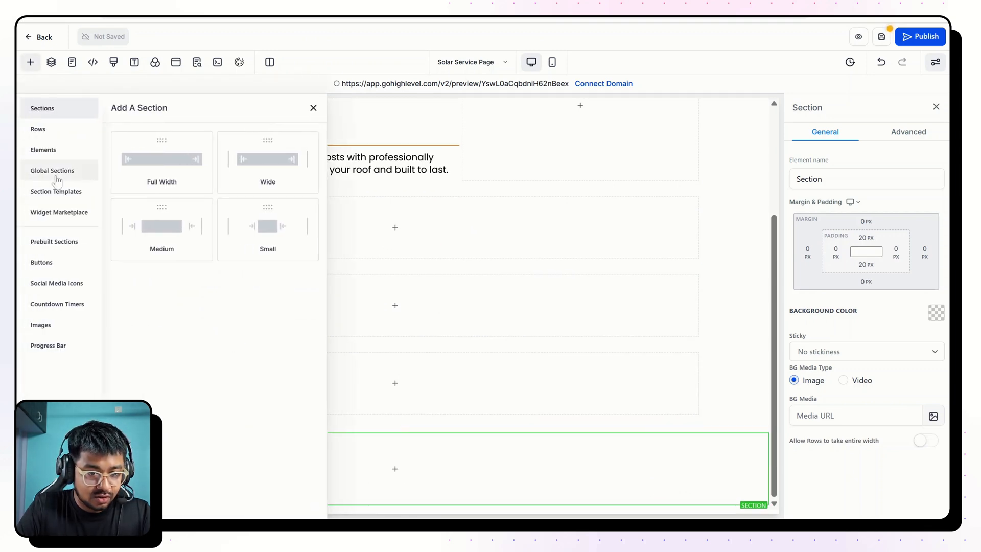
left_click(56, 173)
left_click(168, 158)
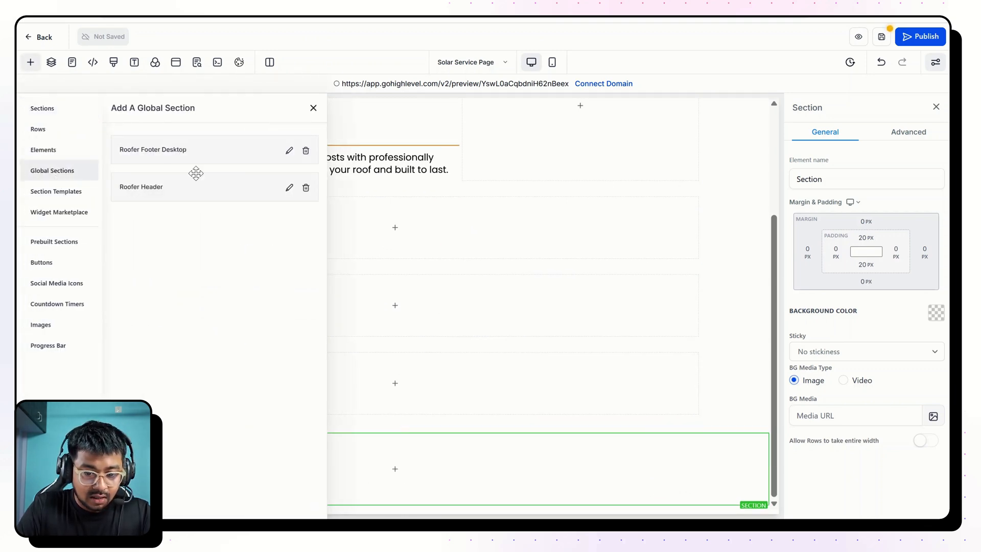
left_click_drag(195, 174, 492, 422)
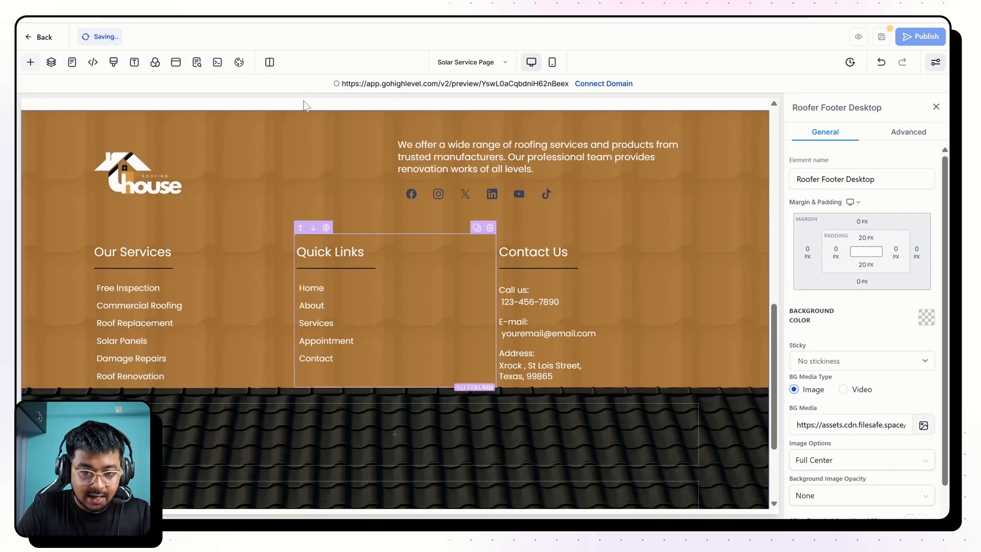
scroll(333, 197, "up", 8)
scroll(332, 197, "down", 10)
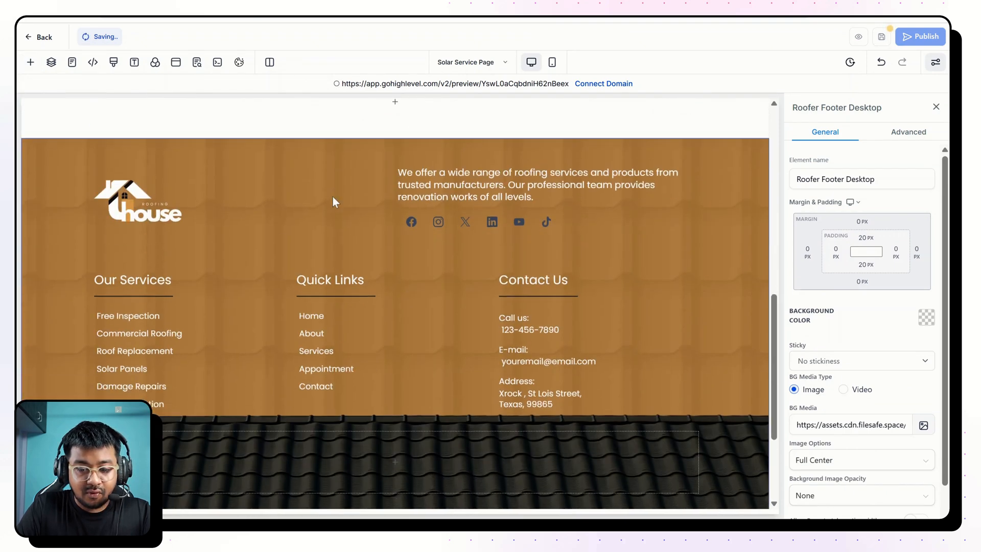
scroll(333, 197, "up", 12)
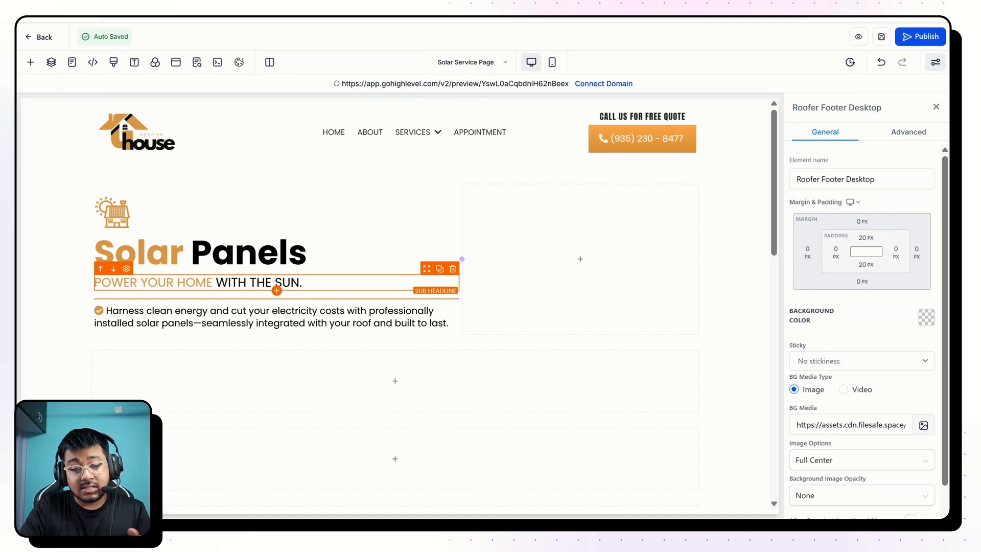
Select the empty section above the footer and examine the finished page's booking section for its background, overlapping image, text and form layout.
scroll(345, 301, "down", 5)
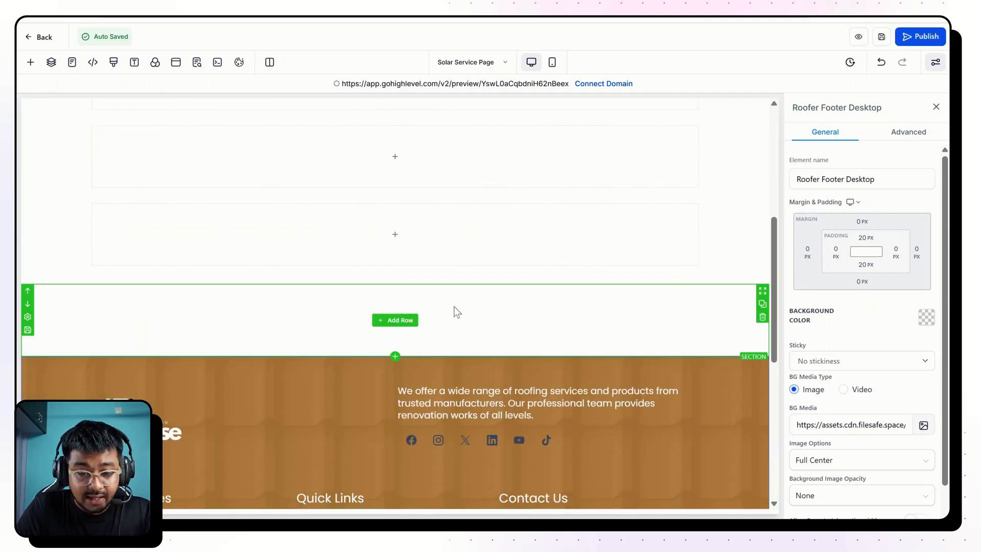
left_click(508, 310)
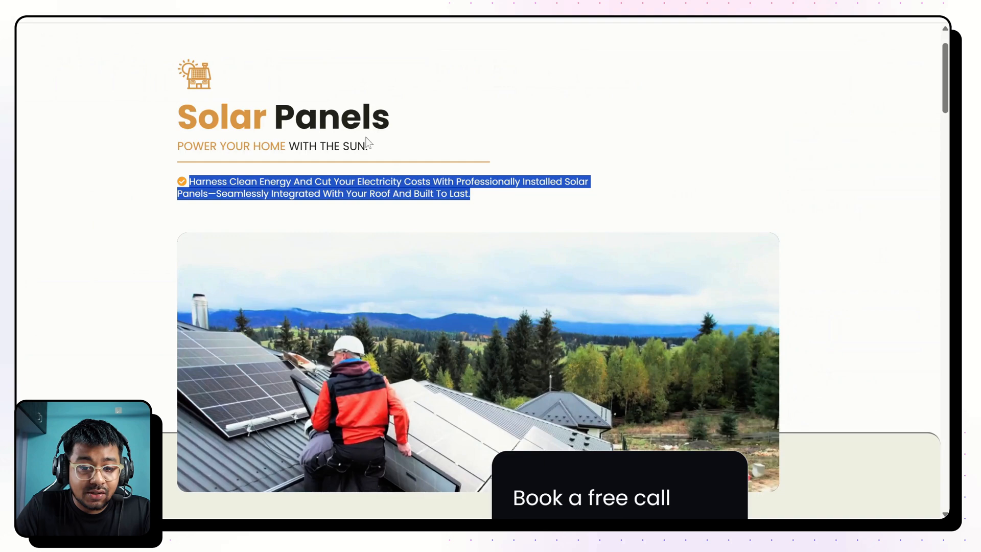
scroll(400, 184, "down", 5)
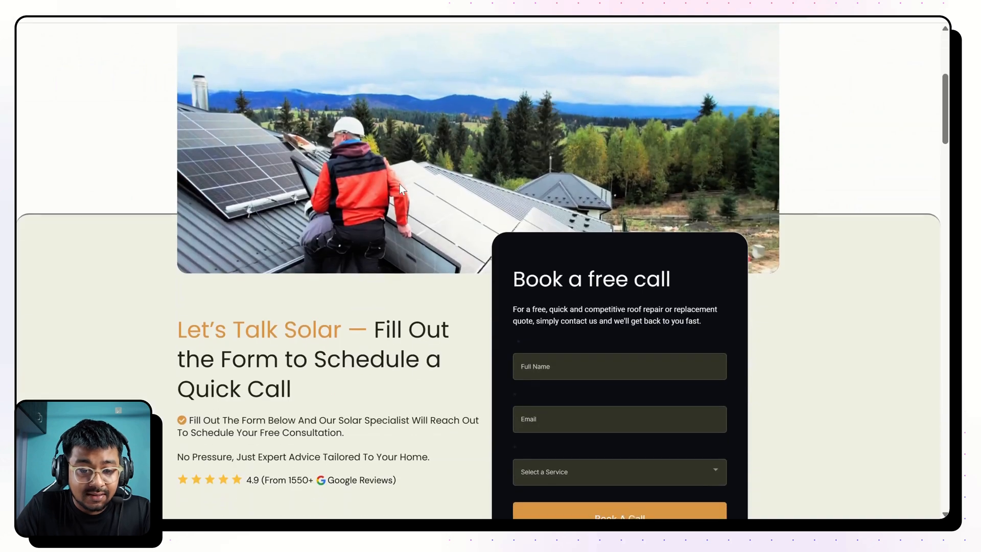
scroll(399, 183, "down", 2)
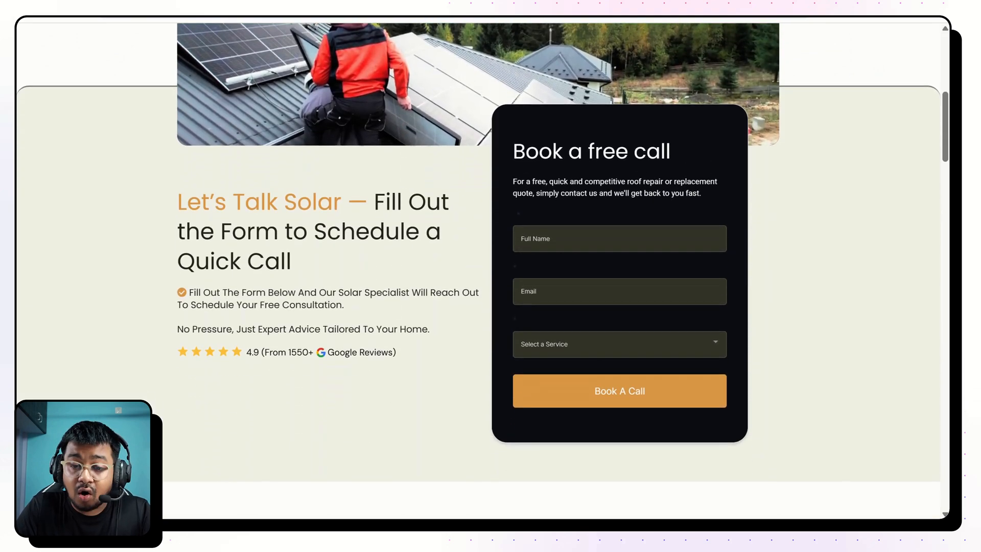
scroll(377, 179, "up", 1)
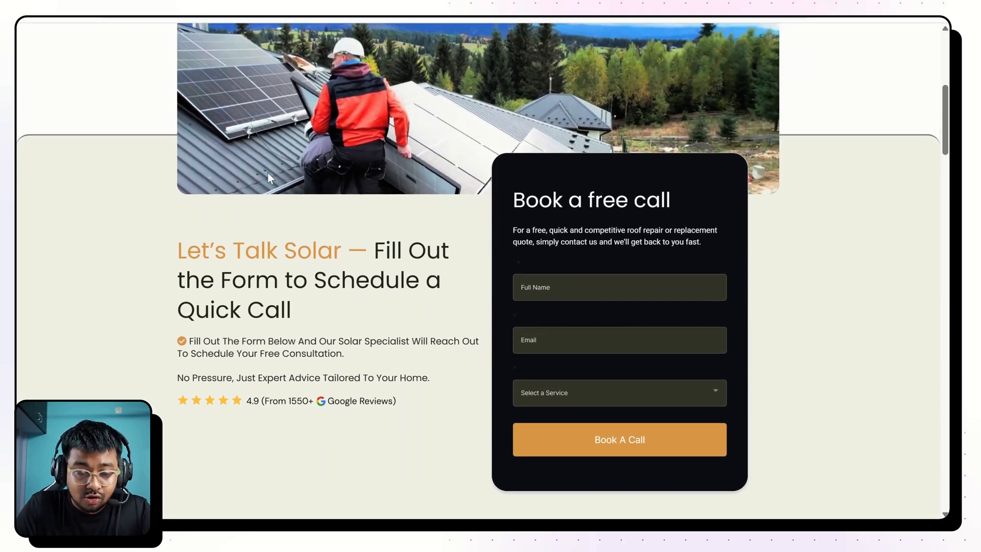
scroll(372, 179, "up", 1)
scroll(325, 175, "down", 2)
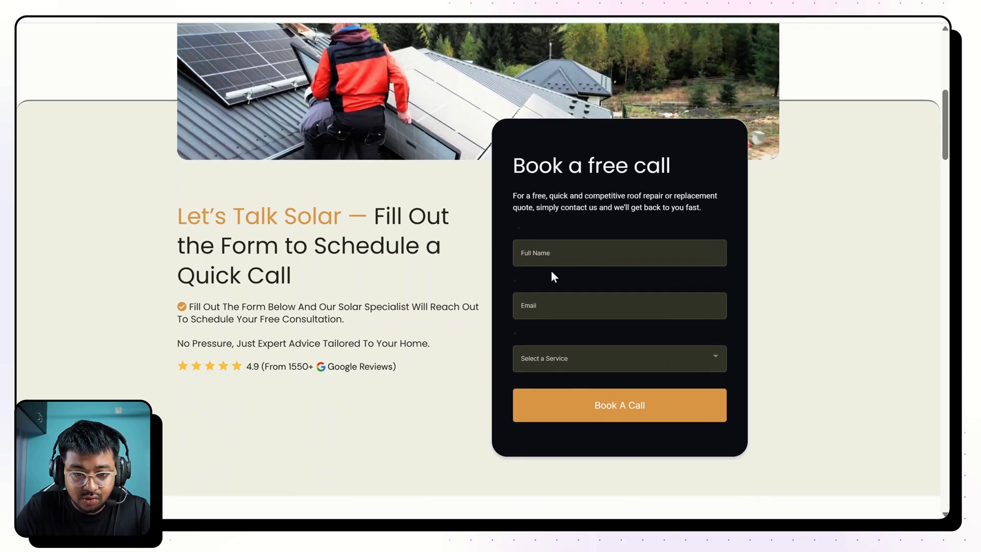
left_click_drag(219, 245, 367, 333)
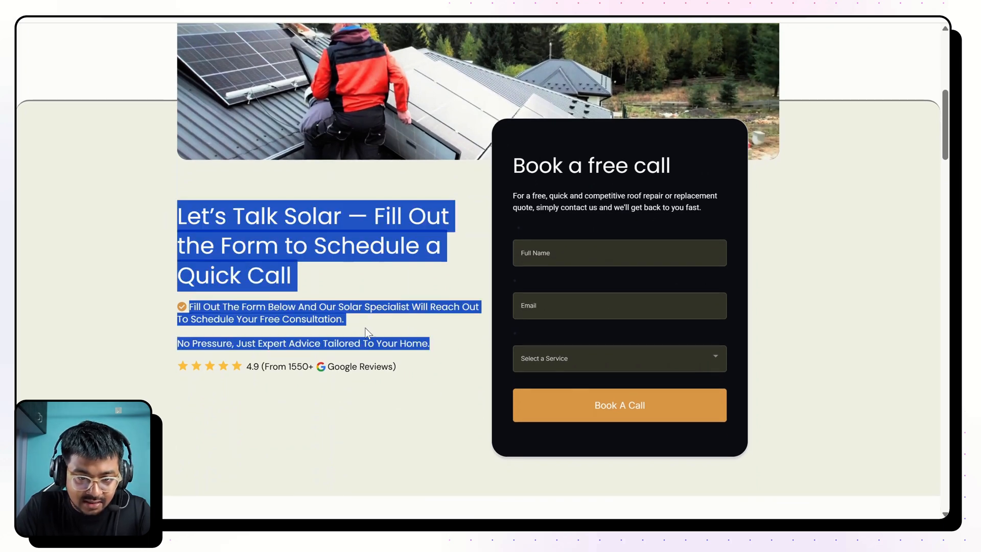
scroll(191, 106, "up", 2)
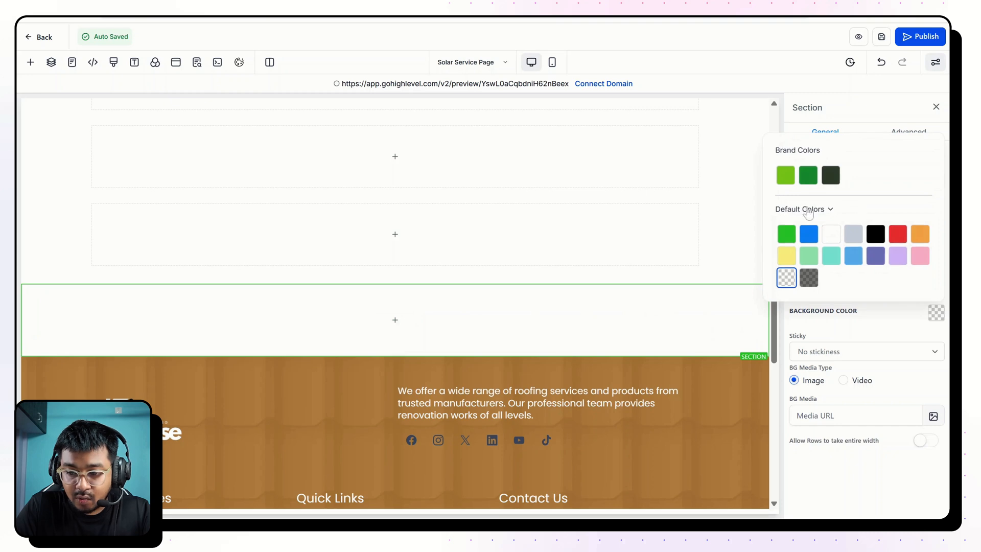
Sample the finished page's beige booking-section background and add it as HEX custom color #F4F4EB for the empty section's background.
left_click(803, 210)
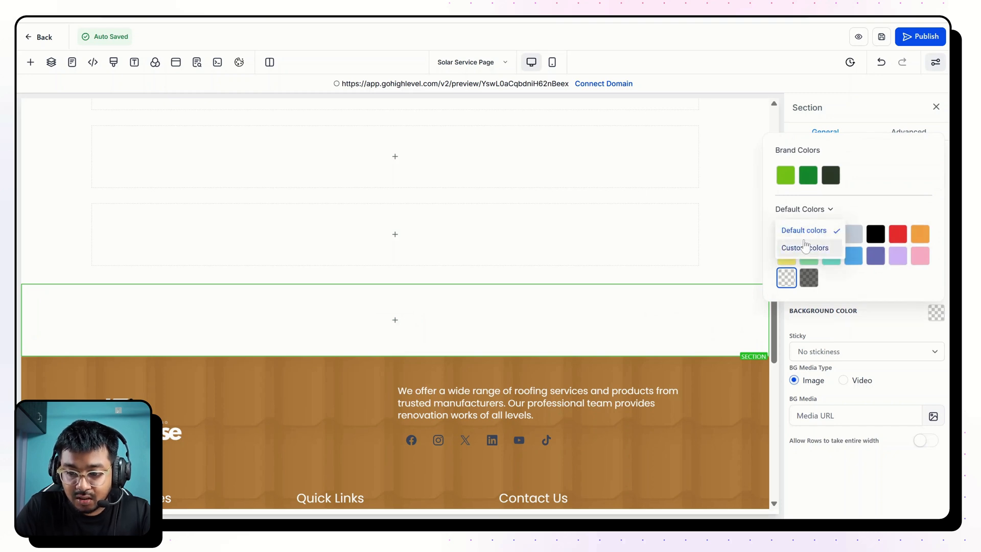
left_click(805, 247)
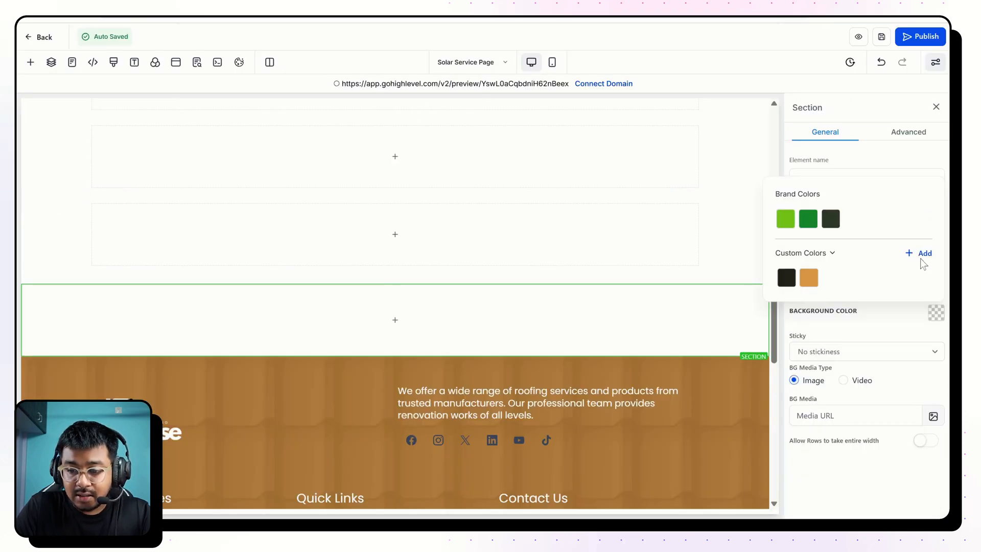
left_click(916, 257)
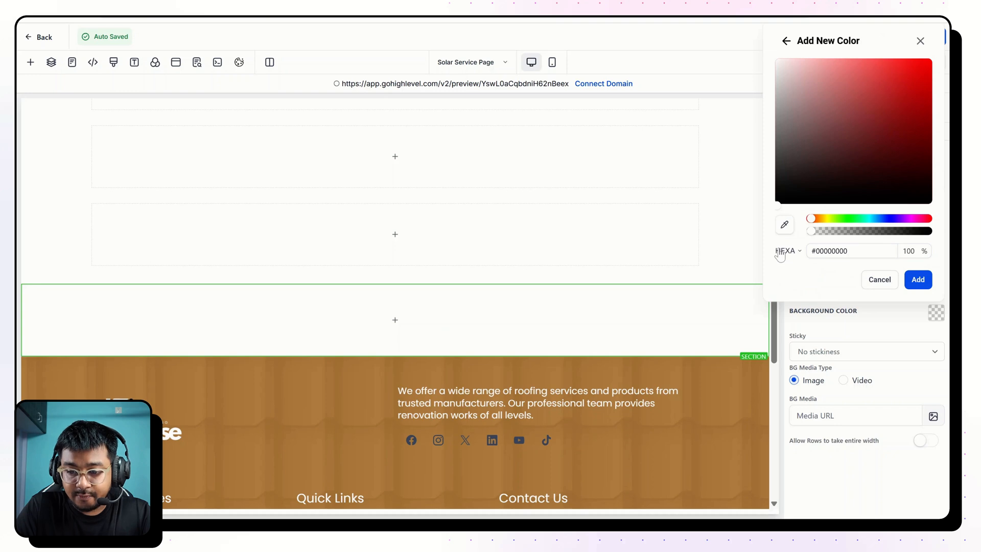
left_click(783, 251)
left_click(796, 289)
left_click(838, 251)
double_click(828, 251)
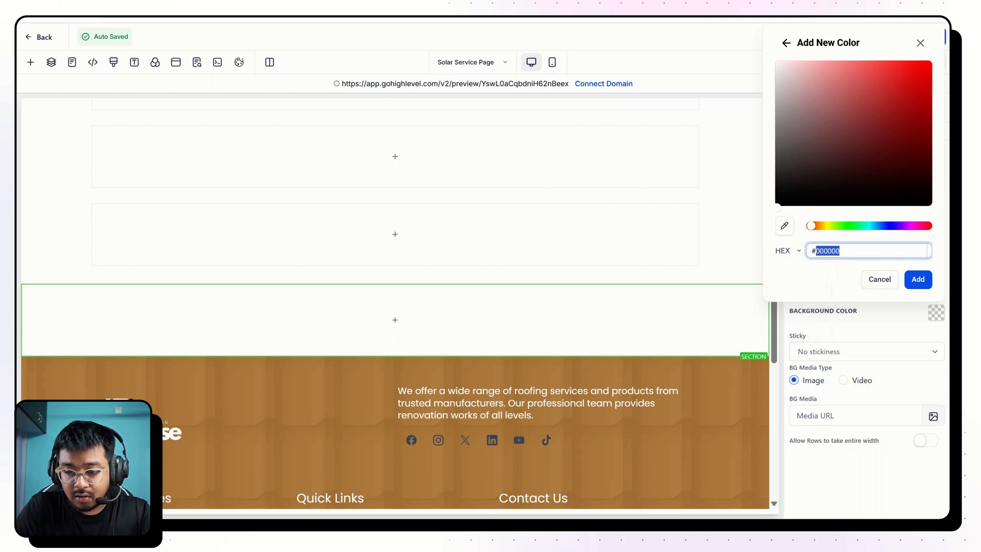
type("#FFFFFF")
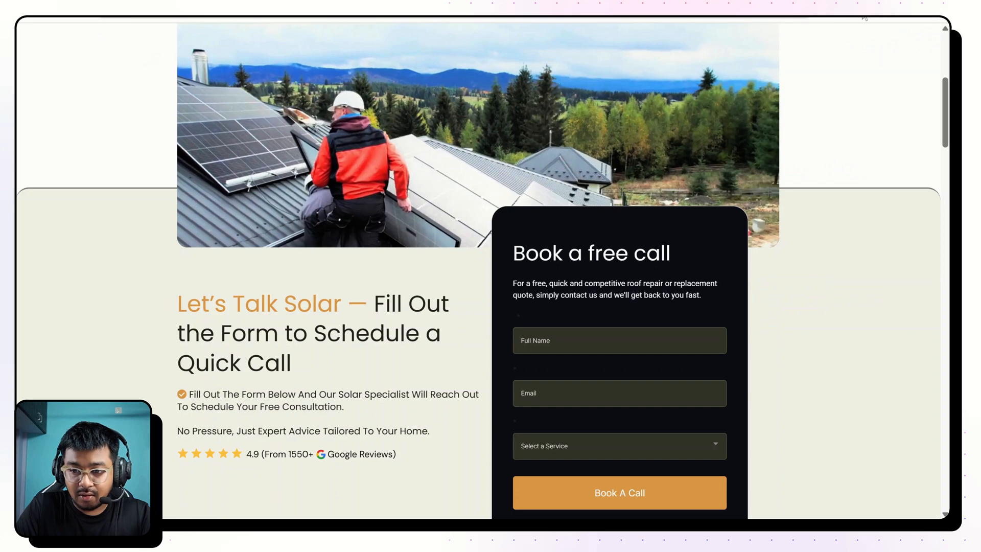
left_click(833, 17)
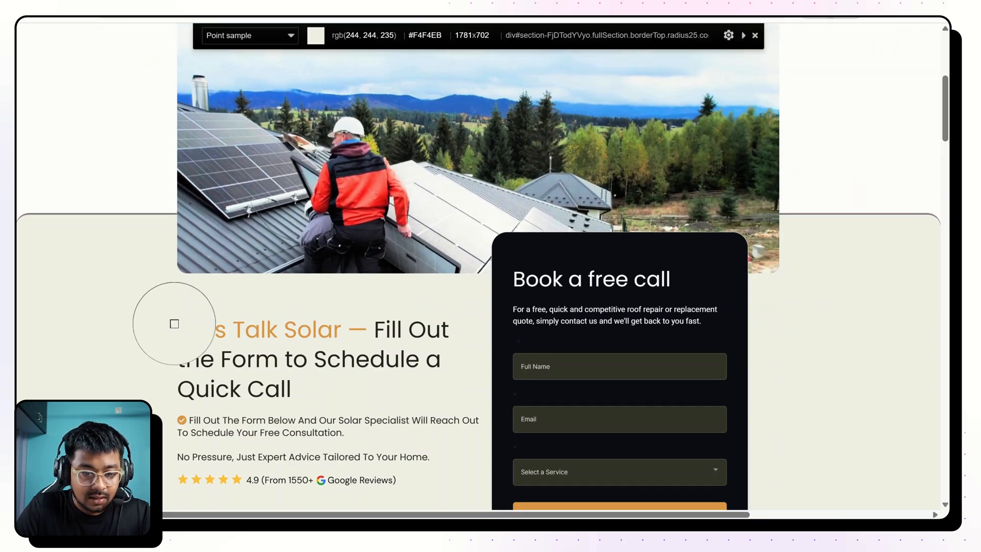
left_click(172, 332)
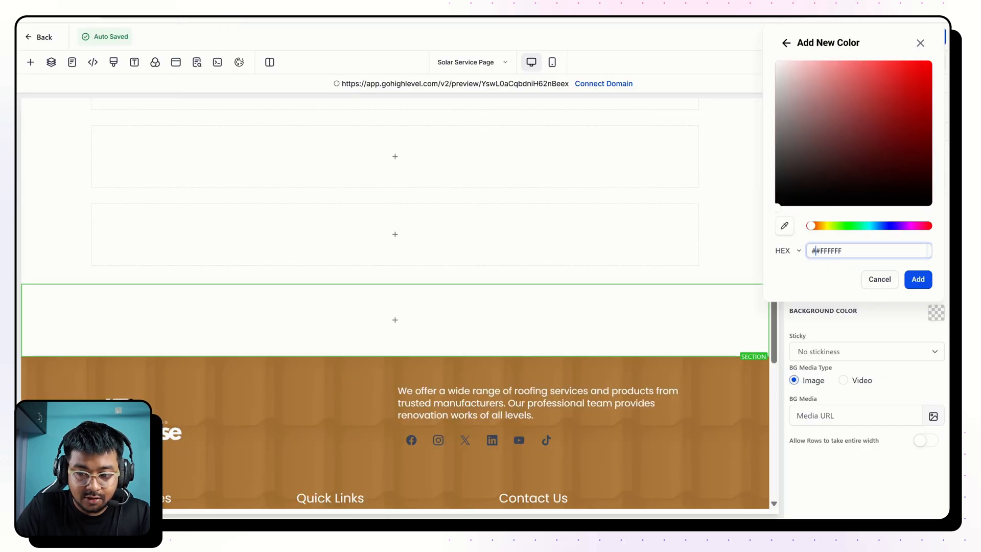
key("ctrl+a")
key("ctrl+v")
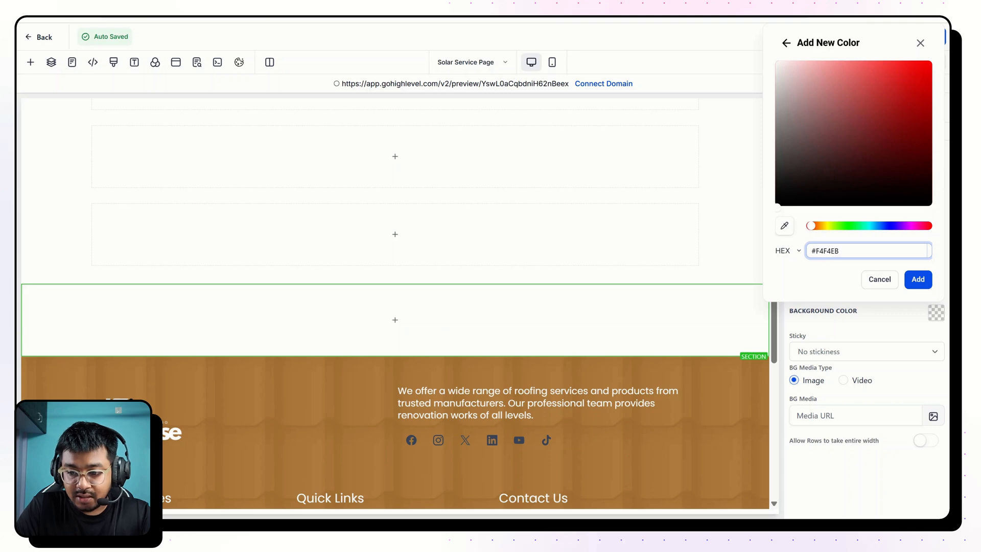
left_click(917, 286)
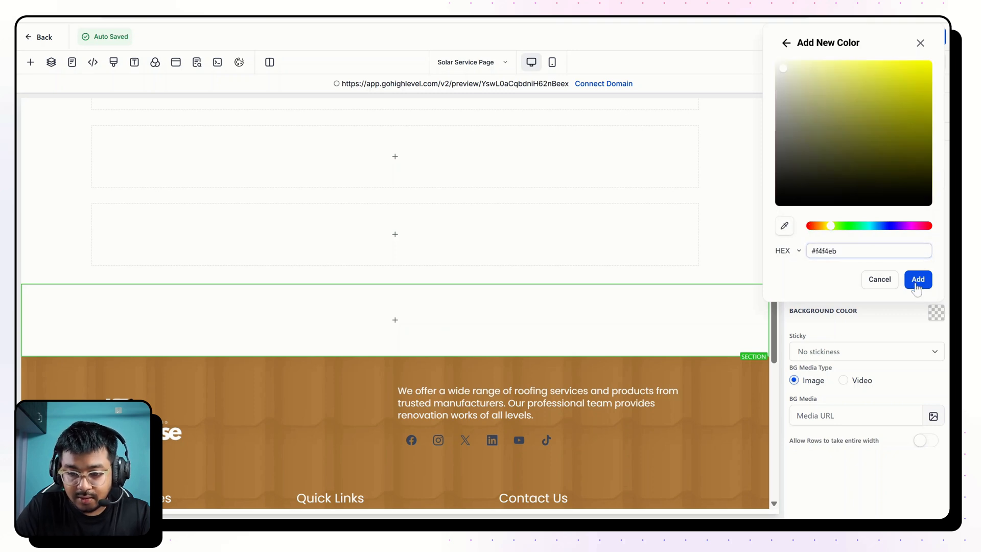
Add a two-column row to the beige section and select the finished page's heading "Let's Talk Solar — Fill Out the Form to Schedule a Quick Call".
left_click(395, 320)
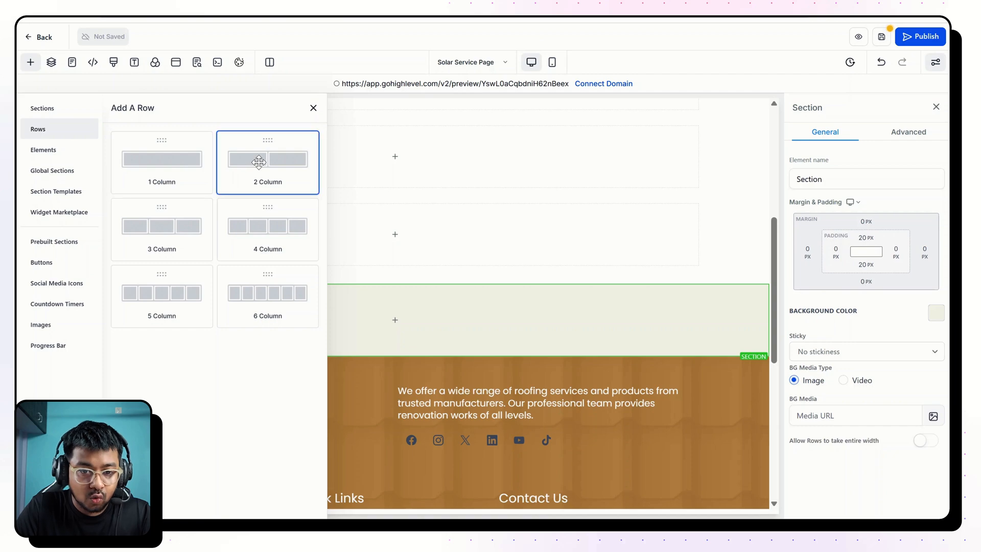
left_click(259, 162)
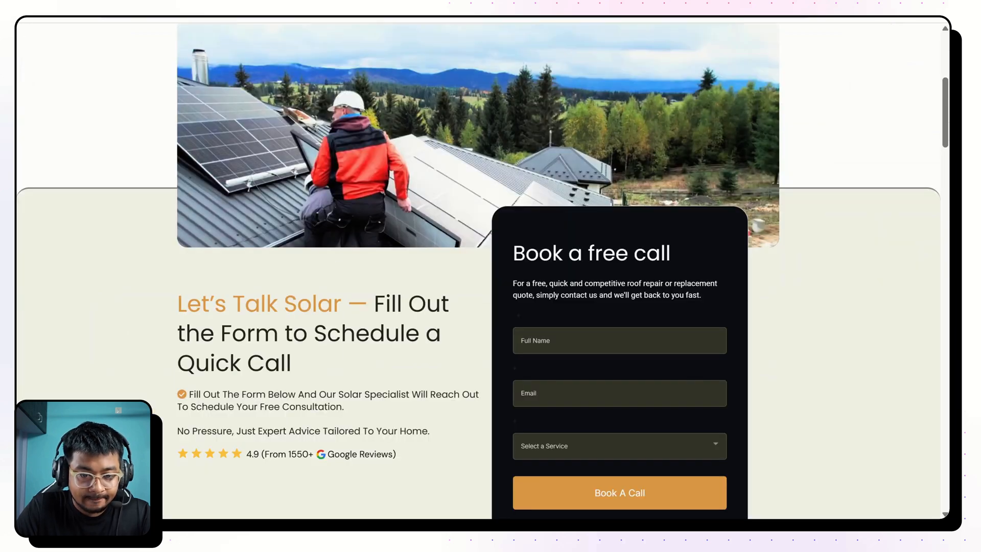
left_click_drag(174, 300, 308, 364)
Examine how the finished page's hero, large roof image and beige booking section are spaced and overlap.
scroll(312, 366, "up", 2)
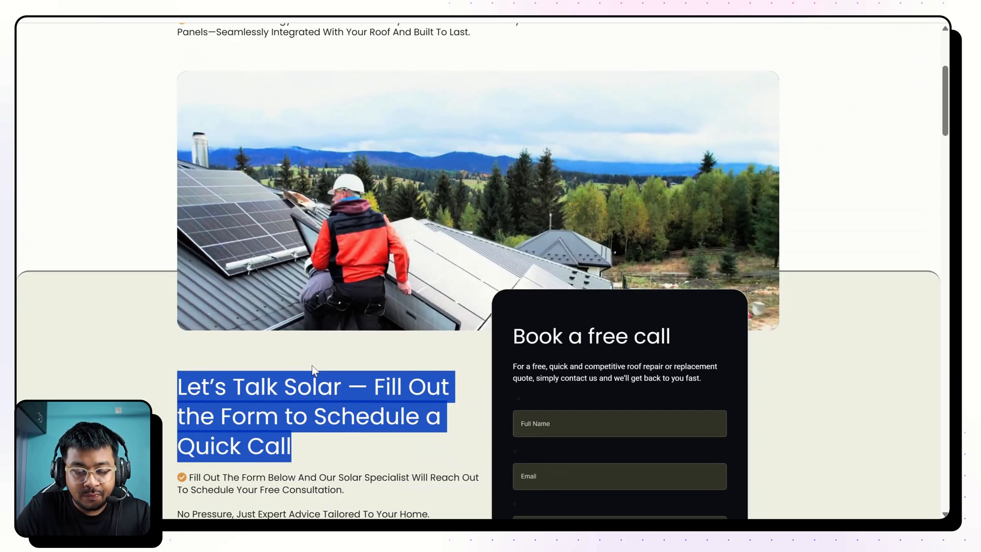
scroll(312, 366, "up", 5)
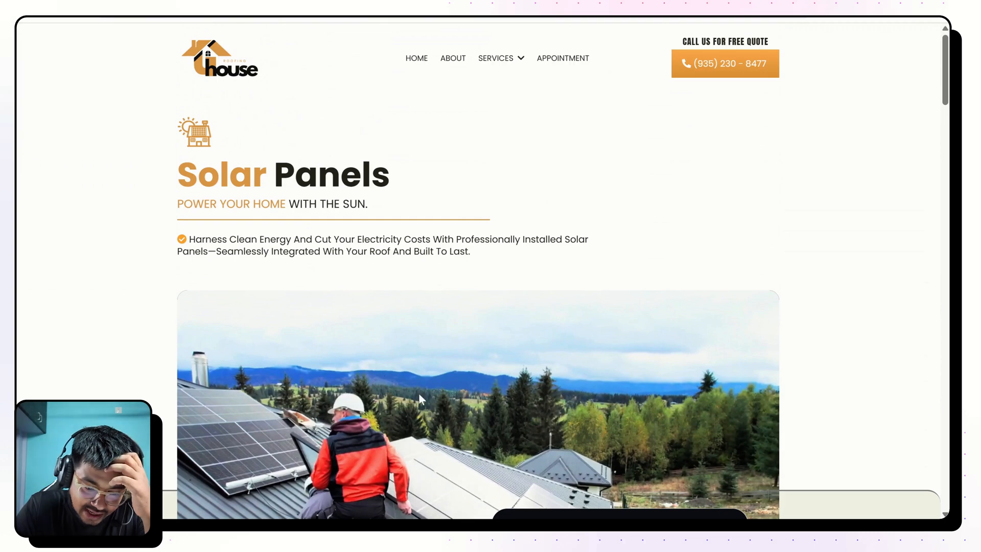
scroll(412, 368, "down", 2)
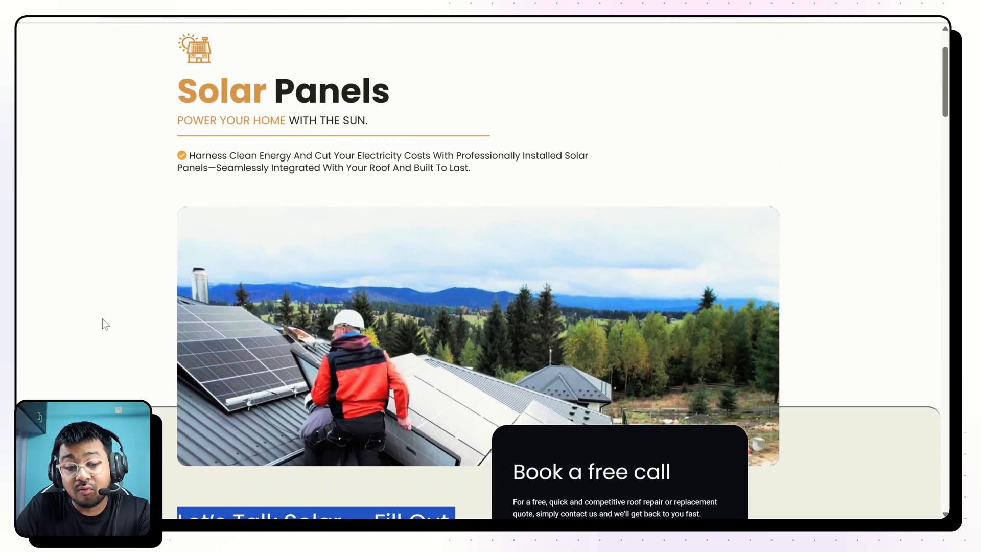
scroll(103, 320, "down", 1)
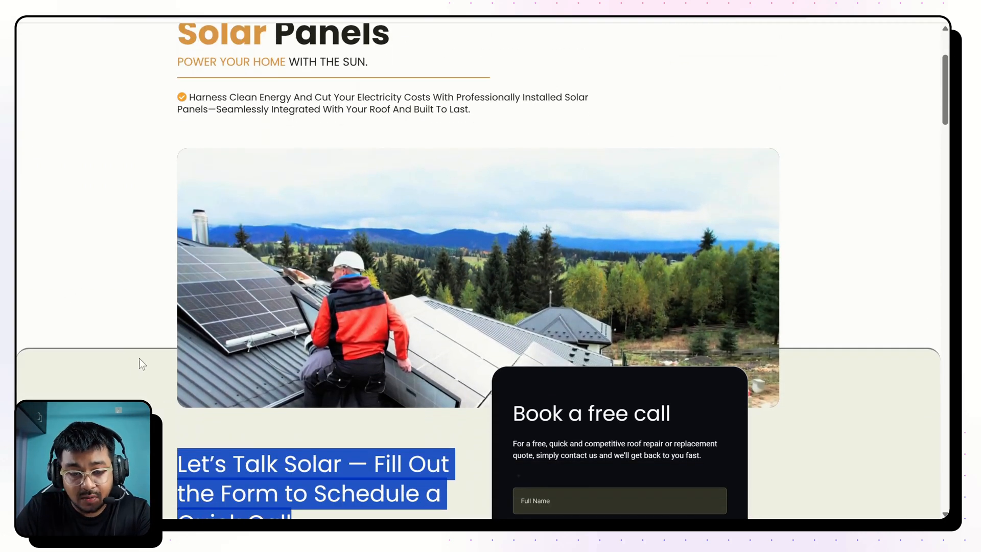
scroll(142, 363, "up", 3)
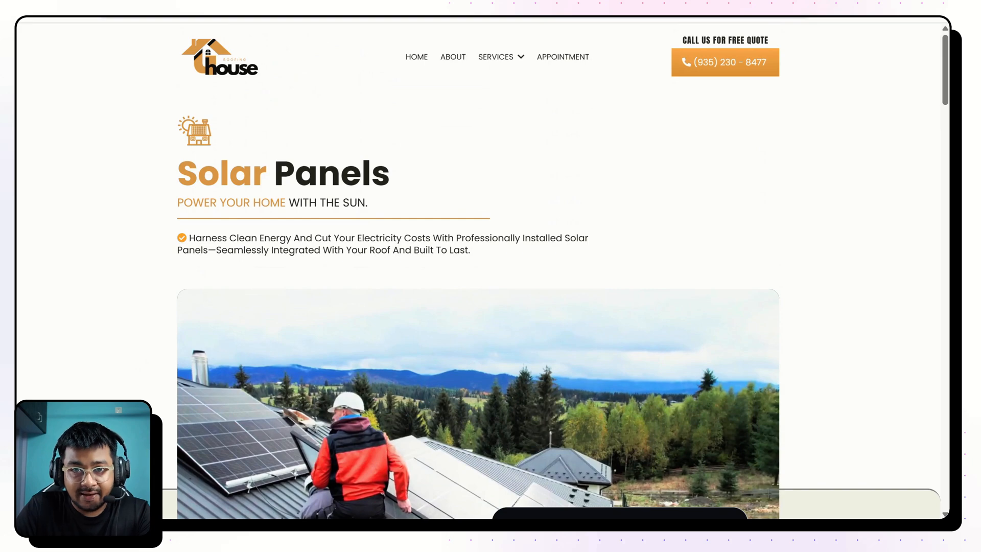
scroll(162, 318, "down", 4)
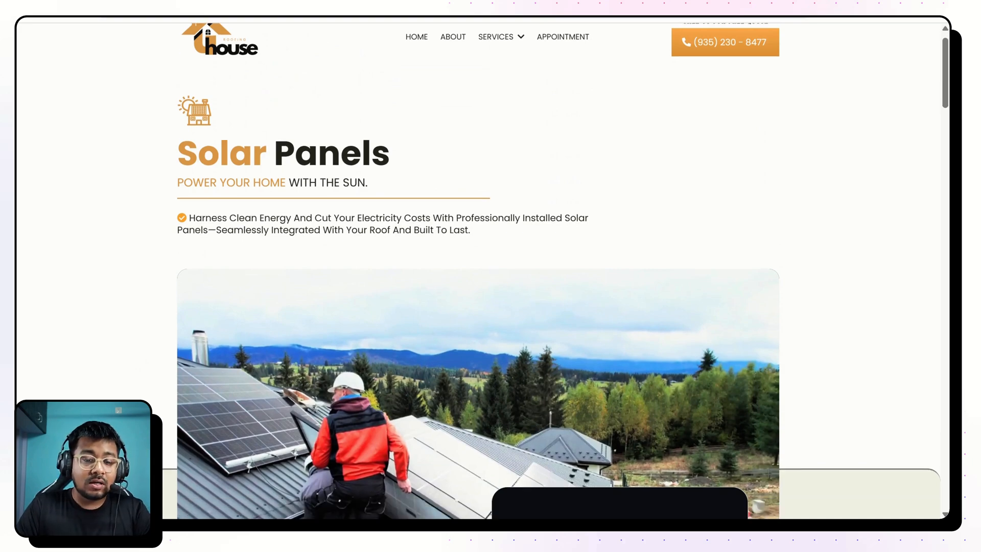
scroll(275, 211, "up", 2)
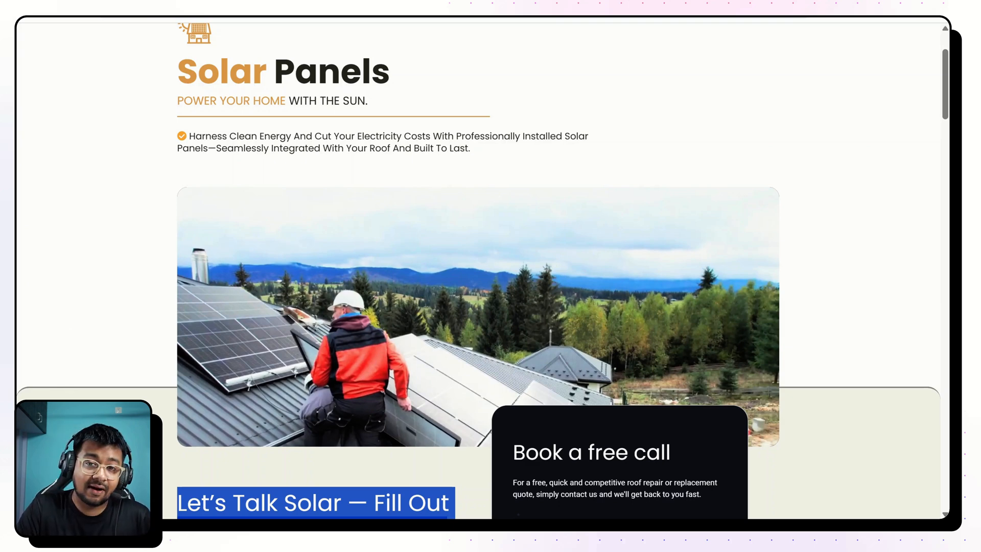
scroll(482, 270, "down", 2)
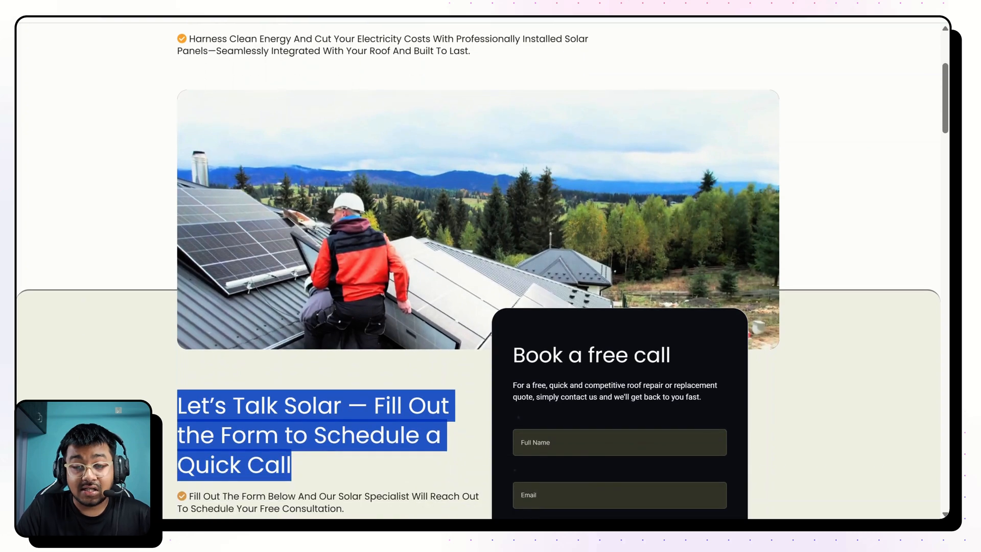
Examine the finished page's booking section: its heading, supporting text, review line, dark form card and the wide roof media overlapping the hero.
scroll(483, 271, "down", 3)
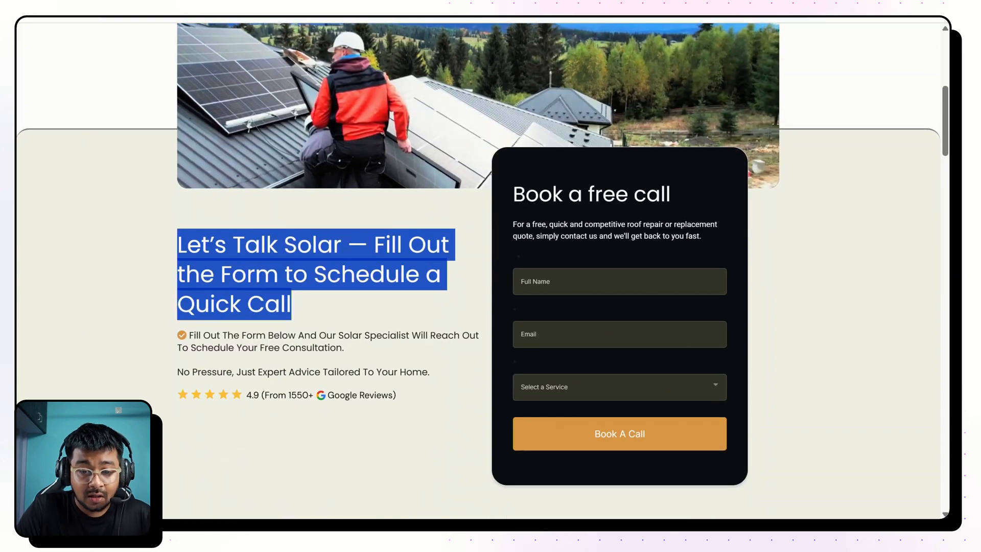
scroll(605, 247, "up", 2)
scroll(604, 247, "down", 1)
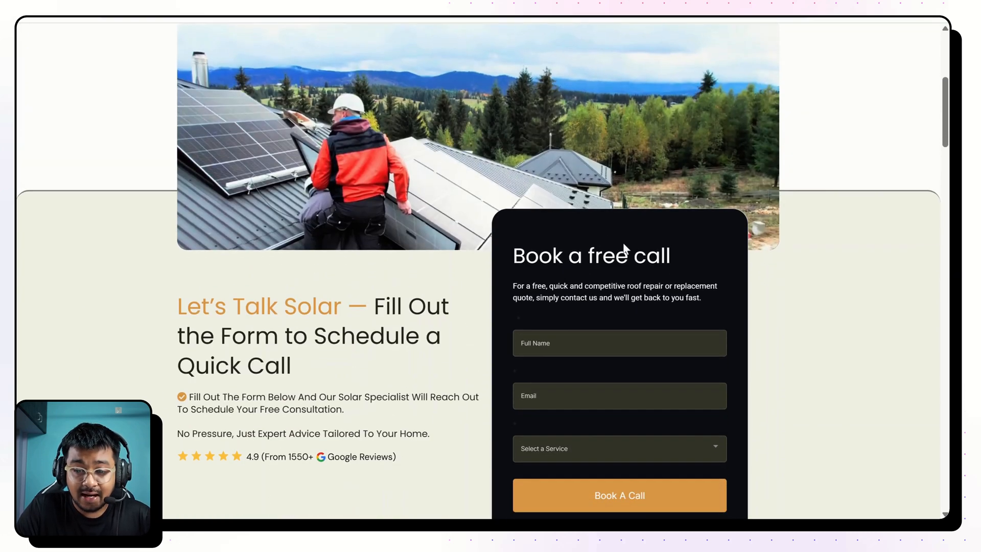
scroll(583, 281, "up", 5)
scroll(583, 281, "down", 1)
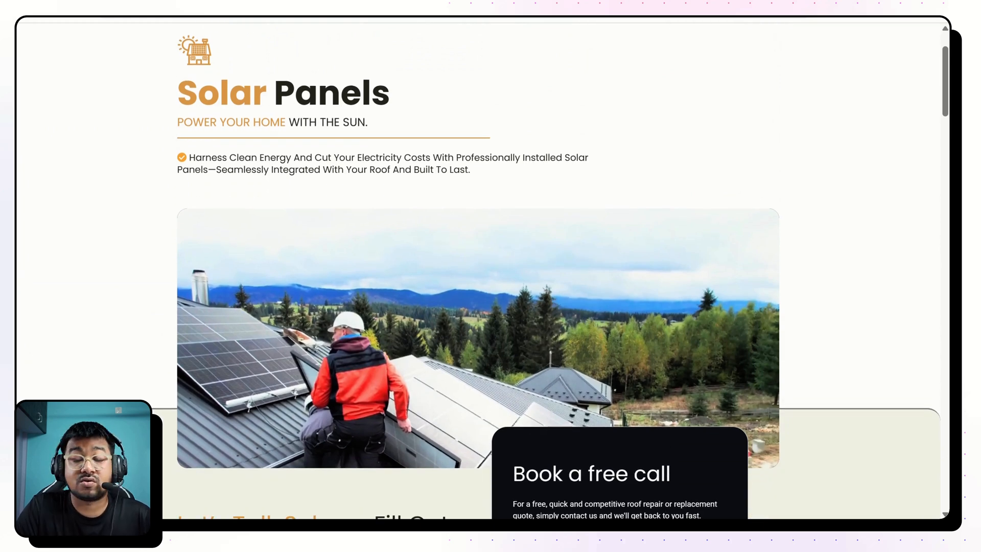
scroll(641, 377, "down", 1)
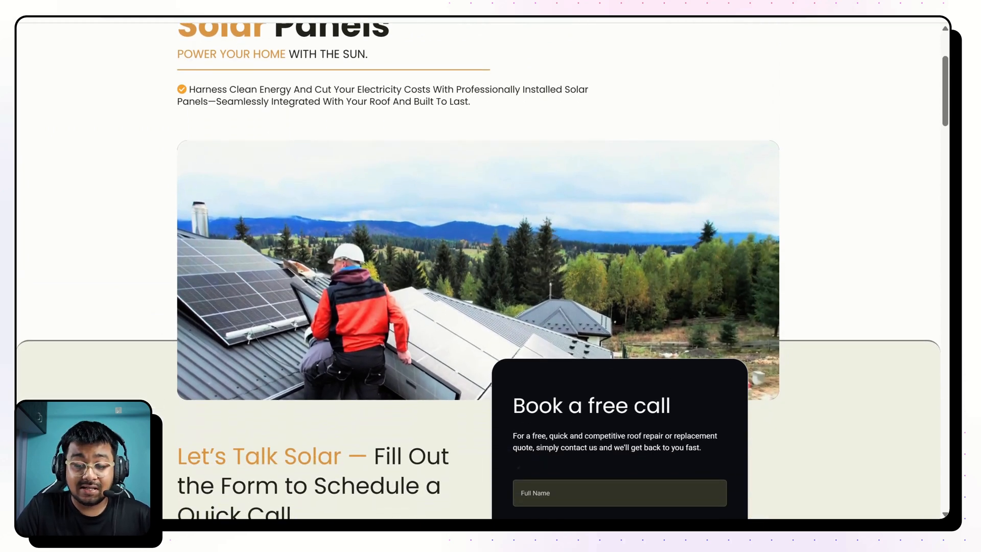
scroll(674, 410, "down", 1)
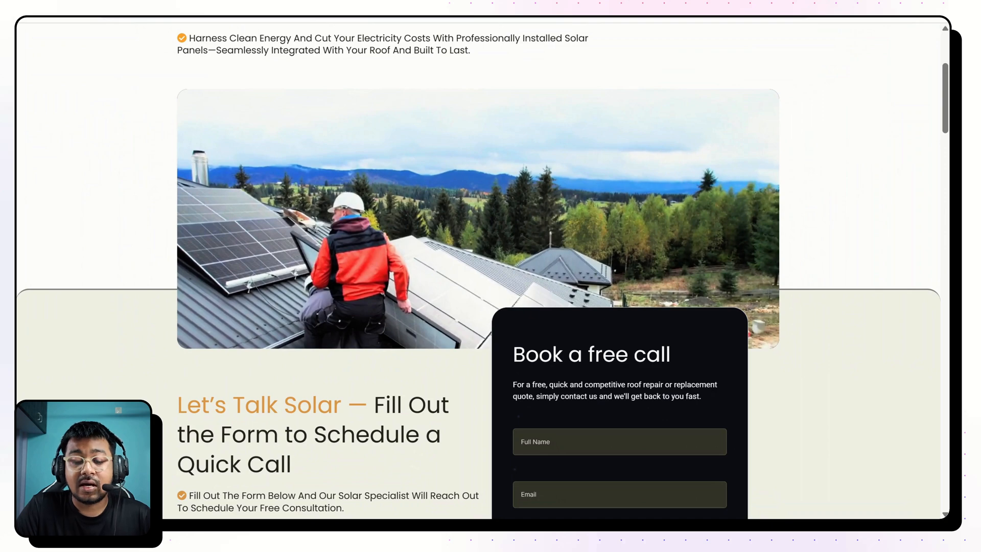
scroll(482, 271, "up", 4)
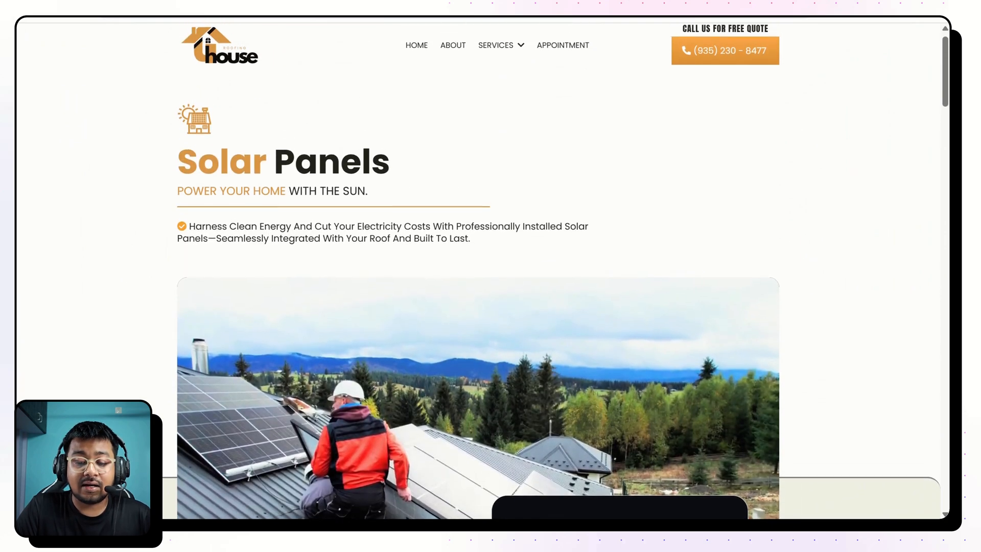
scroll(557, 270, "down", 1)
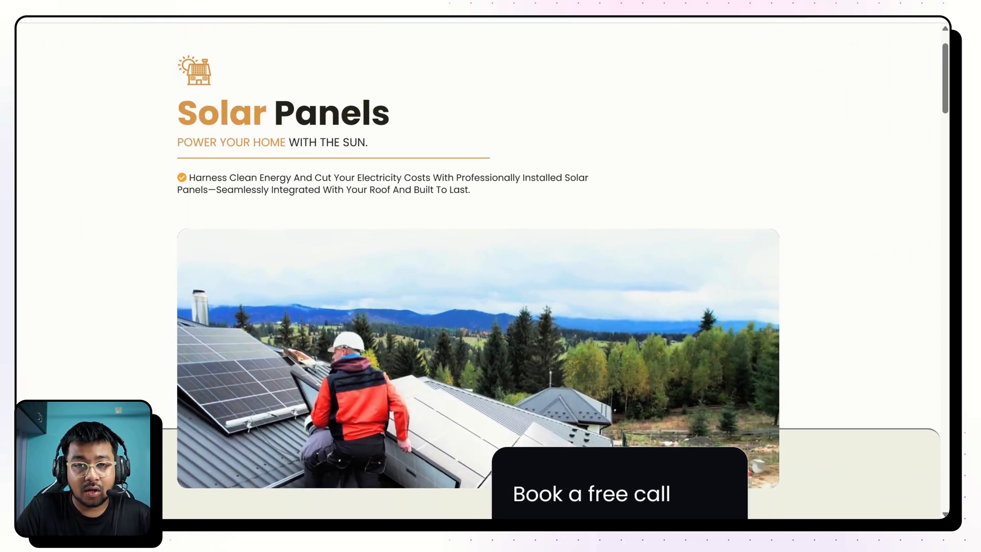
scroll(150, 237, "down", 6)
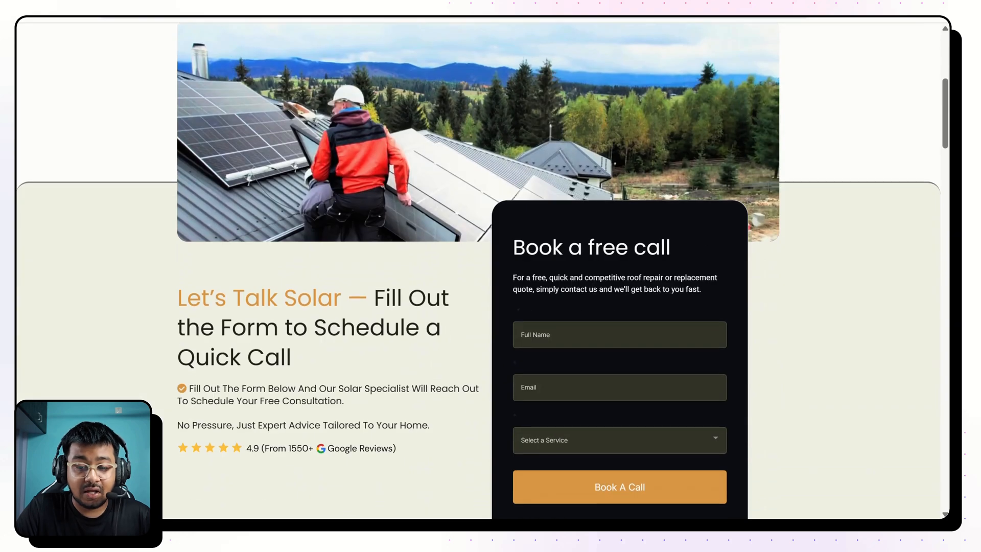
scroll(150, 236, "up", 2)
scroll(150, 236, "down", 2)
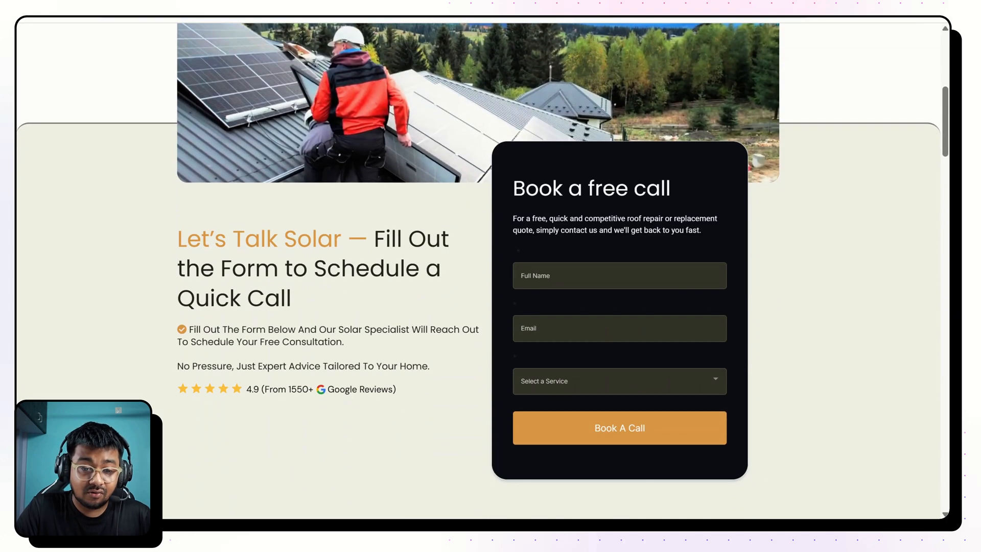
left_click_drag(173, 237, 324, 314)
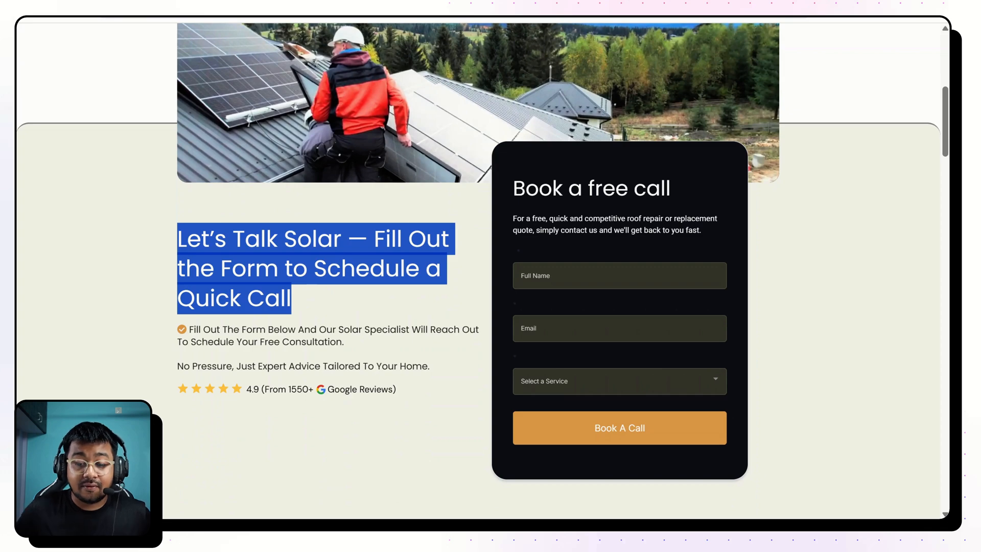
scroll(310, 208, "up", 7)
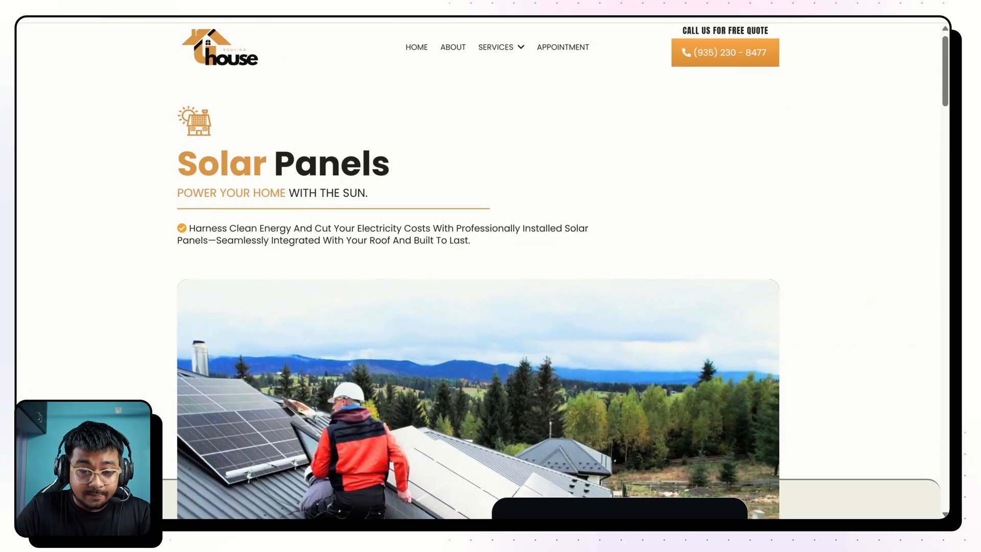
scroll(310, 208, "down", 2)
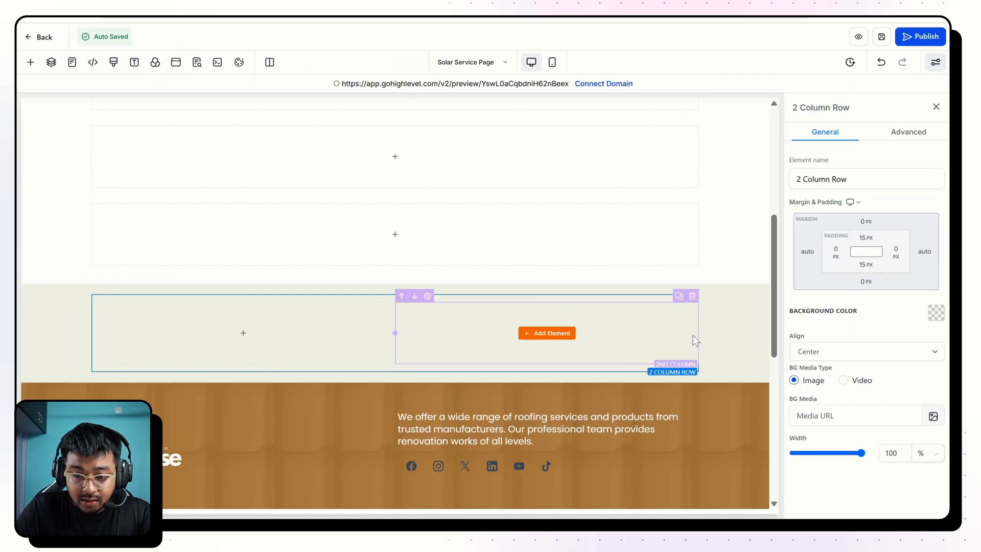
Delete the second column of the beige section's row and add a Video element to the remaining column.
left_click(693, 296)
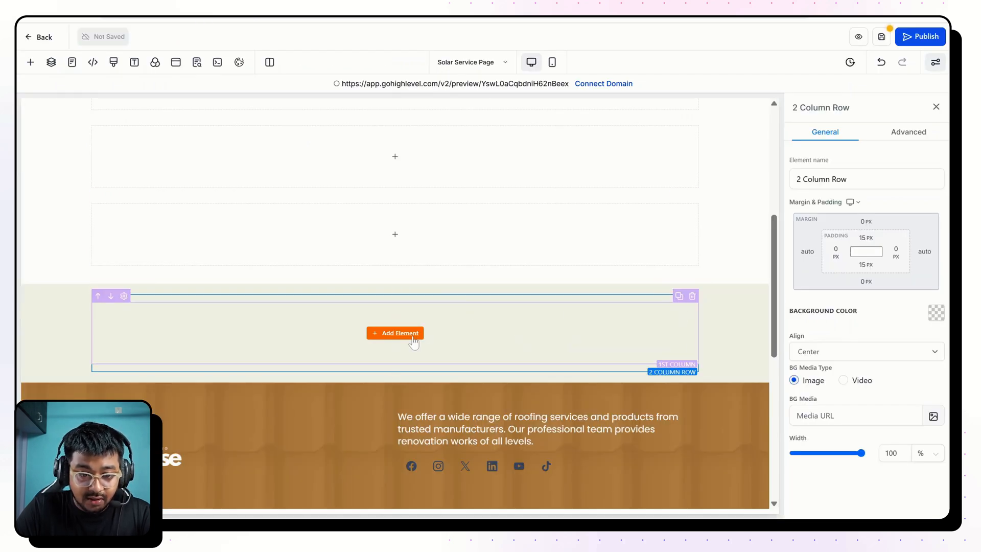
left_click(413, 340)
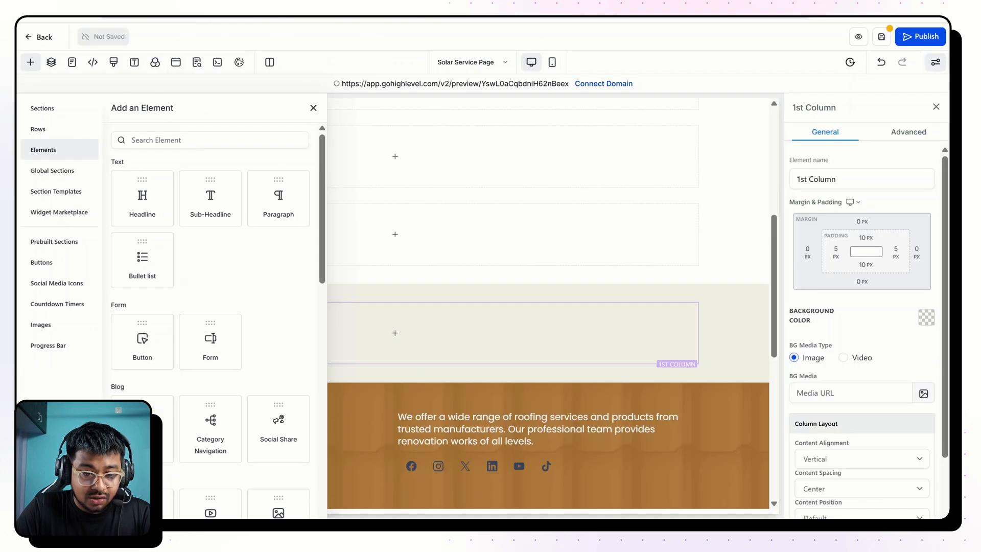
scroll(275, 340, "down", 10)
scroll(276, 352, "down", 3)
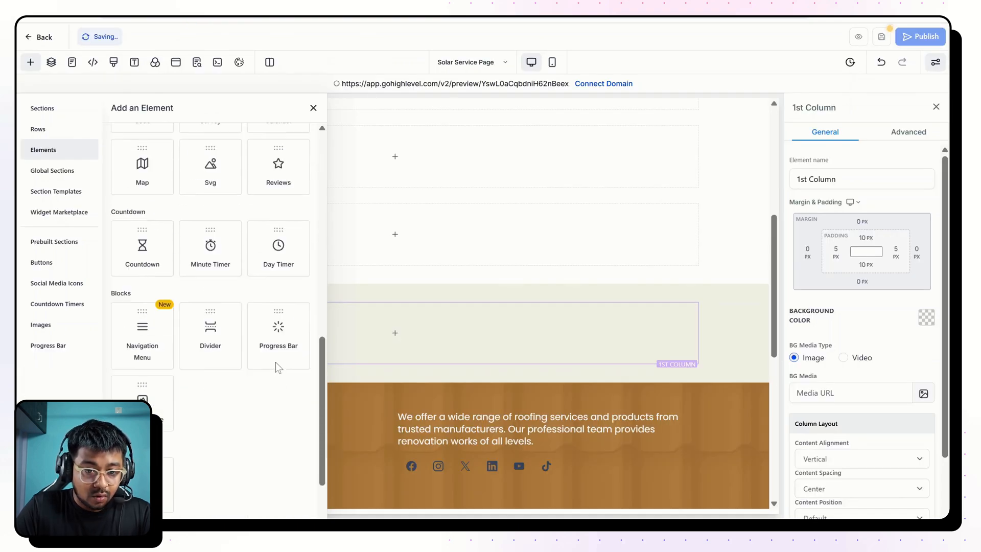
scroll(275, 364, "up", 8)
left_click_drag(219, 349, 458, 337)
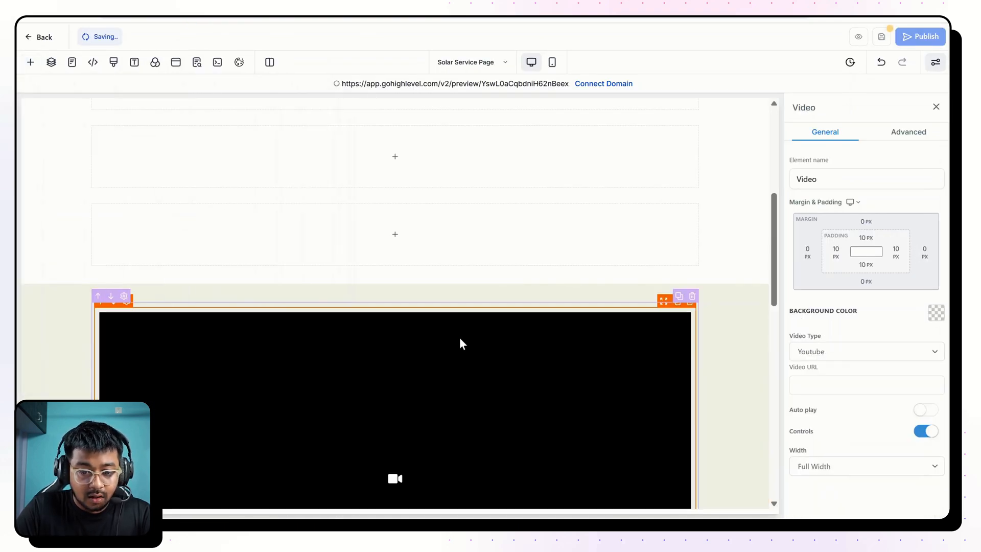
scroll(459, 337, "down", 4)
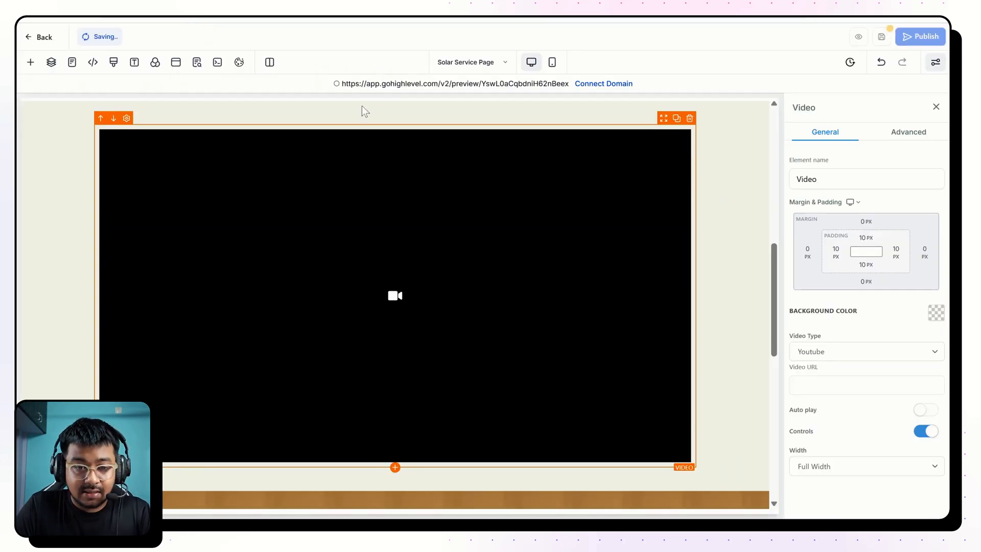
Set the new video's padding to 0 px on all four sides.
left_click(837, 251)
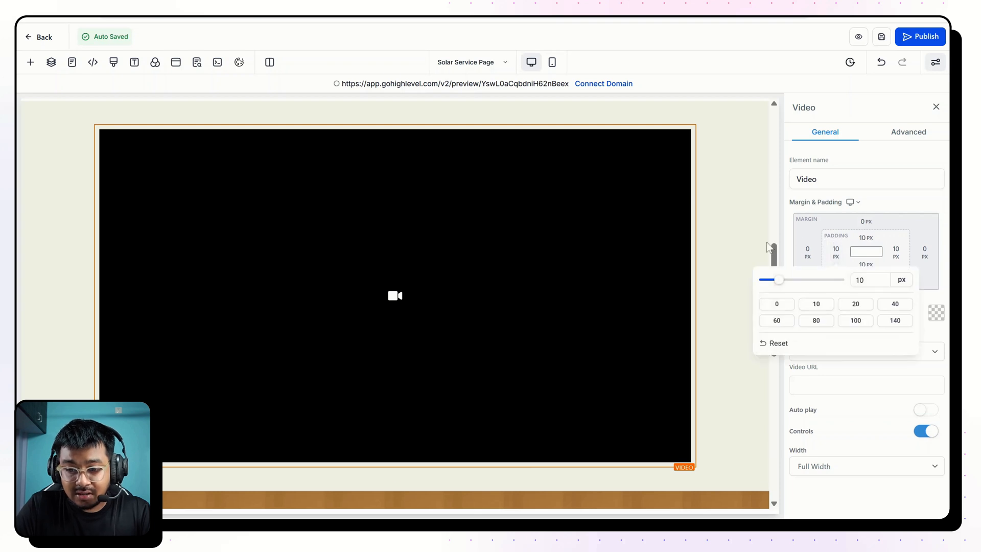
left_click(776, 304)
left_click(897, 257)
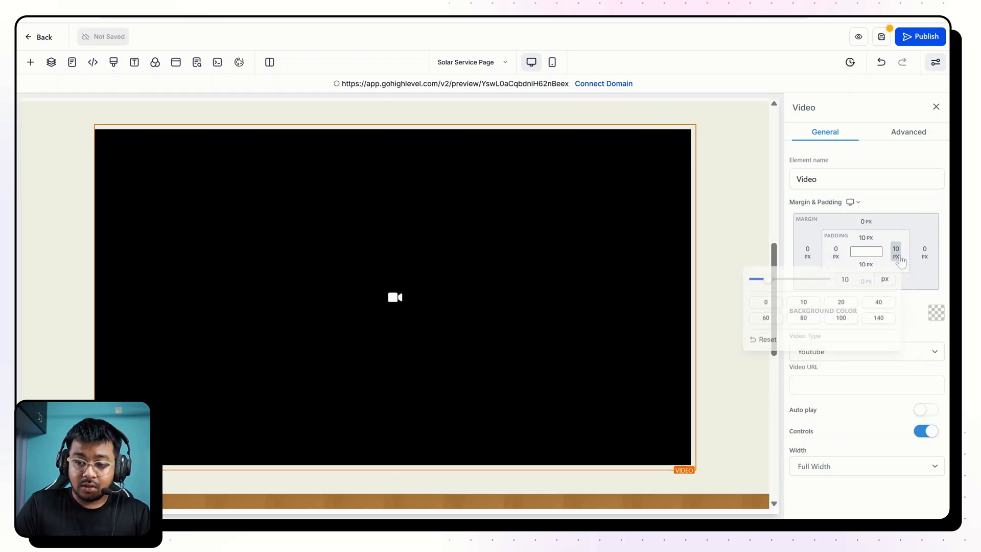
left_click(759, 306)
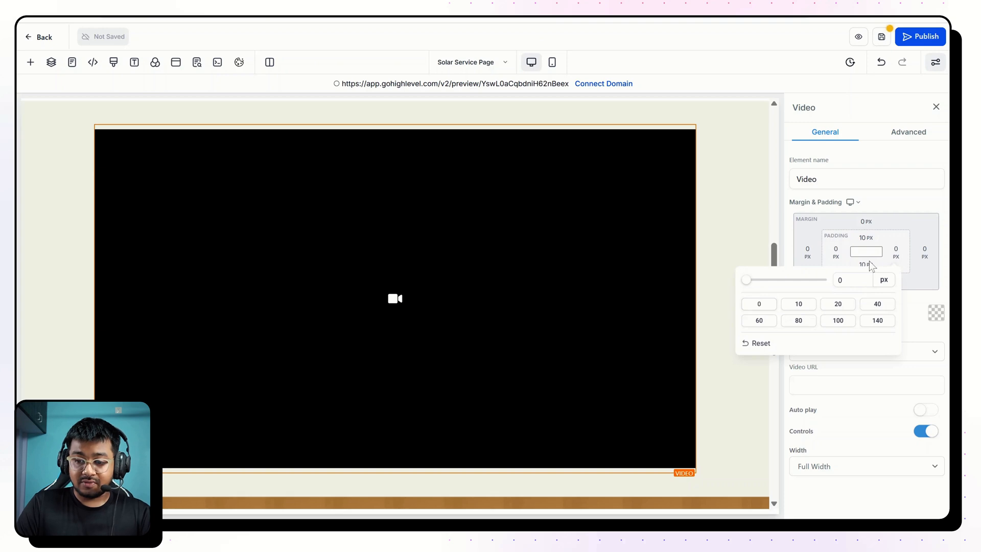
left_click(866, 238)
left_click(806, 313)
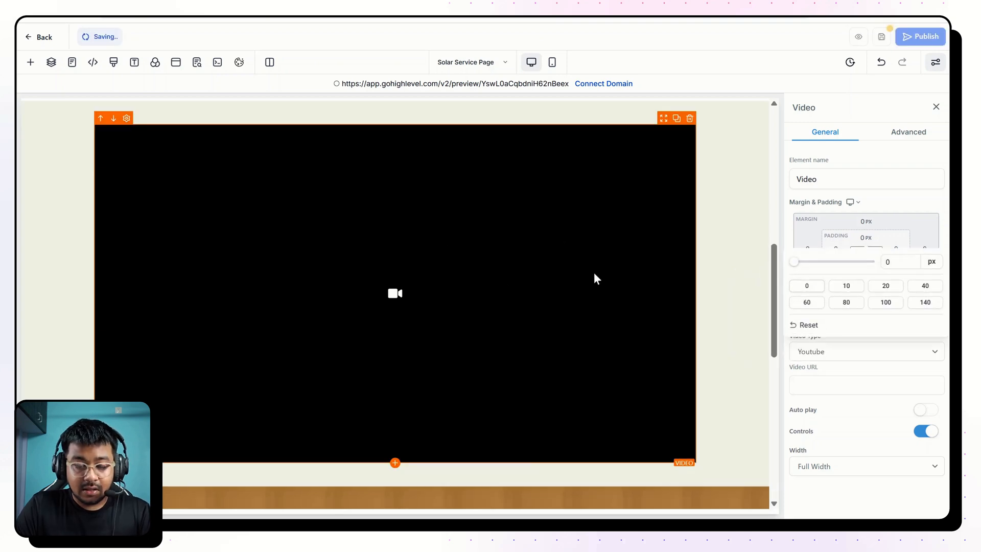
Inspect the finished page's roof video and its mobile layout with the browser's developer tools, and close them again.
scroll(527, 253, "up", 2)
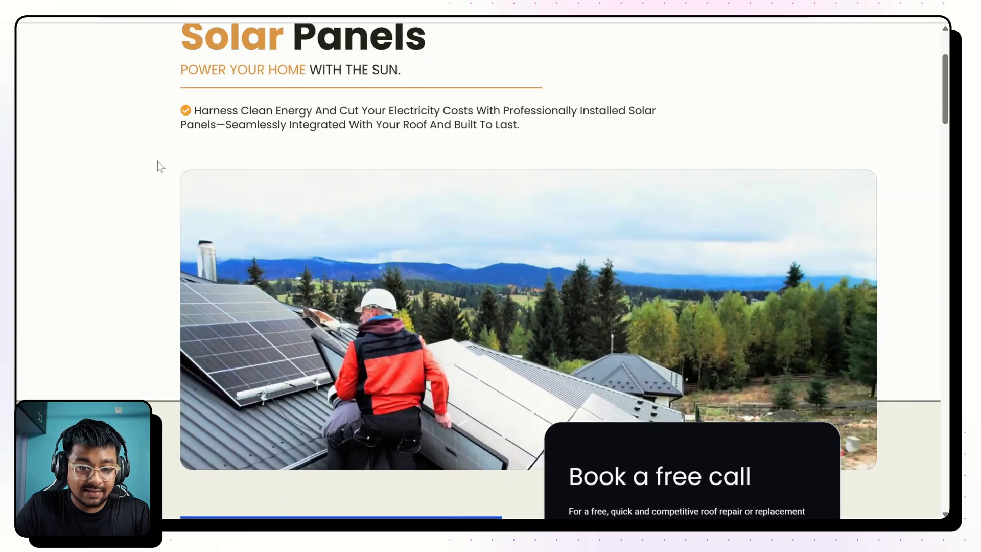
scroll(157, 161, "up", 3)
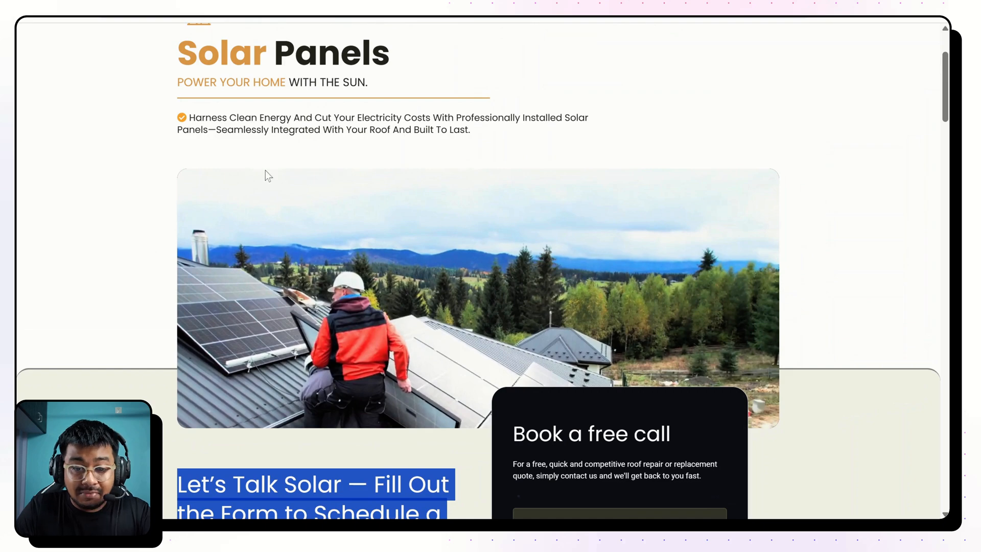
left_click(358, 147)
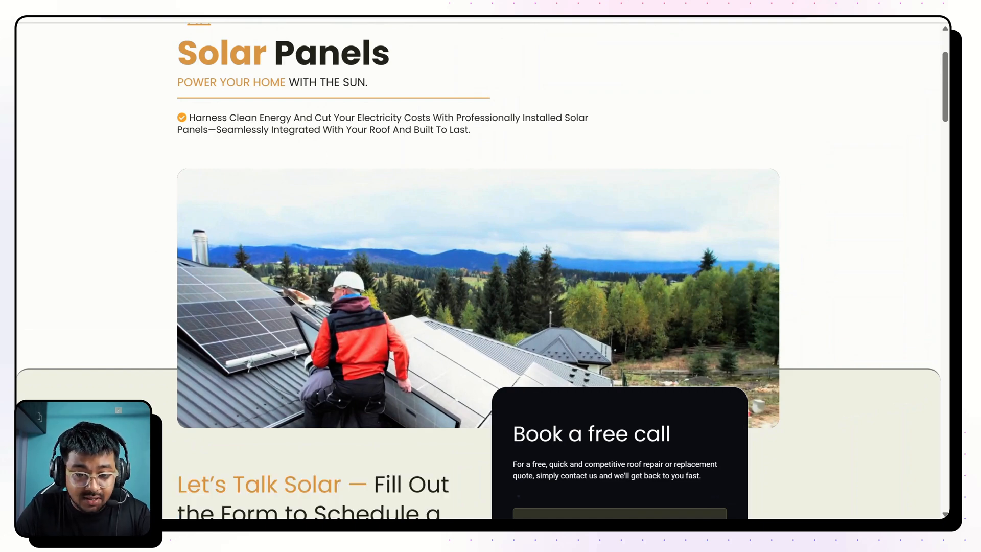
key("ctrl+shift+c")
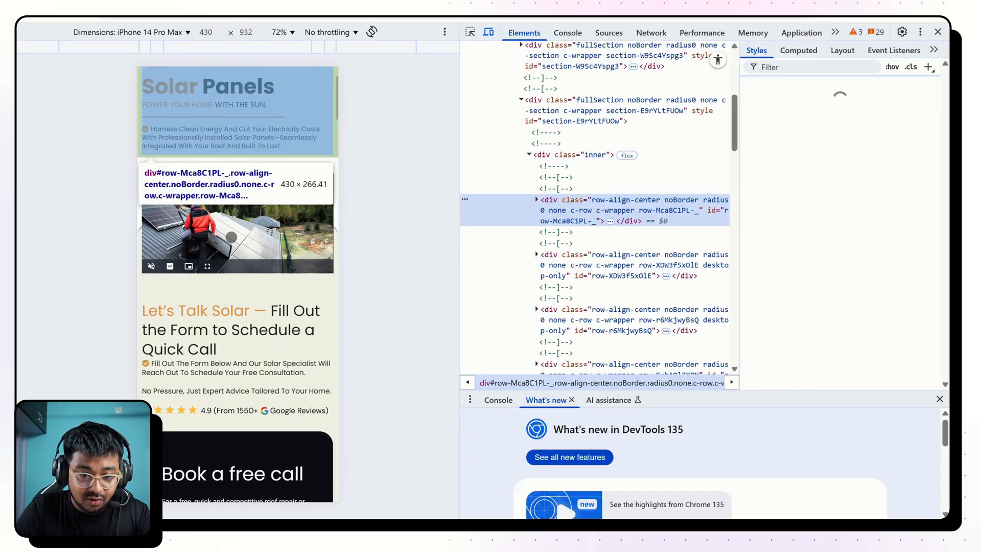
left_click(219, 253)
scroll(220, 255, "up", 3)
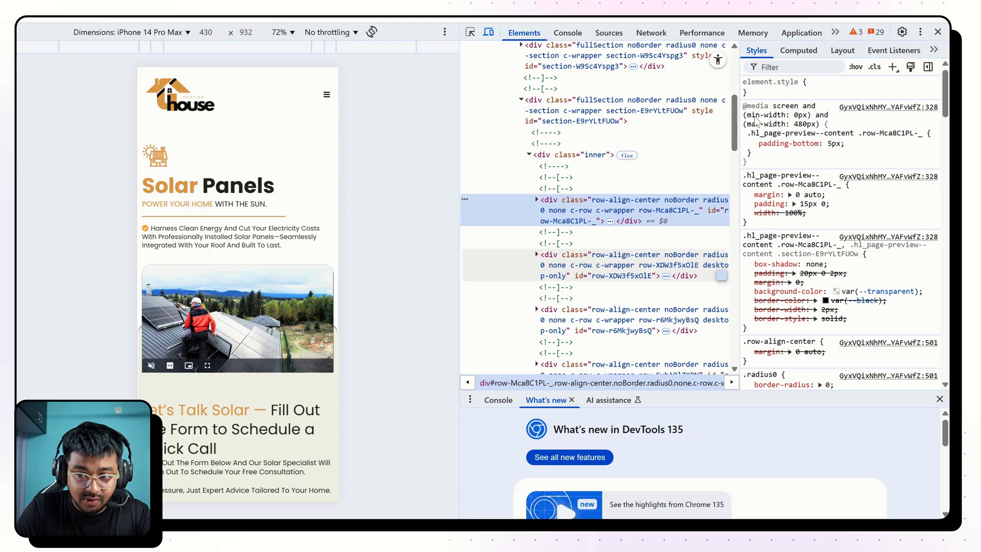
left_click(938, 32)
scroll(574, 167, "down", 4)
scroll(379, 185, "down", 1)
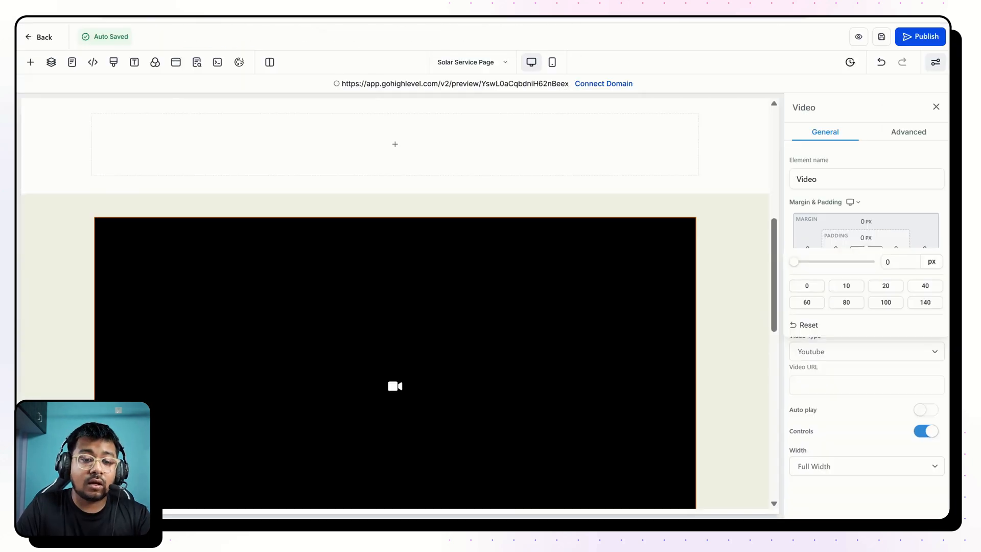
Open the page's custom CSS and examine the #video-7U9Lk48dZM rules for height, border radius, overflow and the 768px mobile media query.
left_click(114, 62)
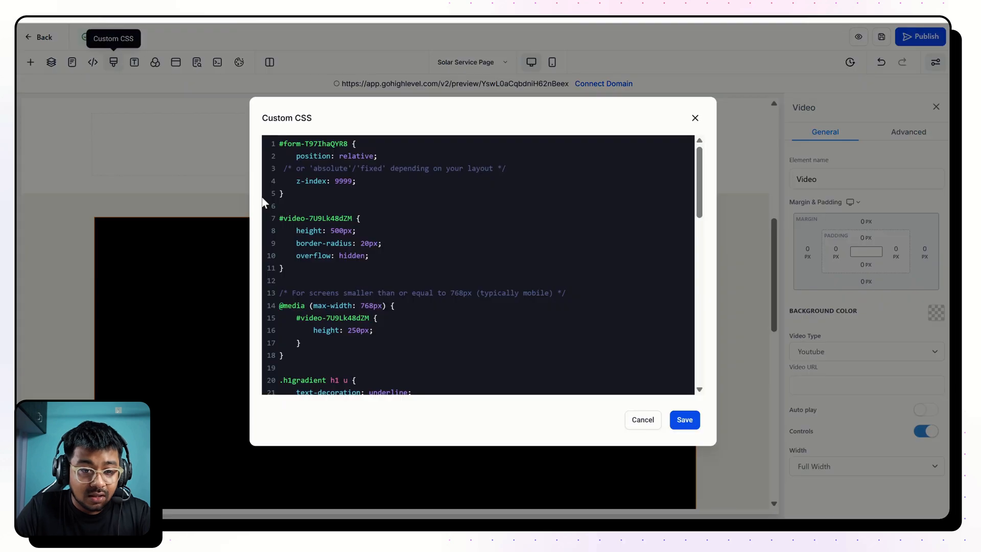
scroll(307, 230, "down", 1)
scroll(307, 230, "up", 1)
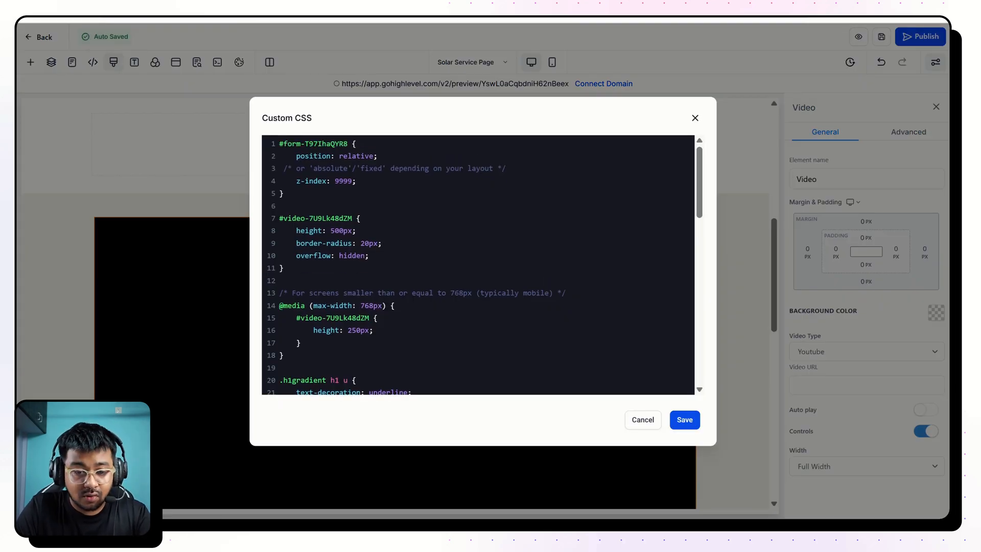
scroll(478, 265, "down", 3)
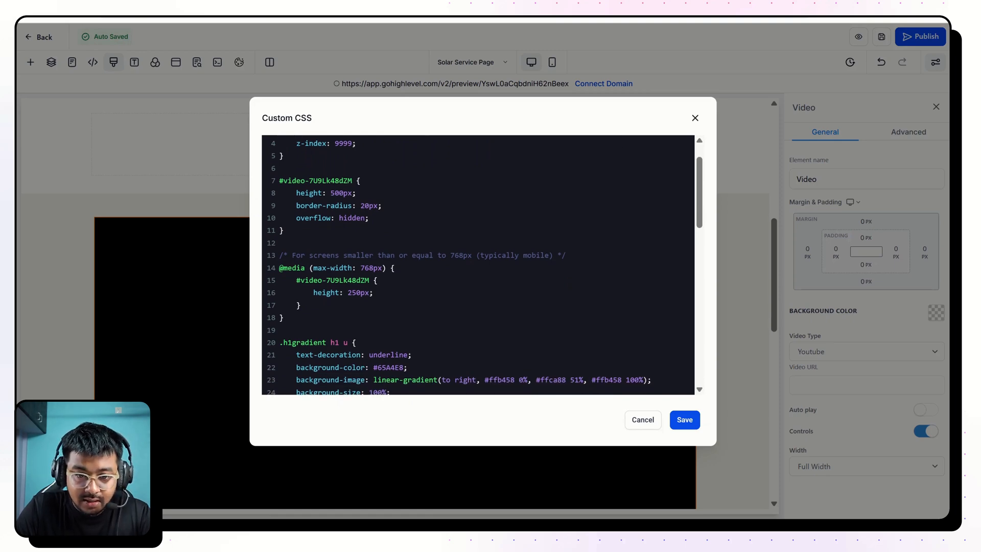
key("shift+End")
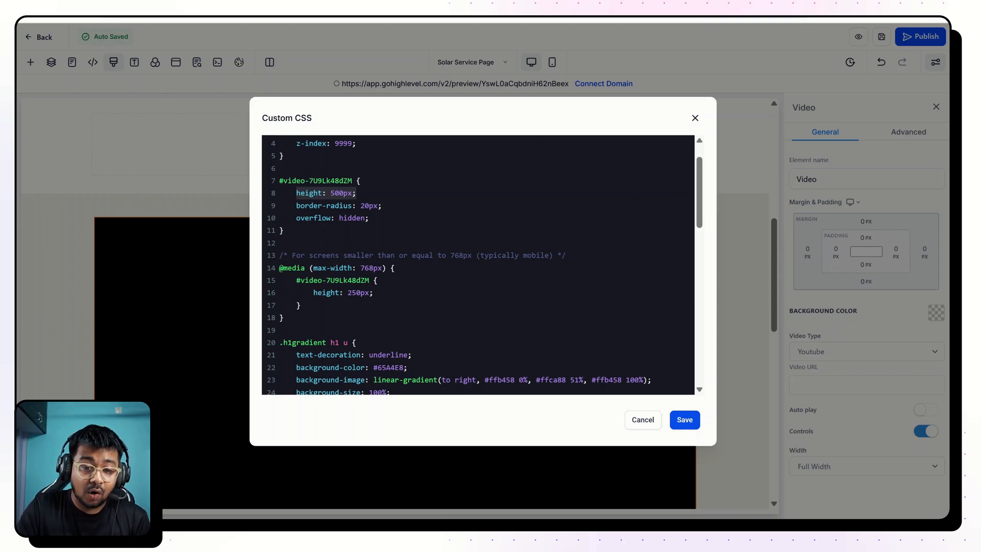
left_click_drag(382, 206, 360, 206)
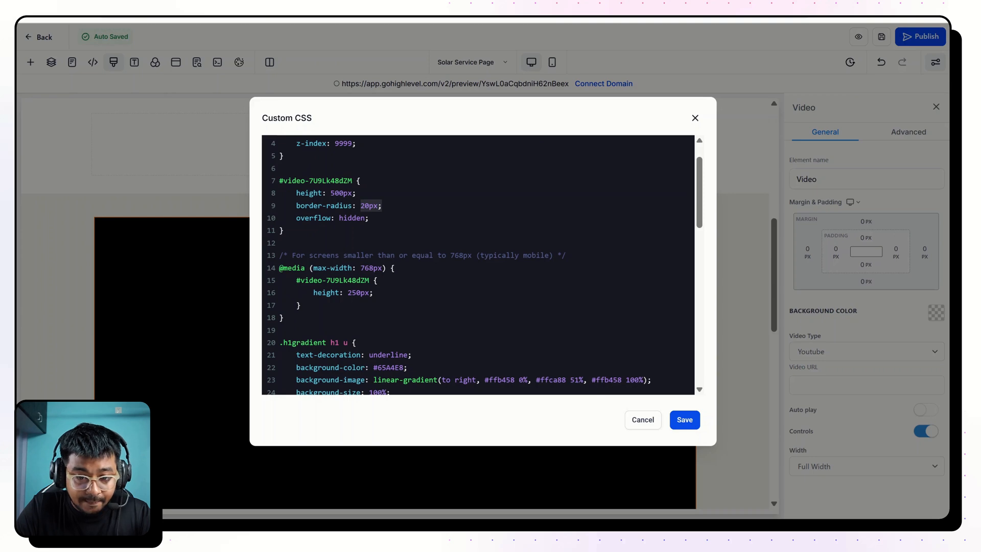
left_click_drag(280, 268, 361, 280)
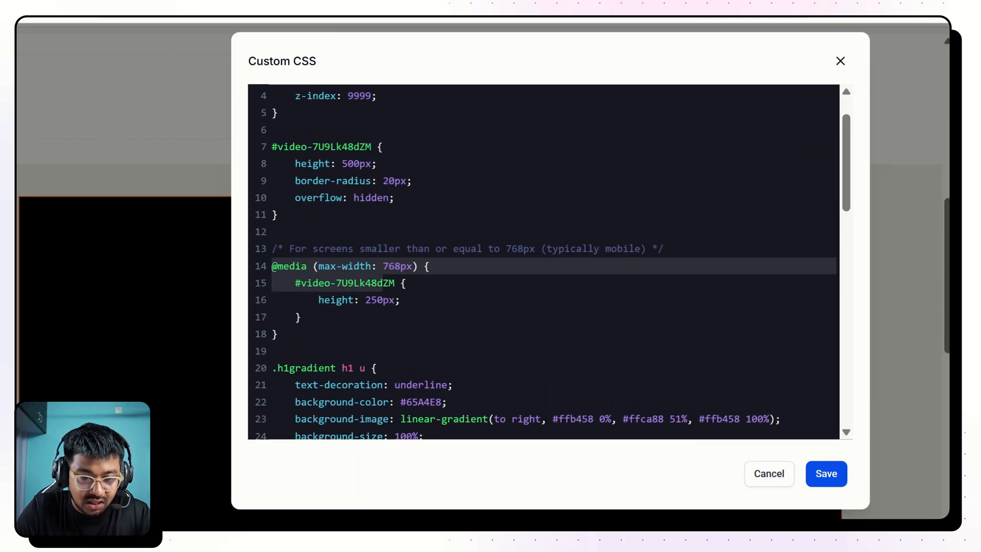
left_click(389, 300)
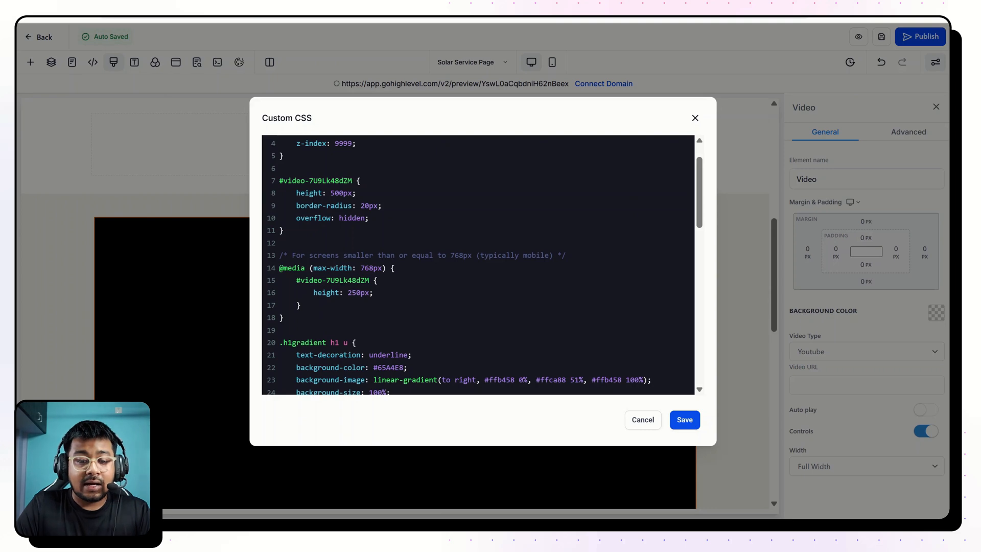
left_click_drag(296, 280, 374, 293)
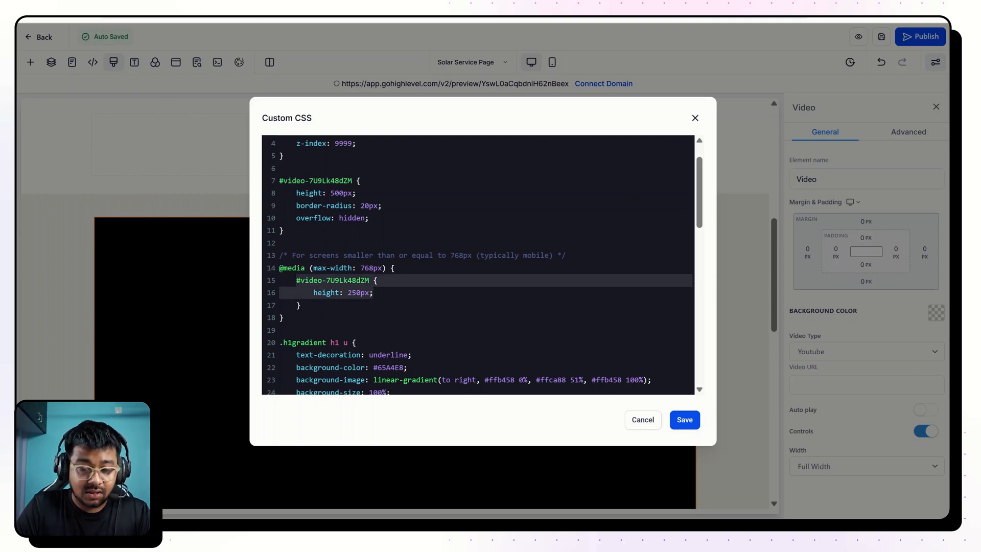
Close the custom CSS and copy the new video's CSS selector.
left_click(695, 117)
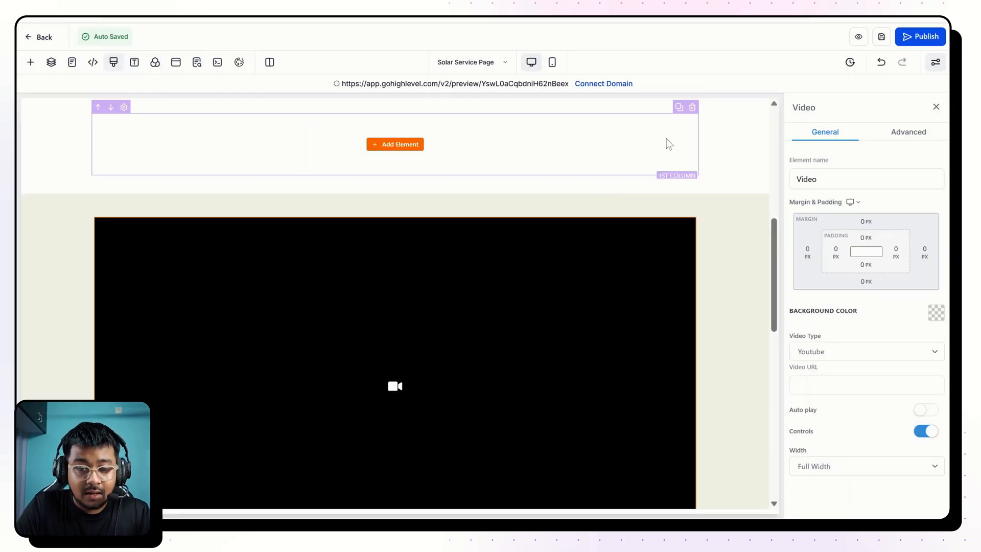
scroll(608, 294, "down", 3)
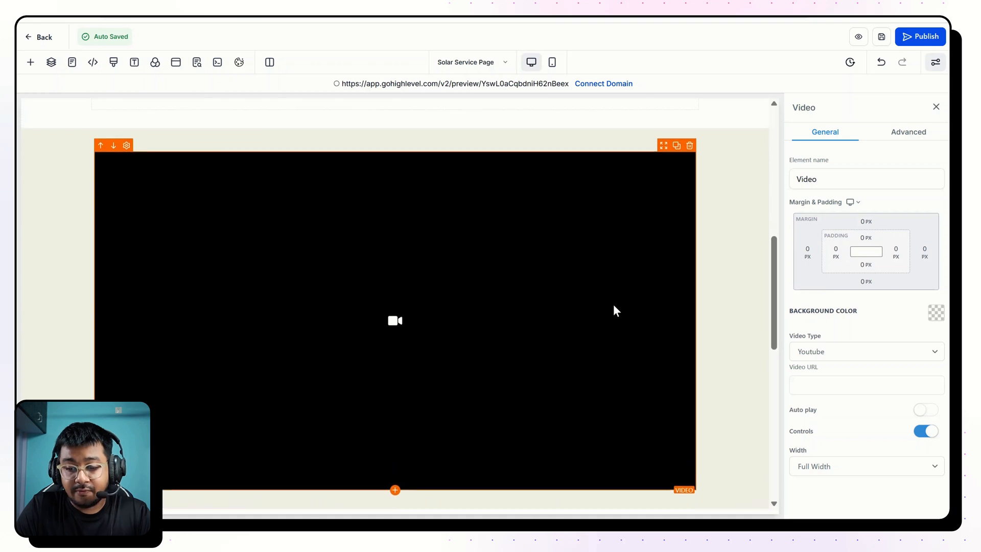
scroll(516, 289, "up", 3)
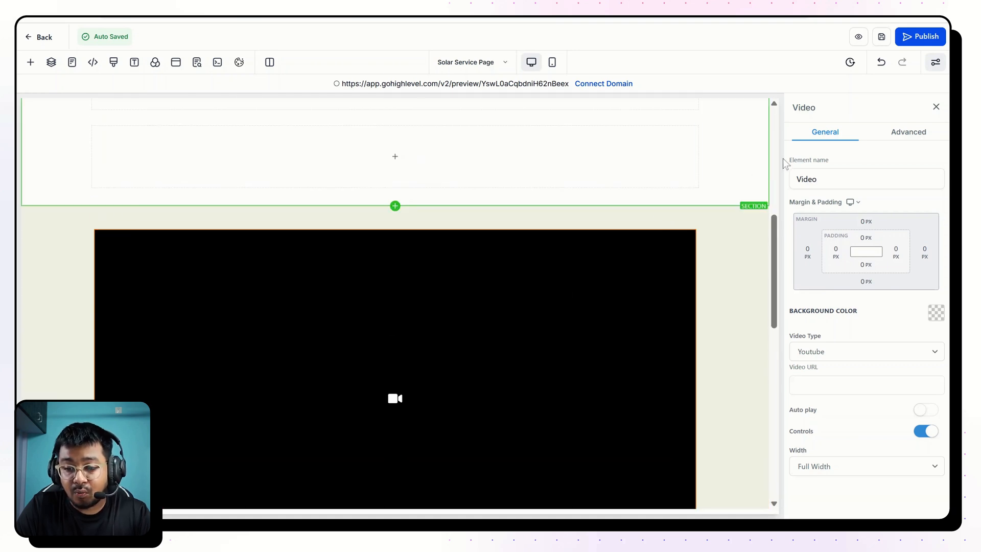
left_click(908, 132)
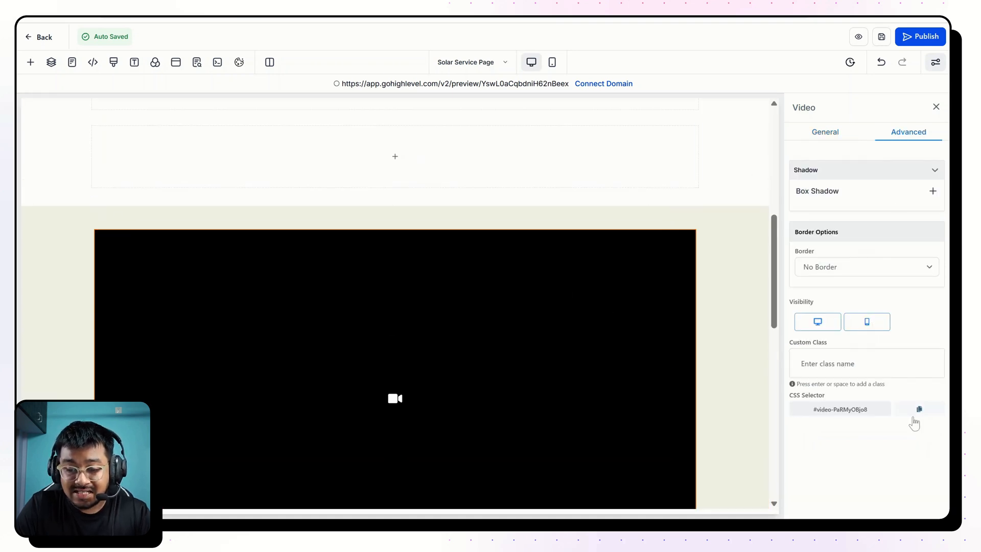
left_click(918, 410)
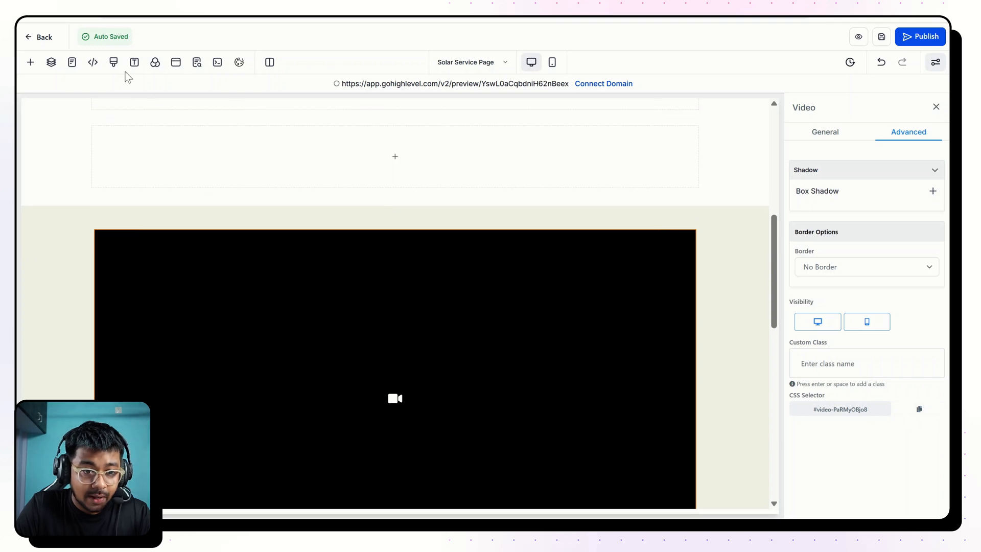
Replace #video-7U9Lk48dZM with #video-PaRMyOBjo8 in both the main rule and the 768px mobile rule of the custom CSS and save it.
left_click(114, 62)
scroll(477, 265, "down", 3)
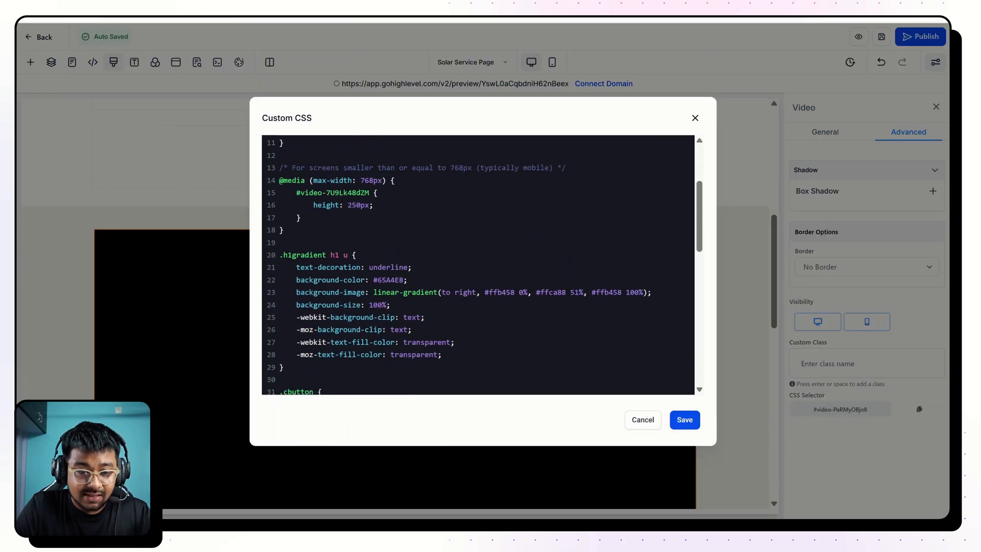
scroll(478, 265, "up", 3)
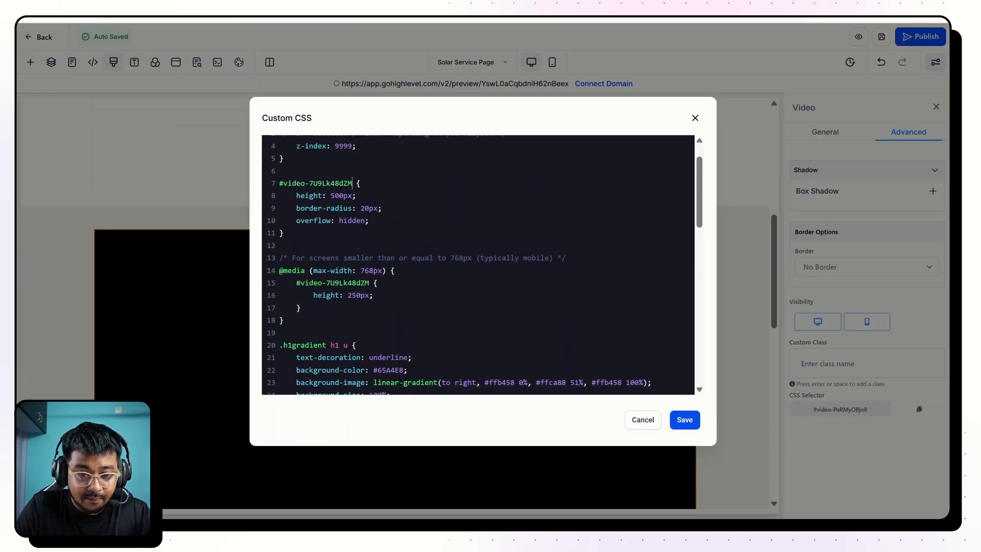
left_click_drag(352, 183, 278, 182)
key("ctrl+v")
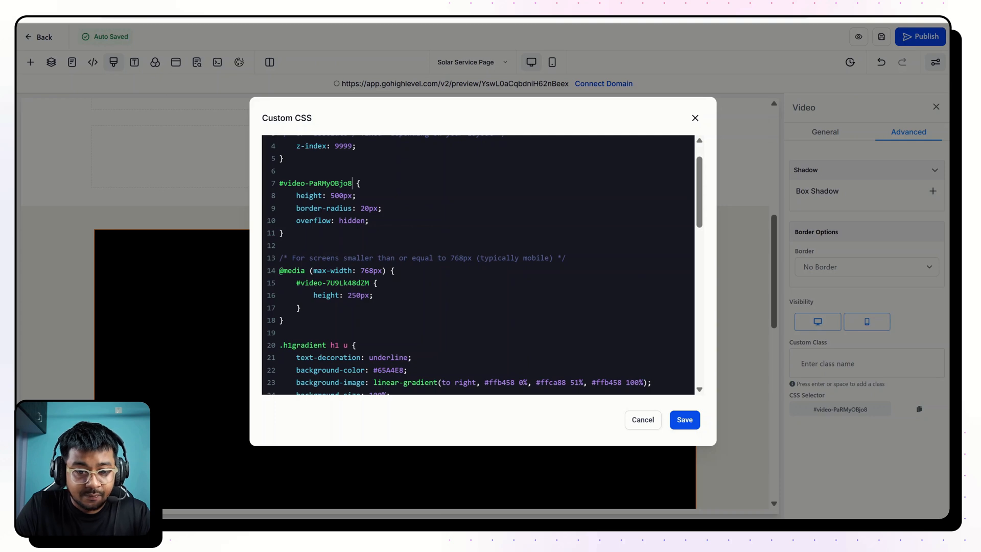
key("ctrl+v")
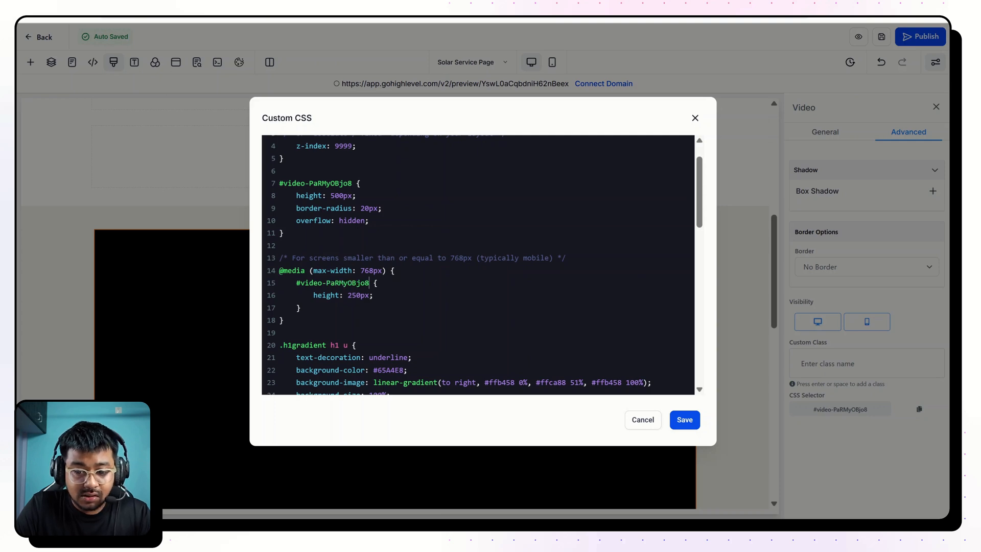
left_click(684, 421)
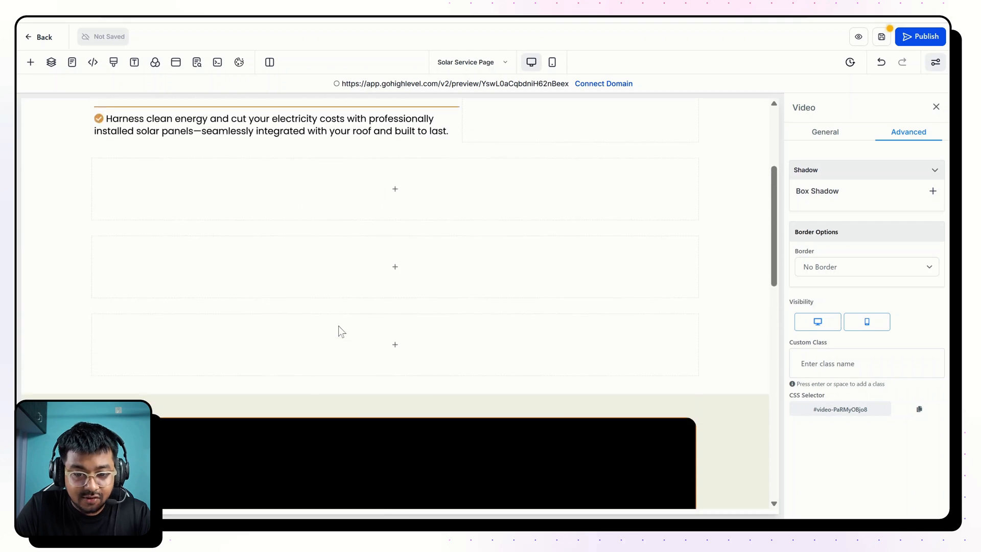
Change the new video's type to Hosted Video.
left_click(826, 134)
left_click(847, 348)
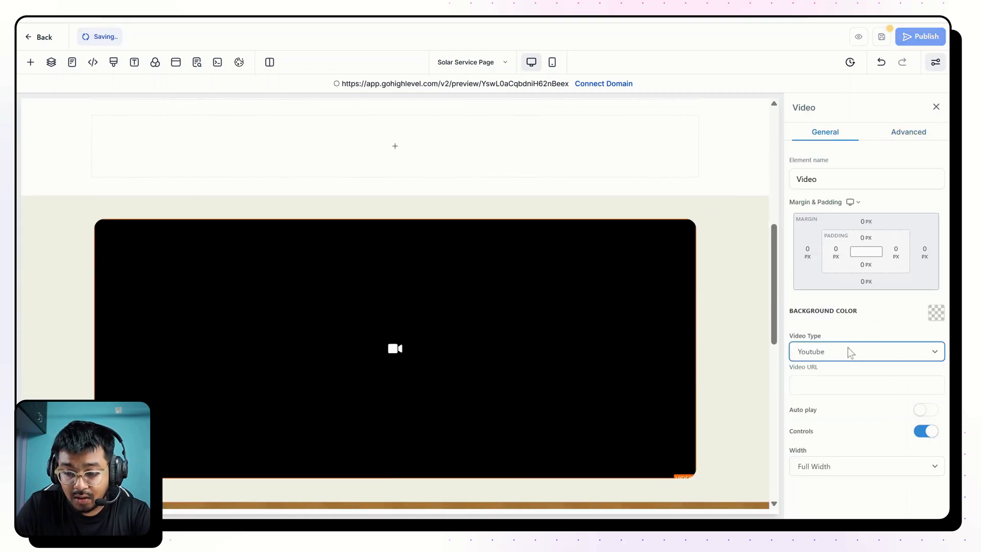
left_click(835, 446)
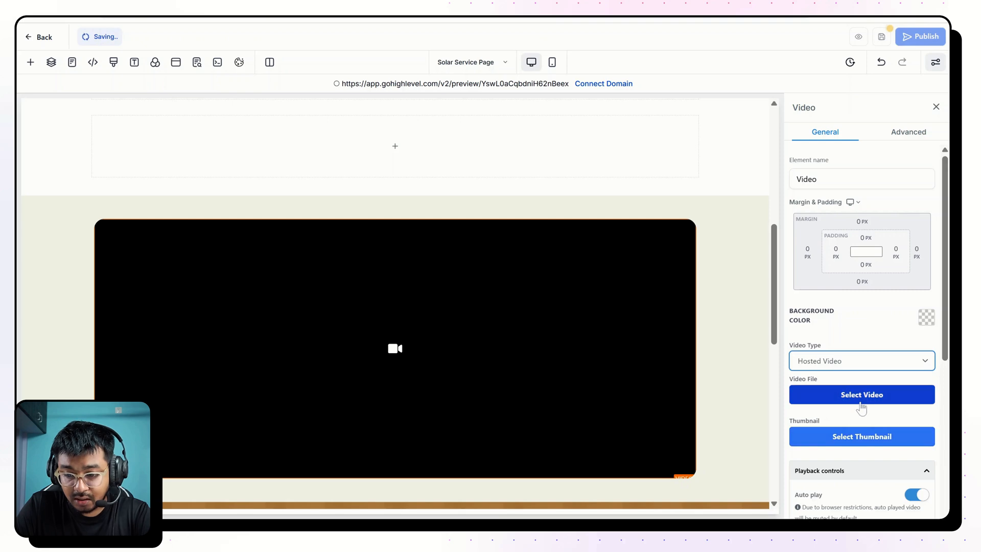
Choose Modern Roofing Service (3).mp4 from the SOLAR & ROOFING > SAR 01 folder as the video file and save the page.
left_click(846, 402)
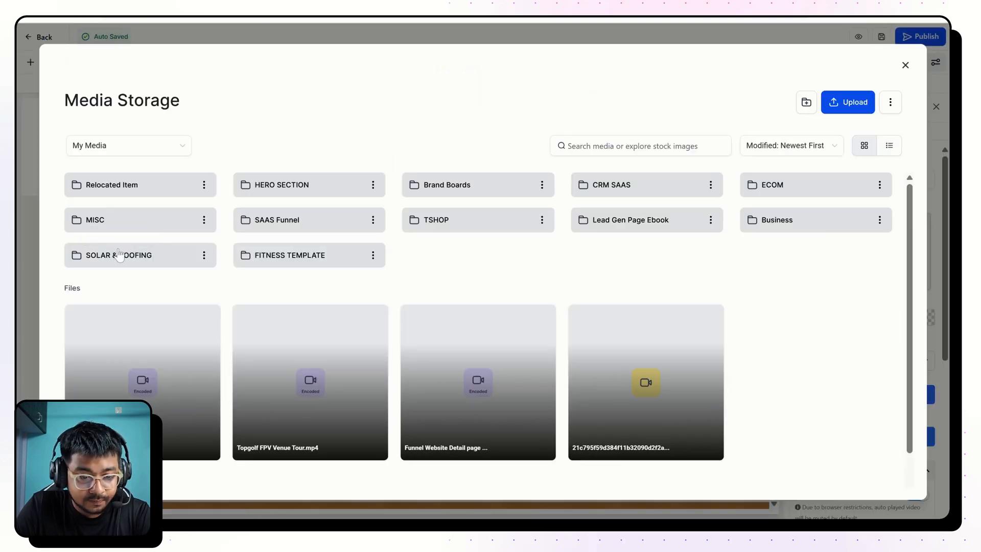
left_click(121, 254)
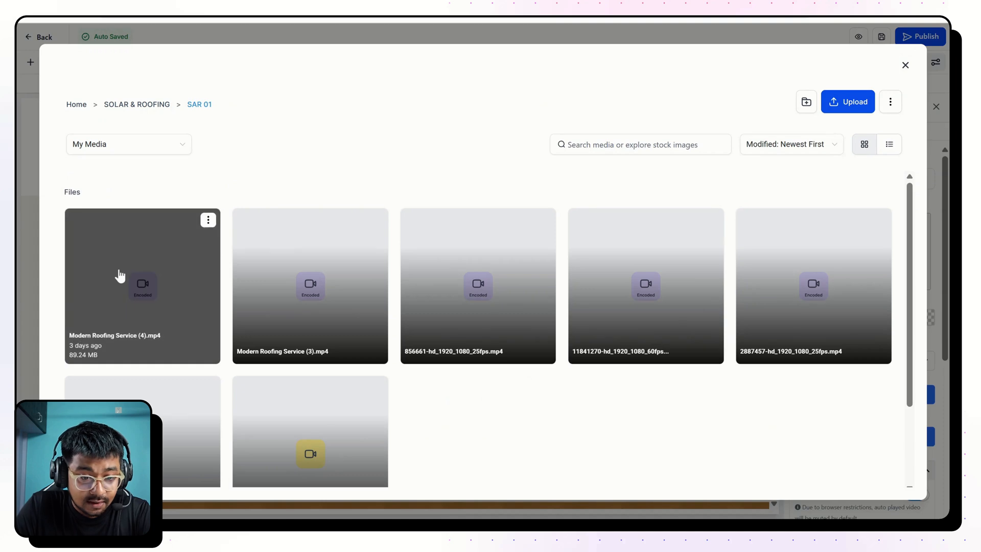
left_click(337, 257)
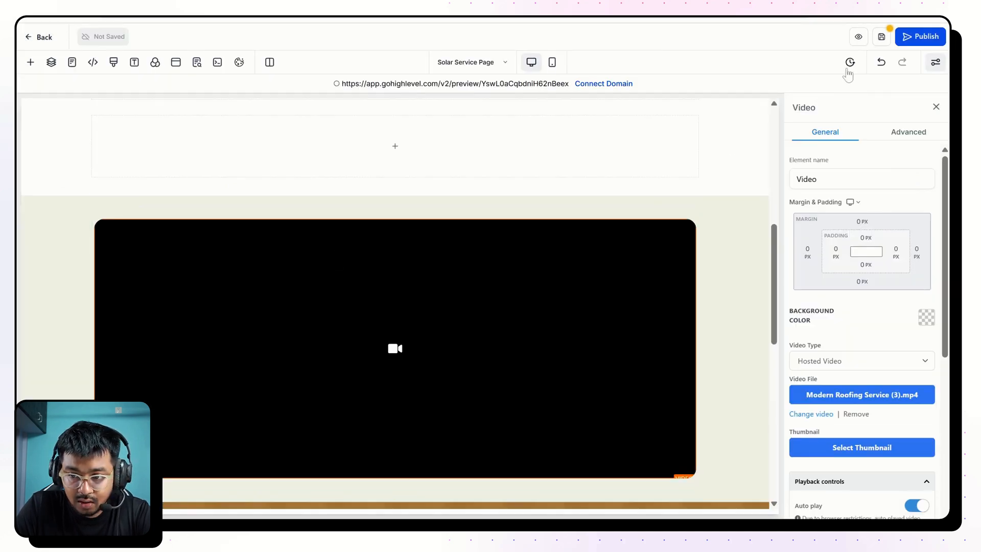
key("ctrl+s")
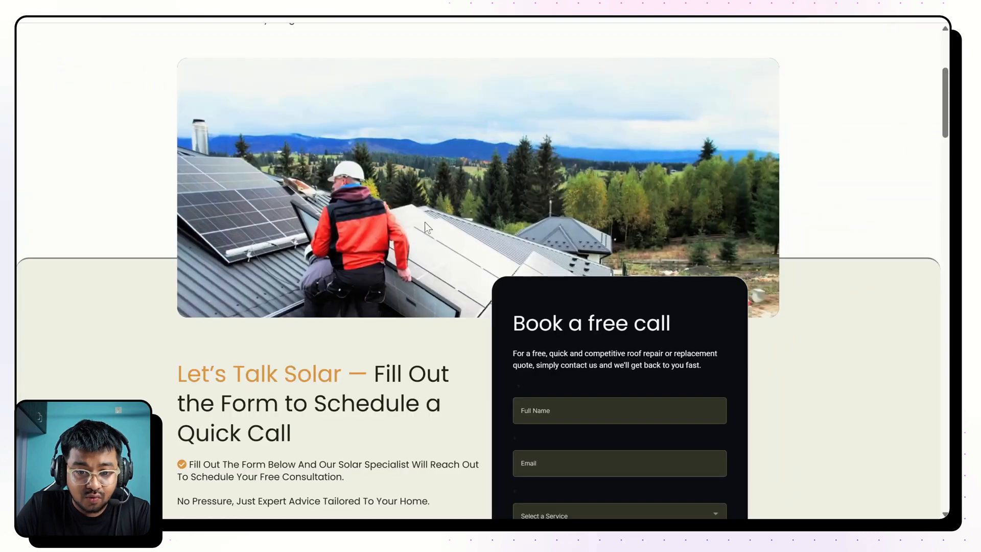
Compare the roof video on the finished Solar Panels page with the video in the rebuilt page's preview.
scroll(425, 222, "up", 1)
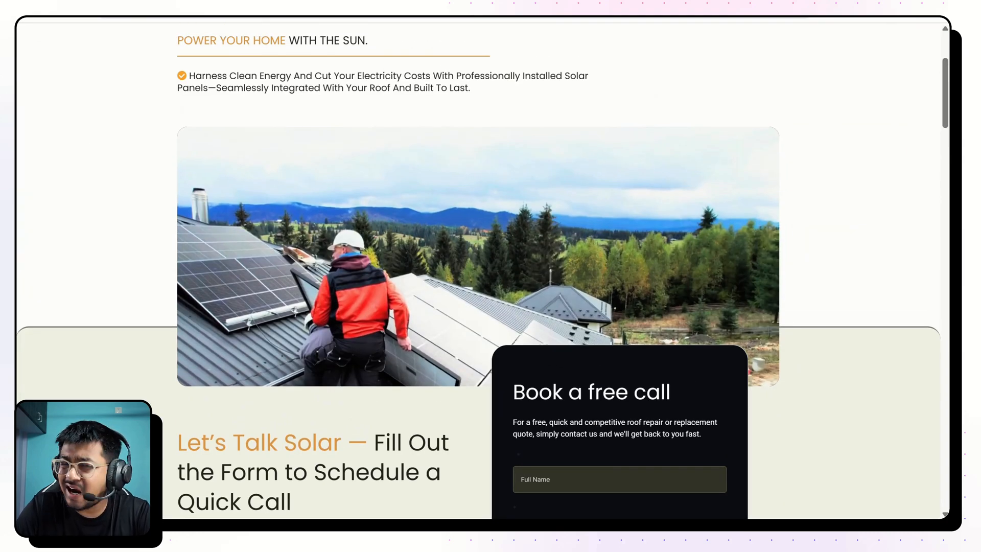
scroll(479, 273, "down", 8)
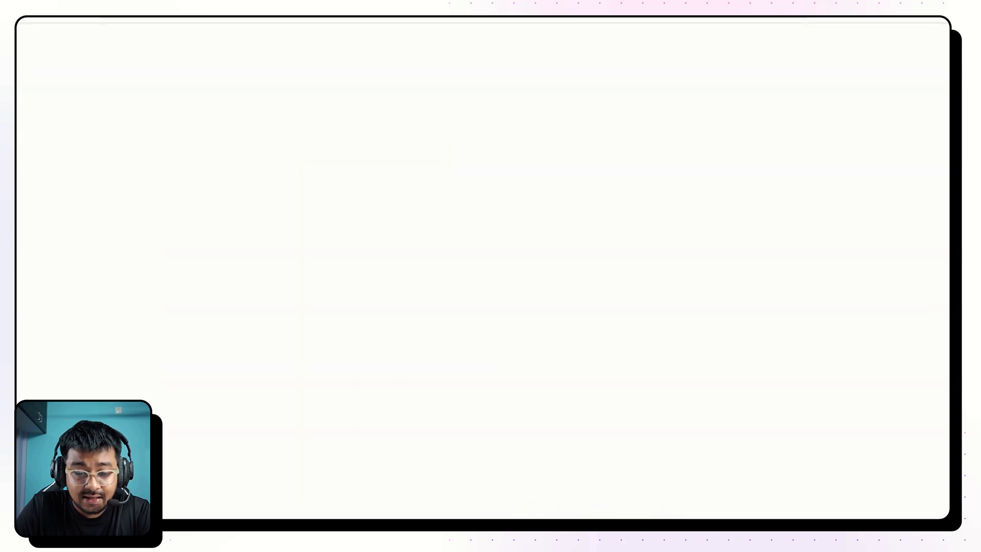
scroll(400, 207, "down", 10)
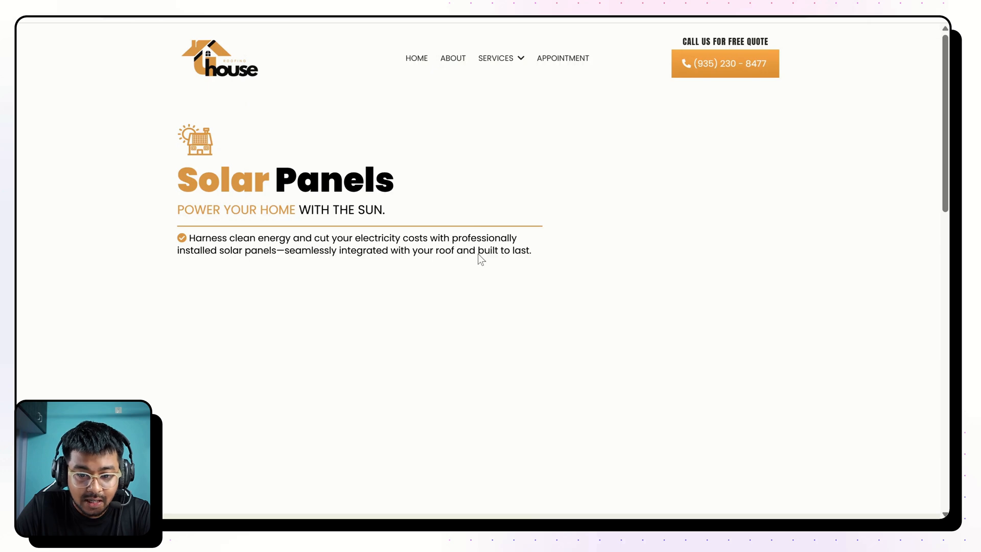
scroll(478, 255, "down", 4)
scroll(475, 261, "up", 2)
scroll(460, 317, "down", 6)
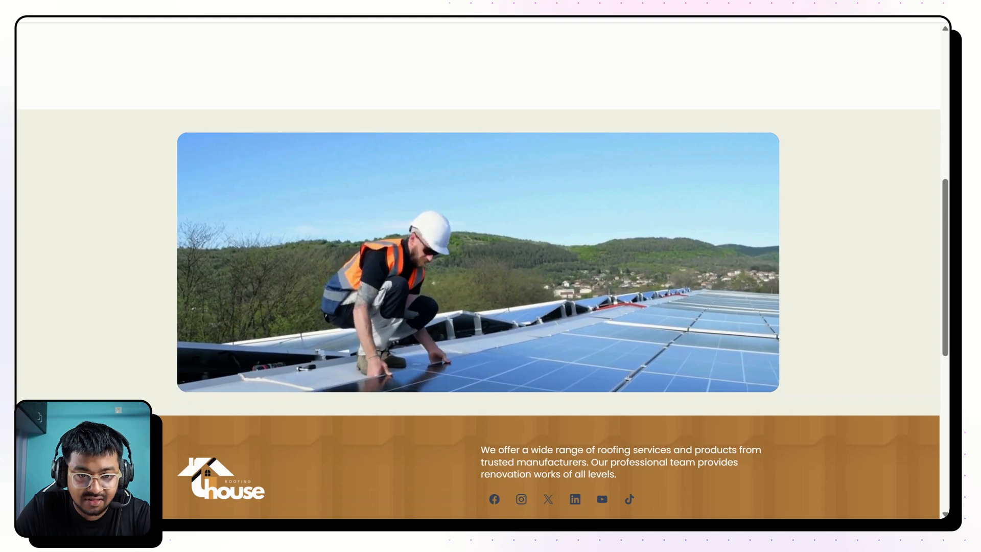
key("ctrl+Tab")
scroll(474, 214, "up", 1)
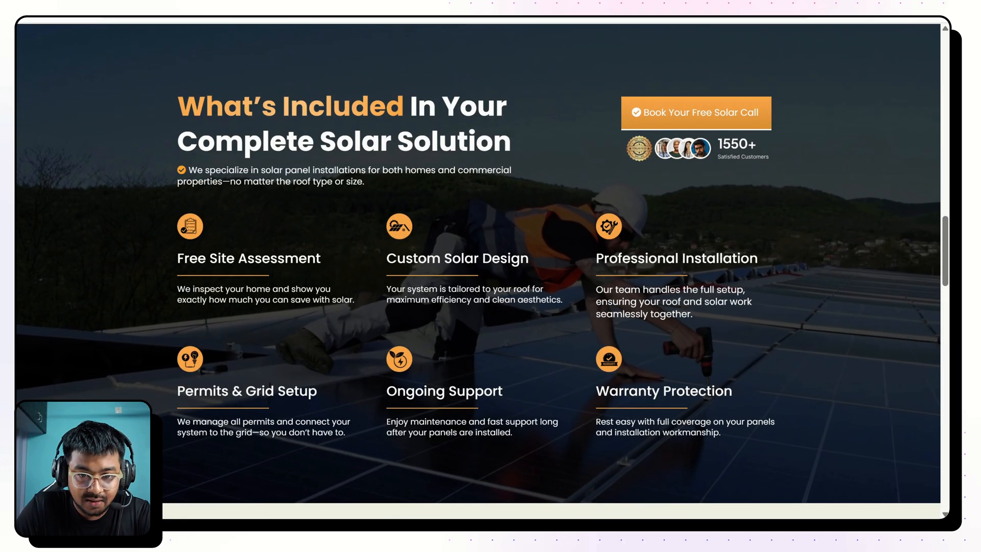
key("ctrl+Tab")
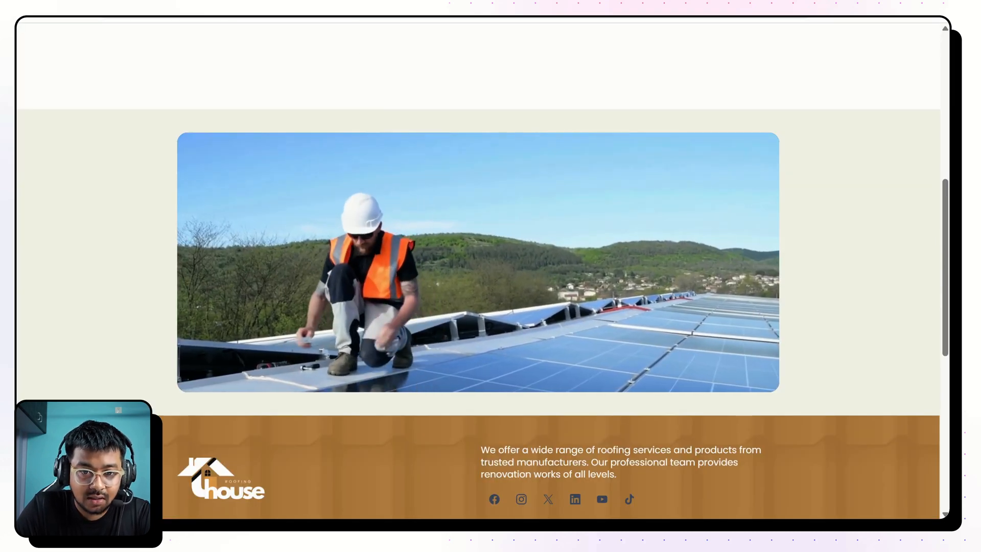
key("ctrl+Tab")
key("ctrl+Tab")
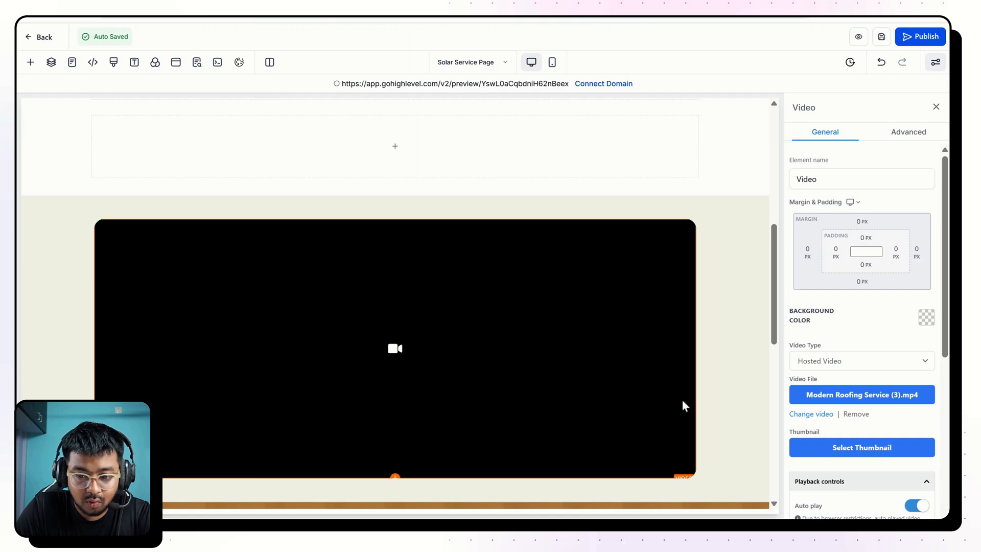
Replace the video file with Modern Roofing Service (4).mp4 from the SOLAR & ROOFING > SAR 01 folder.
left_click(860, 401)
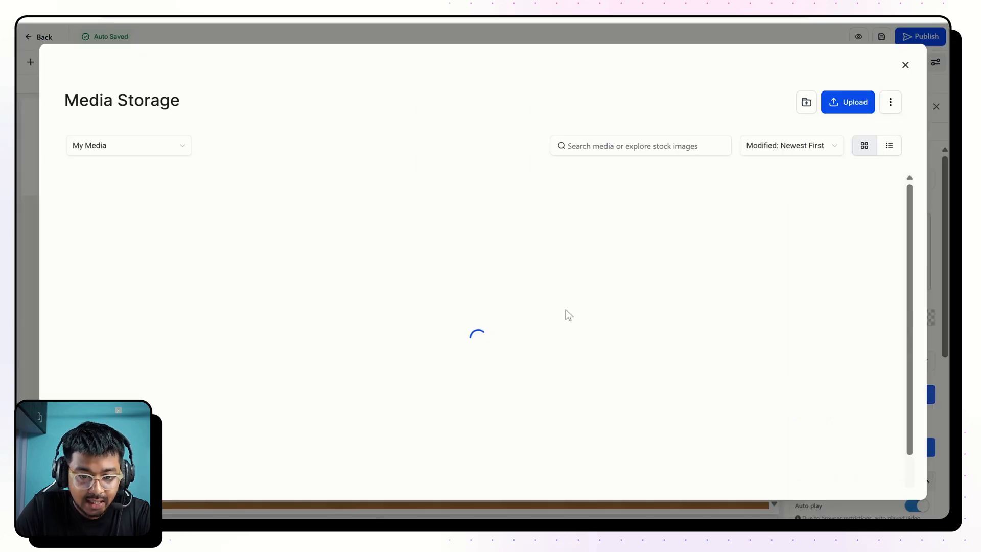
left_click(154, 256)
left_click(137, 193)
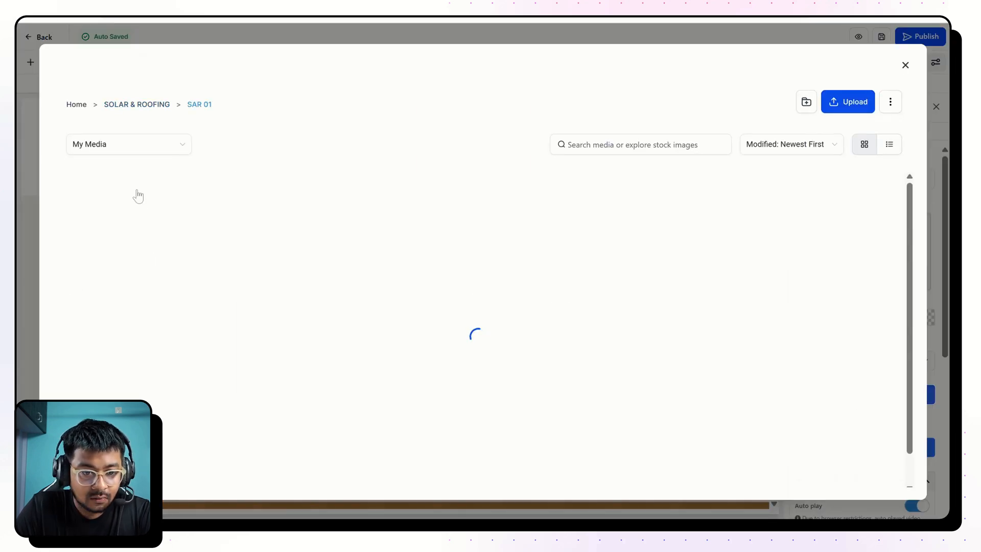
mouse_move(148, 228)
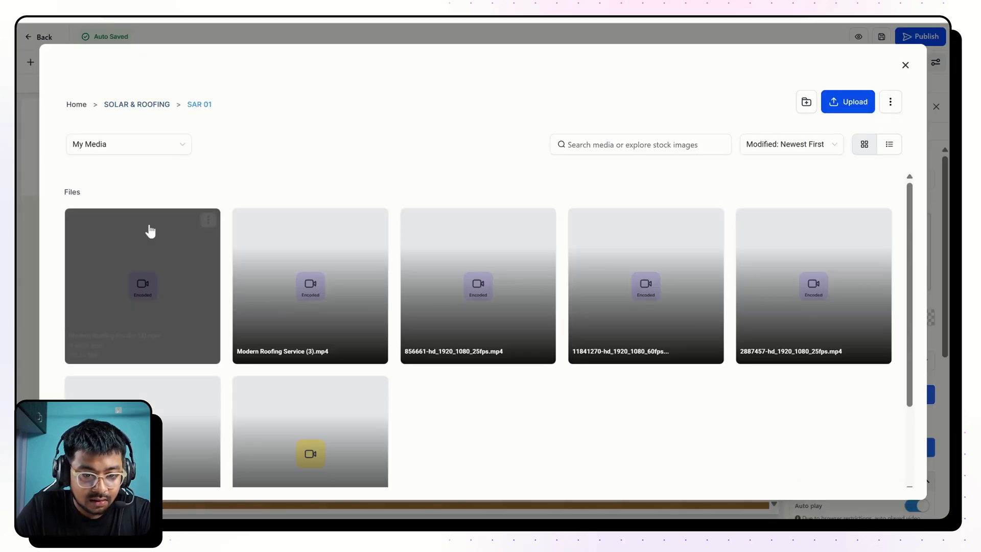
left_click(150, 296)
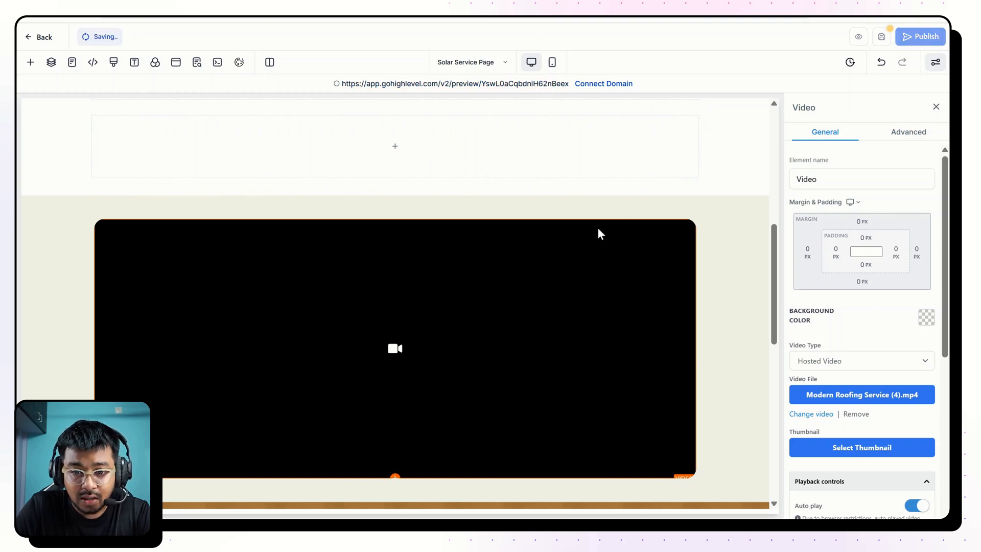
Set the top and bottom padding of the video's row to 5 px.
left_click(475, 211)
left_click(866, 238)
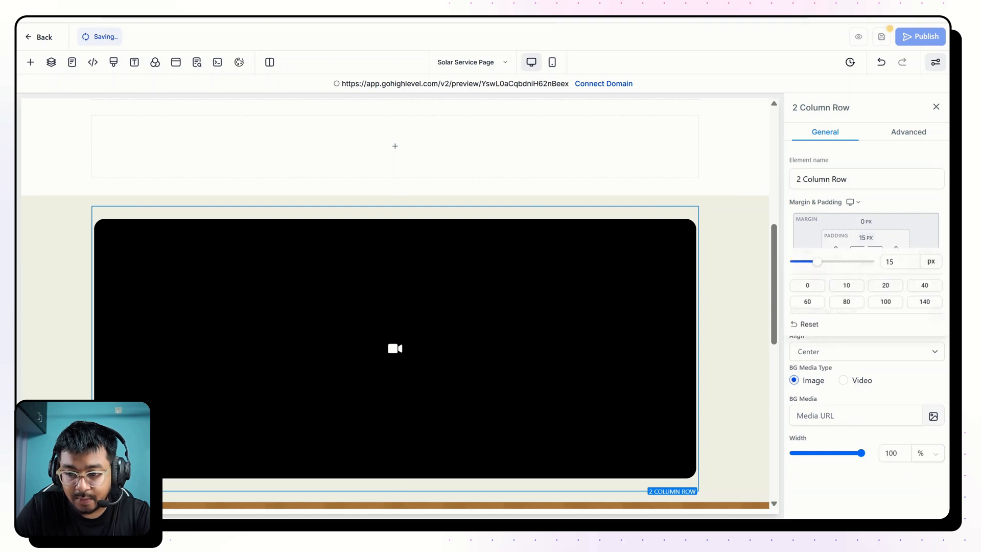
double_click(892, 262)
type("5")
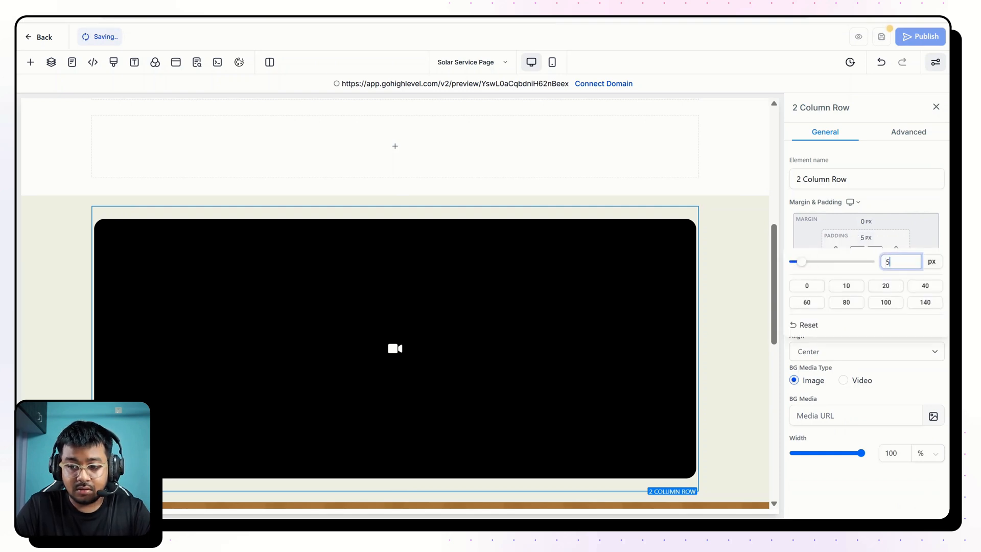
left_click(909, 206)
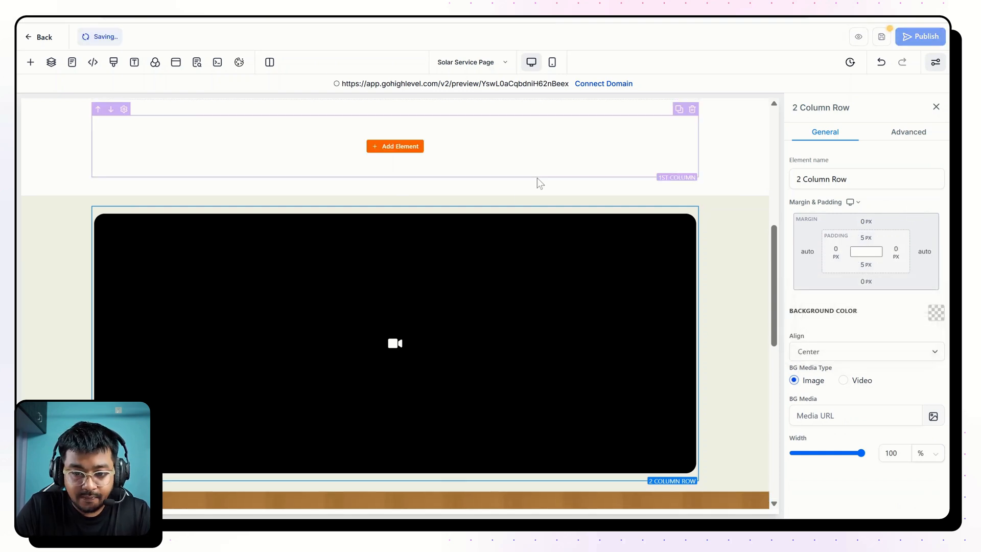
Set the top margin of the video's row to -500 px so it overlaps the section above.
left_click(509, 214)
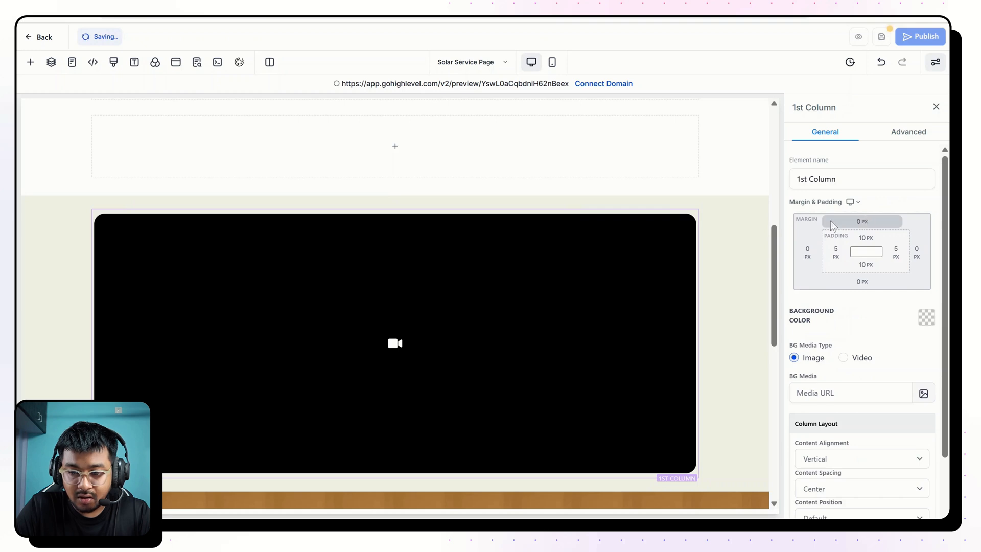
left_click(616, 210)
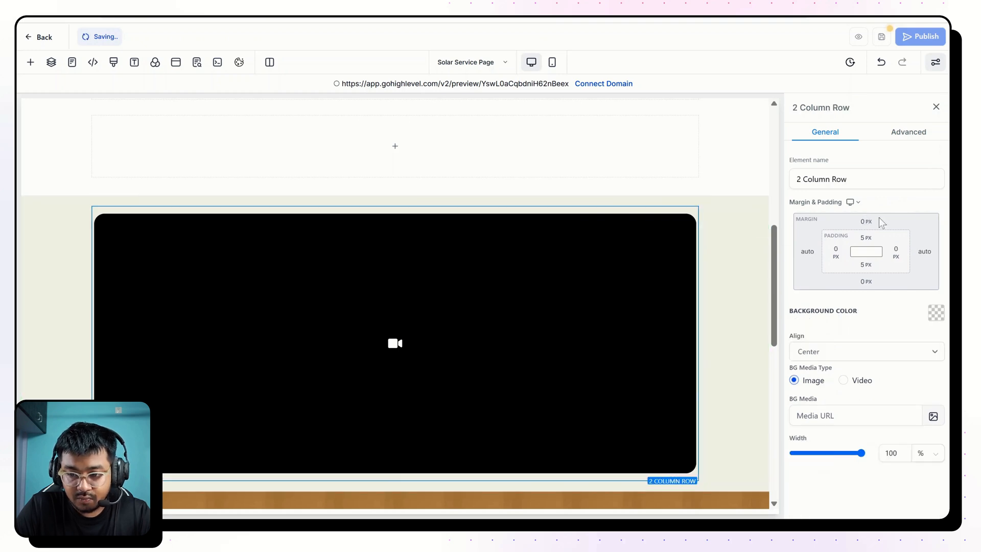
left_click(866, 223)
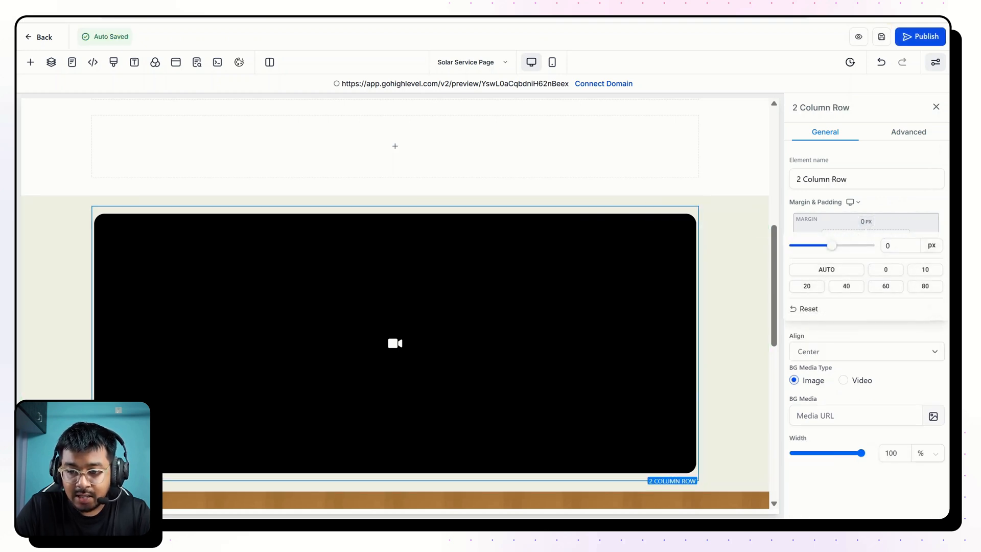
left_click_drag(901, 246, 824, 247)
type("-")
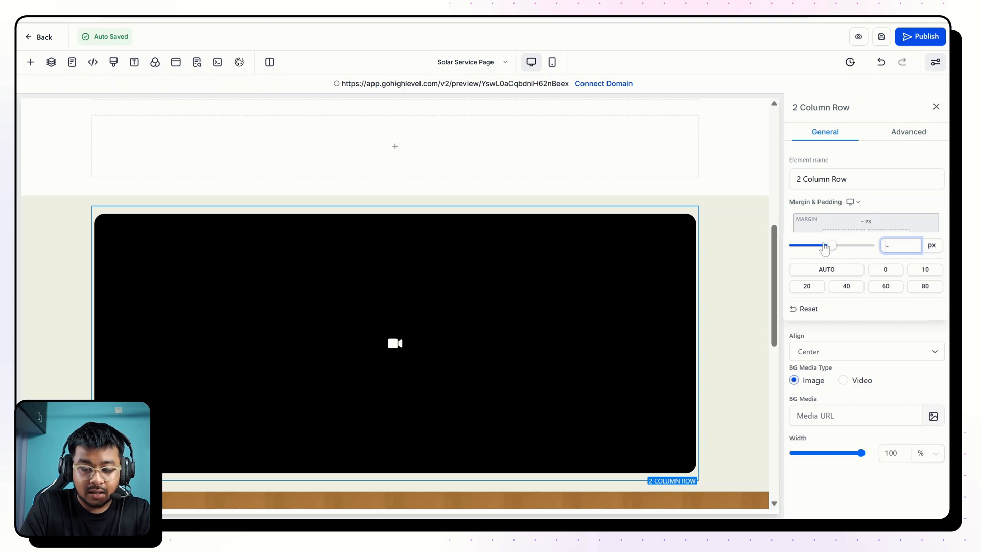
type("500")
left_click(890, 198)
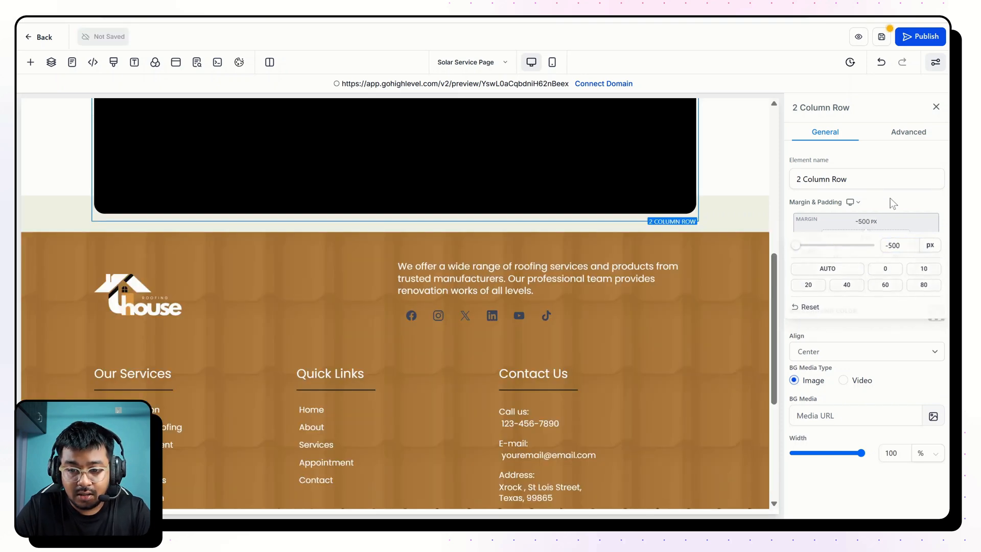
Add a two-column row below the video's row in the beige section.
scroll(758, 219, "up", 2)
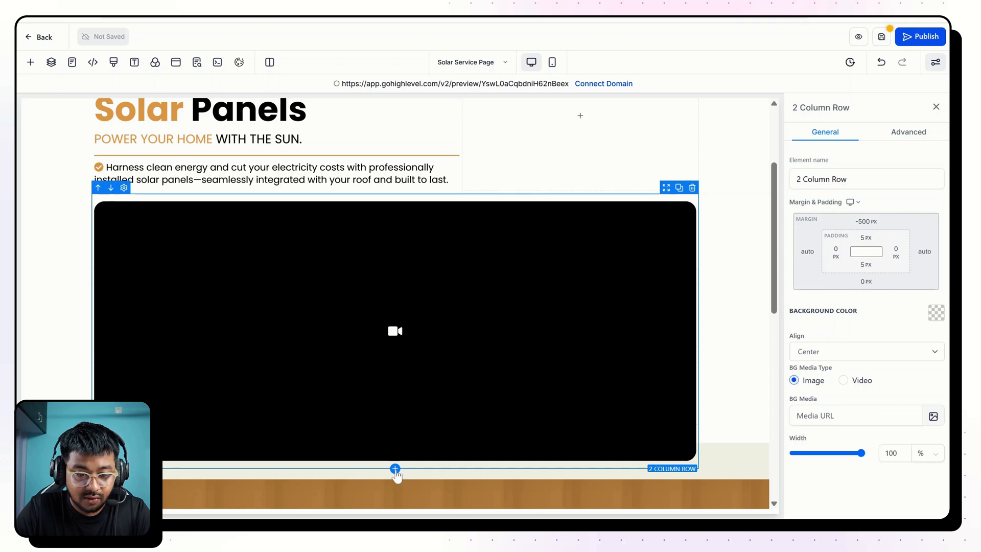
left_click(395, 469)
left_click(266, 158)
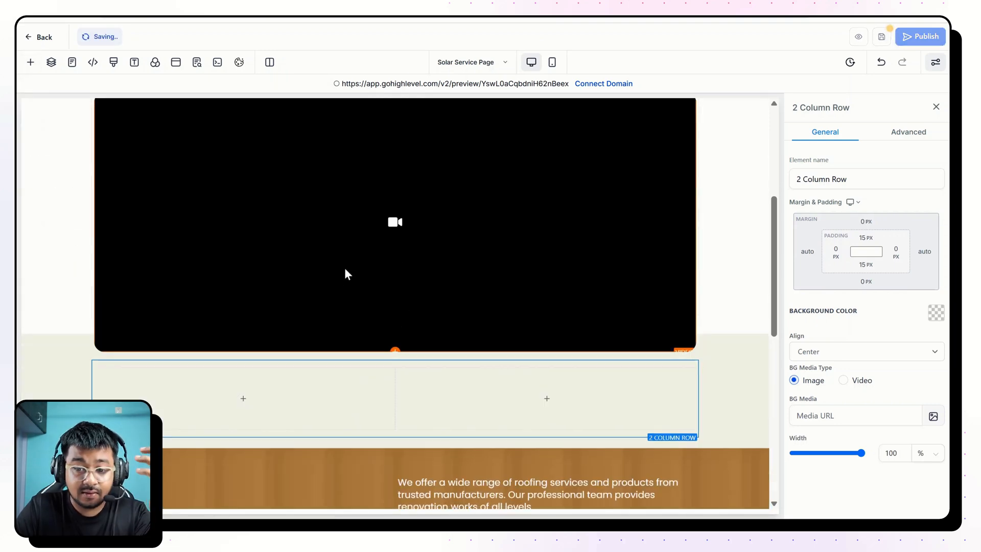
scroll(344, 268, "up", 2)
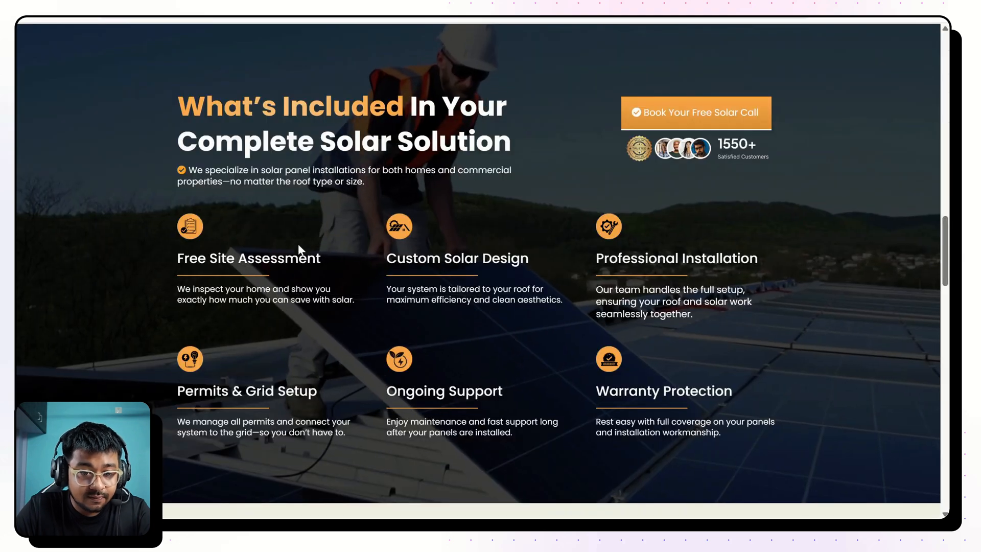
scroll(298, 243, "up", 10)
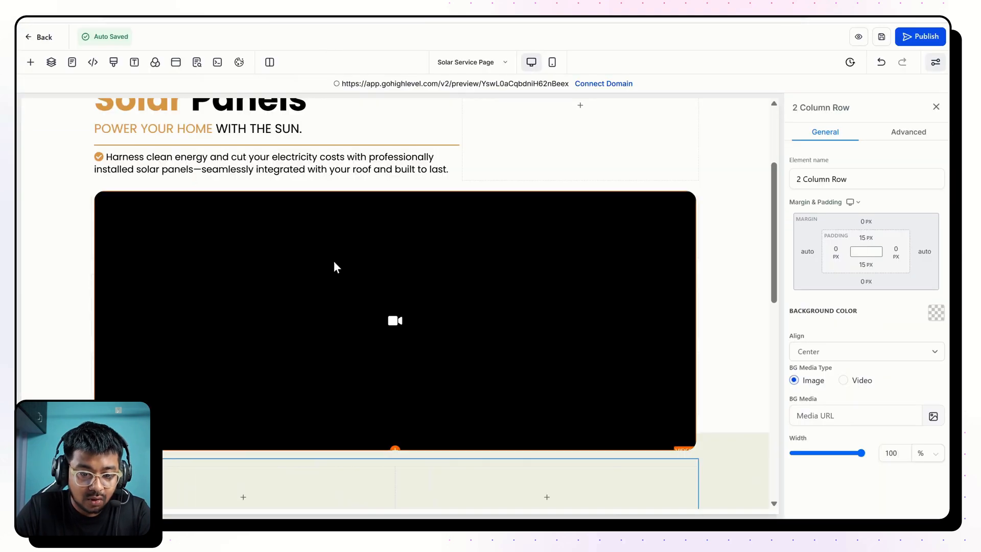
Set the top margin of the video's row to -400 px.
scroll(333, 260, "down", 1)
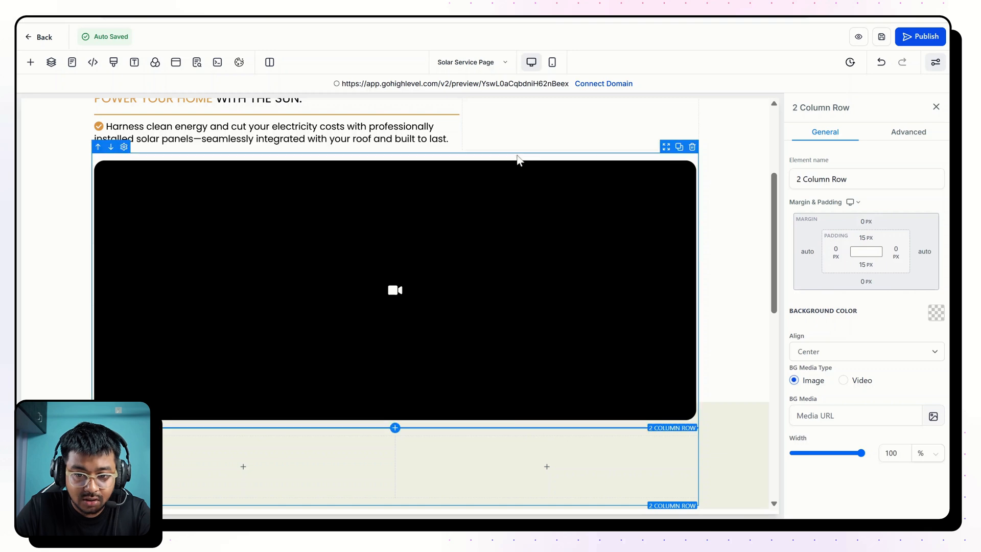
left_click(866, 221)
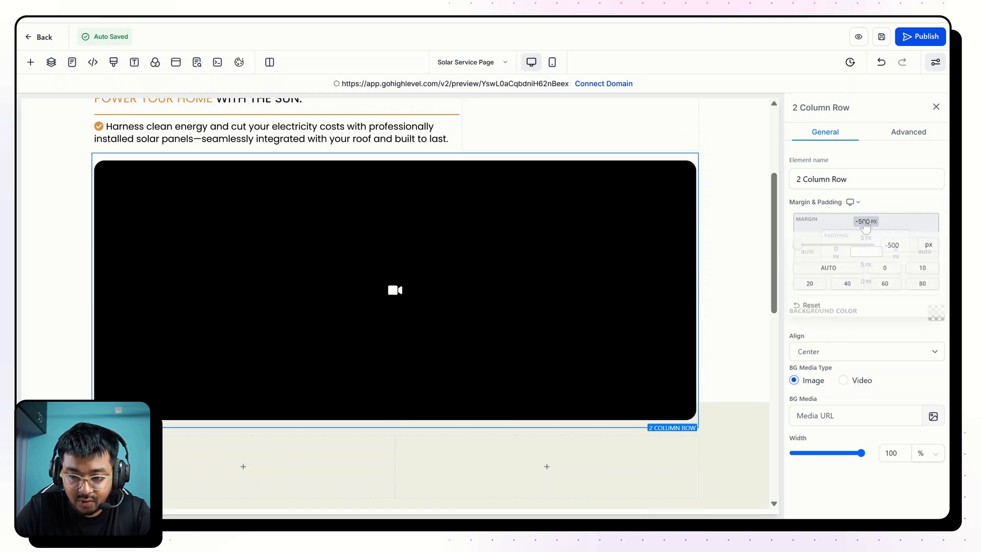
double_click(889, 246)
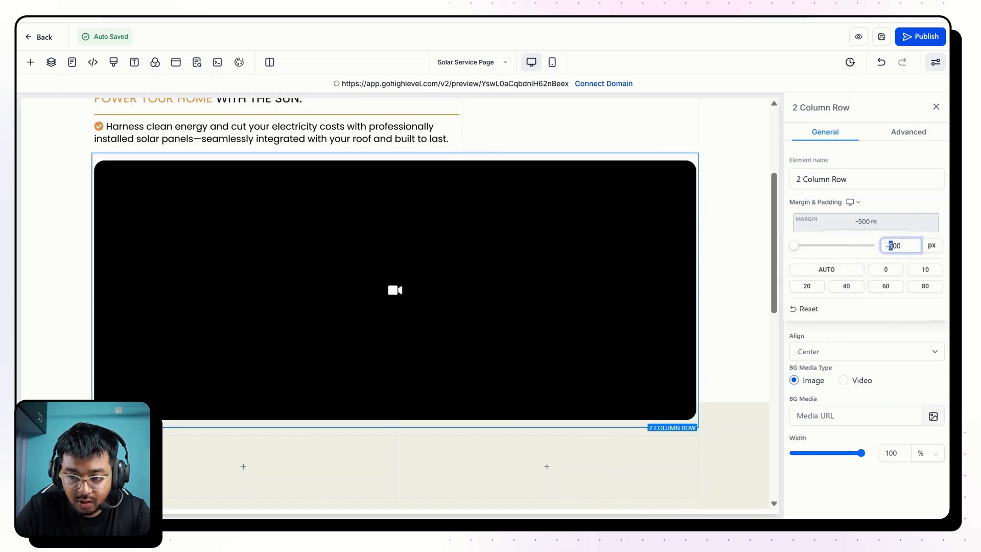
left_click(894, 209)
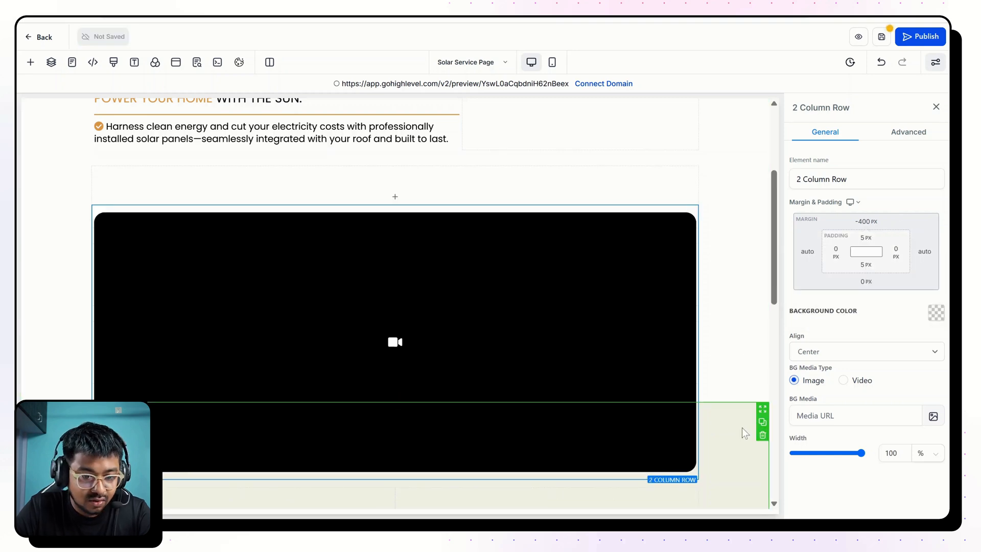
Set the top margin of the video's row to -430 px.
scroll(742, 428, "up", 1)
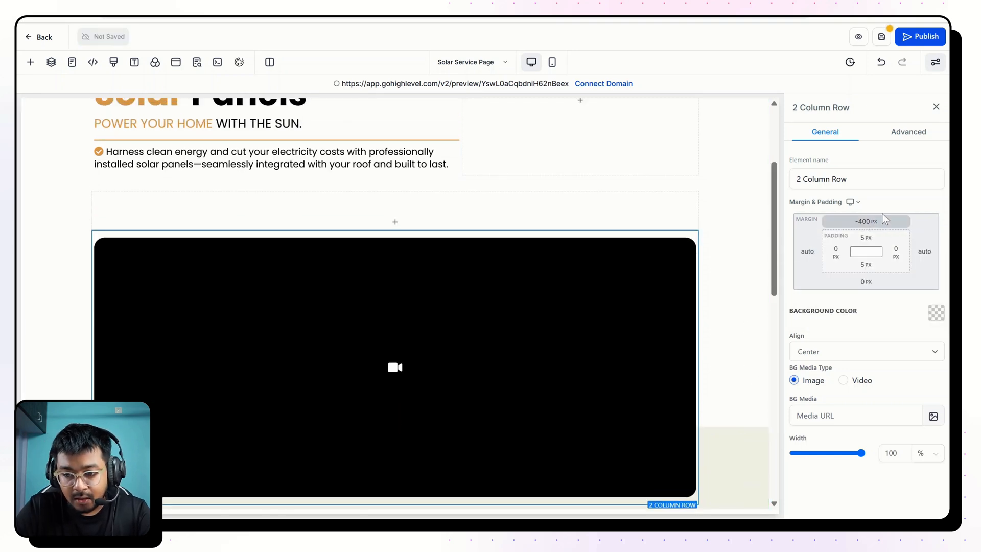
left_click(865, 223)
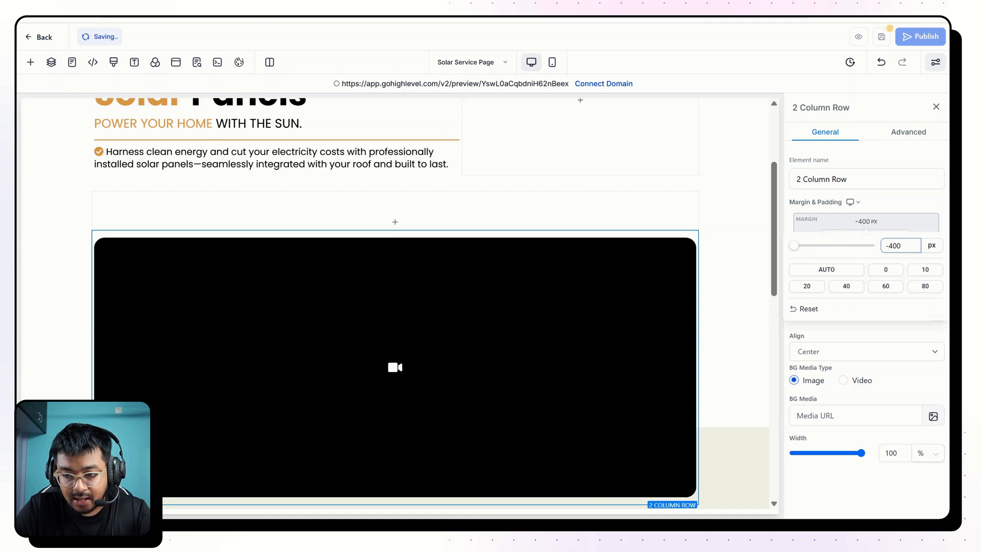
left_click_drag(902, 246, 893, 246)
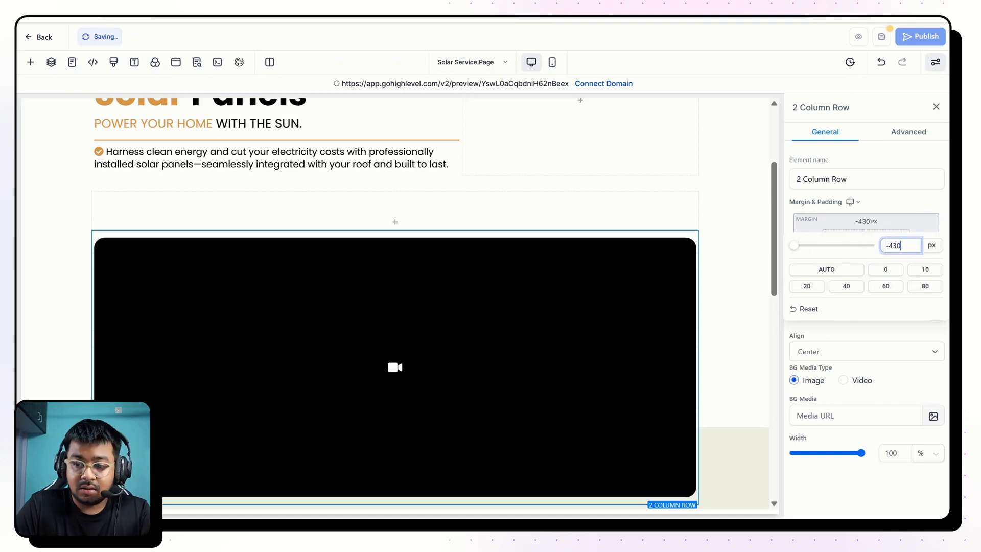
left_click(884, 208)
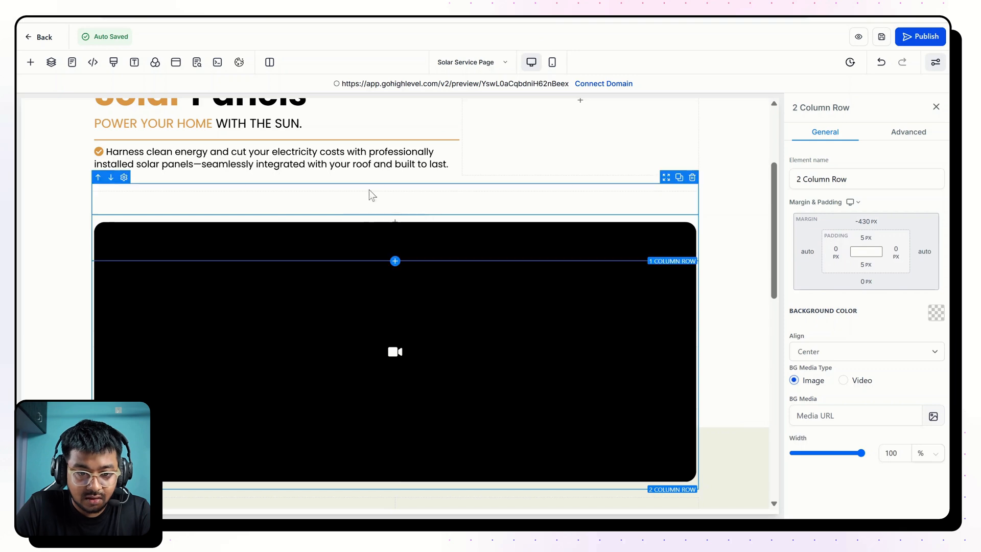
Reduce the top padding of the empty one-column row above the video.
left_click(383, 194)
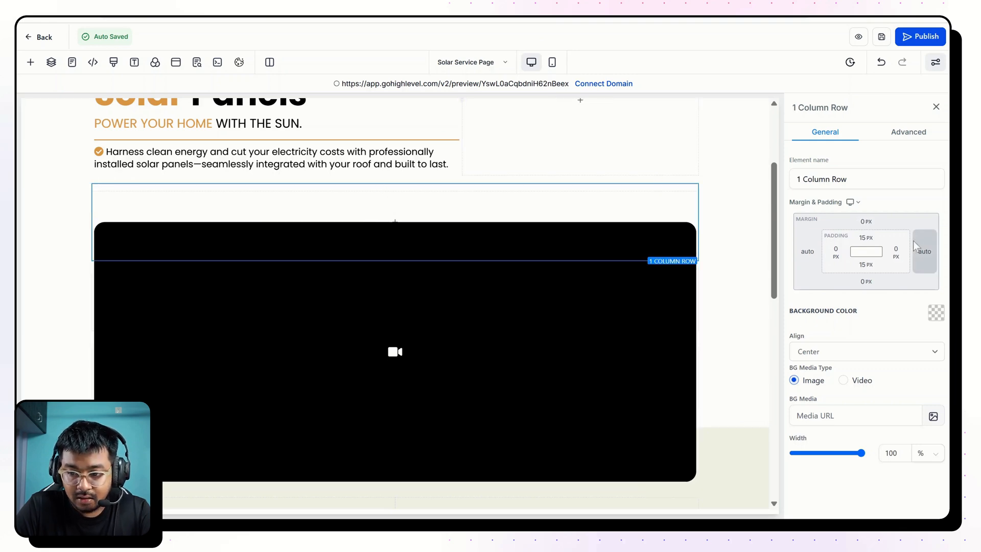
left_click(865, 238)
left_click(684, 267)
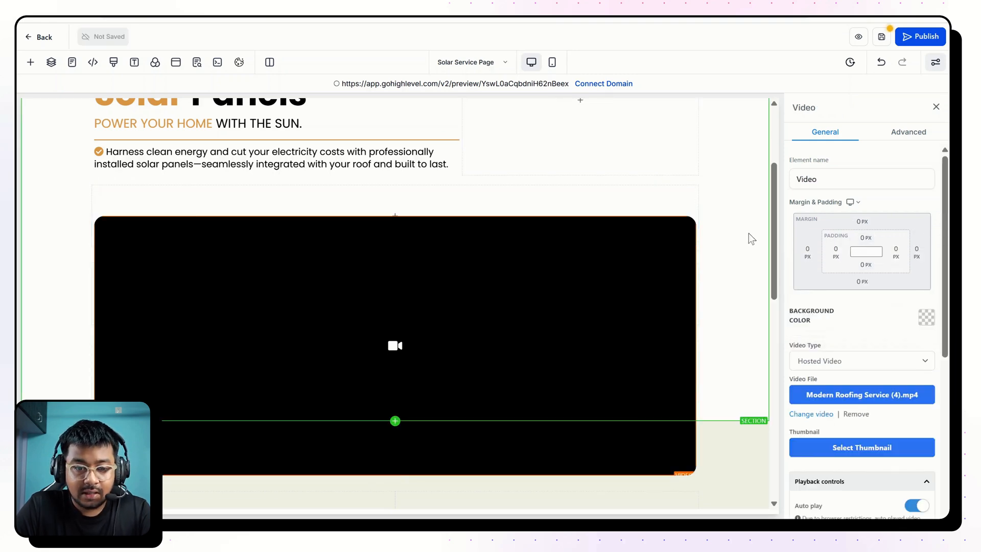
scroll(749, 233, "up", 1)
scroll(749, 233, "up", 1)
scroll(749, 233, "down", 5)
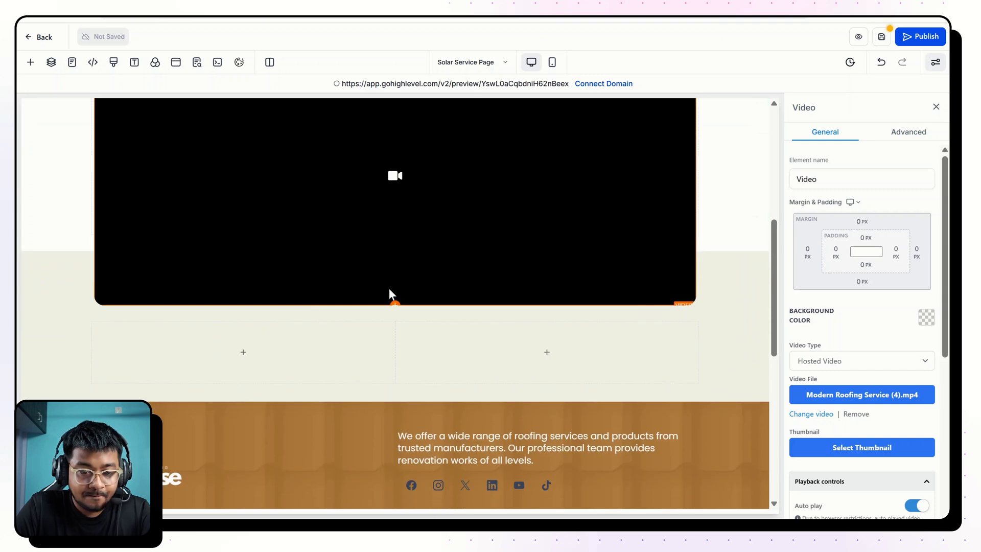
Give the beige section a solid 2px top border in the dark green brand color.
left_click(50, 289)
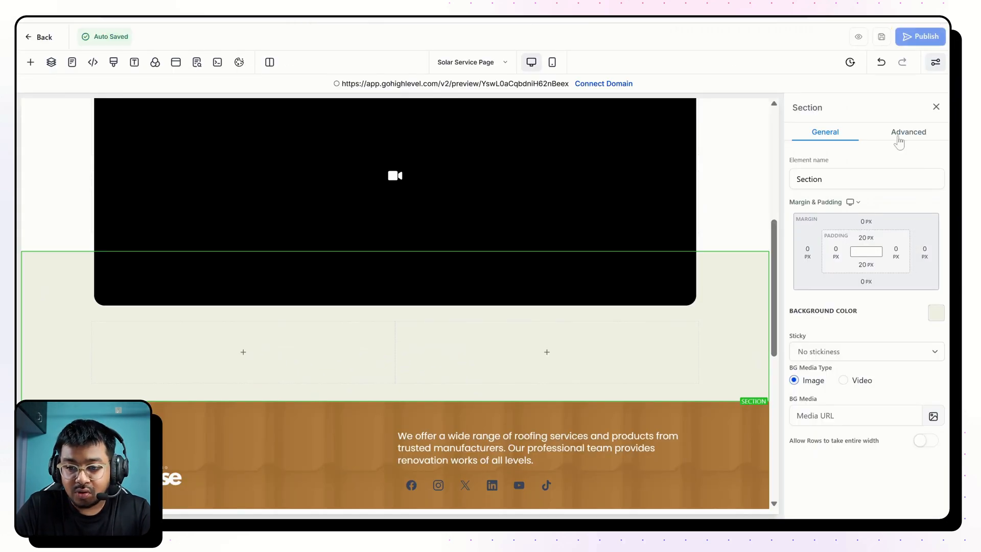
left_click(899, 140)
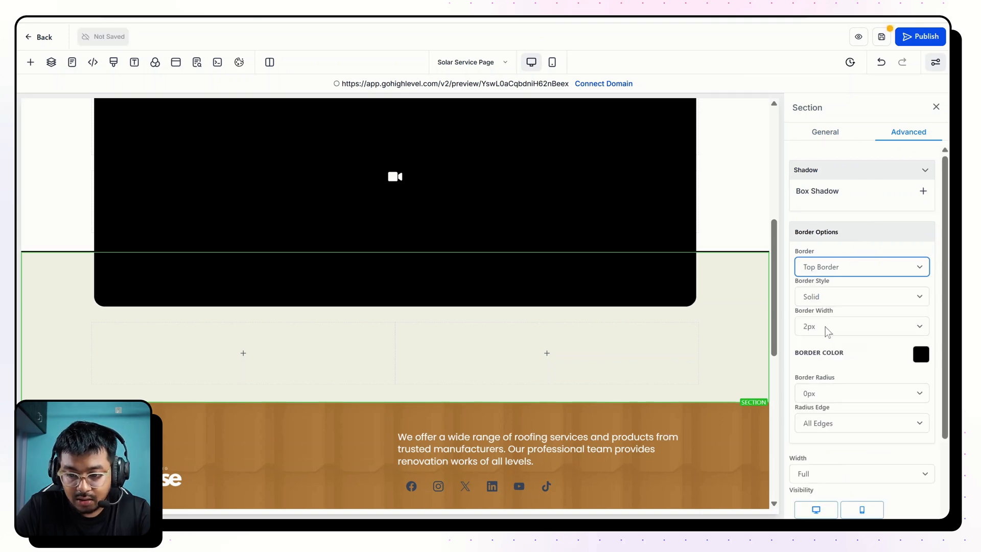
left_click(919, 354)
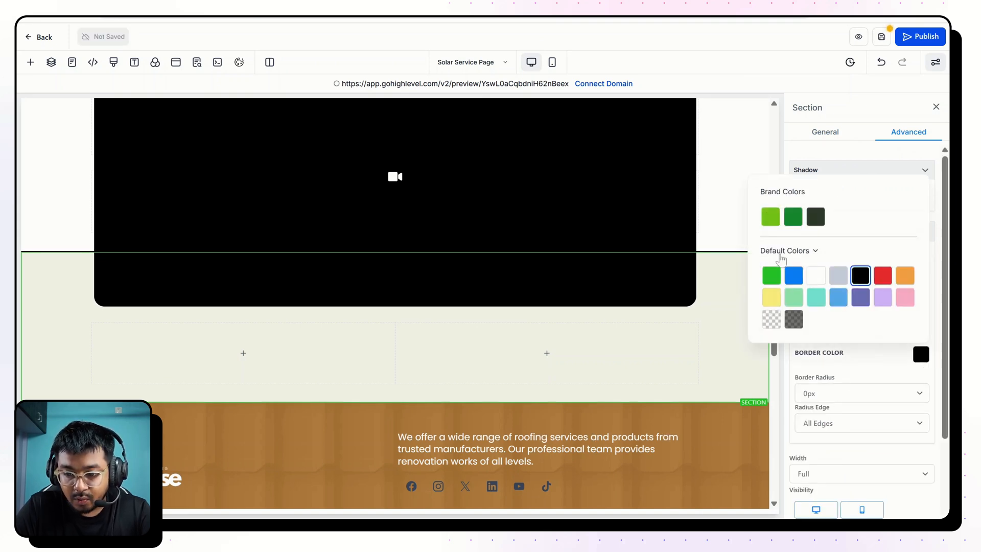
left_click(782, 251)
left_click(787, 287)
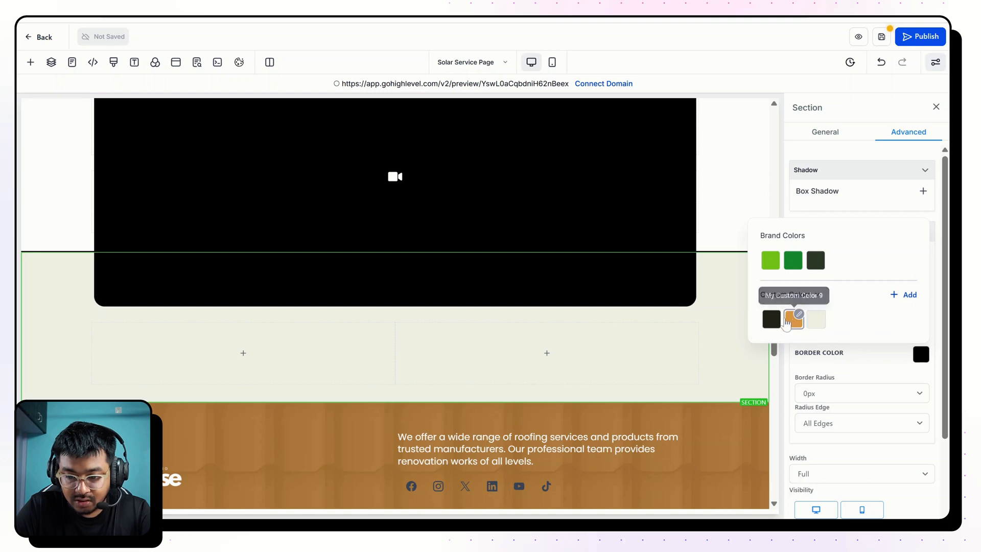
left_click(698, 341)
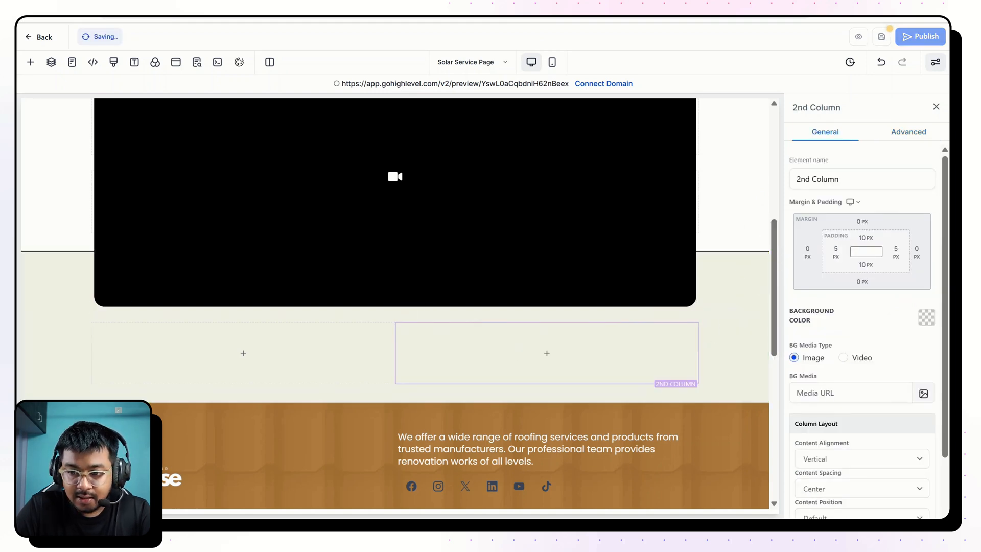
Set the beige section's border radius to 20px on all edges.
left_click(910, 133)
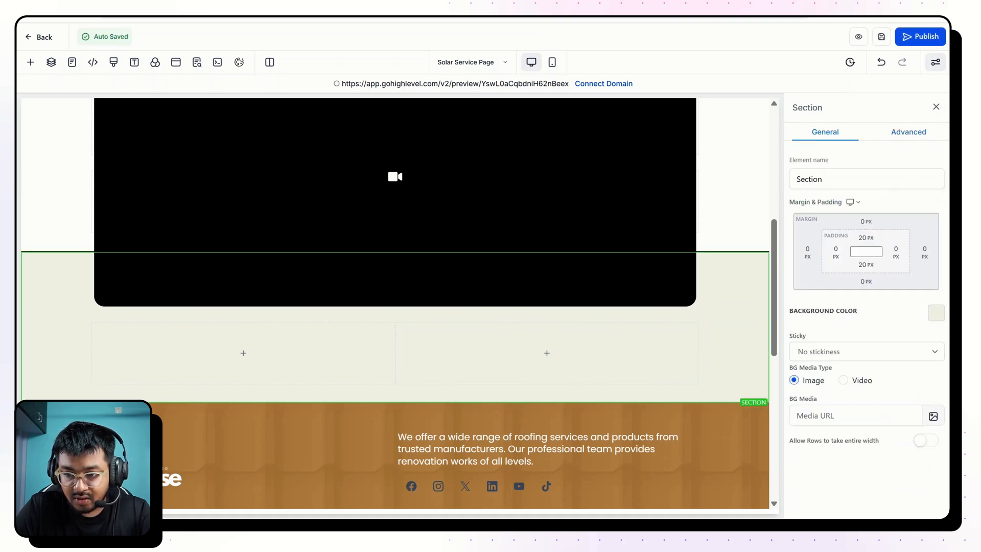
left_click(908, 131)
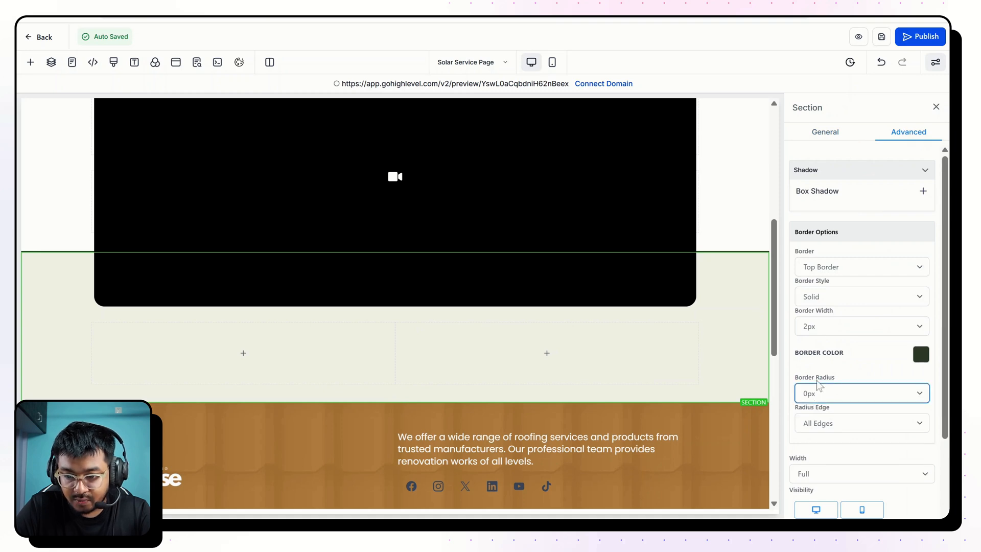
left_click(816, 294)
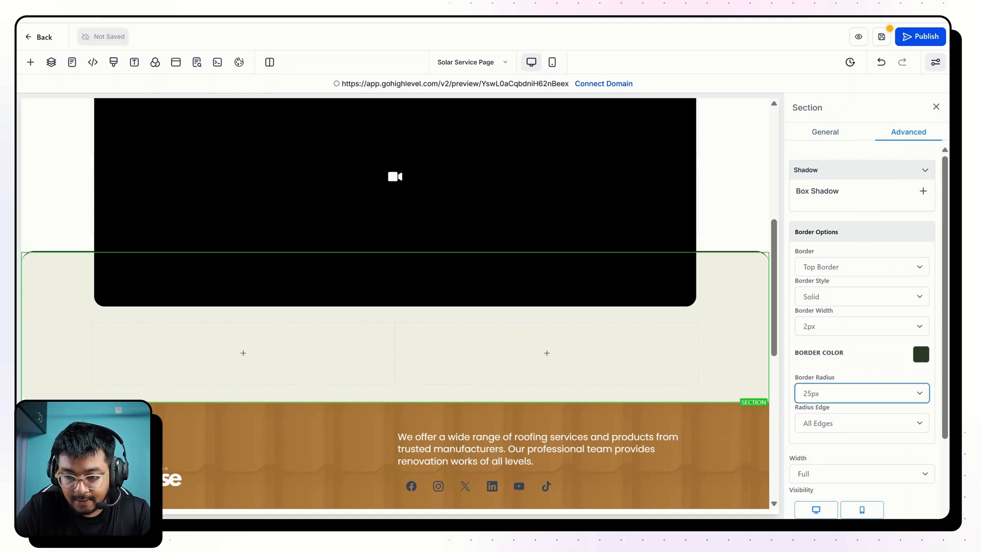
left_click(830, 276)
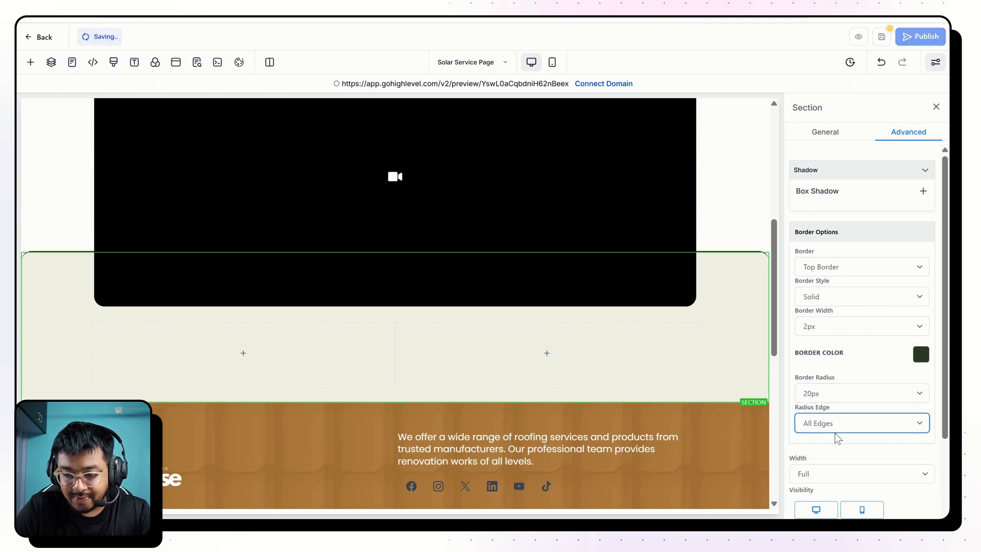
left_click(695, 351)
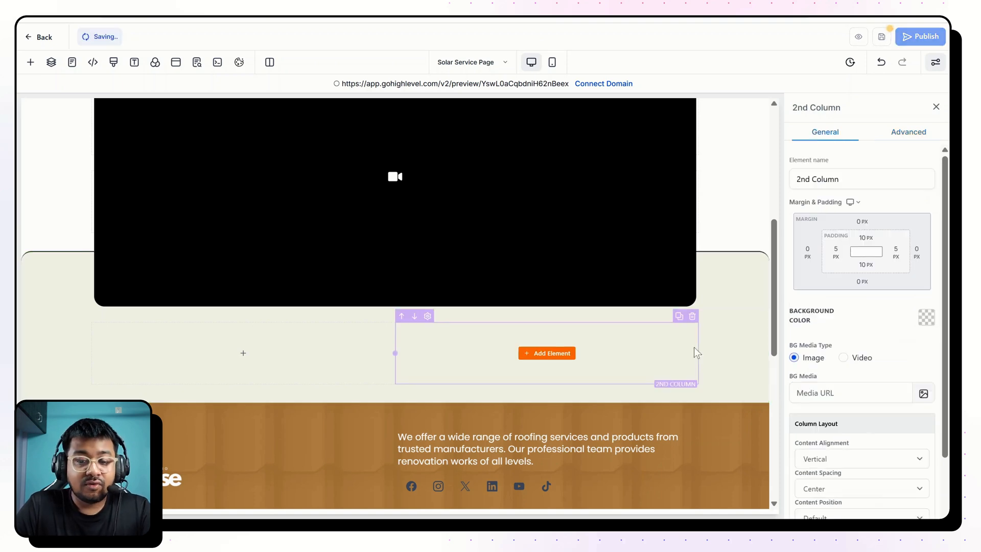
Preview the rebuilt page and compare its video placement and rounded beige section with the finished Solar Panels page.
scroll(335, 251, "up", 3)
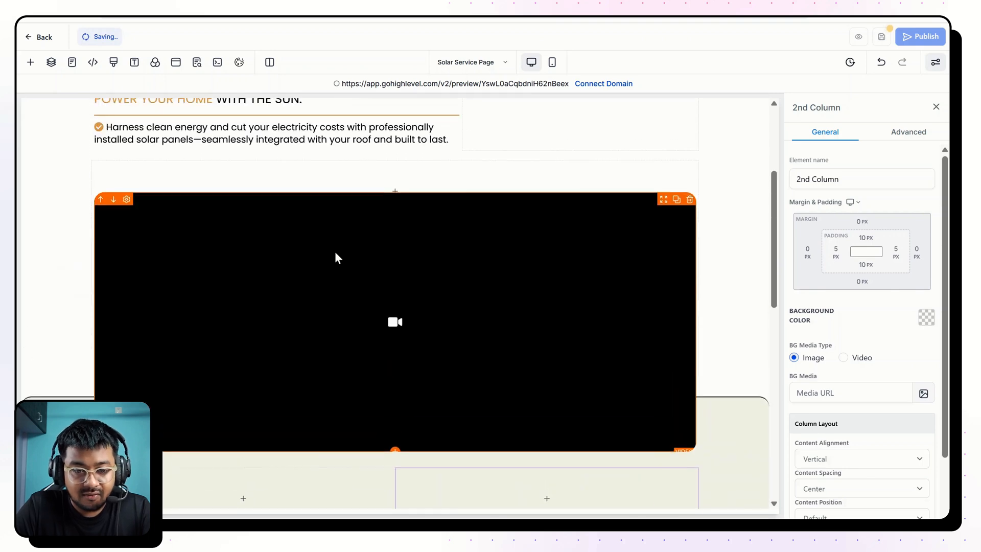
scroll(271, 365, "down", 2)
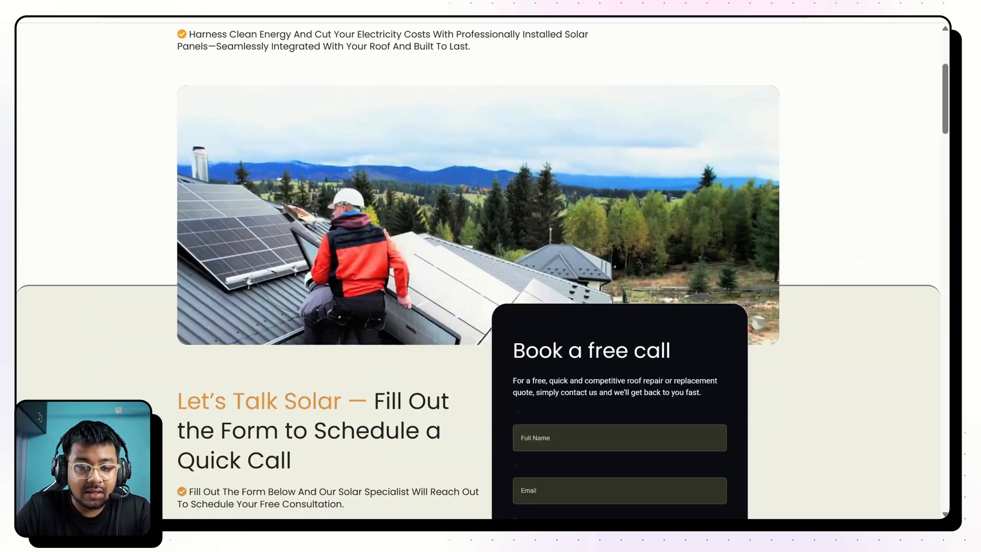
scroll(348, 198, "down", 3)
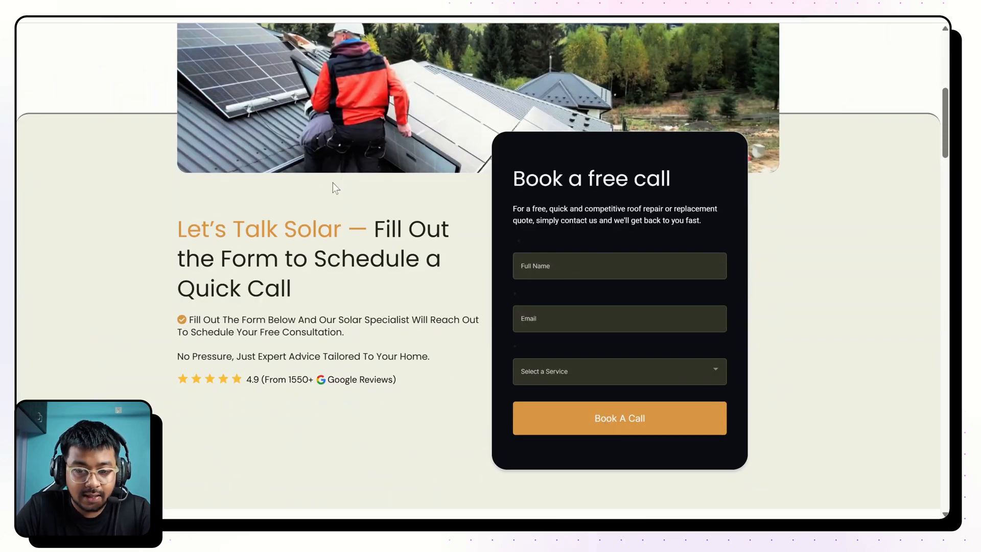
scroll(330, 168, "up", 3)
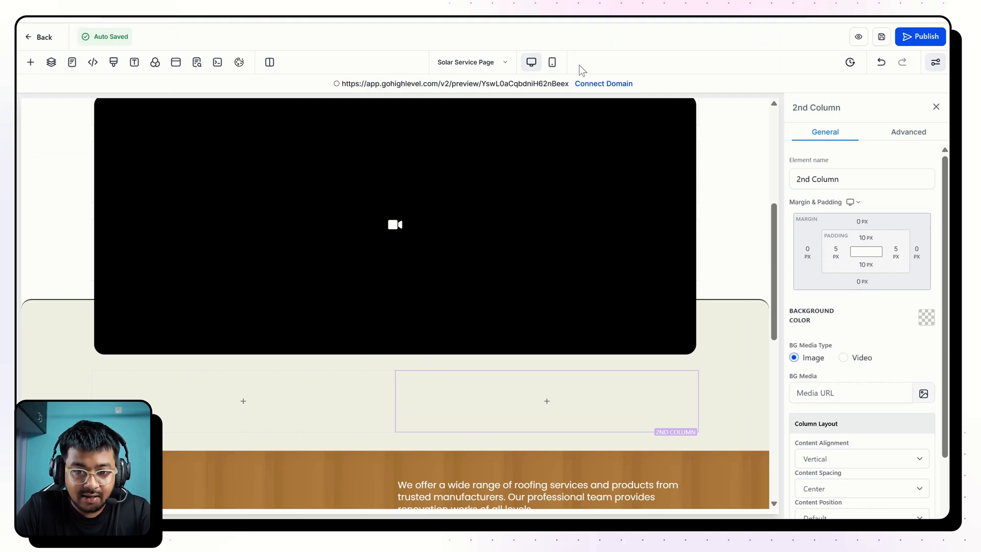
left_click(543, 88)
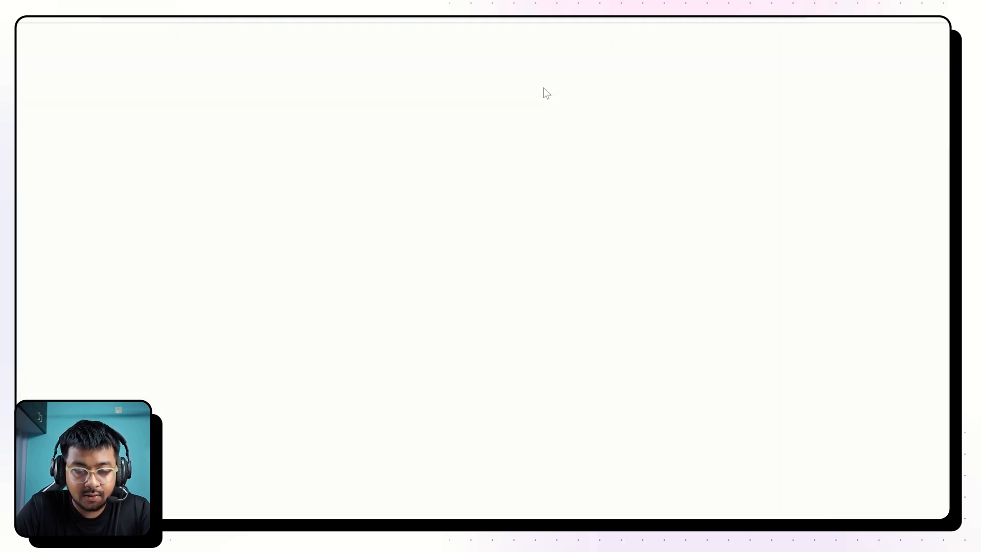
scroll(532, 168, "down", 3)
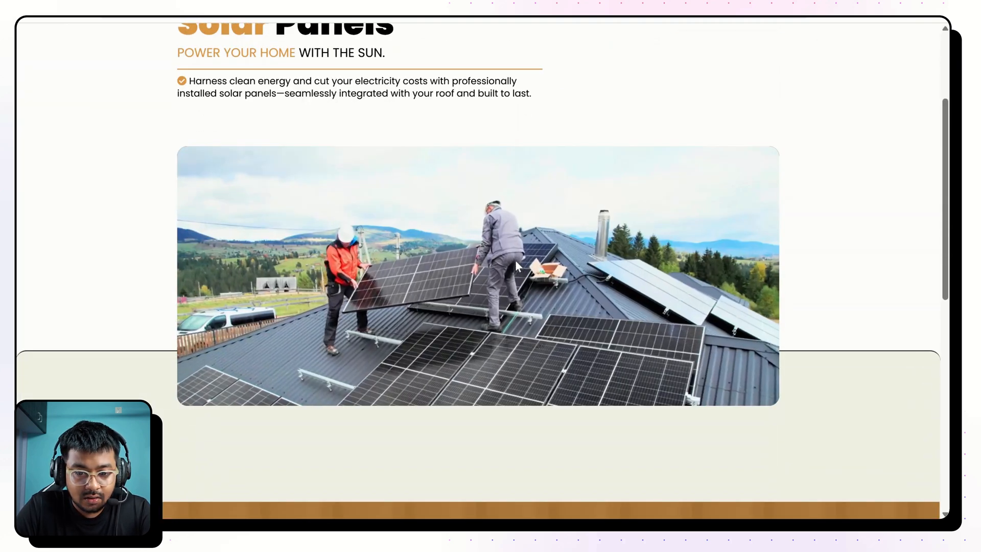
scroll(453, 250, "up", 3)
scroll(452, 250, "down", 3)
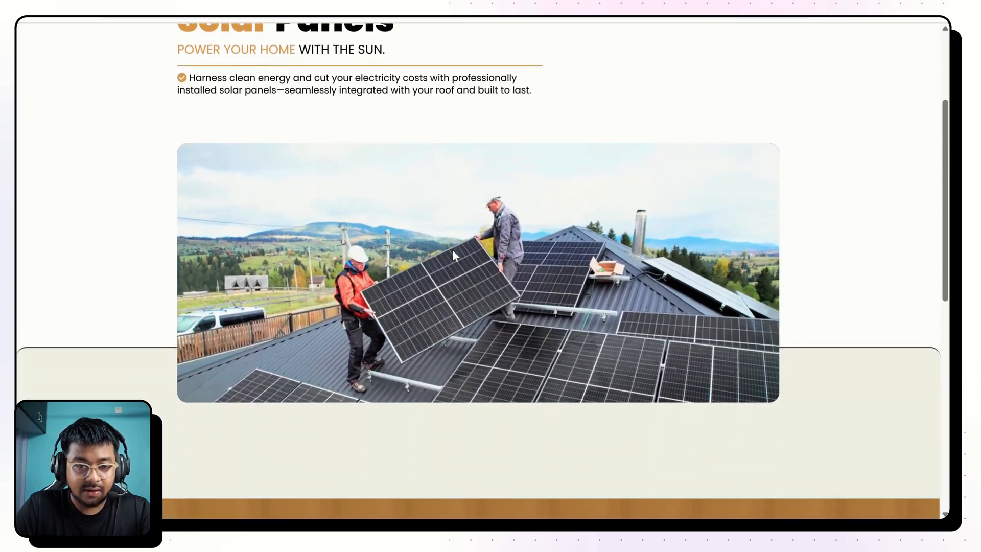
scroll(452, 251, "up", 3)
scroll(452, 251, "up", 1)
scroll(453, 251, "down", 3)
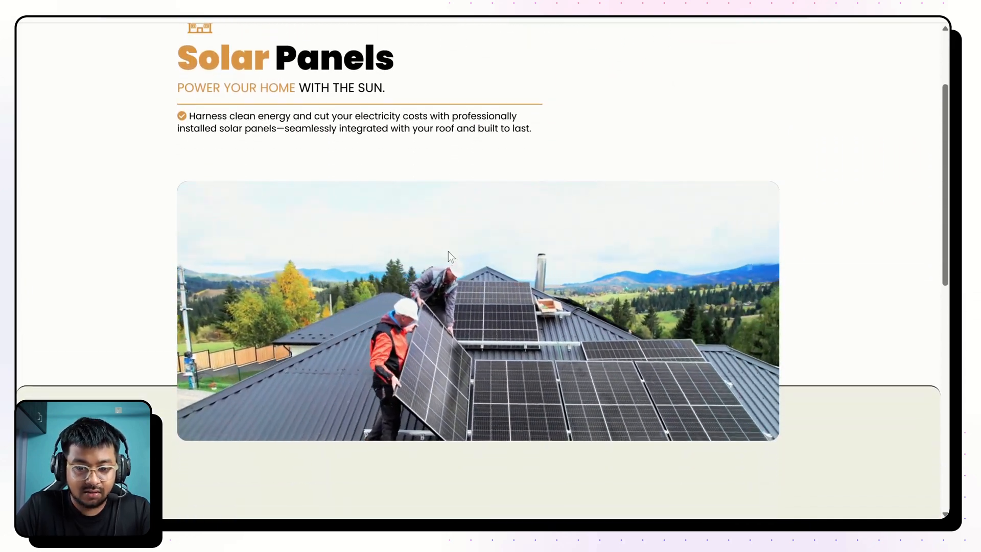
scroll(448, 252, "up", 2)
scroll(448, 251, "down", 2)
scroll(449, 251, "up", 2)
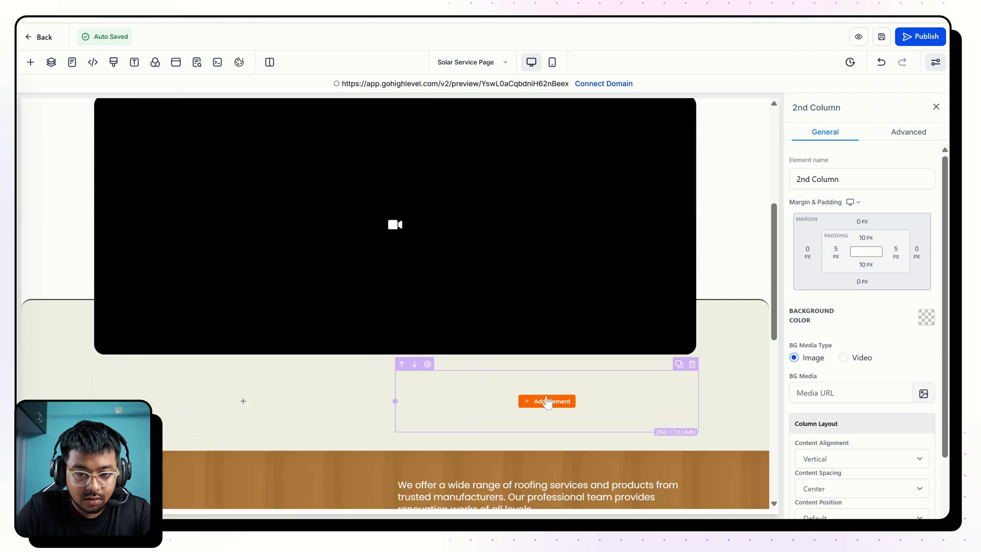
Add a Form element to the second column of the beige section below the video and assign the Solar Roofing Form to it.
left_click(547, 401)
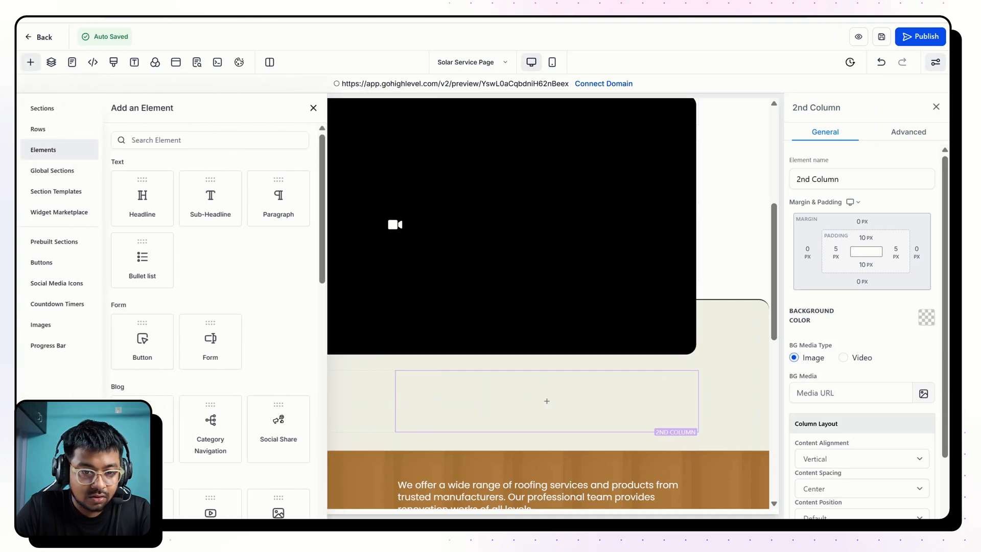
type("form")
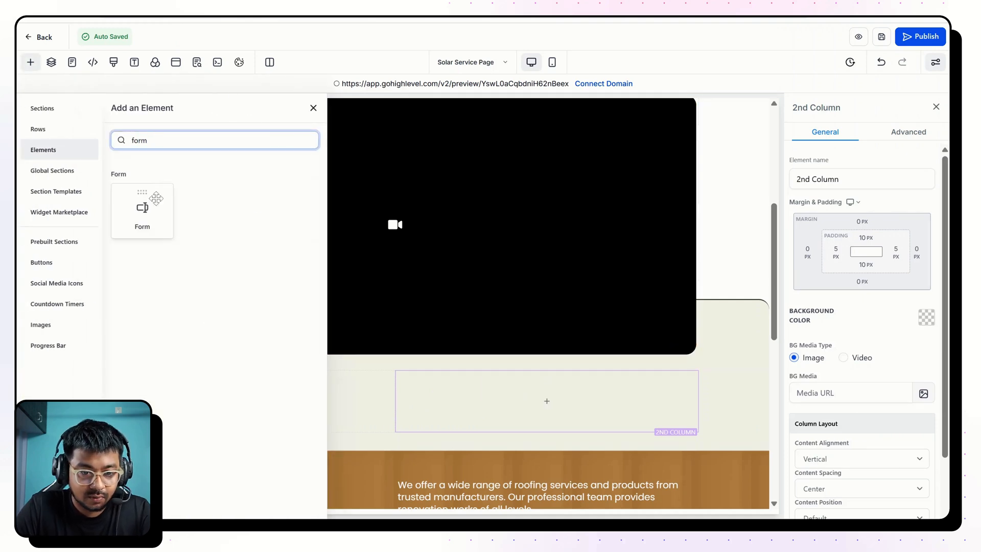
left_click_drag(142, 210, 547, 454)
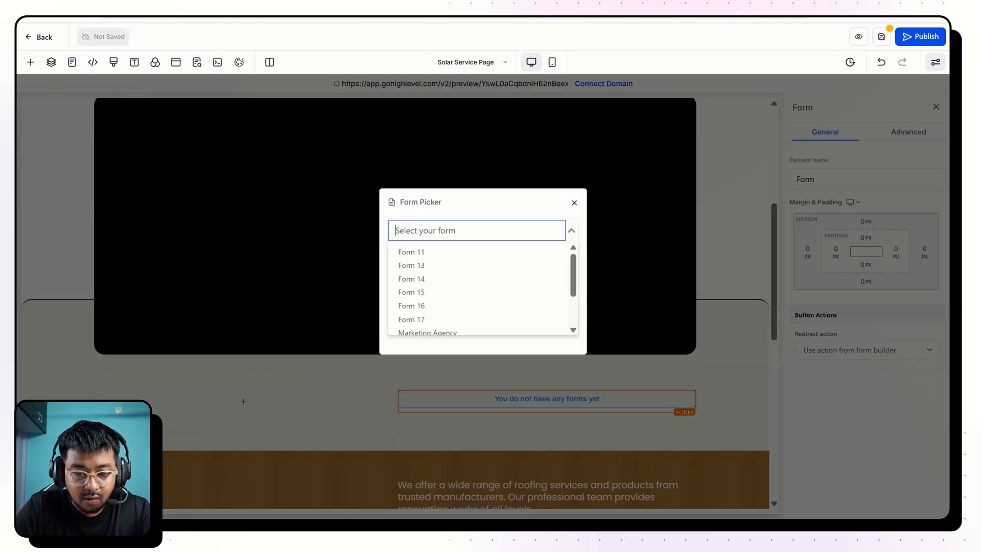
scroll(498, 306, "down", 2)
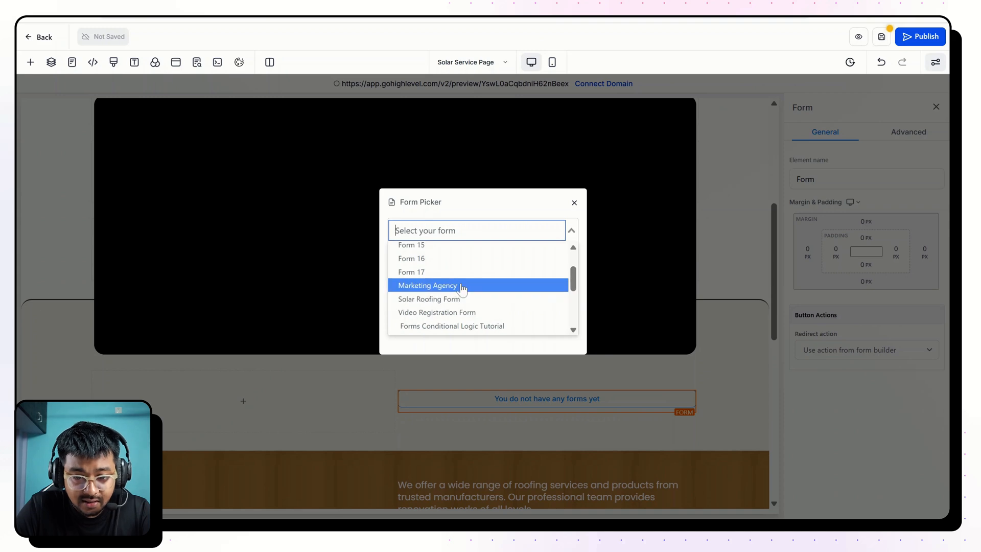
left_click(463, 299)
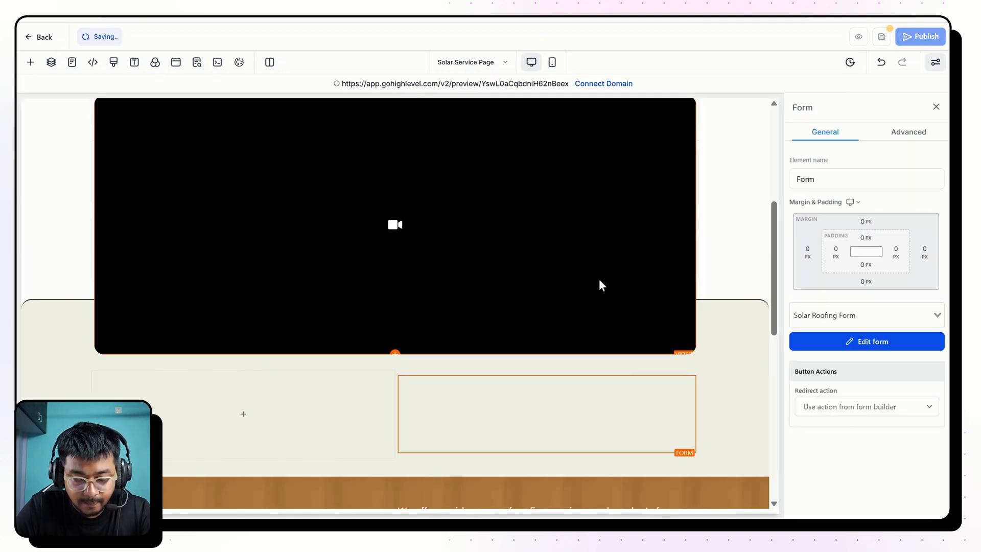
scroll(599, 279, "down", 5)
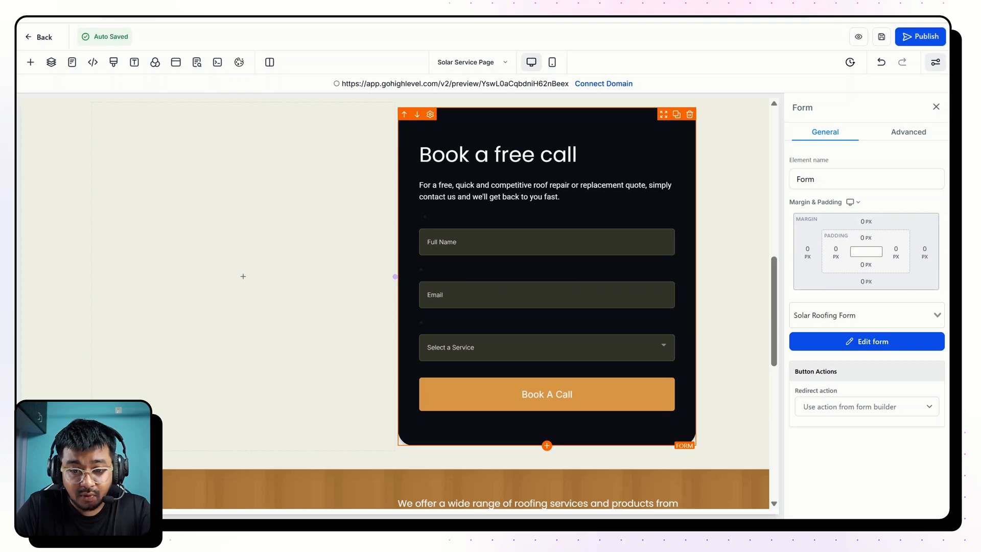
scroll(639, 366, "up", 1)
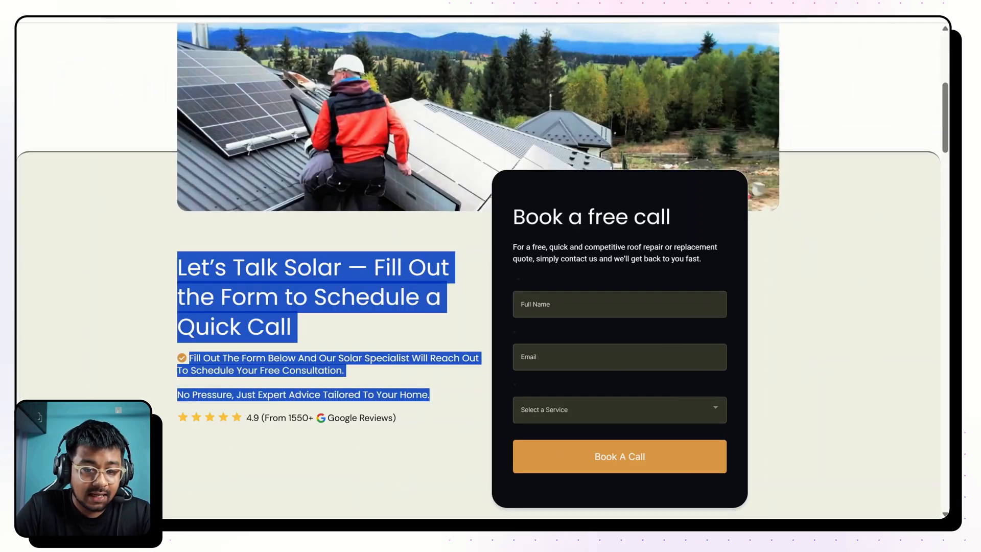
left_click(431, 395)
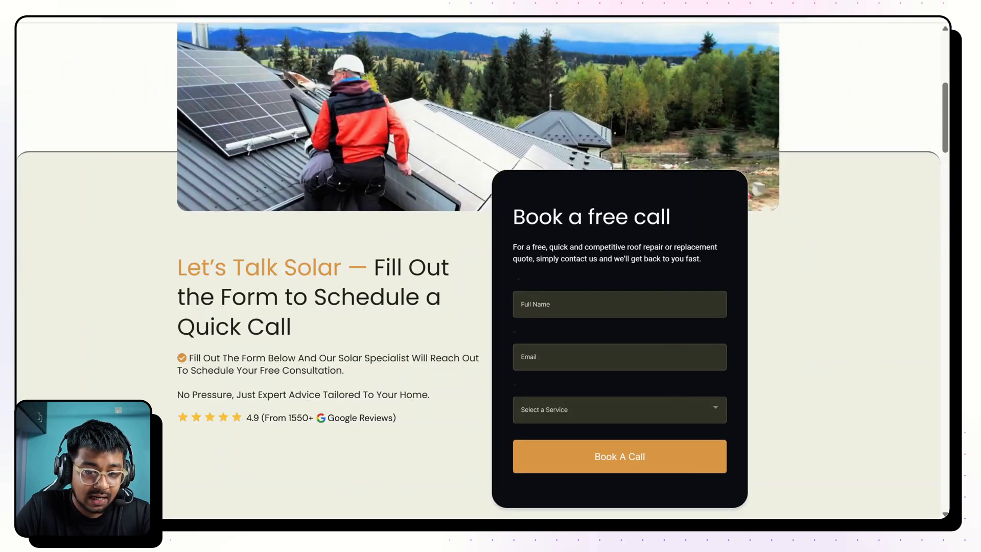
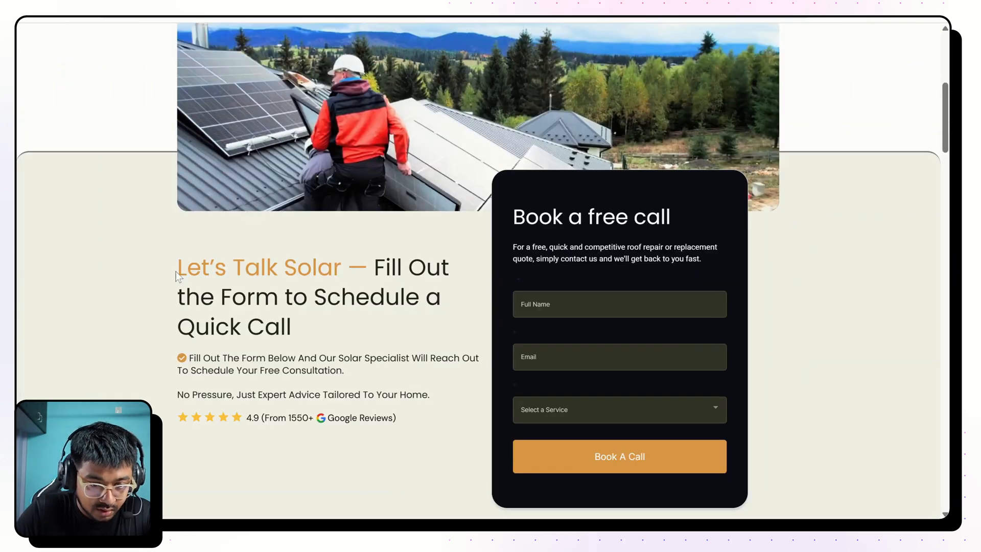
Copy the headline text "Let's Talk Solar — Fill Out the Form to Schedule a Quick Call" from the finished Solar Panels page.
left_click_drag(178, 268, 291, 327)
key("ctrl+c")
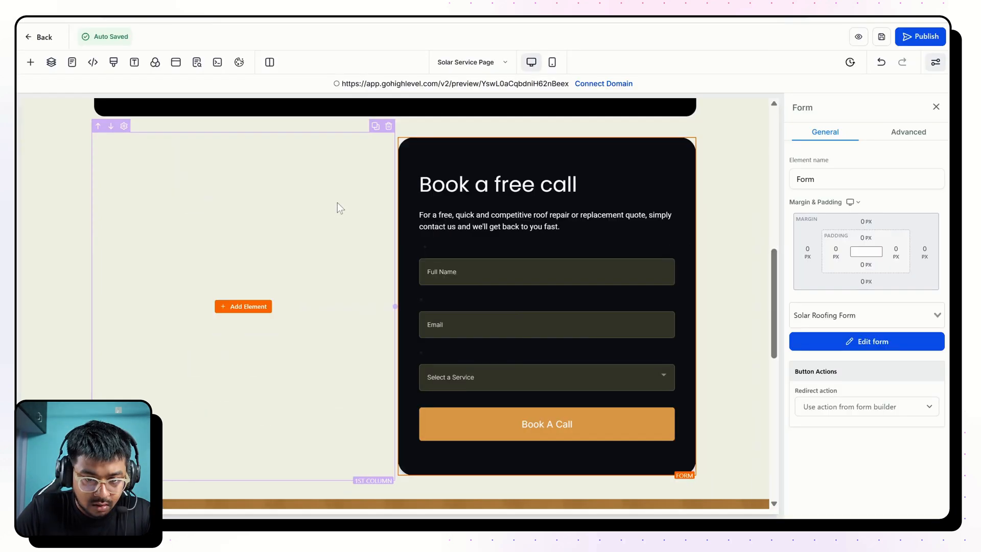
scroll(337, 202, "up", 5)
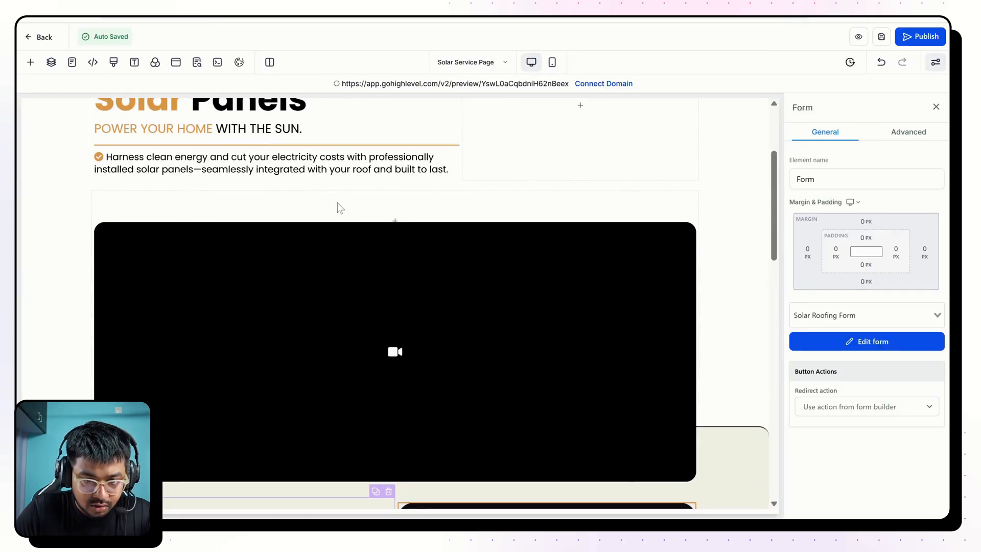
left_click(439, 175)
scroll(440, 176, "down", 2)
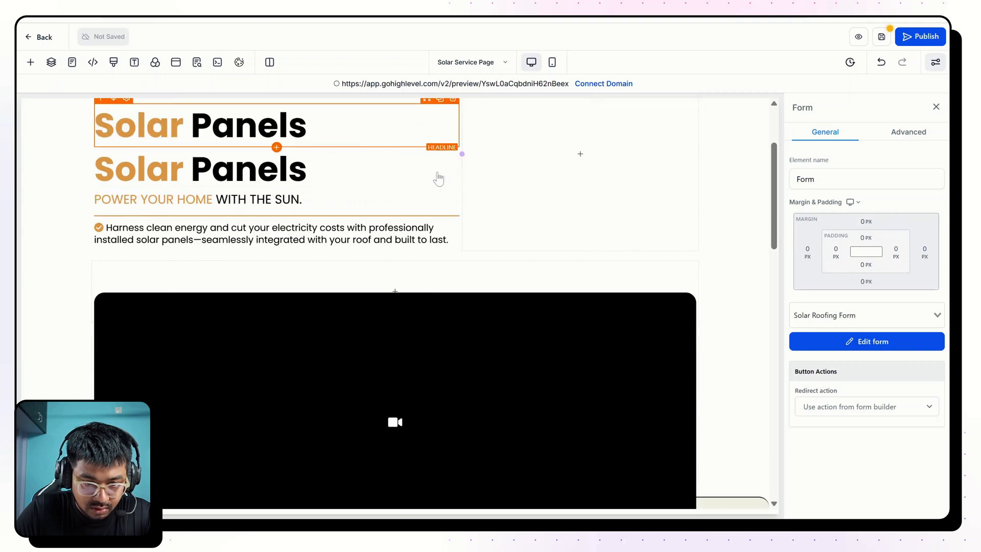
left_click_drag(426, 149, 417, 480)
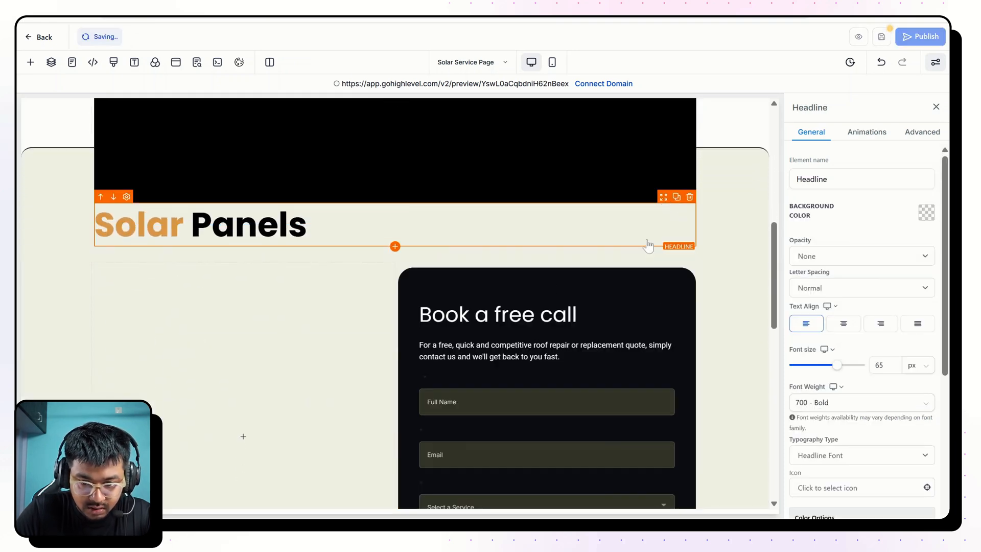
left_click(659, 199)
left_click(665, 200)
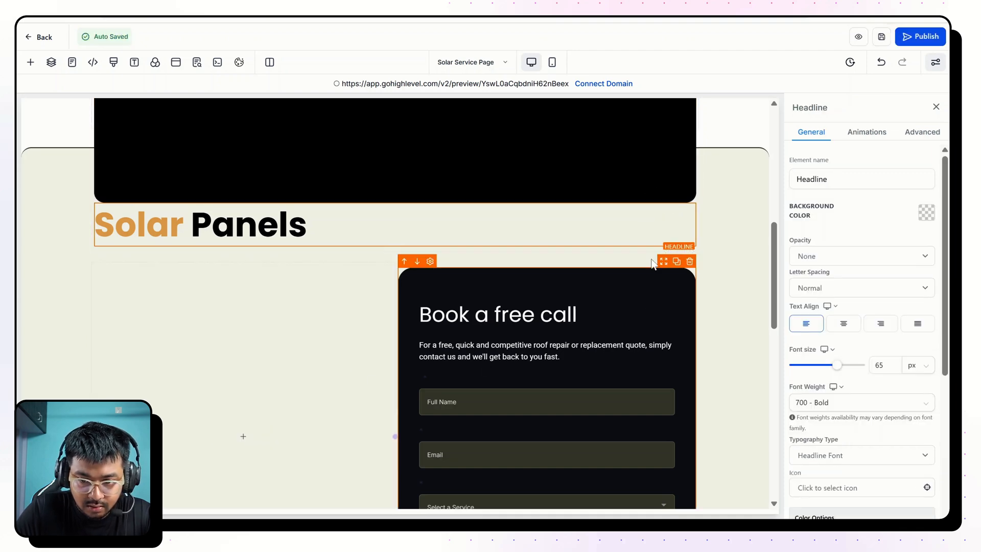
left_click(689, 198)
key("ctrl+z")
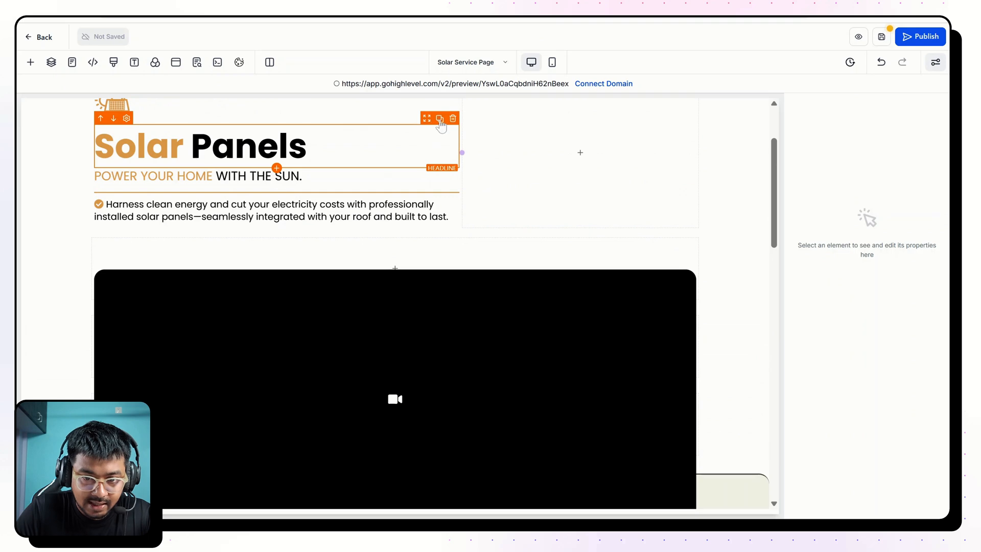
Duplicate the Solar Panels headline and move the copy into the first column of the beige section, beside the form.
left_click(440, 119)
left_click_drag(427, 119, 388, 224)
scroll(388, 223, "down", 2)
scroll(388, 223, "down", 4)
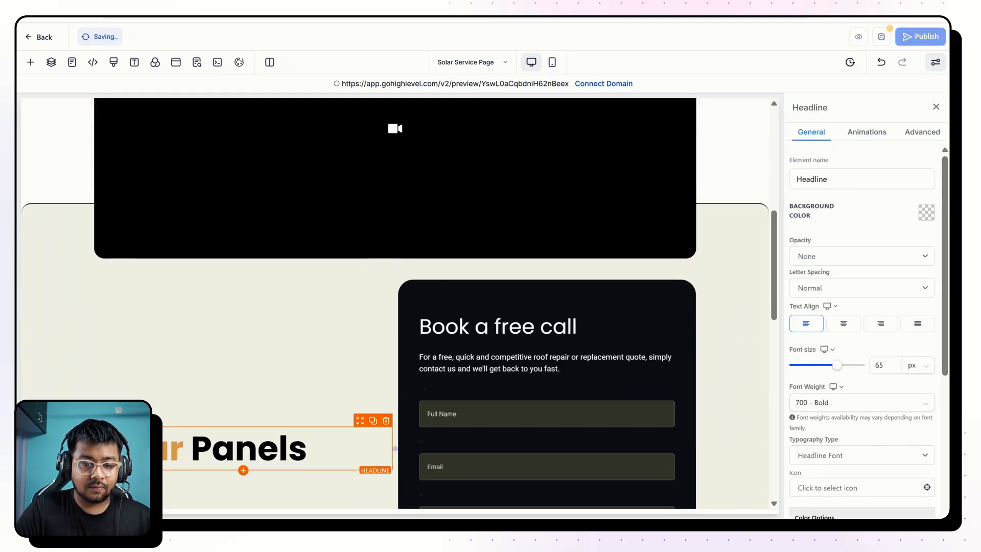
Replace the duplicated headline's text with "Let's Talk Solar — Fill Out the Form to Schedule a Quick Call".
left_click(288, 449)
key("ctrl+a")
key("ctrl+v")
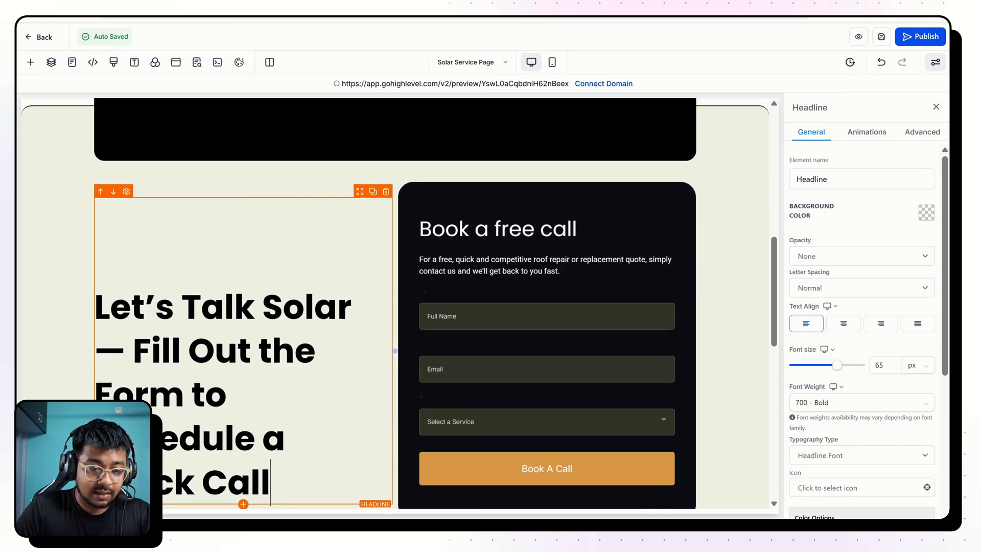
scroll(288, 448, "down", 1)
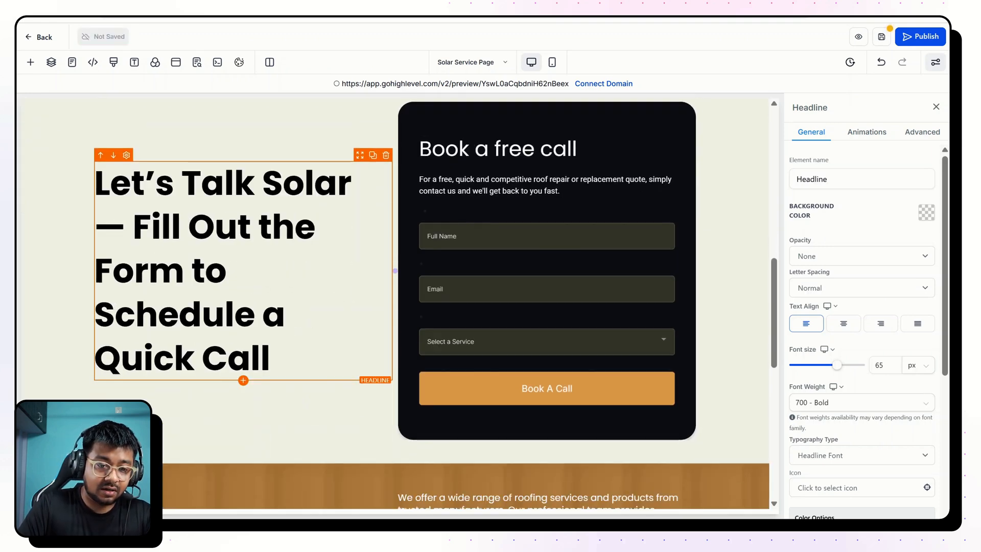
Set the Let's Talk Solar headline's font weight to 400 - Normal and its font size to 46 px.
key("ctrl+a")
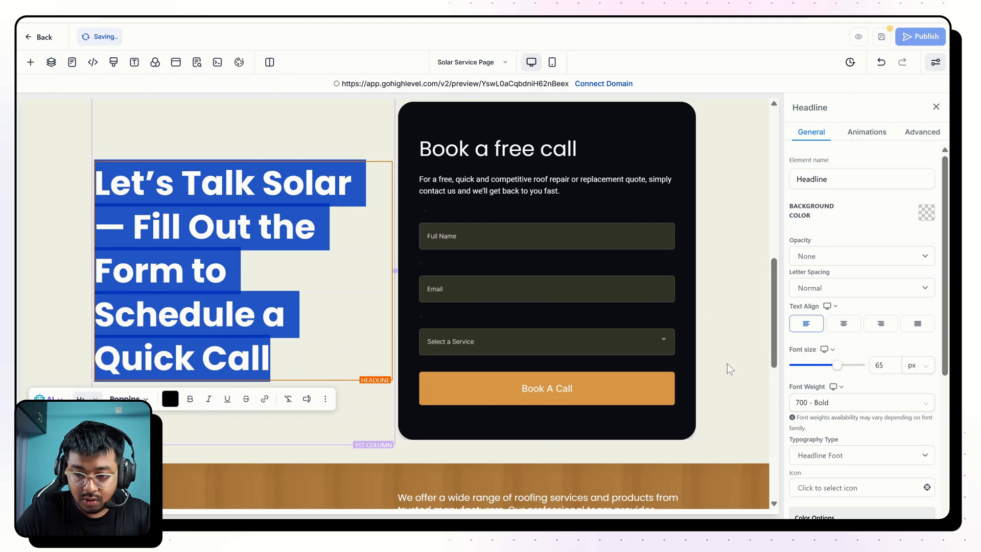
left_click(813, 405)
left_click(814, 403)
left_click(823, 321)
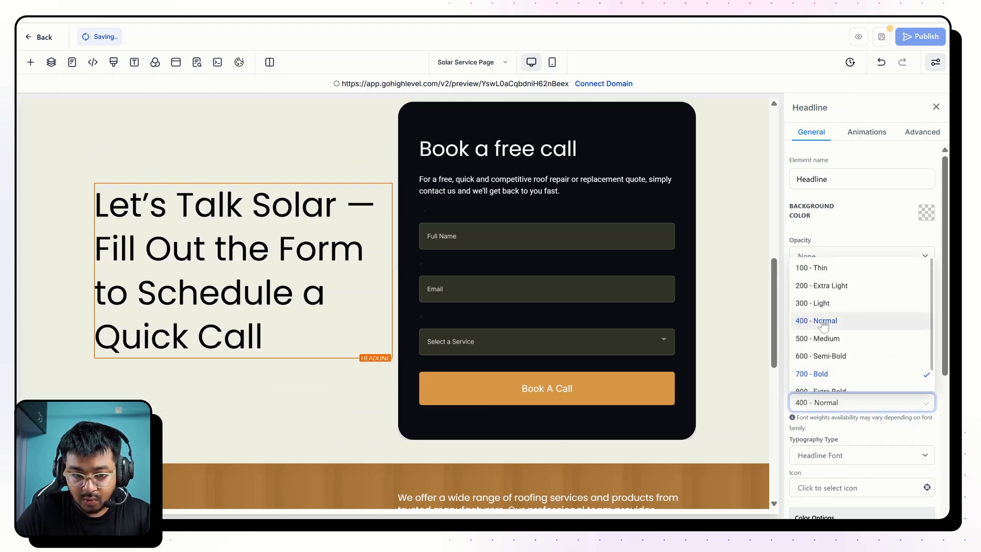
double_click(879, 364)
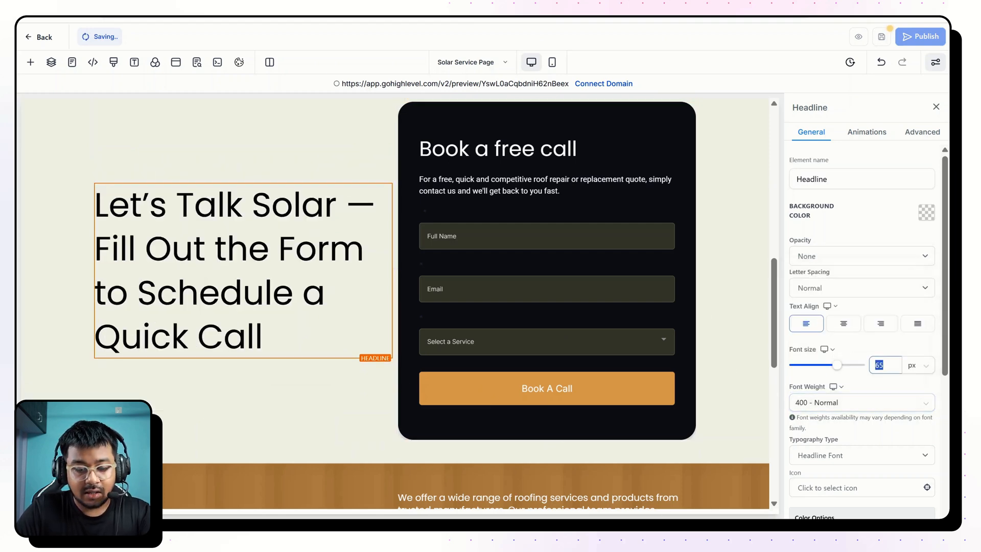
type("52")
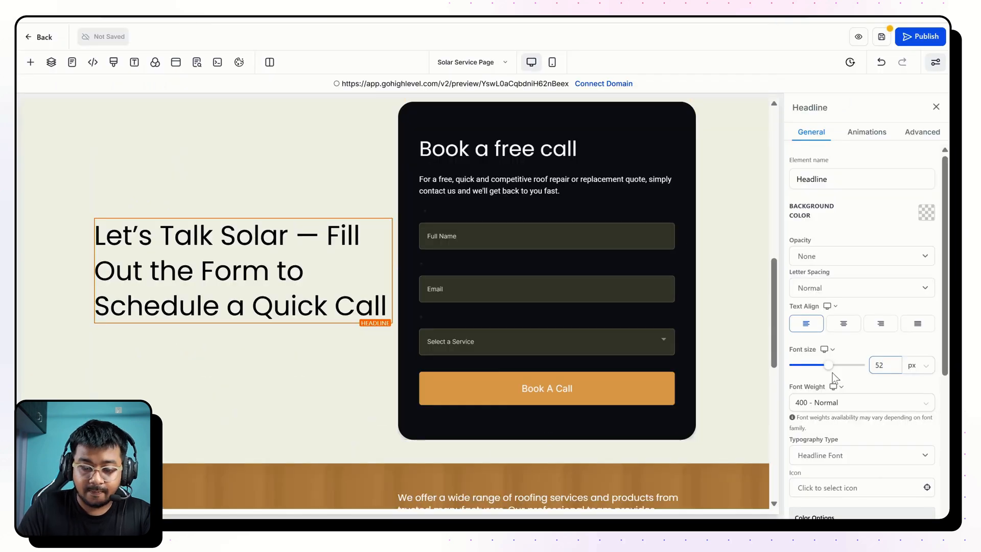
key("BackSpace")
key("BackSpace")
type("46")
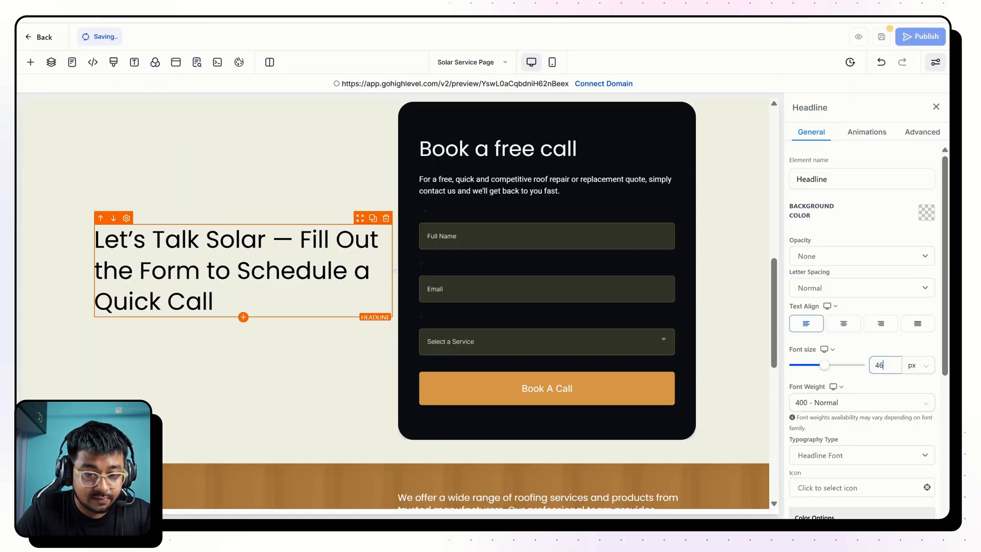
End the headline with an exclamation mark and color the words "Let's Talk Solar —" in the custom orange.
type("!")
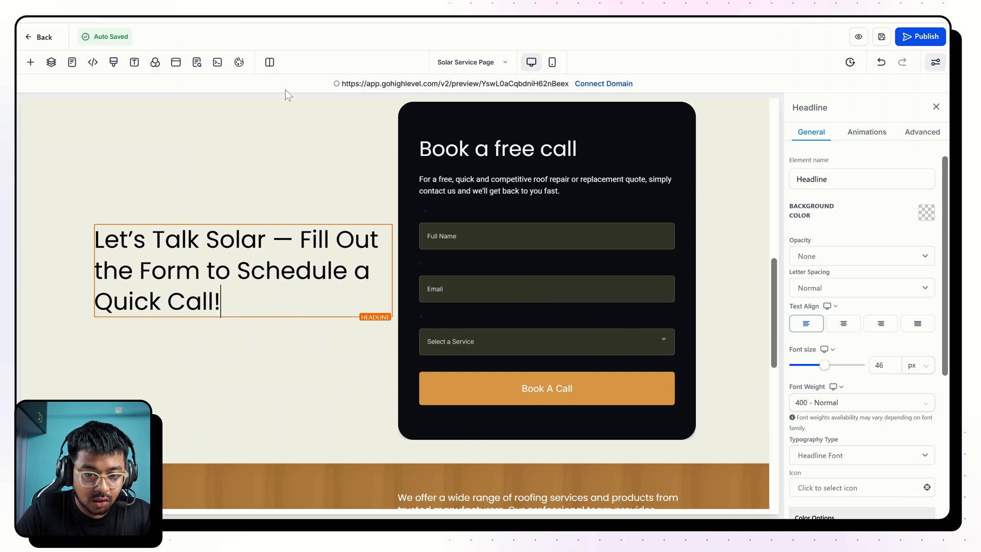
left_click_drag(300, 242, 86, 256)
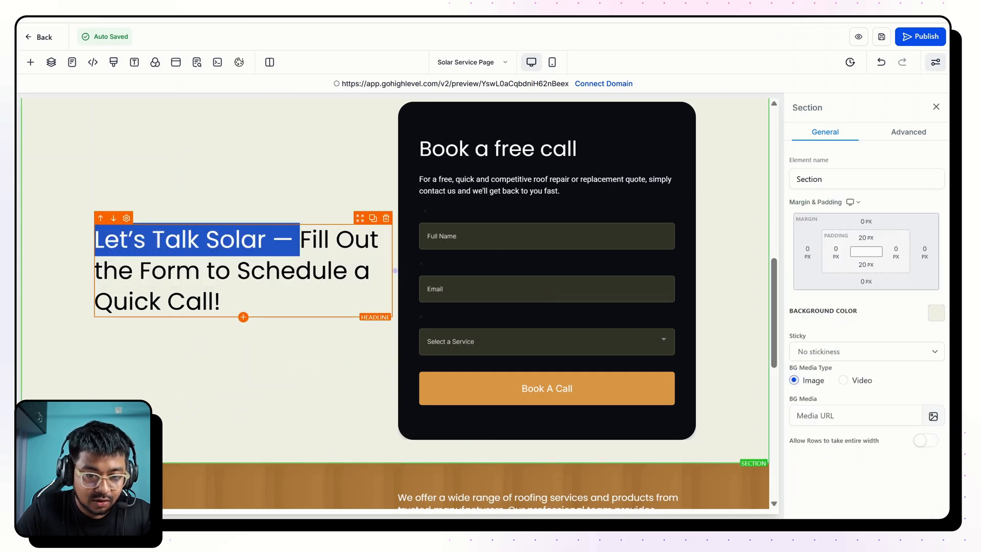
double_click(307, 240)
left_click_drag(307, 240, 219, 240)
left_click(219, 241)
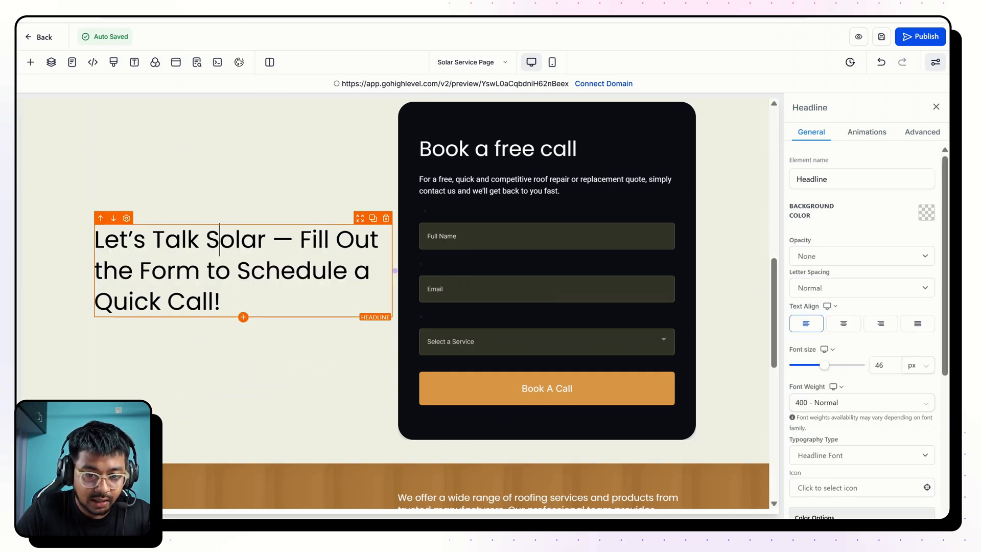
left_click_drag(293, 240, 95, 240)
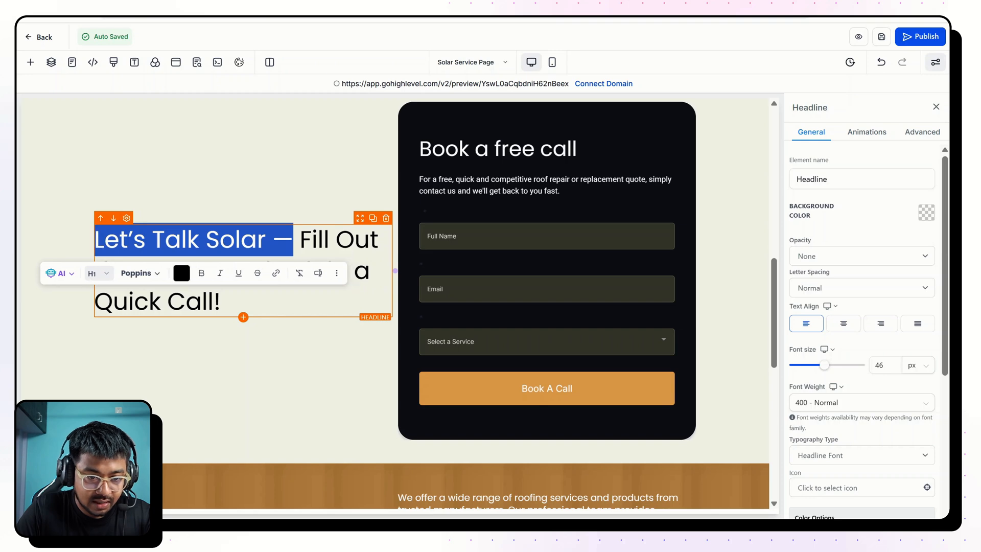
left_click(182, 274)
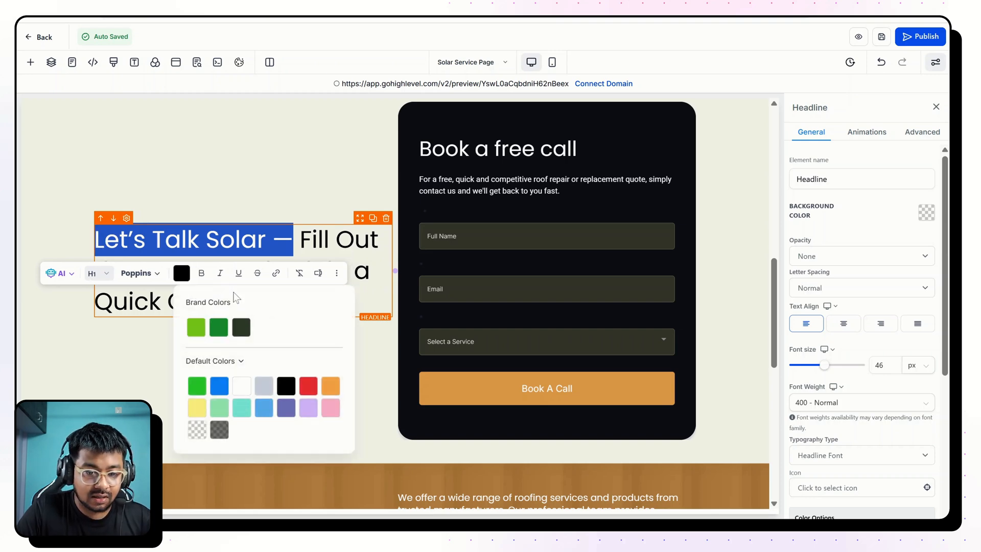
left_click(214, 361)
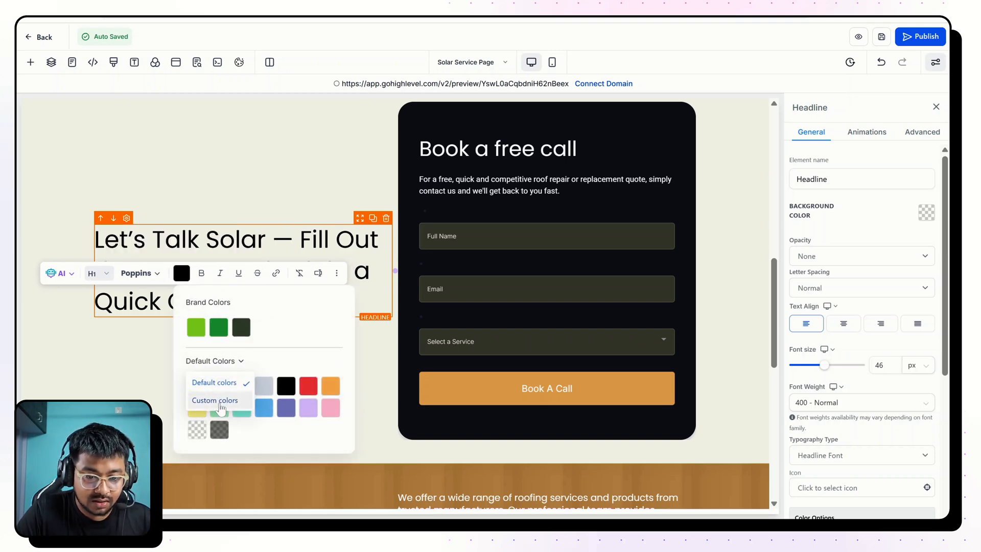
left_click(220, 402)
left_click(219, 383)
left_click(117, 335)
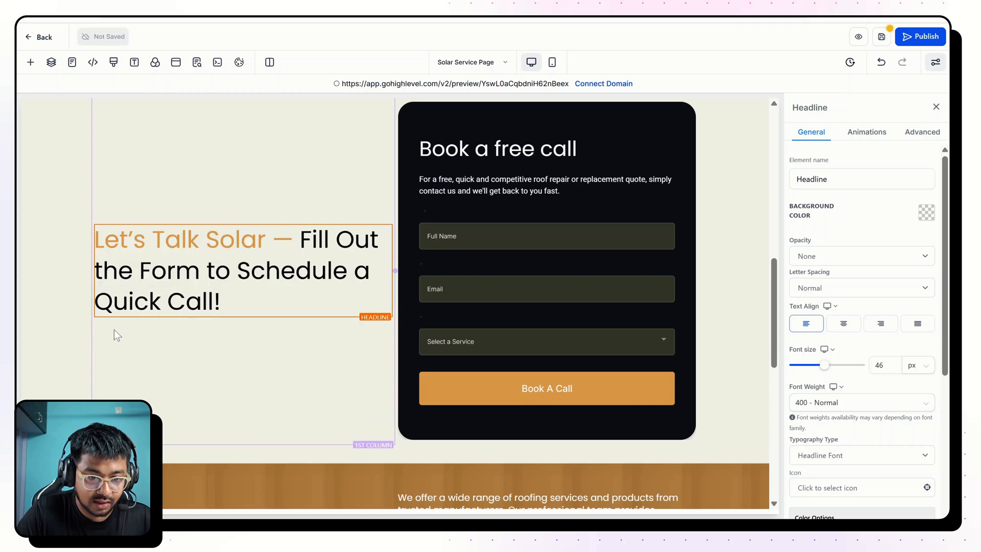
Set the content spacing of the beige section's first column to Left in its column layout.
left_click(117, 336)
scroll(356, 206, "up", 1)
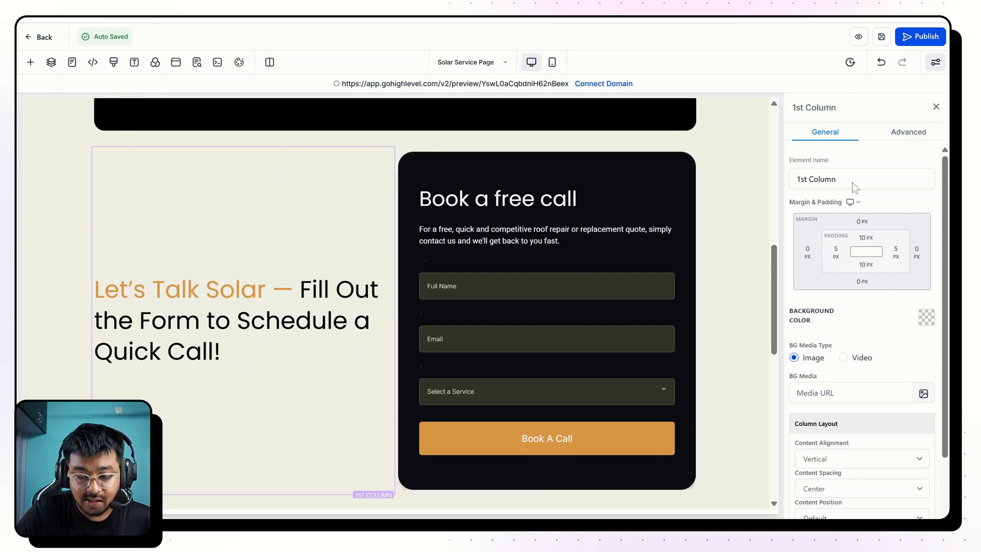
scroll(852, 182, "down", 2)
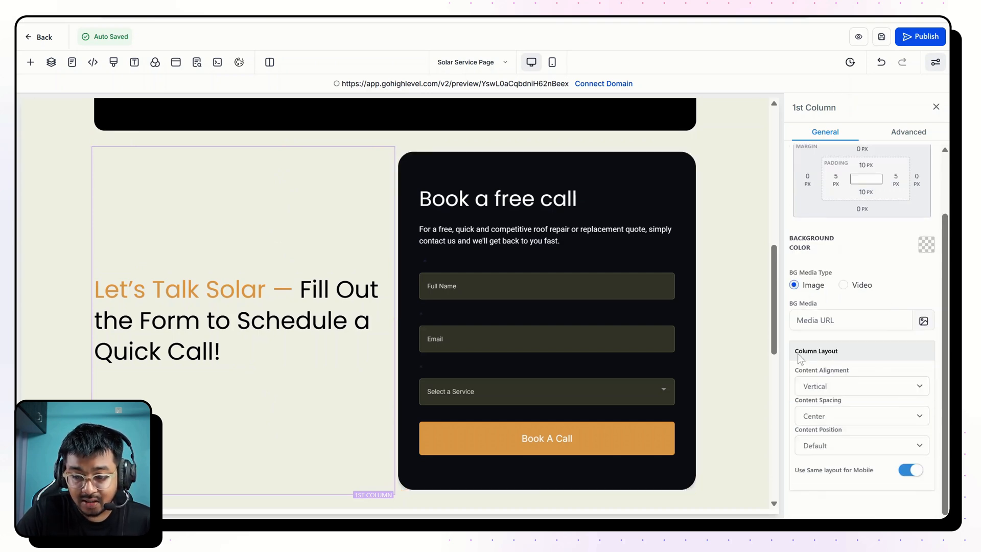
left_click_drag(799, 353, 875, 354)
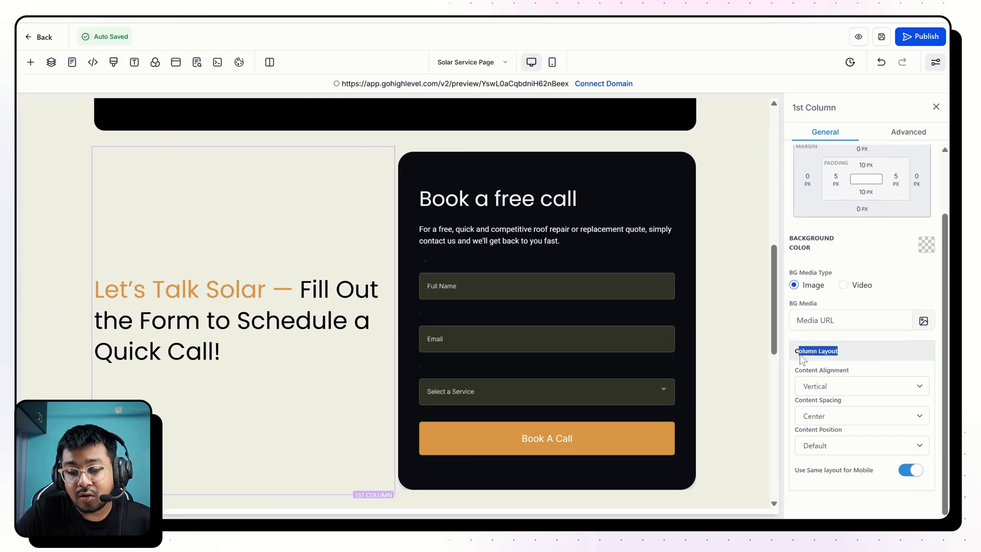
left_click(738, 356)
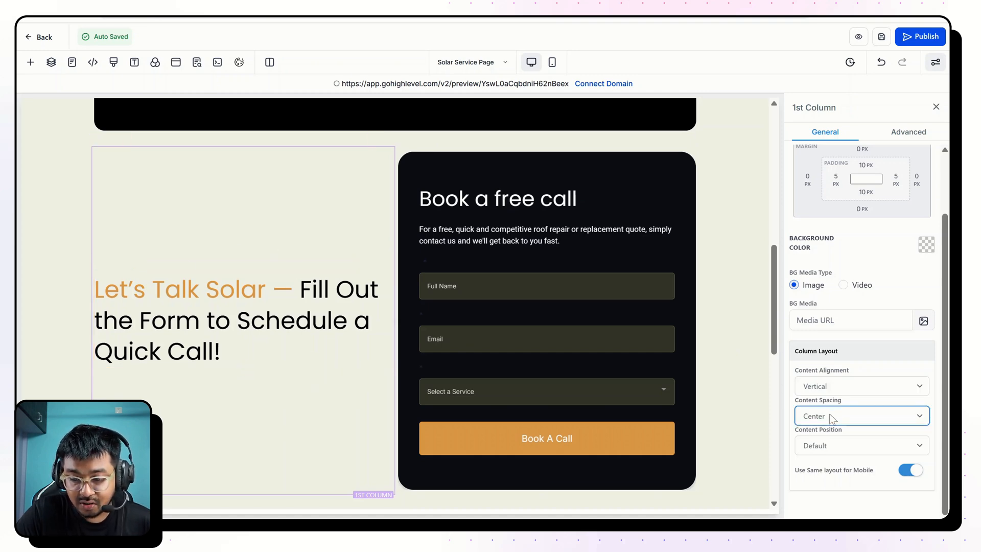
left_click(823, 444)
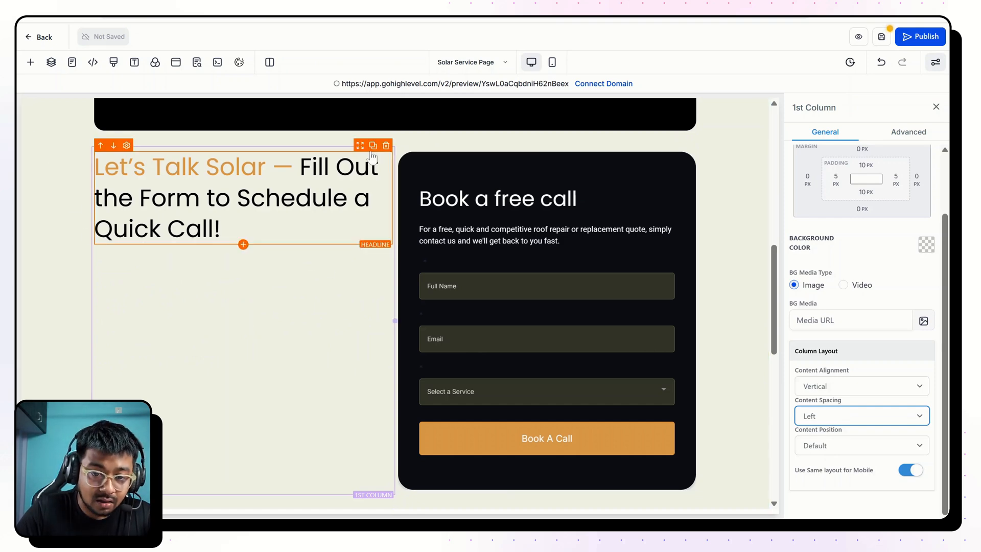
Copy the paragraph text below the Let's Talk Solar headline on the finished Solar Panels page.
left_click(372, 147)
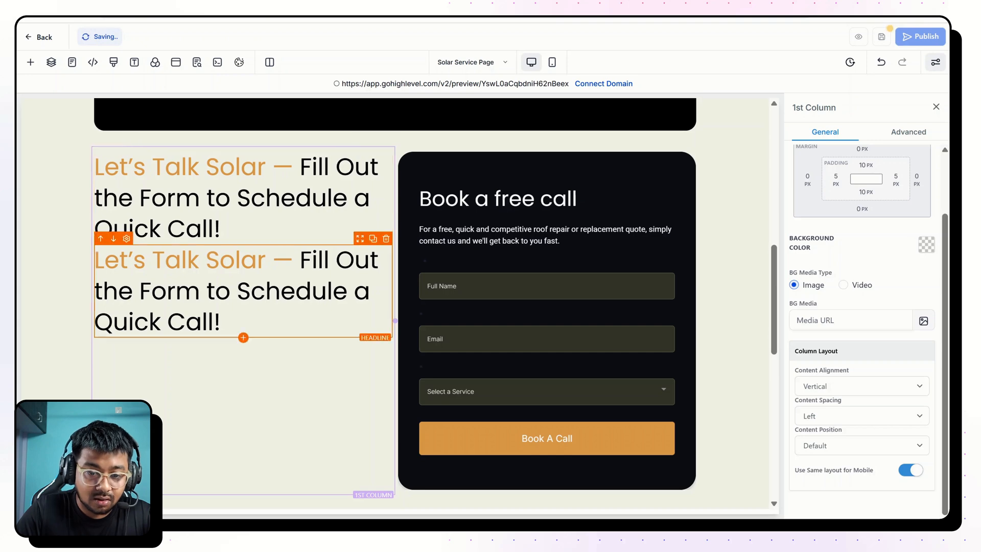
left_click(386, 239)
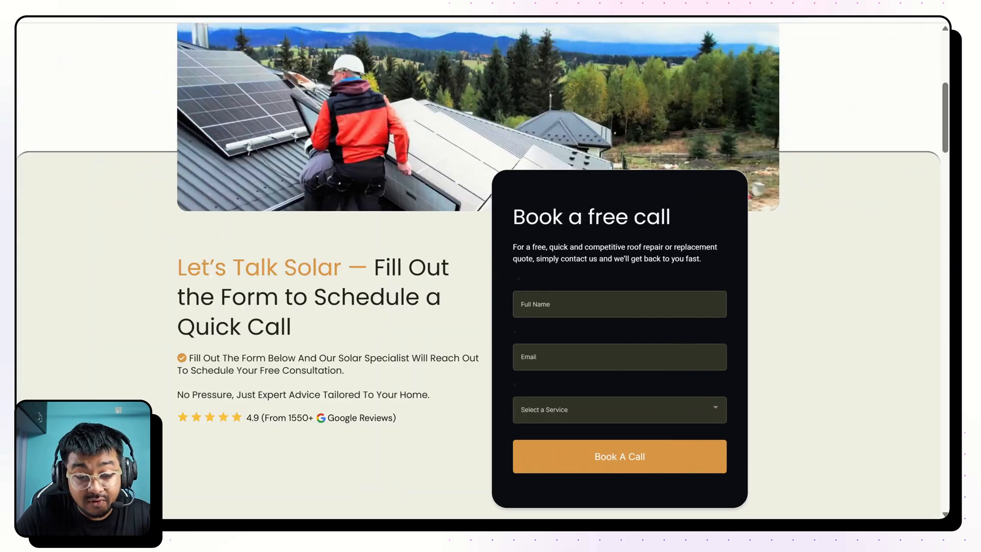
left_click_drag(190, 363, 429, 384)
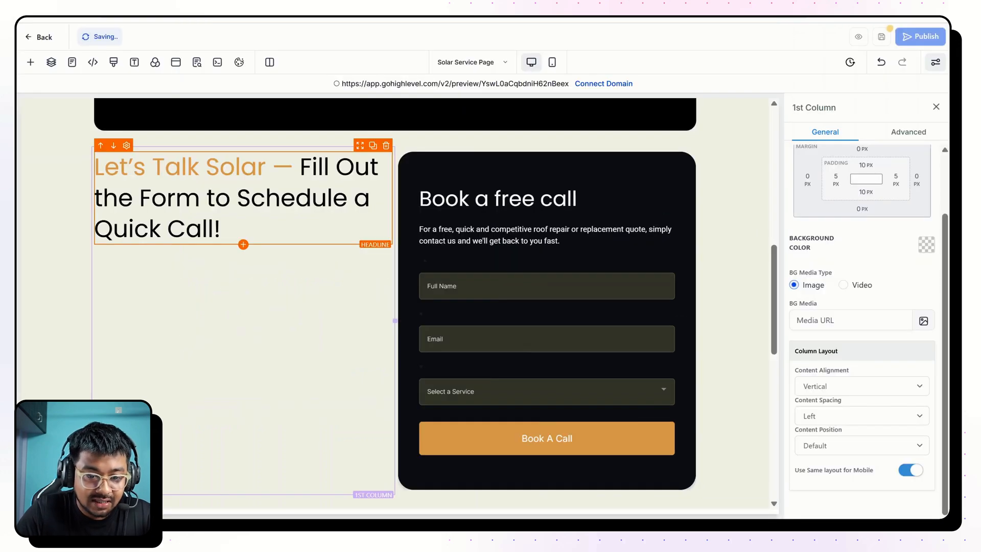
scroll(393, 306, "up", 8)
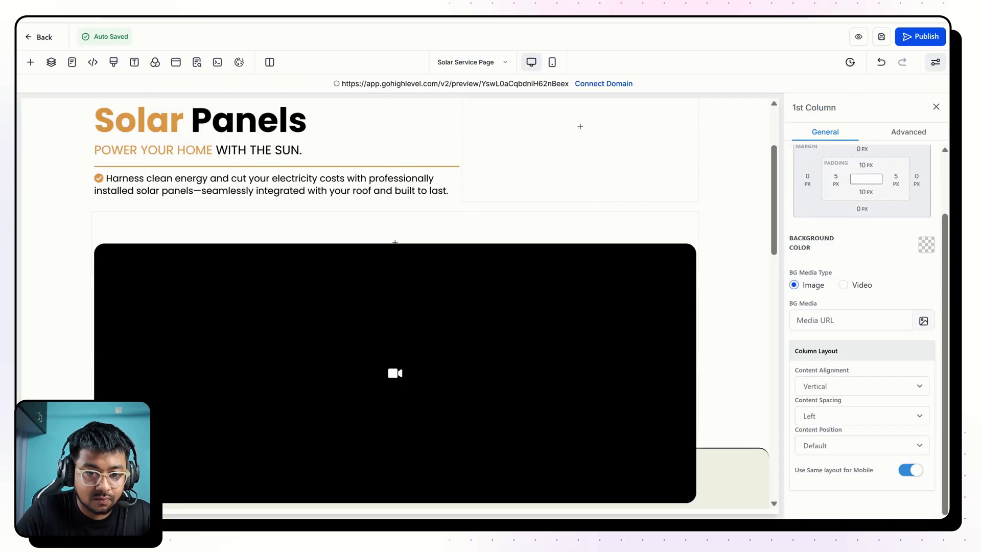
Duplicate the "Harness clean energy" sub headline and place the copy below the Let's Talk Solar headline in the beige section.
scroll(403, 102, "down", 2)
scroll(403, 102, "up", 1)
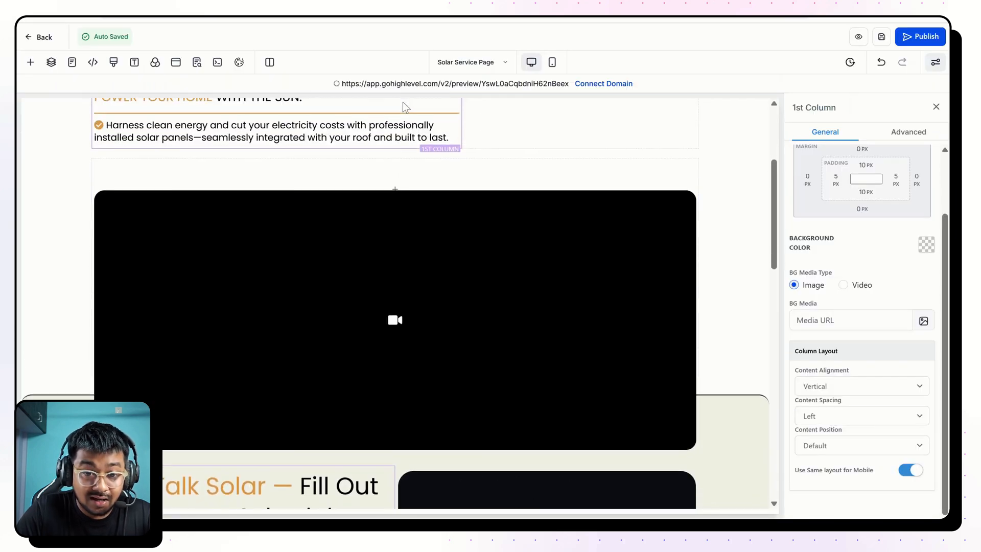
left_click(440, 118)
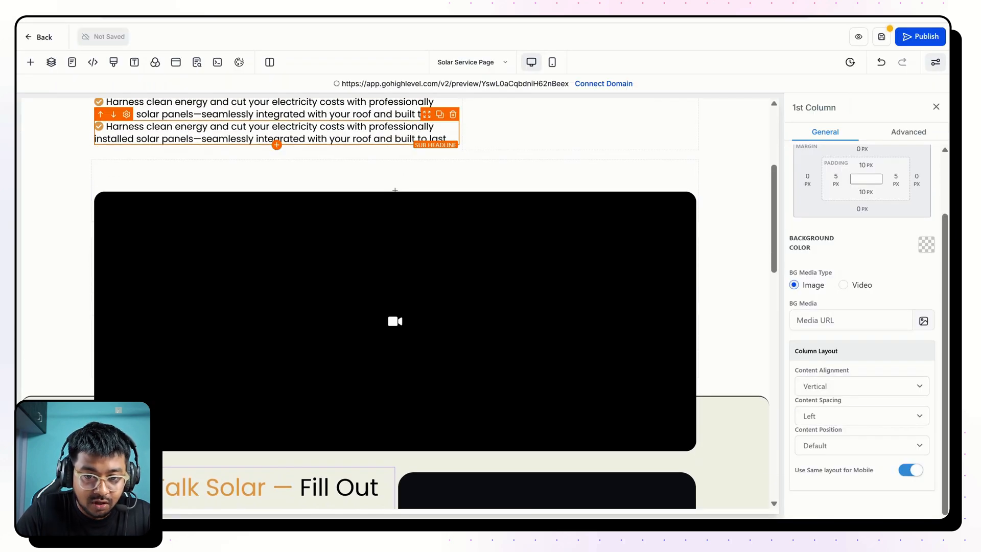
left_click_drag(425, 131, 339, 495)
scroll(334, 393, "down", 3)
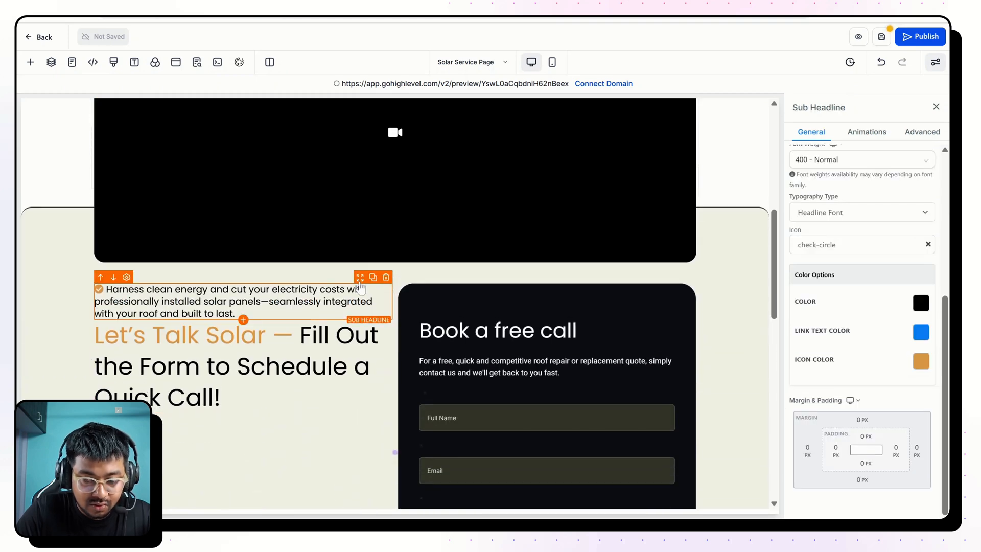
left_click_drag(359, 287, 357, 378)
Replace the duplicated sub headline's text with the copied solar specialist consultation paragraph and remove its bold formatting.
key("ctrl+a")
key("ctrl+v")
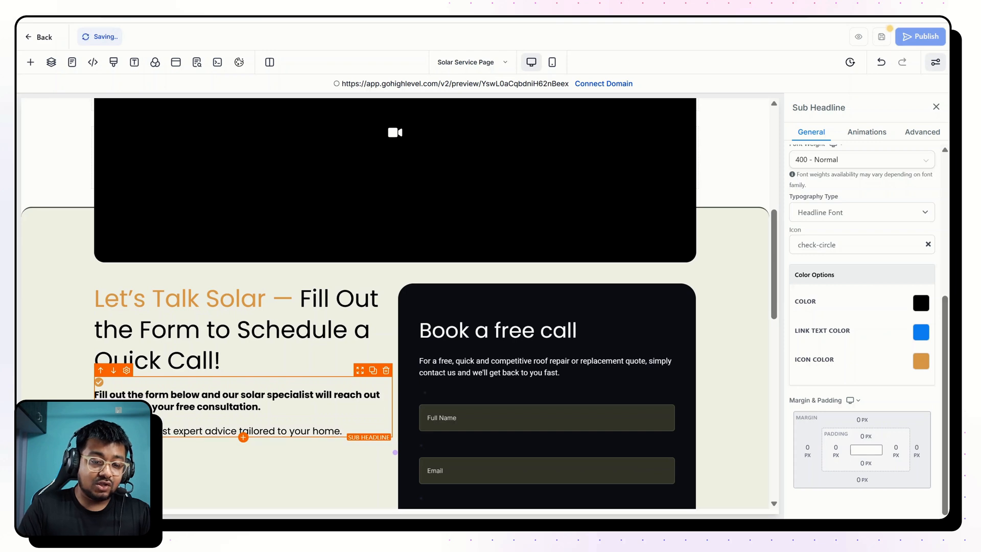
key("ctrl+a")
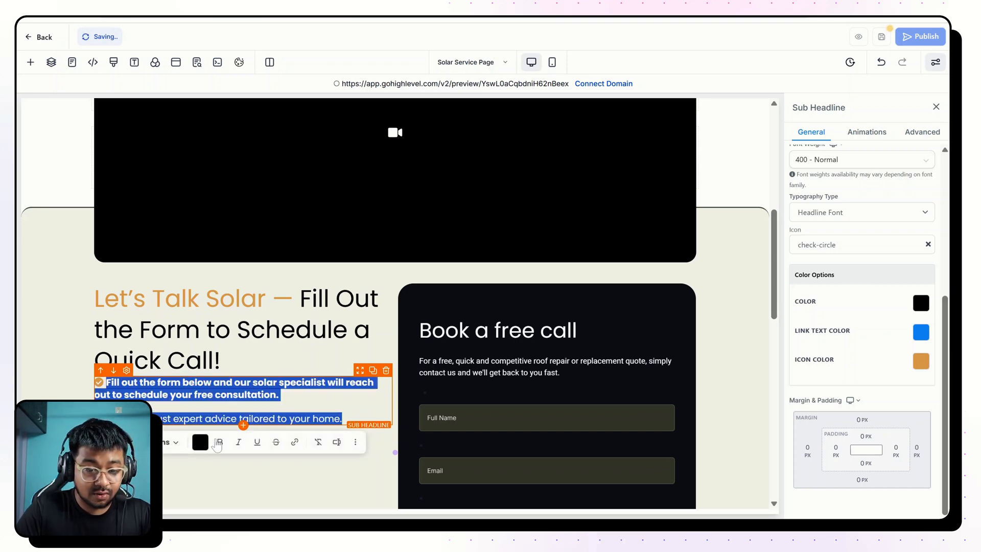
left_click(219, 442)
scroll(879, 323, "up", 3)
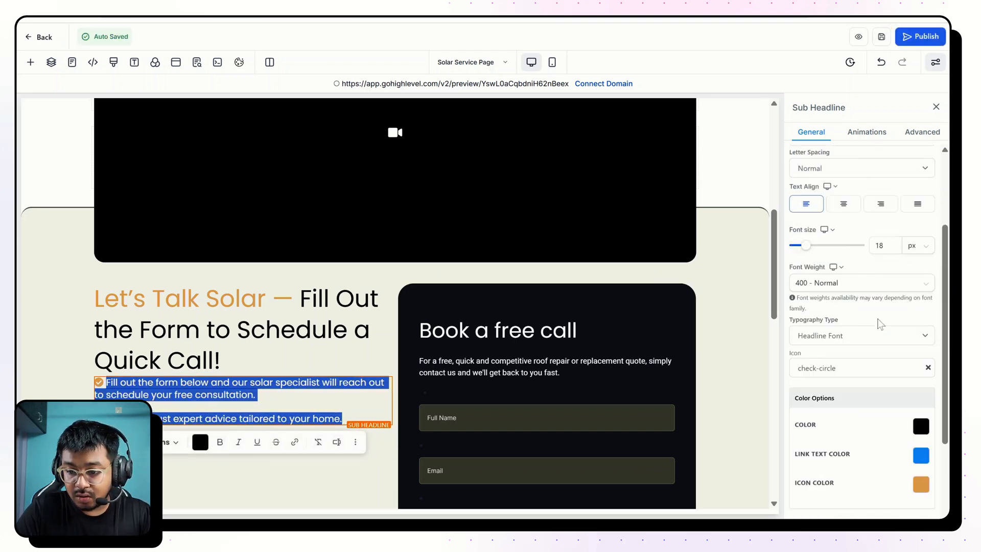
Set the font size of the solar specialist consultation paragraph to 20 px.
scroll(880, 324, "up", 1)
double_click(880, 272)
type("2")
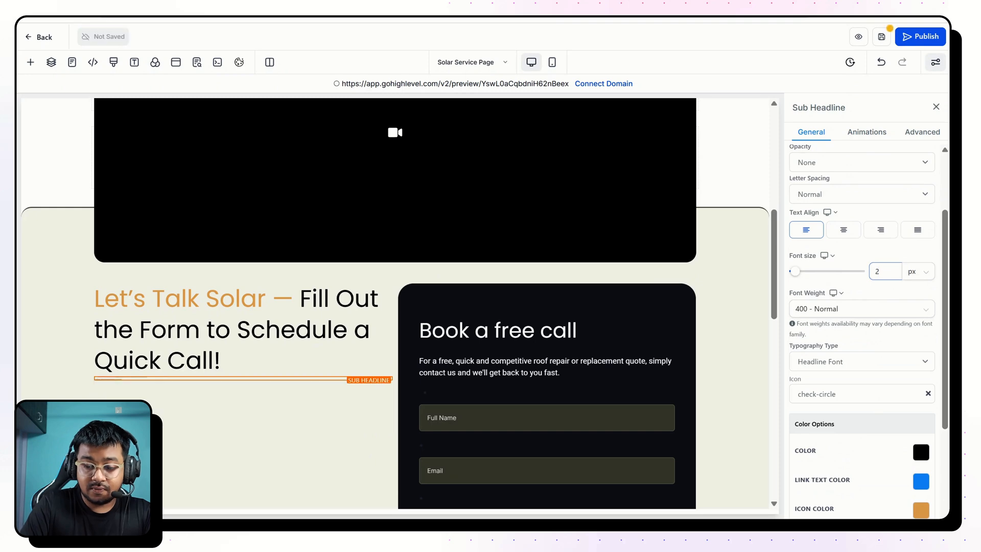
type("0")
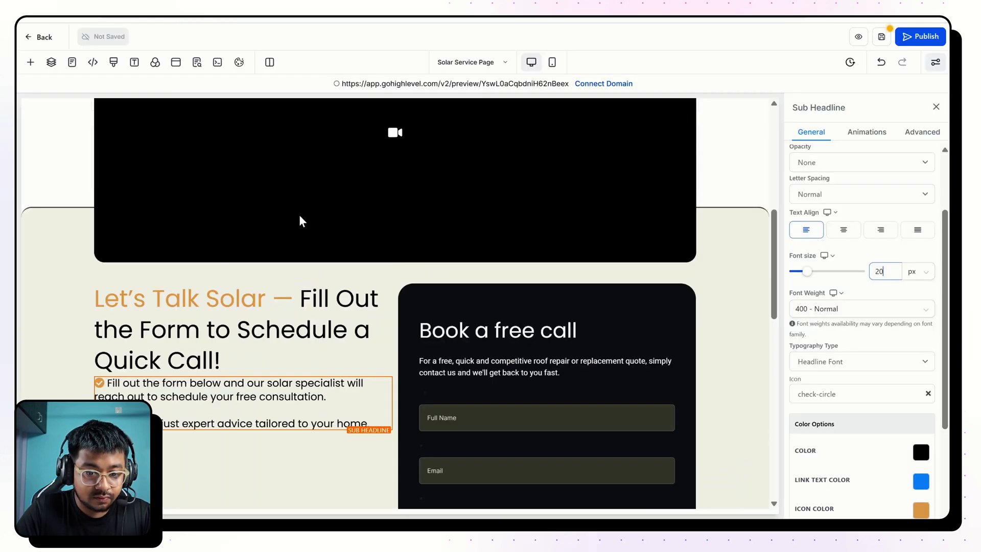
Turn off image load optimization for the image below the paragraph and insert the Google Reviews rating picture from the SOLAR & ROOFING > SAR 01 media folder.
scroll(300, 219, "down", 2)
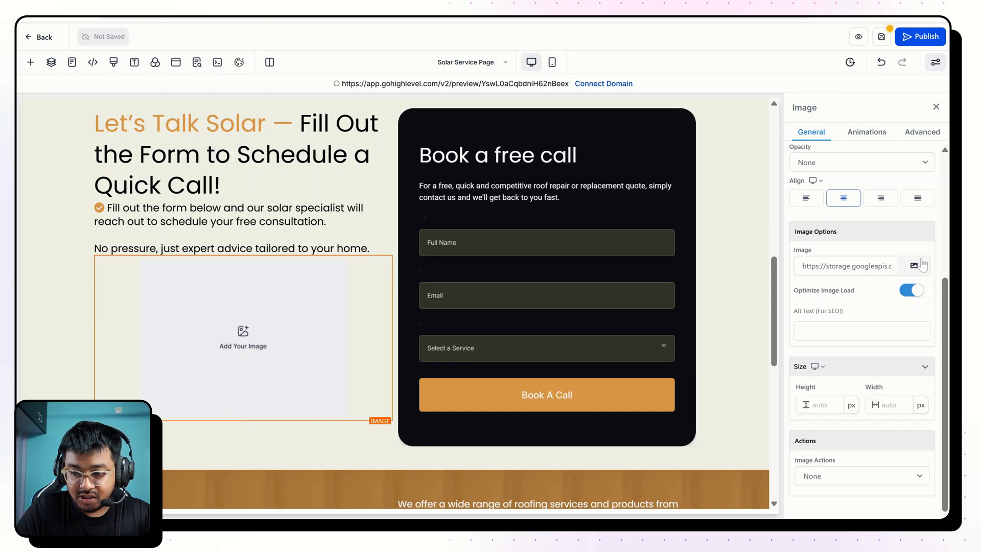
left_click(912, 291)
key("Return")
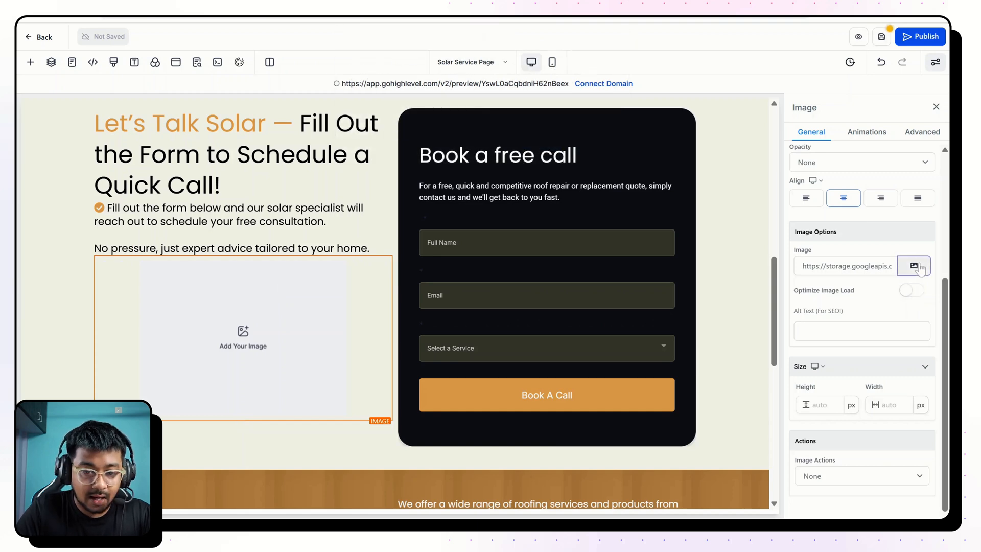
left_click(915, 266)
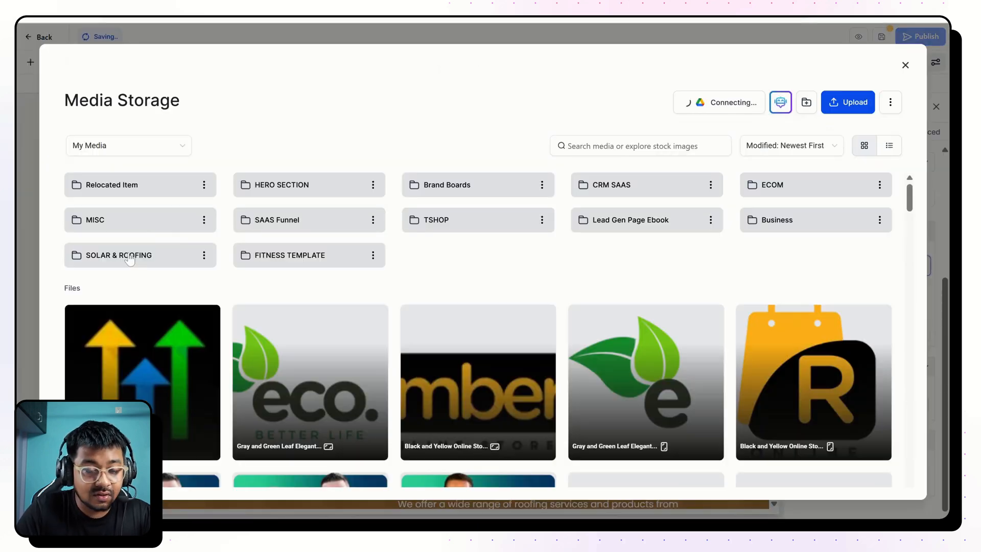
double_click(130, 260)
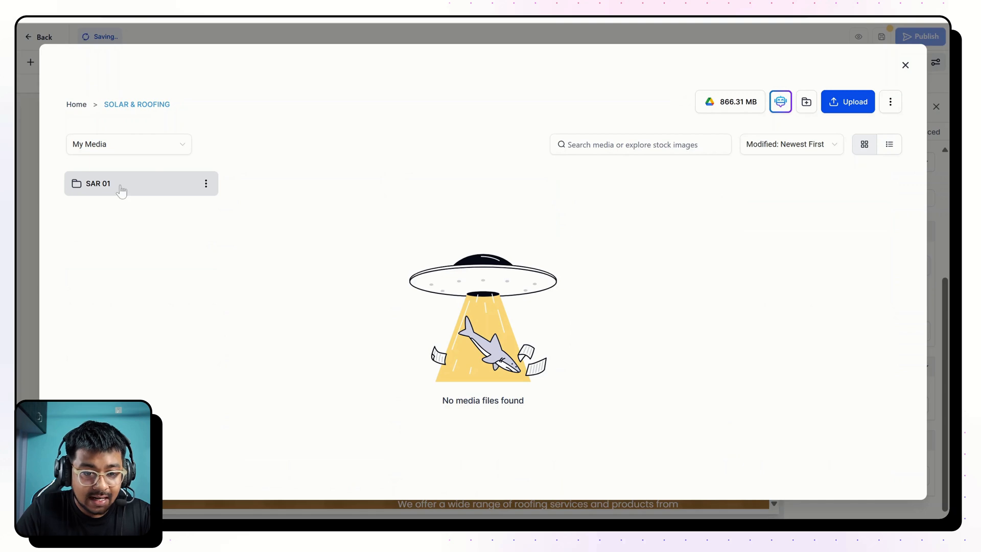
double_click(121, 190)
left_click(379, 259)
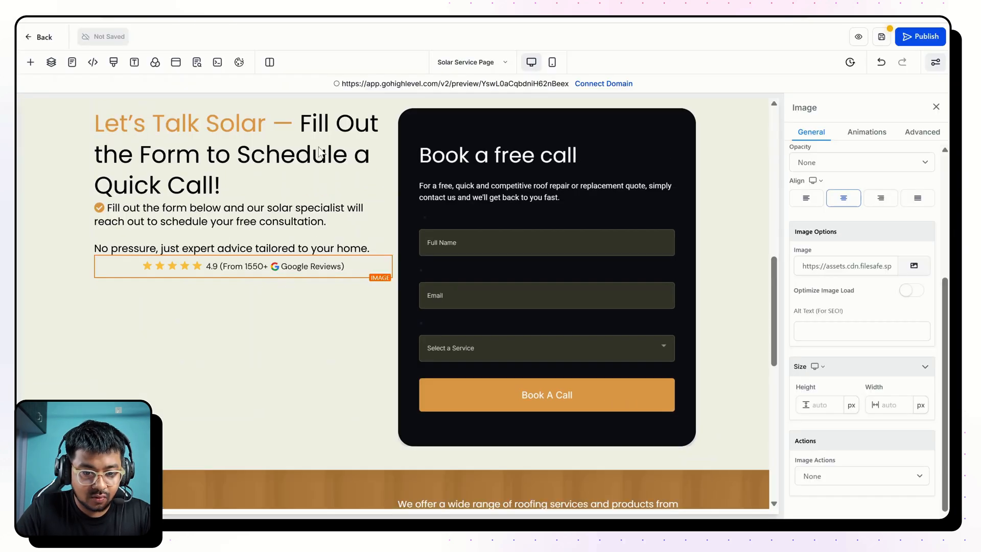
Align the Google Reviews rating image left and set its top margin to 10 px.
scroll(826, 280, "up", 2)
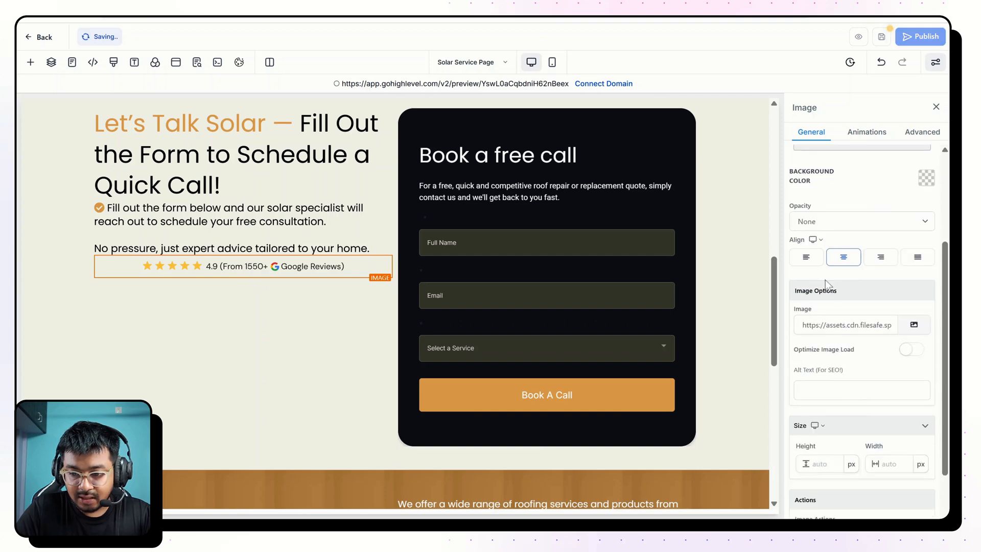
left_click(807, 261)
scroll(843, 246, "up", 5)
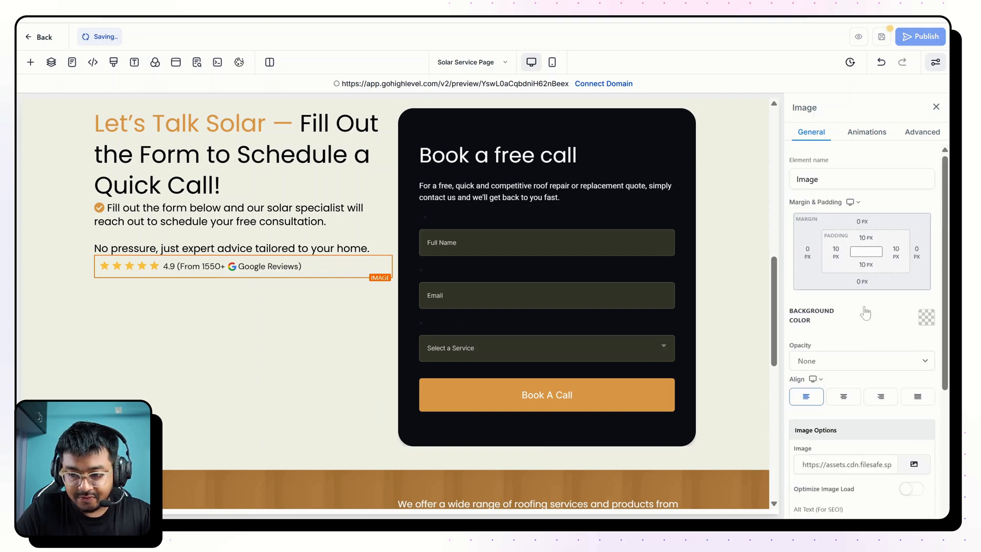
left_click(864, 225)
left_click(921, 269)
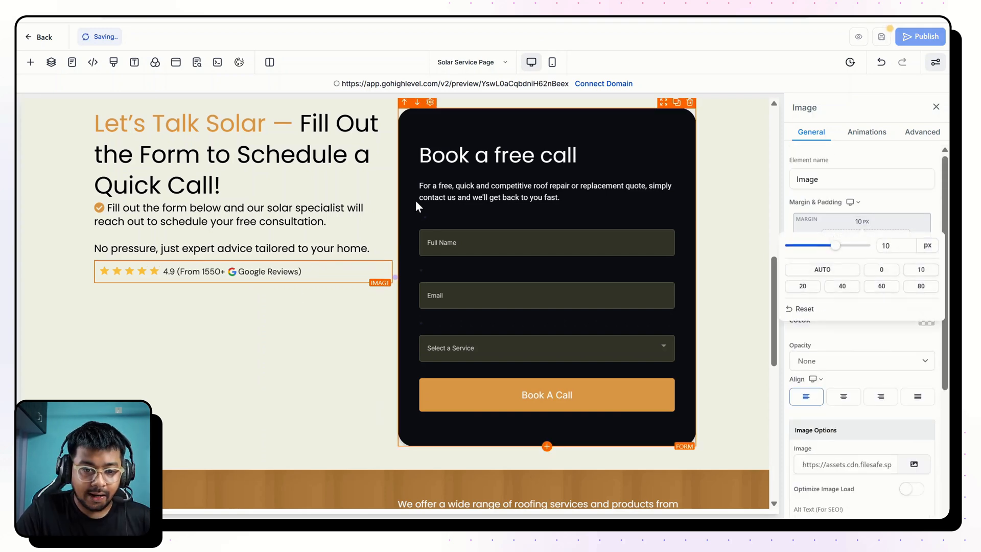
Compare the form placement with the finished page and set the beige section's two-column row right padding to 60 px.
scroll(253, 307, "up", 2)
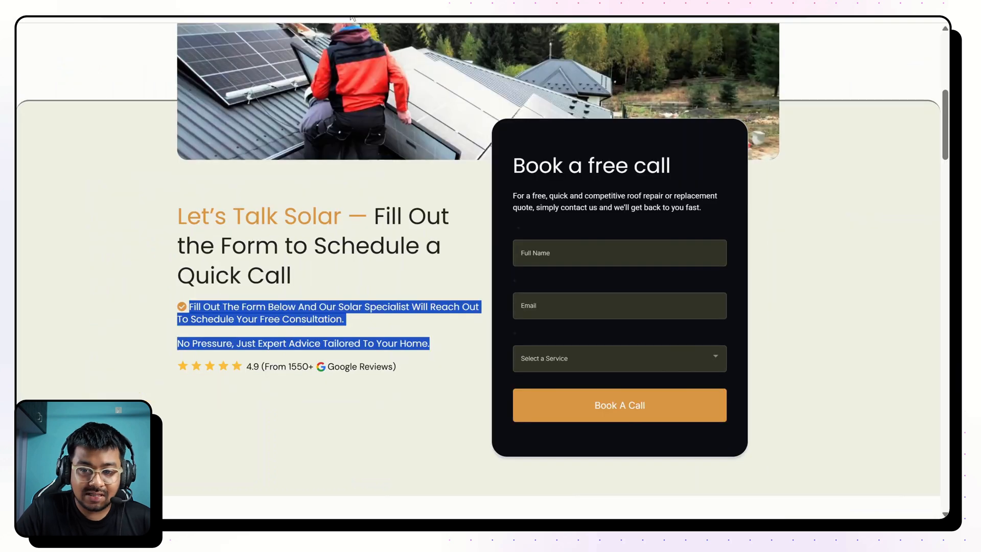
scroll(551, 129, "up", 1)
scroll(550, 129, "up", 1)
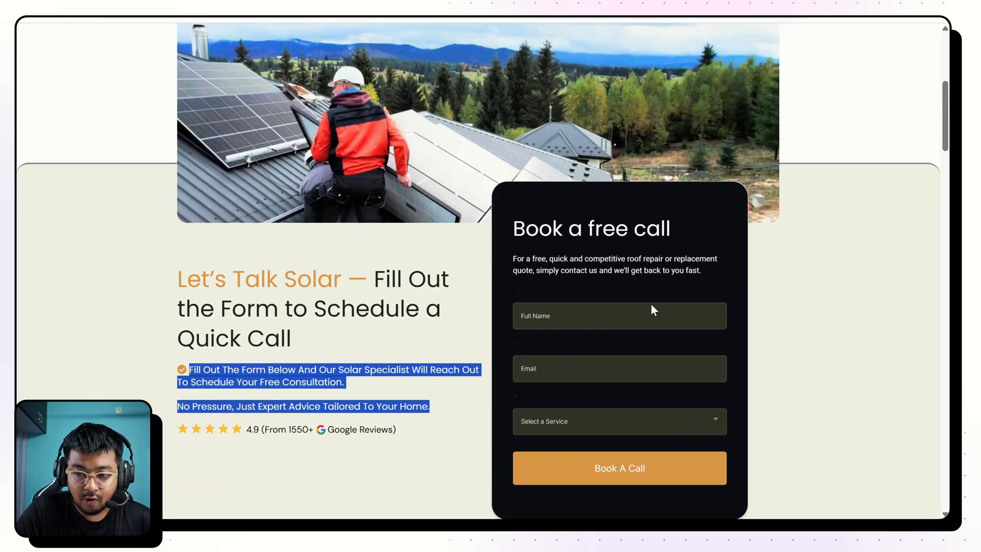
scroll(756, 256, "up", 5)
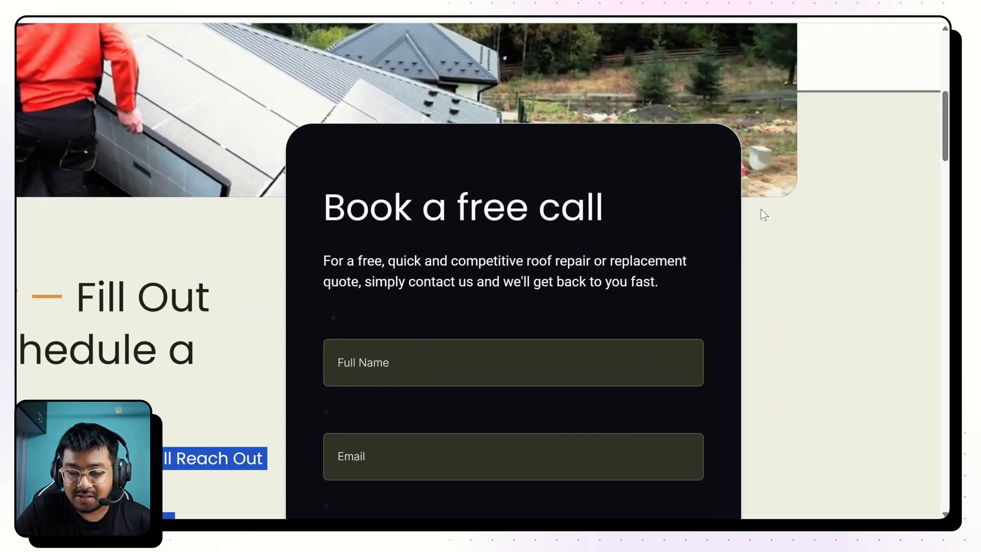
scroll(749, 198, "up", 1)
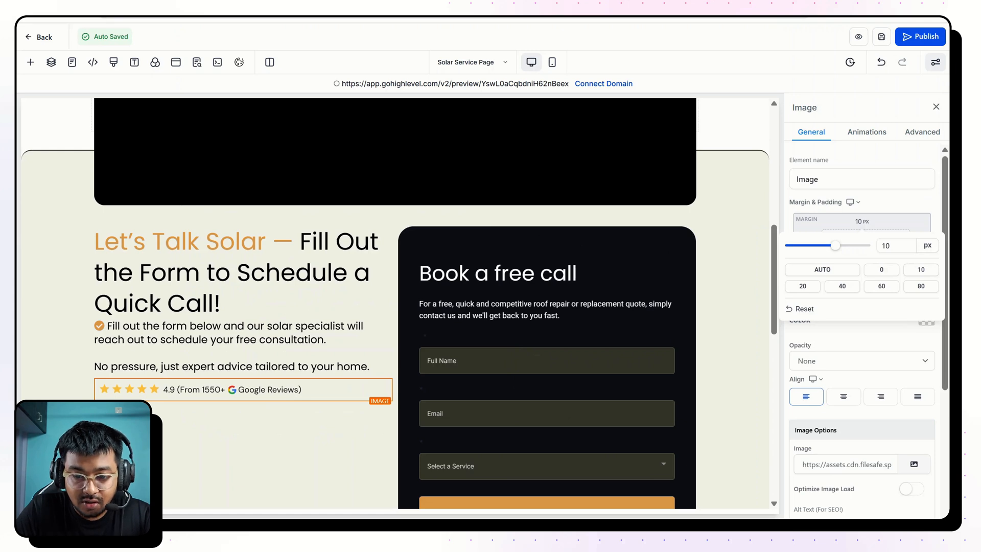
left_click(552, 225)
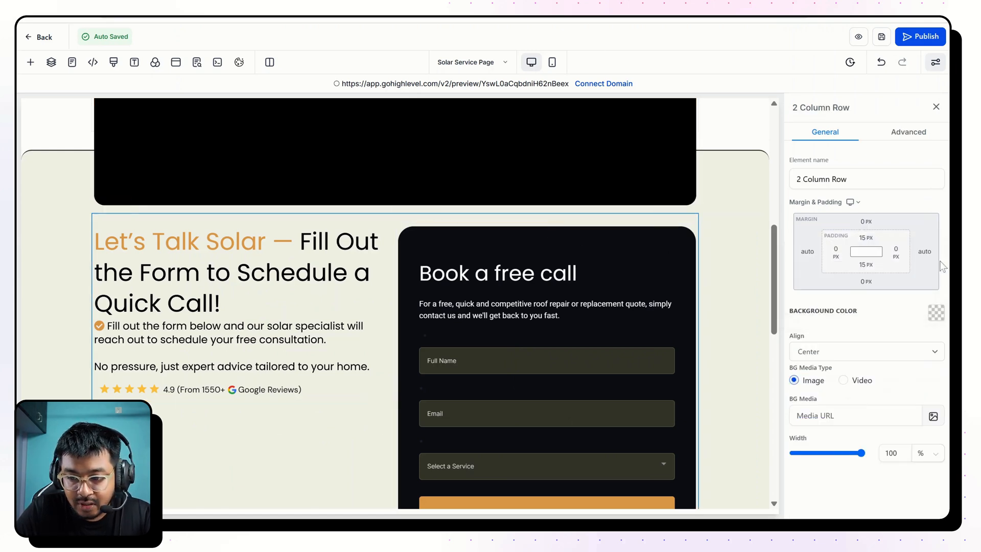
left_click(901, 254)
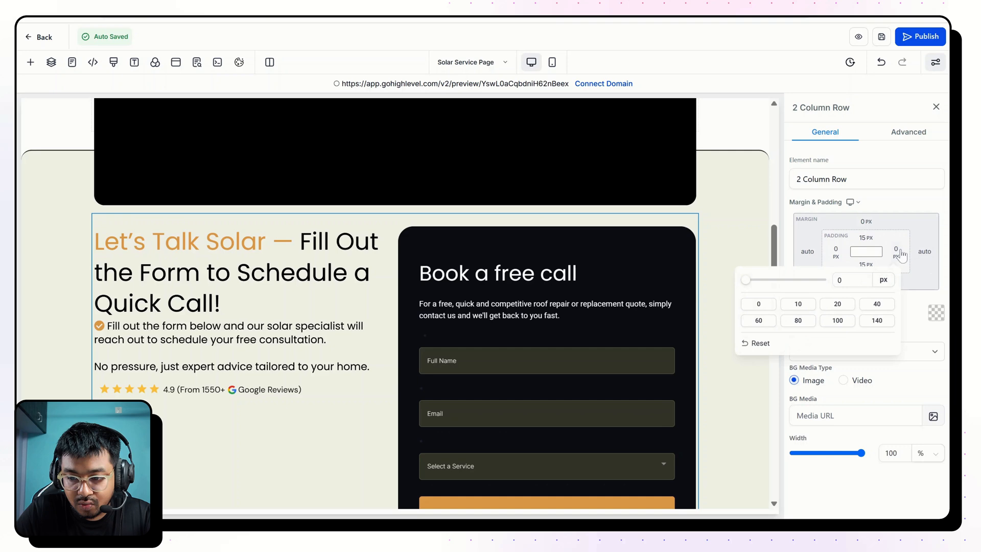
left_click(875, 306)
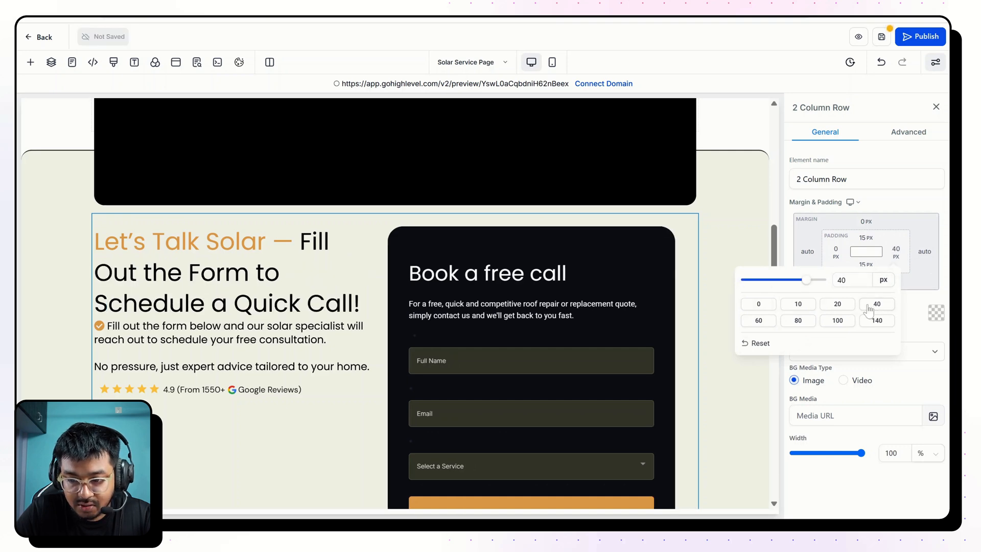
left_click(769, 323)
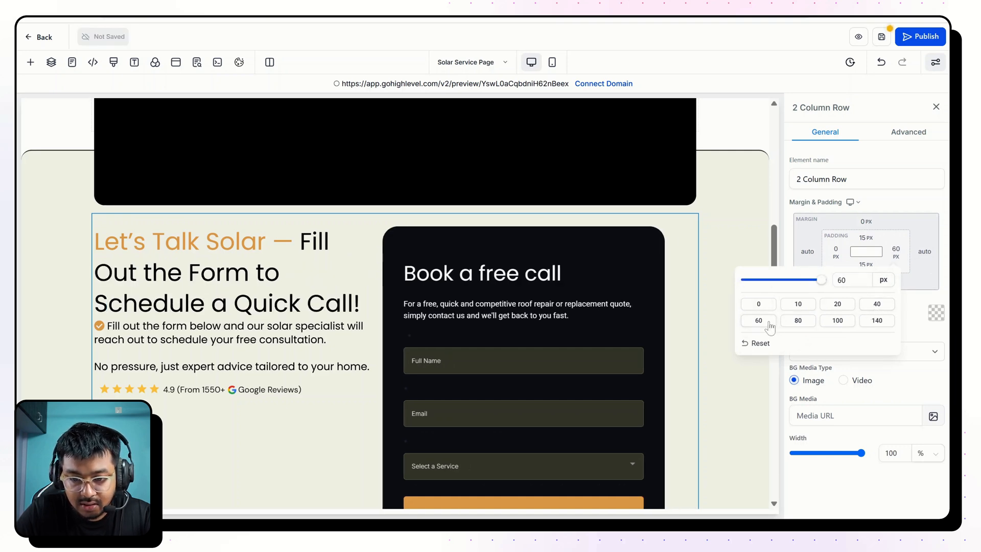
Try a top margin of -200 px on the booking form.
left_click(606, 232)
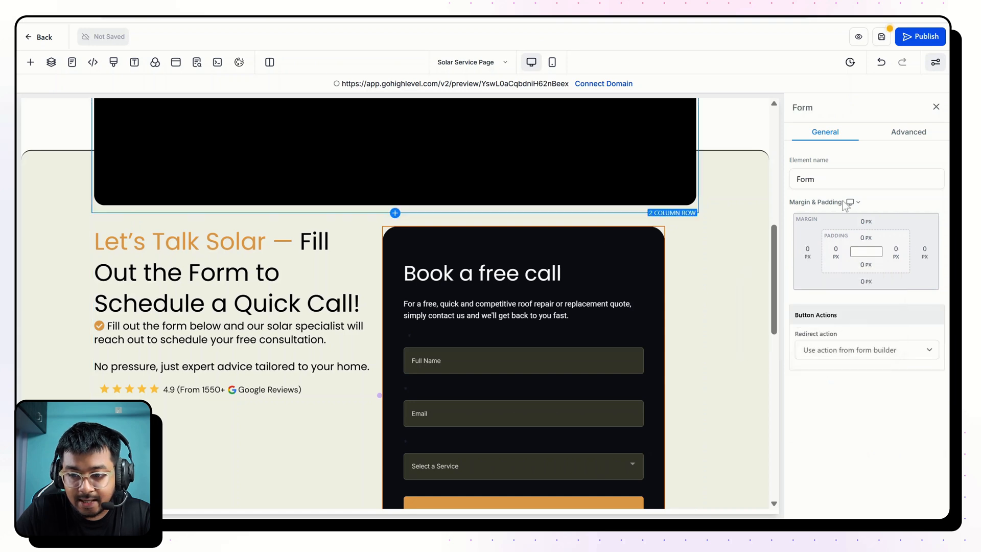
left_click(871, 222)
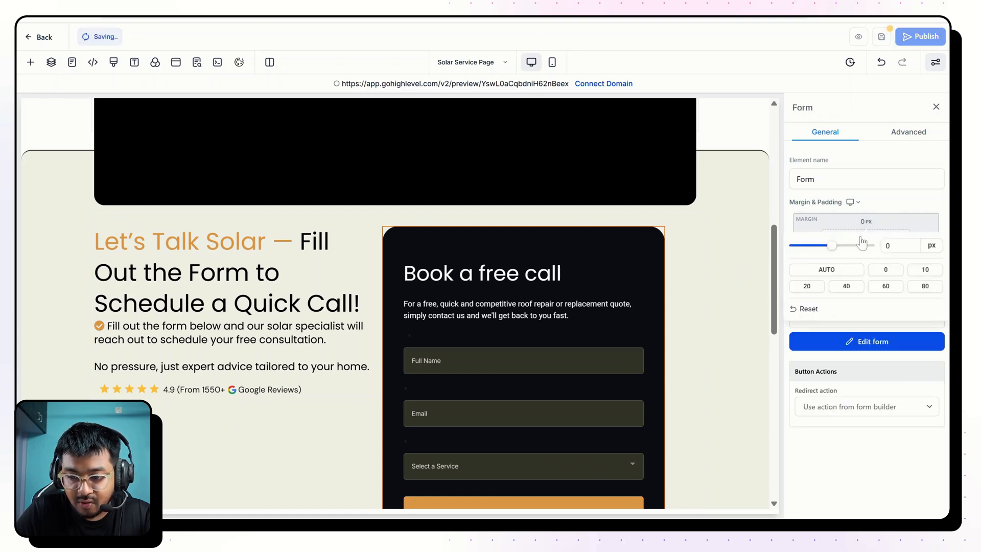
key("BackSpace")
type("-200")
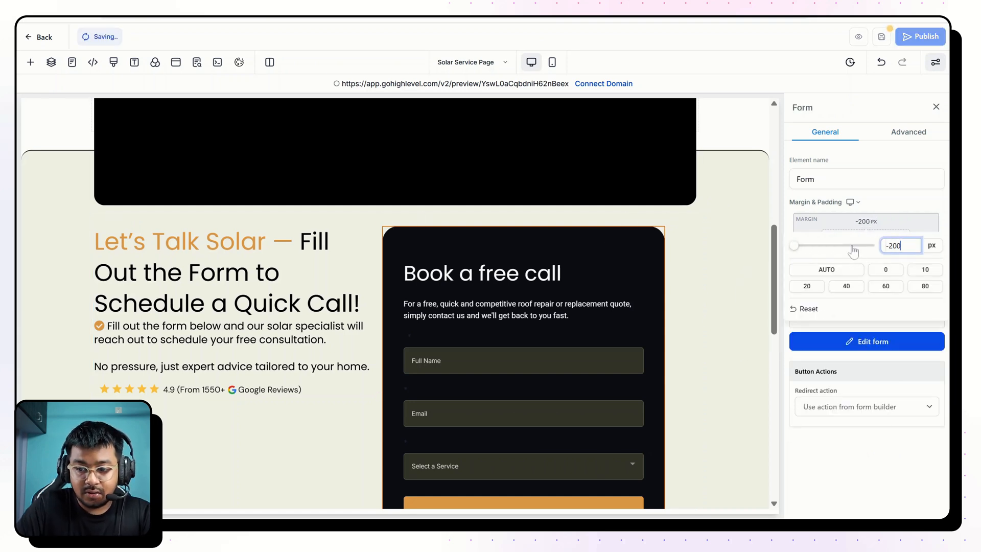
key("Return")
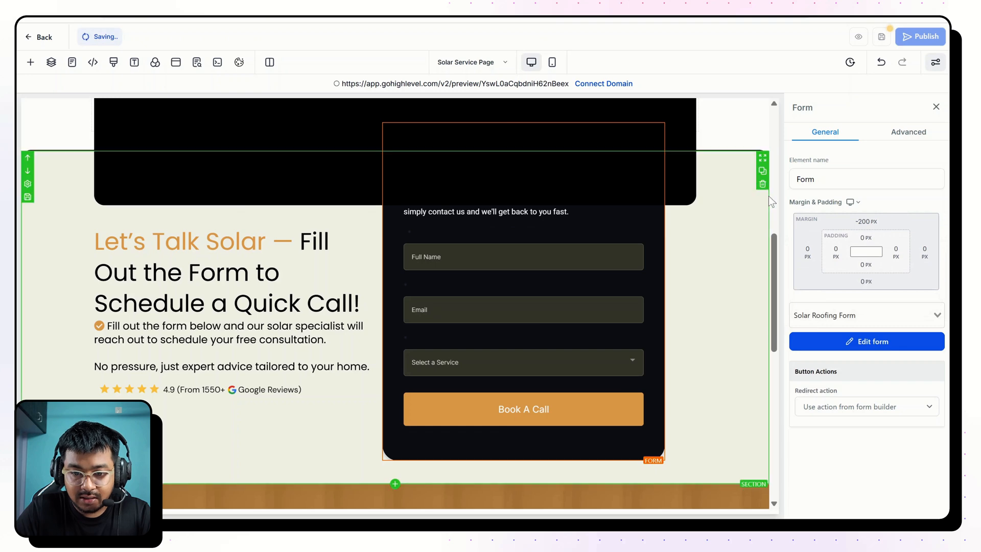
Set the booking form's top margin to -100 px.
left_click(861, 223)
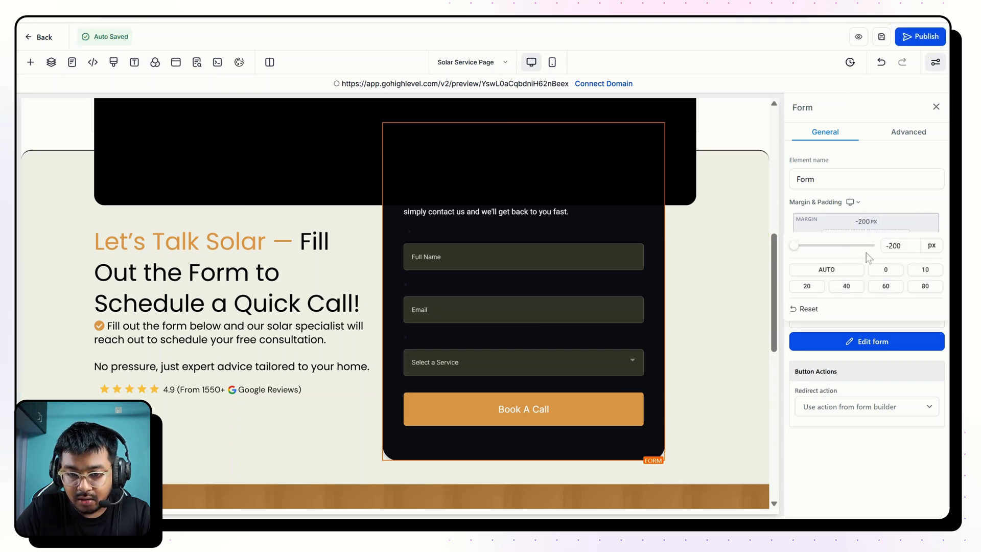
scroll(632, 292, "up", 1)
left_click(917, 246)
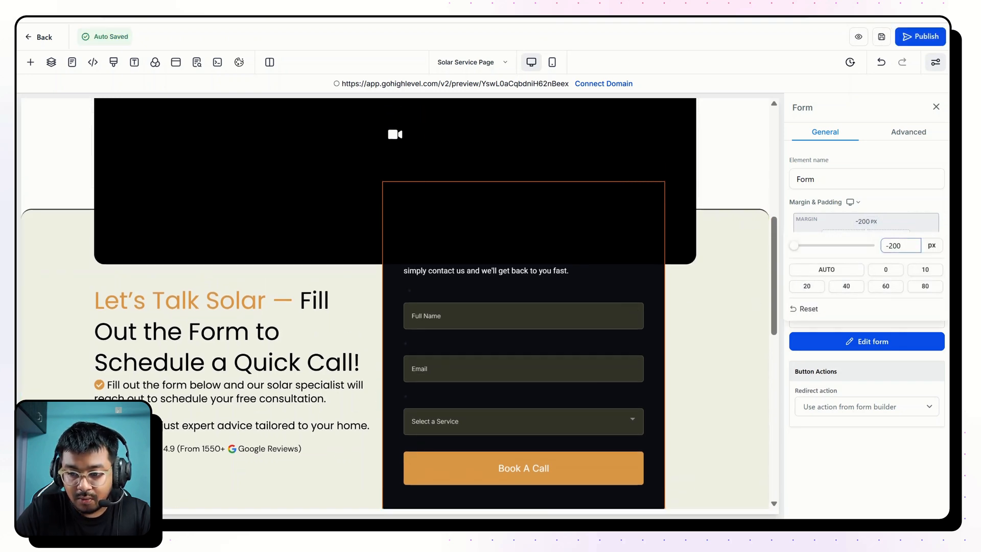
key("BackSpace")
key("BackSpace")
key("BackSpace")
key("BackSpace")
type("-100")
left_click(733, 315)
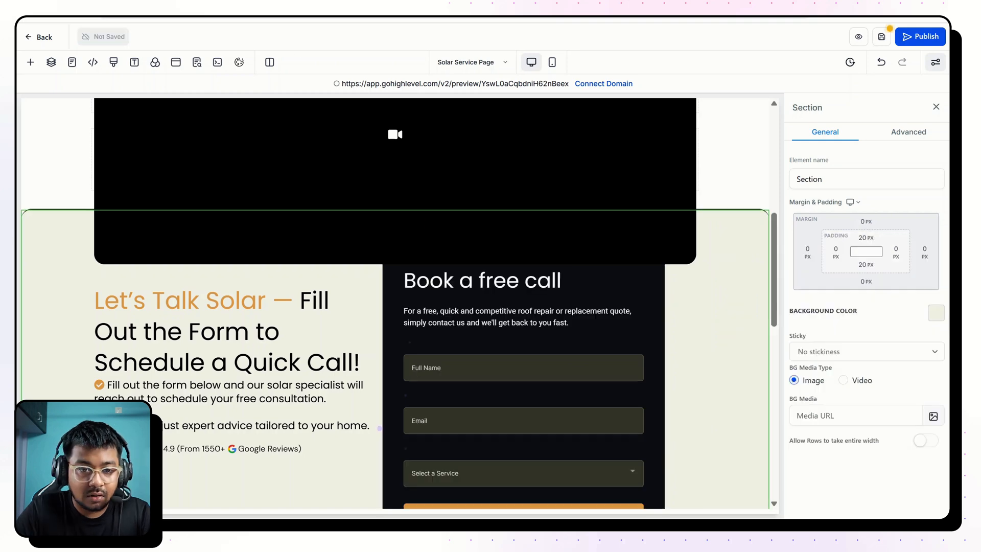
Copy the booking form's CSS selector, replace the form ID in the first custom CSS rule with it, and save the CSS.
left_click(479, 339)
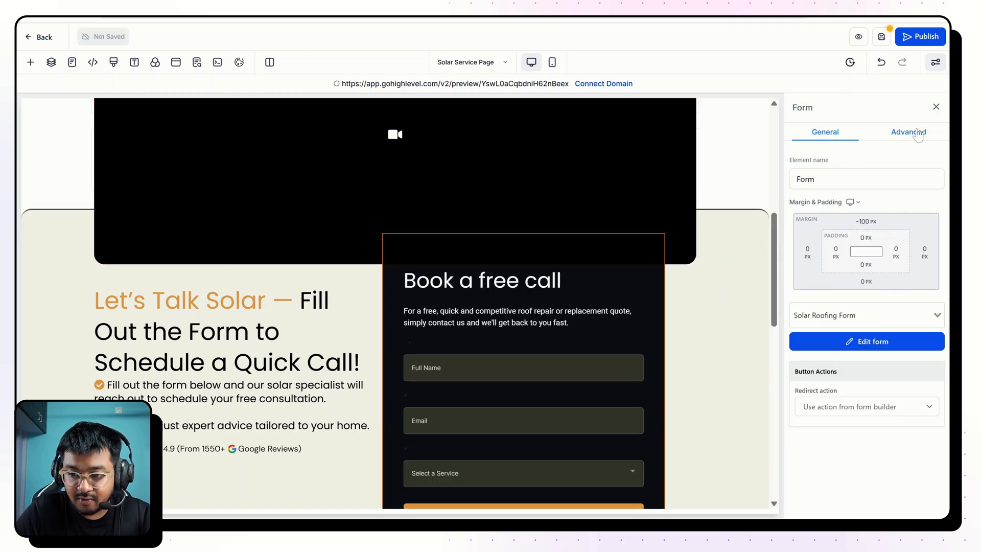
left_click(909, 131)
left_click(919, 262)
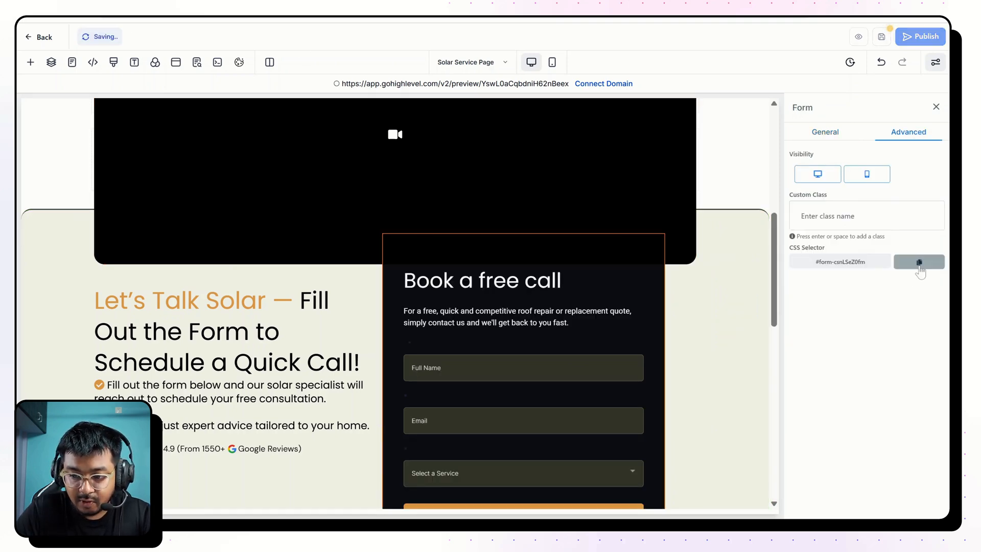
left_click(114, 63)
left_click_drag(348, 144, 284, 143)
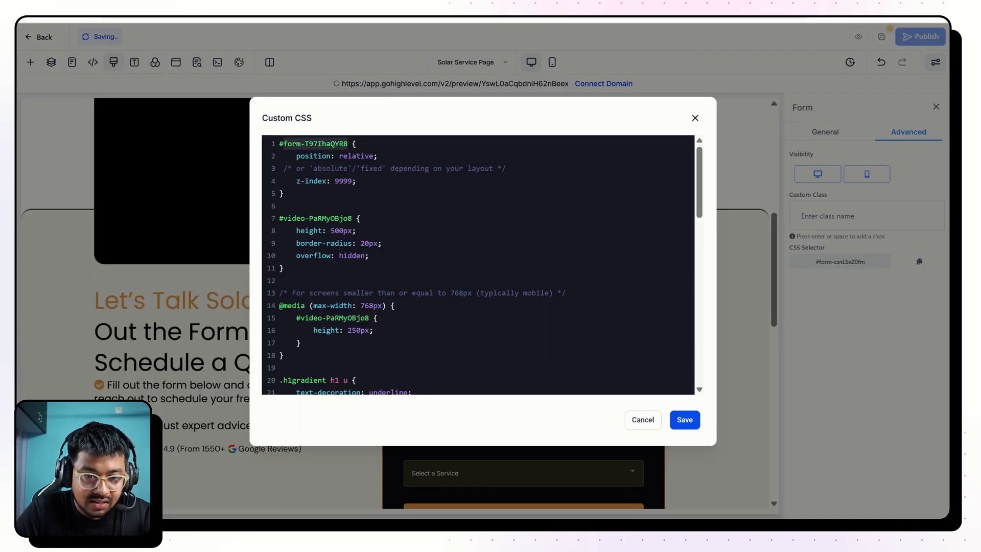
key("ctrl+v")
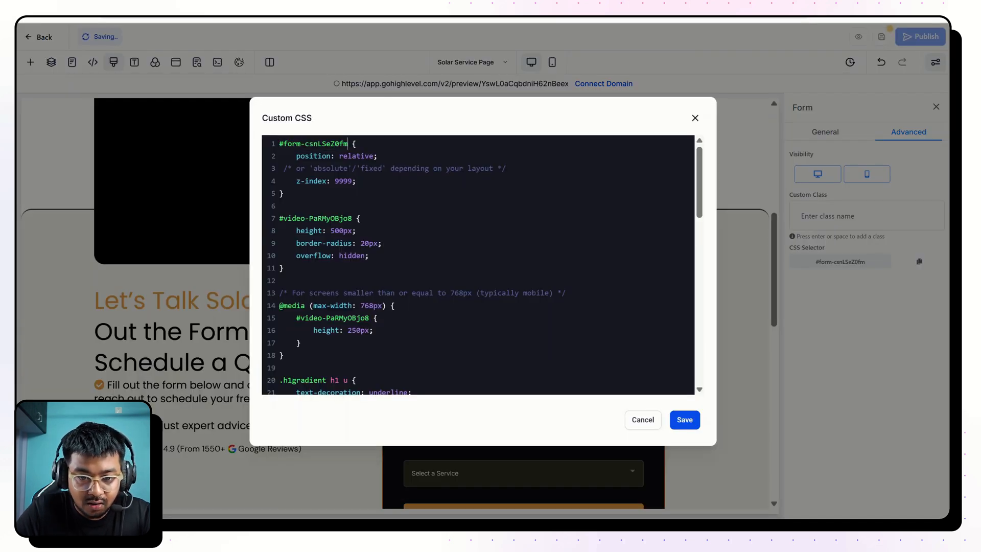
left_click(687, 428)
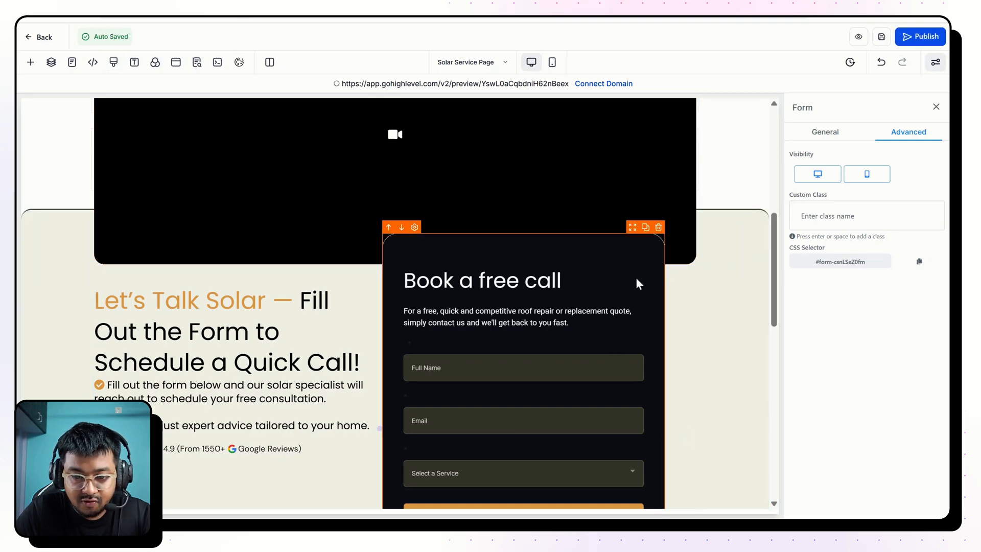
scroll(544, 278, "down", 3)
scroll(544, 278, "up", 3)
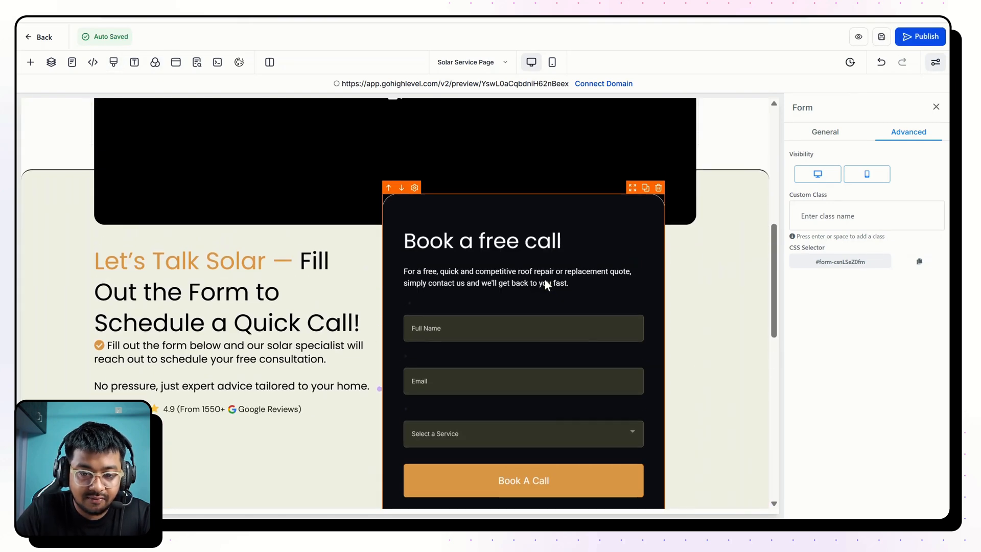
scroll(469, 231, "up", 1)
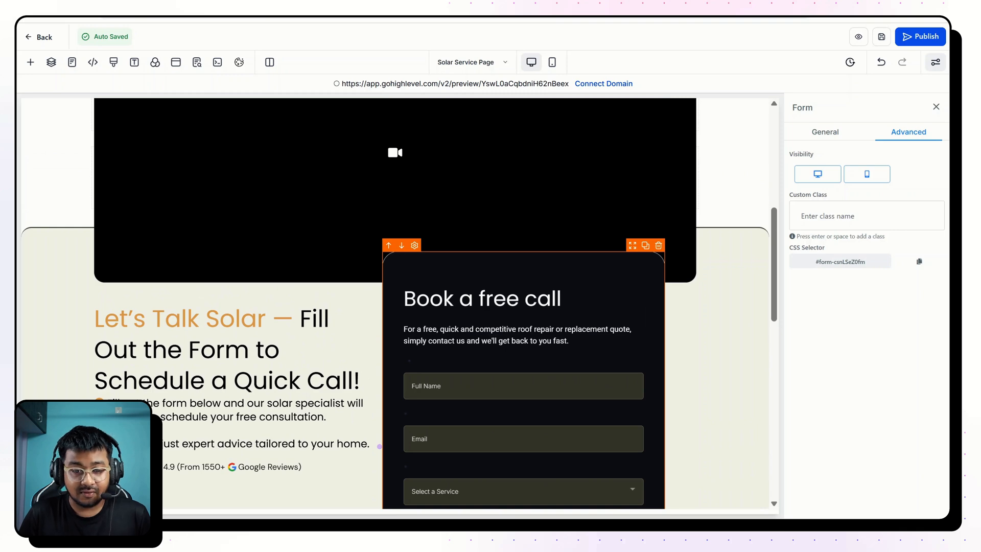
scroll(537, 407, "down", 5)
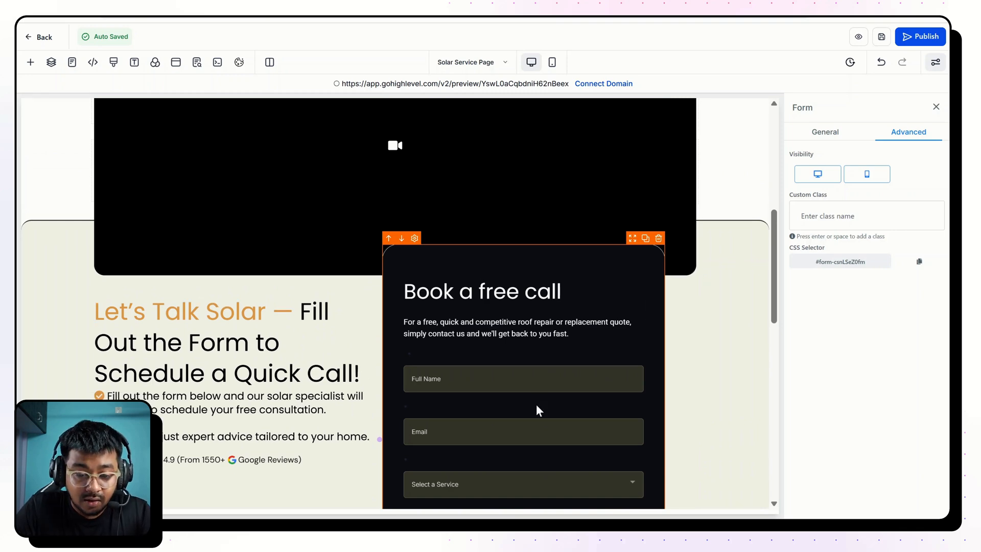
scroll(374, 367, "up", 5)
scroll(374, 367, "down", 2)
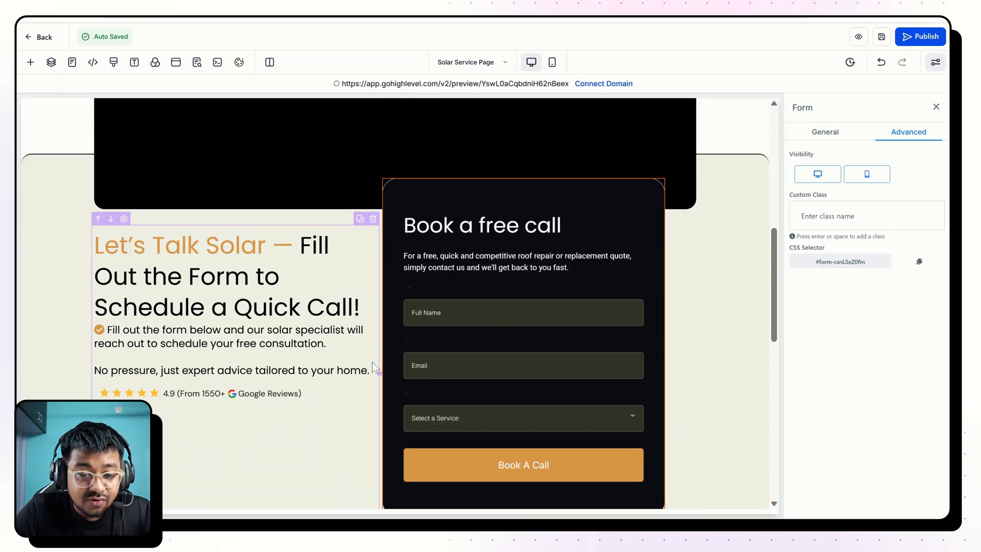
scroll(435, 157, "up", 2)
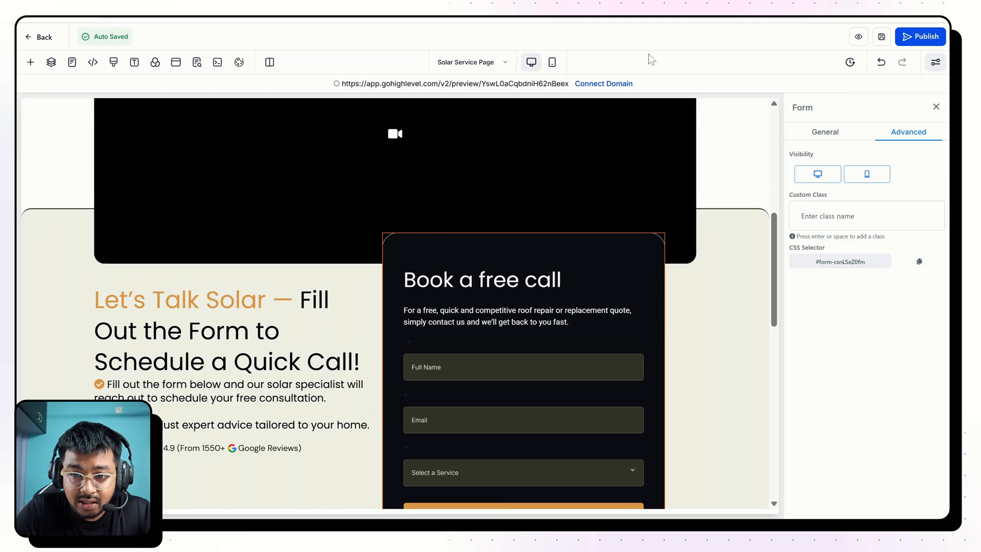
Preview the rebuilt page and compare its headline, video and booking form areas with the finished Solar Panels page.
left_click(549, 87)
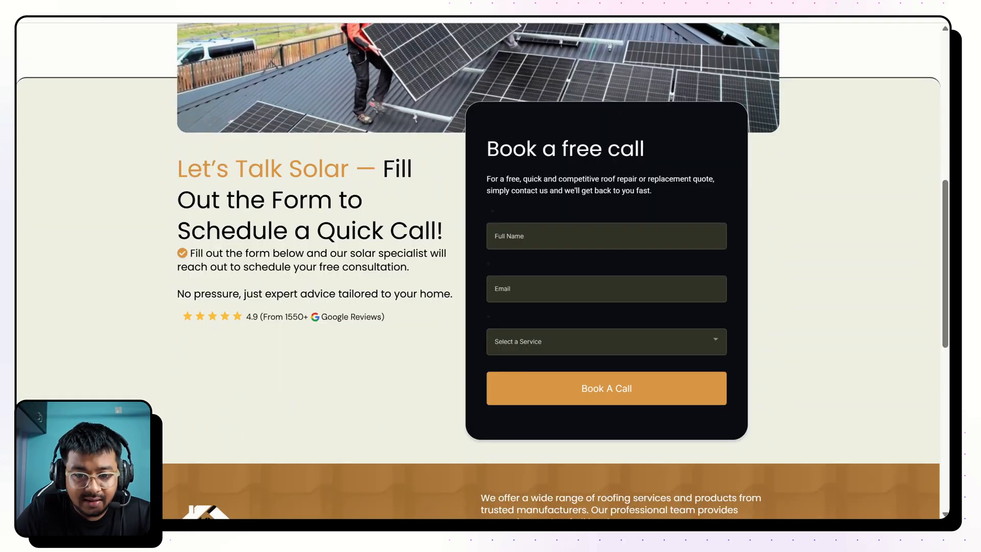
scroll(483, 271, "up", 3)
scroll(483, 270, "up", 5)
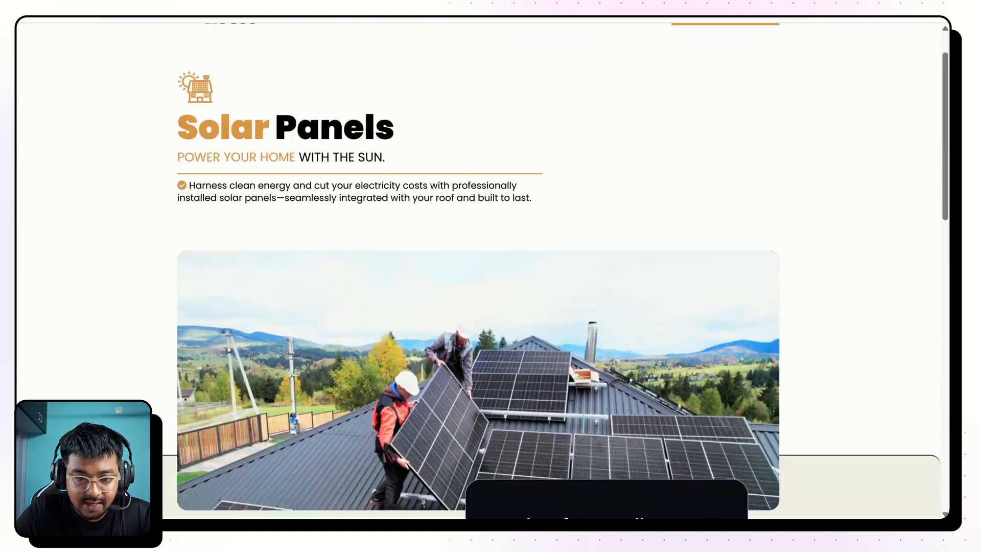
scroll(429, 221, "down", 9)
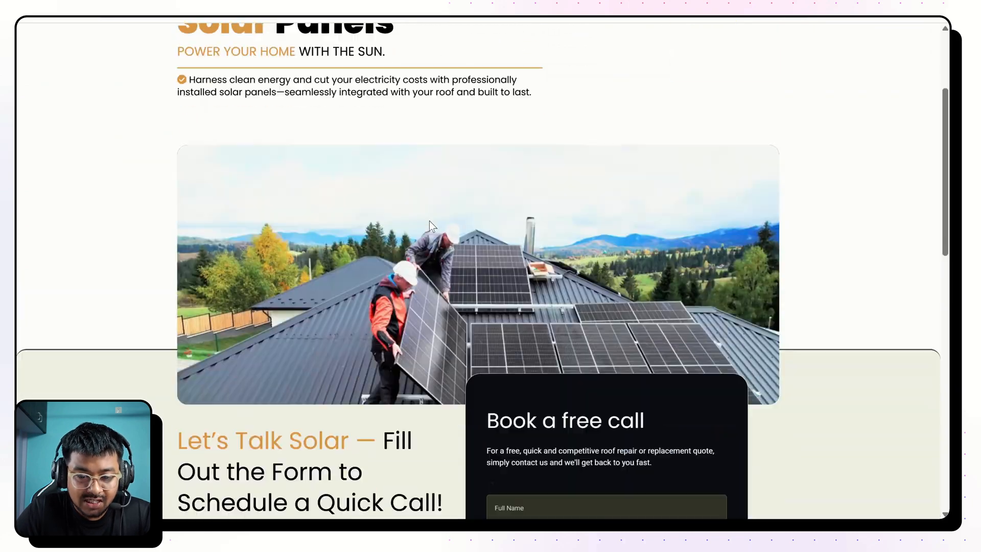
scroll(429, 221, "up", 7)
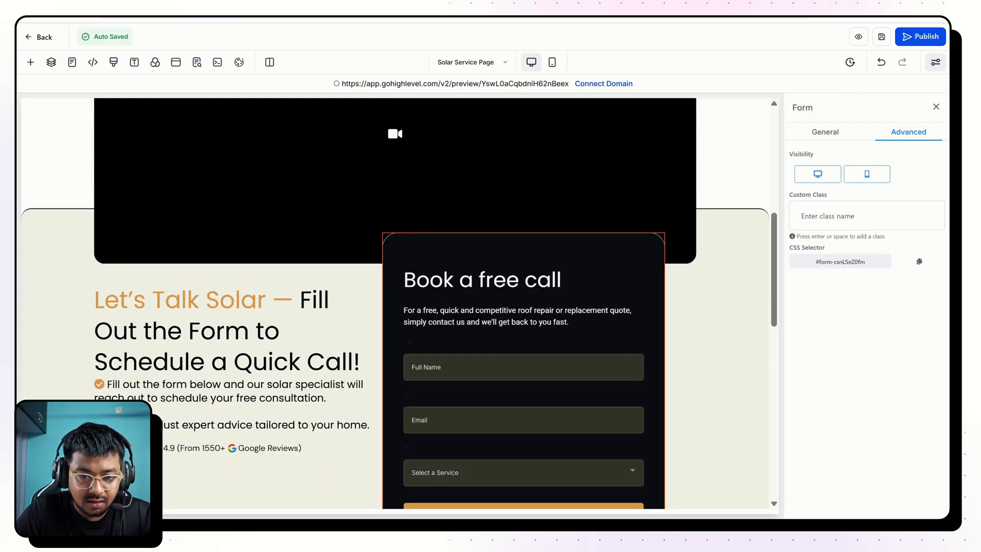
scroll(440, 216, "up", 3)
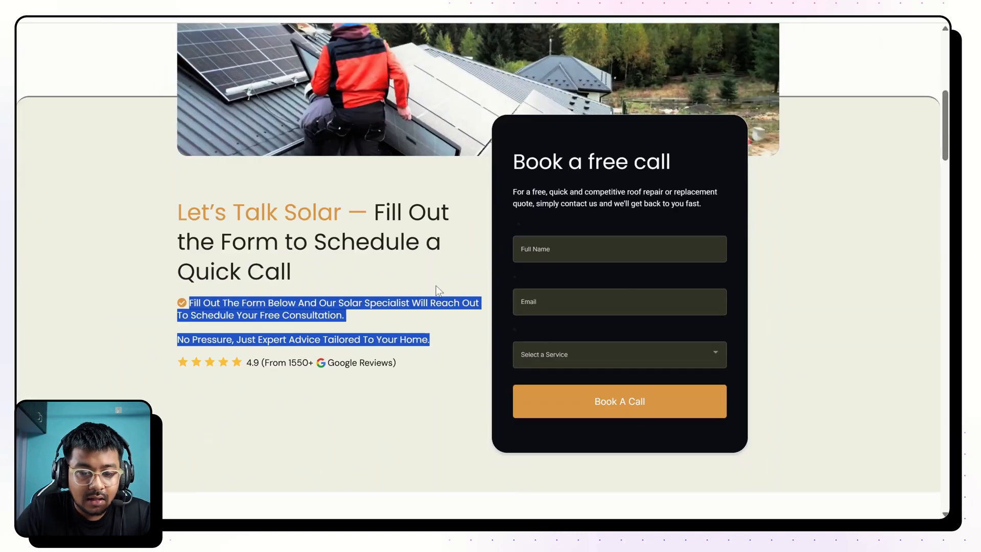
scroll(436, 286, "down", 8)
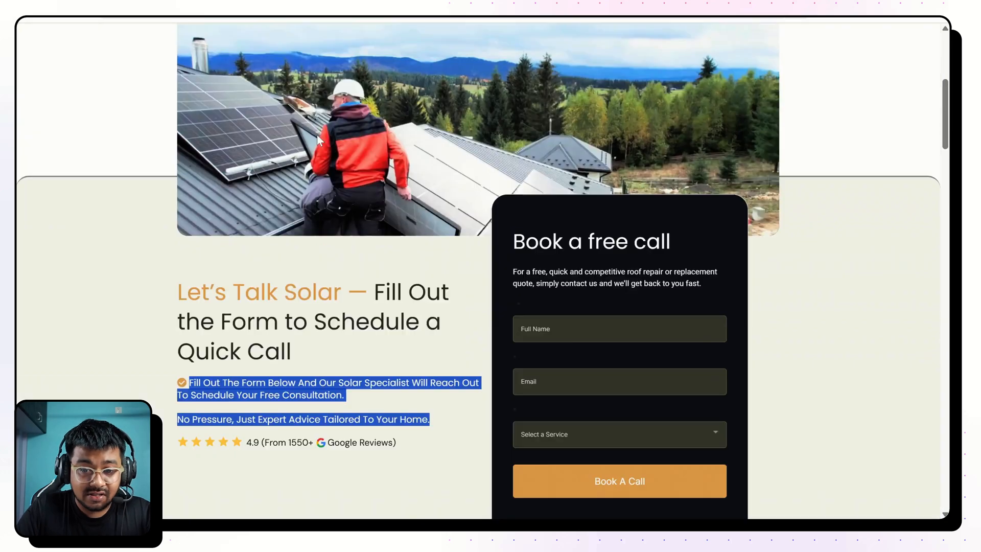
scroll(317, 135, "up", 5)
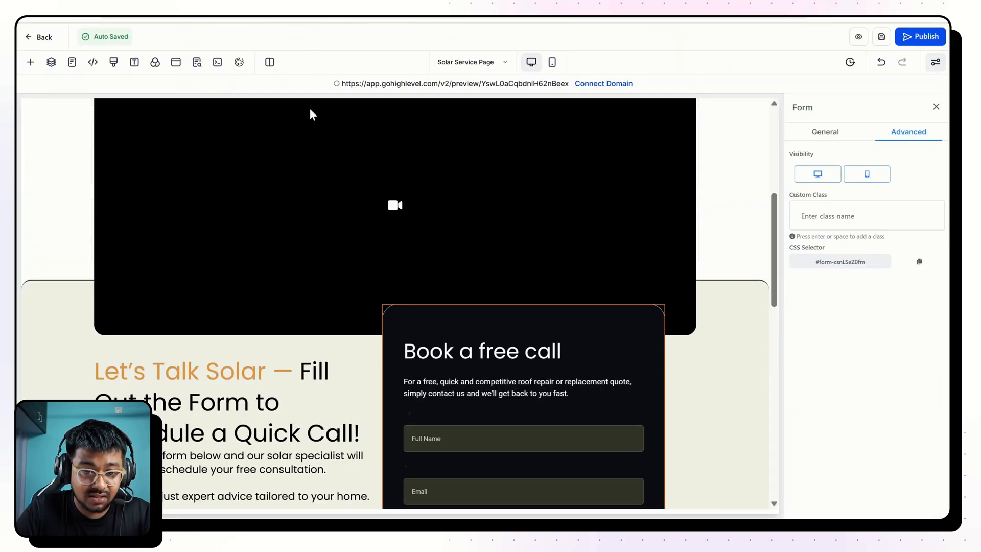
scroll(309, 153, "up", 5)
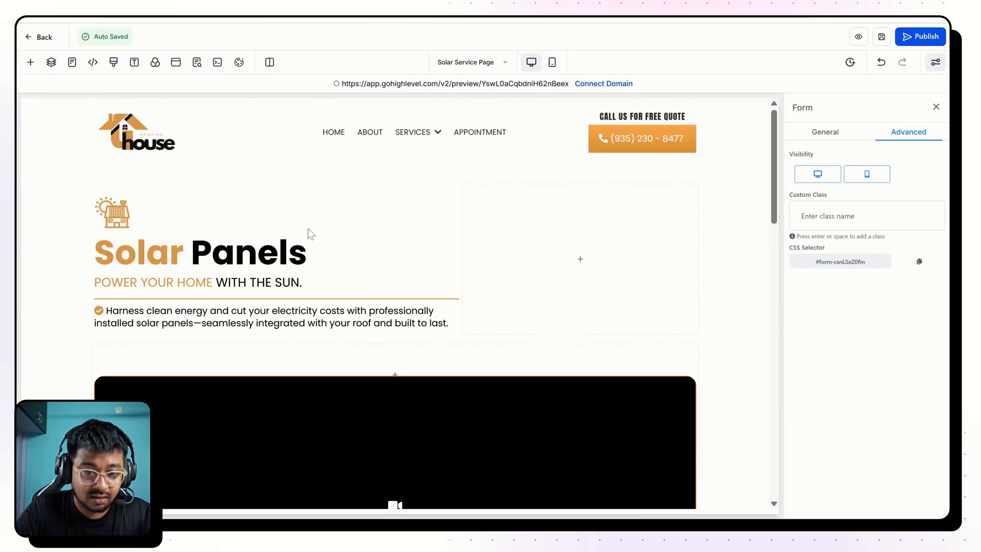
left_click(257, 253)
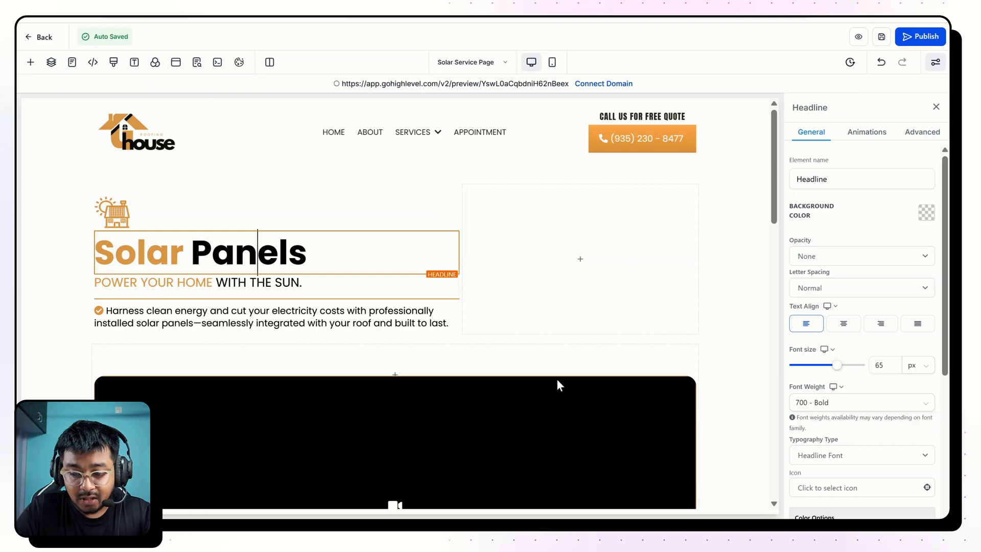
Set the bottom padding of the beige booking form section to 60 px.
scroll(556, 379, "down", 10)
scroll(557, 379, "down", 3)
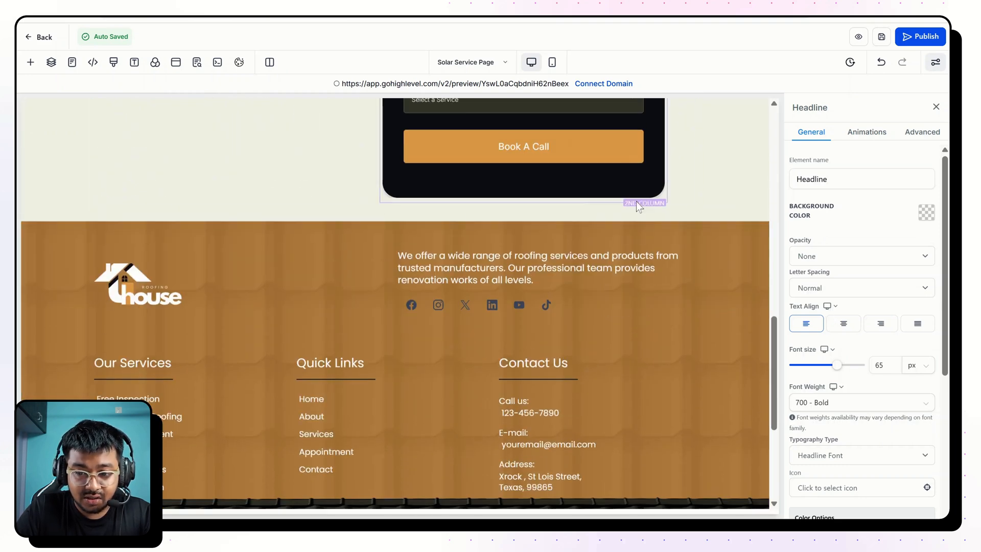
left_click(720, 197)
left_click(866, 265)
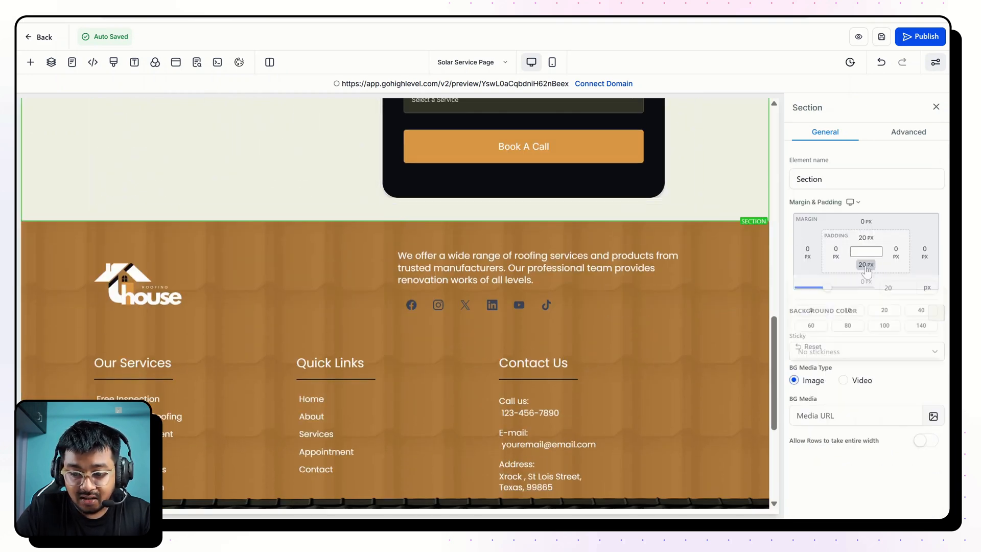
left_click(813, 332)
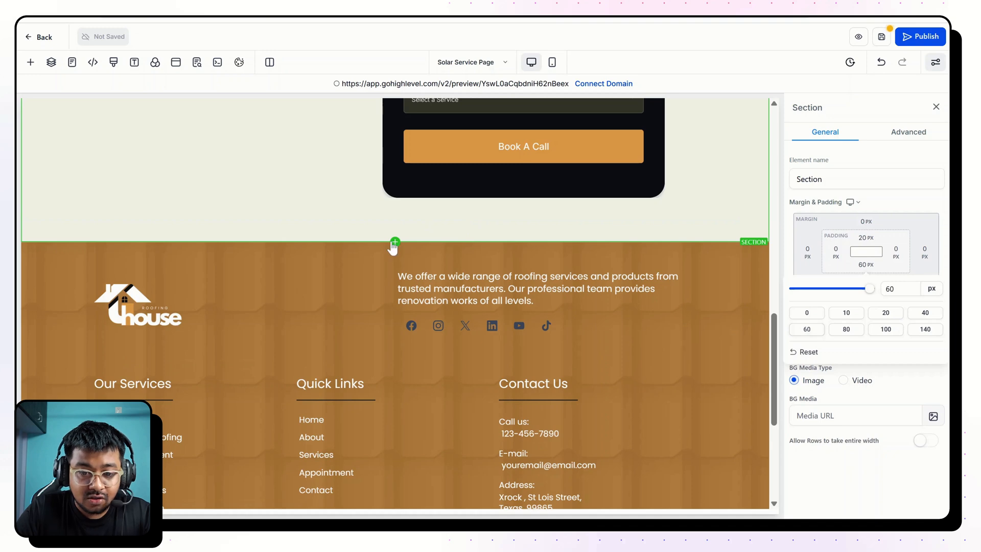
Add a new section between the beige section and the footer, and insert a two-column row in it.
left_click(395, 242)
left_click(219, 164)
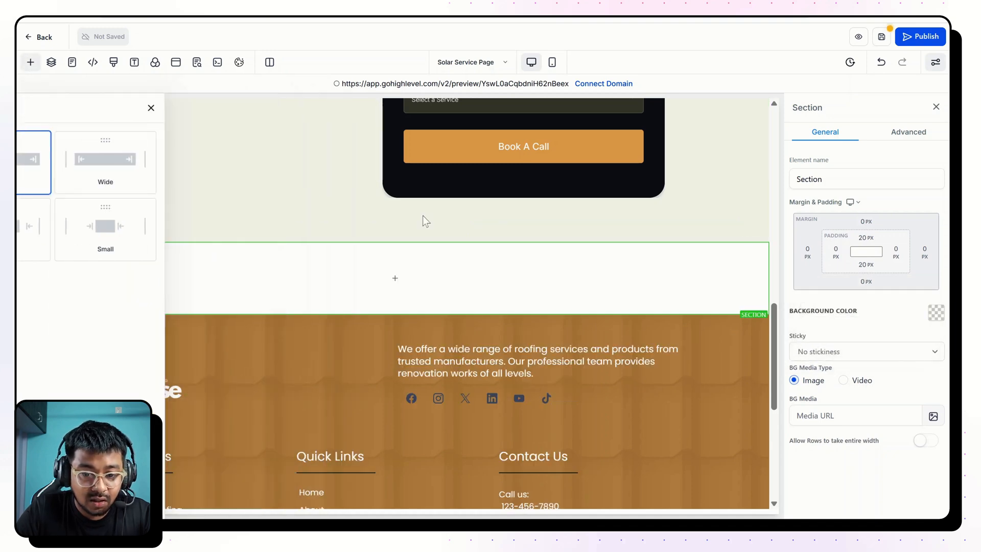
left_click(405, 277)
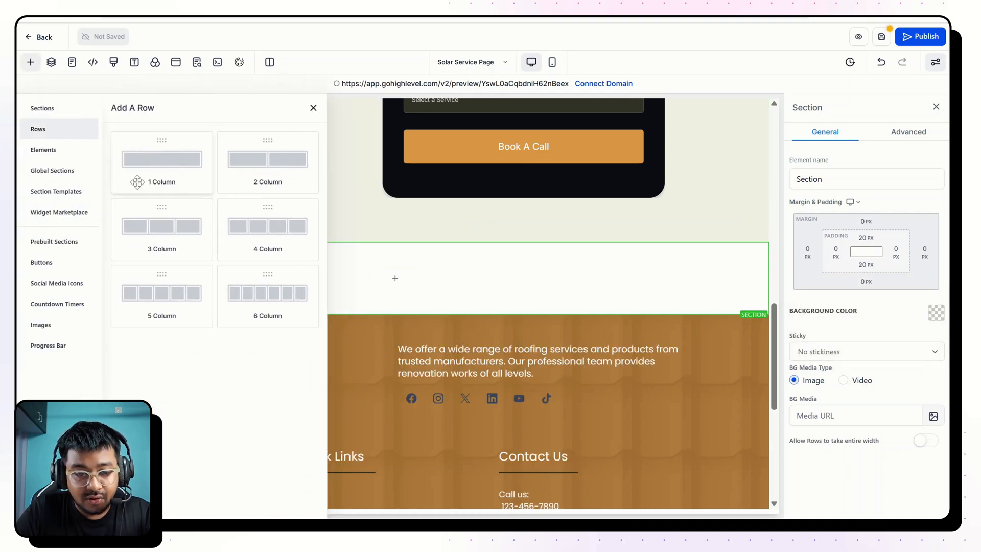
left_click(264, 176)
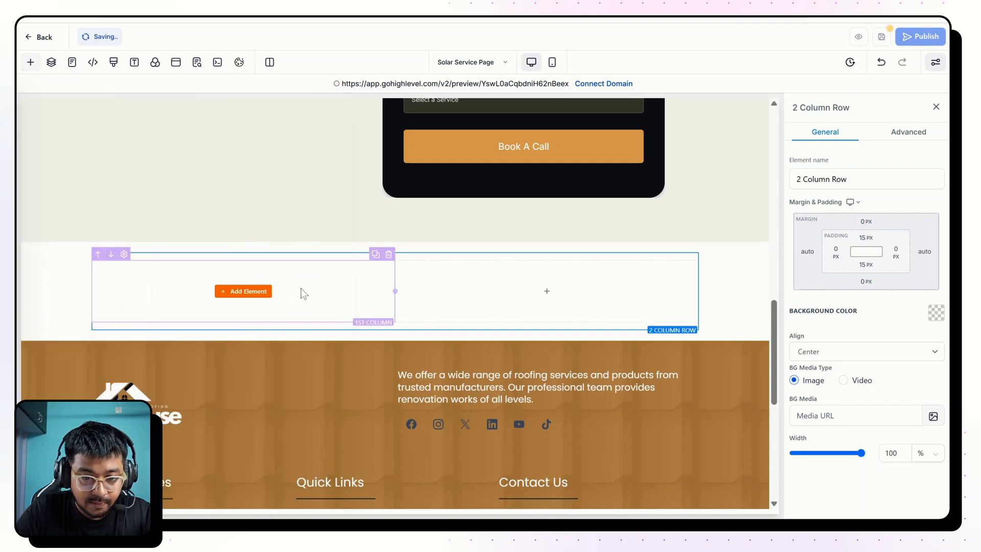
Add an Image element to the new row's first column, turn off its image load optimization, and check the finished page's matching section.
left_click(258, 292)
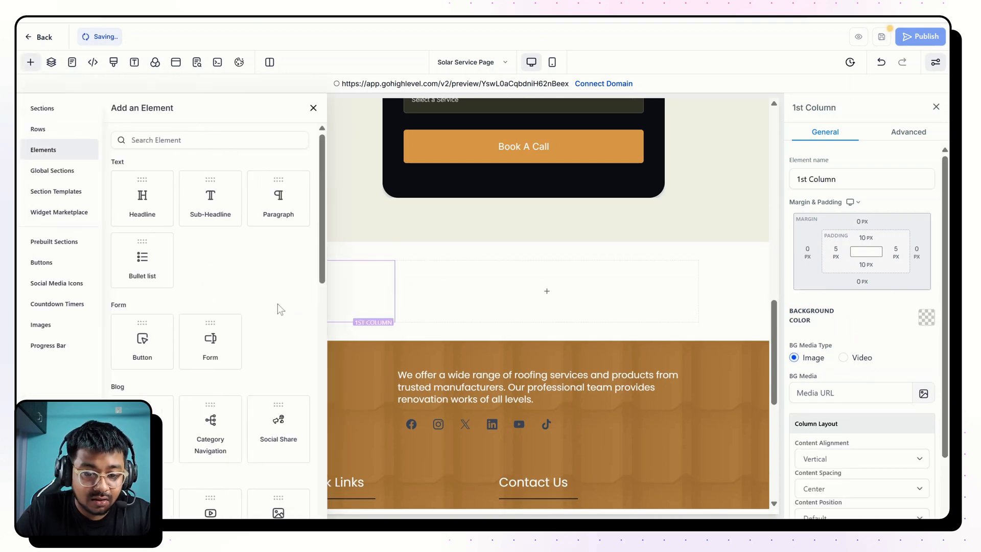
scroll(284, 304, "down", 3)
left_click_drag(278, 230, 154, 352)
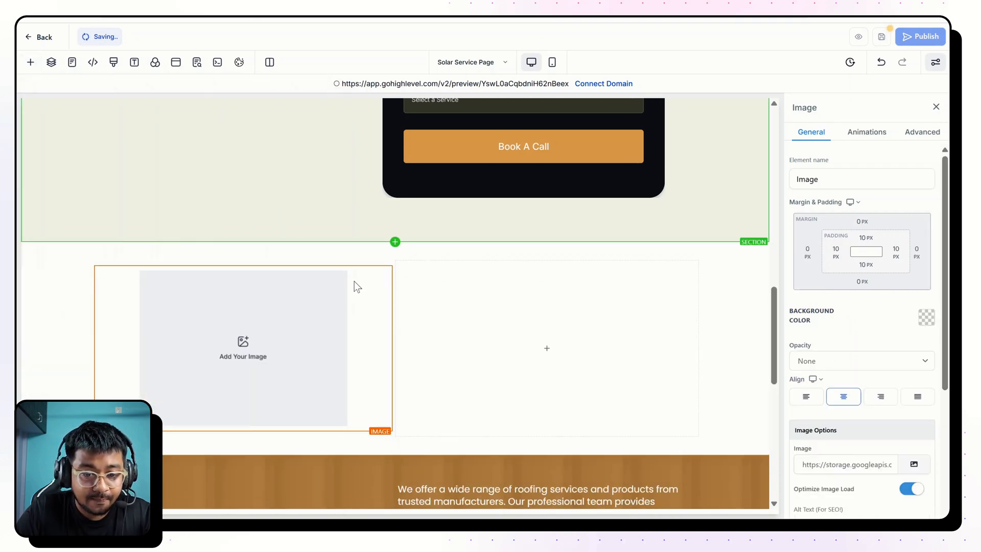
left_click(911, 488)
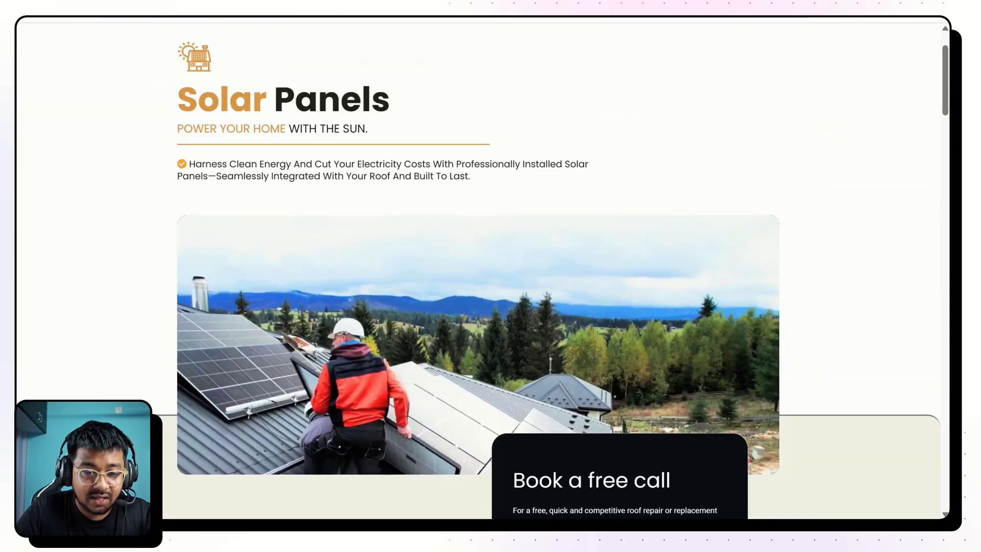
scroll(311, 231, "down", 15)
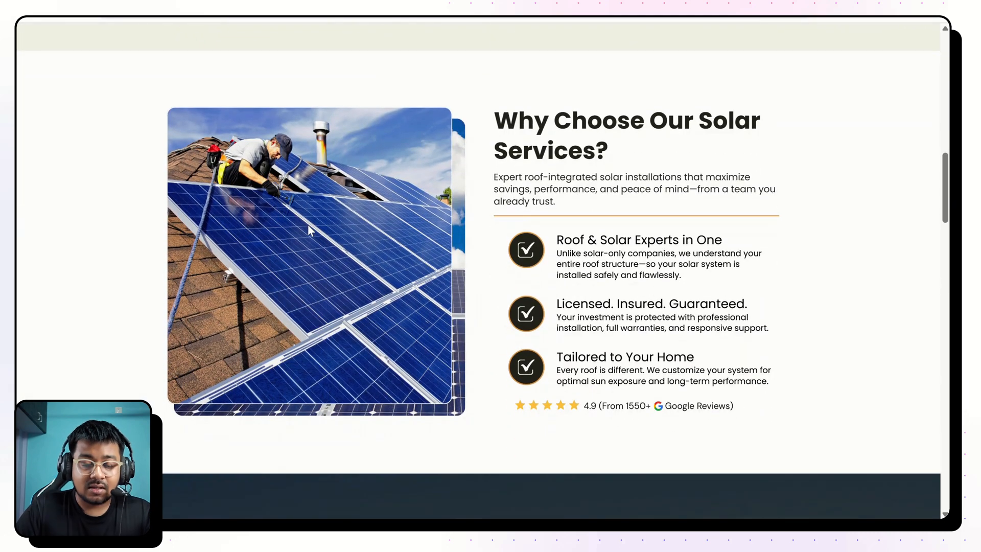
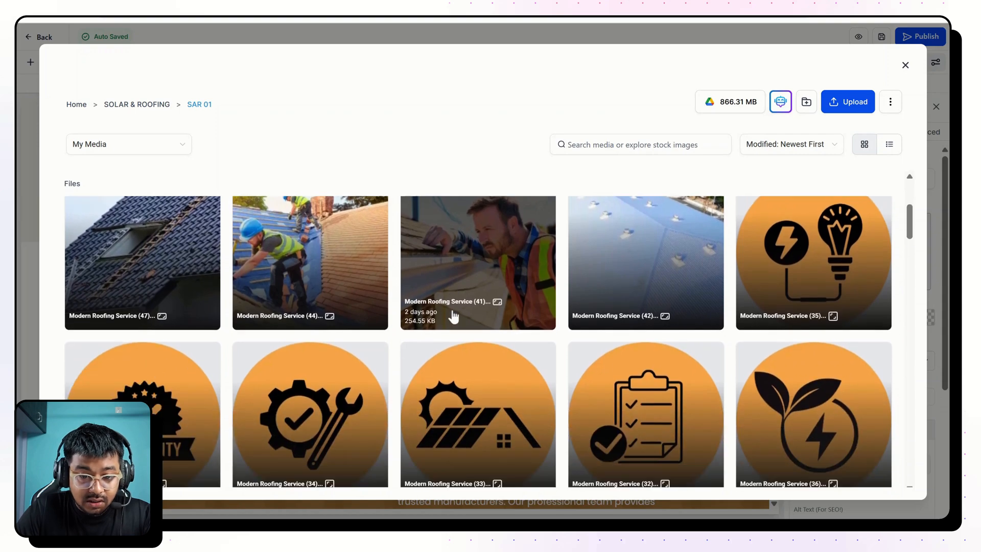
Fill the image element with the rounded picture of a roofer working on solar panels from the SAR 01 media folder.
left_click(121, 346)
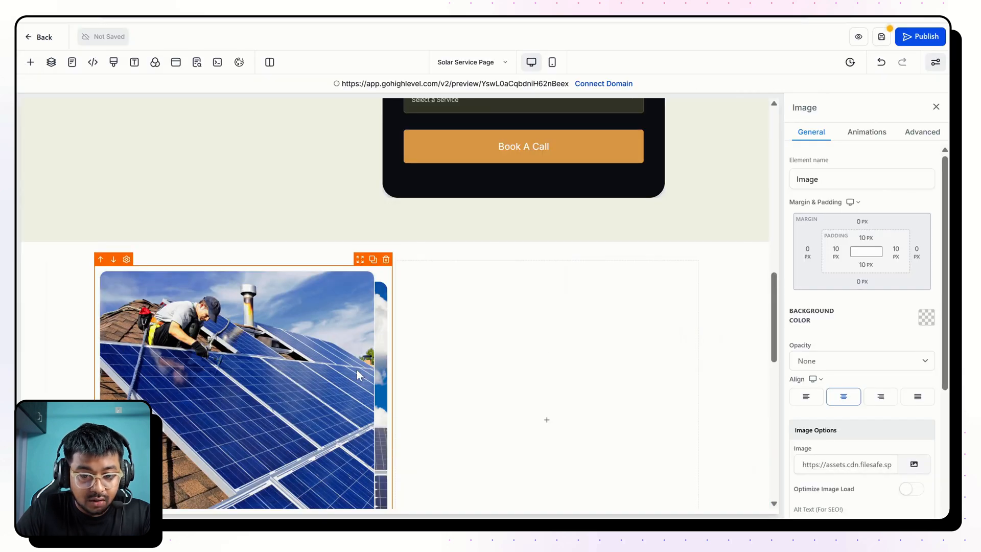
scroll(356, 369, "down", 3)
scroll(267, 228, "up", 1)
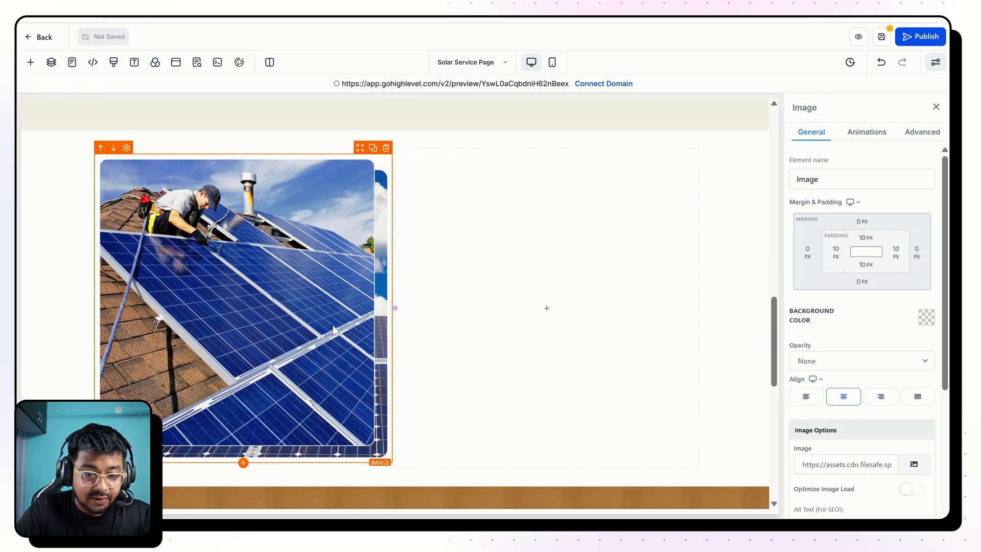
scroll(342, 194, "up", 2)
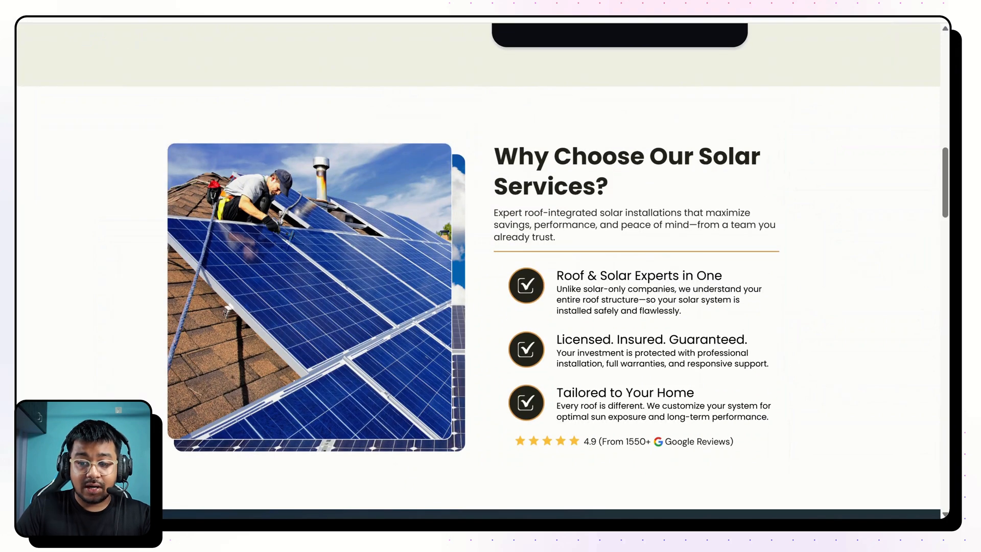
Copy the finished page's "Why Choose Our Solar Services?" heading, duplicate the "Let's Talk Solar" headline and move the duplicate into the new row's second column.
triple_click(621, 193)
key("ctrl+c")
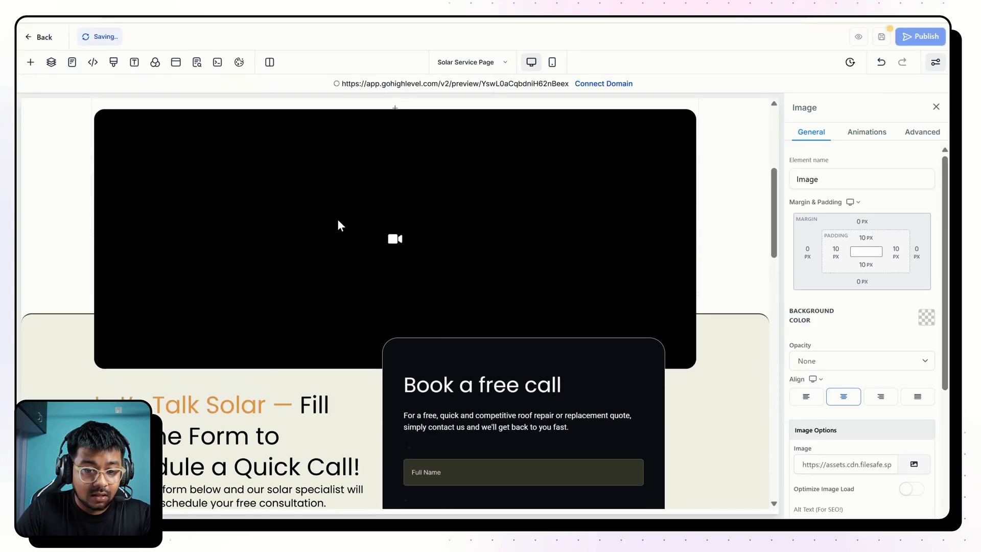
scroll(338, 219, "down", 4)
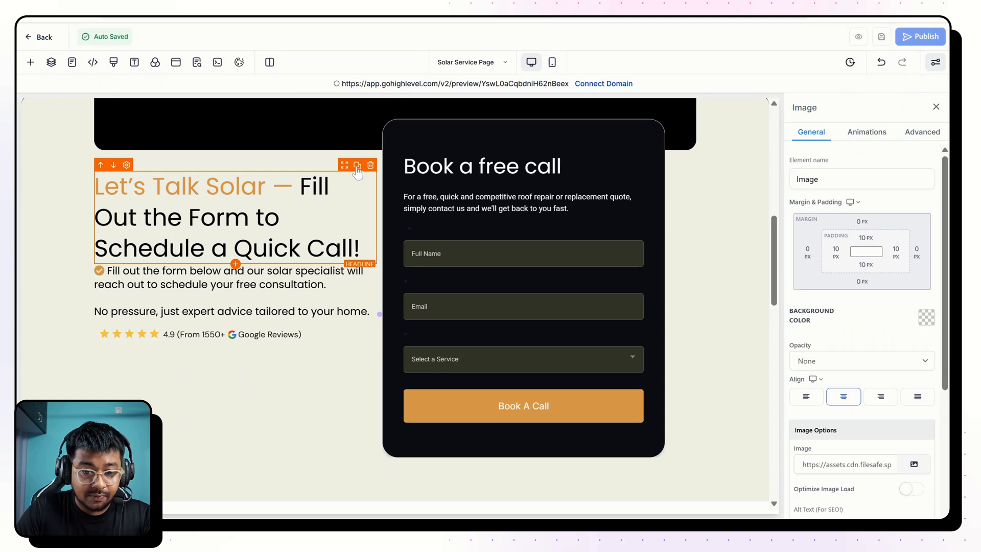
left_click(357, 165)
scroll(357, 169, "down", 2)
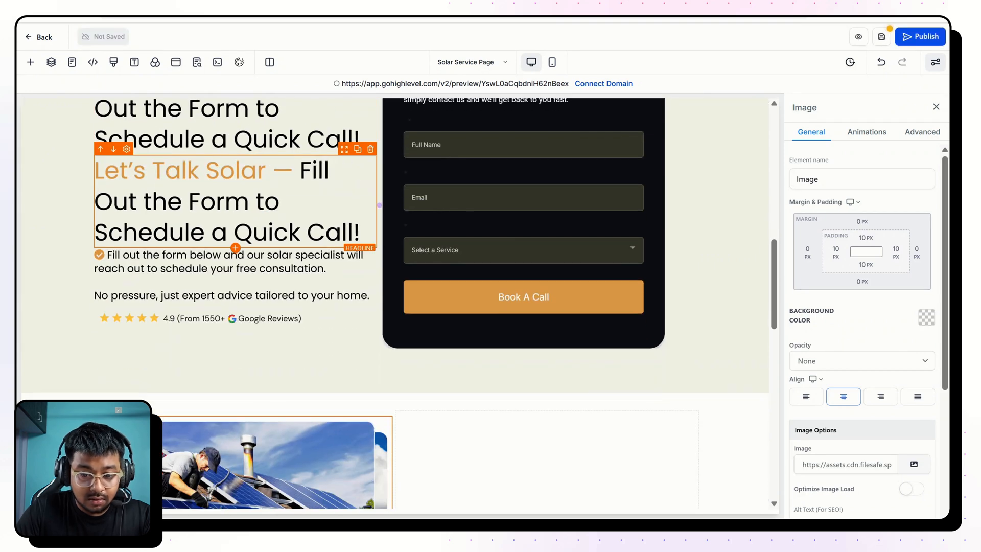
left_click_drag(307, 195, 575, 234)
scroll(575, 234, "down", 5)
scroll(575, 234, "up", 1)
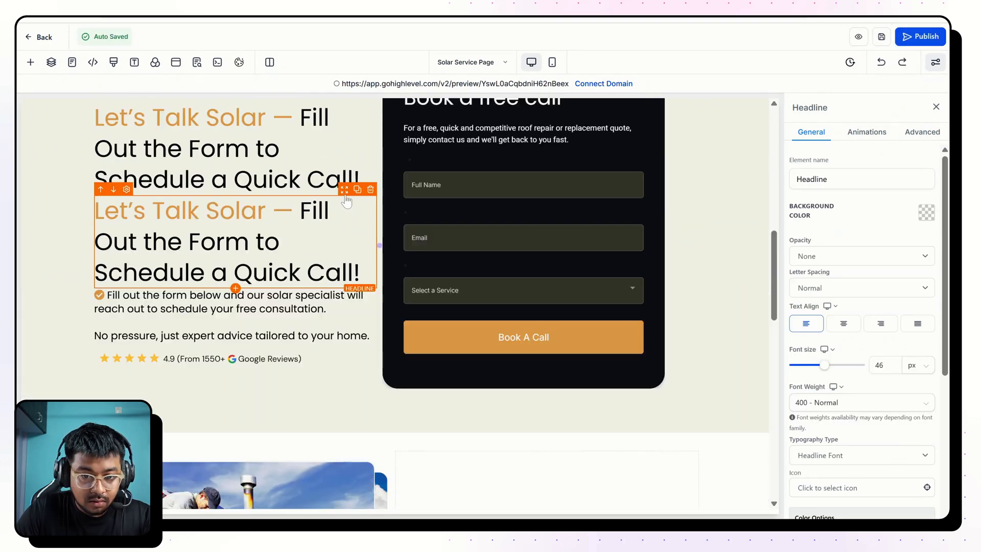
left_click_drag(345, 198, 506, 266)
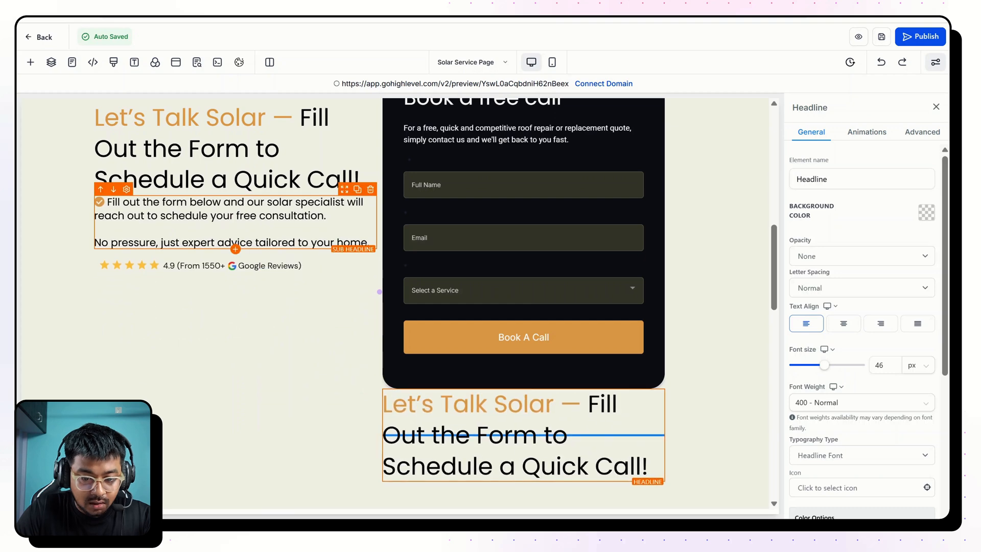
scroll(511, 408, "down", 4)
left_click_drag(511, 409, 491, 307)
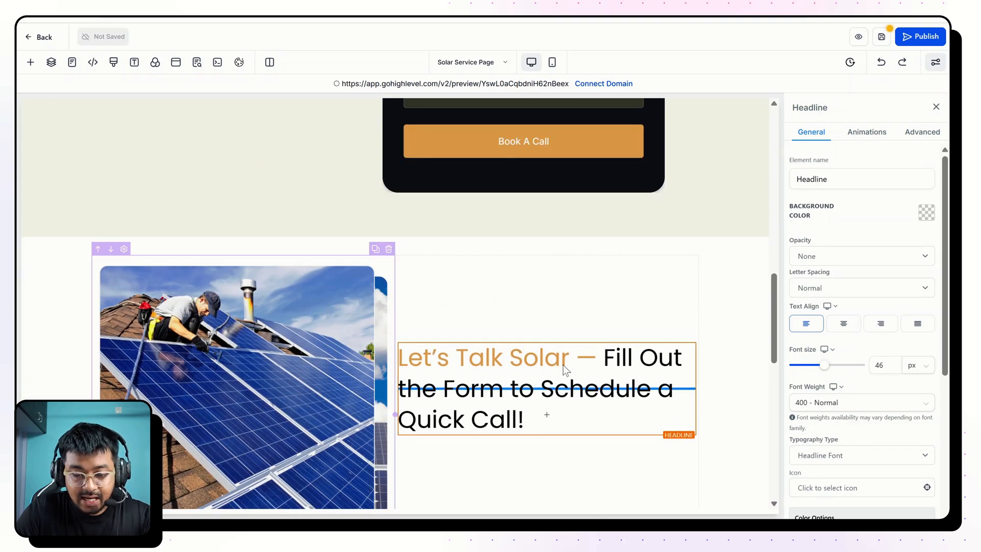
Replace the moved headline's text with "Why Choose Our Solar Services?" and make it bold.
left_click(563, 383)
key("ctrl+a")
key("ctrl+v")
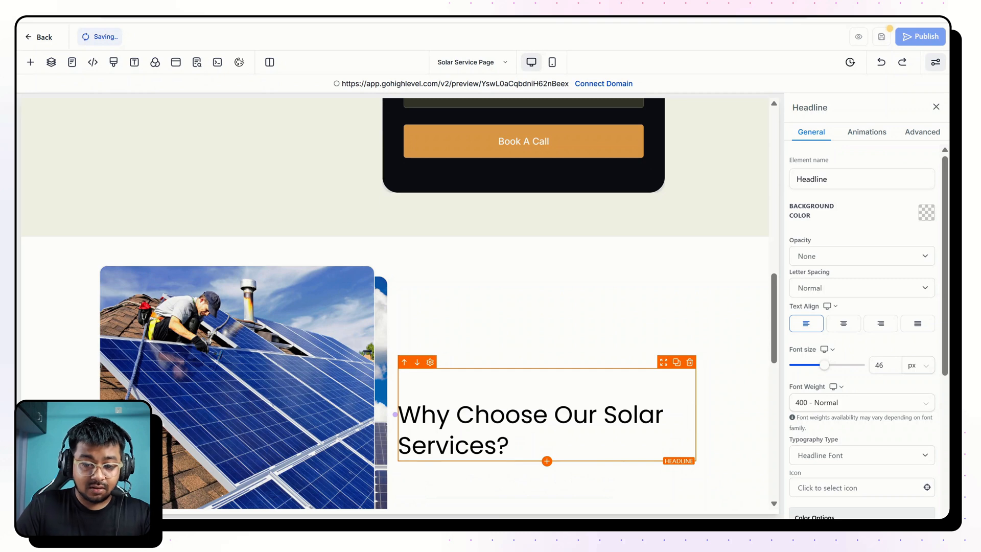
key("ctrl+a")
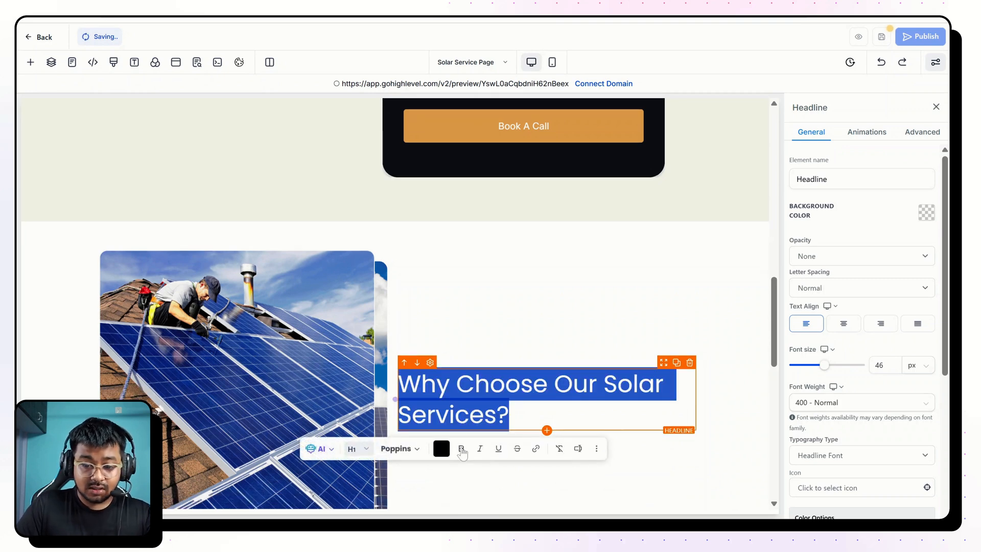
left_click(462, 453)
Set the "Why Choose Our Solar Services?" headline's color to the near-black custom color.
scroll(864, 332, "down", 3)
left_click(920, 398)
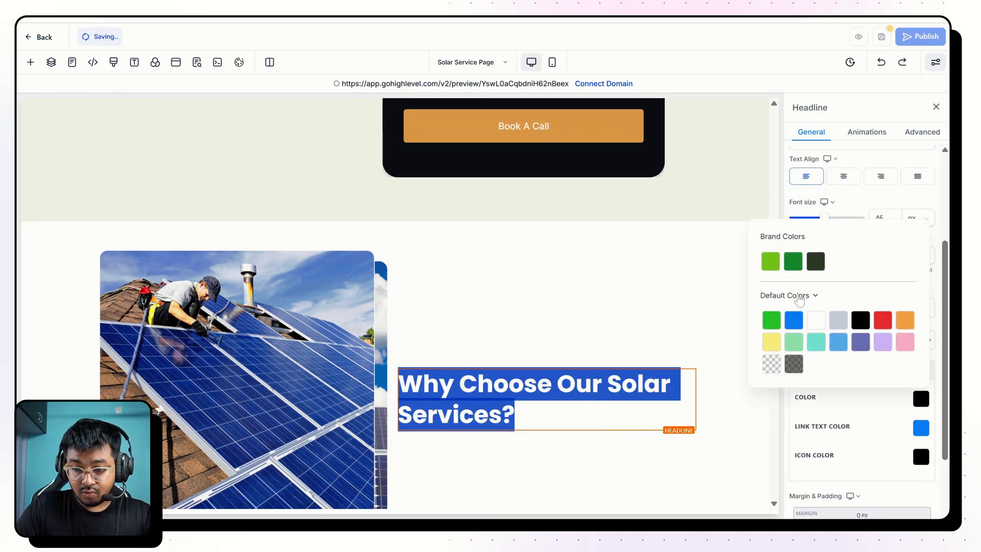
left_click(800, 297)
left_click(788, 333)
left_click(772, 365)
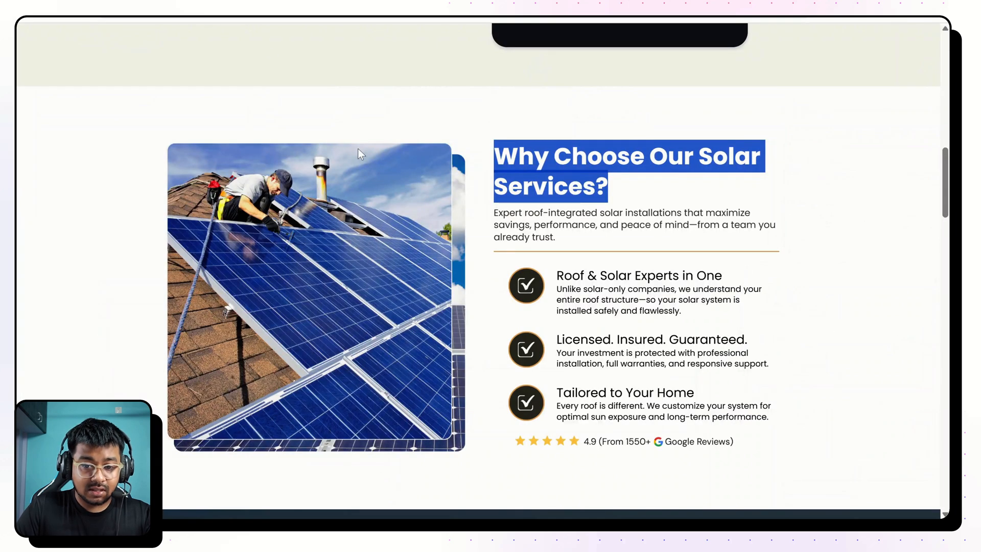
Copy the finished page's description, duplicate the "Fill out the form below" sub headline and move the duplicate beneath the "Why Choose Our Solar Services?" headline.
left_click_drag(490, 212, 562, 244)
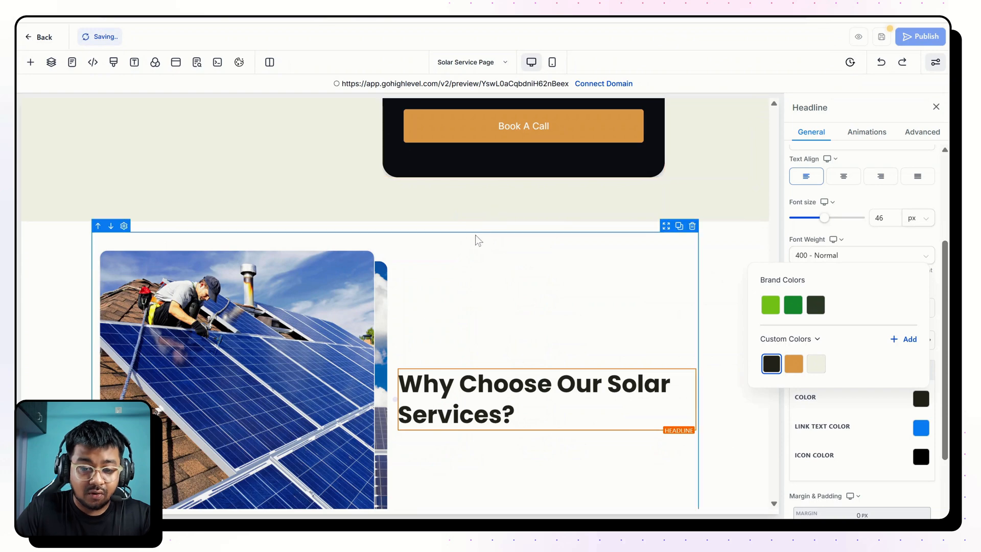
scroll(409, 224, "up", 5)
left_click(357, 234)
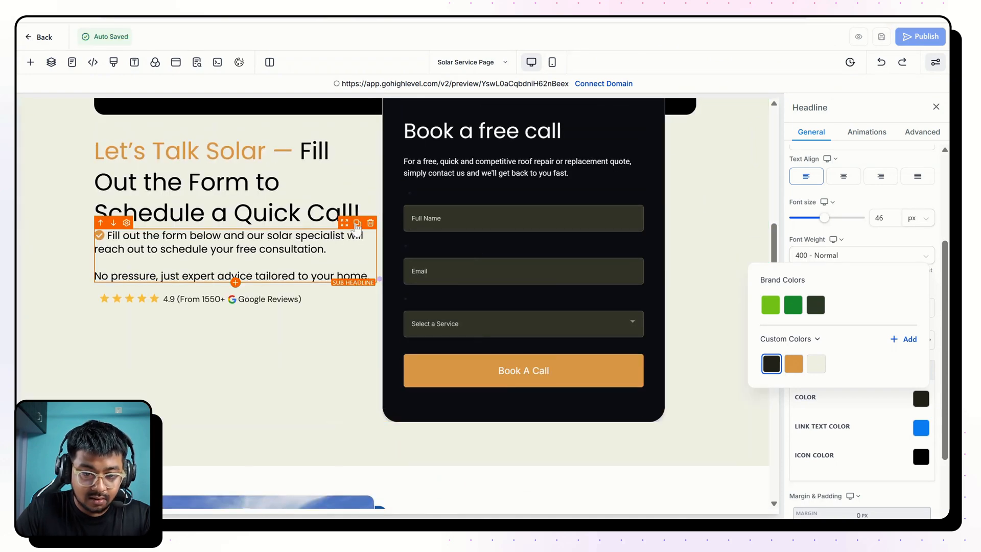
left_click(357, 220)
scroll(346, 207, "down", 2)
left_click_drag(345, 205, 358, 424)
left_click_drag(361, 242, 395, 396)
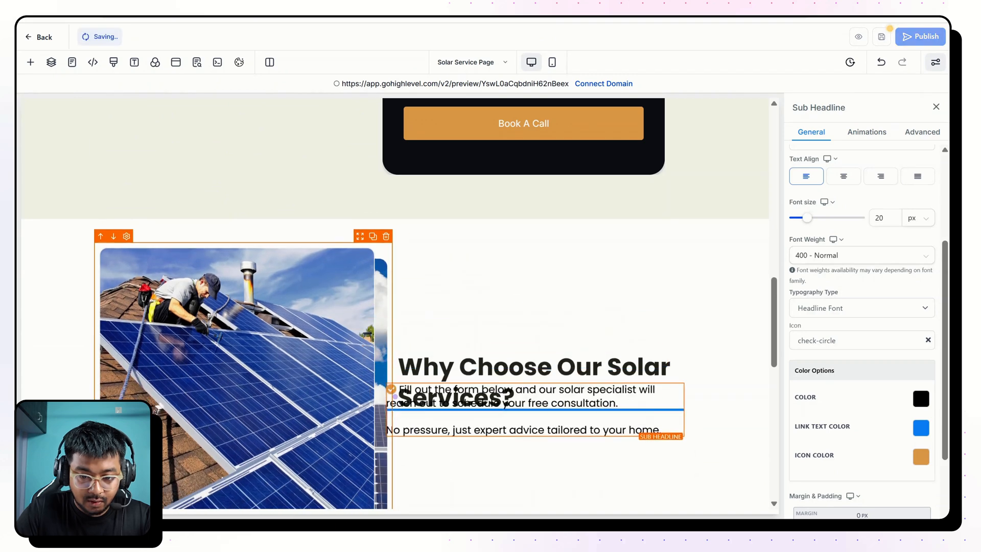
Replace the first paragraph of the moved sub headline with the copied solar description and remove its bold formatting.
key("ctrl+a")
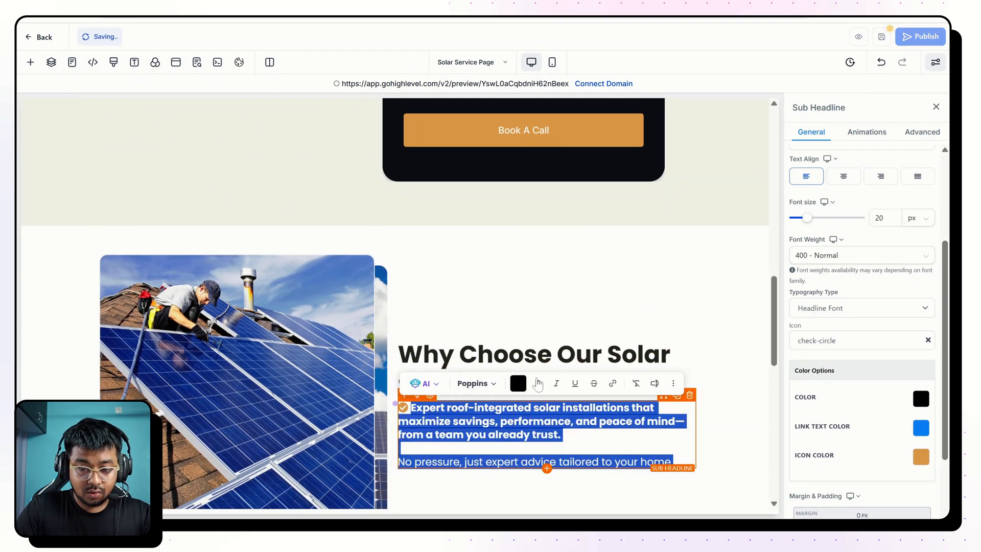
left_click(539, 383)
left_click(539, 383)
Set the left margin of the new row's second column to 40 px.
left_click(455, 472)
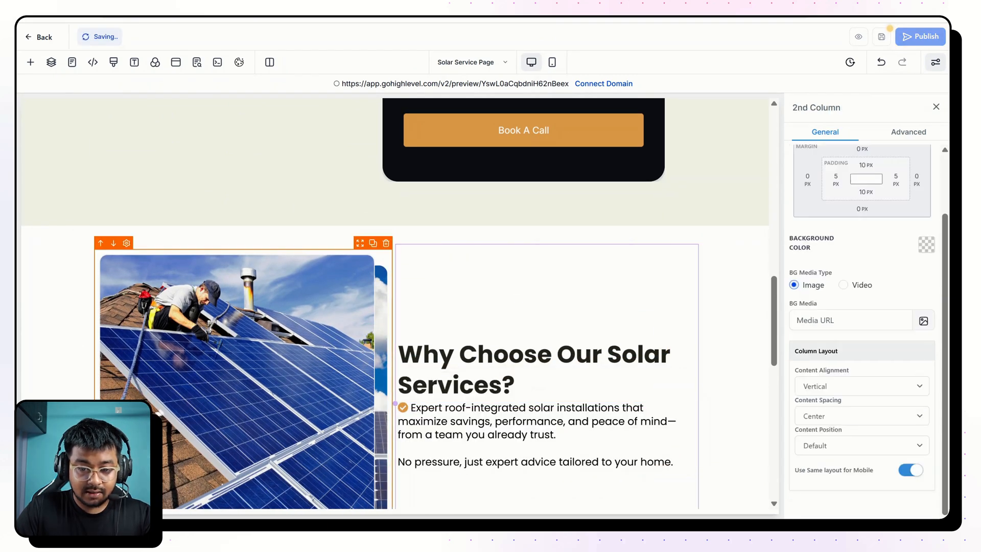
left_click(811, 183)
left_click(791, 249)
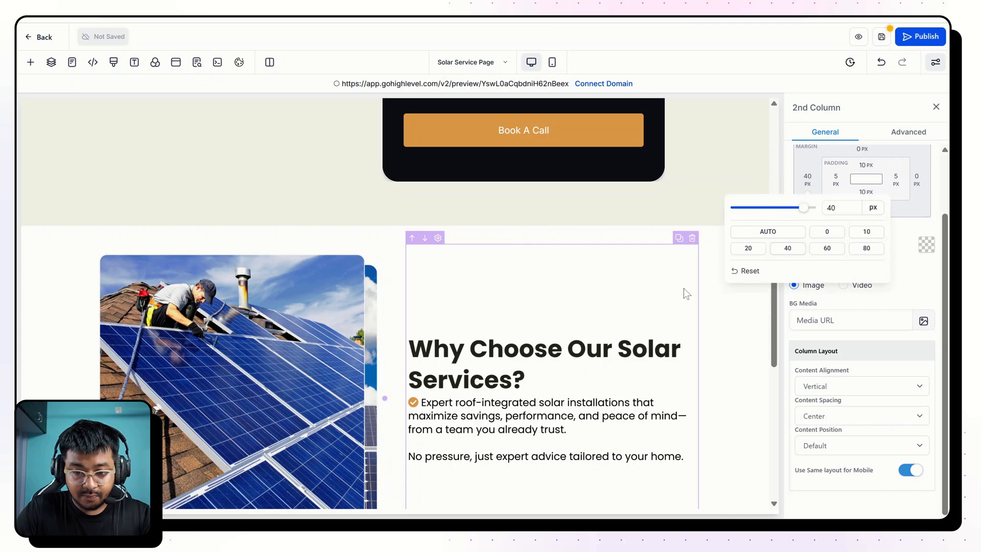
Set the top and bottom padding of the new solar image section to 100 px each.
left_click(704, 322)
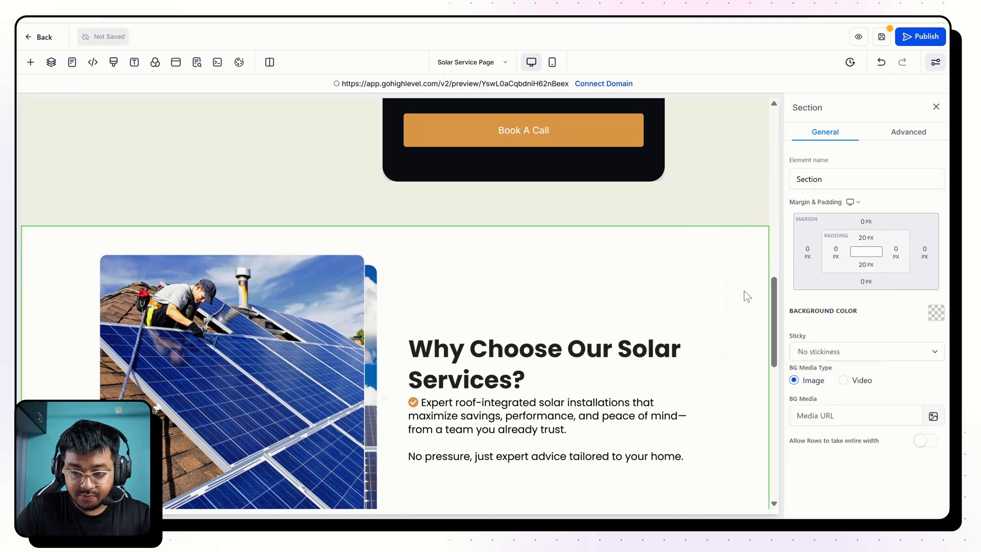
left_click(866, 238)
left_click(886, 301)
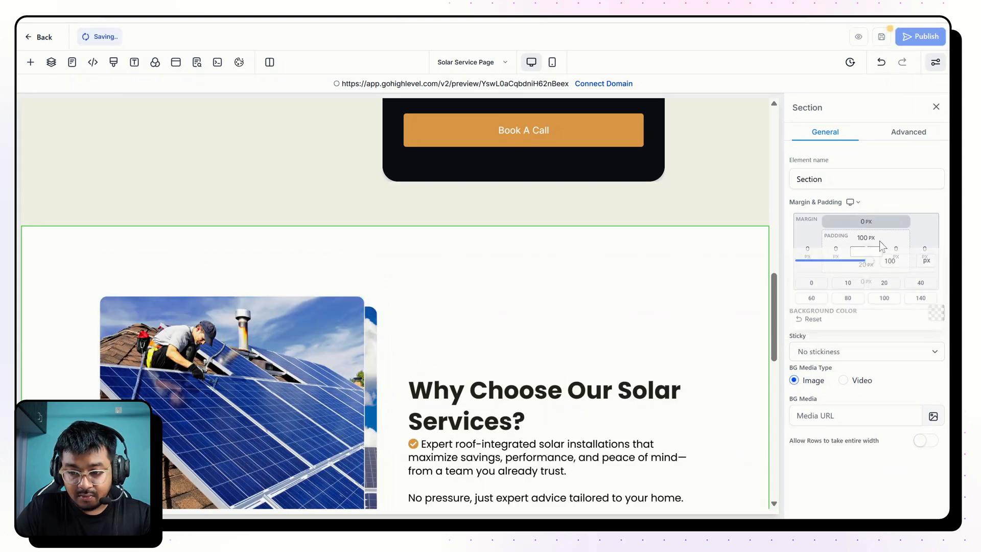
left_click(866, 264)
left_click(892, 335)
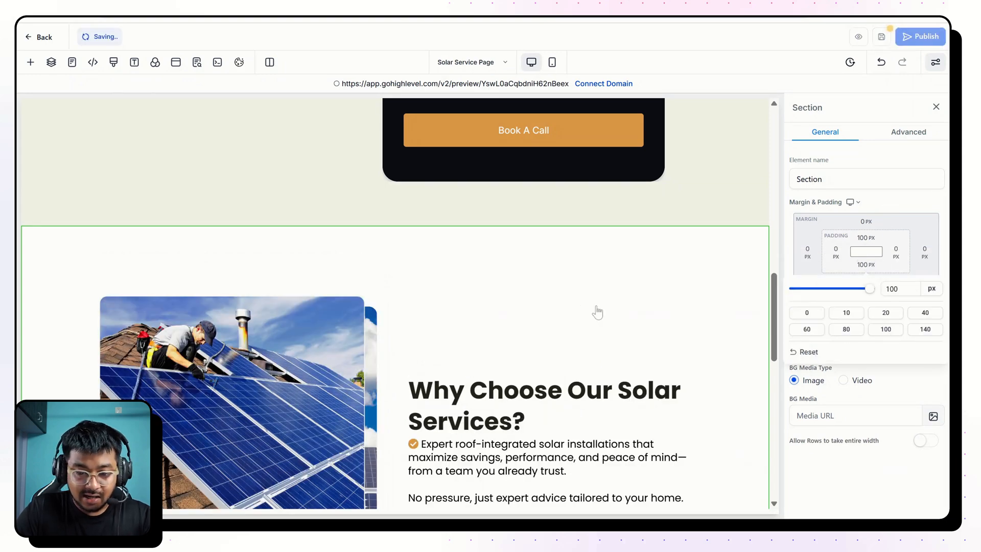
scroll(592, 307, "down", 5)
scroll(586, 303, "up", 1)
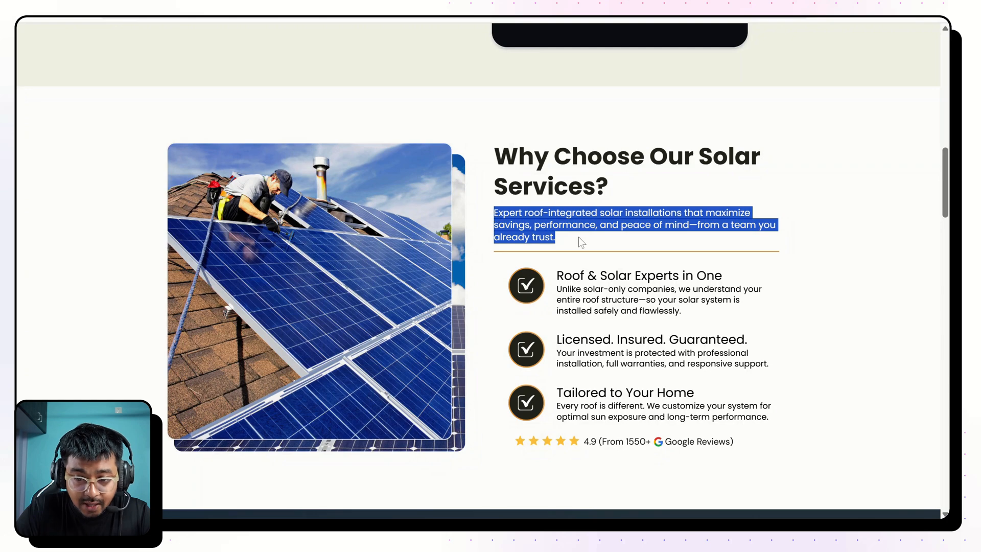
Copy the finished page's description again, replace the entire sub headline text with "Expert roof-integrated solar installations…already trust.", and remove the bold formatting.
left_click(562, 239)
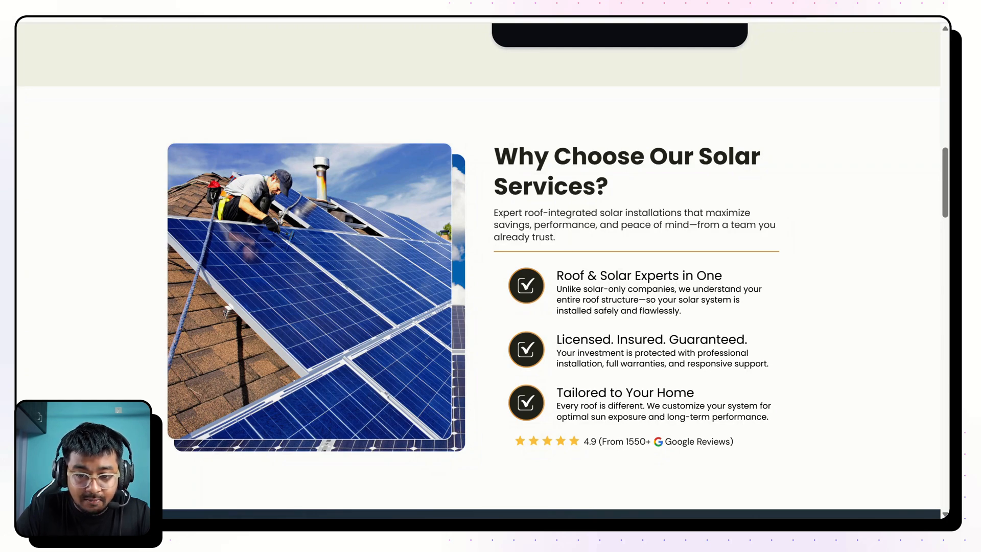
left_click_drag(494, 212, 571, 237)
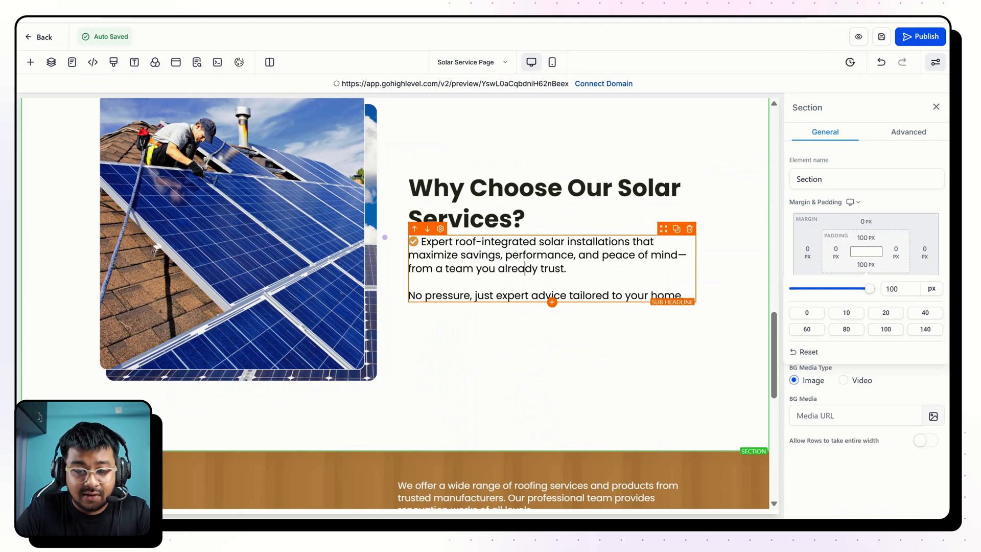
left_click(569, 295)
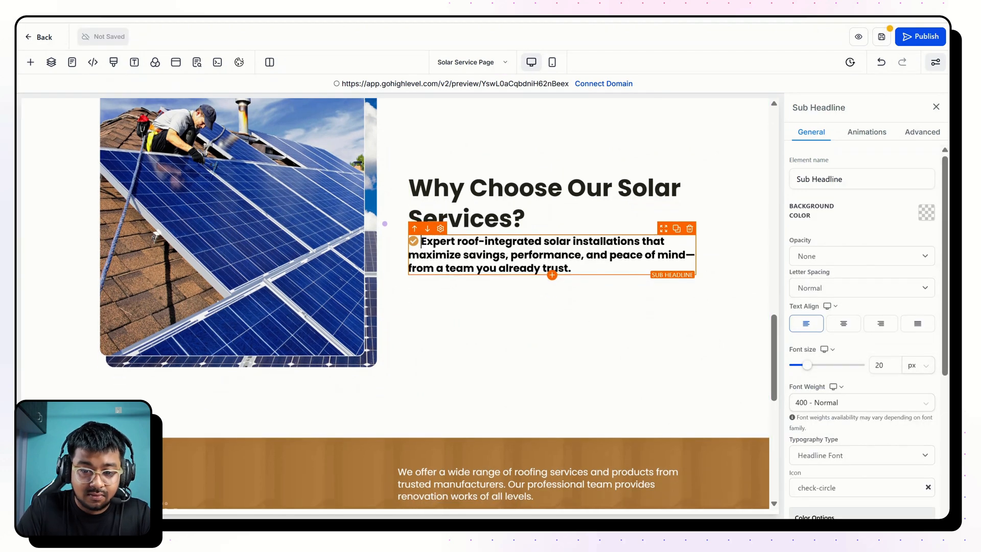
key("ctrl+a")
left_click(492, 294)
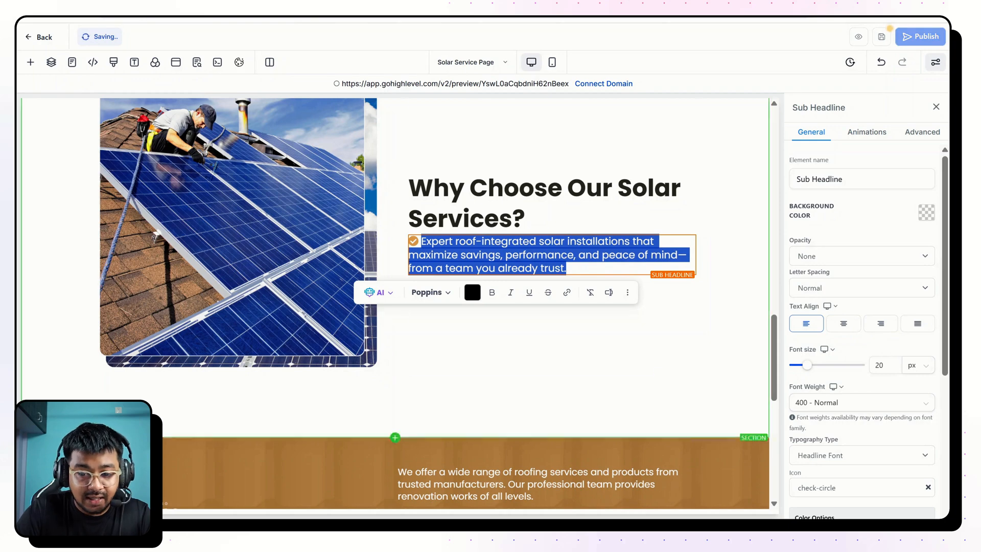
Set the top margin of the solar description sub headline to 10 px.
scroll(886, 360, "down", 5)
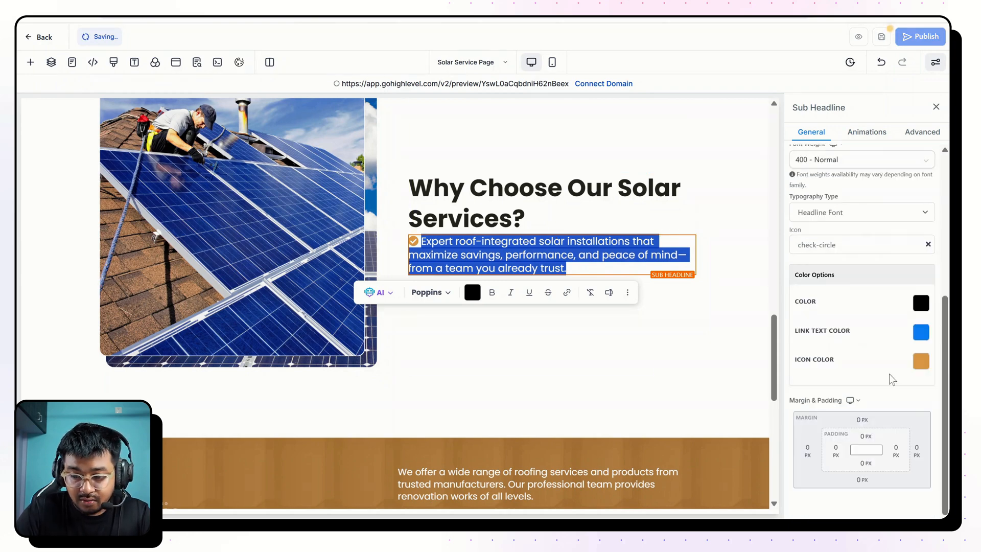
left_click(862, 419)
left_click(921, 468)
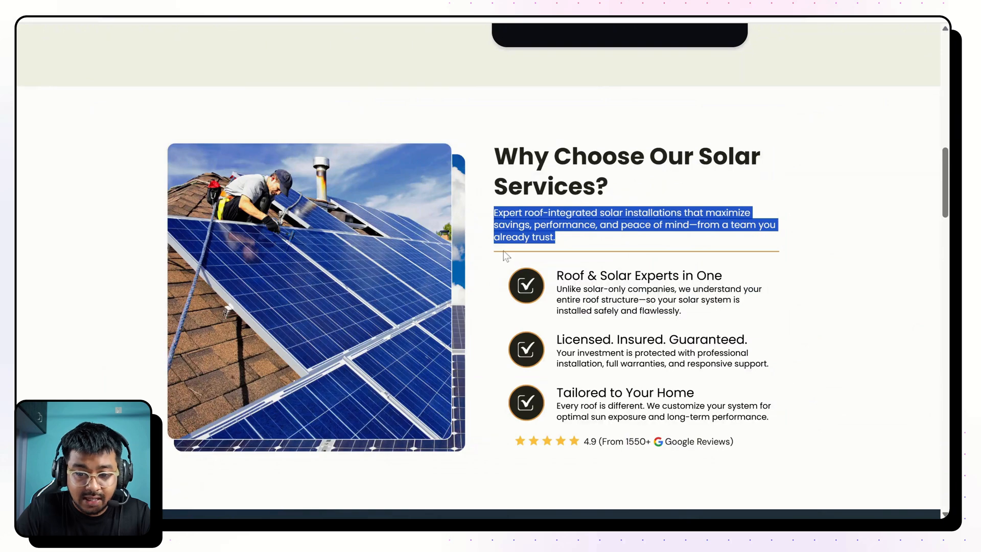
Check the line under the finished page's description and add a Divider element below the sub headline.
left_click(497, 257)
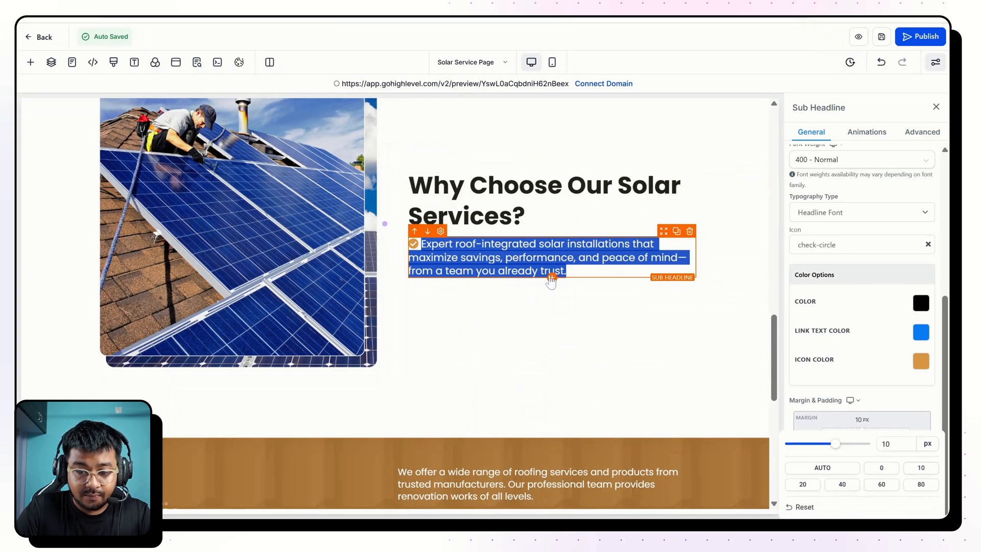
left_click(553, 280)
left_click(552, 279)
left_click(205, 233)
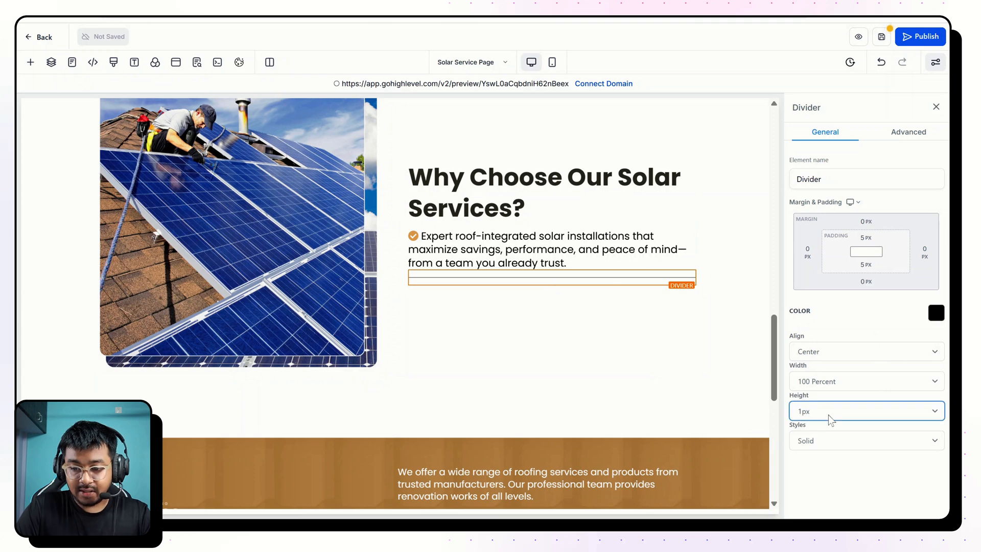
Set the divider's height to 2px and its color to the orange custom color.
key("Down")
left_click(936, 313)
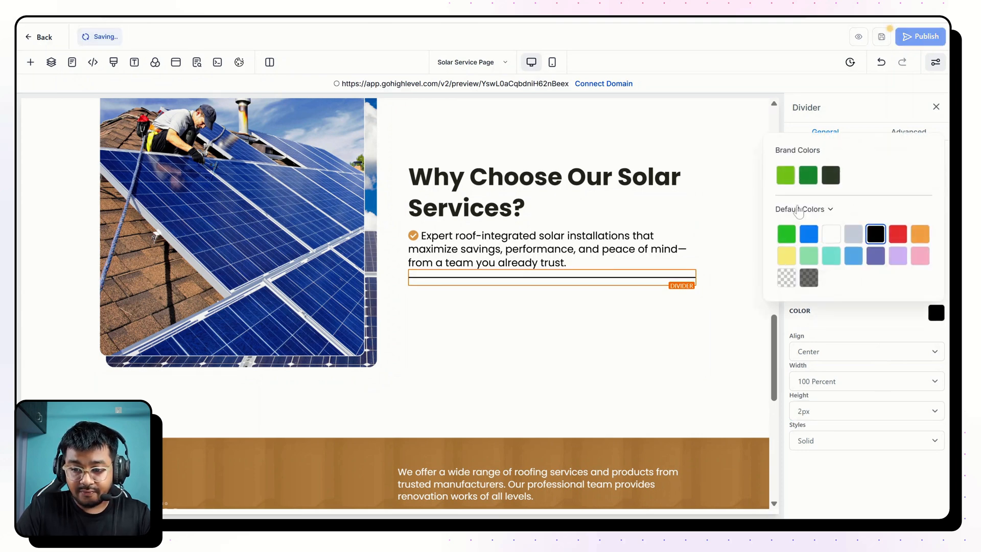
left_click(799, 210)
left_click(801, 246)
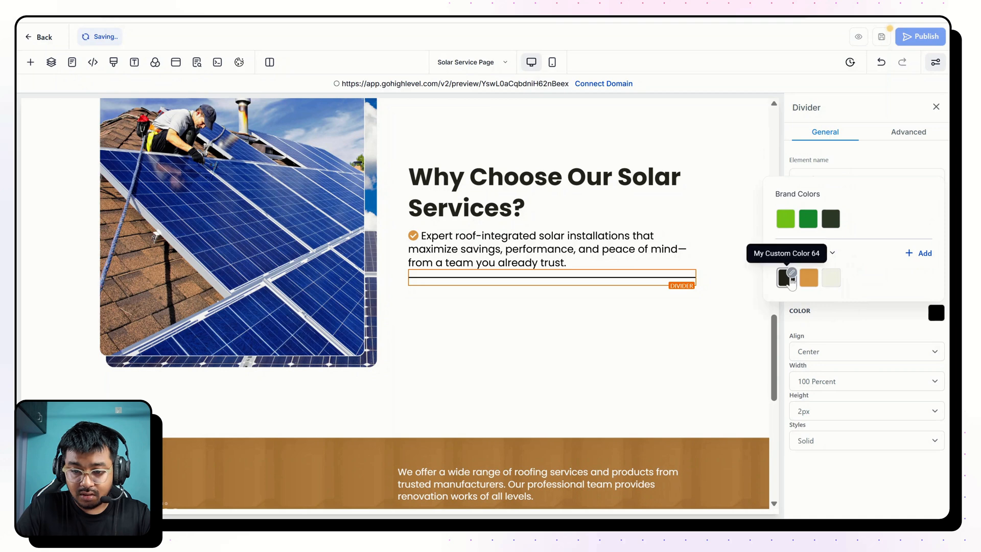
left_click(809, 277)
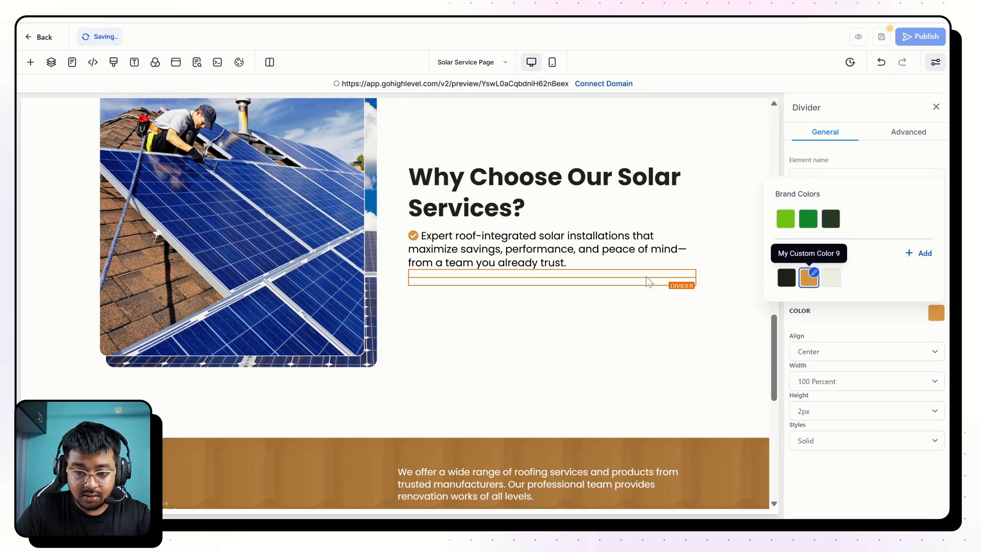
Add an Image Feature element below the divider and replace its headline with the finished page's "Roof & Solar Experts in One".
left_click(553, 286)
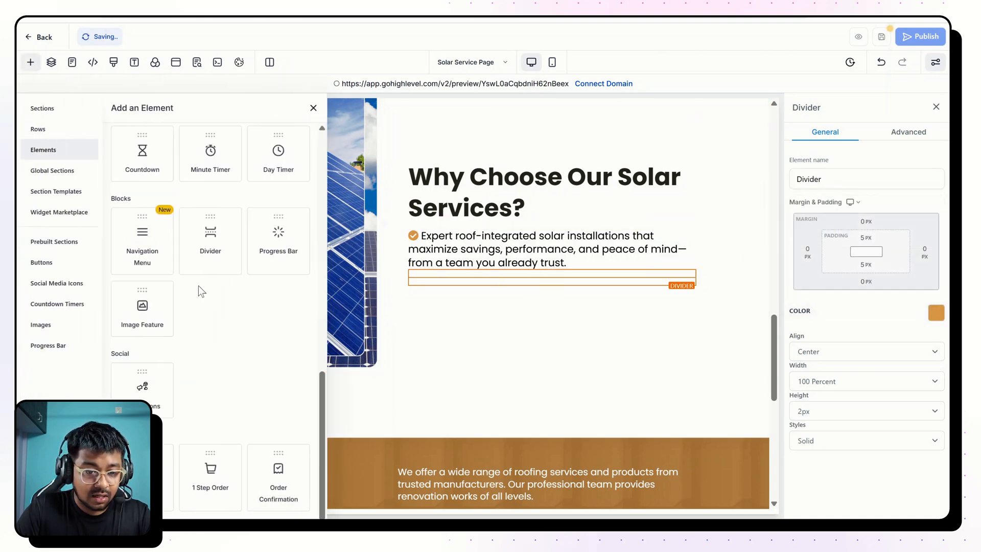
left_click_drag(153, 334, 191, 333)
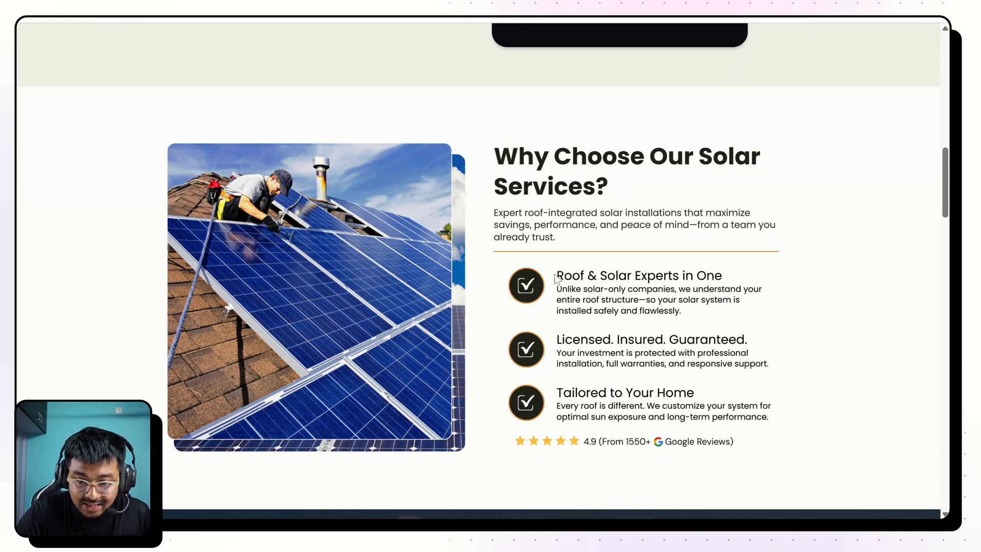
left_click_drag(557, 276, 752, 281)
key("ctrl+c")
left_click_drag(692, 321, 741, 277)
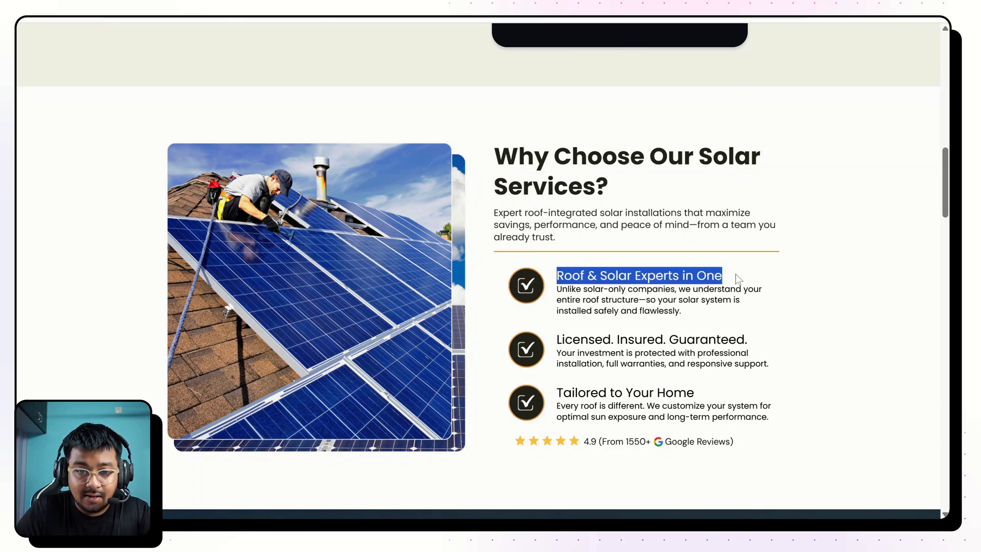
key("ctrl+Tab")
key("ctrl+v")
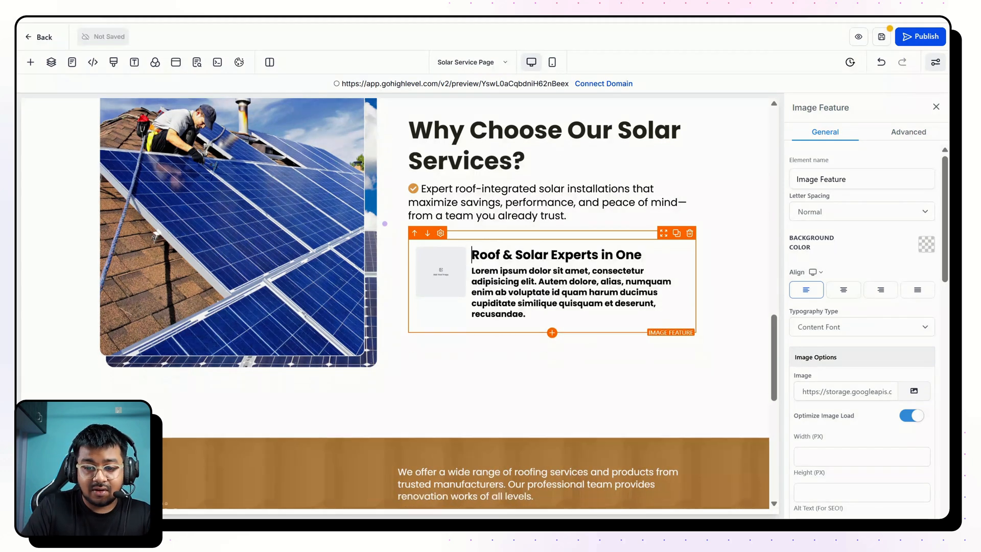
Set both the text and headline font weights of the Image Feature to 400 - Normal.
key("ctrl+a")
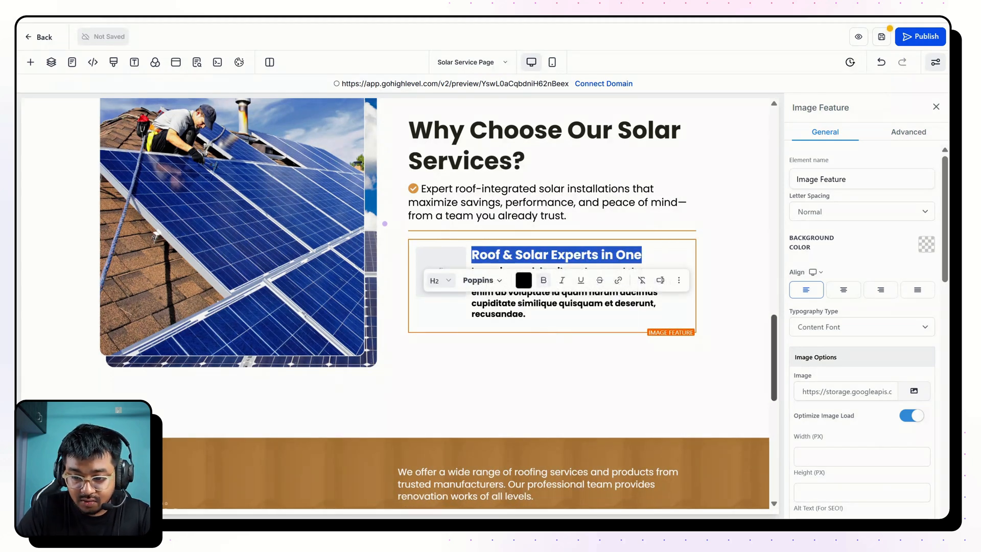
scroll(853, 360, "down", 10)
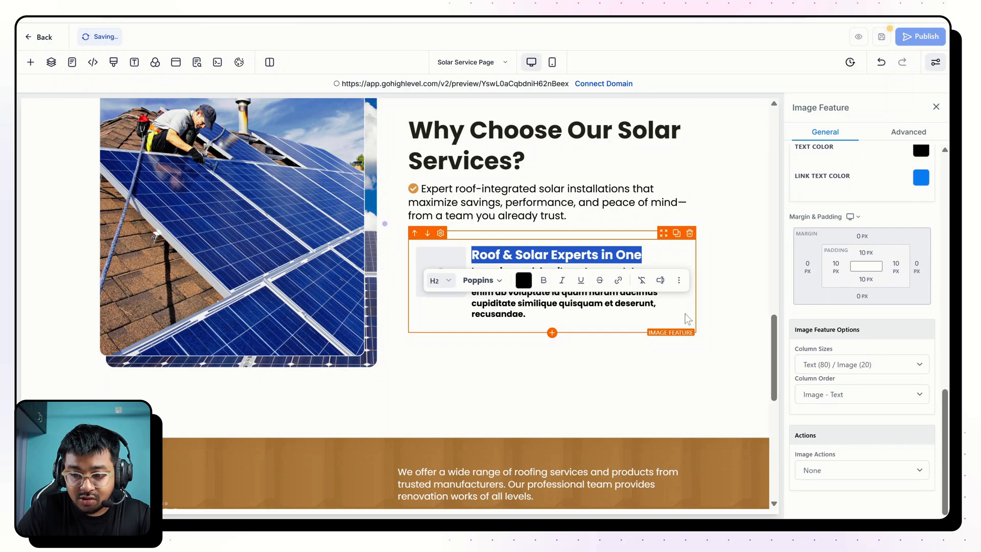
scroll(852, 361, "up", 5)
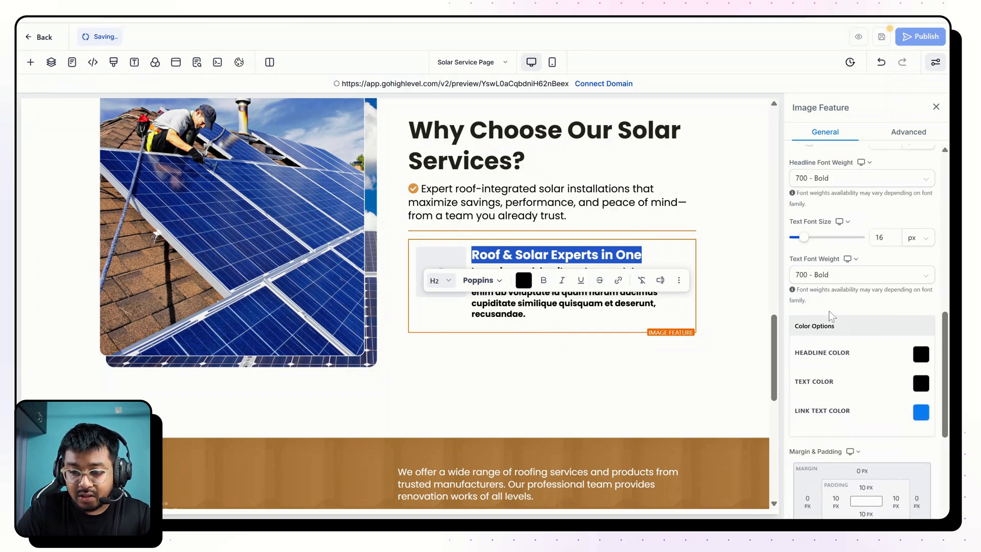
left_click(819, 280)
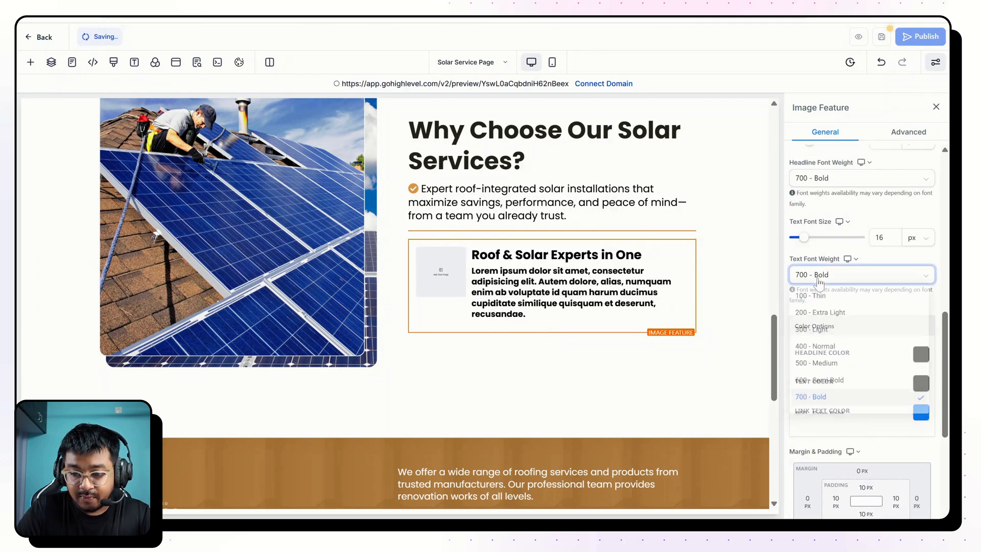
left_click(815, 343)
left_click(829, 180)
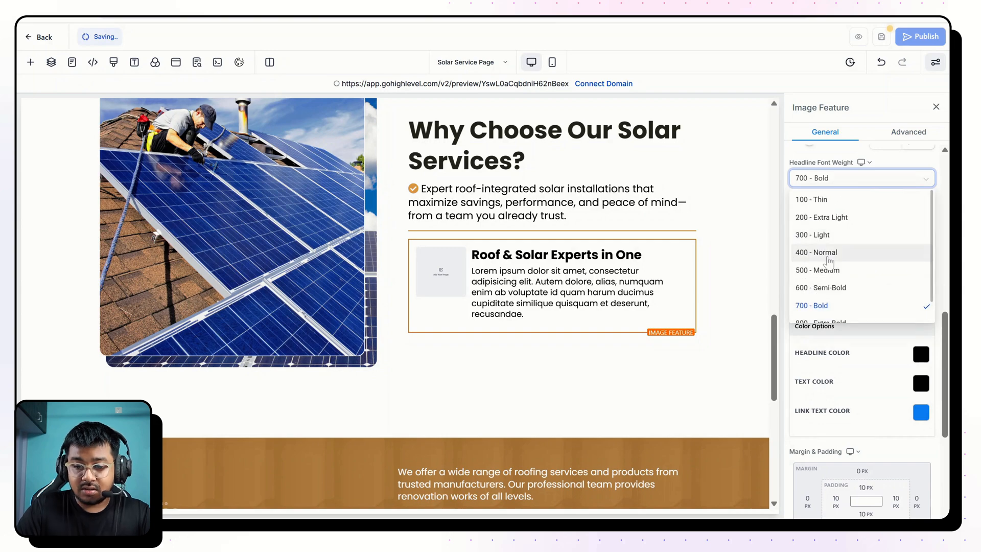
left_click(827, 254)
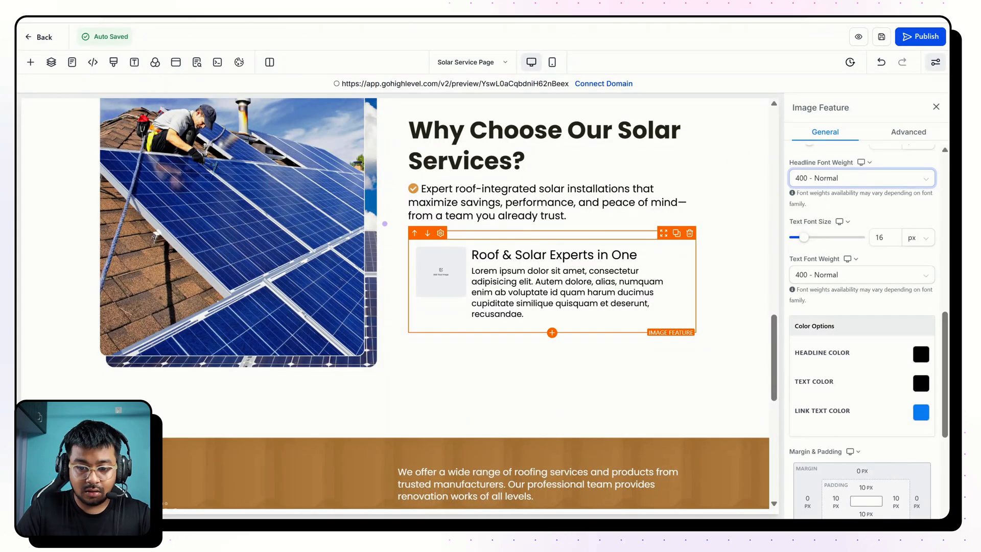
Replace the Image Feature's placeholder text with "Unlike solar-only companies…installed safely and flawlessly." and remove the blank line above it.
key("ctrl+a")
type("Unlike solar-only companies, we understand your entire roof structure—so your solar system is installed safely and flawlessly.")
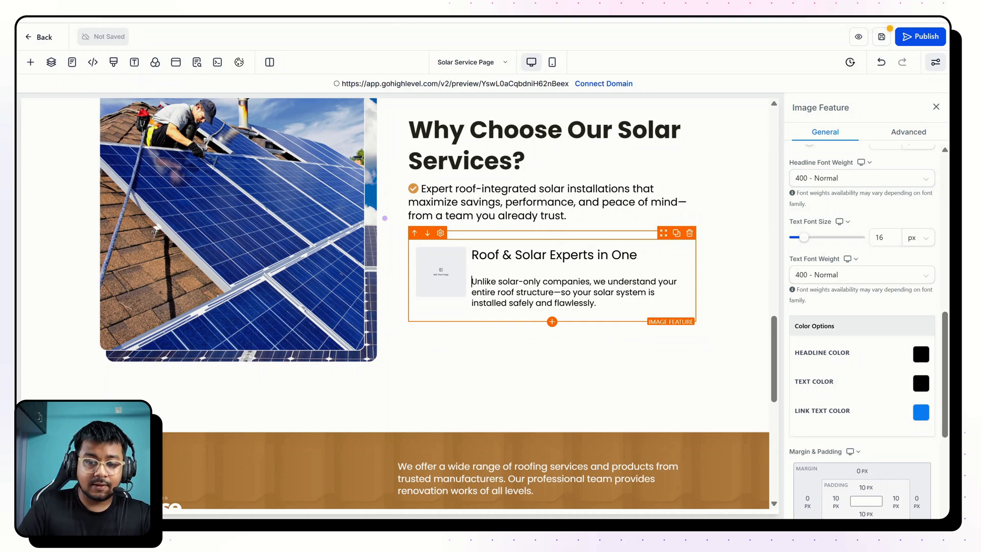
key("BackSpace")
Turn off Optimize Image Load for the Image Feature and open the SAR 01 folder inside SOLAR & ROOFING in media storage.
scroll(899, 328, "up", 7)
left_click(917, 323)
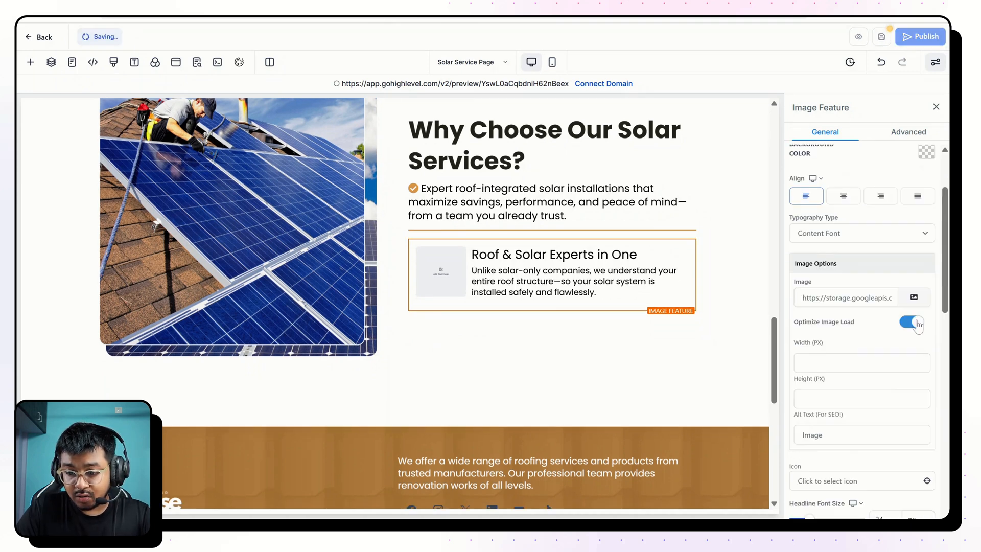
key("Return")
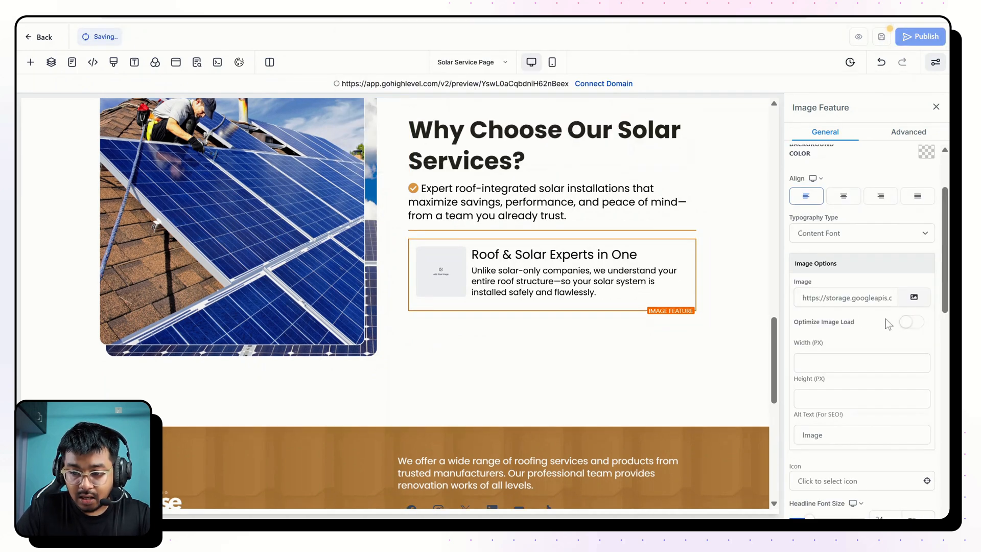
left_click(914, 296)
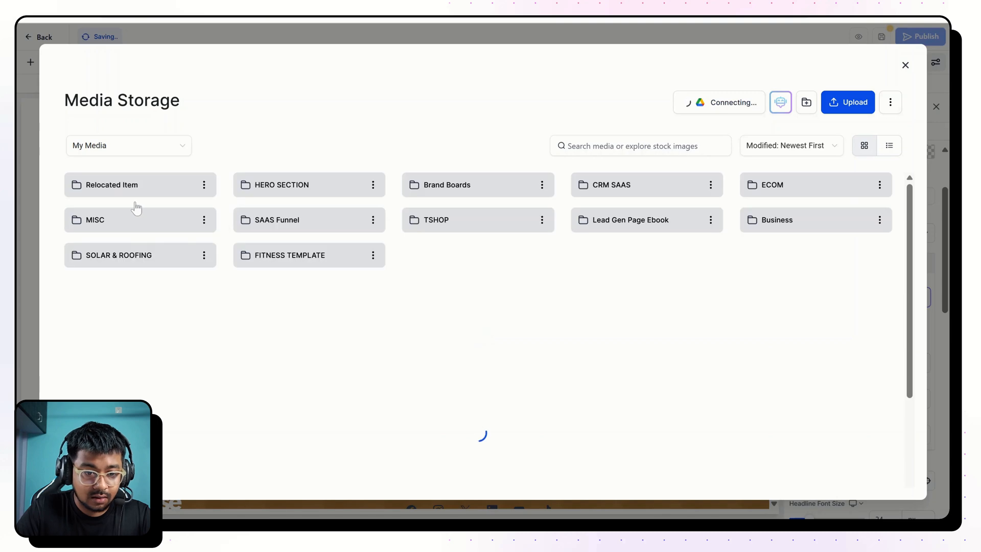
double_click(133, 257)
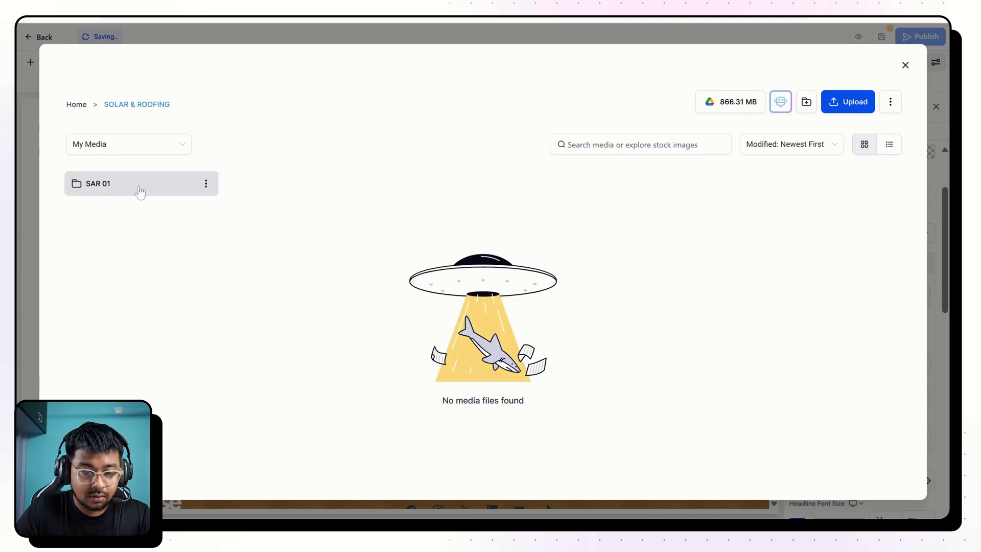
double_click(141, 190)
Insert the round checkmark image "Modern Roofing Service (14)" as the Image Feature's picture.
scroll(751, 267, "down", 4)
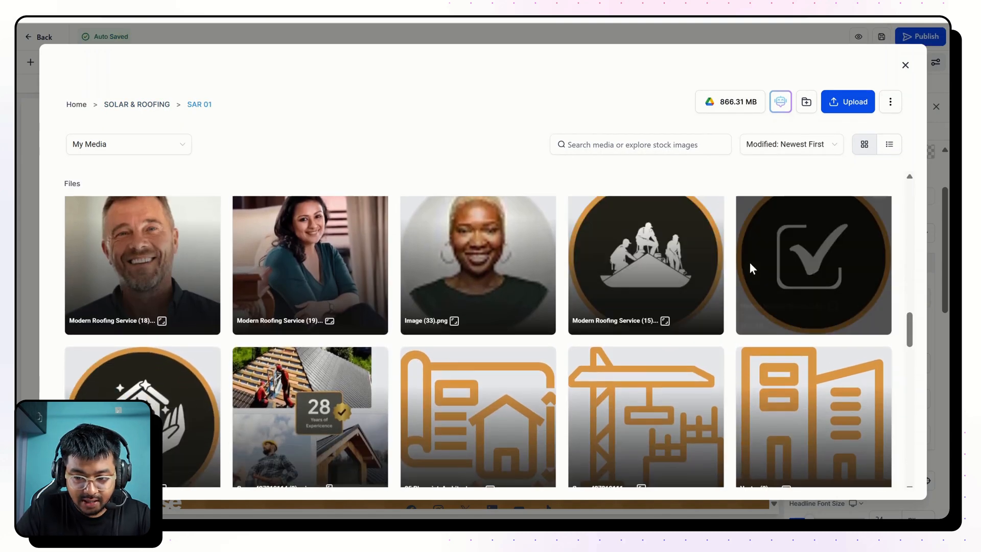
left_click(795, 254)
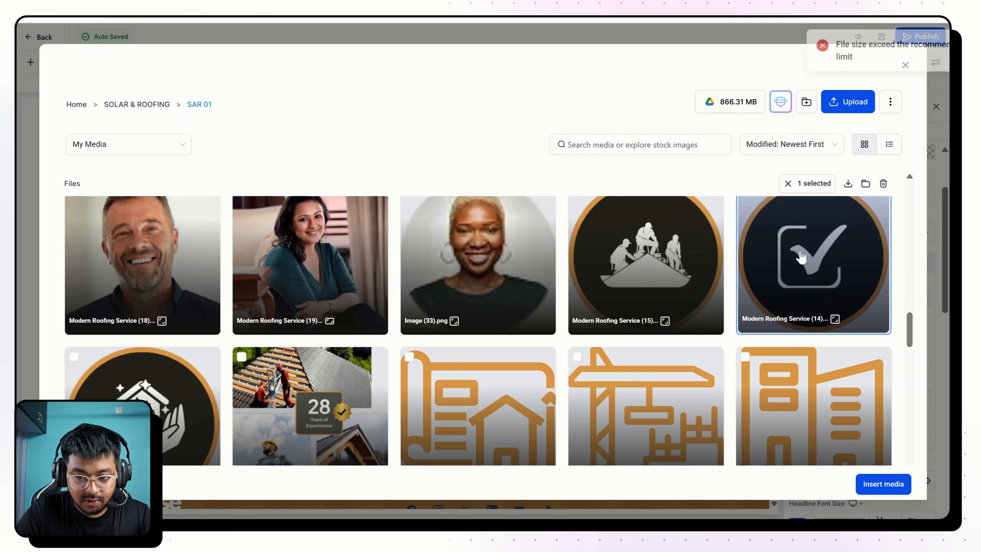
scroll(794, 255, "up", 2)
left_click(745, 317)
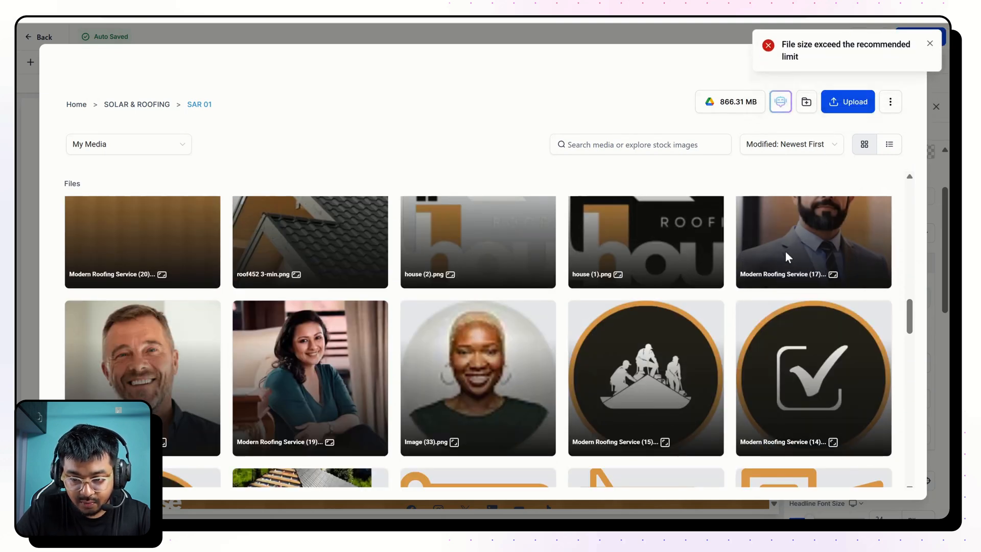
scroll(786, 258, "down", 1)
left_click(818, 299)
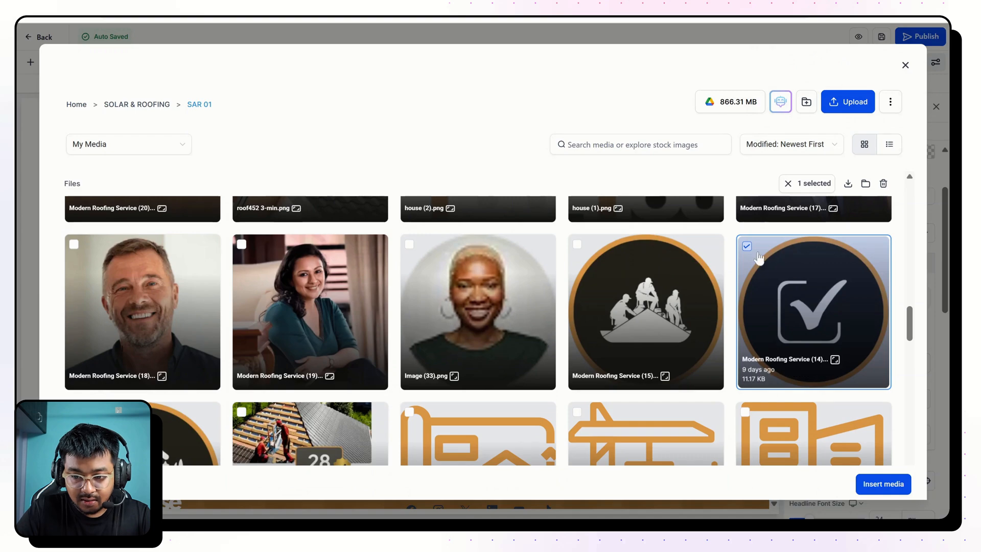
left_click(884, 484)
Set the width of the Image Feature's checkmark image to 80 px.
left_click(848, 345)
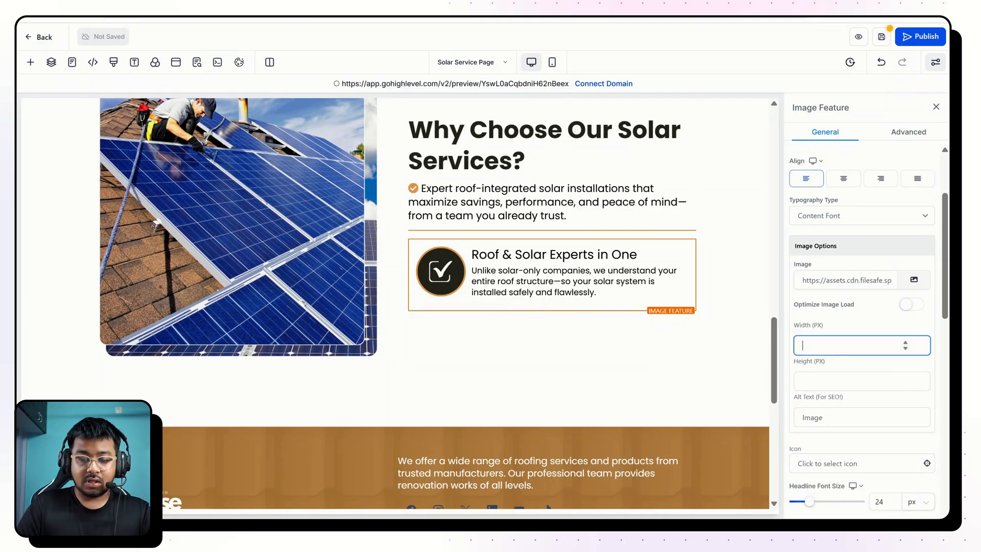
type("70")
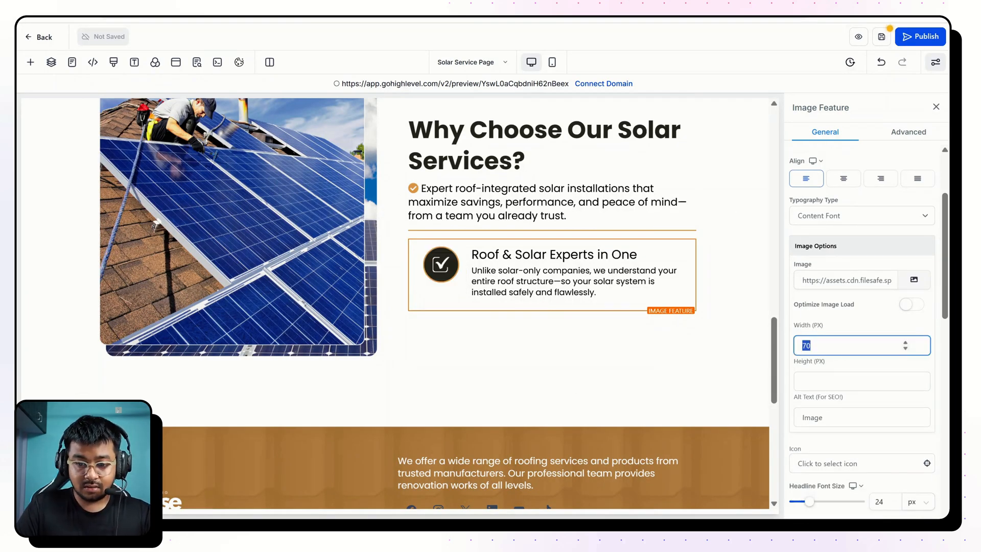
key("BackSpace")
type("80")
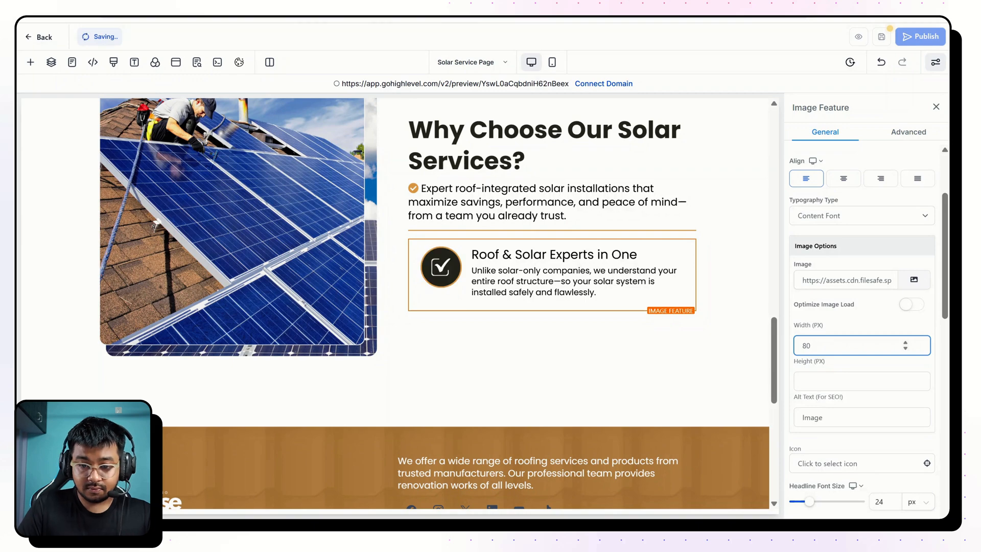
Duplicate the "Roof & Solar Experts in One" Image Feature twice.
left_click(677, 234)
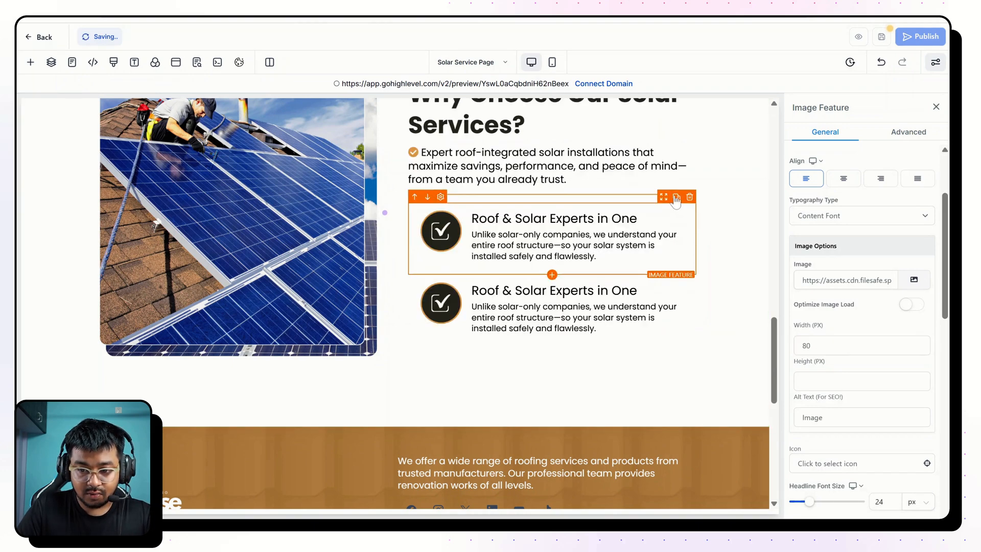
left_click(676, 199)
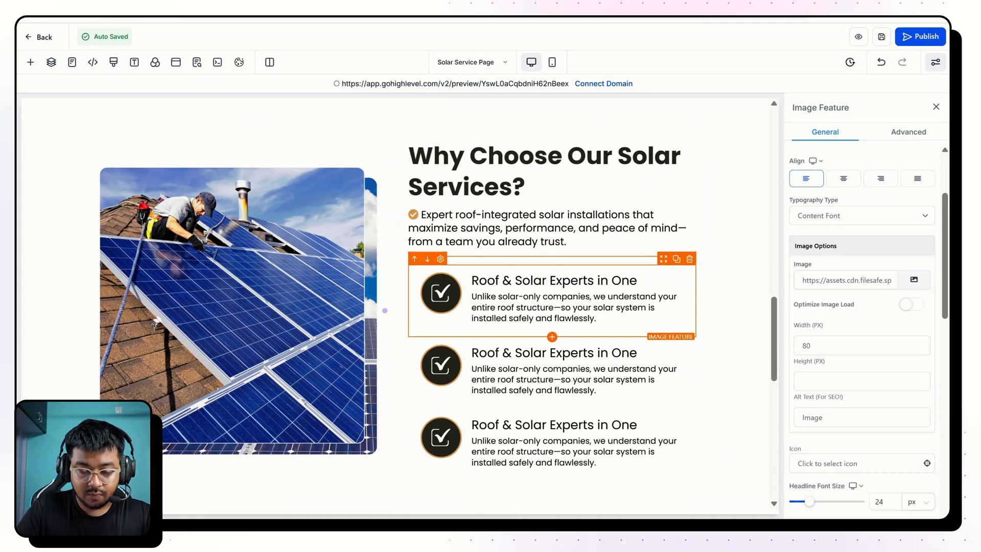
Reduce the left margin of the 2nd Column holding the solar text and Image Features.
left_click(369, 273)
scroll(429, 199, "up", 1)
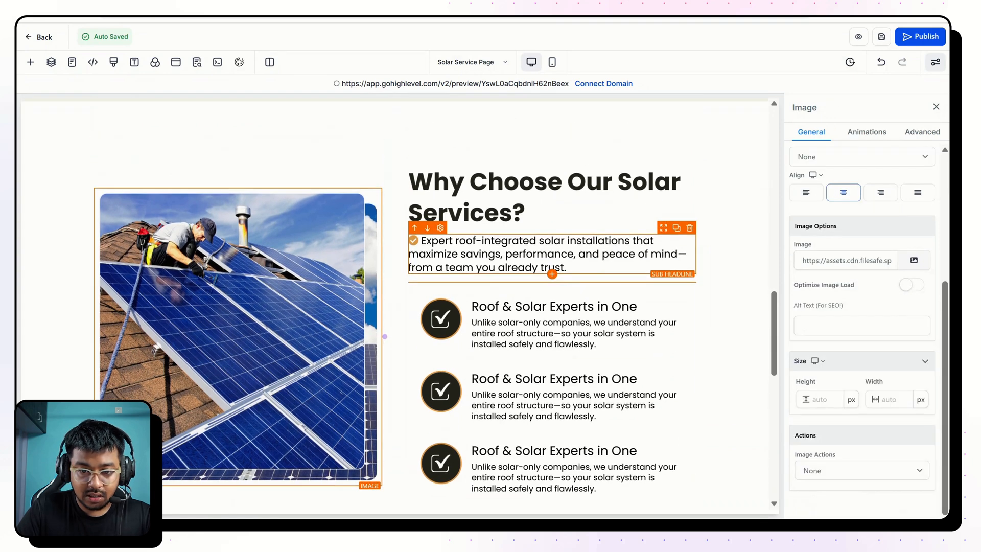
left_click(464, 162)
left_click(464, 162)
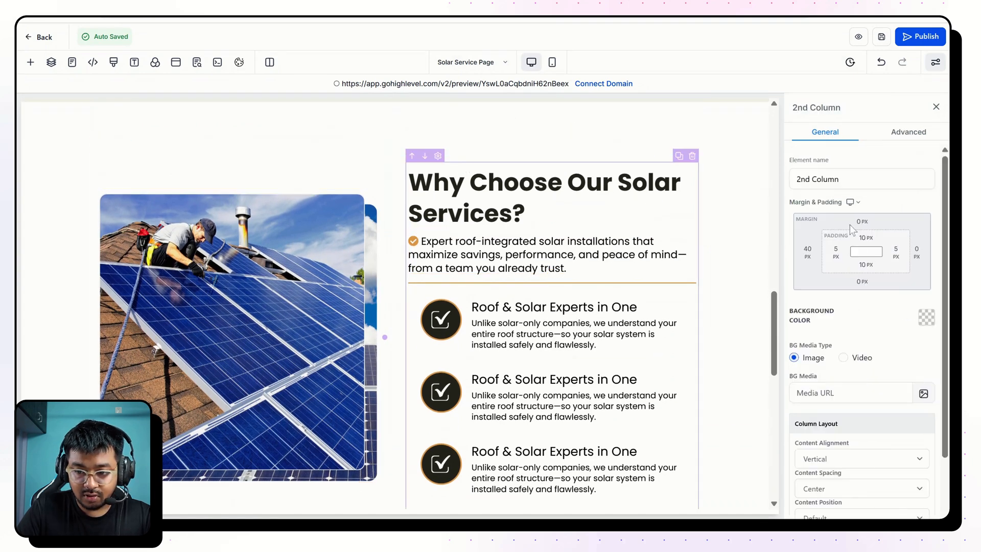
left_click(806, 258)
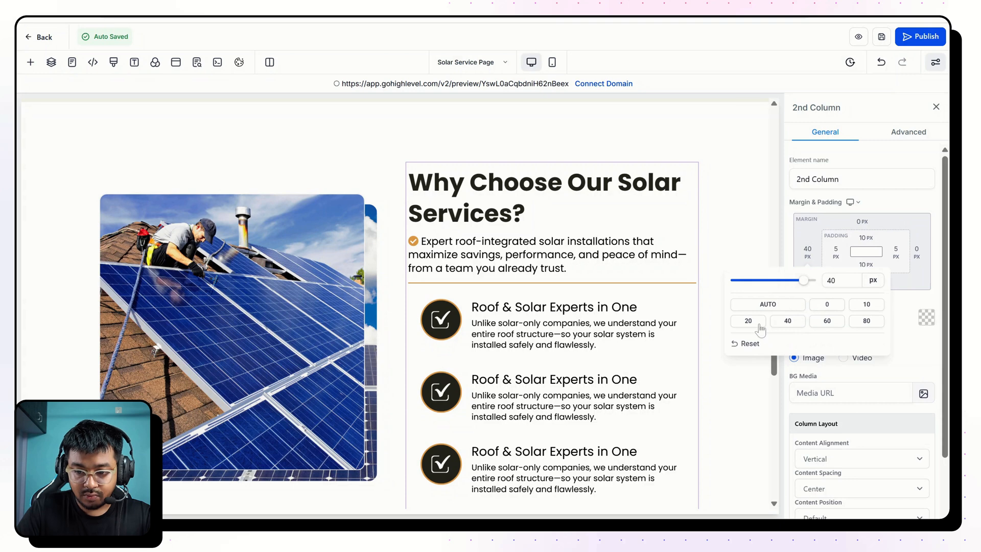
Reduce the font size of the solar description sub headline.
left_click(500, 255)
double_click(879, 365)
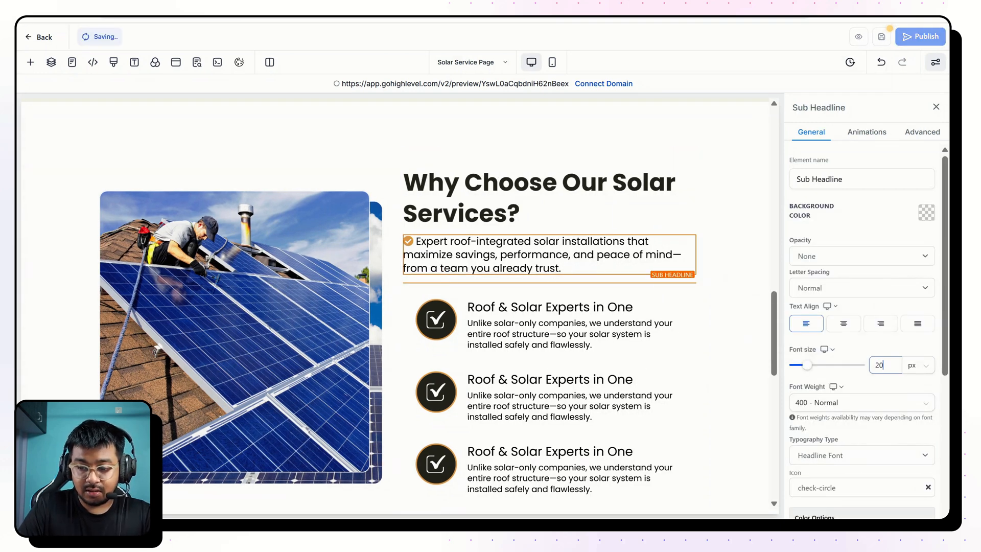
Set the headline font size of the first Image Feature to 22 px.
left_click(558, 307)
scroll(929, 301, "down", 5)
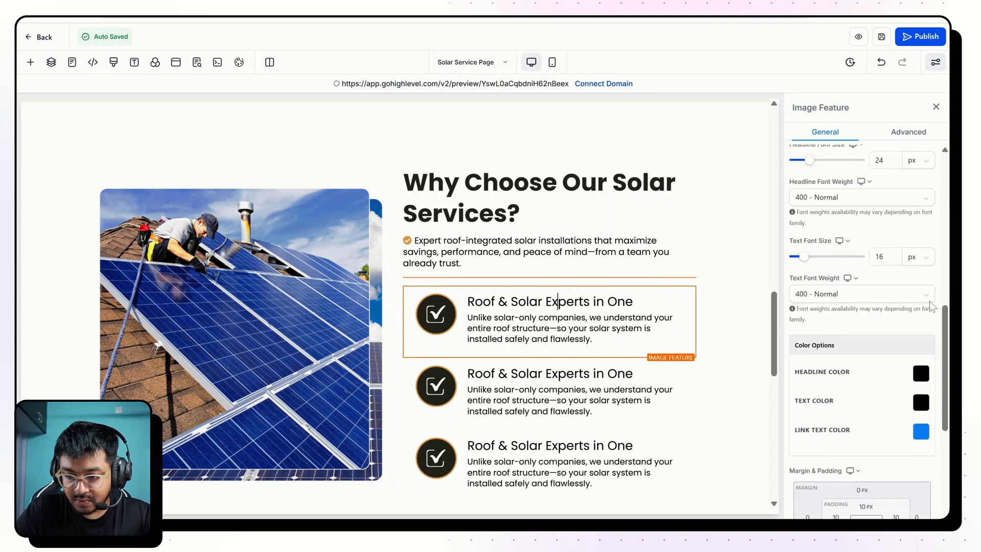
scroll(930, 301, "up", 3)
left_click(881, 280)
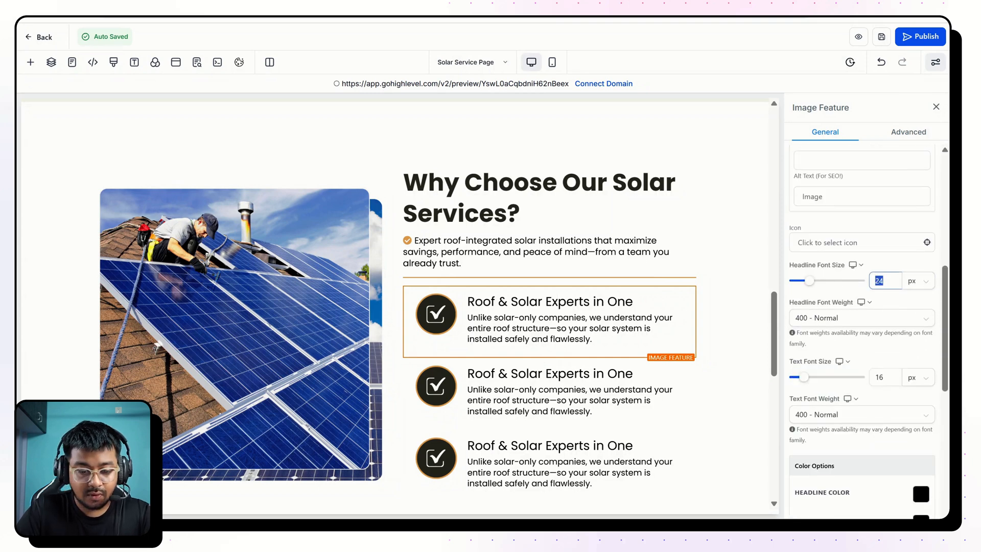
key("ctrl+a")
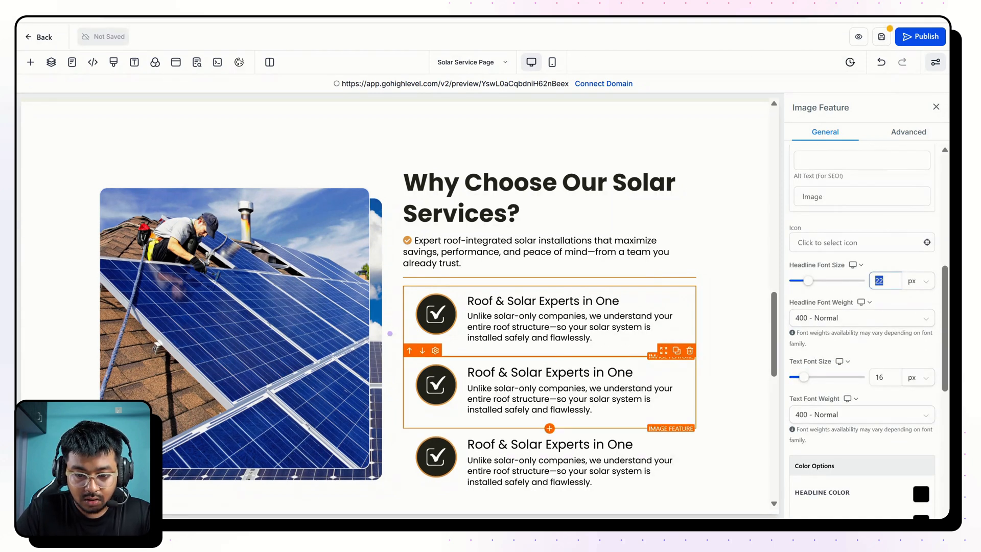
Delete the duplicate Image Features and set the remaining one's text font size to 14 px.
left_click(626, 373)
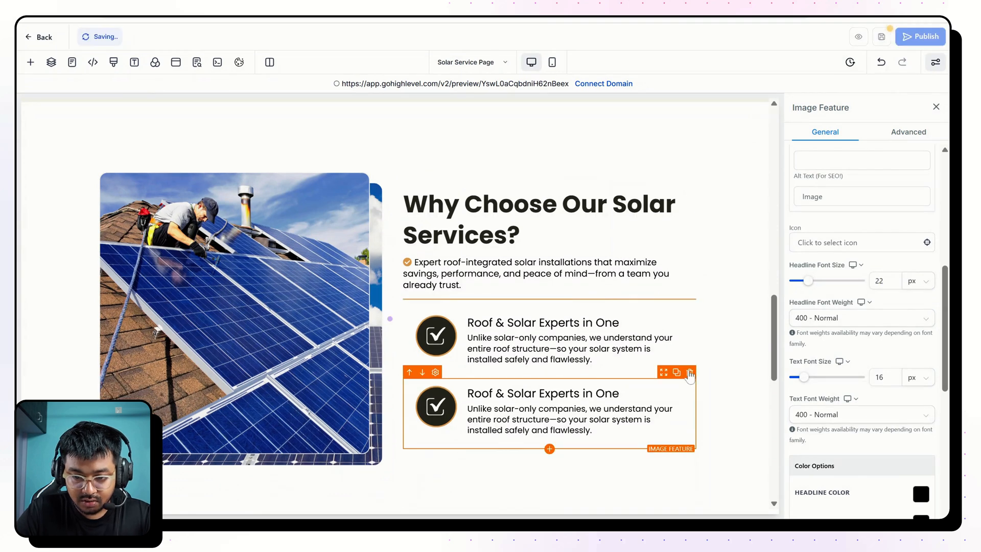
key("Delete")
left_click(570, 406)
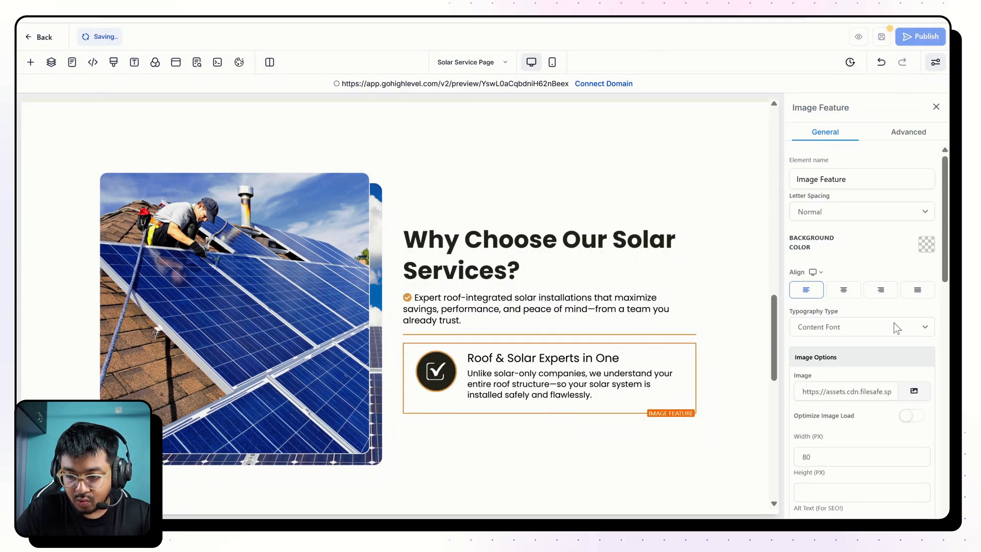
scroll(893, 323, "down", 10)
scroll(865, 296, "up", 5)
left_click(883, 289)
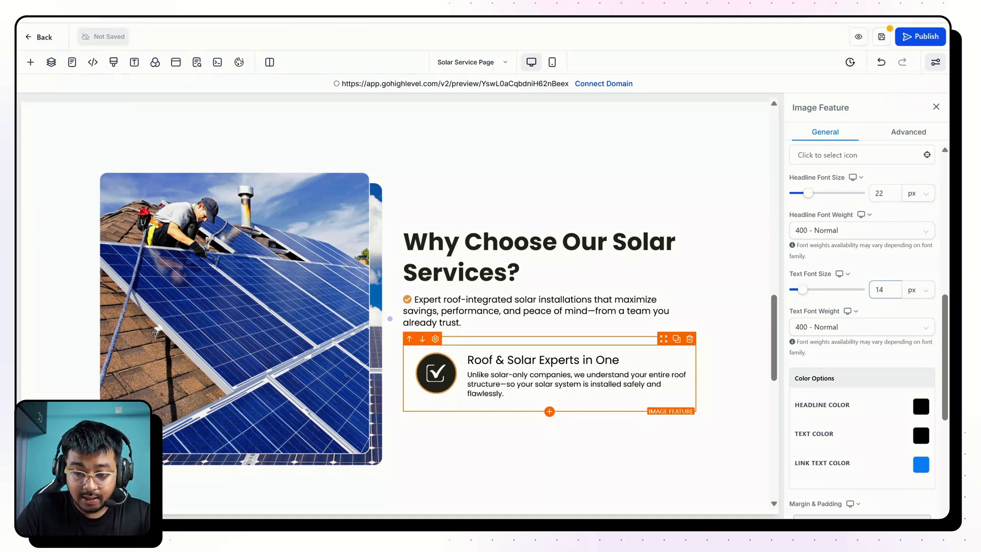
Duplicate the Image Feature twice and replace the second one's headline with "Licensed. Insured. Guaranteed." from the finished page, without bold.
left_click(676, 339)
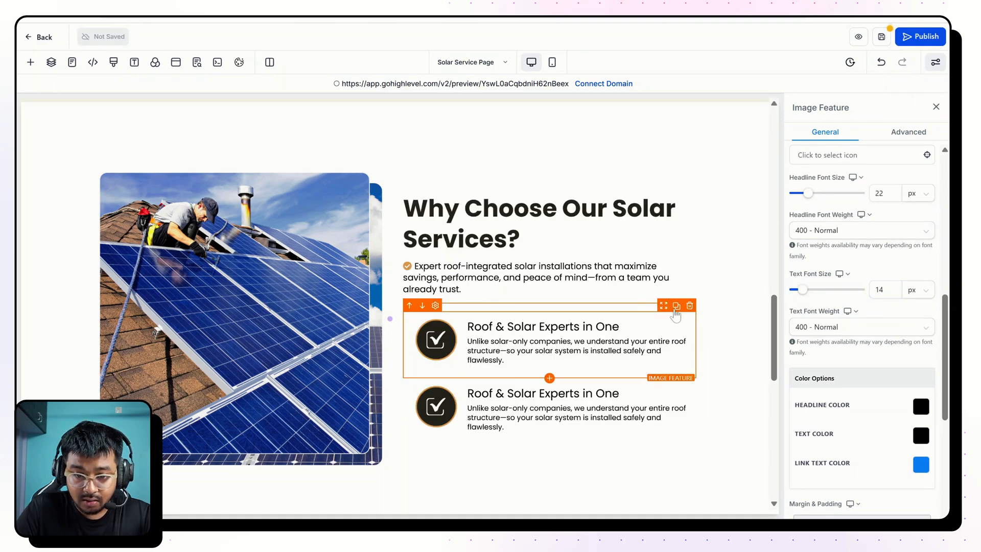
left_click(676, 306)
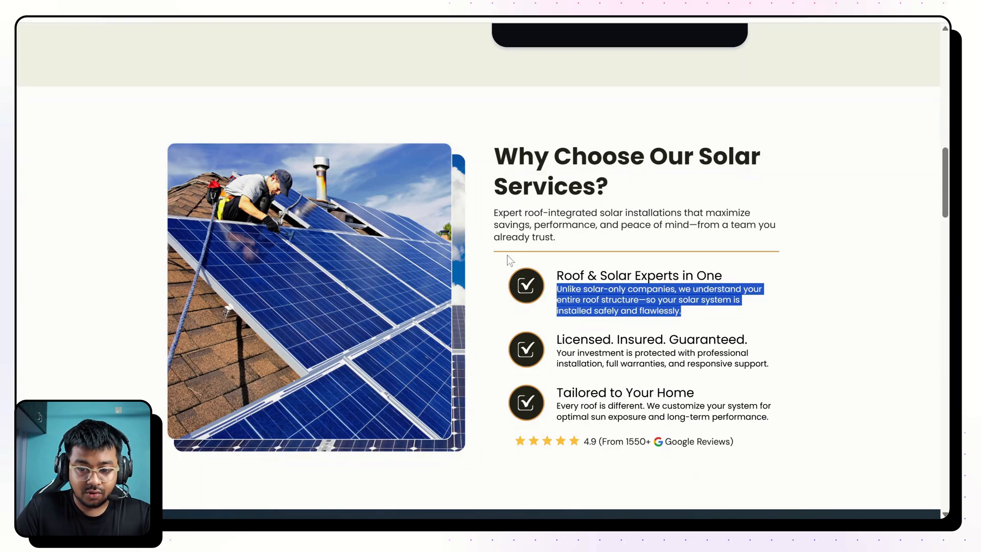
left_click_drag(557, 339, 752, 348)
key("ctrl+c")
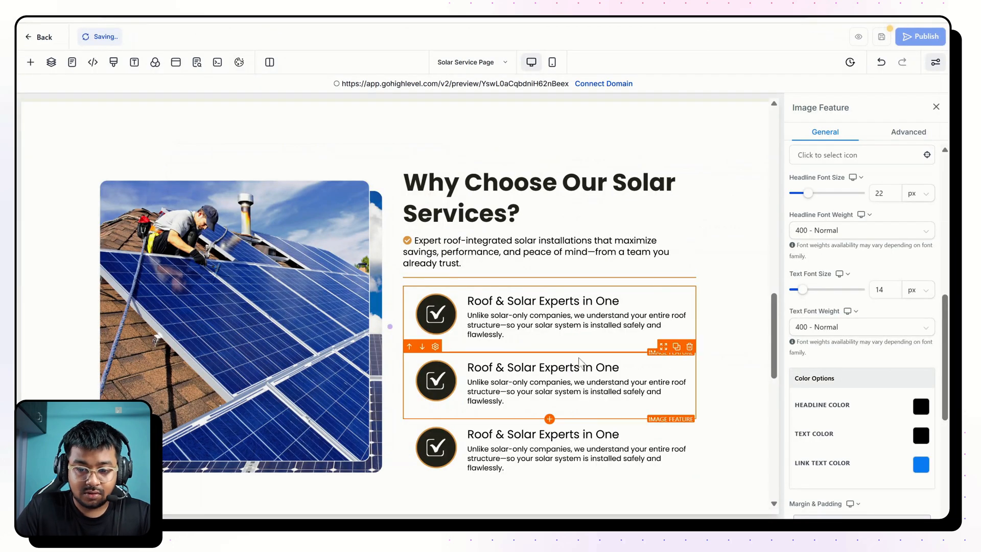
triple_click(511, 367)
key("ctrl+v")
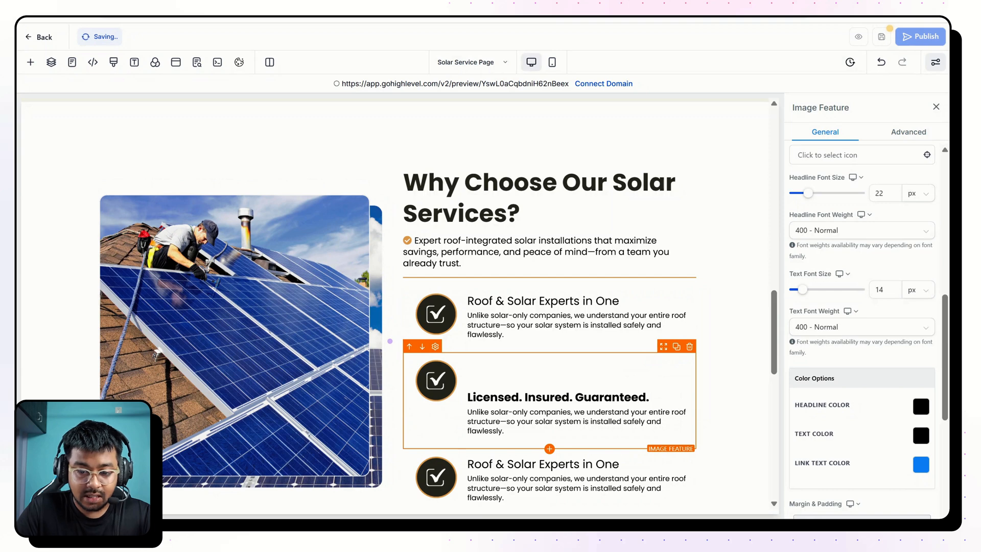
key("BackSpace")
key("BackSpace")
key("ctrl+a")
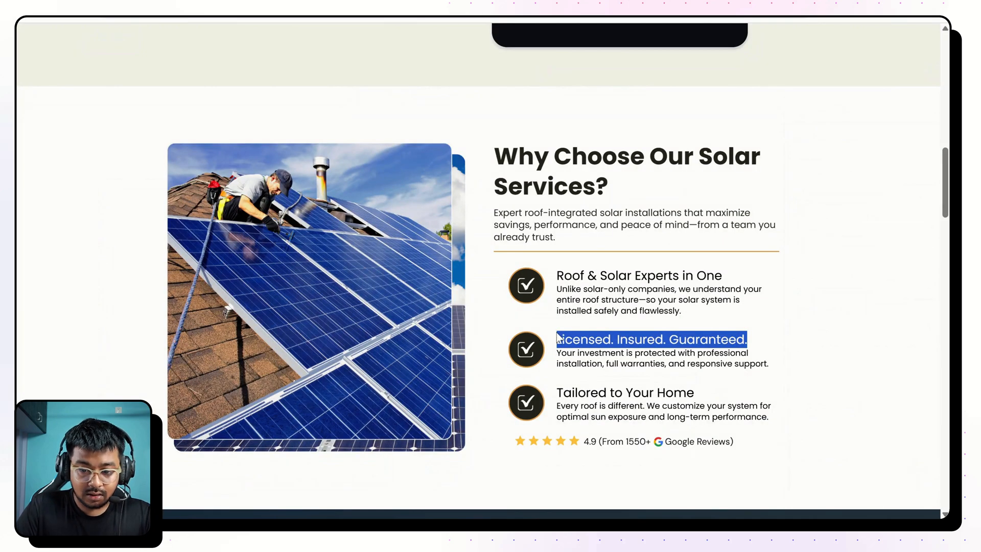
Replace the second feature's description with "Your investment is protected with professional installation, full warranties, and responsive support.".
left_click_drag(557, 353, 789, 359)
key("ctrl+c")
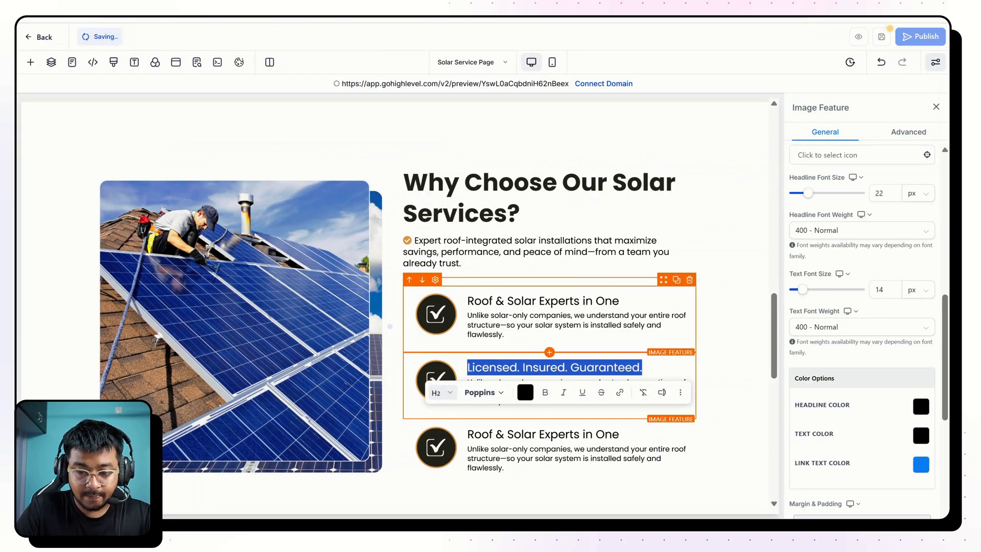
left_click(389, 326)
triple_click(537, 392)
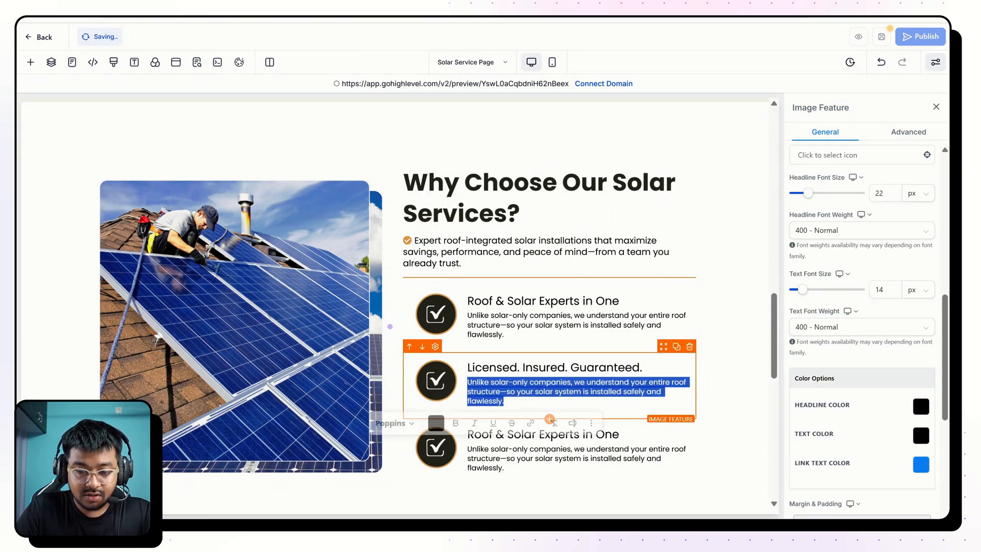
key("ctrl+v")
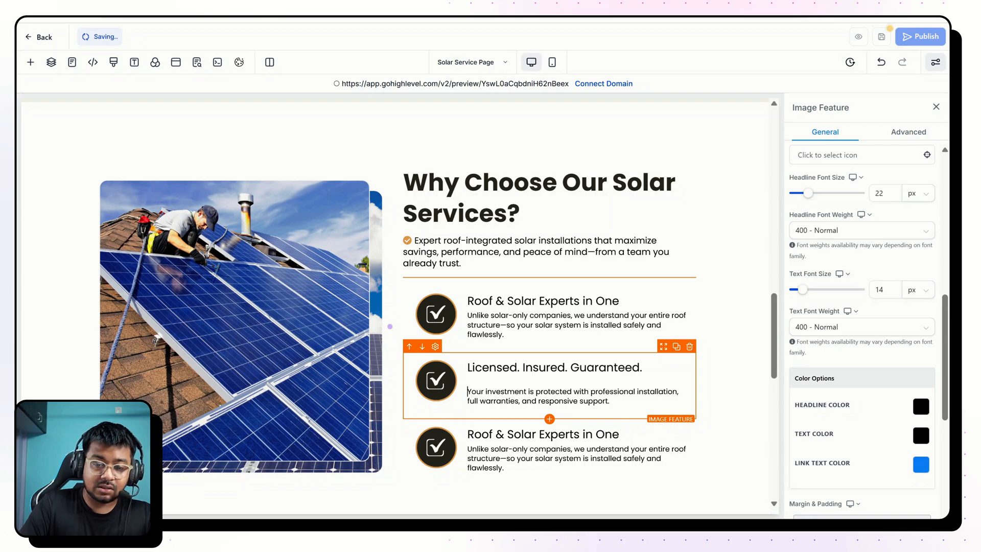
key("BackSpace")
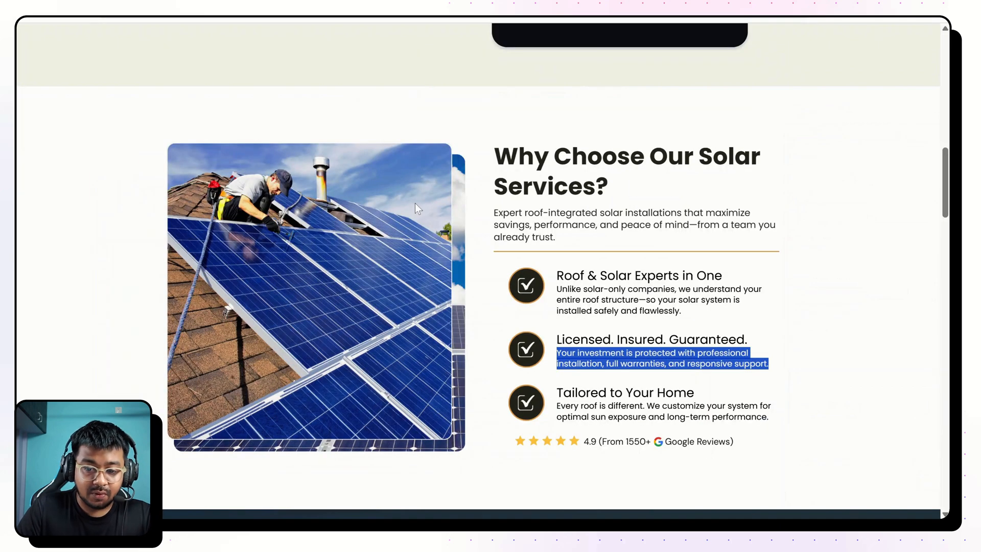
Replace the third feature's headline with "Tailored to Your Home" from the finished page and remove its bold formatting.
left_click_drag(557, 392, 598, 392)
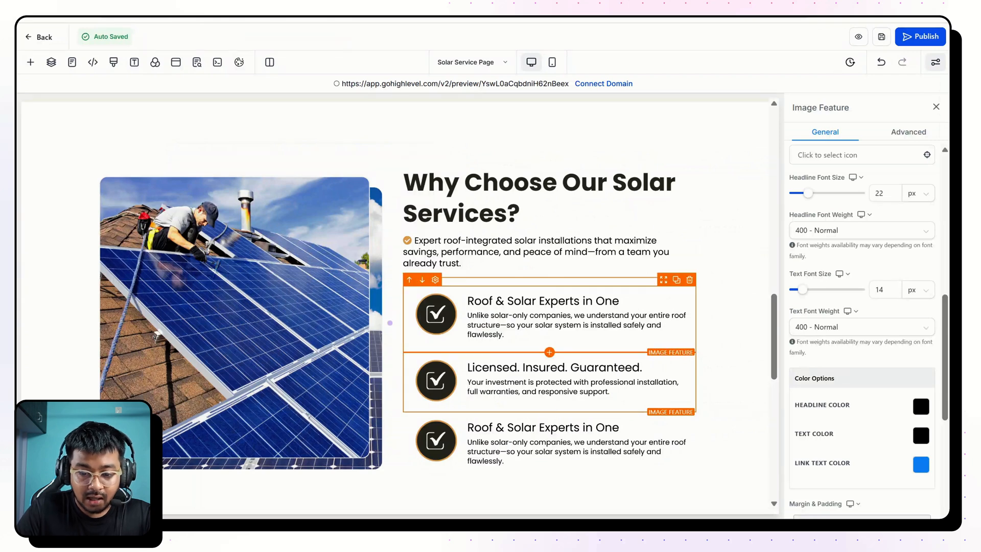
left_click(558, 428)
key("ctrl+a")
type("Tailored to Your Home")
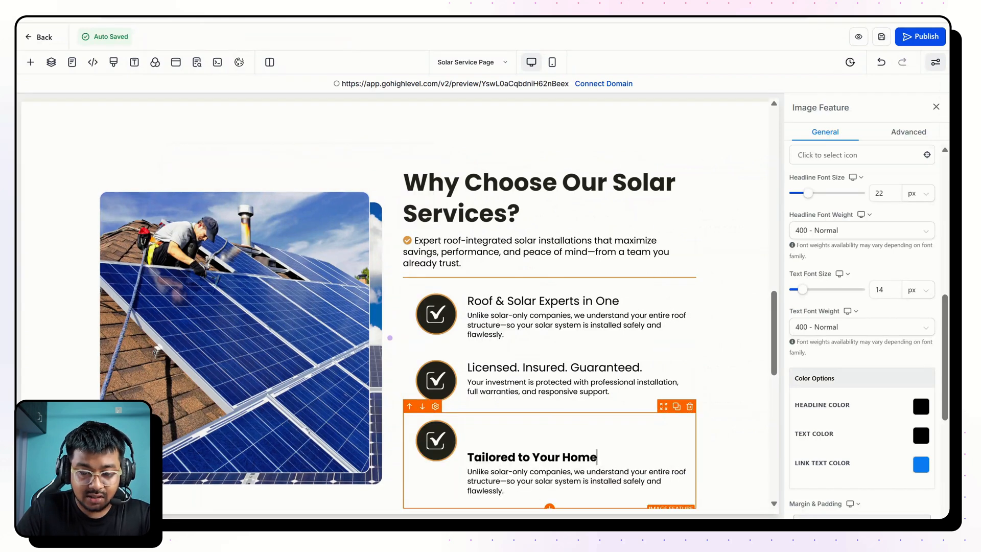
key("BackSpace")
key("BackSpace")
key("ctrl+a")
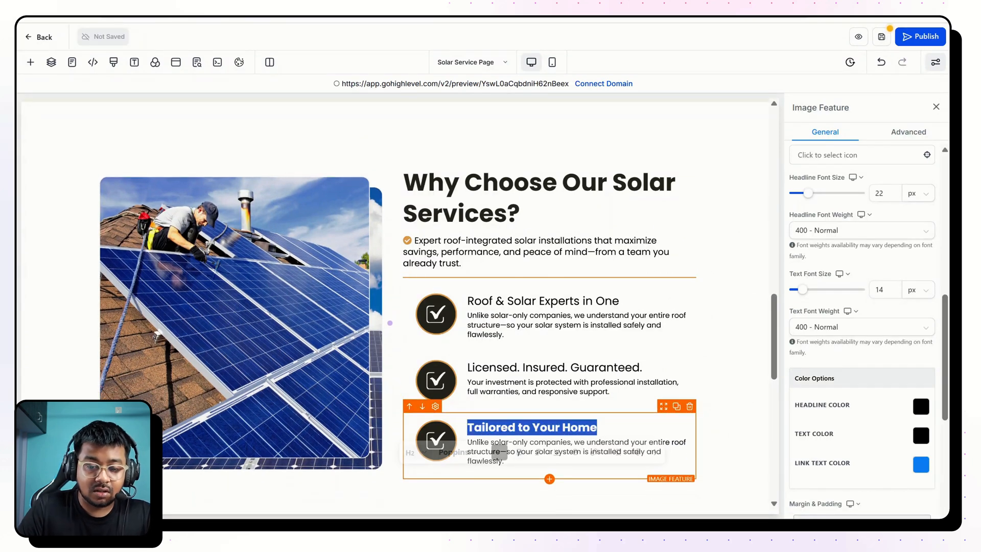
left_click(519, 452)
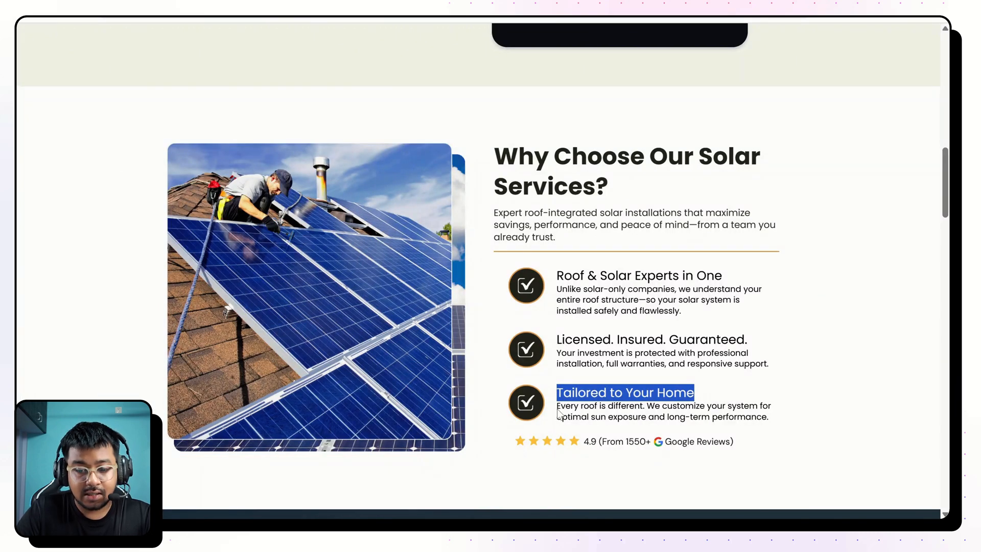
Replace the third feature's description with "Every roof is different. We customize your system for optimal sun exposure and long-term performance.".
left_click_drag(558, 412, 774, 420)
left_click(613, 433)
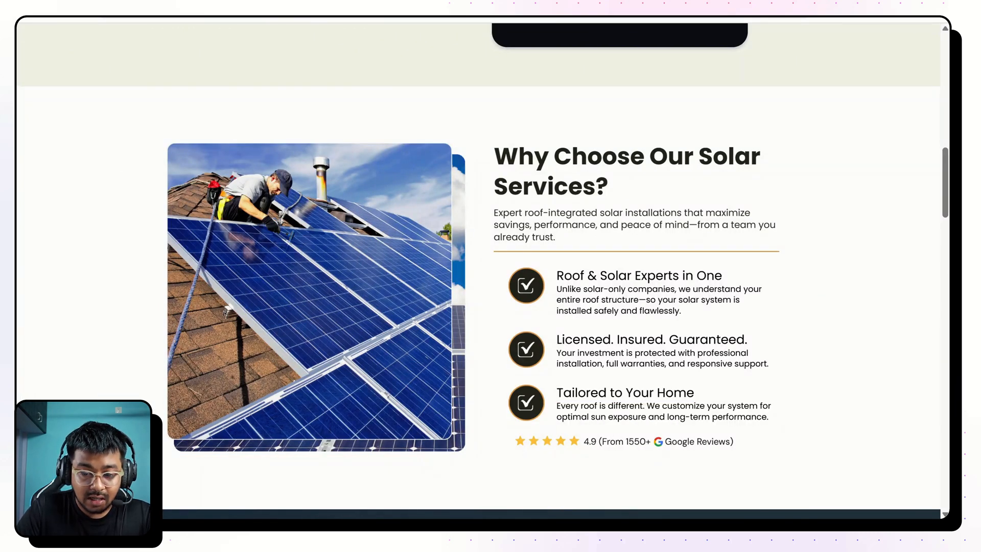
left_click_drag(557, 406, 771, 419)
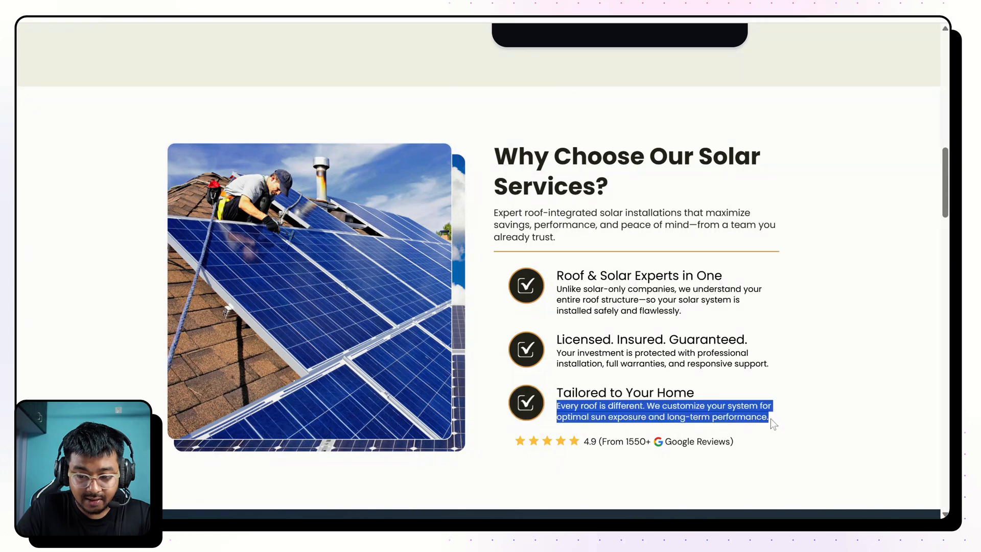
key("ctrl+Tab")
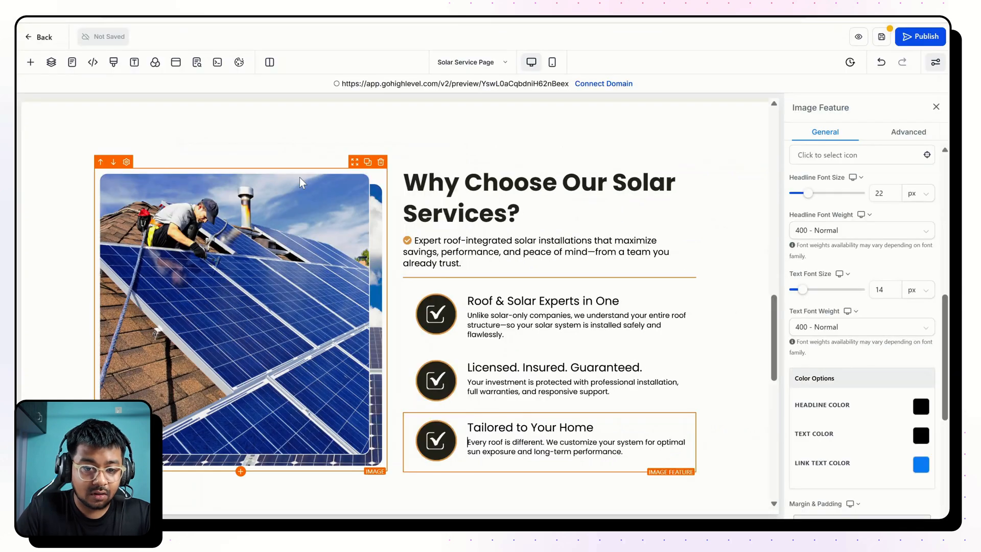
Duplicate the Google Reviews rating image in the form section and move the copy below the "Tailored to Your Home" feature.
scroll(329, 223, "up", 6)
scroll(328, 223, "down", 1)
left_click(329, 223)
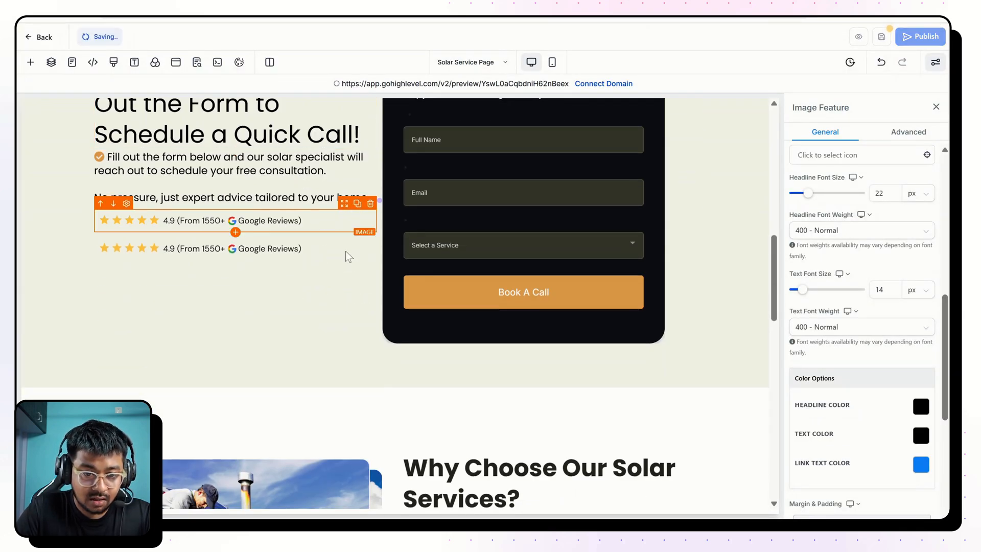
left_click_drag(346, 252, 298, 477)
scroll(298, 477, "down", 6)
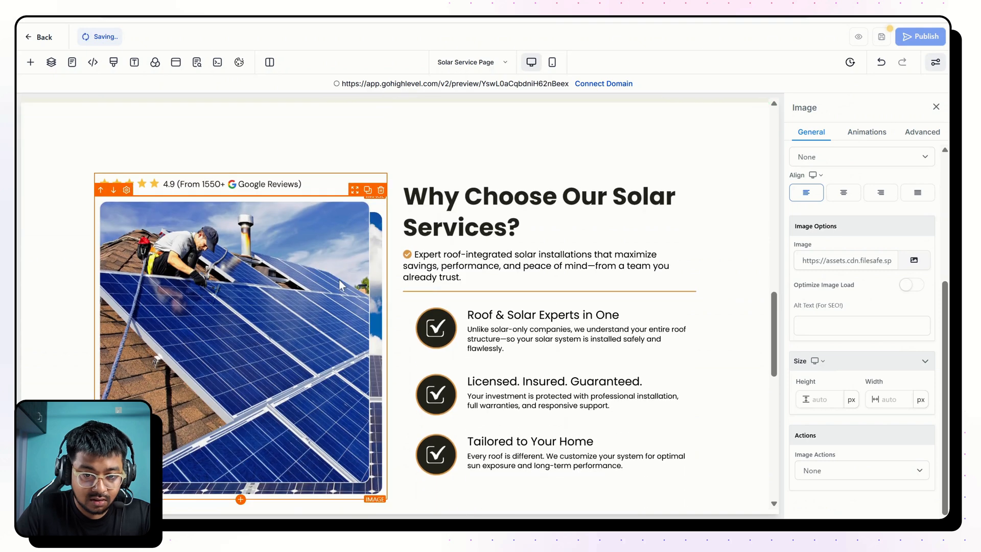
left_click_drag(354, 167, 511, 486)
Set the left margin of the Google Reviews rating image below the features to 20 px.
scroll(888, 244, "up", 4)
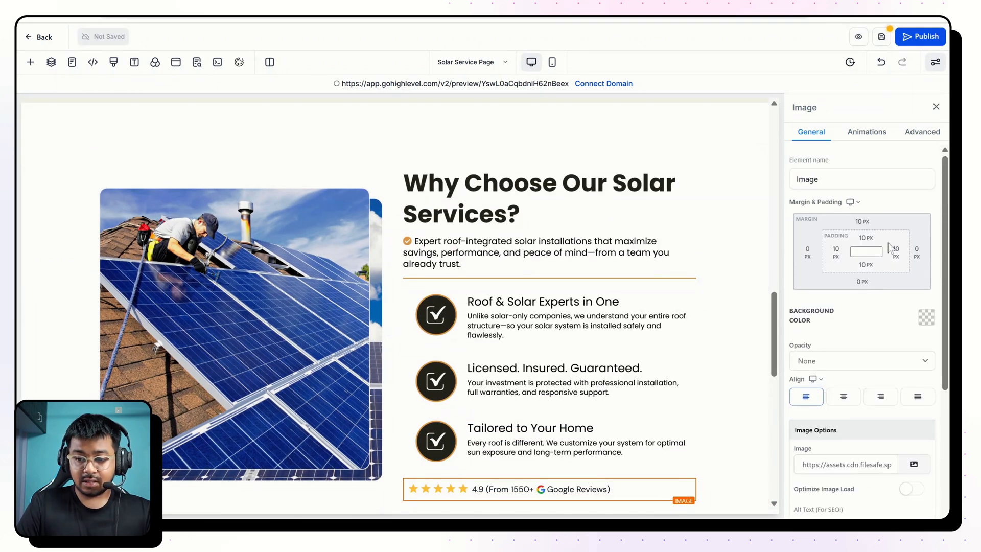
left_click(814, 252)
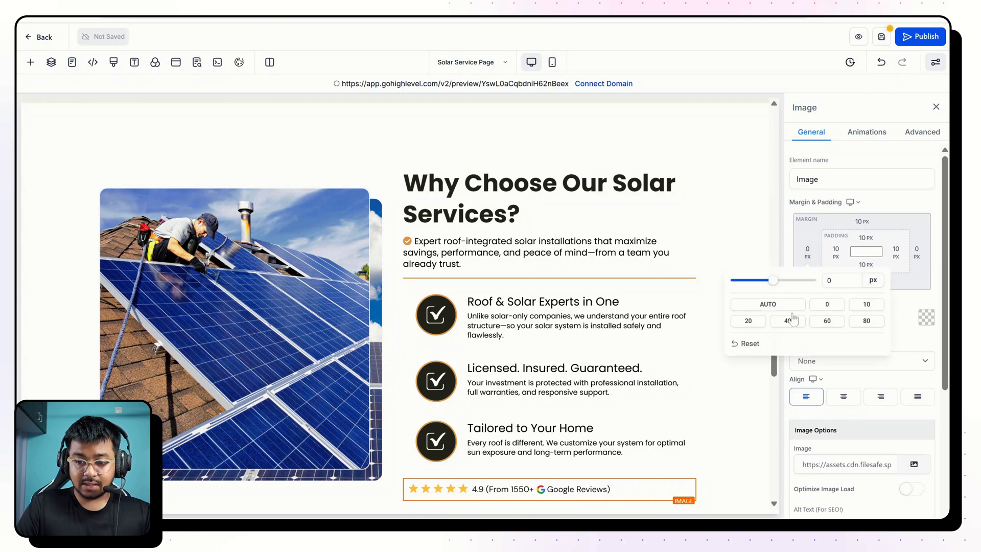
left_click(608, 325)
Examine the layout of the "What's Included In Your Complete Solar Solution" section on the finished page.
scroll(607, 325, "up", 15)
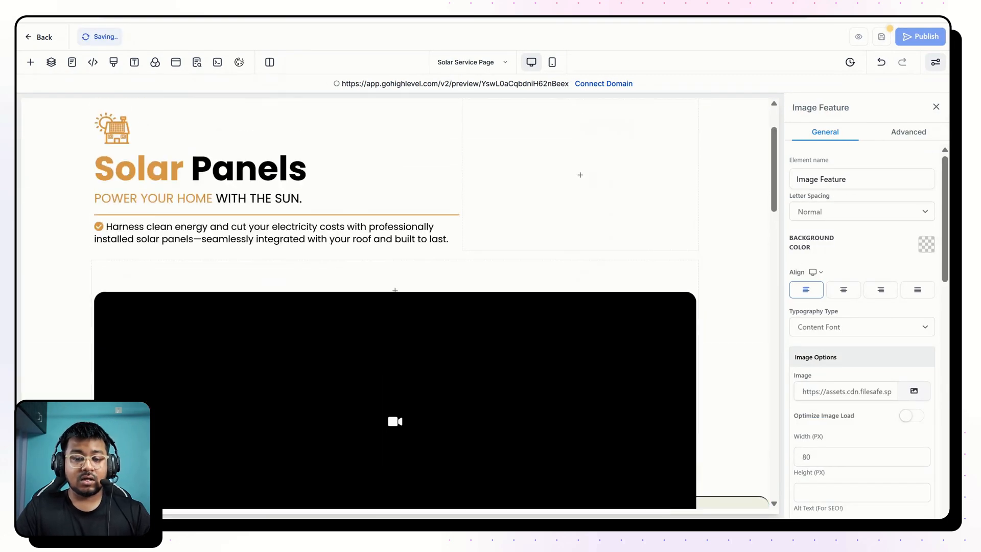
scroll(394, 304, "down", 20)
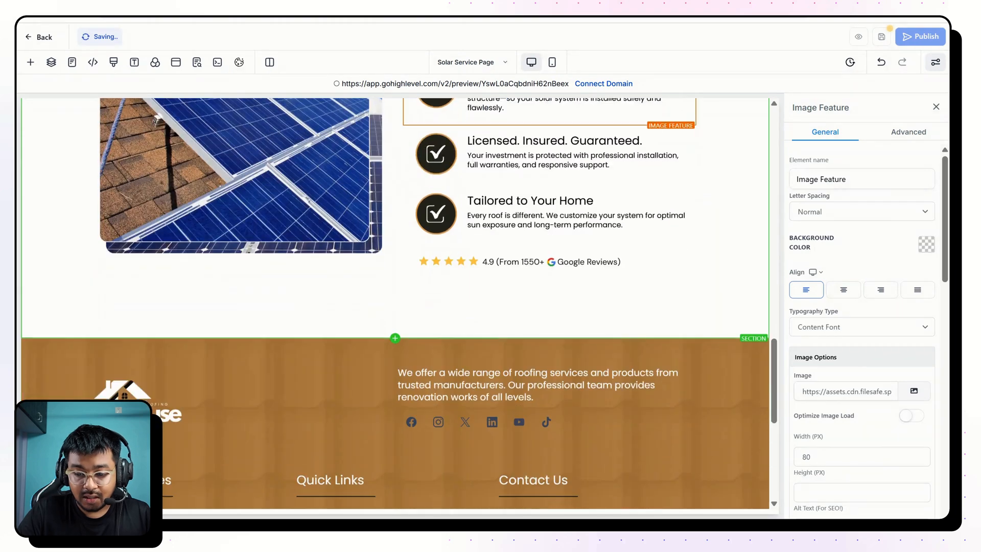
scroll(394, 303, "down", 3)
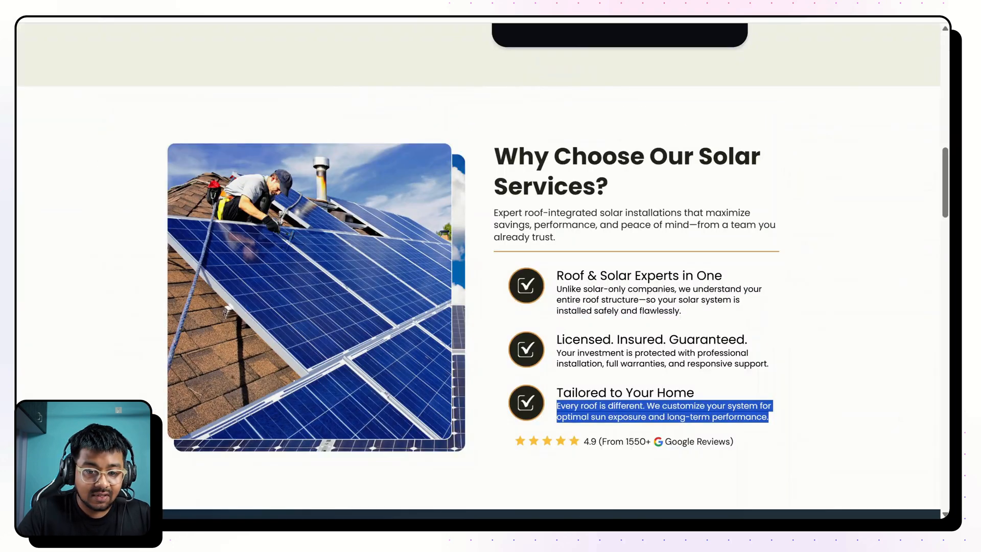
scroll(540, 234, "down", 10)
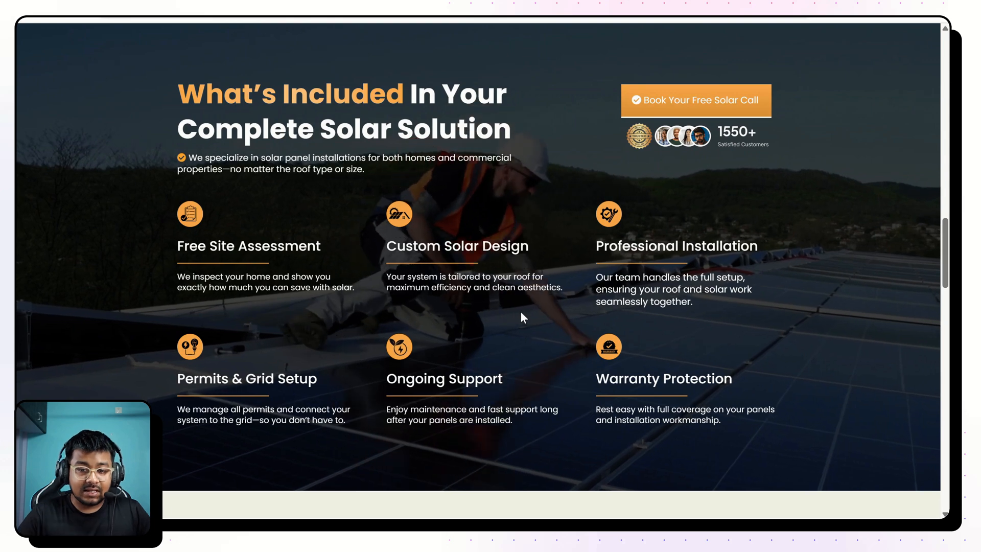
scroll(460, 230, "up", 1)
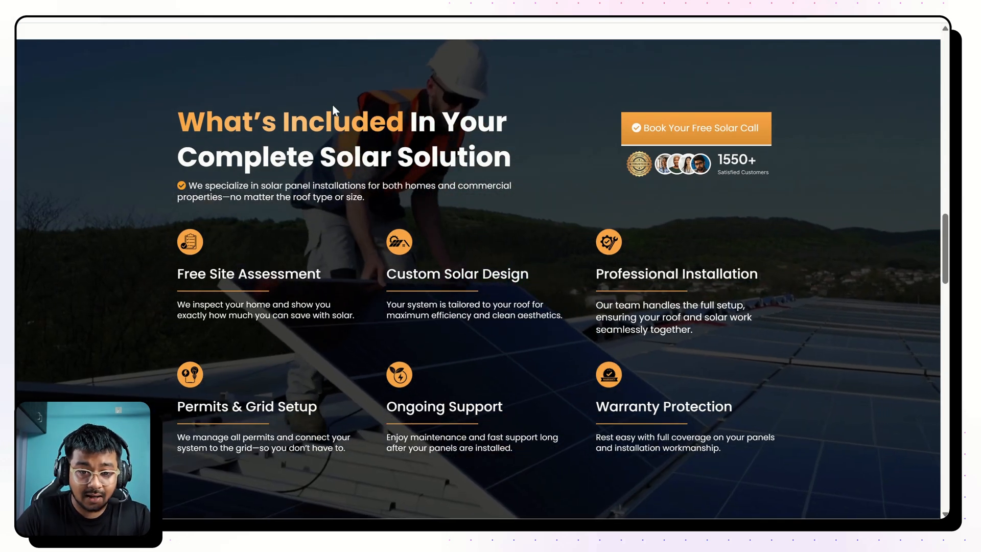
scroll(414, 227, "down", 2)
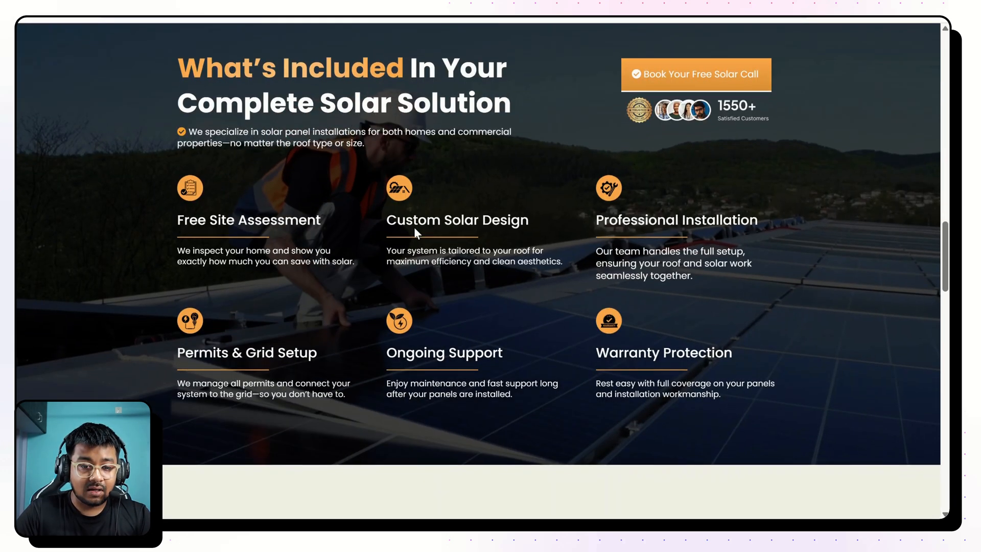
scroll(414, 226, "up", 1)
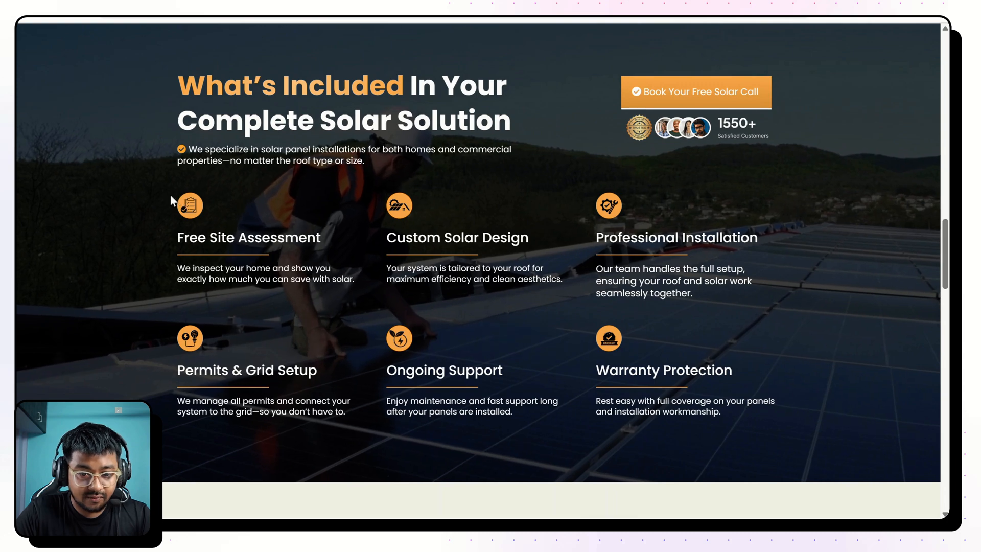
left_click_drag(169, 194, 541, 278)
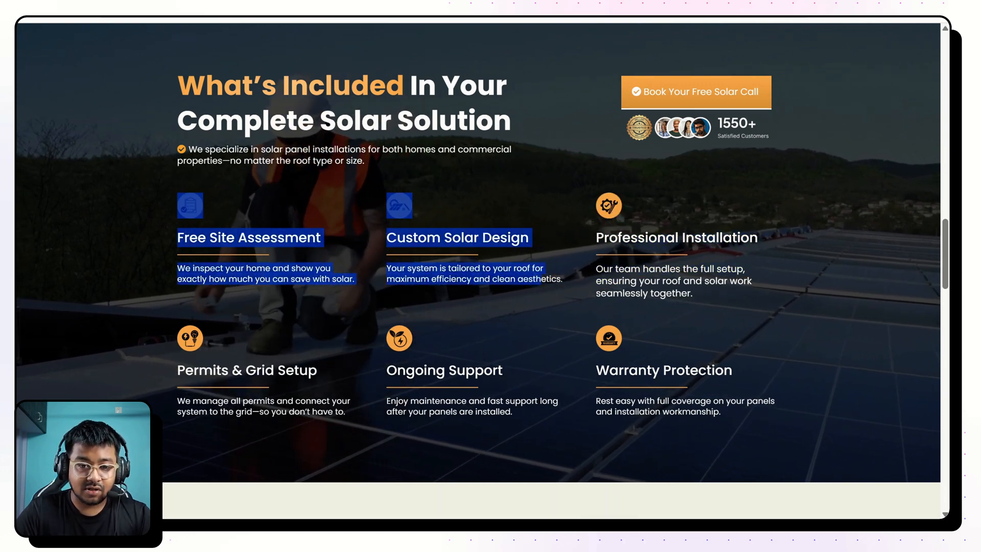
scroll(312, 180, "up", 2)
scroll(311, 180, "down", 1)
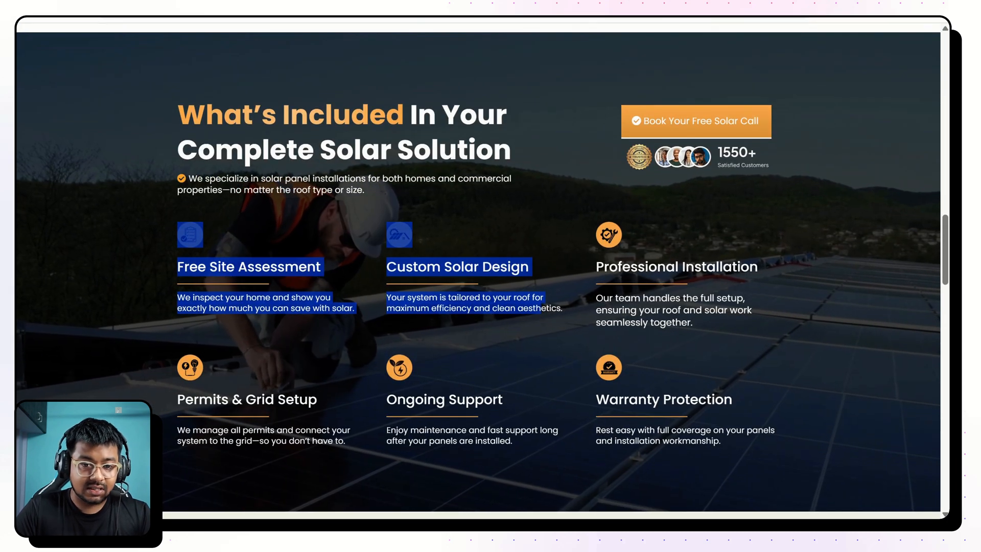
left_click(149, 108)
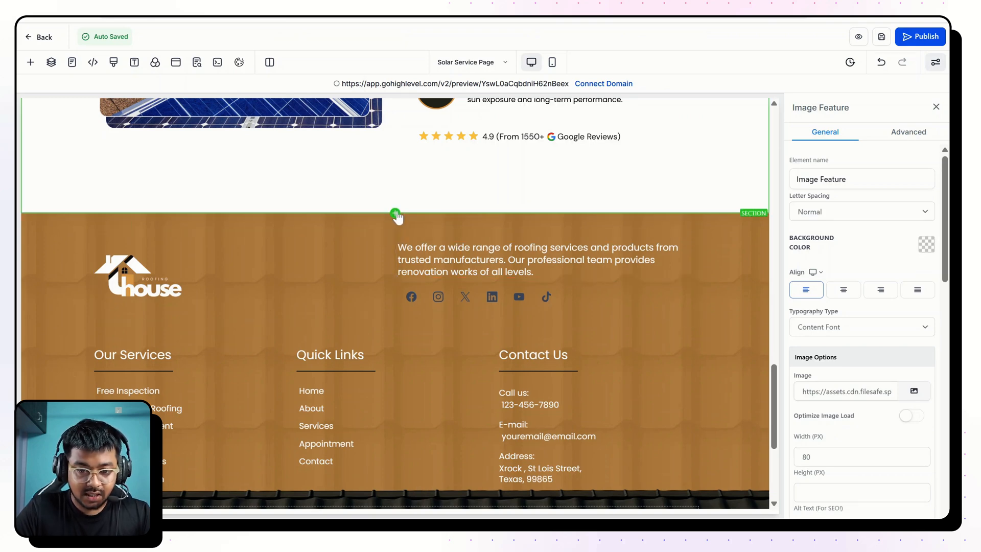
Add a new section above the footer and set its background color to Black.
left_click(395, 213)
left_click(163, 160)
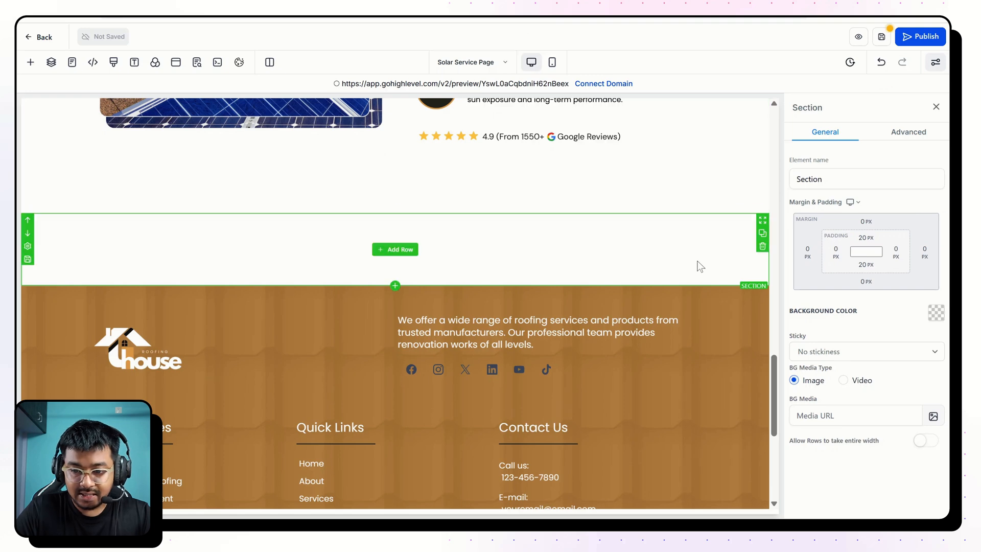
left_click(937, 313)
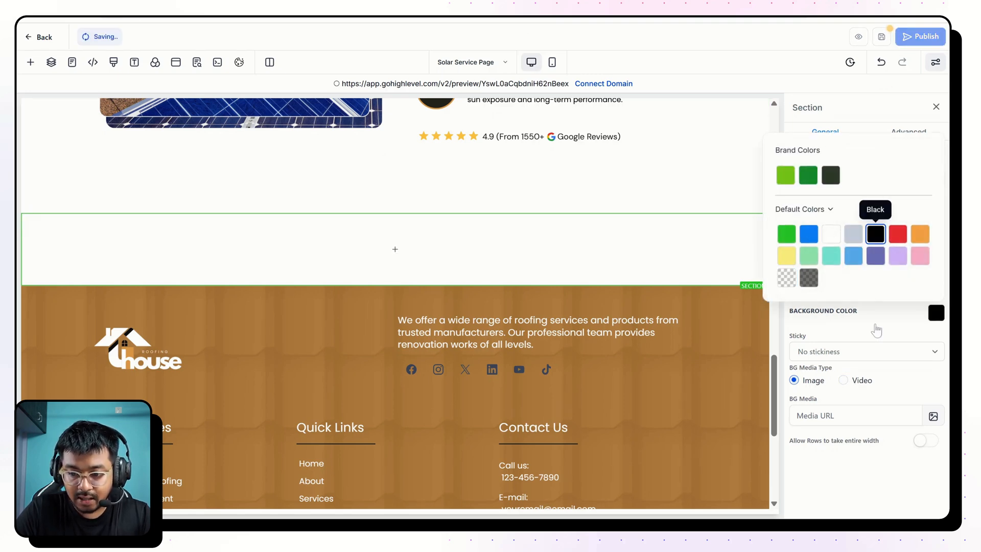
Set the black section's background media to the video "Modern Roofing Service (3).mp4" from the SAR 01 folder in SOLAR & ROOFING.
left_click(843, 380)
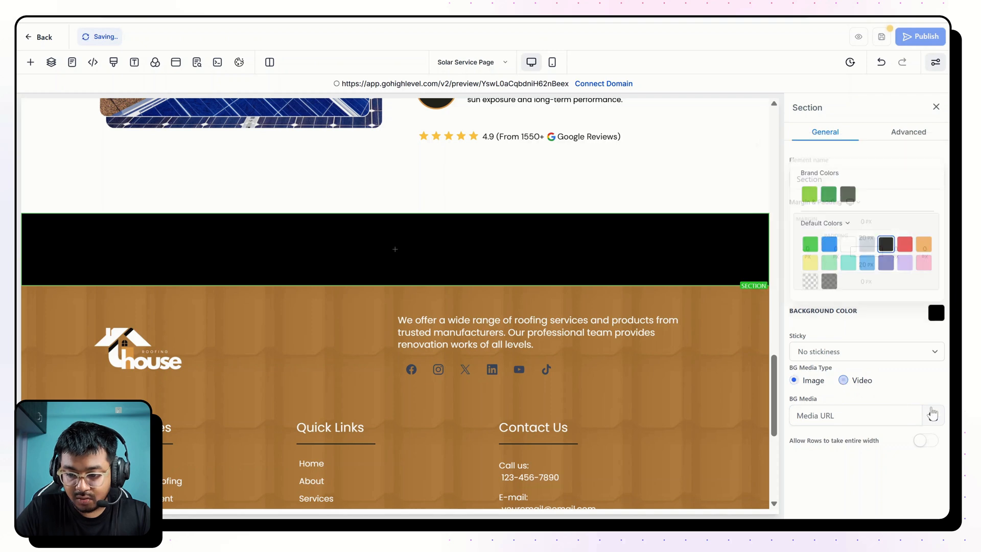
left_click(934, 416)
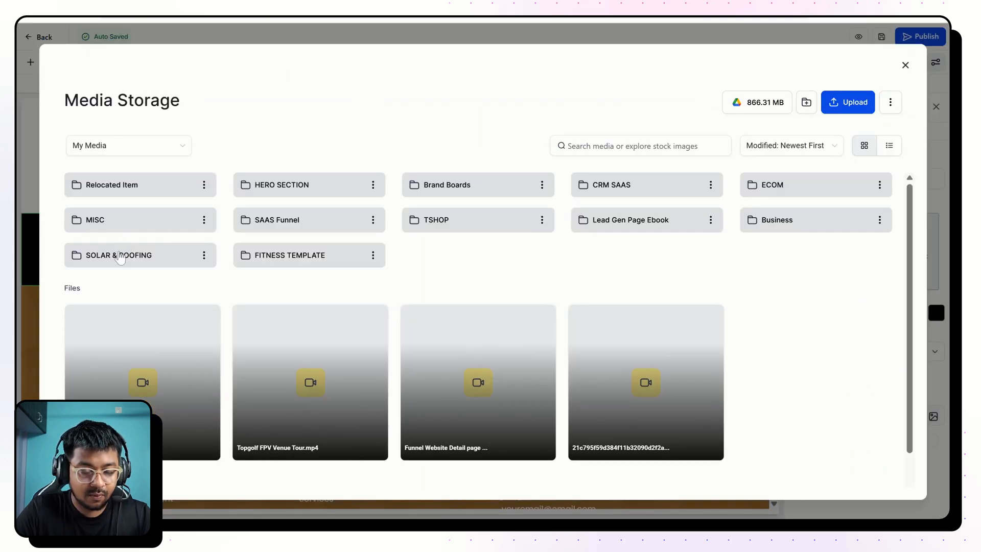
left_click(121, 256)
left_click(118, 194)
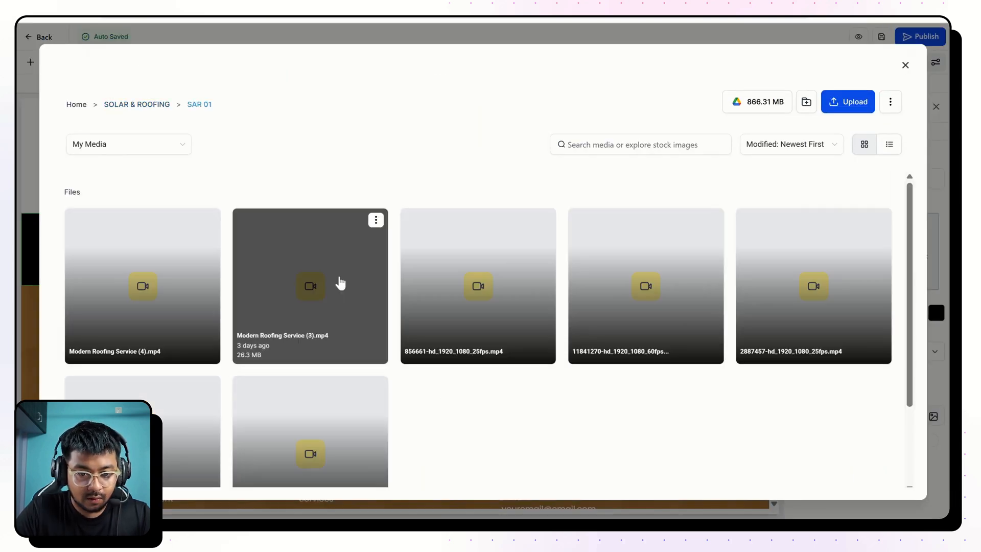
left_click(339, 280)
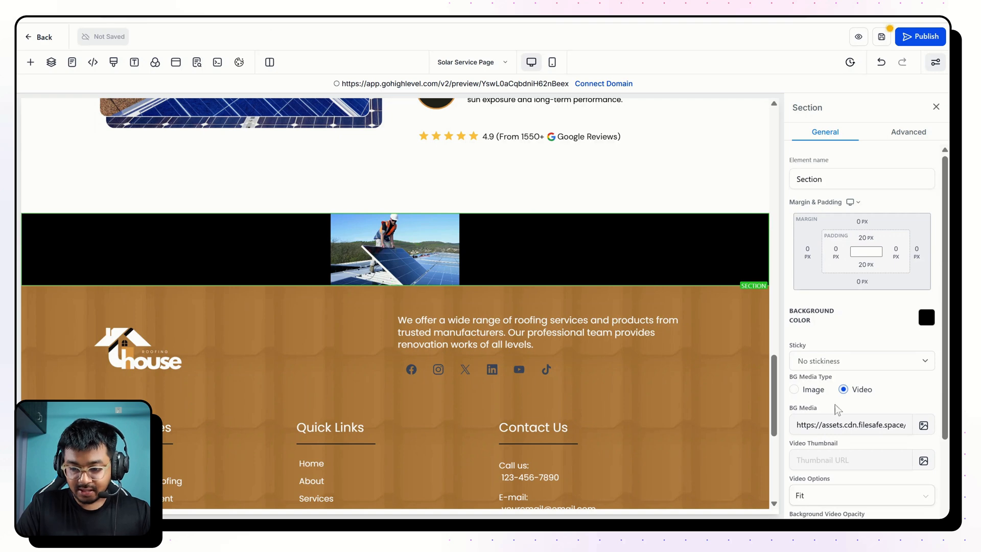
Set the section's background video to Cover with Heavy Fade opacity.
scroll(832, 407, "down", 2)
left_click(820, 396)
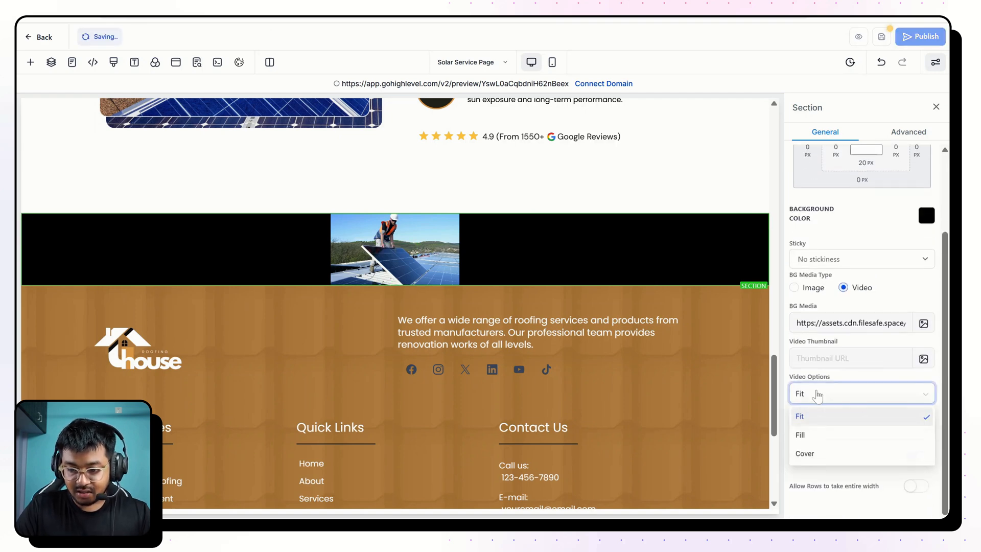
left_click(816, 436)
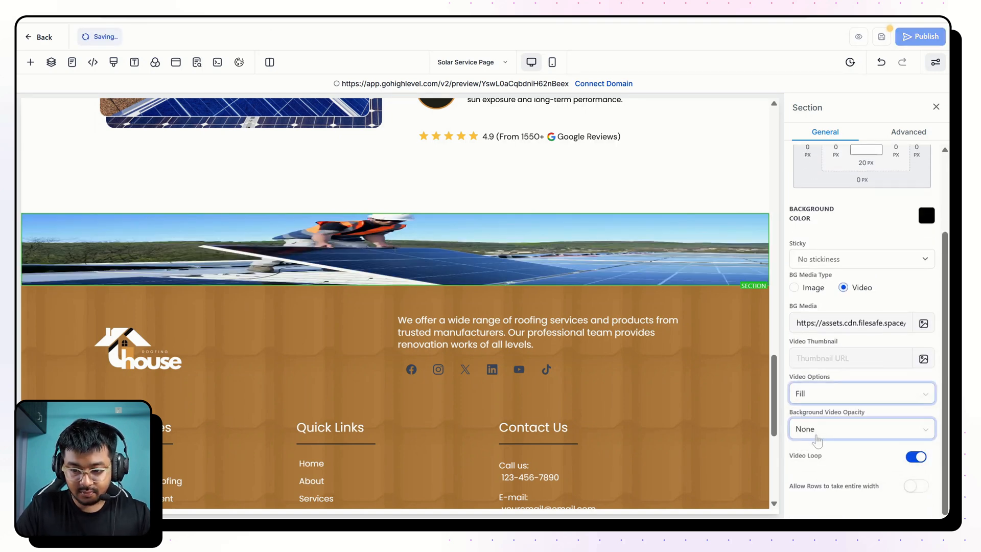
left_click(805, 401)
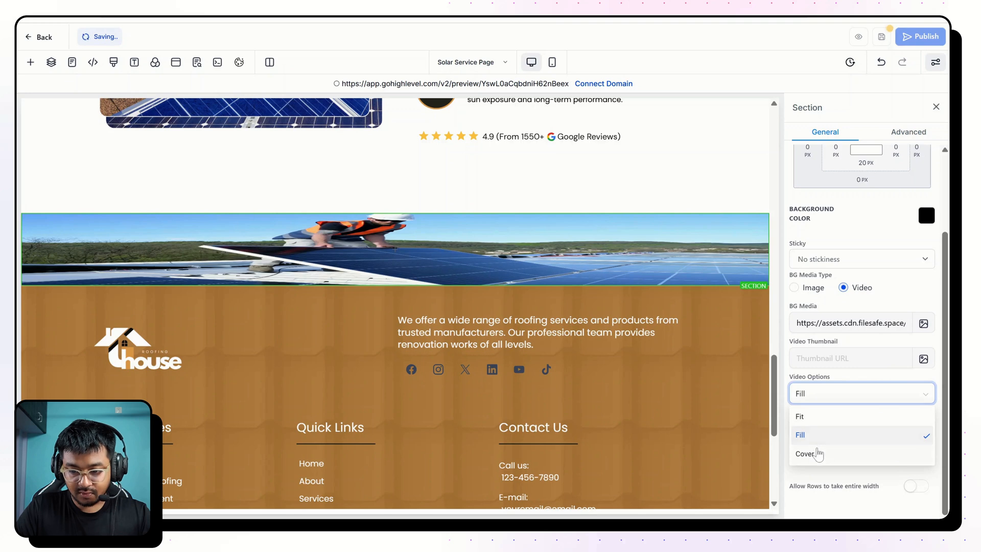
left_click(817, 454)
left_click(813, 435)
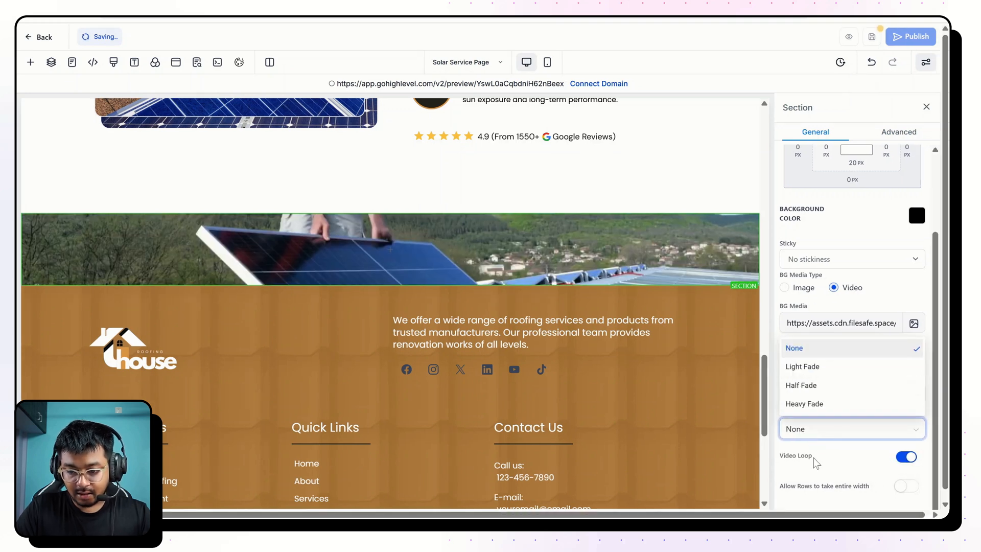
left_click(801, 402)
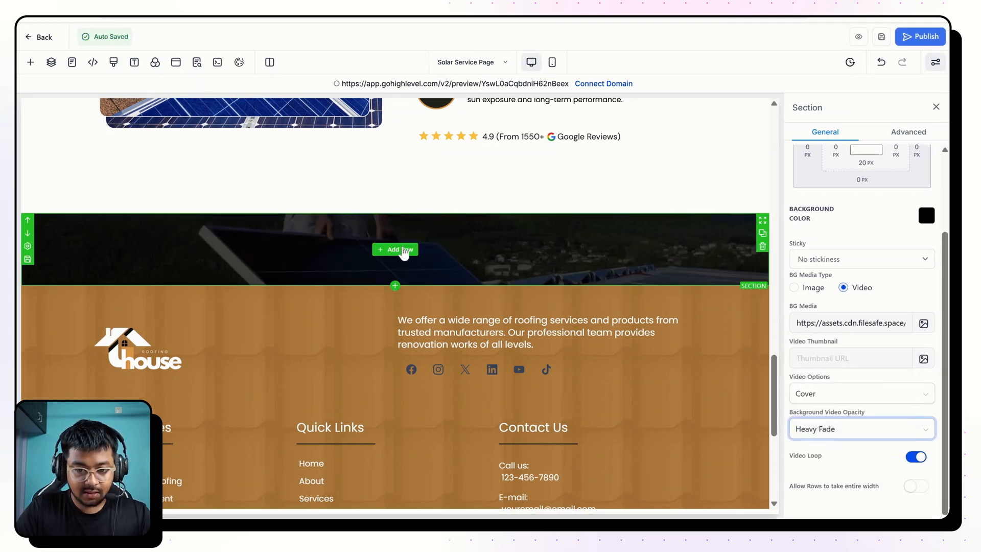
Add a two-column row to the video background section.
left_click(402, 250)
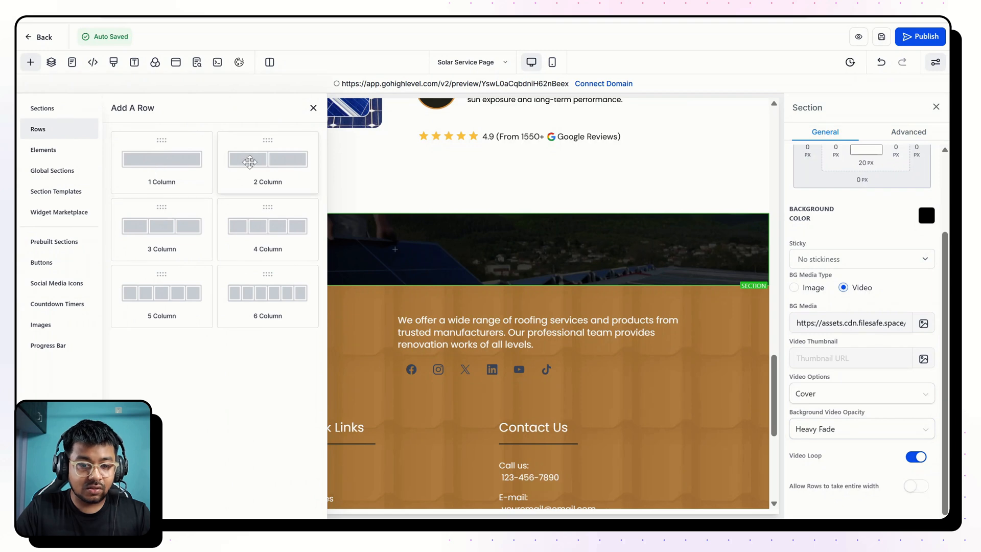
left_click(249, 162)
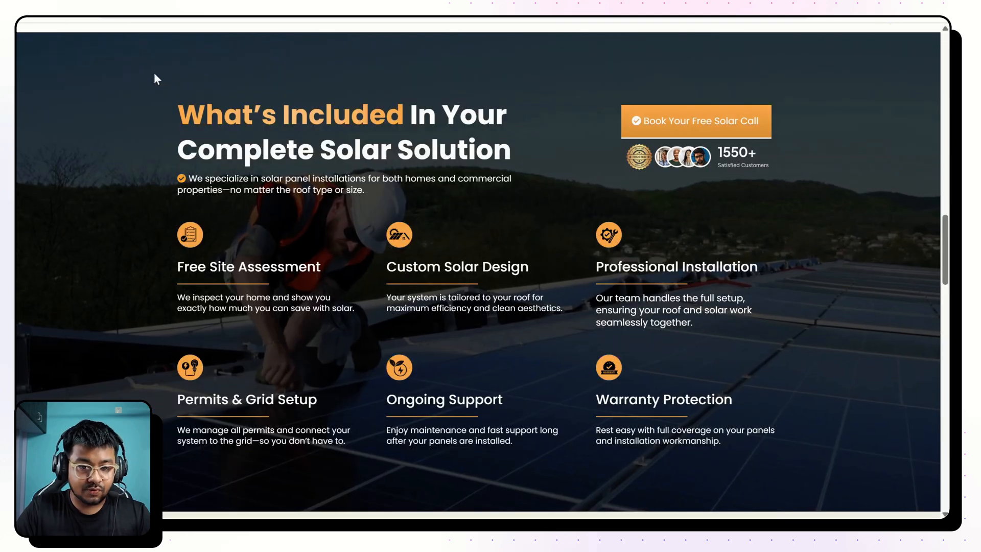
Copy the "What's Included In Your Complete Solar Solution" heading from the finished page and review the sections above it.
scroll(168, 110, "up", 2)
scroll(168, 111, "down", 1)
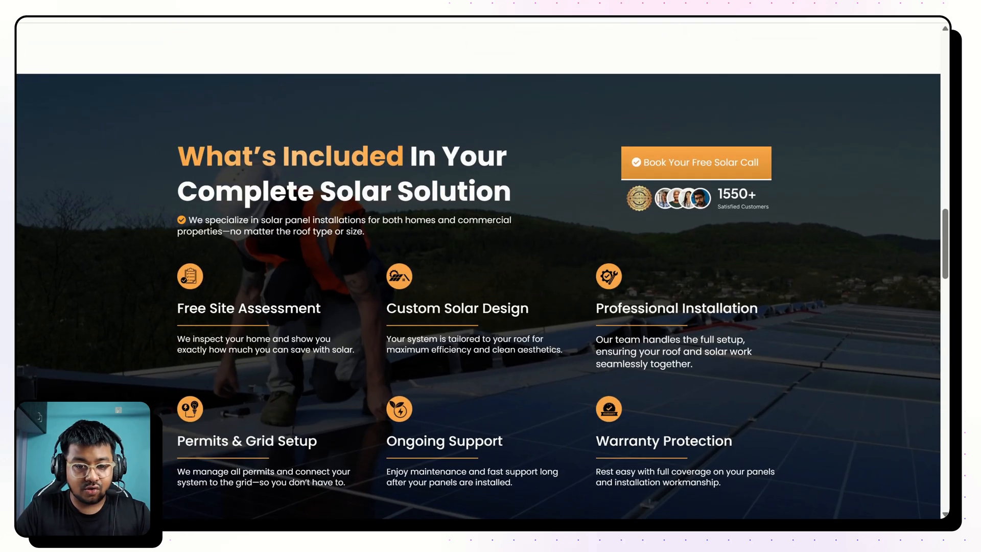
left_click_drag(176, 149, 523, 175)
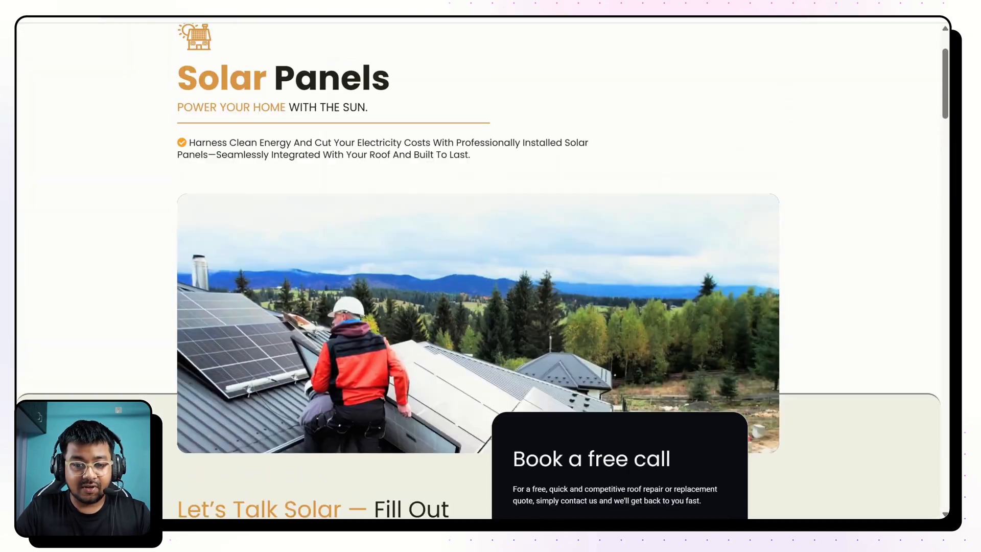
scroll(482, 271, "up", 1)
scroll(483, 271, "down", 4)
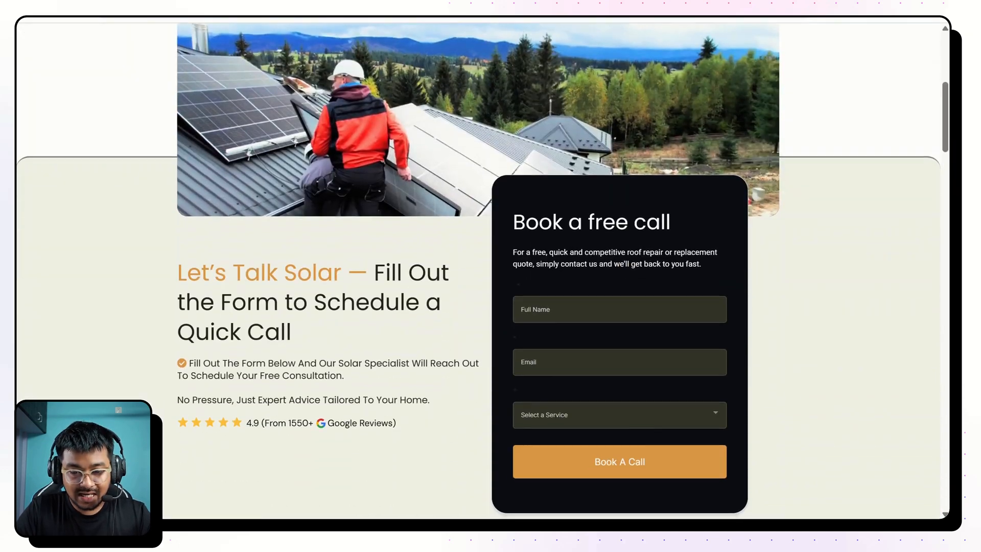
scroll(483, 270, "down", 10)
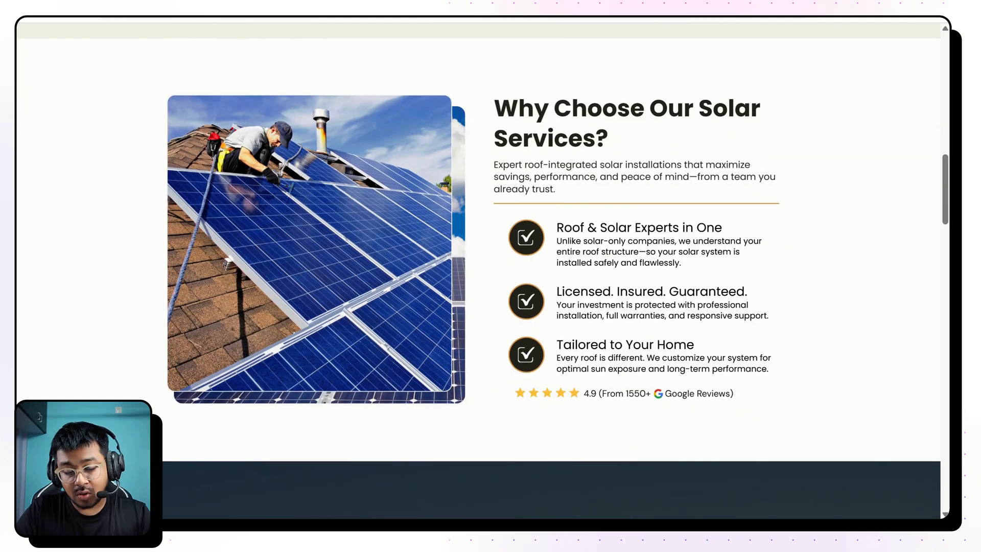
scroll(480, 189, "down", 8)
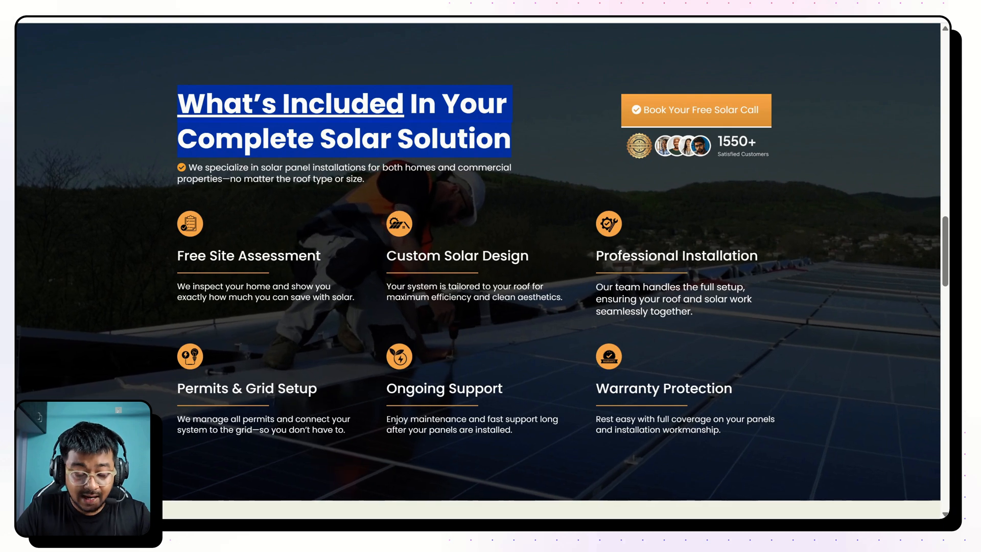
key("ctrl+Tab")
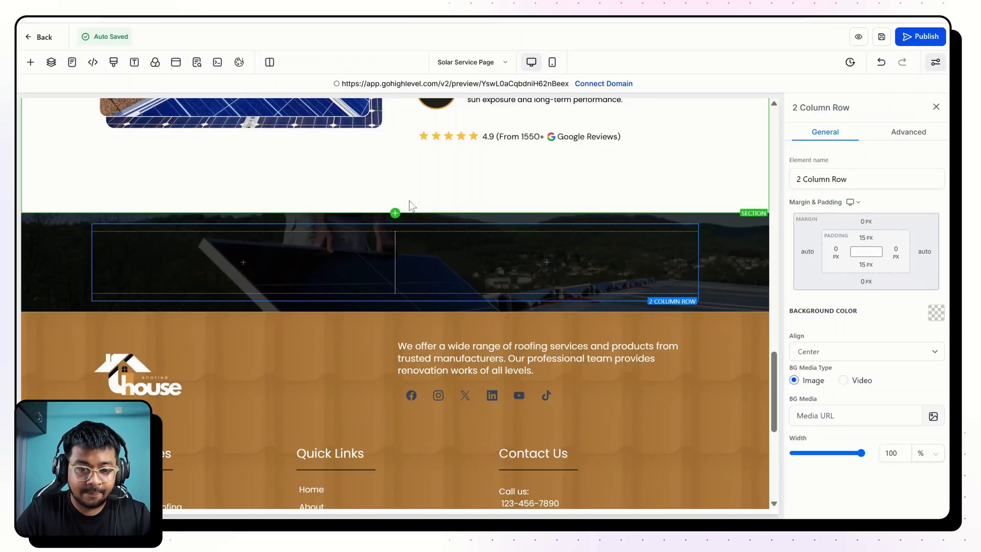
Duplicate the "Why Choose Our Solar Services?" headline and move the copy into the new row's first column.
scroll(266, 268, "up", 9)
scroll(265, 268, "down", 1)
scroll(266, 271, "up", 2)
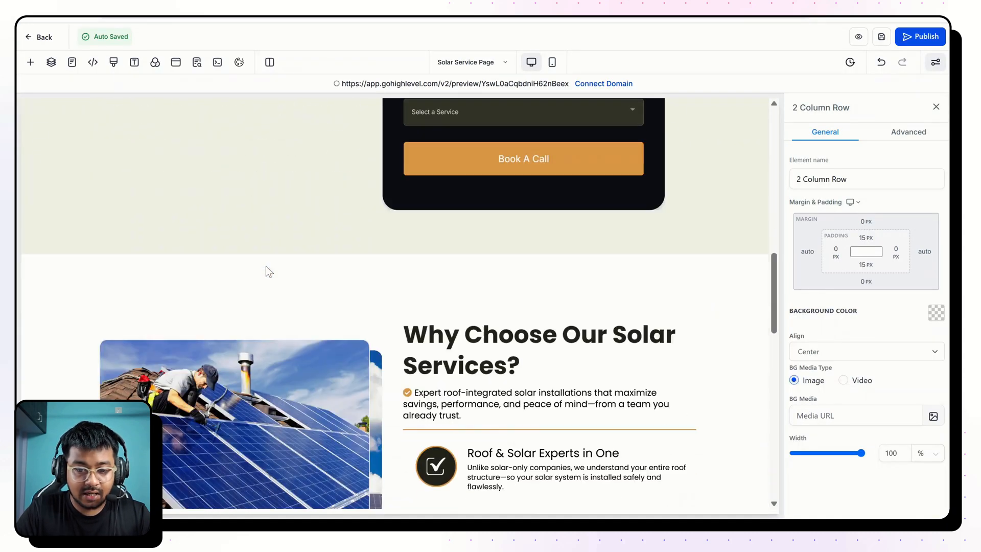
scroll(266, 270, "down", 4)
left_click(678, 144)
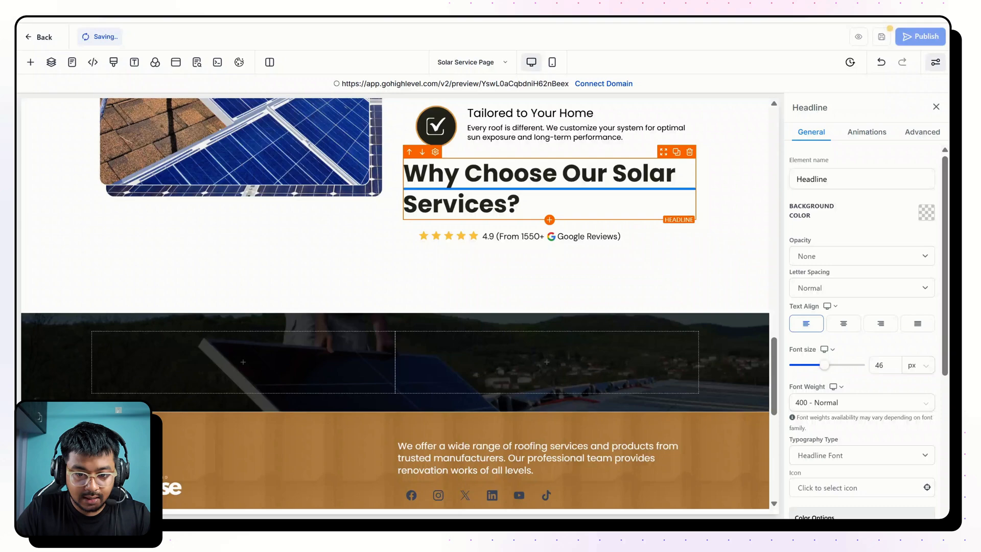
mouse_move(663, 169)
left_mouse_down()
mouse_move(337, 365)
mouse_move(332, 353)
left_mouse_up()
Color the copied headline white and change its text to "What's Included in Your Complete Solar Solution", underlining "What's Included".
scroll(868, 322, "down", 5)
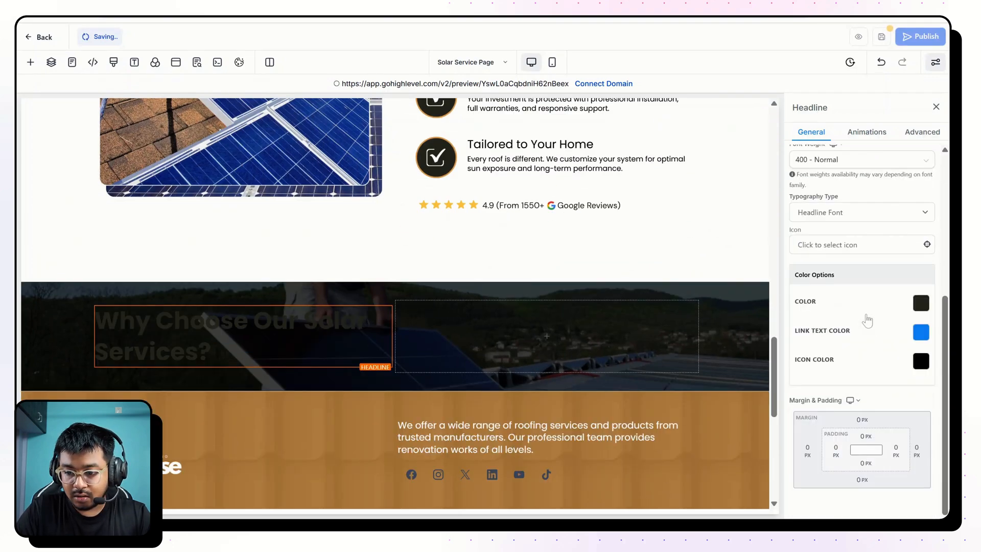
left_click(921, 303)
left_click(813, 230)
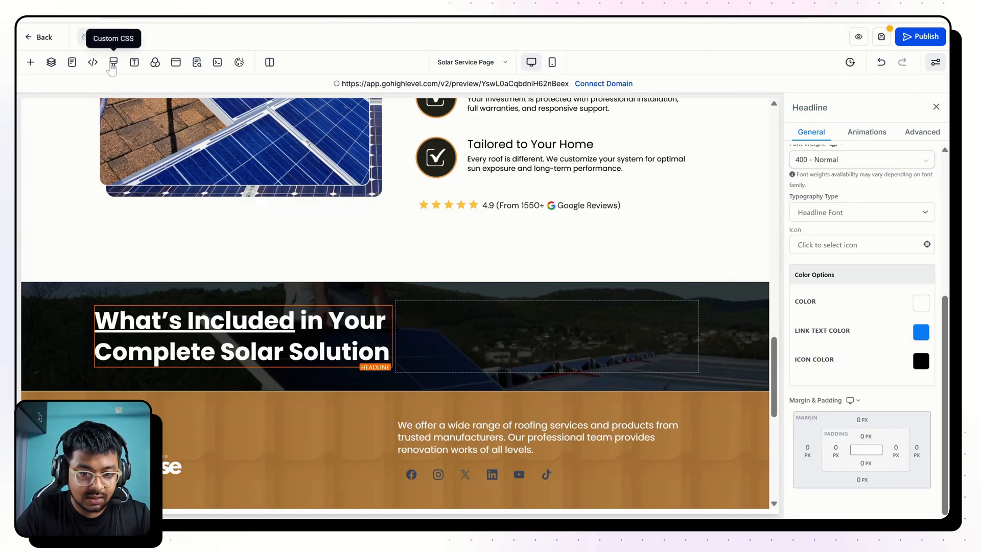
Look up the heading gradient class in the custom CSS and assign the custom class h1gradient to the "What's Included" headline.
left_click(111, 65)
scroll(478, 265, "down", 2)
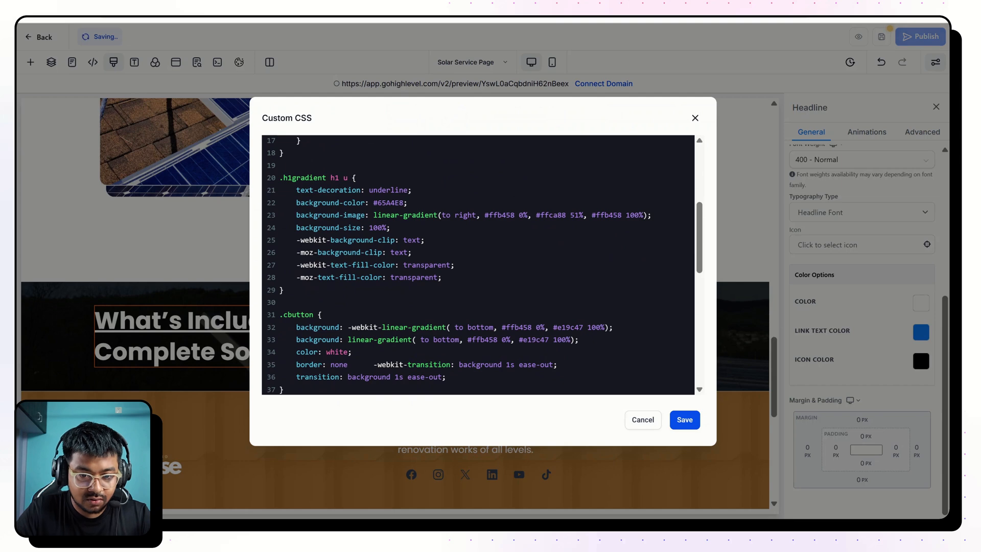
key("Escape")
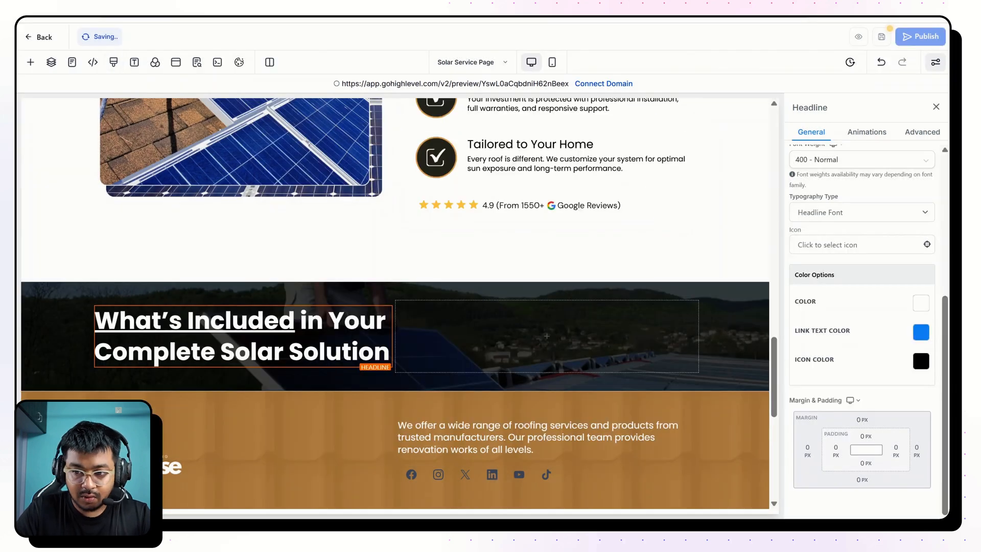
left_click(922, 132)
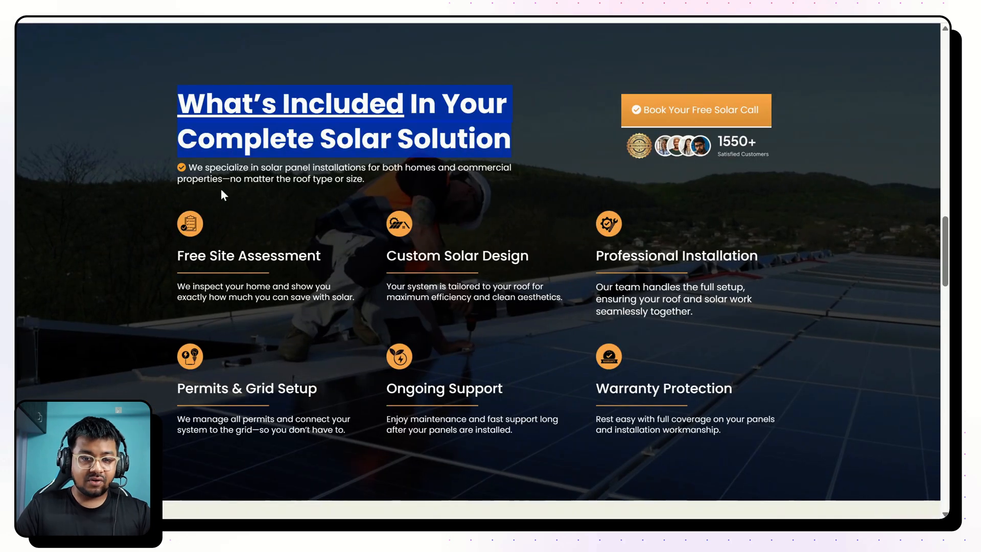
Duplicate the "Why Choose" sub-headline under the "What's Included" headline, replace its text with the finished page's "We specialize in solar panel installations" wording, and color it white.
left_click_drag(188, 167, 401, 182)
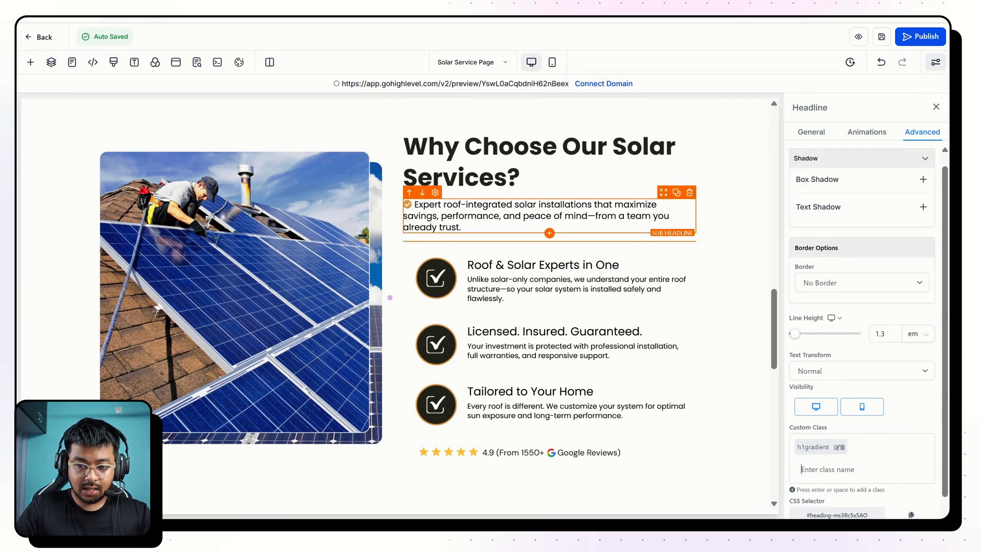
left_click(675, 197)
scroll(675, 198, "down", 1)
left_click_drag(673, 198, 645, 406)
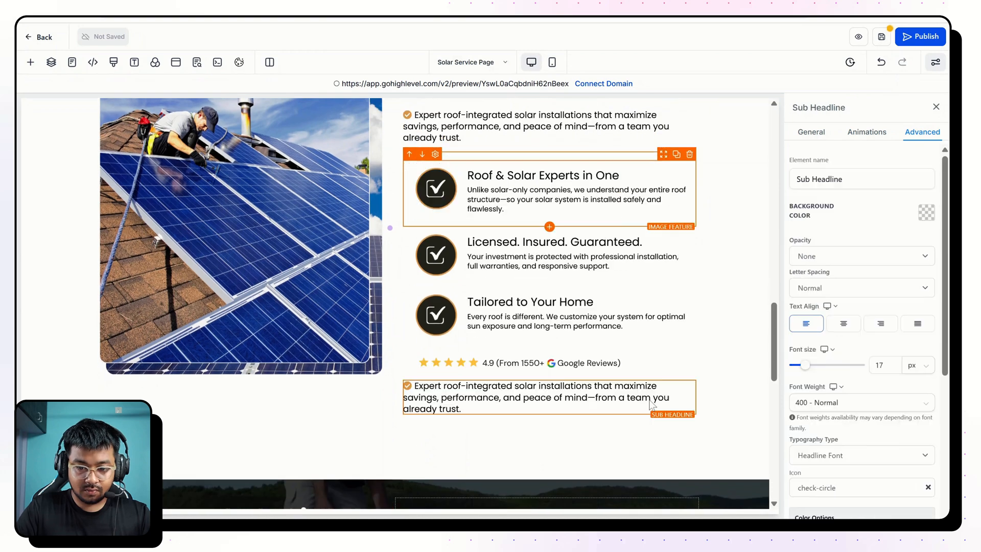
scroll(640, 307, "down", 3)
left_click_drag(666, 183, 240, 354)
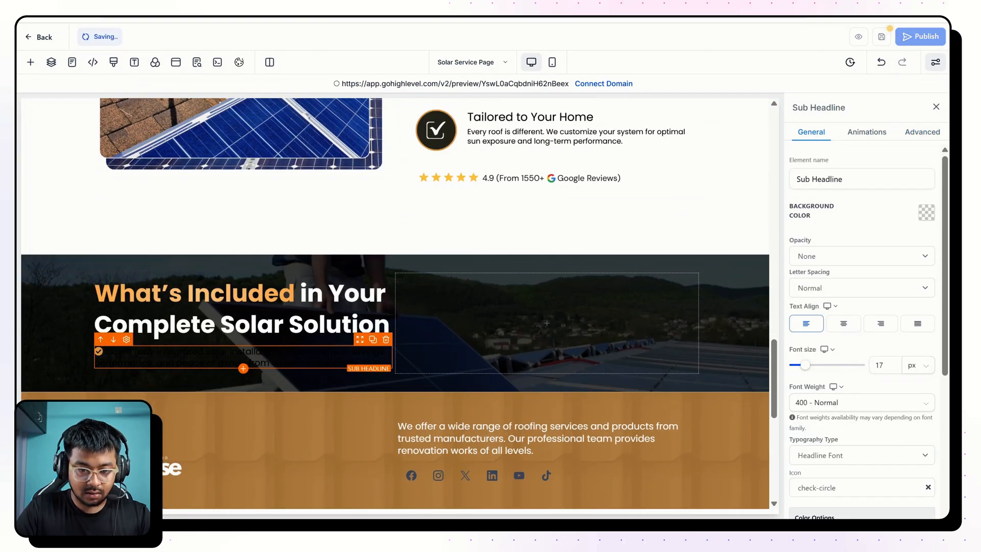
scroll(863, 332, "down", 5)
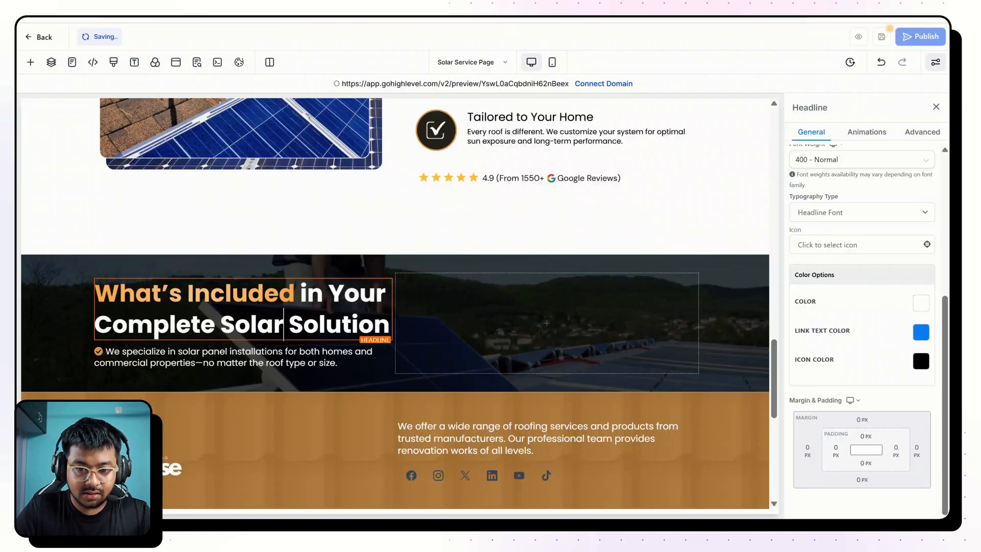
Add a Button element to the second column of the "What's Included" row.
left_click(558, 329)
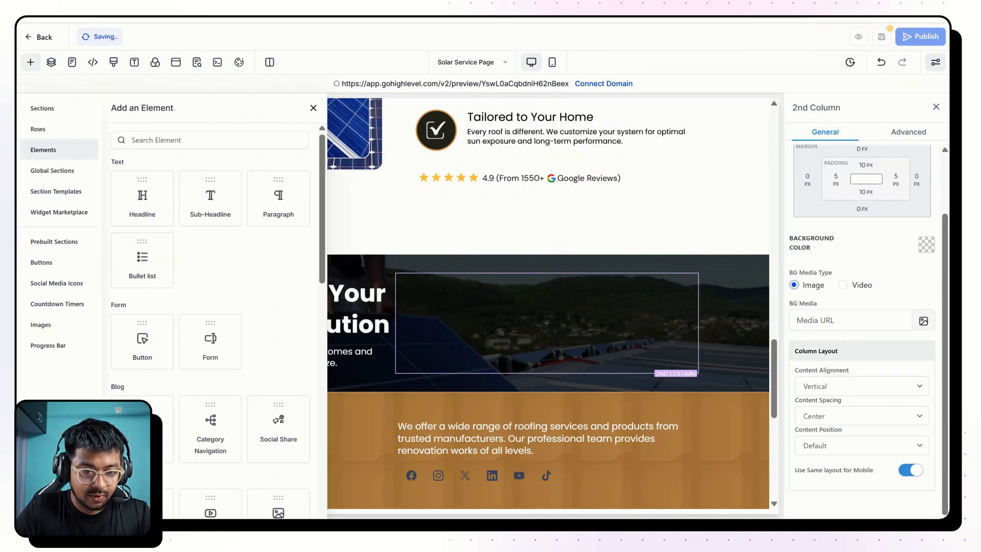
left_click(314, 107)
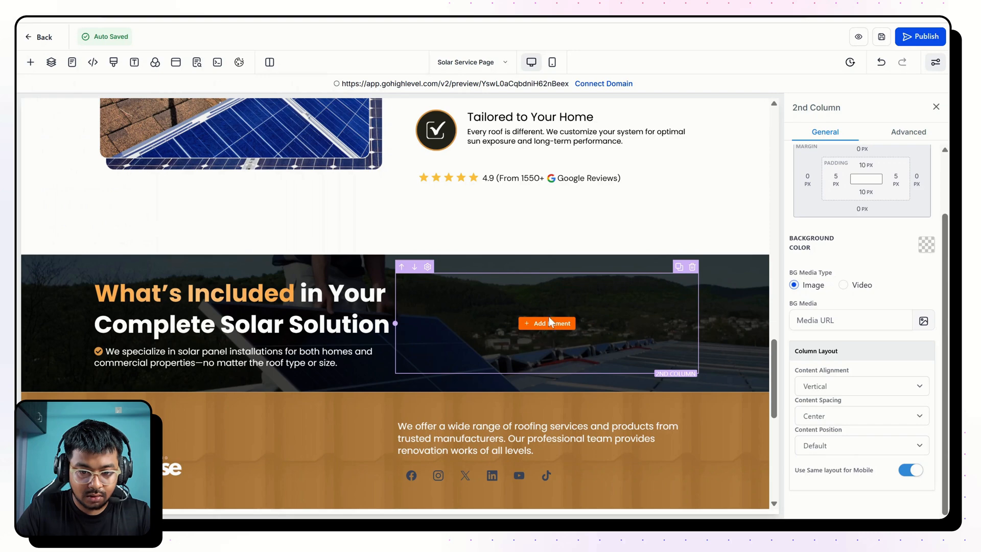
left_click(549, 327)
left_click(146, 204)
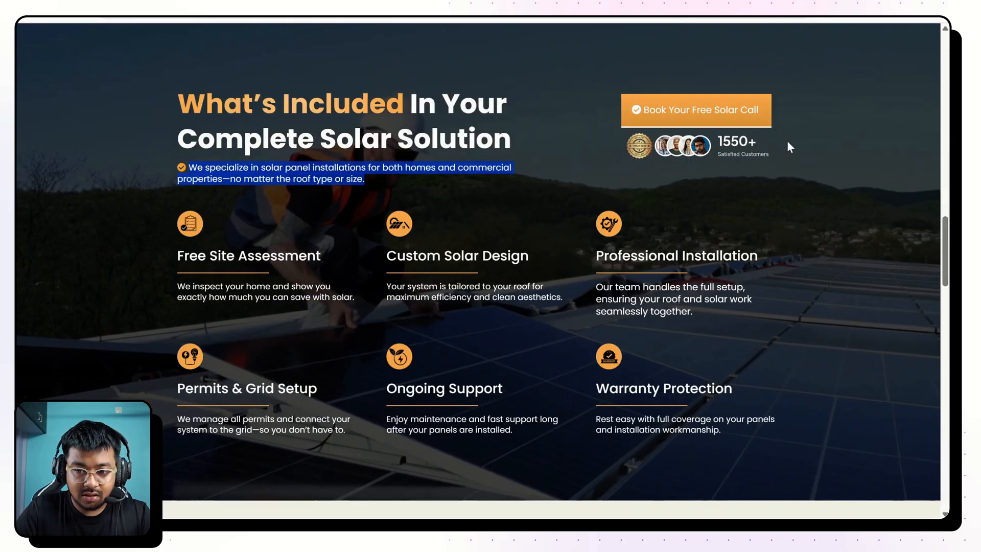
Examine the "Book Your Free Solar Call" button on the finished page and test where it leads.
left_click_drag(189, 160, 363, 176)
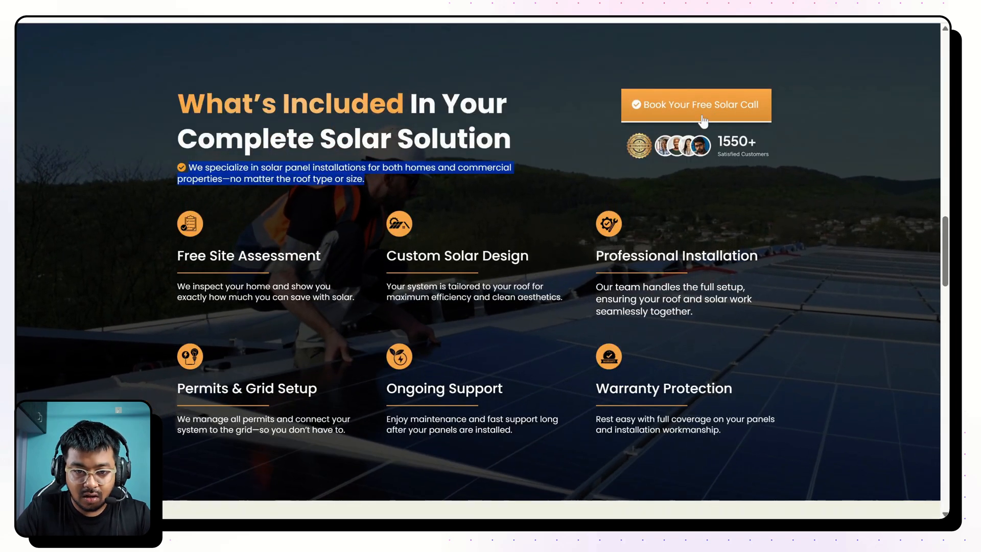
scroll(453, 143, "up", 5)
scroll(453, 142, "up", 10)
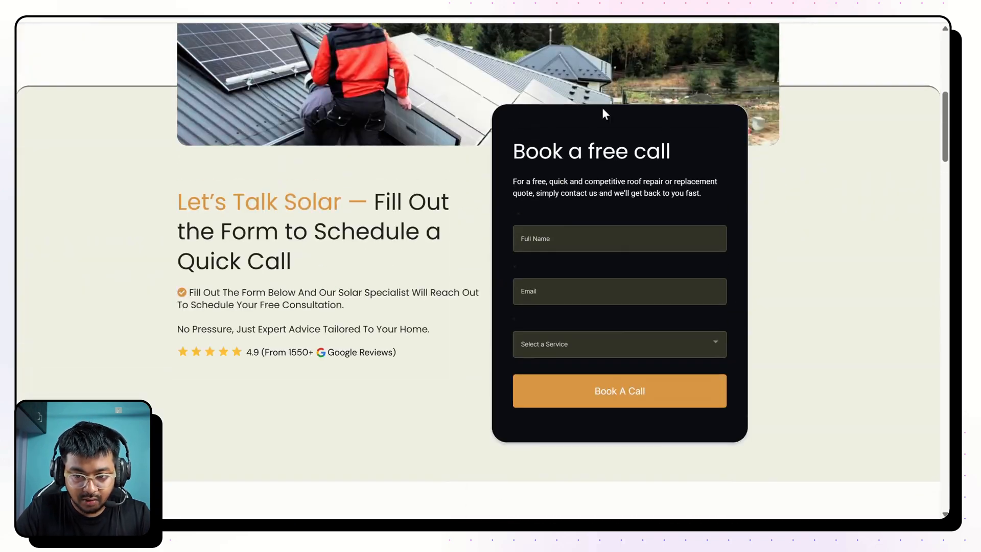
scroll(676, 90, "down", 12)
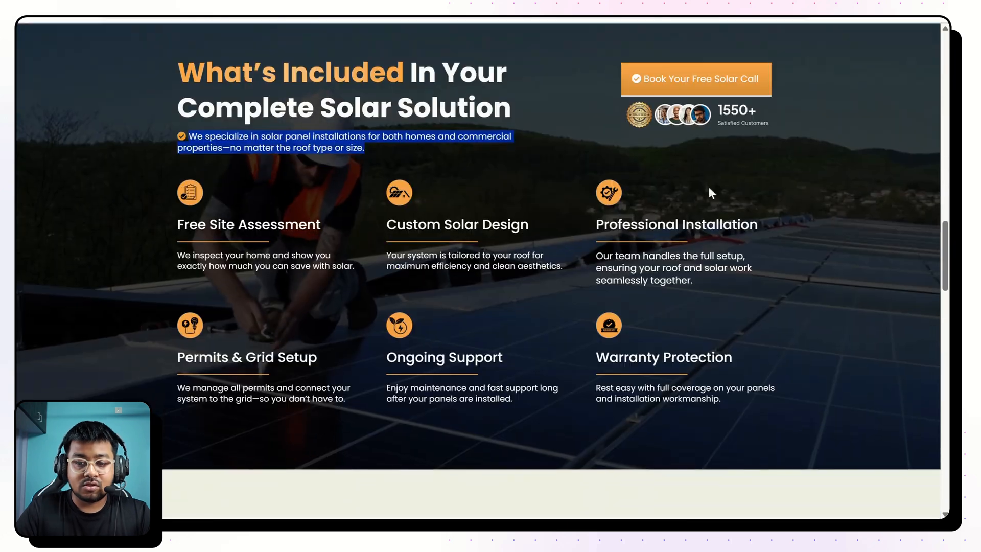
left_click(676, 90)
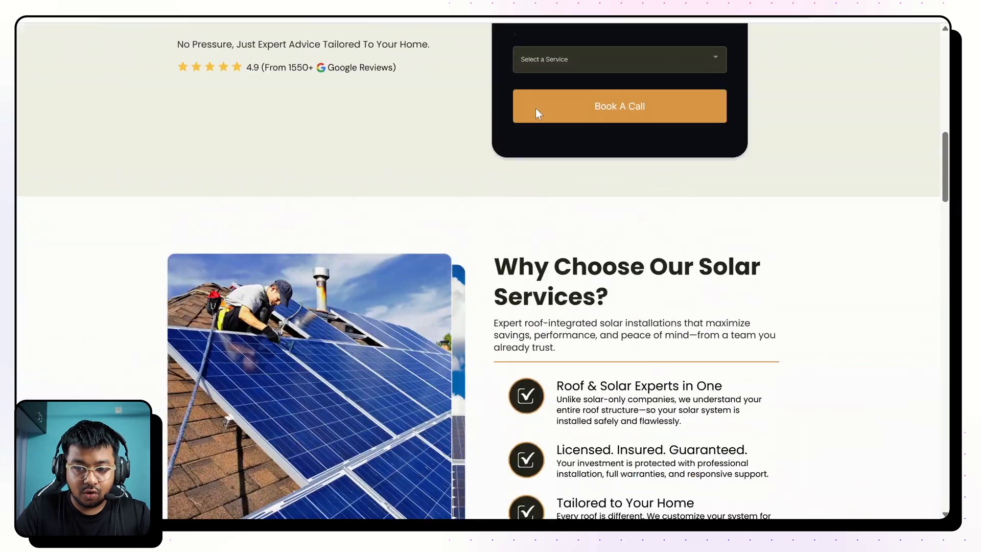
left_click(335, 20)
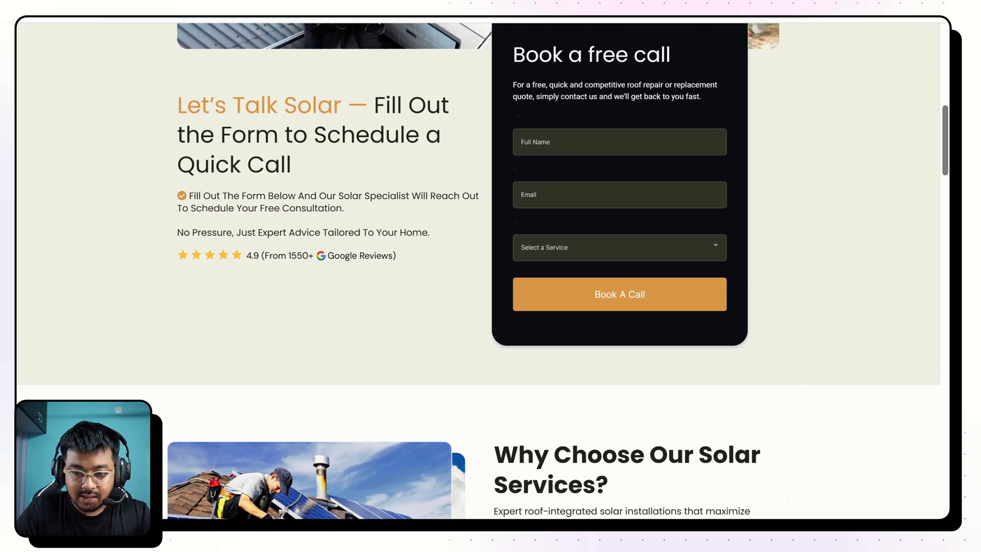
Replace the new button's text with the finished page's wording, "Book Your Free Solar Call".
scroll(452, 284, "down", 10)
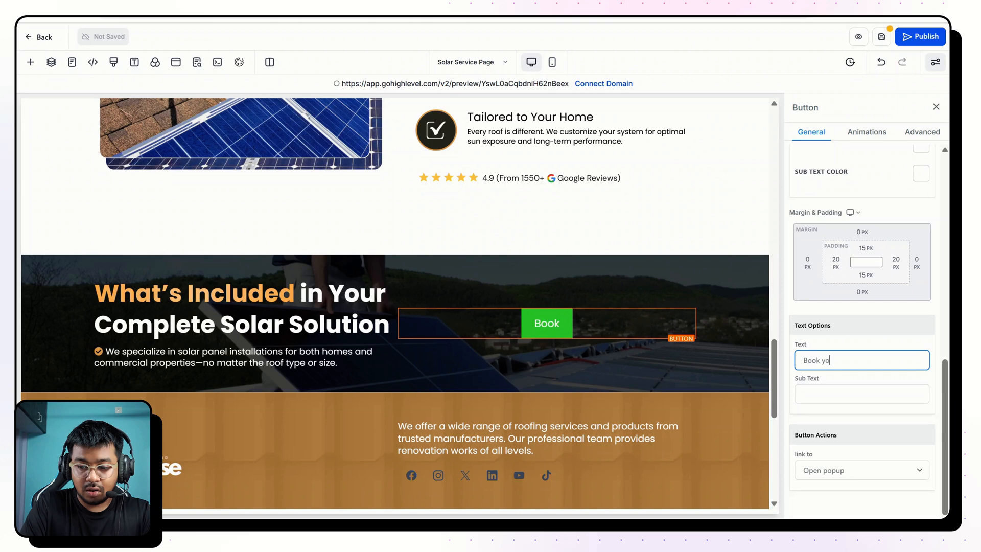
type("ur")
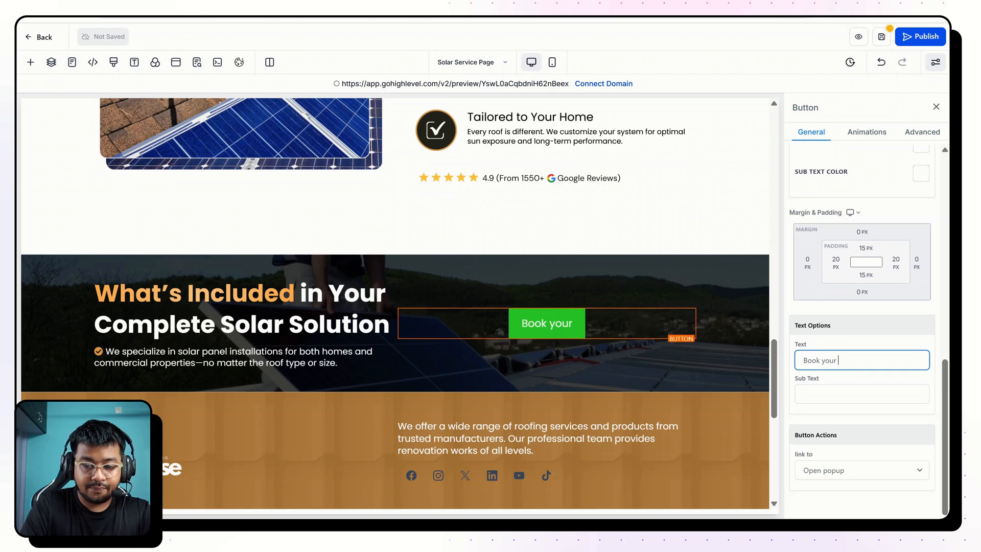
key("BackSpace")
key("BackSpace")
key("BackSpace")
key("BackSpace")
type("you!")
key("BackSpace")
key("BackSpace")
key("BackSpace")
key("BackSpace")
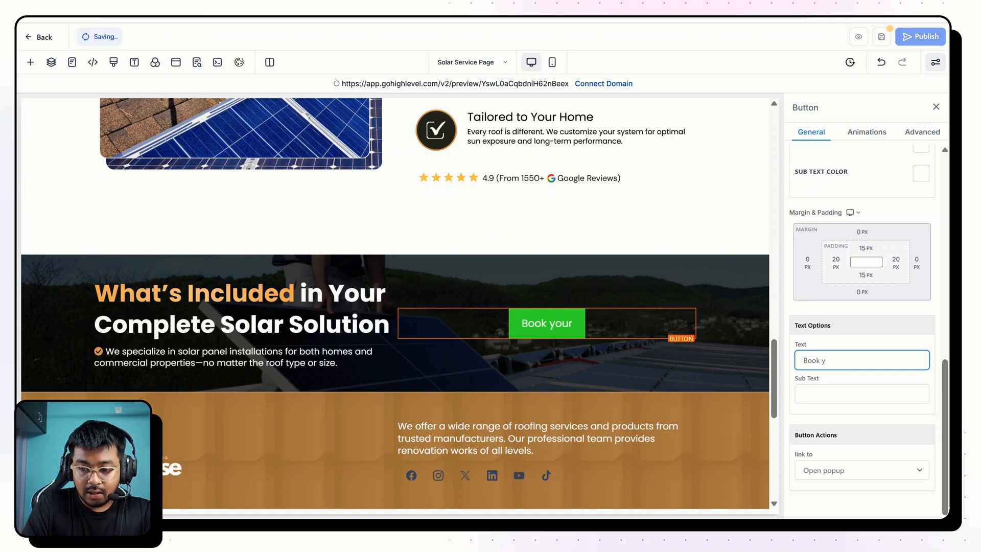
type("Yo")
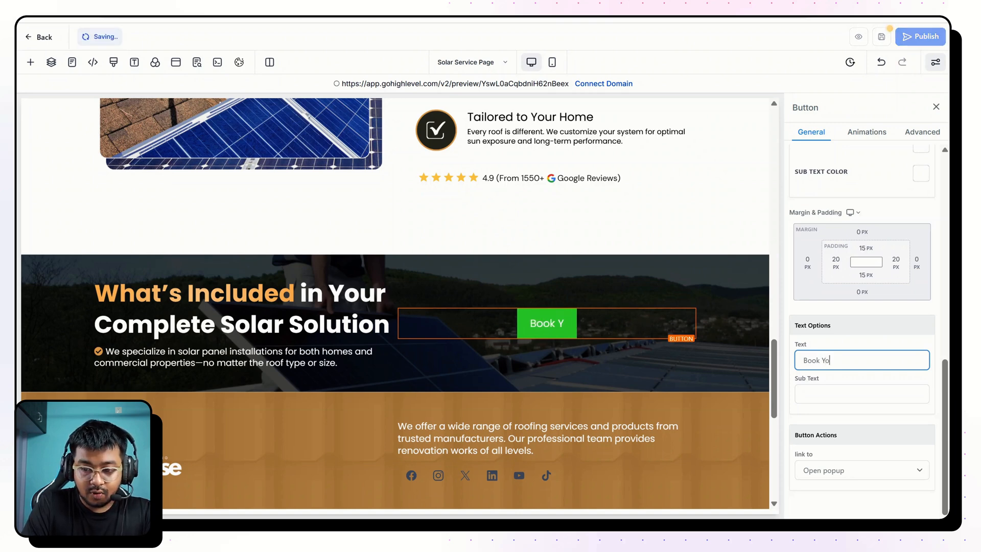
type("ur Free S")
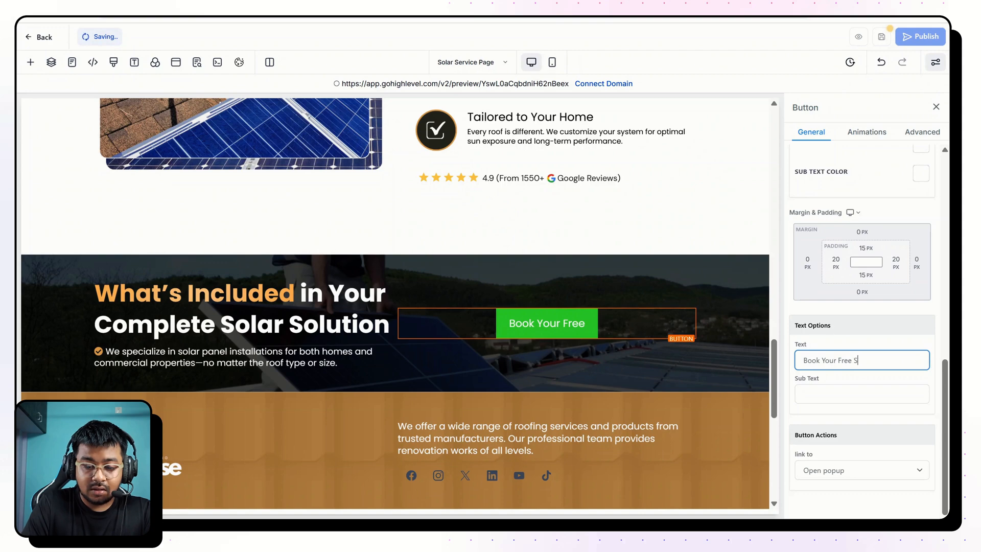
type("olar Call")
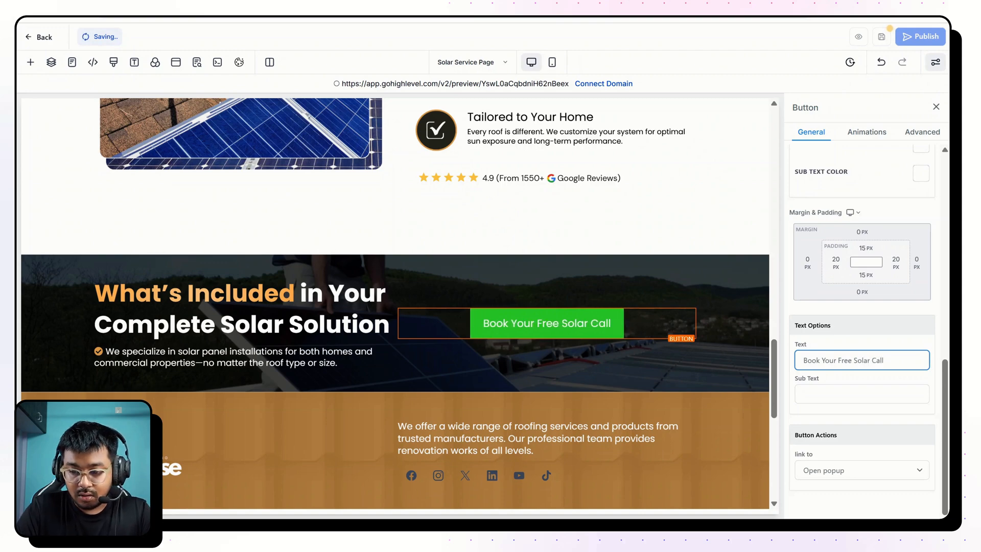
key("Tab")
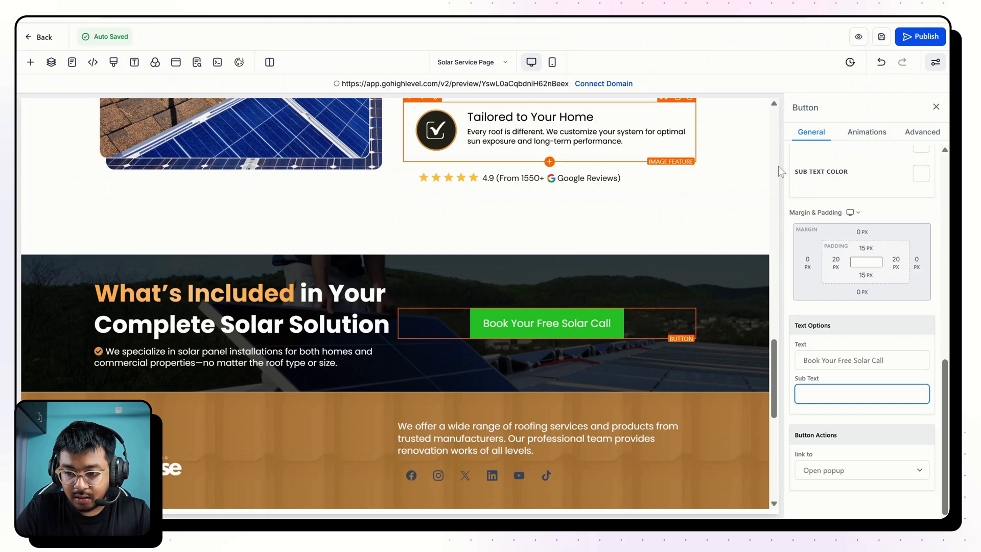
Set the "Book Your Free Solar Call" button's top and bottom padding to 17 px.
left_click(865, 249)
left_click(866, 249)
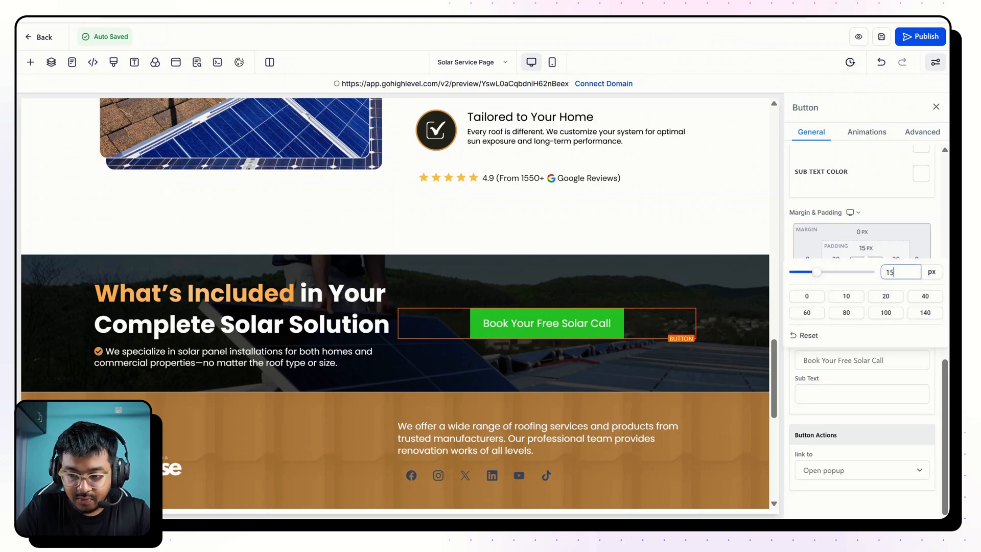
key("BackSpace")
left_click(887, 217)
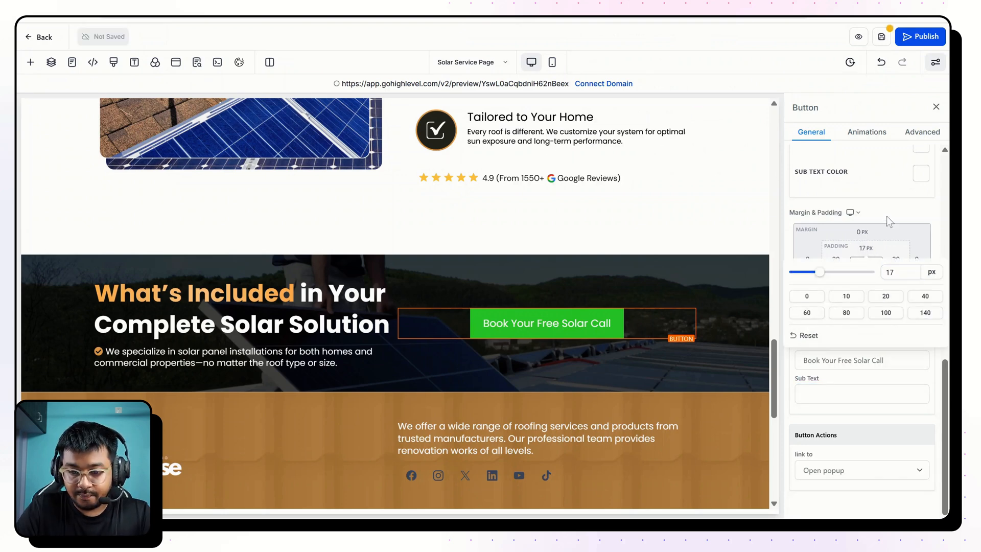
left_click(865, 276)
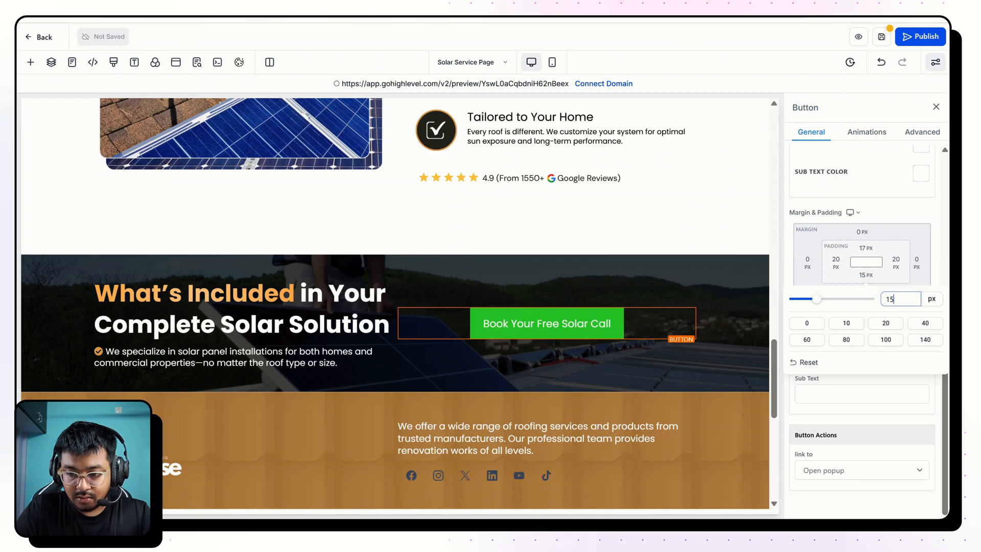
key("BackSpace")
type("7")
left_click(762, 123)
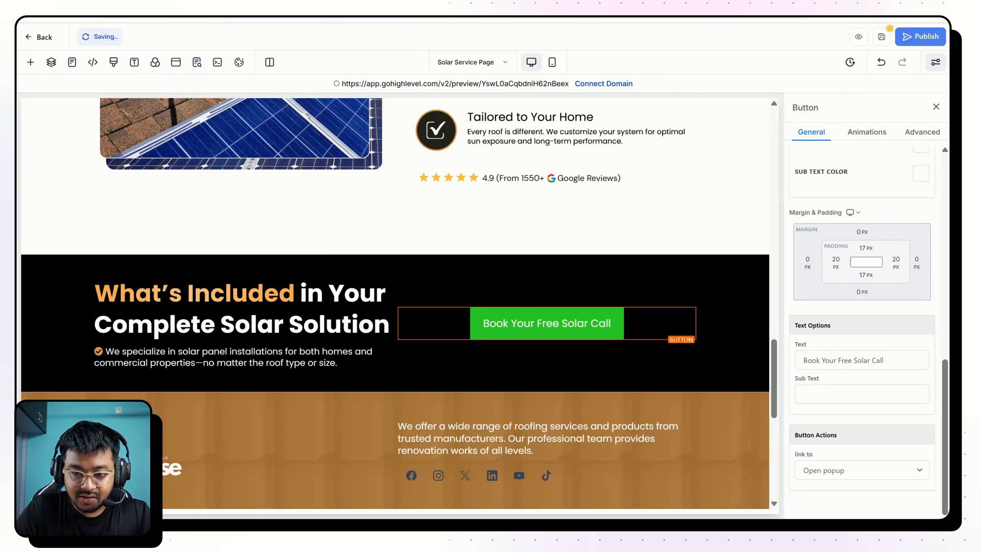
Add the check-circle icon before the "Book Your Free Solar Call" button's text.
scroll(795, 334, "up", 4)
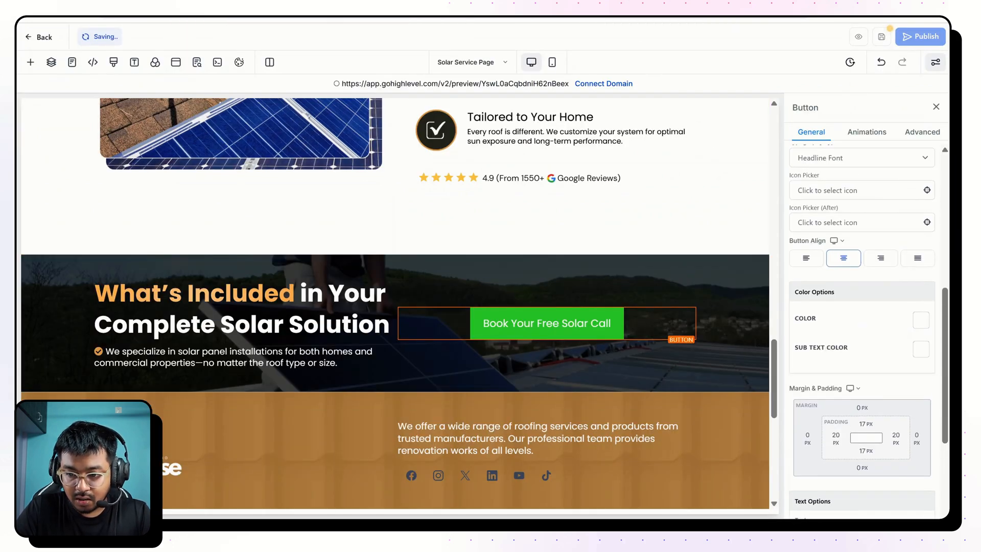
scroll(818, 332, "up", 1)
left_click(837, 260)
left_click(813, 341)
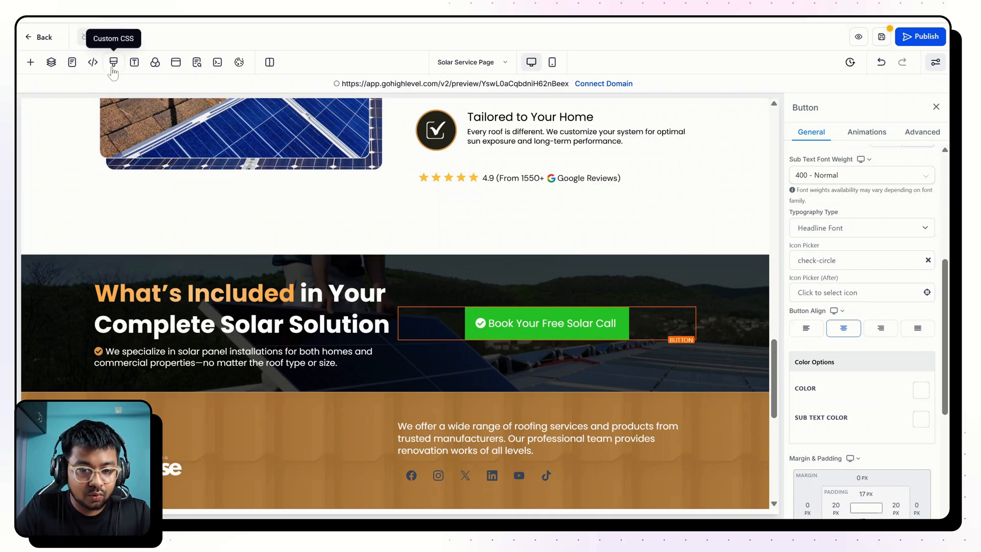
Look up the gradient button class in the custom CSS and assign the custom class cbutton to the button.
left_click(113, 68)
scroll(477, 265, "down", 5)
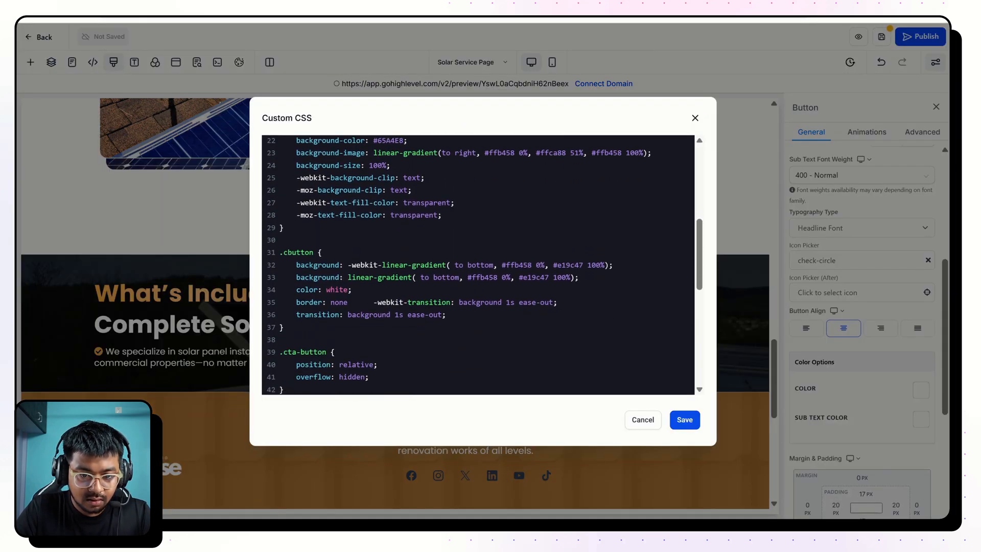
scroll(478, 265, "down", 2)
double_click(298, 171)
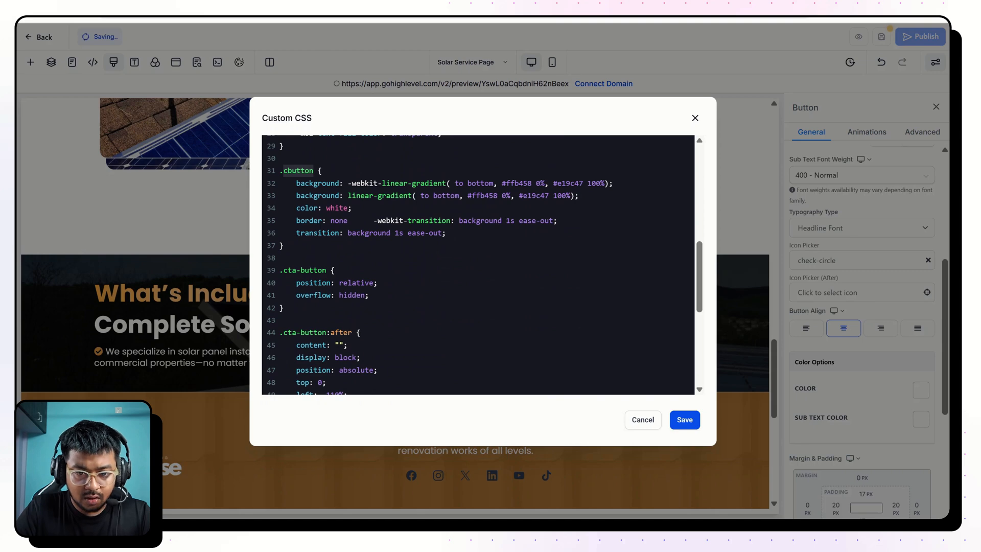
left_click(695, 118)
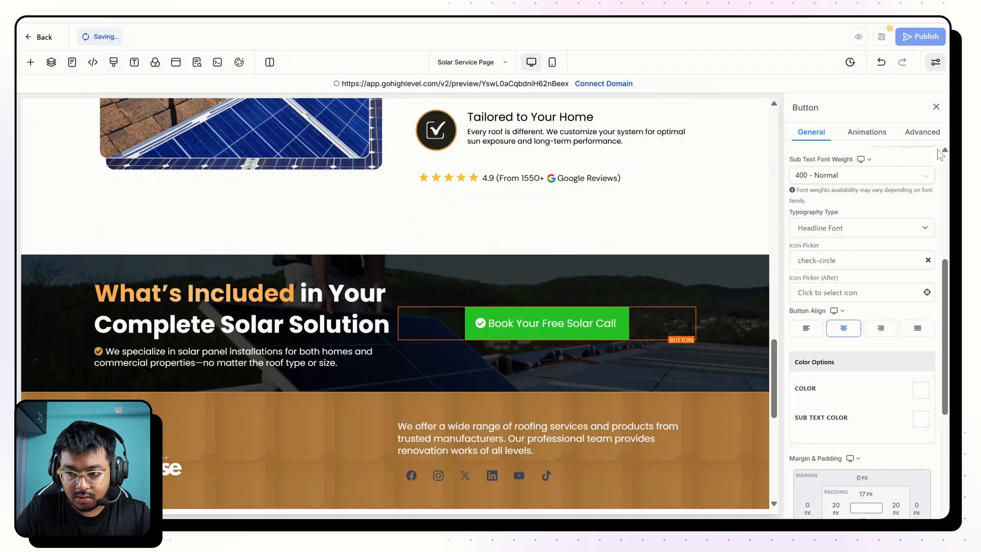
left_click(928, 134)
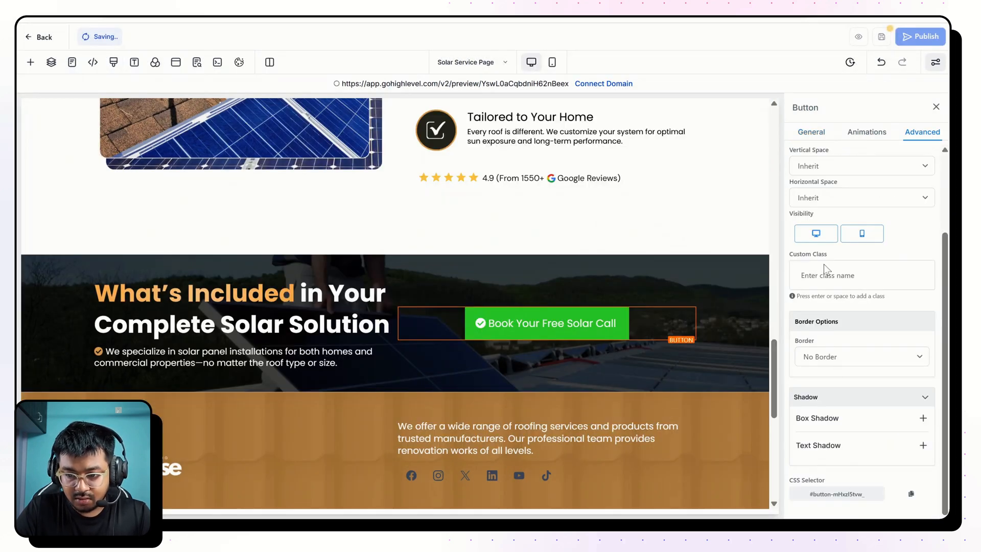
key("Return")
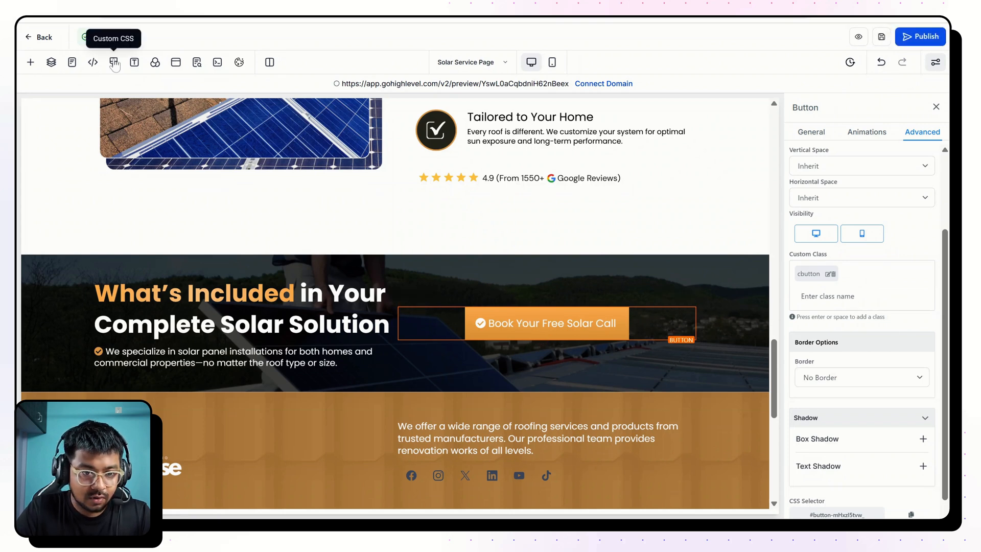
Copy the cta-button class name from the custom CSS and add it as the button's second custom class.
left_click(113, 62)
scroll(477, 264, "down", 6)
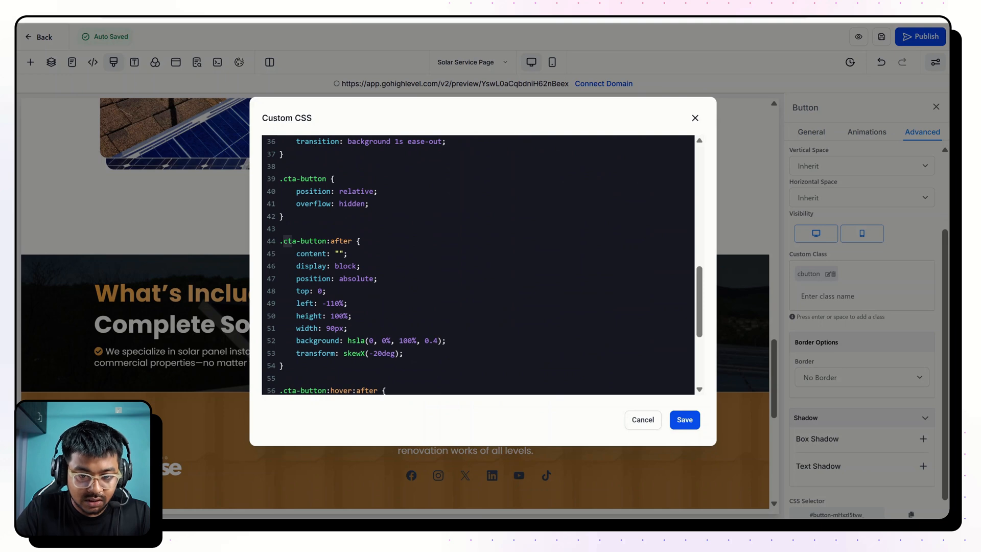
left_click_drag(292, 241, 326, 241)
key("ctrl+c")
left_click(141, 266)
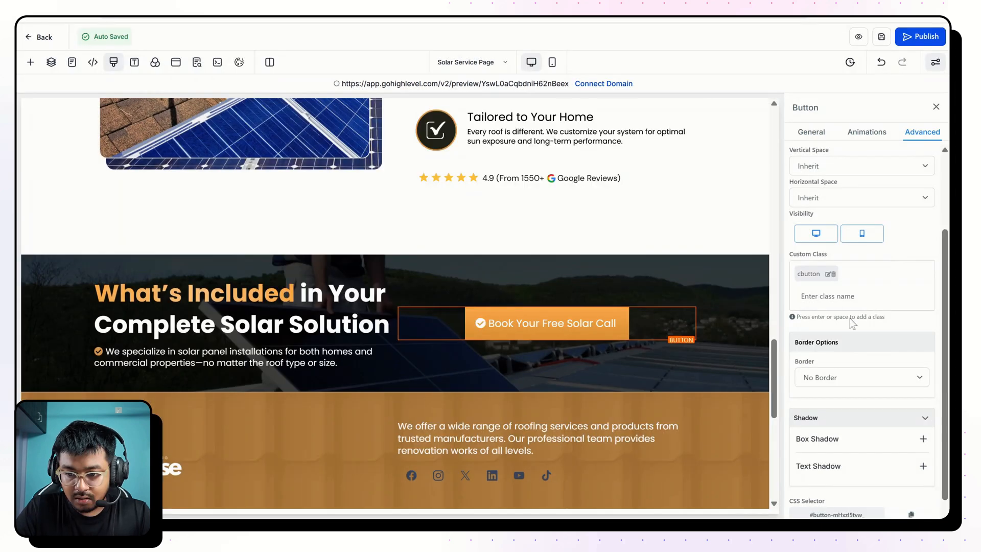
key("ctrl+v")
key("Return")
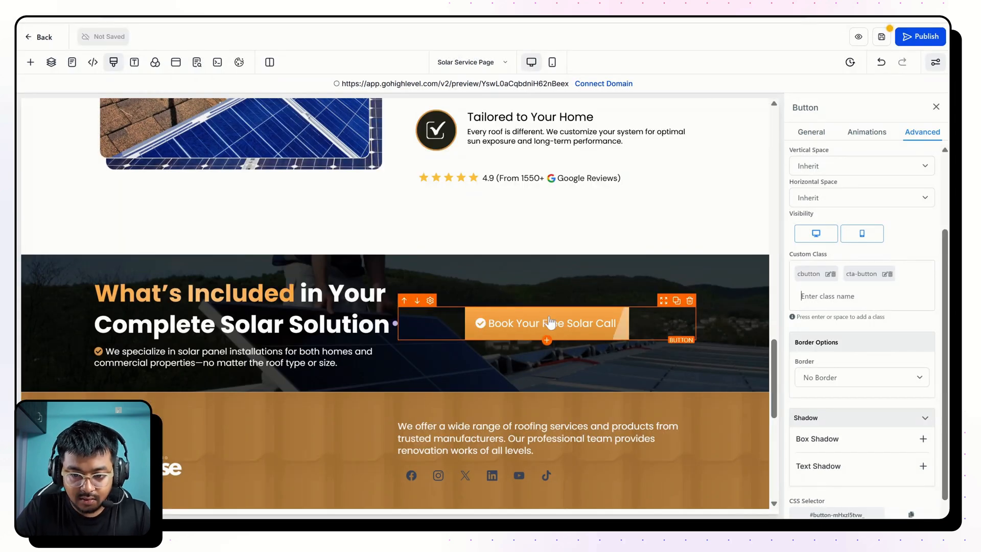
Apply the Elevate hover animation to the "Book Your Free Solar Call" button.
left_click(864, 135)
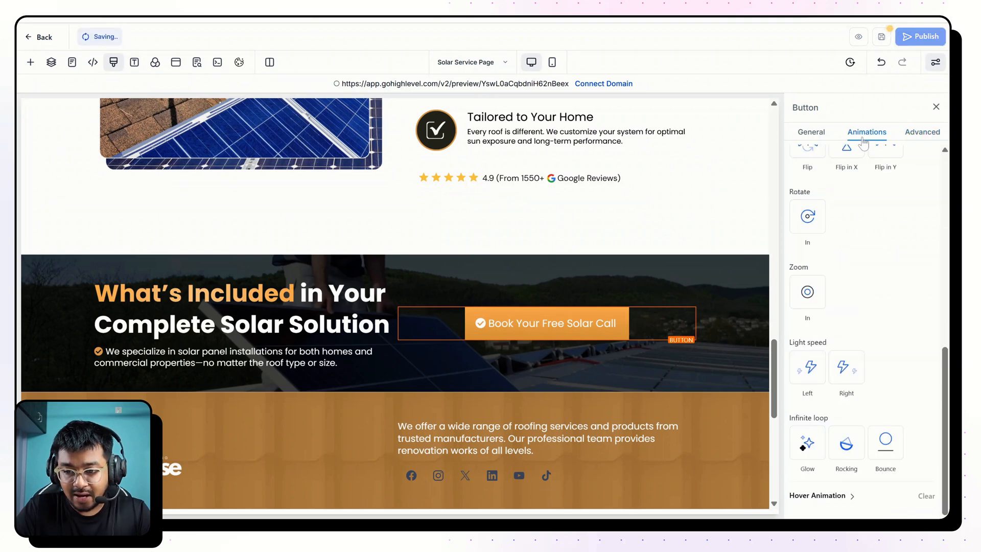
scroll(820, 247, "up", 5)
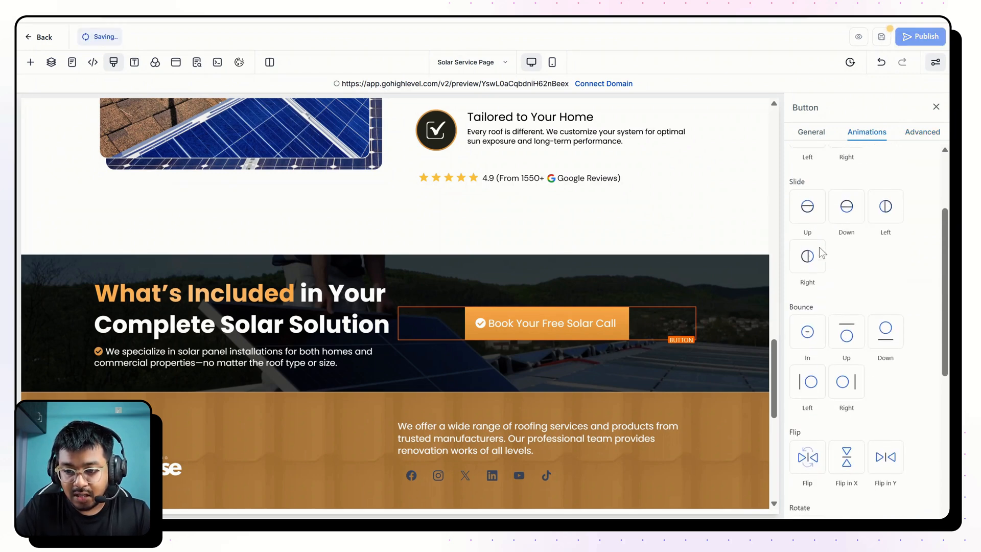
scroll(820, 247, "down", 5)
left_click(821, 496)
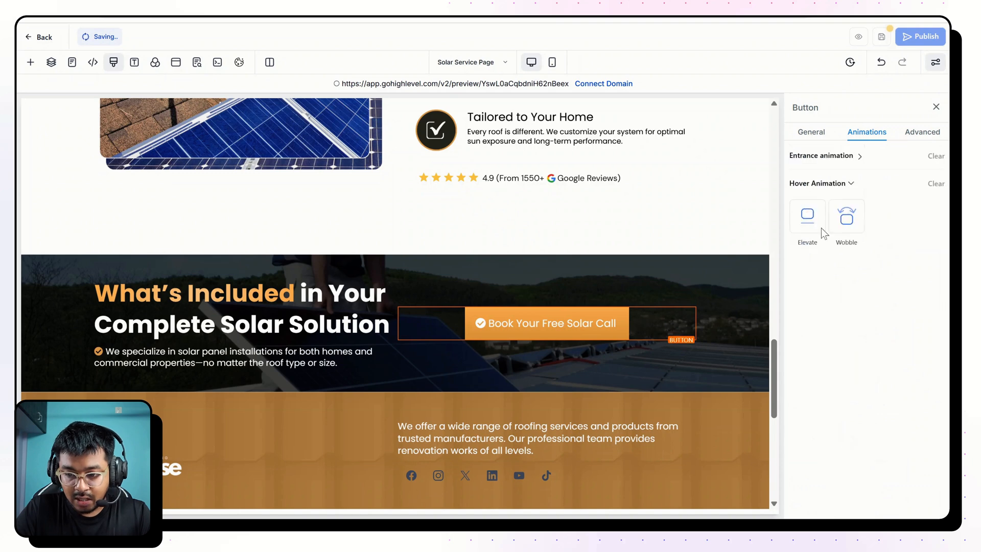
left_click(808, 215)
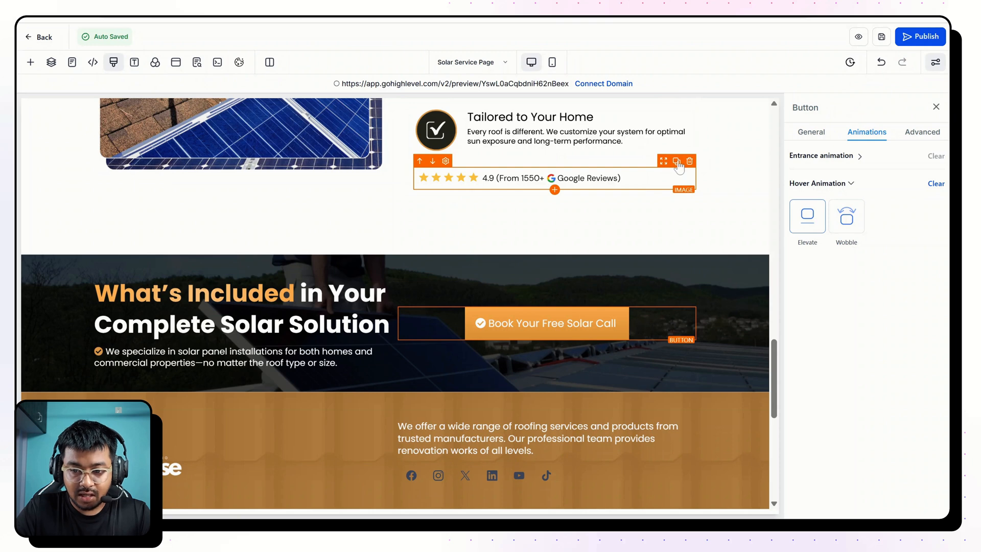
Duplicate the Google Reviews star-rating image and place the copy below the button in the "What's Included" row's second column.
left_click(677, 161)
left_click_drag(663, 148, 552, 358)
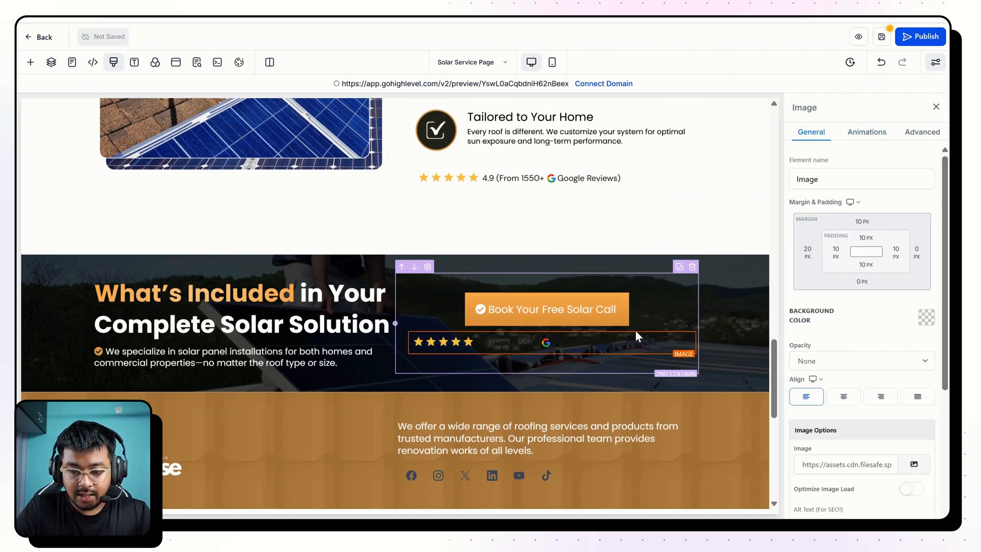
Replace the copied rating image with the "1550+ Satisfied Customers" image from the media folder SOLAR & ROOFING > SAR 01.
left_click(913, 465)
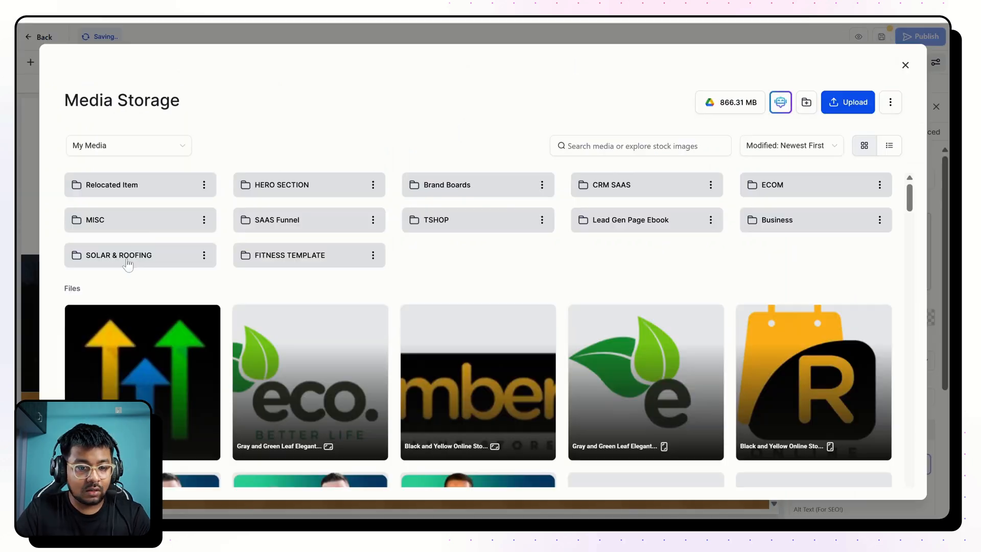
double_click(128, 258)
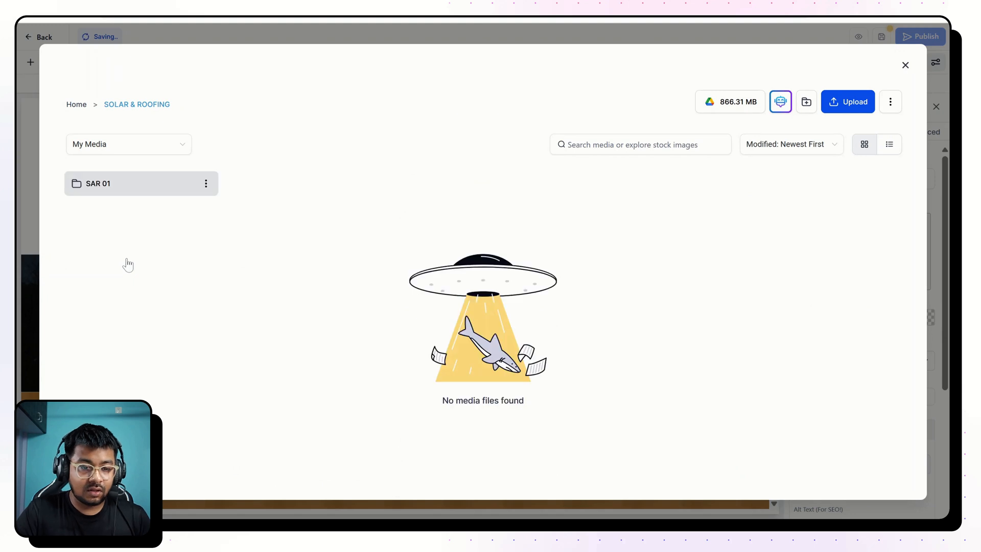
double_click(106, 190)
scroll(537, 356, "down", 10)
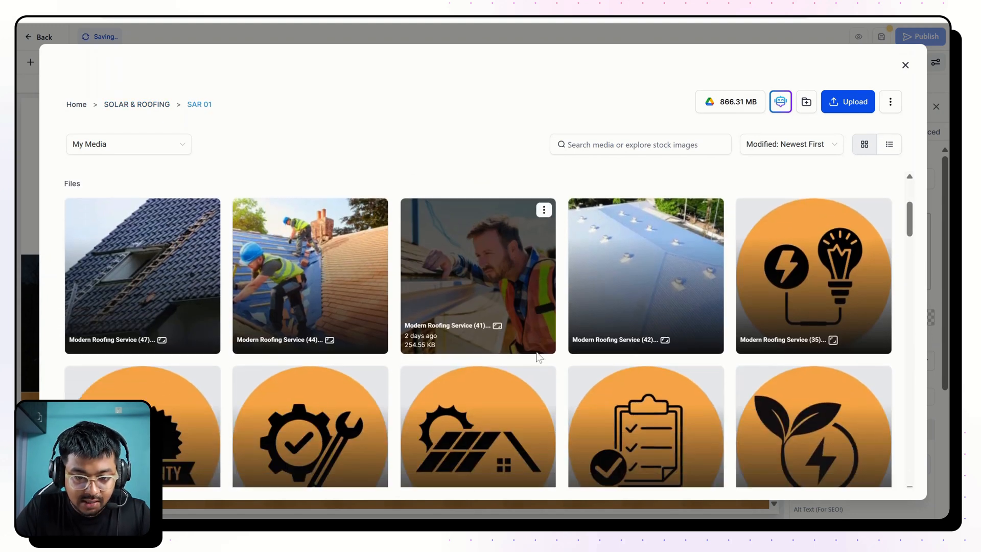
scroll(489, 318, "down", 15)
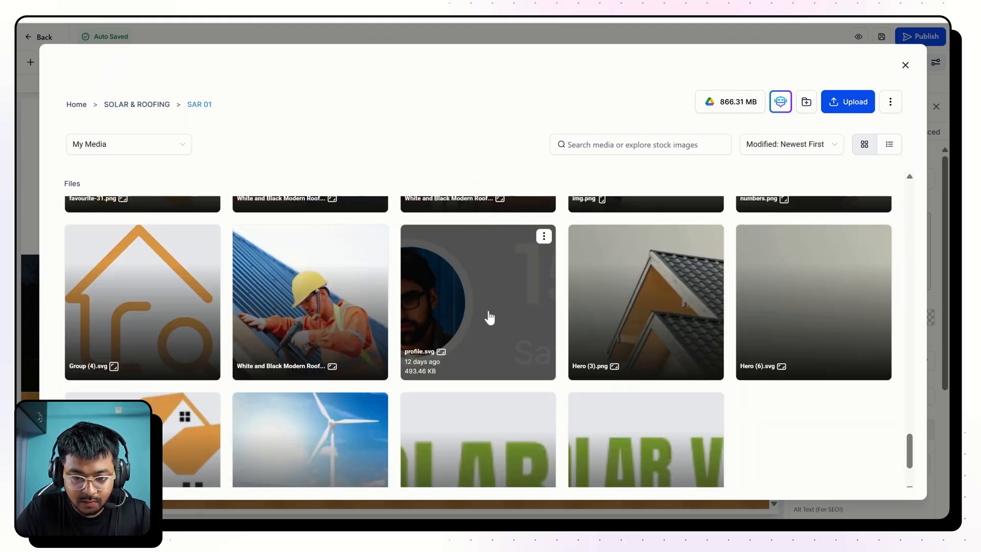
left_click(490, 318)
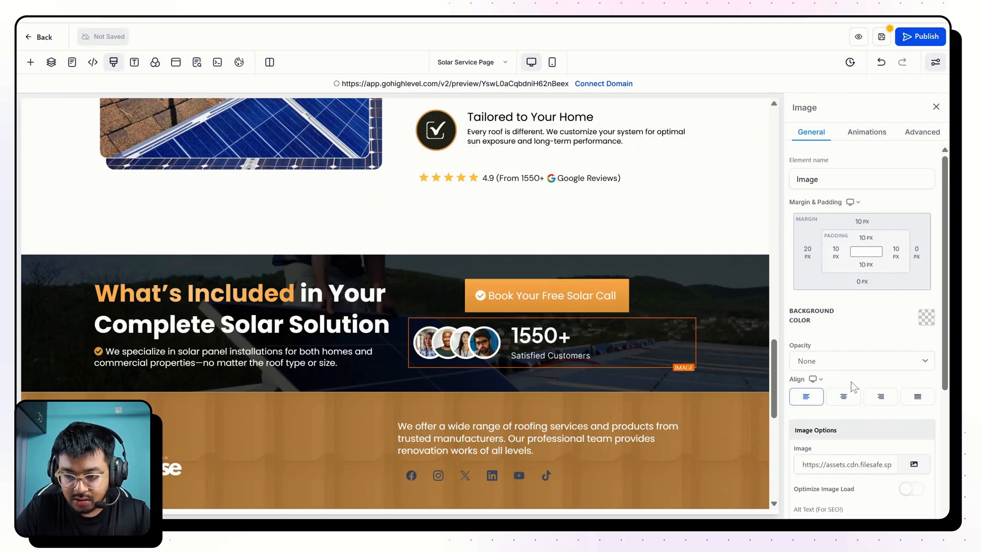
Align both the "1550+ Satisfied Customers" image and the "Book Your Free Solar Call" button to the right of their column.
left_click(878, 397)
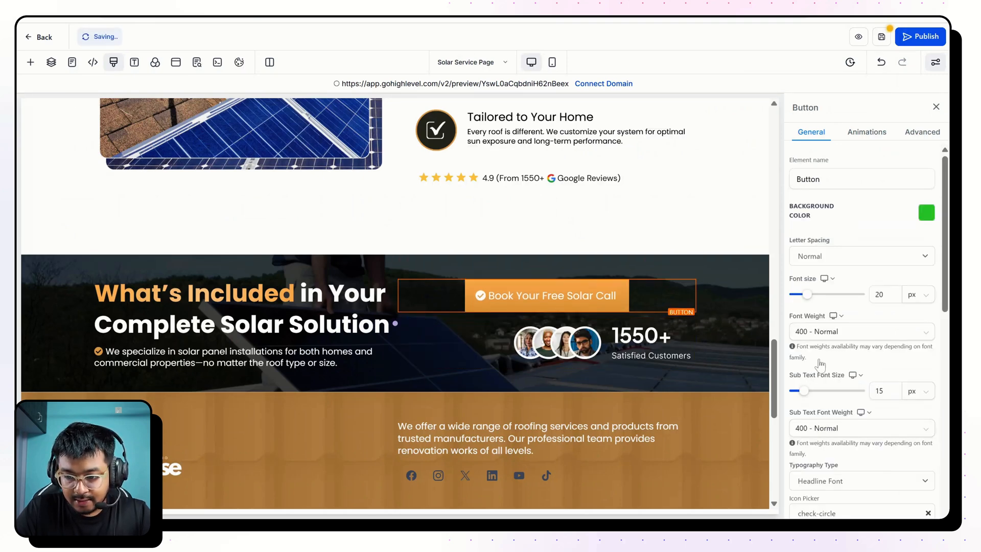
scroll(874, 347, "down", 4)
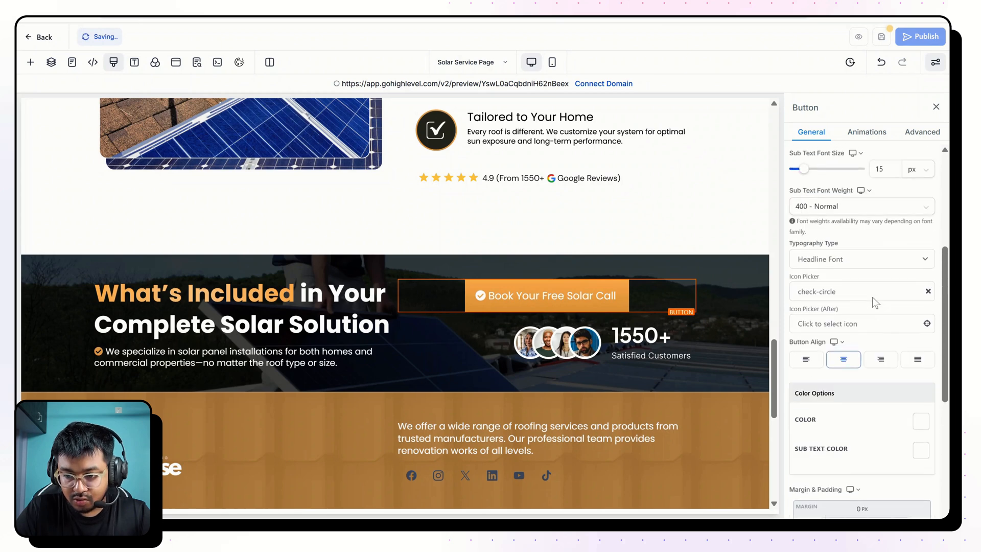
Set the "1550+ Satisfied Customers" image to 60 px high with a 20 px right and 0 px left margin, and narrow its column slightly.
left_click(643, 324)
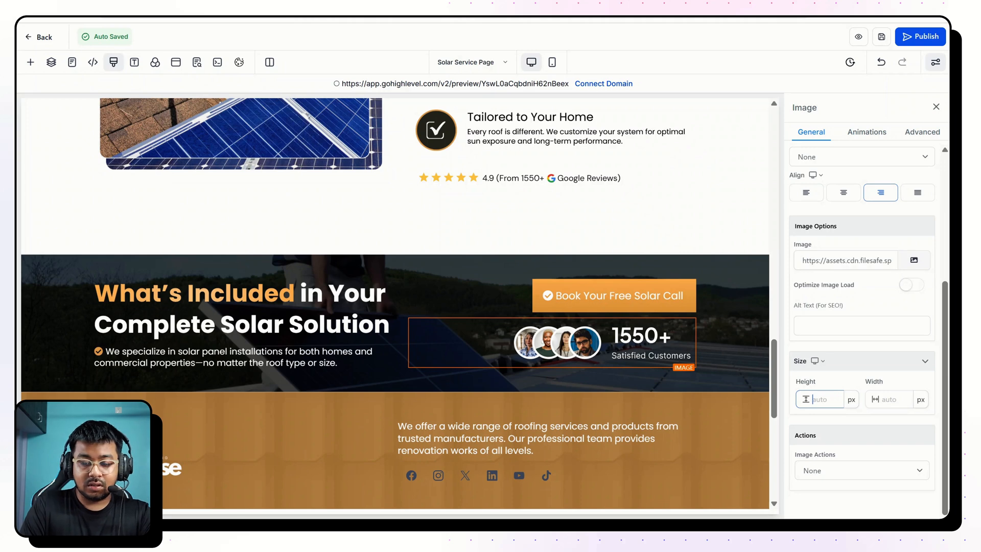
scroll(869, 327, "up", 4)
left_click(916, 252)
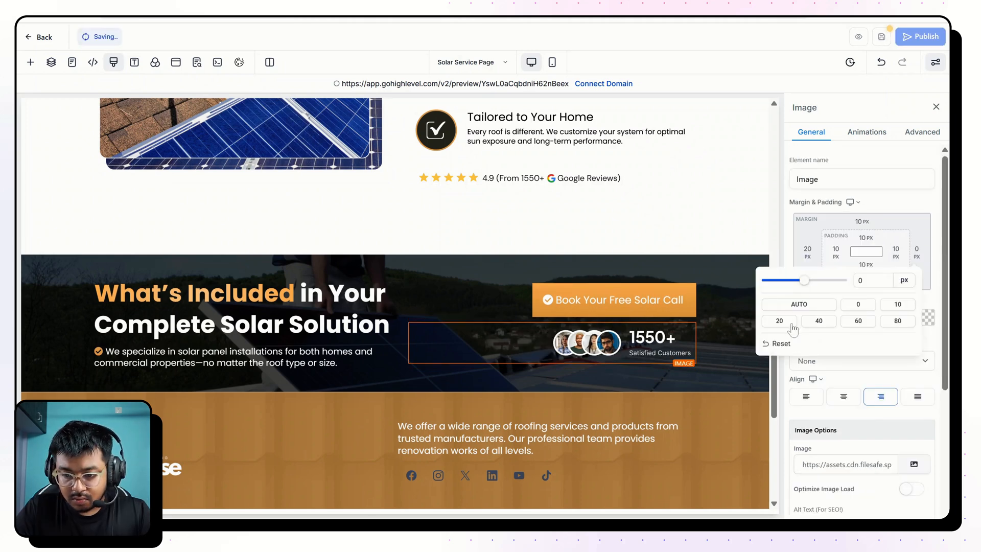
left_click(789, 323)
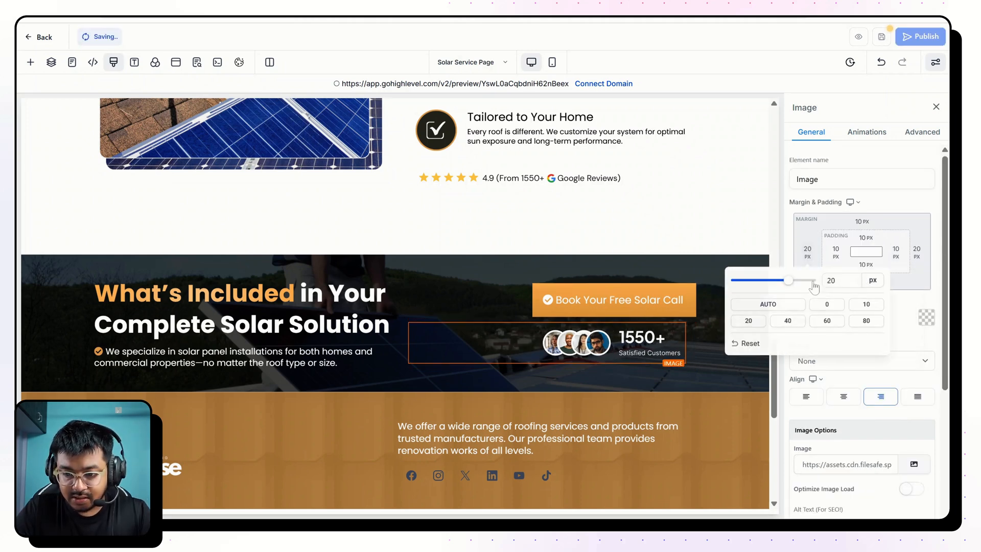
left_click(827, 305)
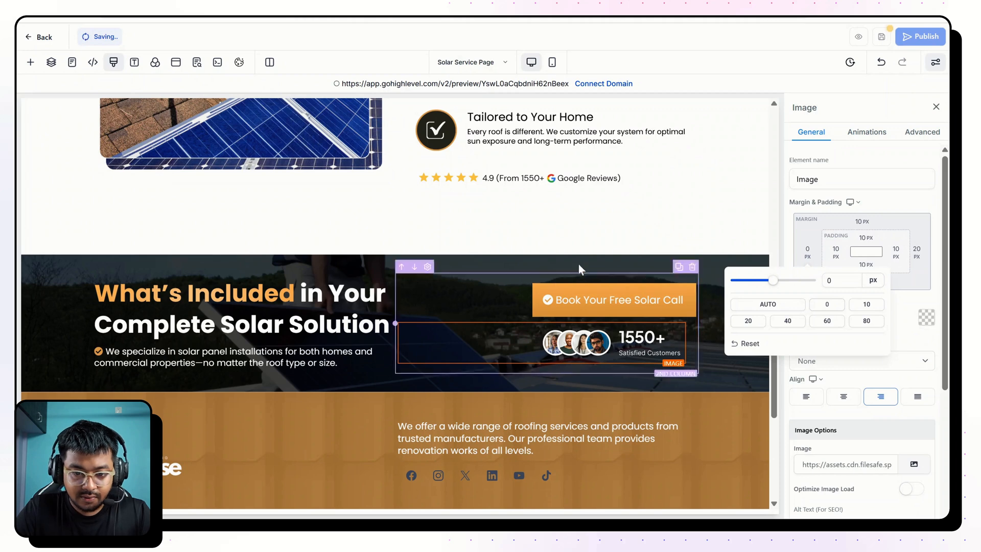
left_click_drag(396, 324, 425, 324)
Set the "What's Included" section's top and bottom padding to 100 px each.
left_click(505, 226)
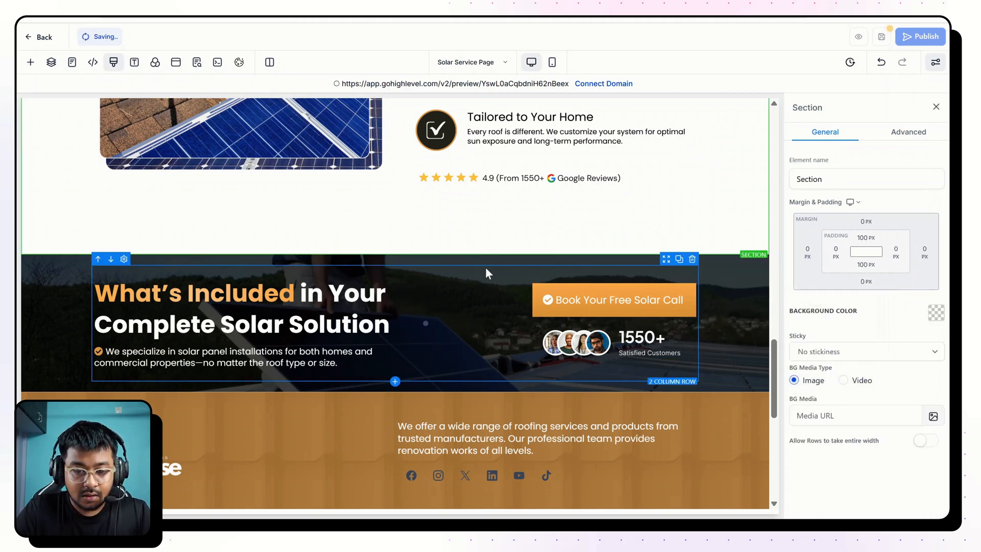
left_click(470, 266)
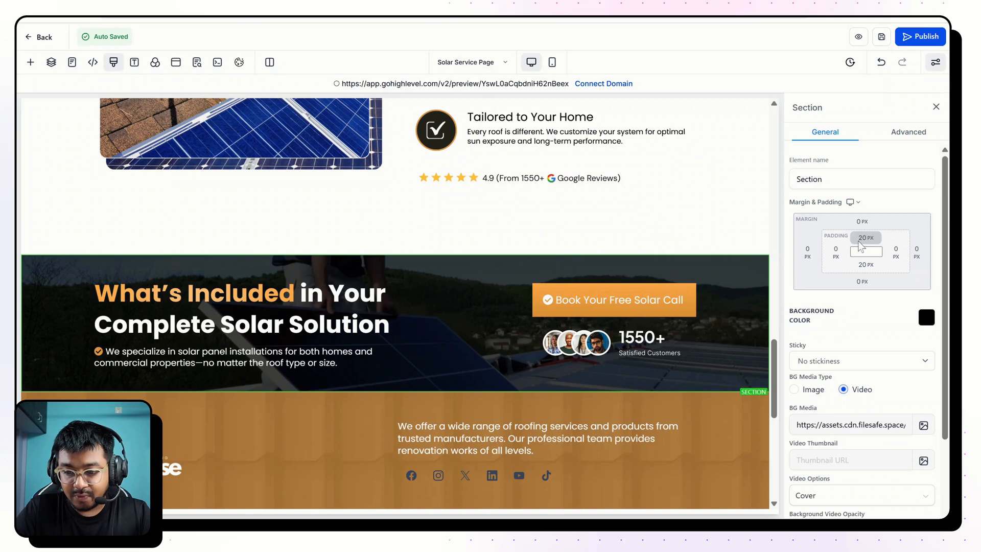
left_click(865, 238)
left_click(887, 301)
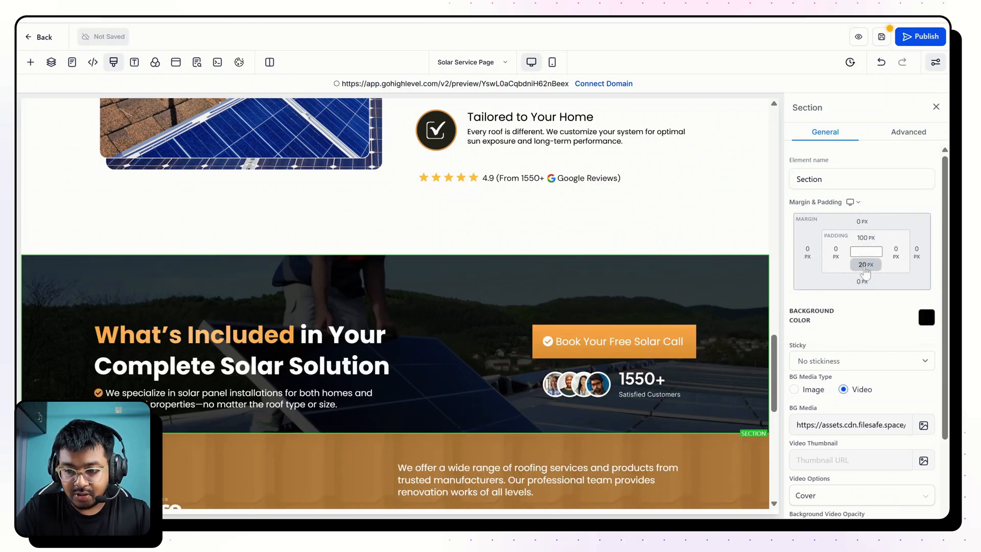
left_click(864, 267)
left_click(886, 329)
Add a 3 Column row below the "What's Included" two-column row, following the reference page's layout.
scroll(551, 302, "down", 3)
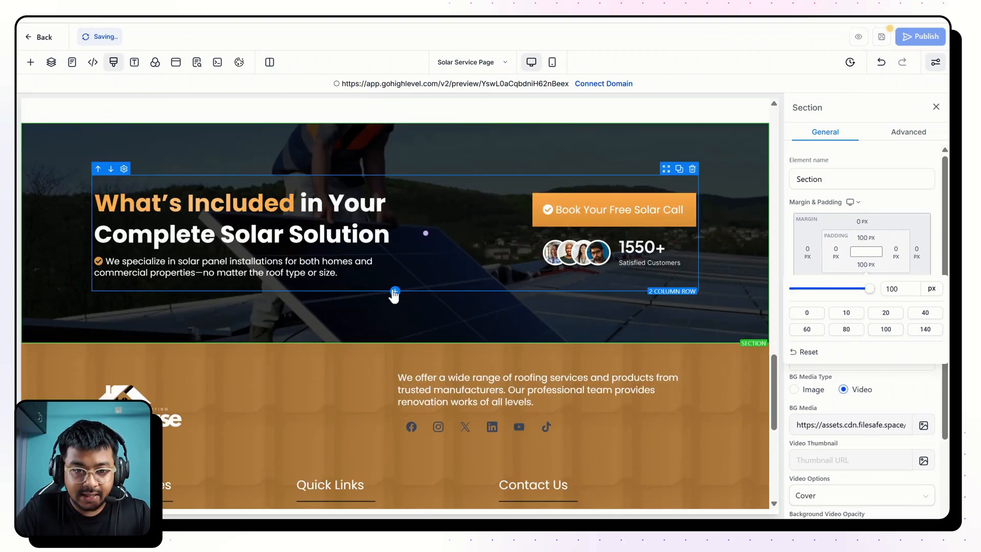
left_click(395, 293)
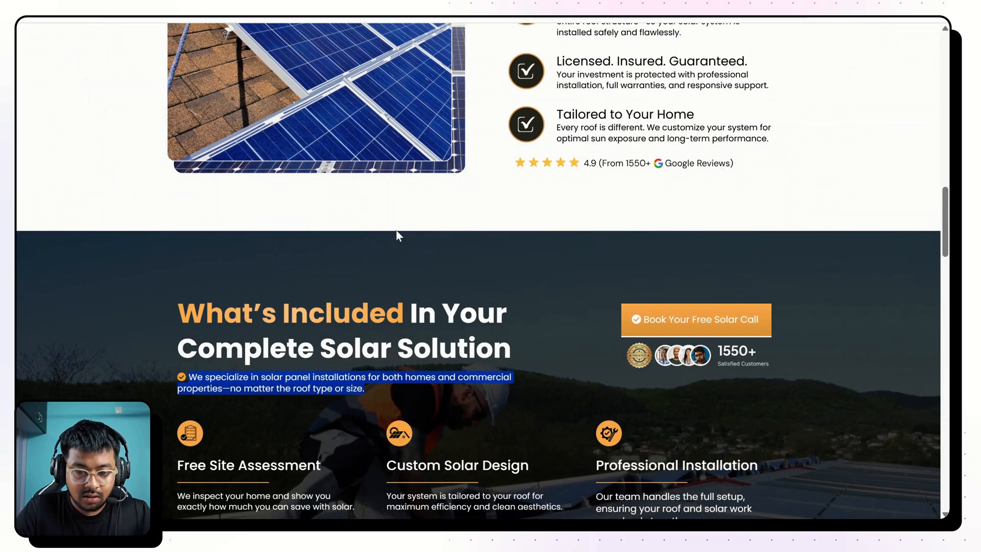
scroll(398, 235, "down", 3)
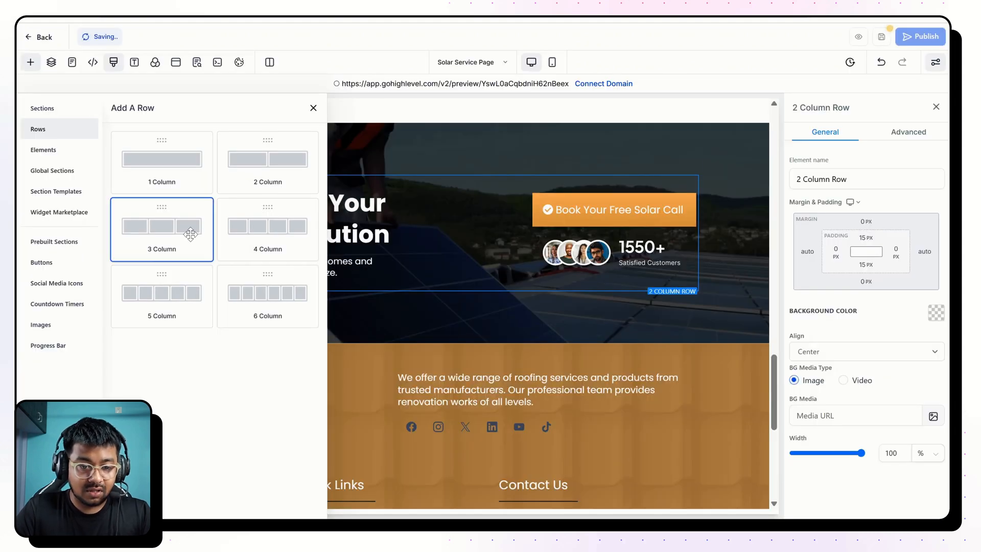
left_click(190, 234)
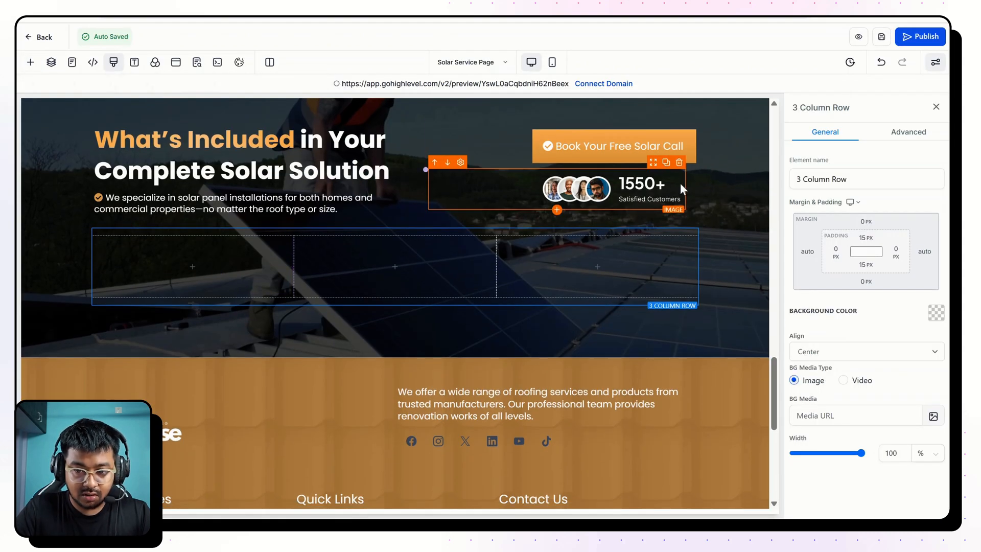
Place a copy of the "1550+ Satisfied Customers" image in the three-column row's first column, left-aligned and sized 50 × 50 px.
left_click(666, 164)
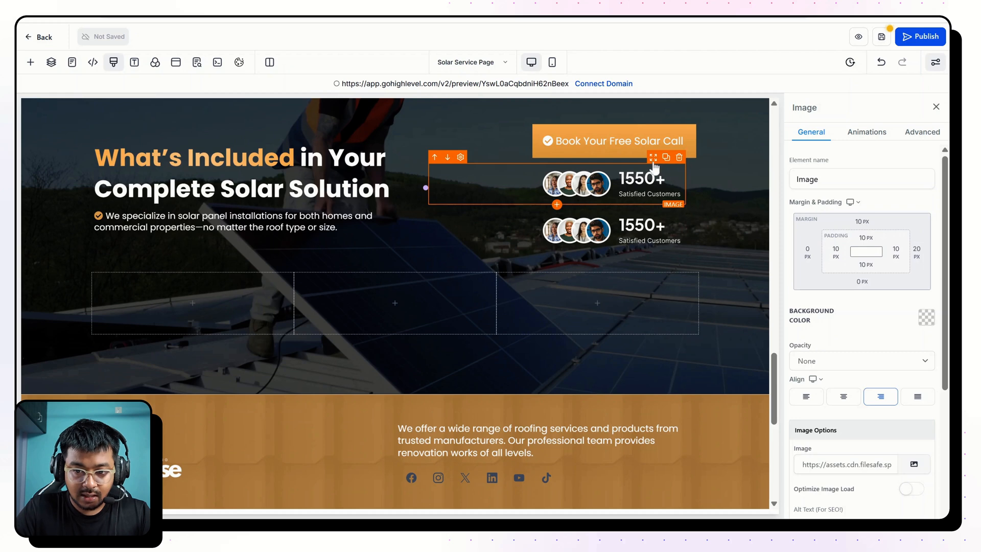
left_click_drag(652, 204, 245, 301)
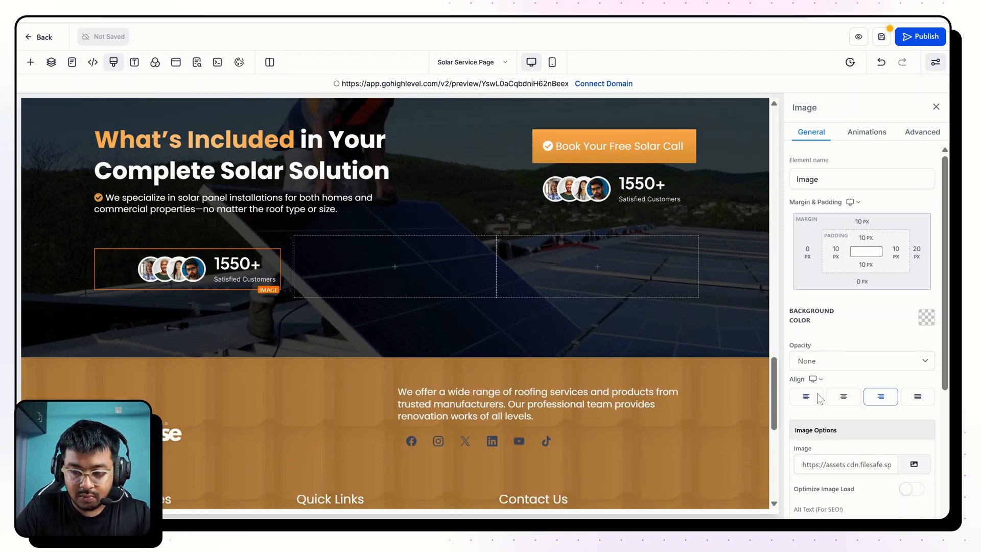
scroll(849, 451, "down", 4)
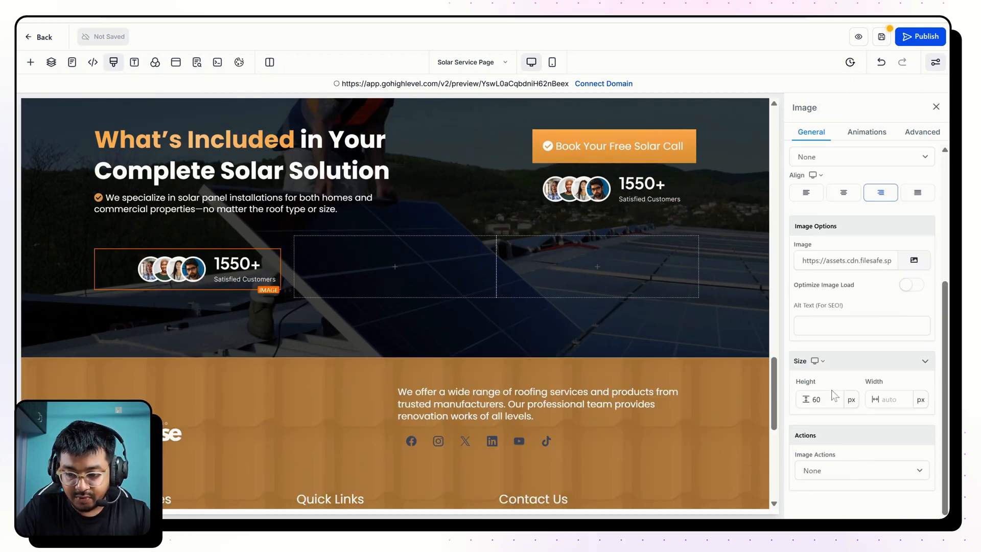
key("ctrl+a")
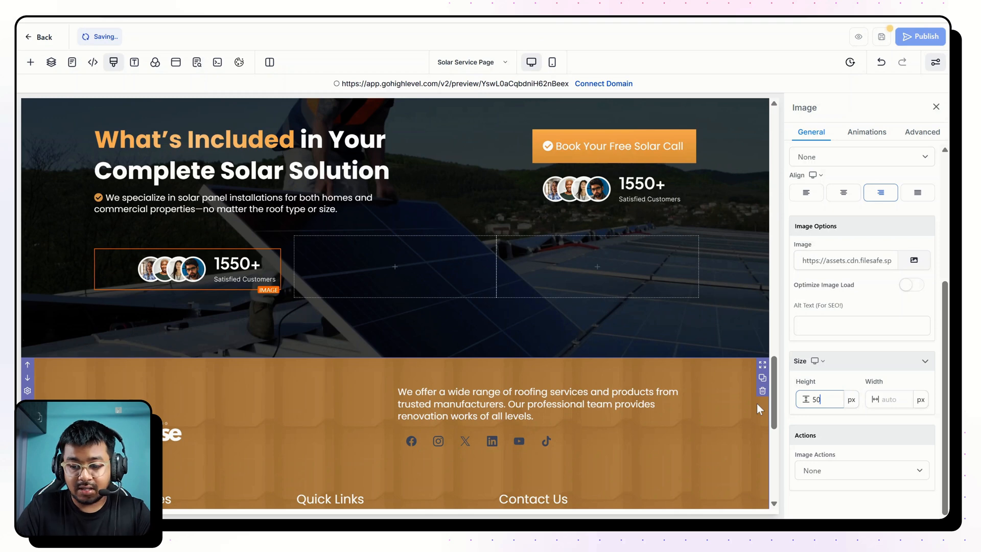
key("Tab")
type("50")
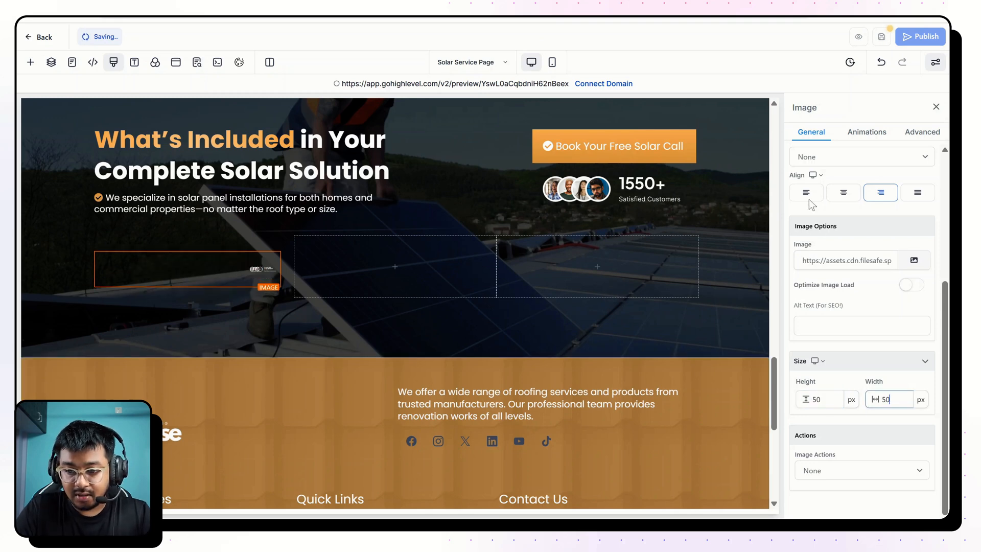
left_click(807, 194)
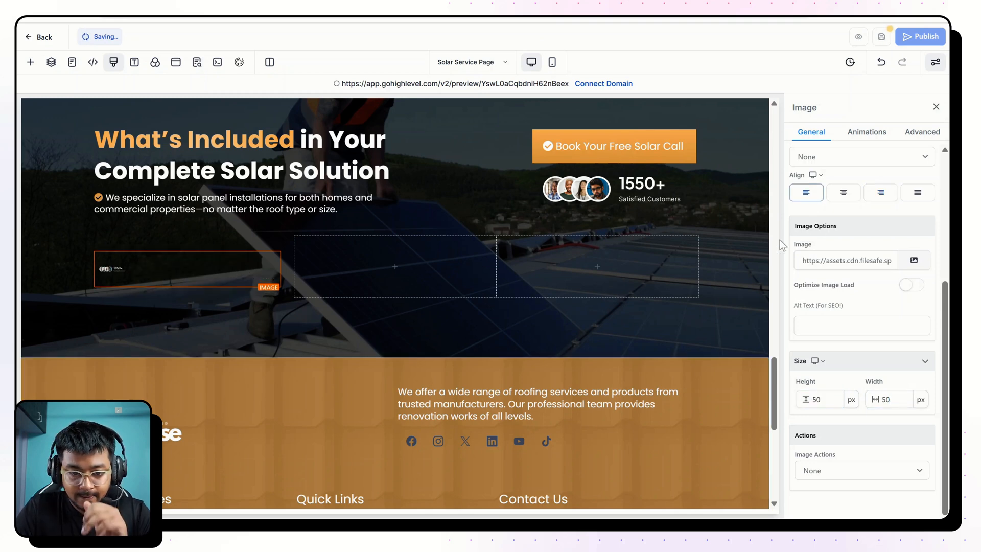
Replace the copied image with the orange clipboard checklist icon from the media folder SOLAR & ROOFING > SAR 01.
scroll(860, 298, "up", 4)
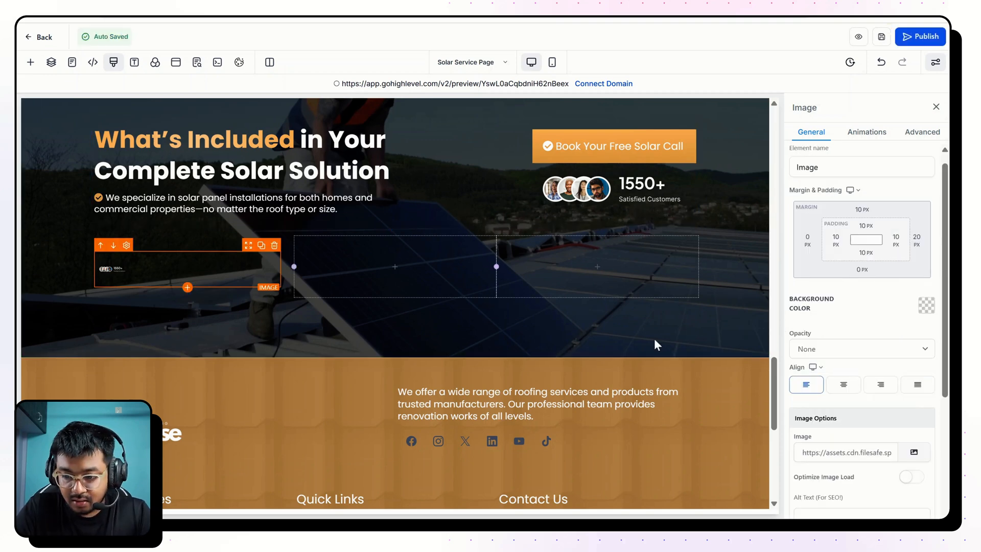
left_click(927, 452)
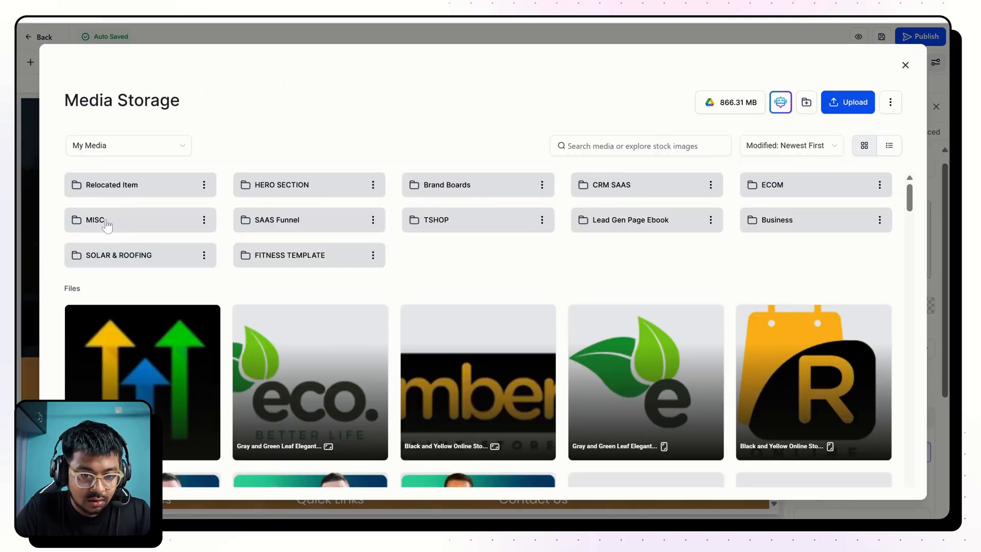
left_click(118, 255)
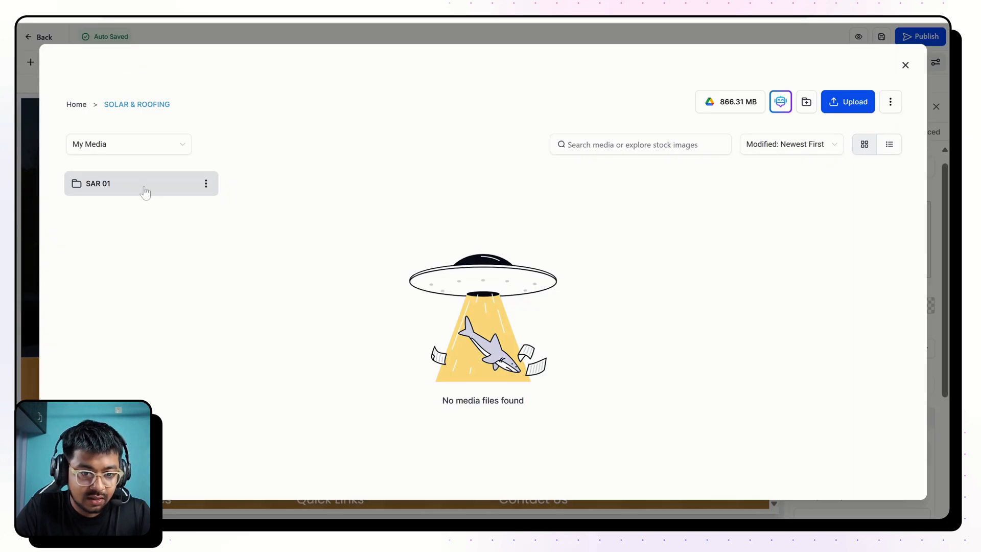
left_click(132, 187)
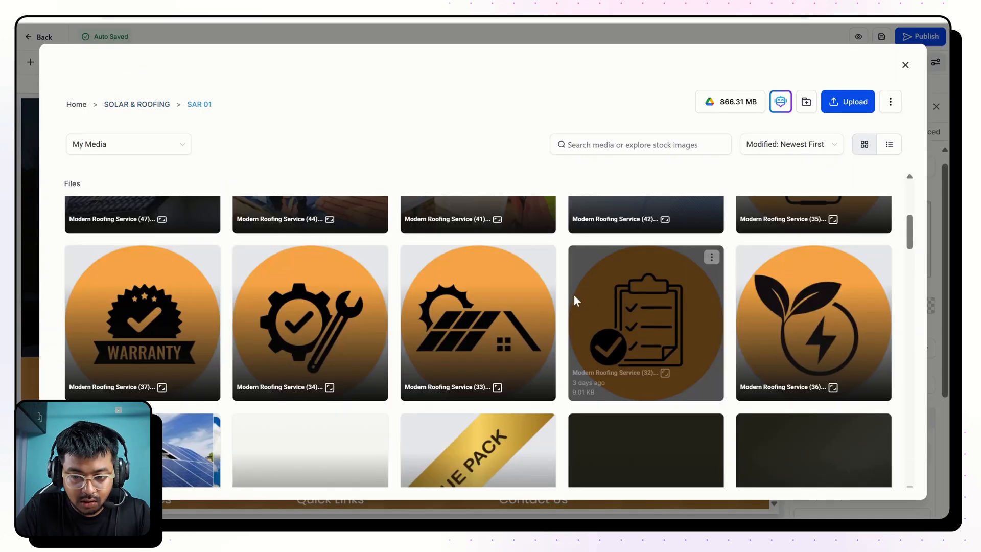
left_click(574, 297)
left_click(882, 481)
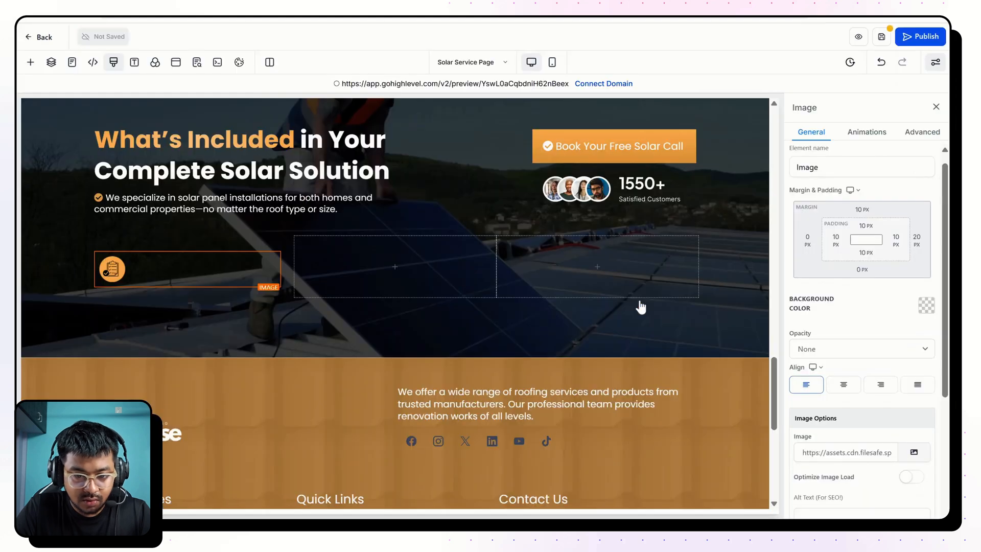
left_click(209, 240)
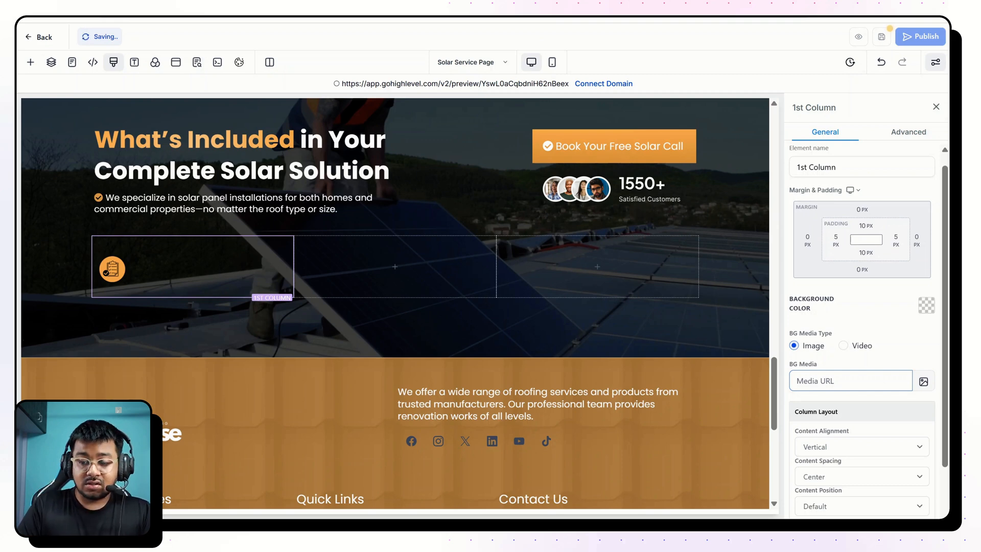
scroll(852, 382, "down", 1)
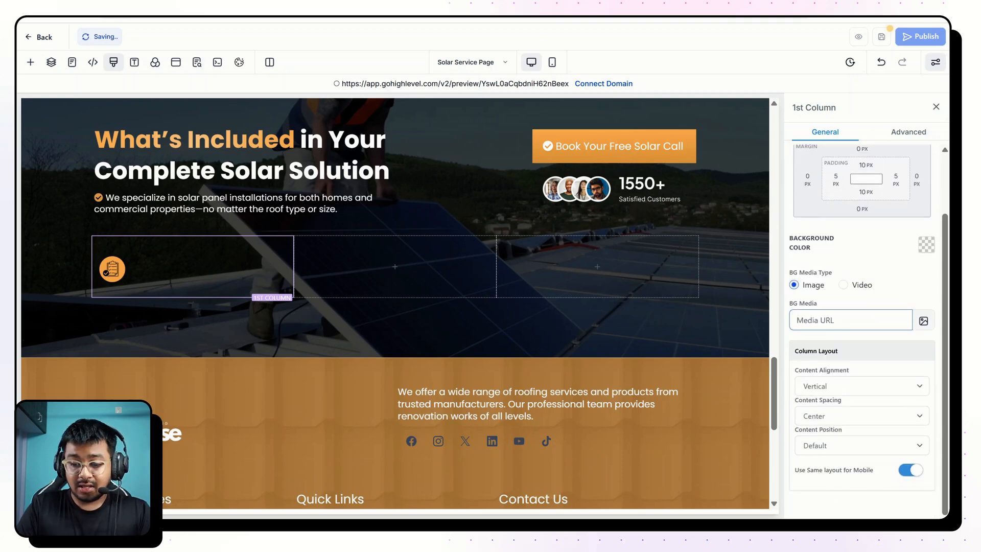
left_click(842, 388)
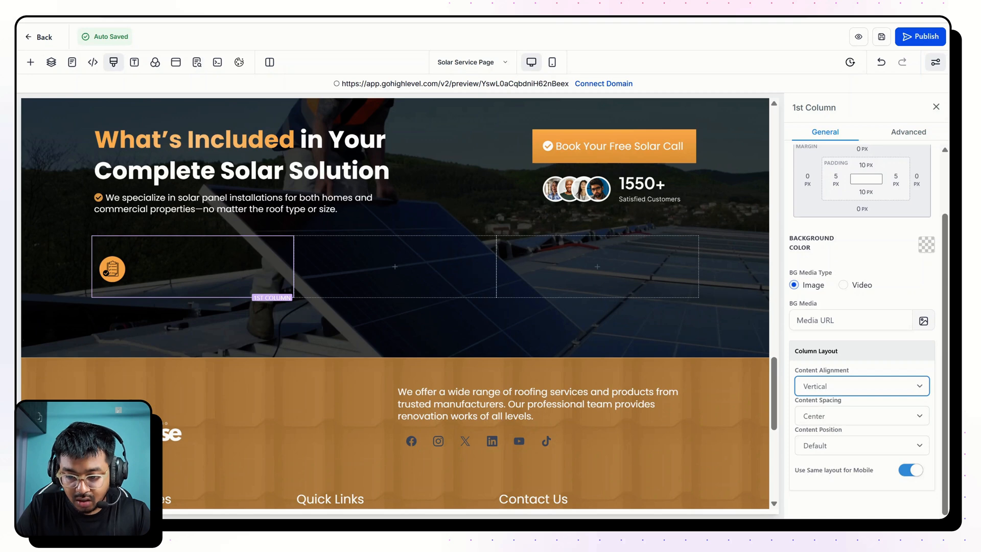
triple_click(856, 401)
left_click(857, 402)
left_click(819, 424)
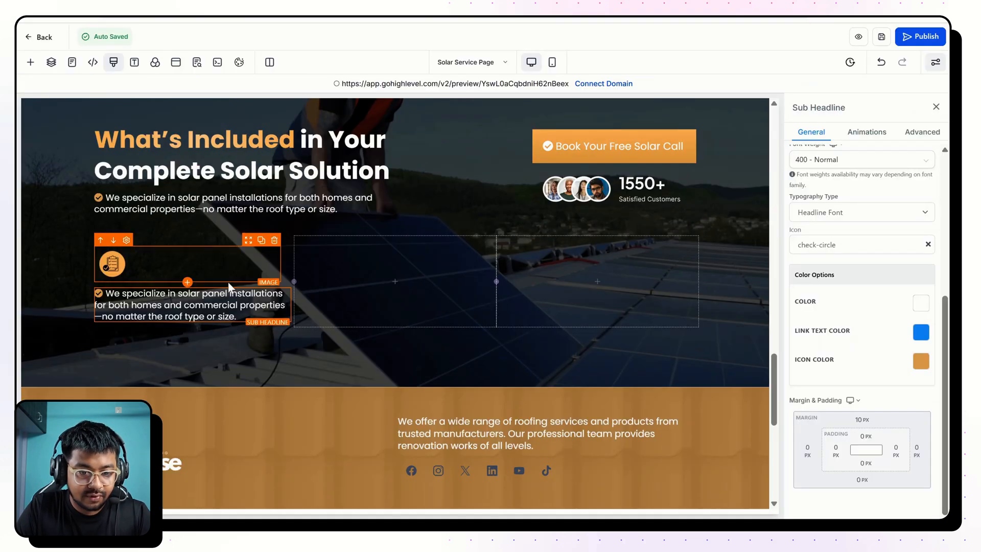
Turn the copied sub-headline below the clipboard icon into the reference page's "Free Site Assessment" title, without its check icon and at 22 px.
triple_click(229, 303)
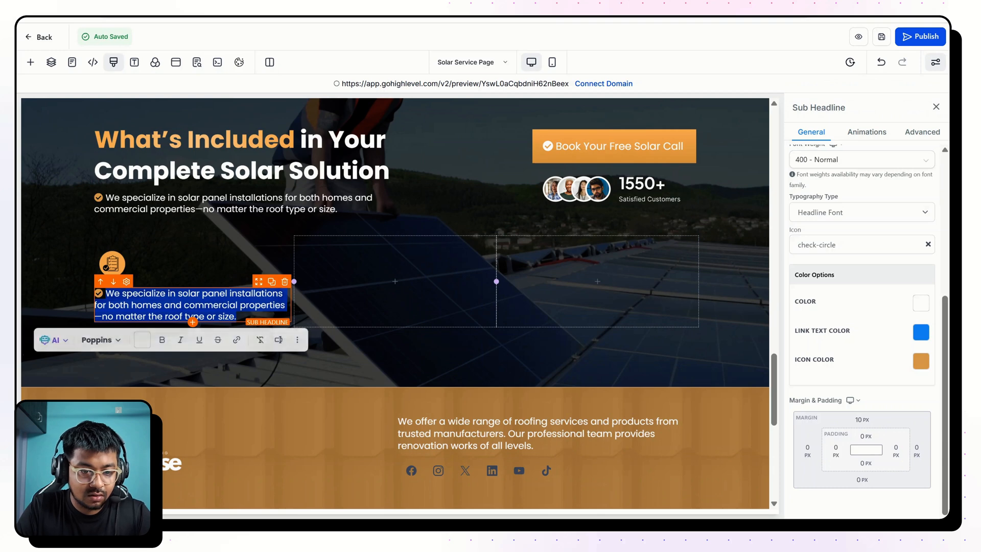
type("Free Site Assessment")
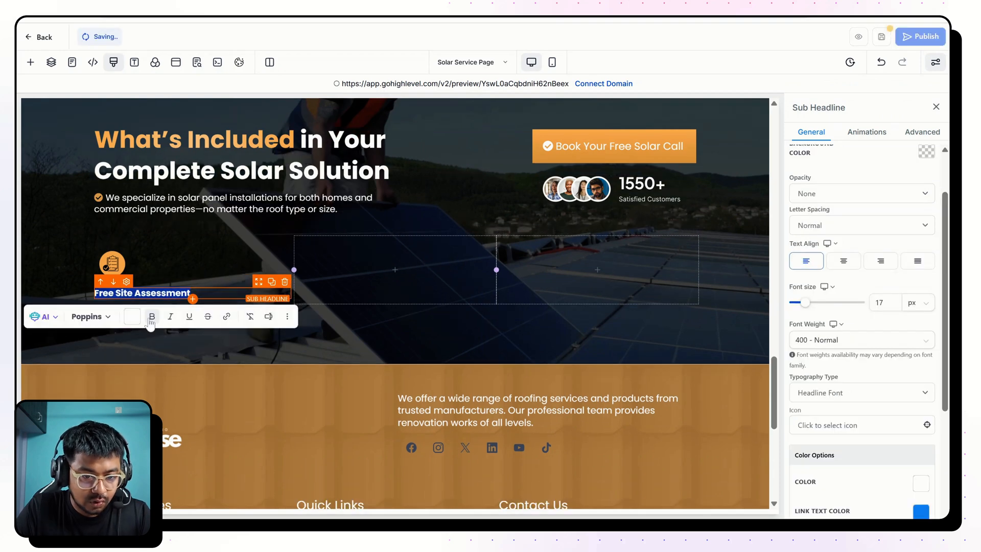
left_click(152, 317)
left_click(880, 302)
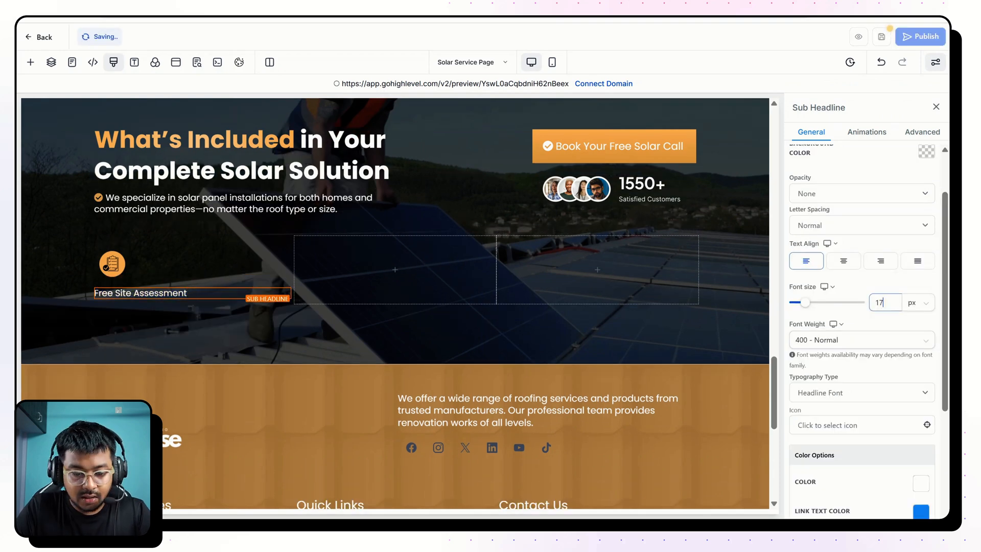
type("22")
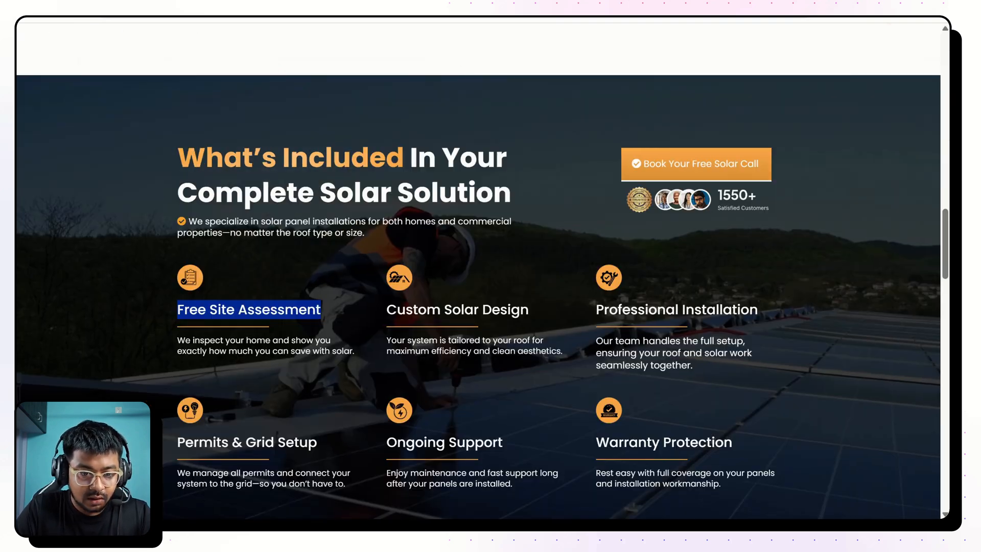
Add a Divider element below the "Free Site Assessment" title.
left_click_drag(177, 340, 357, 353)
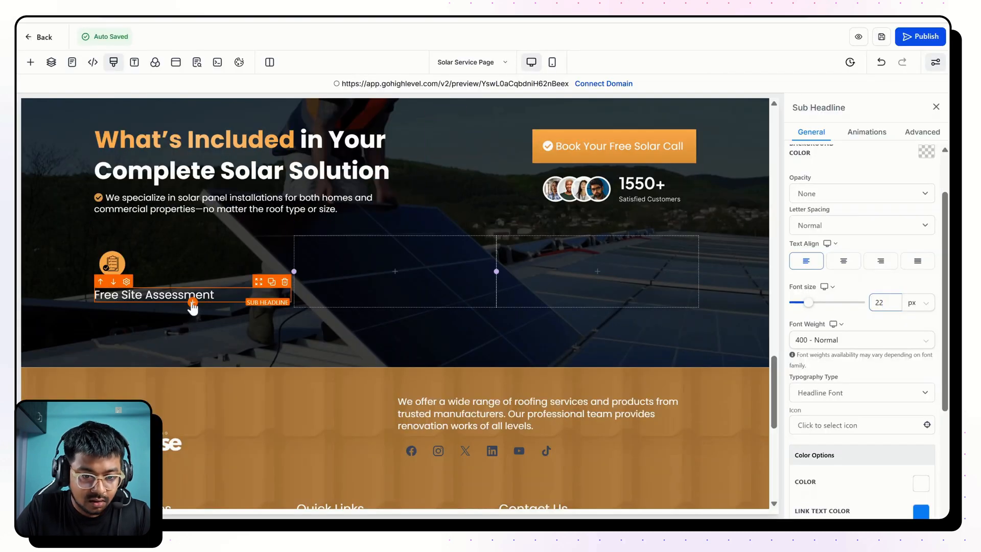
left_click(192, 304)
scroll(191, 391, "down", 10)
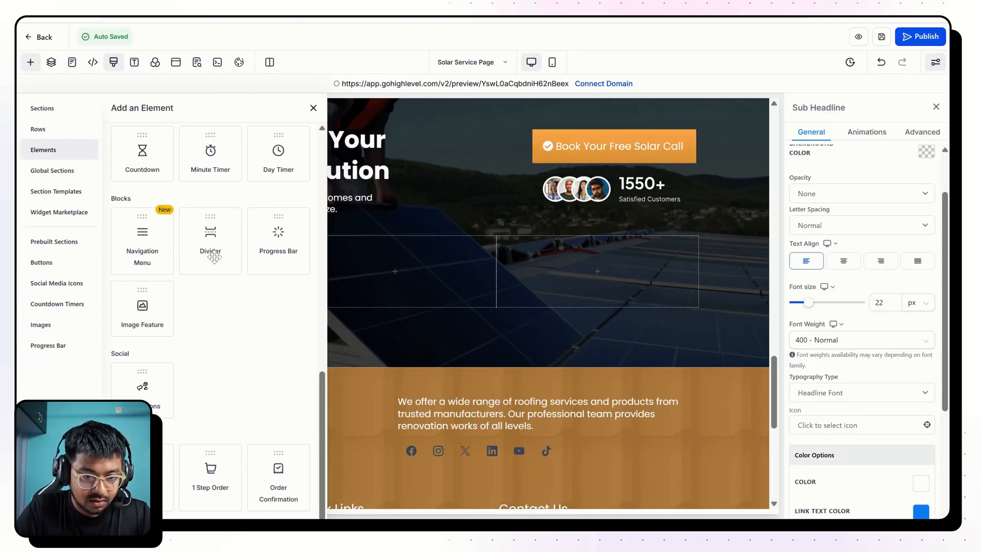
left_click(211, 236)
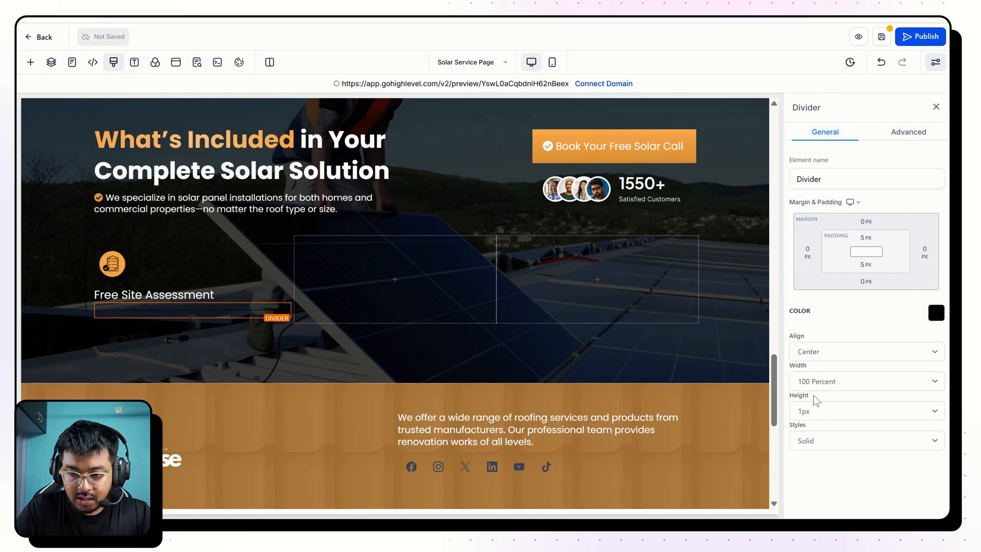
Set the divider below the "Free Site Assessment" title to 2px height, 75 Percent width and left alignment.
left_click(814, 409)
left_click(808, 252)
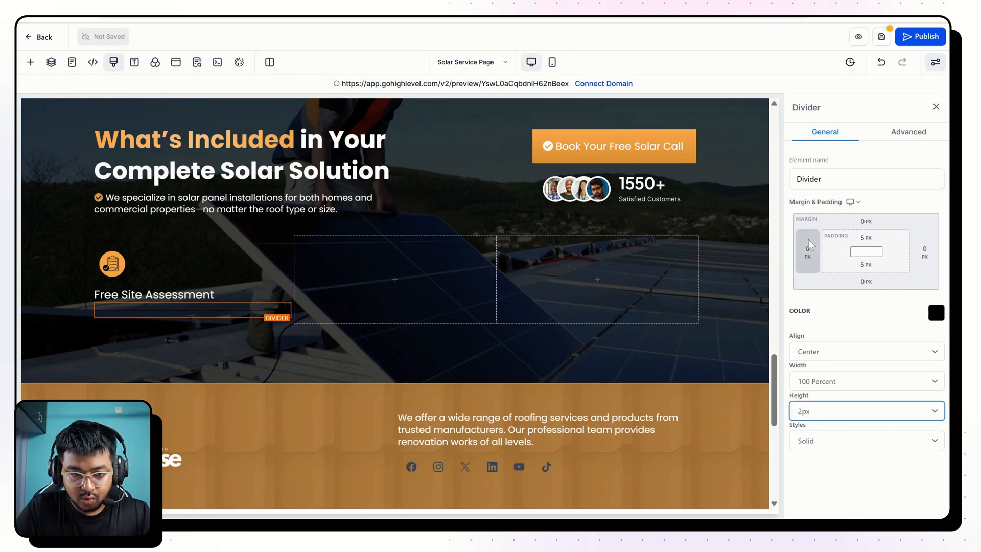
left_click(832, 375)
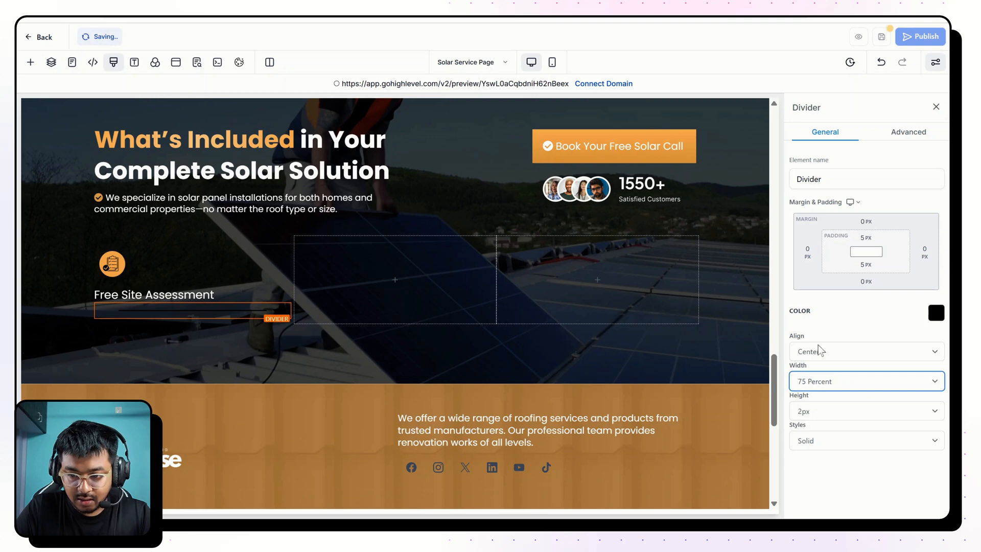
left_click(814, 354)
left_click(920, 316)
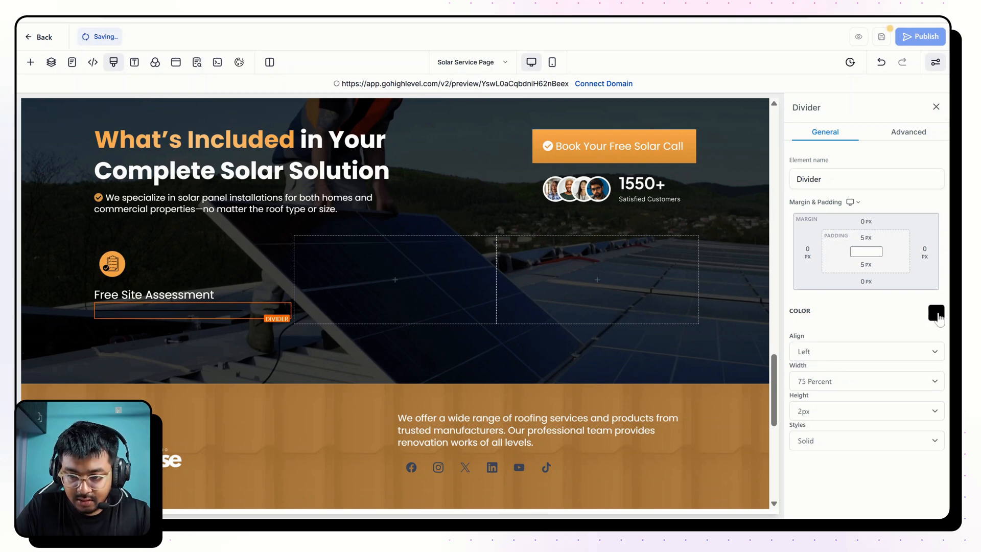
Color the divider with the orange swatch from the custom colors.
left_click(936, 312)
left_click(794, 213)
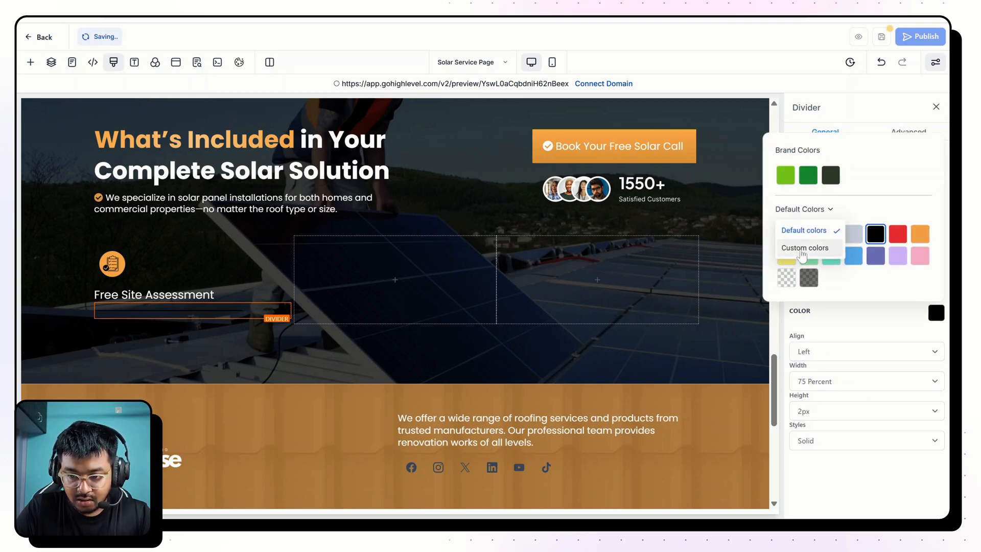
left_click(799, 249)
left_click(808, 278)
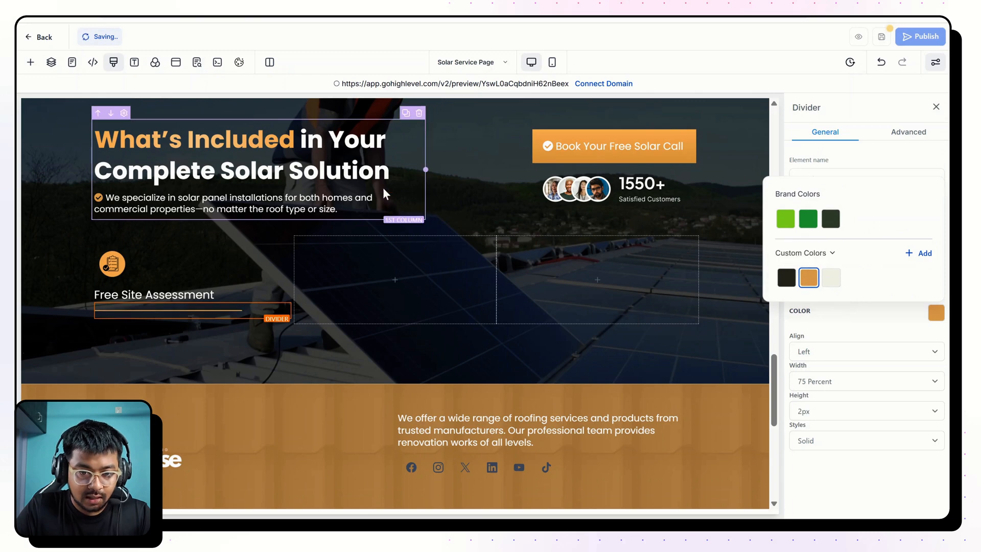
Place a copy of the section's sub-headline below the divider, without its icon, as the reference page's "Free Site Assessment" description in non-bold text.
left_click(403, 187)
left_click_drag(391, 187, 263, 345)
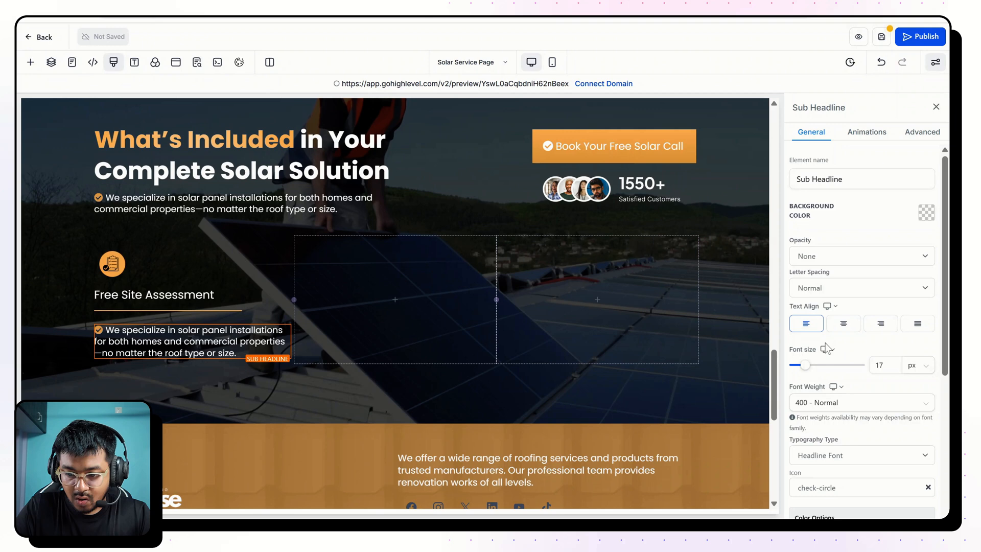
scroll(826, 348, "down", 2)
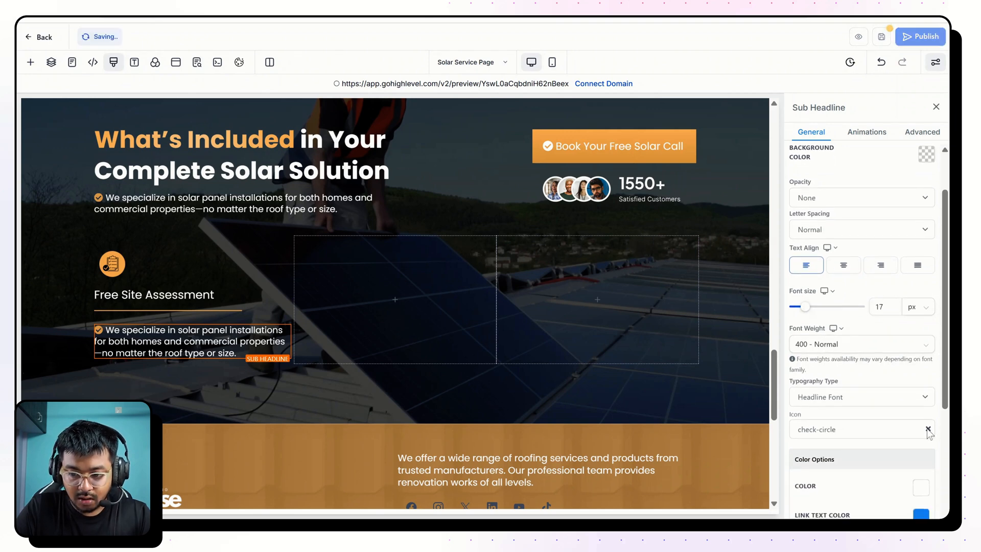
left_click(928, 429)
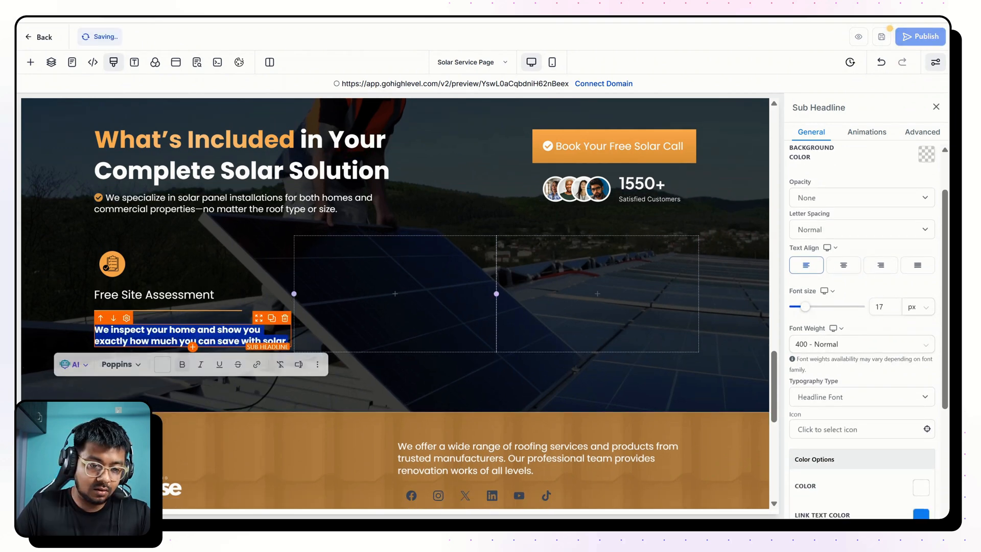
left_click(183, 364)
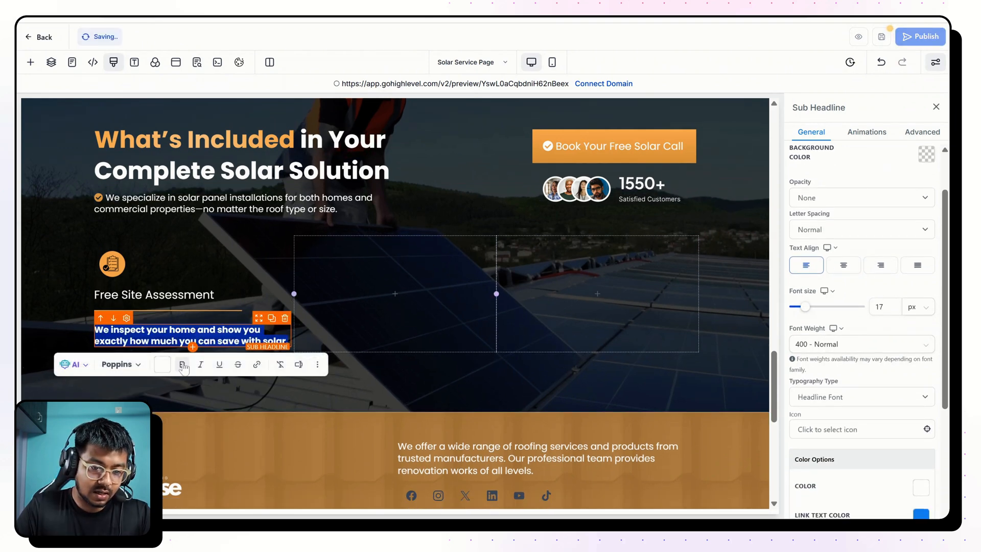
Make the "Free Site Assessment" title bold at 24 px and set the top margin of its description to 0 px.
left_click(164, 295)
triple_click(163, 295)
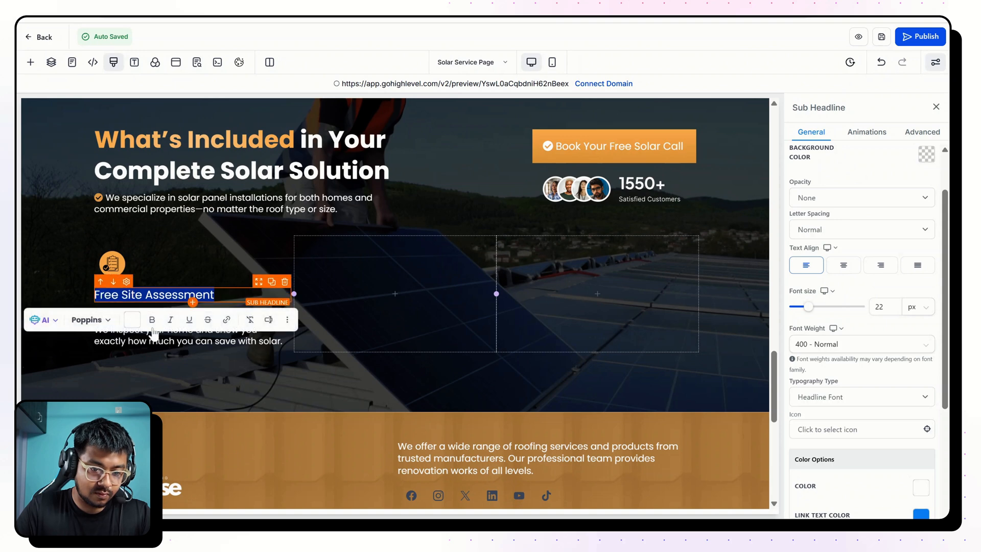
left_click(880, 306)
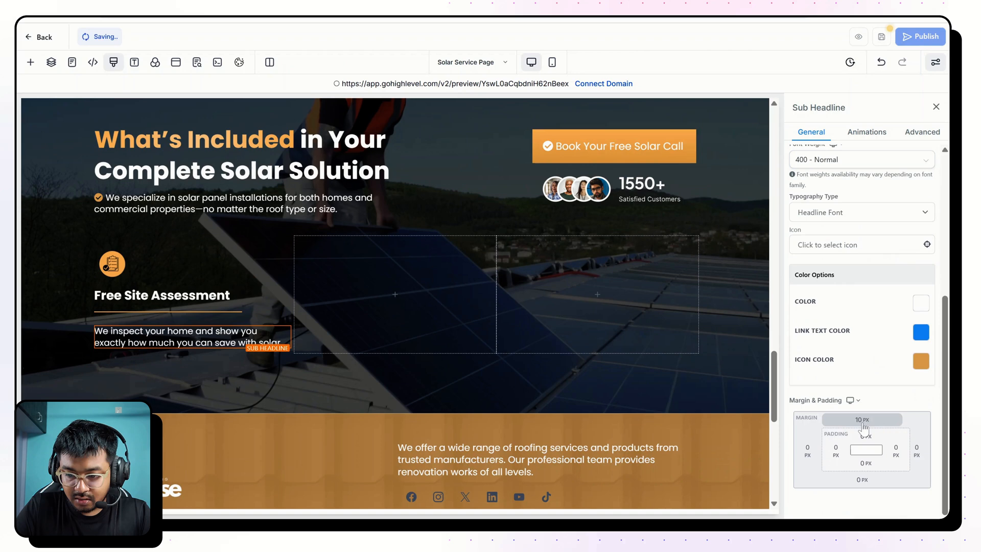
left_click(862, 420)
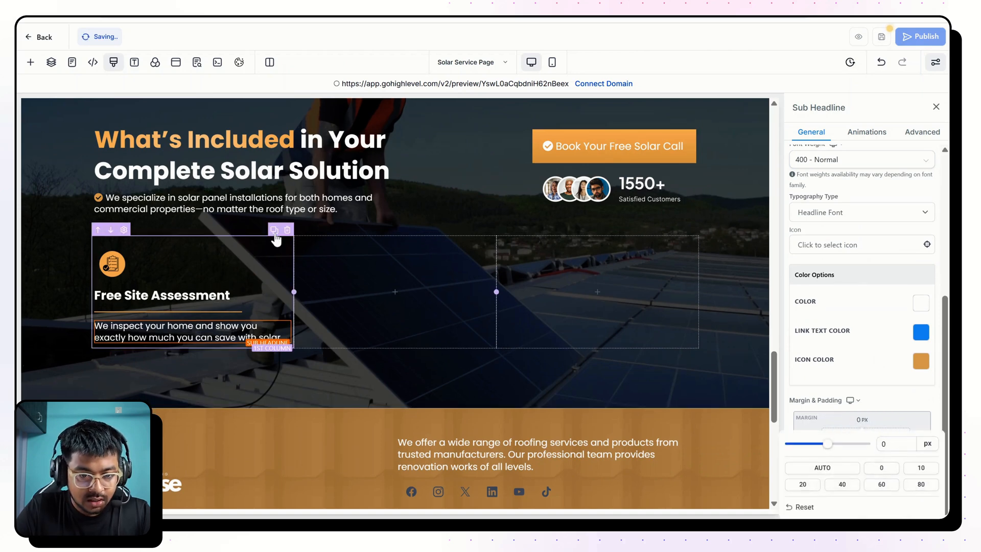
Duplicate the finished first column twice in place of the two empty columns, and give each copy a 20 px left margin.
left_click(275, 231)
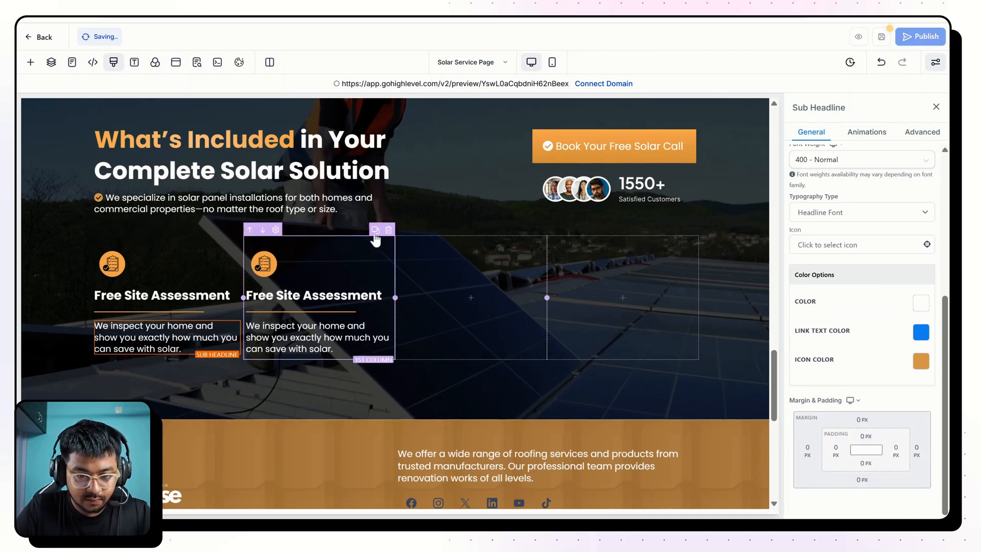
left_click(375, 230)
left_click(415, 240)
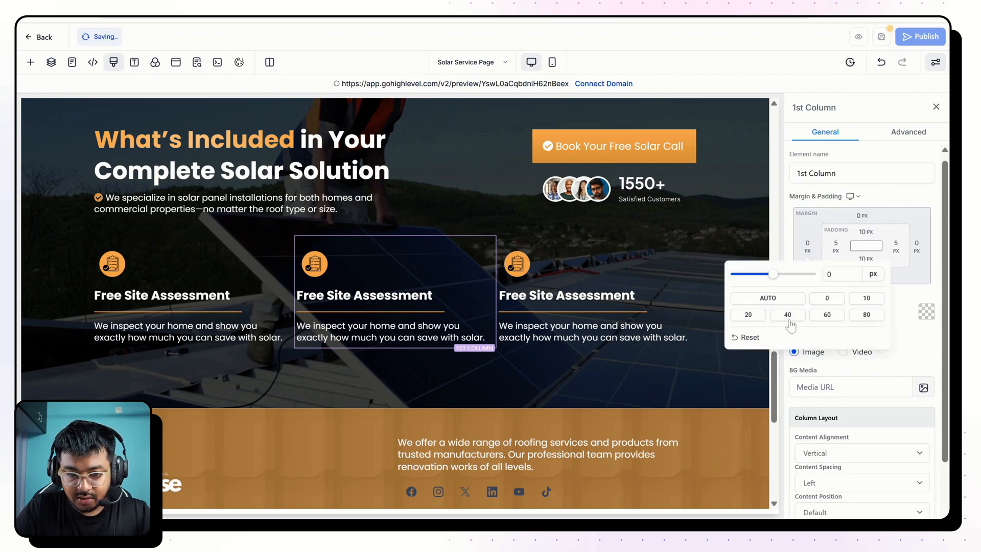
left_click(789, 317)
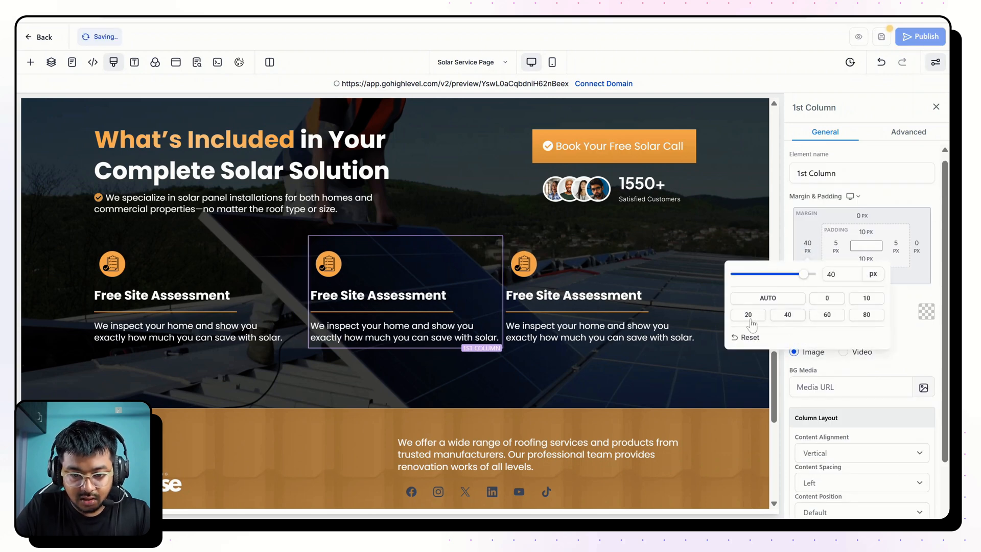
left_click(575, 235)
left_click(807, 248)
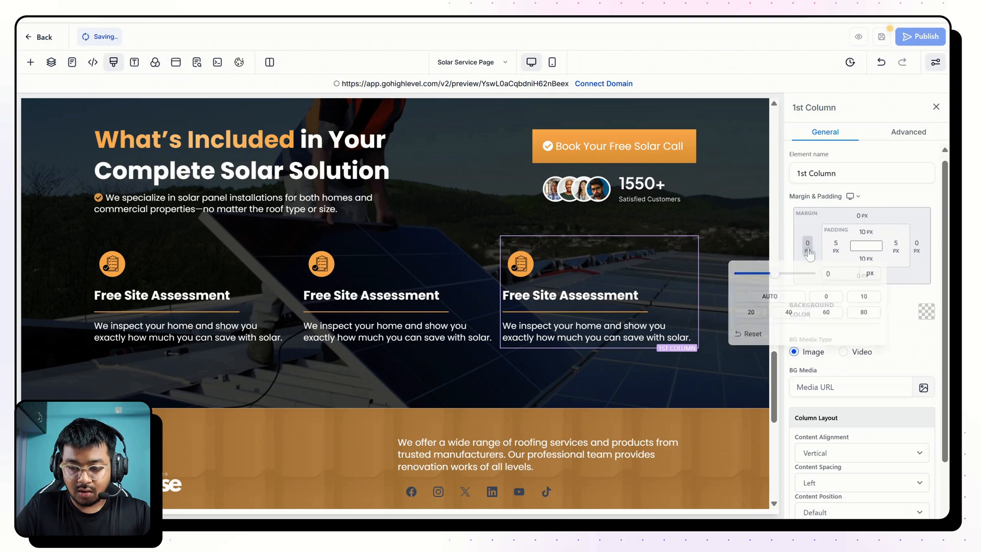
left_click(757, 317)
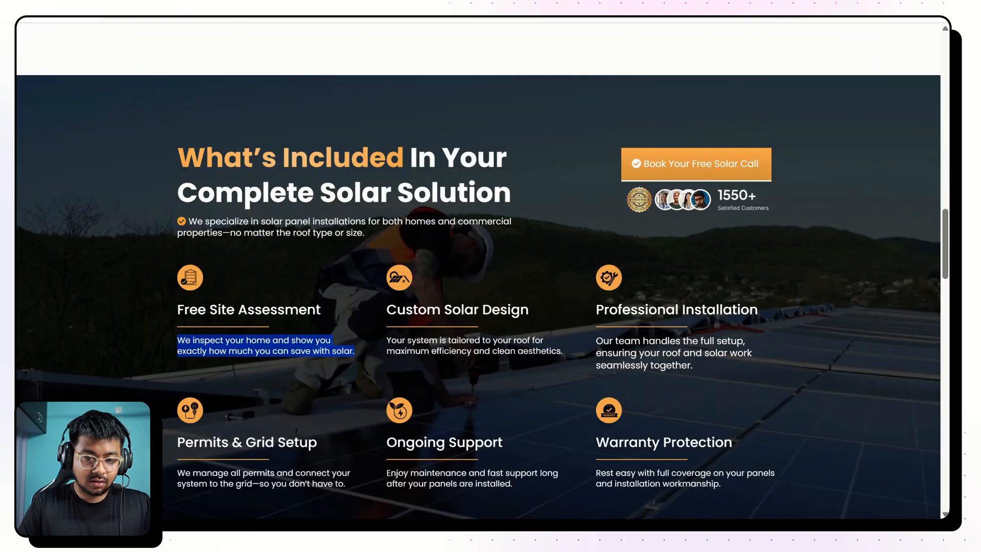
Replace the second column's title and description with the reference page's "Custom Solar Design" title and description.
left_click_drag(385, 309, 538, 308)
key("ctrl+c")
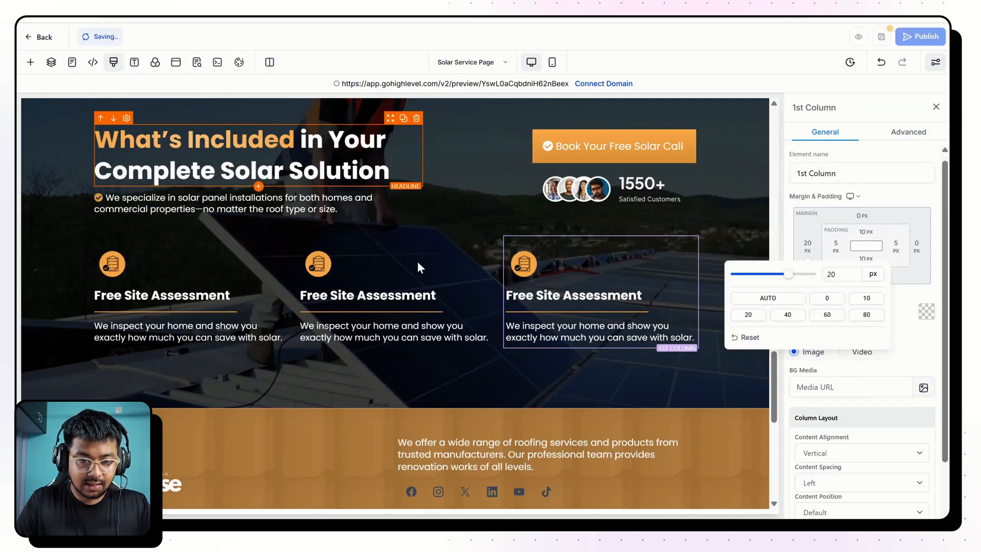
triple_click(415, 296)
key("ctrl+v")
key("BackSpace")
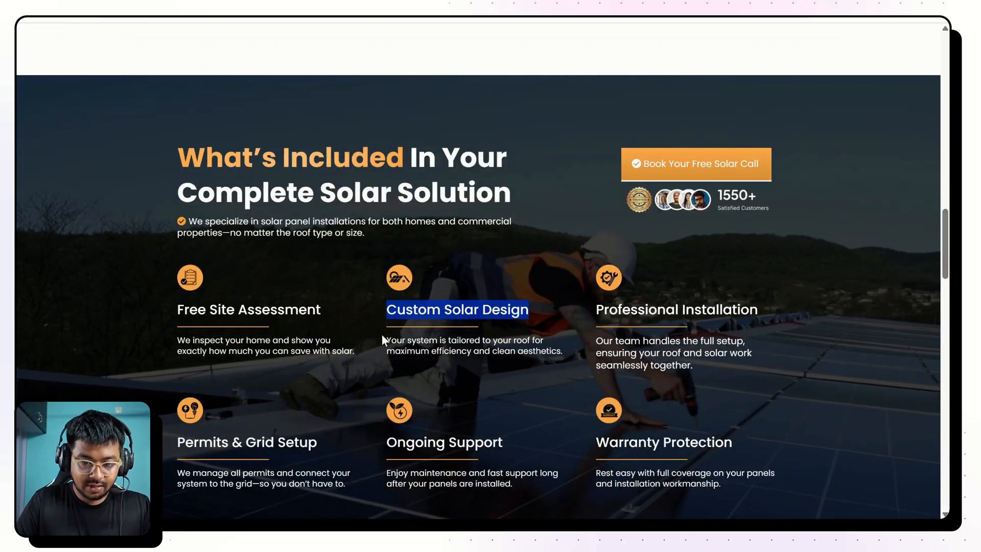
left_click_drag(381, 334, 562, 362)
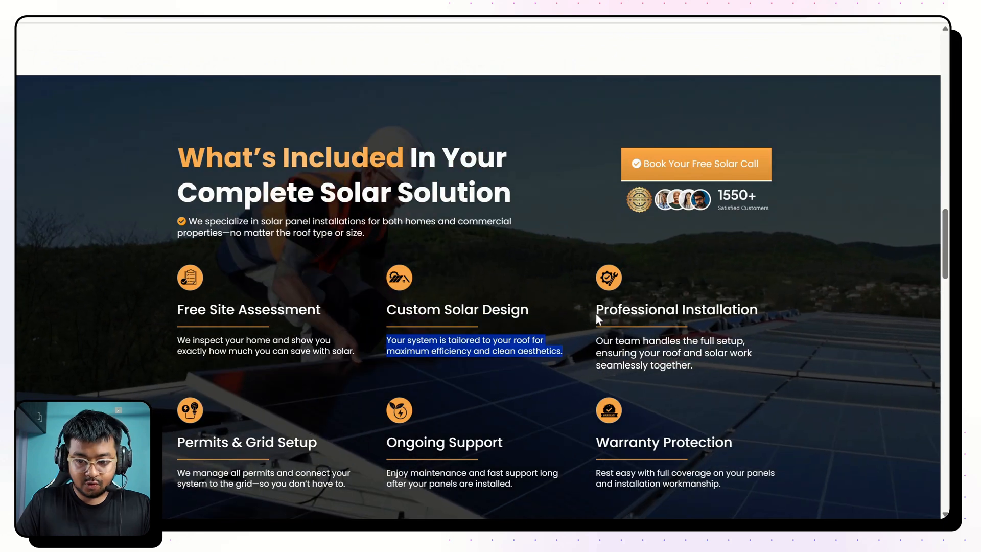
Replace the third column's title and description with the reference page's "Professional Installation" texts, removing the empty line and bold from the description.
left_click_drag(597, 320, 758, 311)
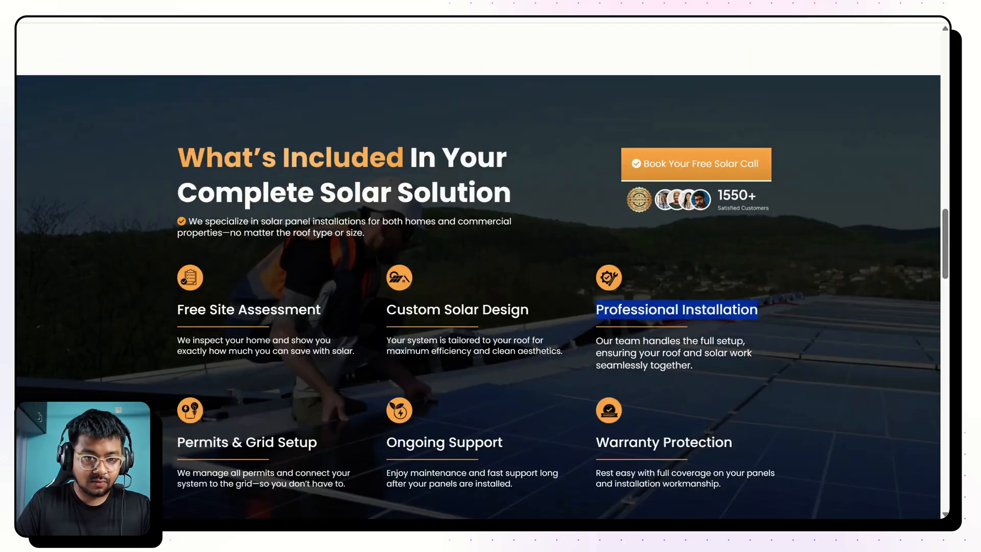
left_click_drag(596, 341, 693, 366)
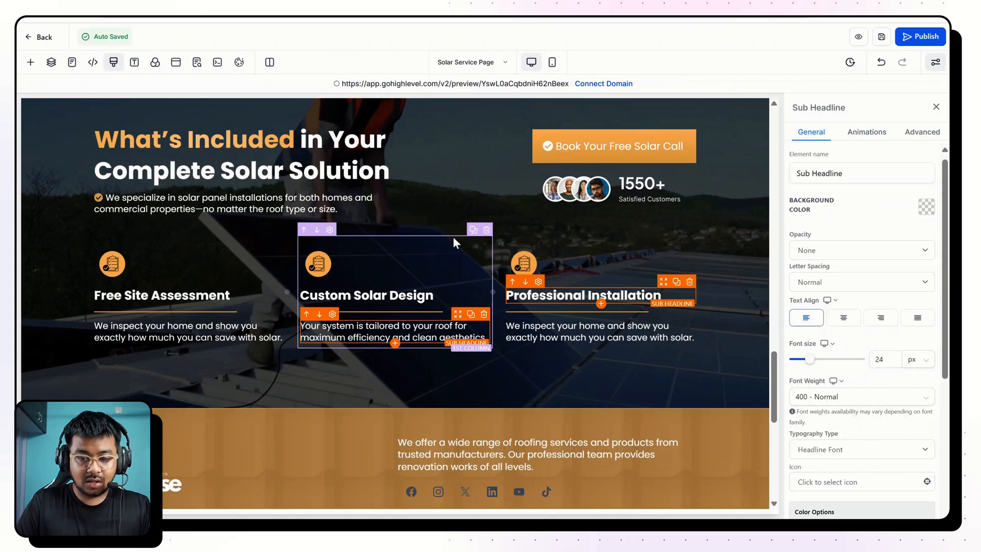
type("Our team handles the full setup, ensuring your roof and solar work seamlessly together.")
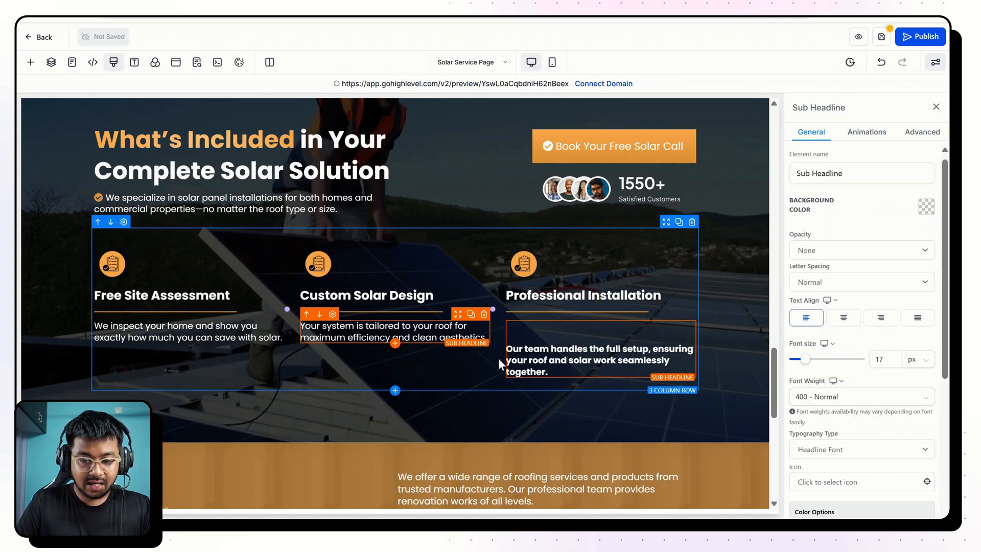
key("BackSpace")
key("BackSpace")
key("ctrl+a")
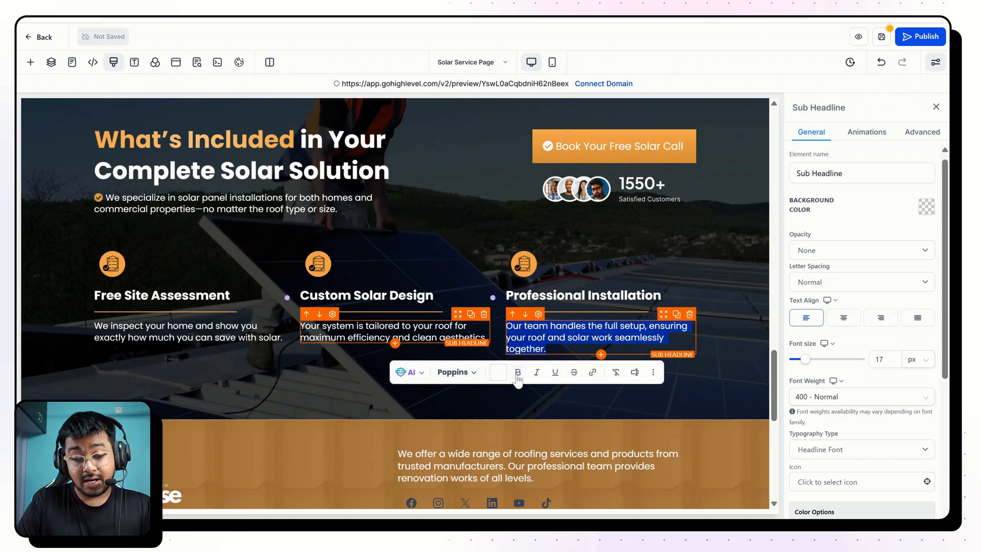
Replace the "Custom Solar Design" icon with the solar house icon, Modern Roofing Service (33), from the media folder SOLAR & ROOFING > SAR 01.
left_click(381, 264)
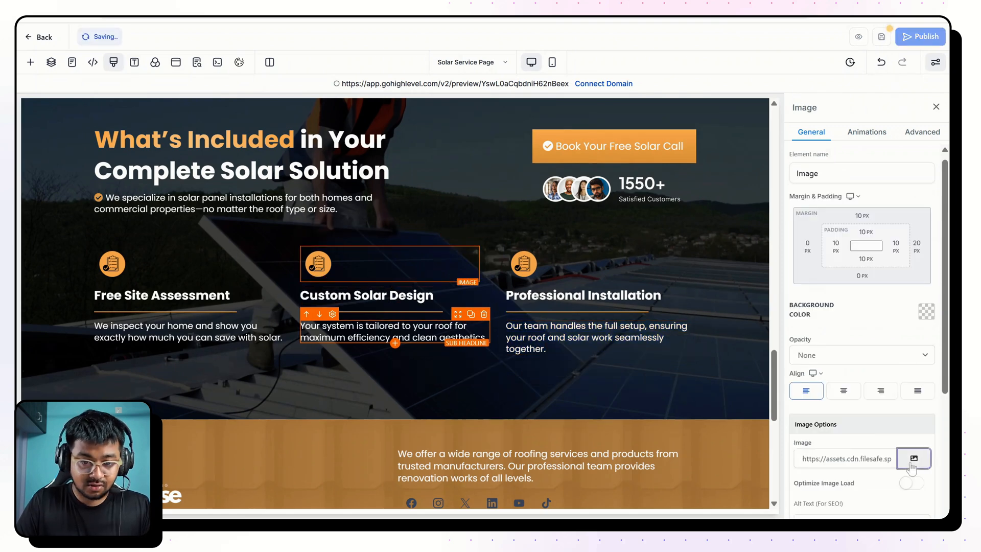
left_click(913, 459)
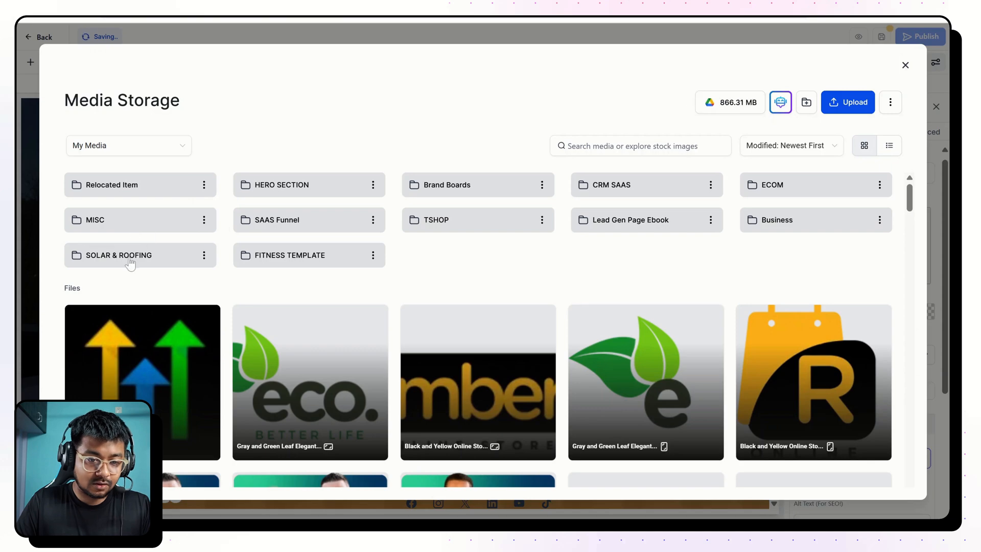
double_click(130, 258)
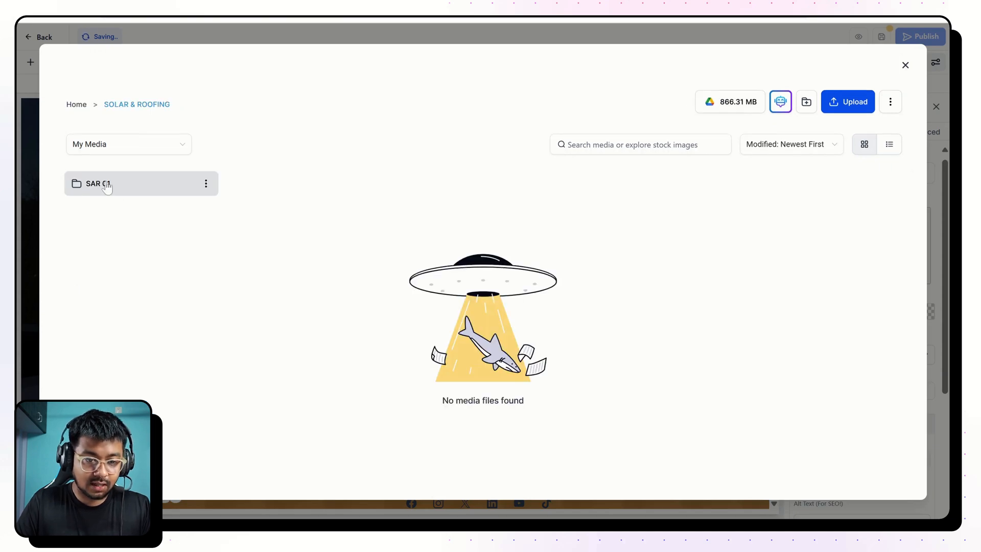
double_click(105, 184)
scroll(575, 368, "down", 3)
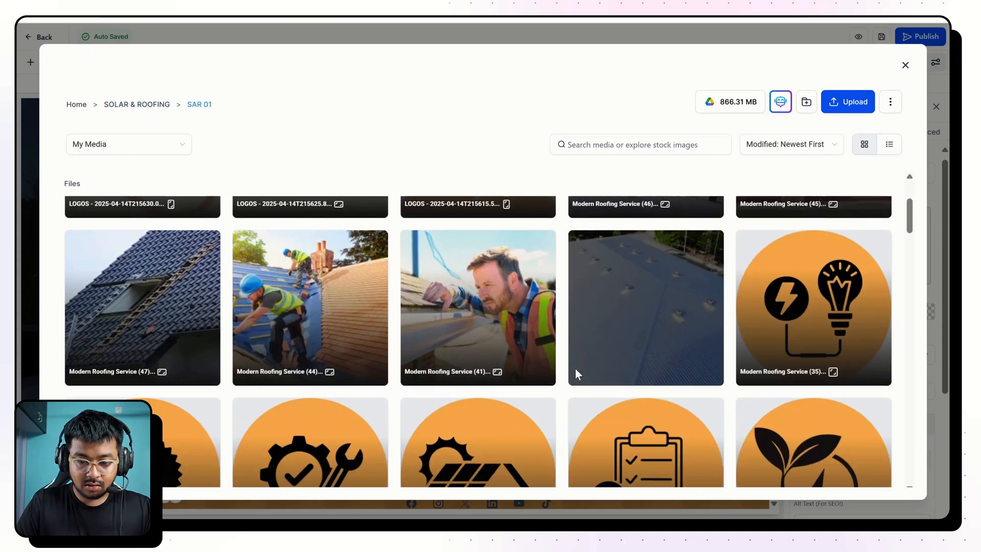
scroll(574, 375, "down", 2)
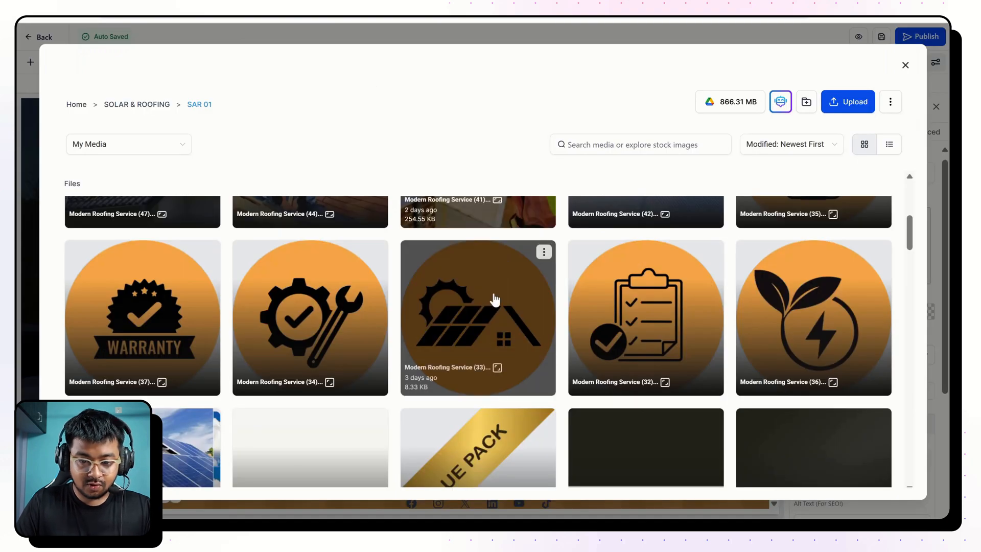
left_click(499, 300)
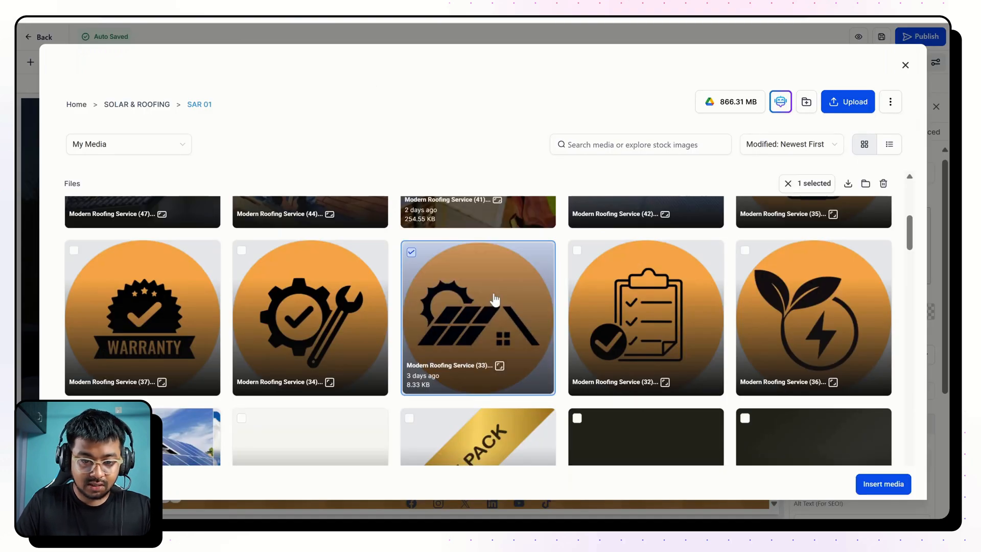
left_click(882, 482)
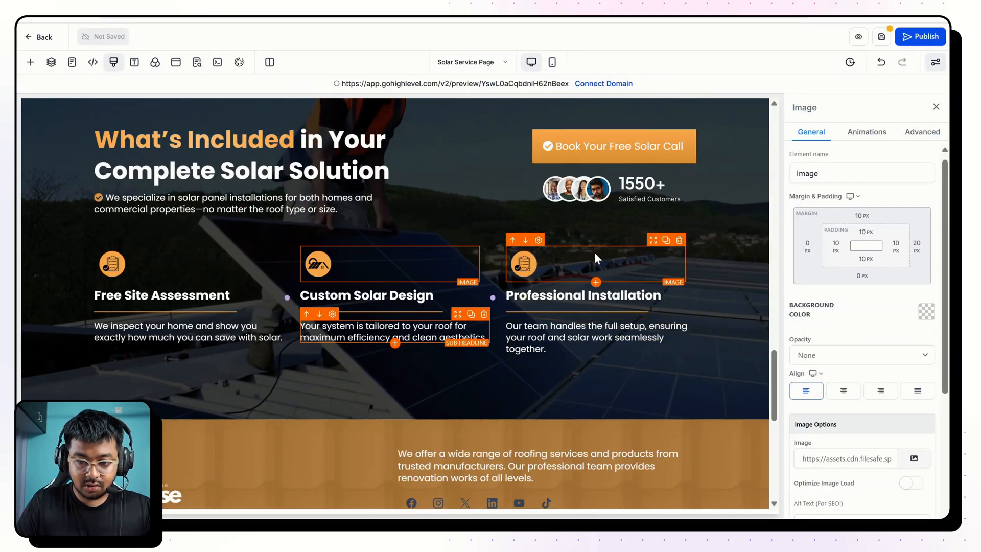
Replace the "Professional Installation" icon with the gear and wrench icon, Modern Roofing Service (34), from the SAR 01 media folder.
left_click(524, 264)
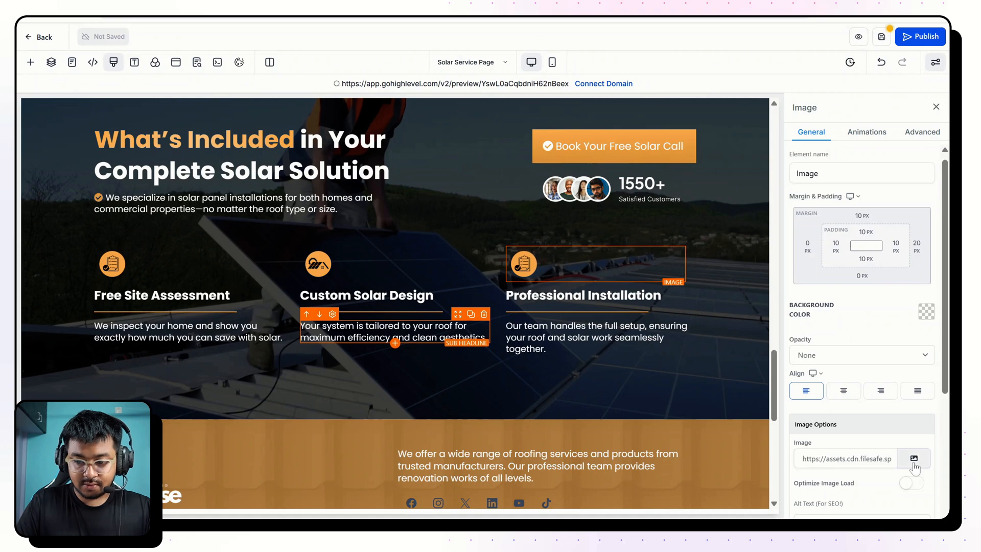
left_click(914, 459)
left_click(127, 192)
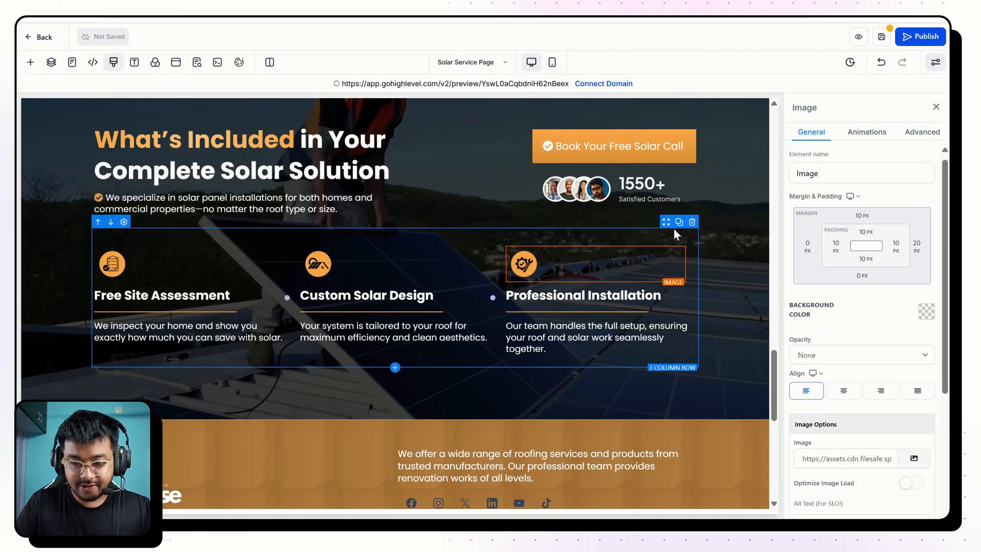
Duplicate the three-column feature row and replace the copy's first title with the reference page's "Permits & Grid Setup" title.
left_click(679, 222)
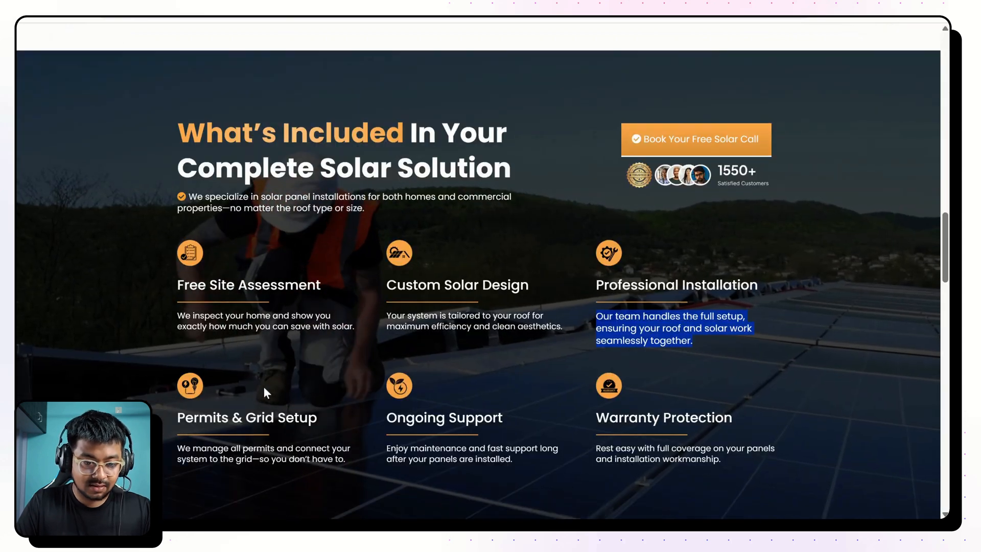
scroll(263, 387, "down", 3)
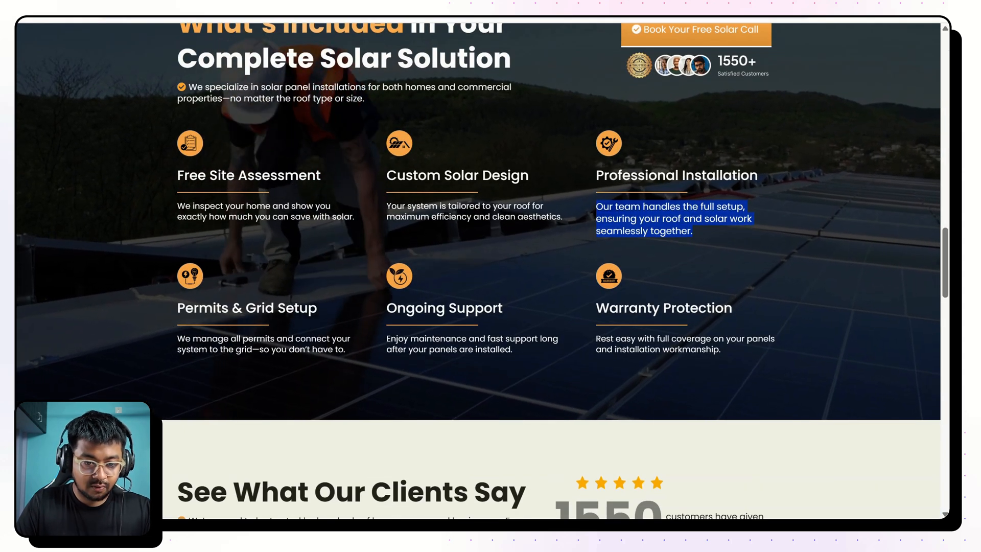
left_click_drag(178, 307, 327, 299)
key("ctrl+c")
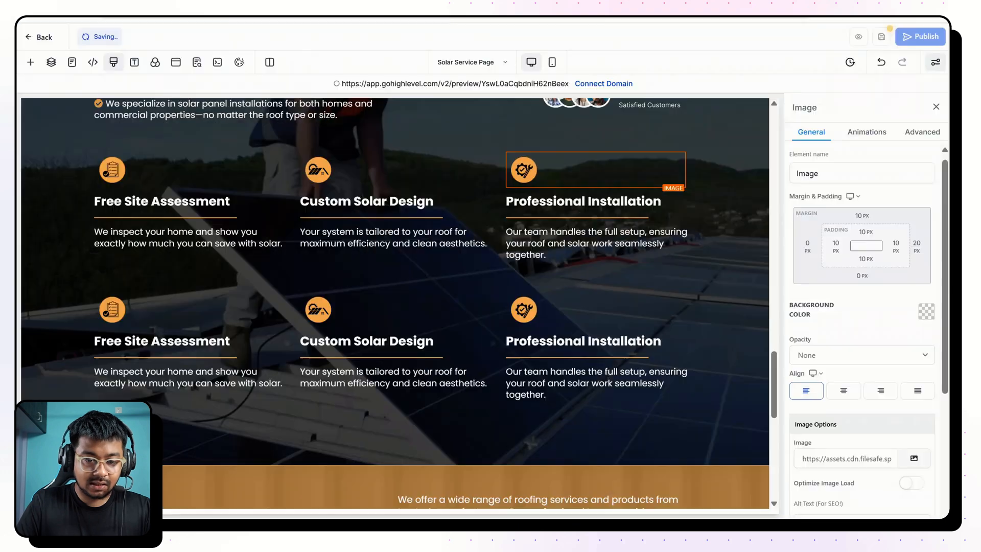
left_click(163, 341)
triple_click(164, 341)
key("ctrl+v")
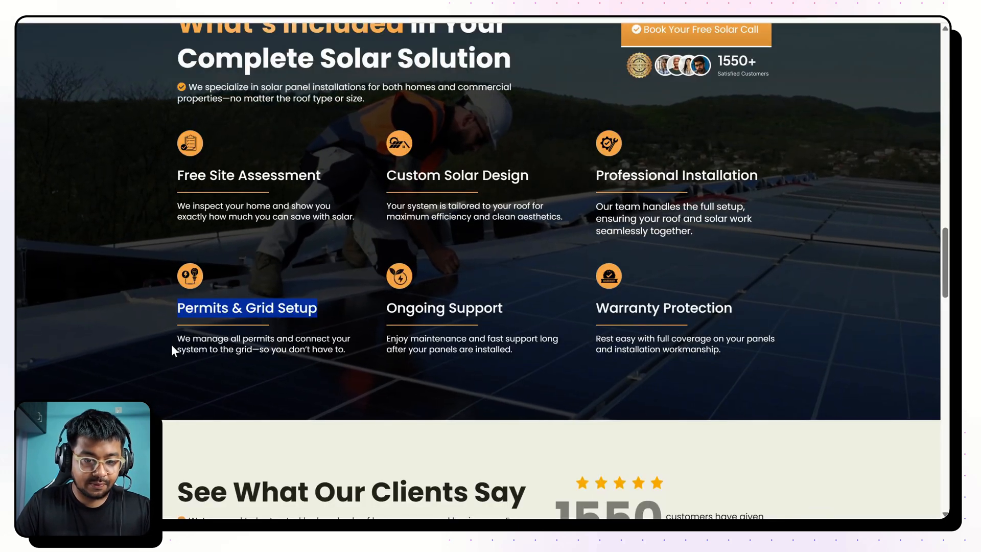
Replace the description under "Permits & Grid Setup" with the reference page's text and remove its bold formatting.
left_click_drag(171, 343, 354, 356)
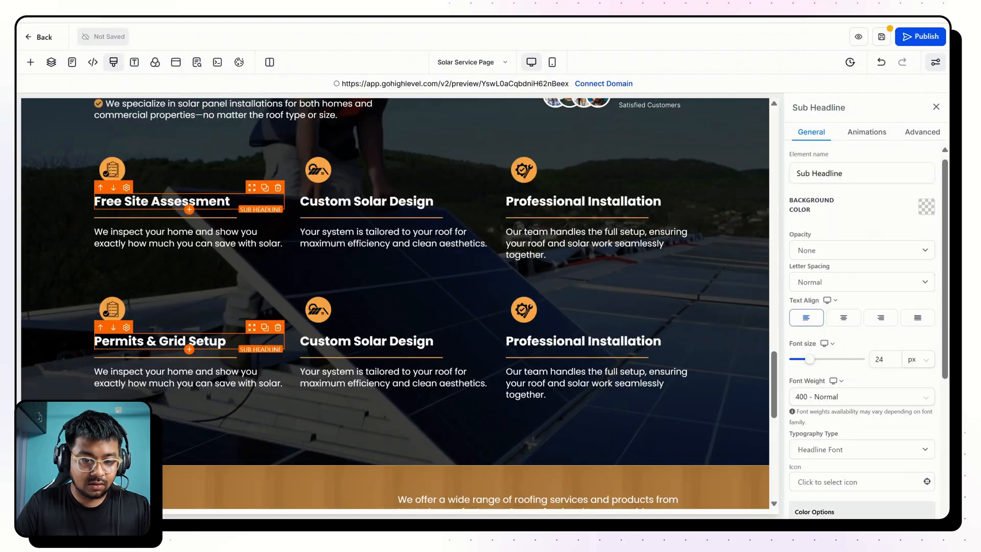
left_click(176, 406)
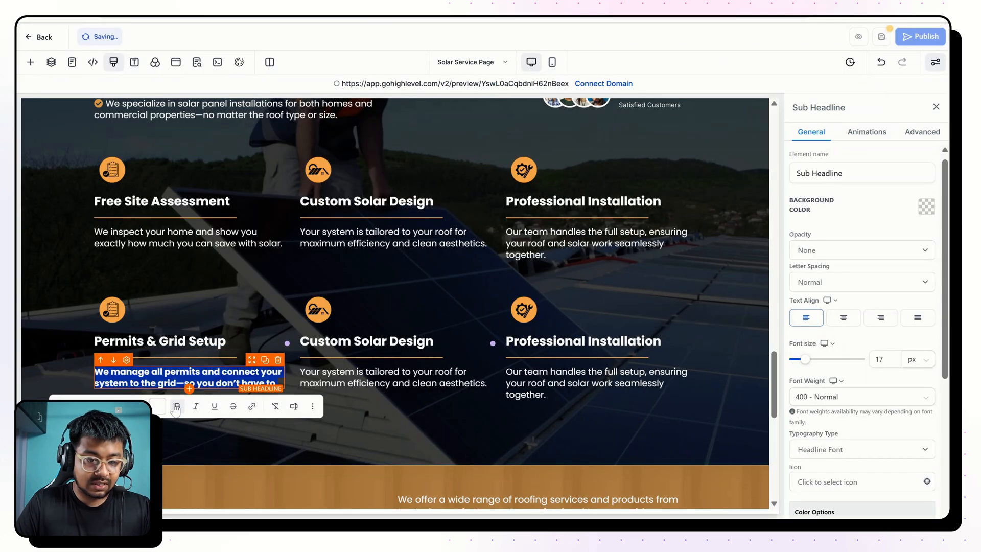
left_click(177, 406)
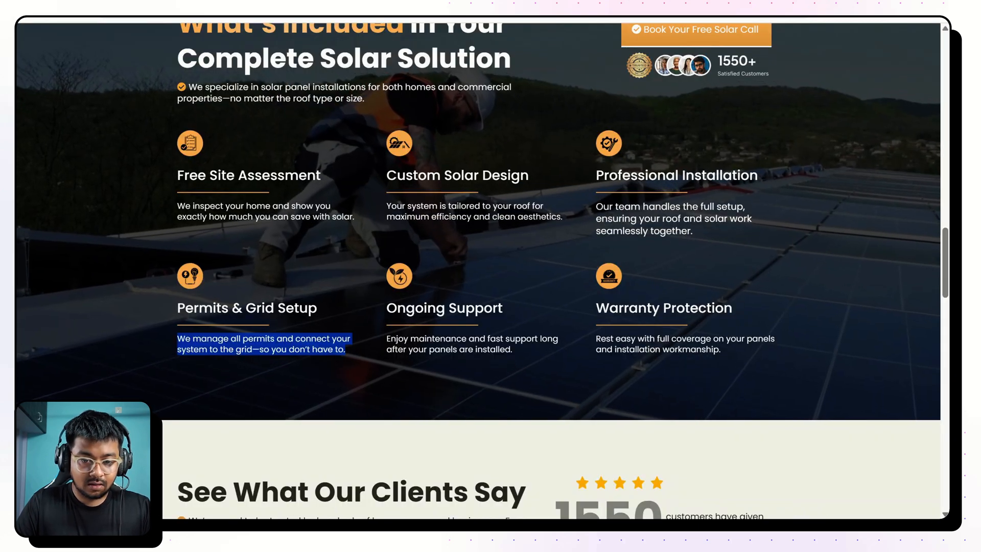
Replace the second row's remaining titles and descriptions with the reference page's "Ongoing Support" and "Warranty Protection" texts.
left_click_drag(386, 308, 498, 308)
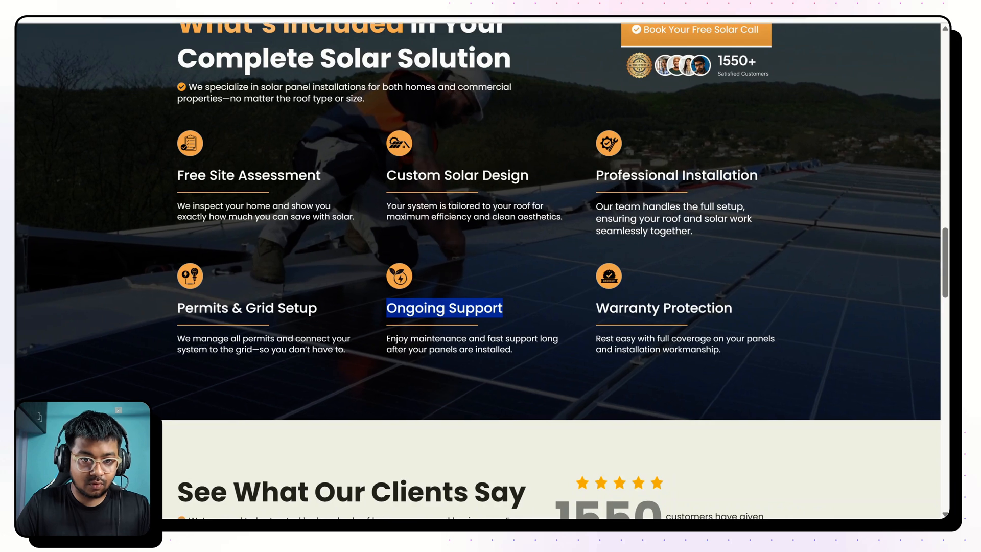
left_click_drag(378, 341, 538, 358)
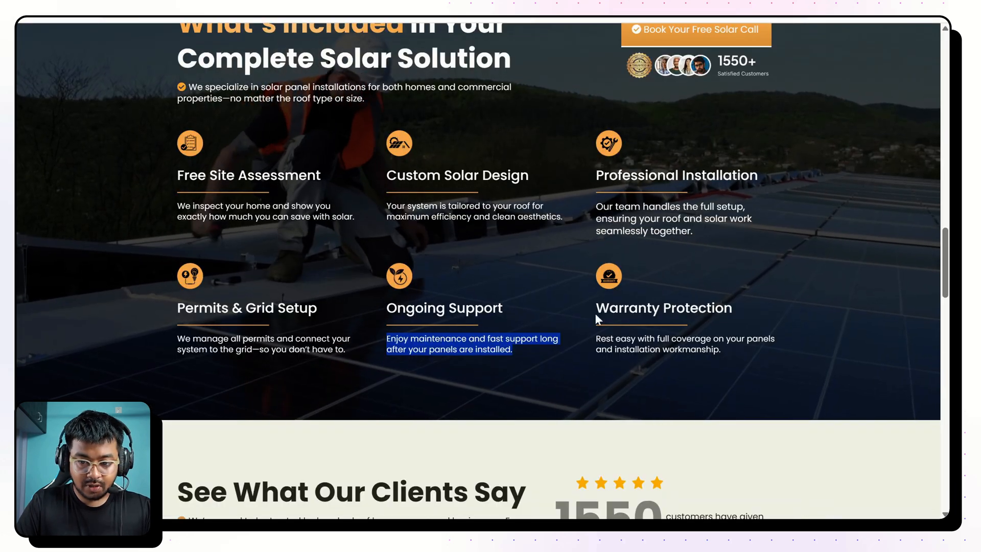
left_click_drag(595, 309, 811, 321)
key("ctrl+c")
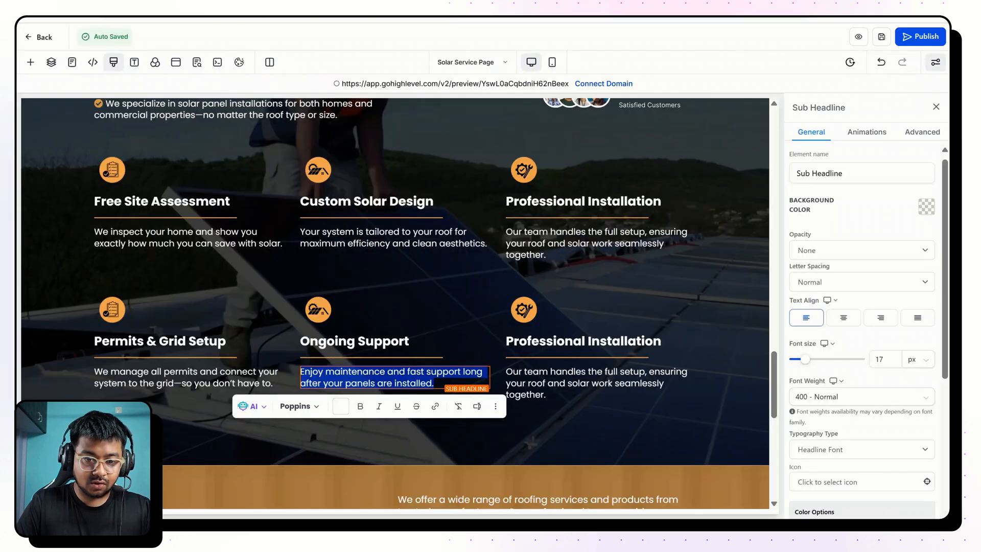
triple_click(621, 342)
key("ctrl+v")
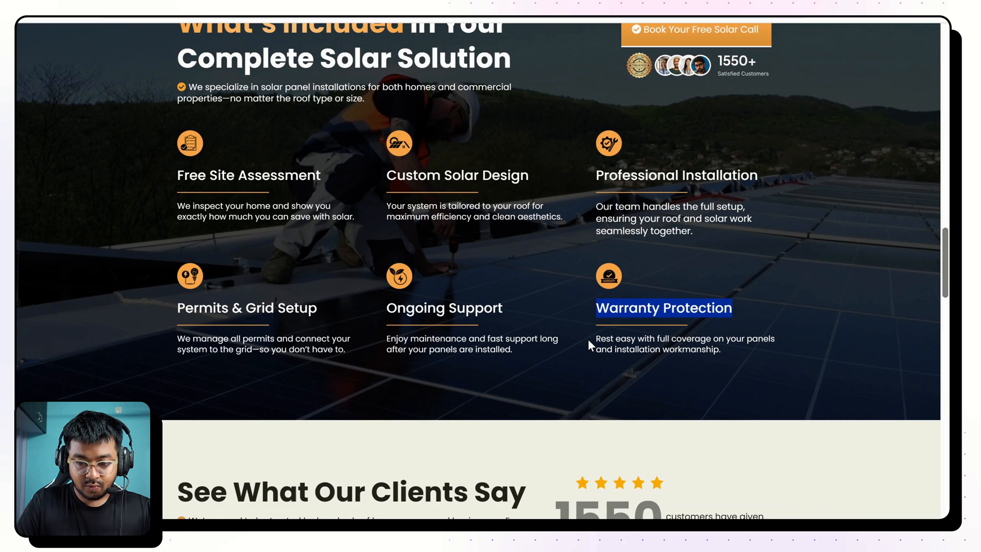
left_click_drag(587, 338, 744, 348)
key("ctrl+c")
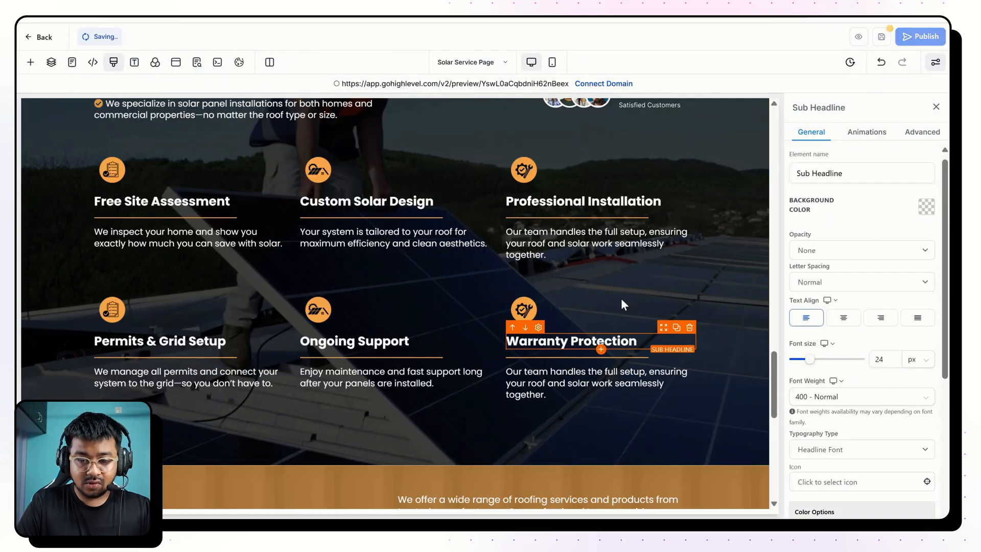
left_click(597, 385)
key("ctrl+v")
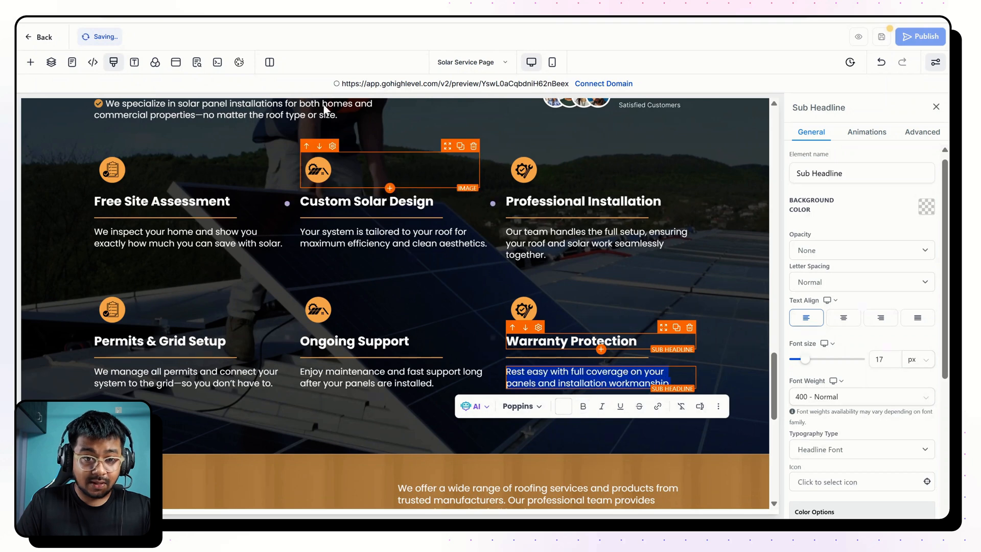
Replace the "Permits & Grid Setup" icon with the lightning and bulb icon, Modern Roofing Service (35), from the SAR 01 media folder.
left_click(167, 314)
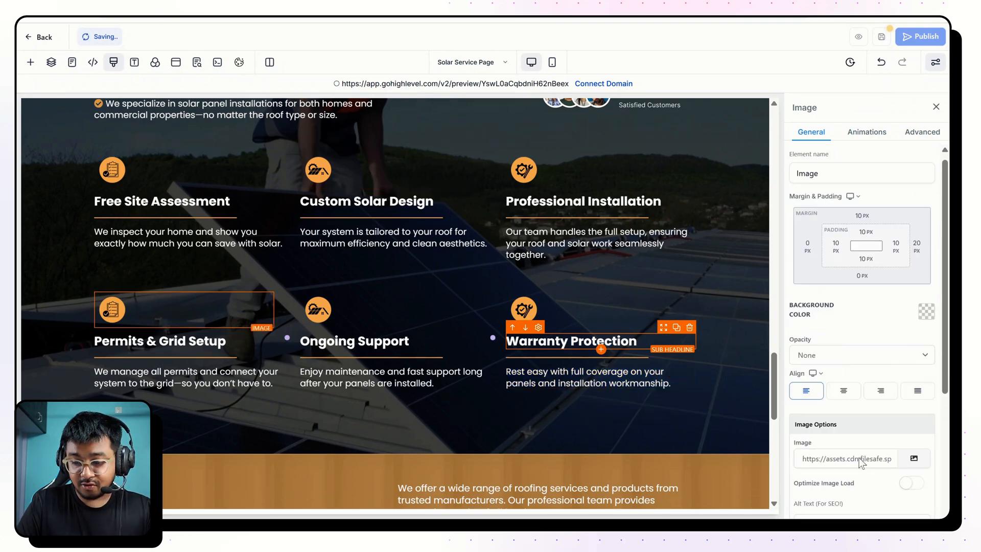
left_click(915, 463)
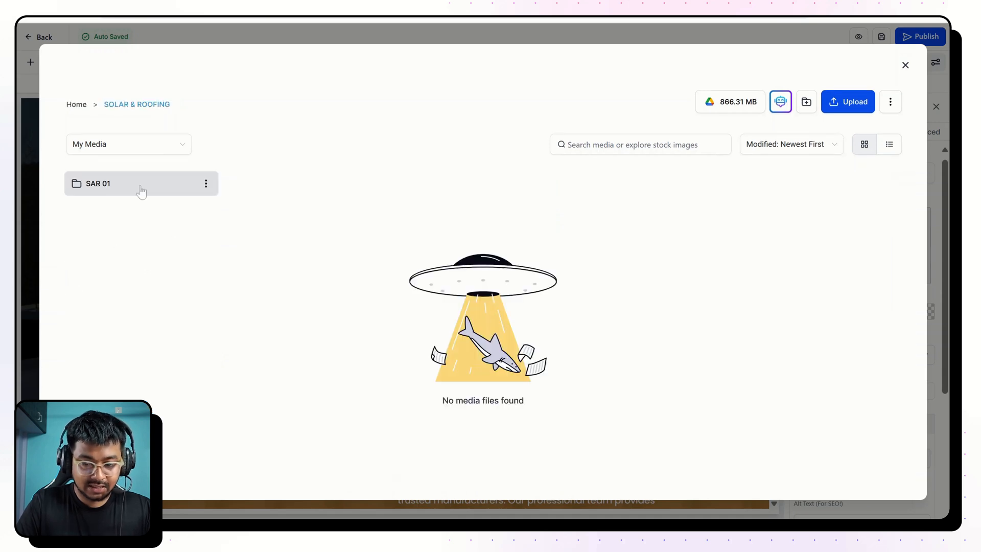
left_click(141, 191)
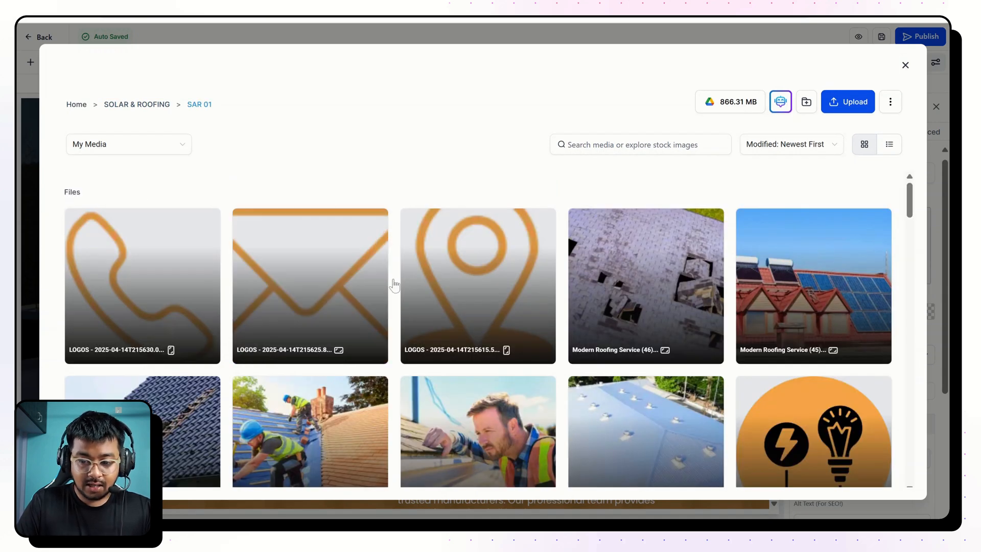
scroll(394, 283, "down", 3)
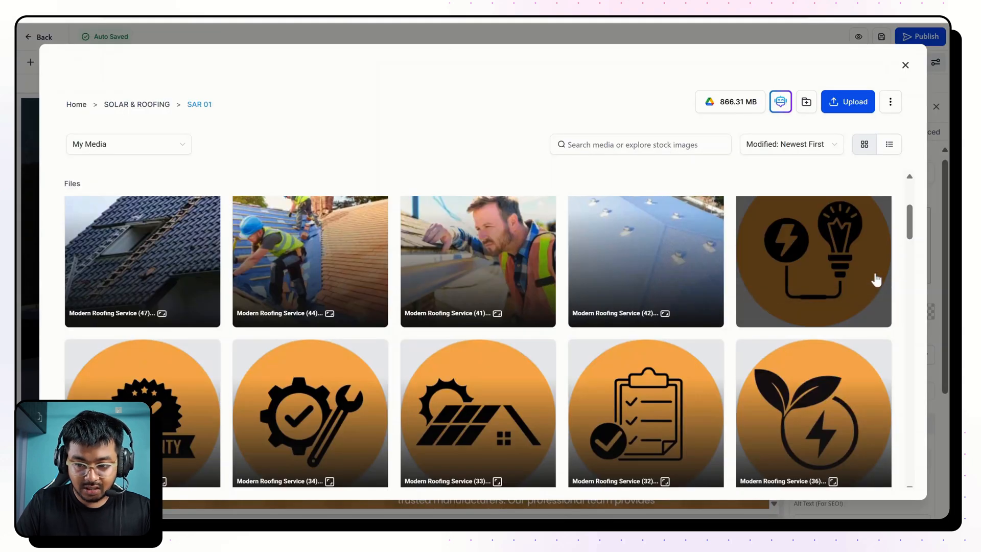
left_click(873, 278)
left_click(882, 482)
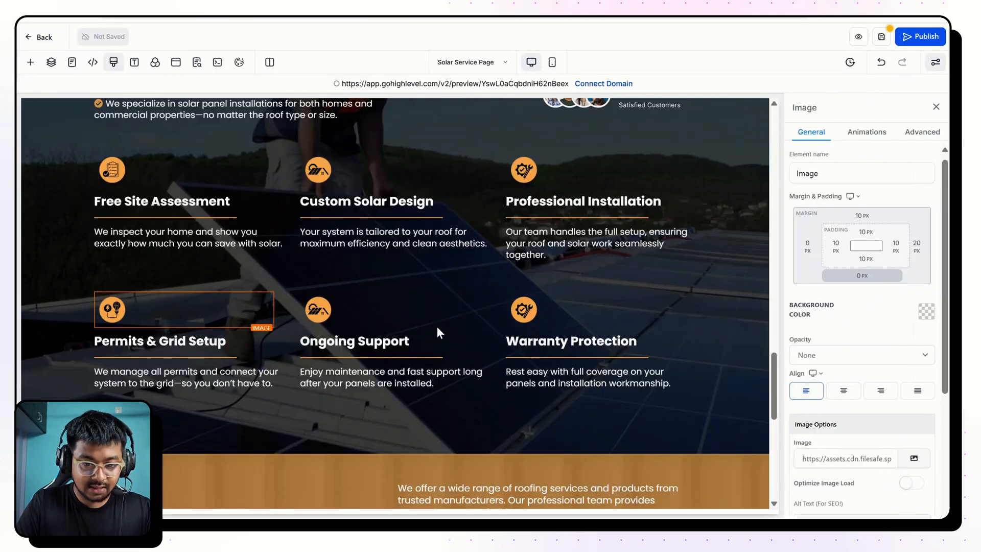
Replace the "Ongoing Support" icon with the leaf and lightning icon, Modern Roofing Service (36), from SOLAR & ROOFING > SAR 01.
double_click(366, 315)
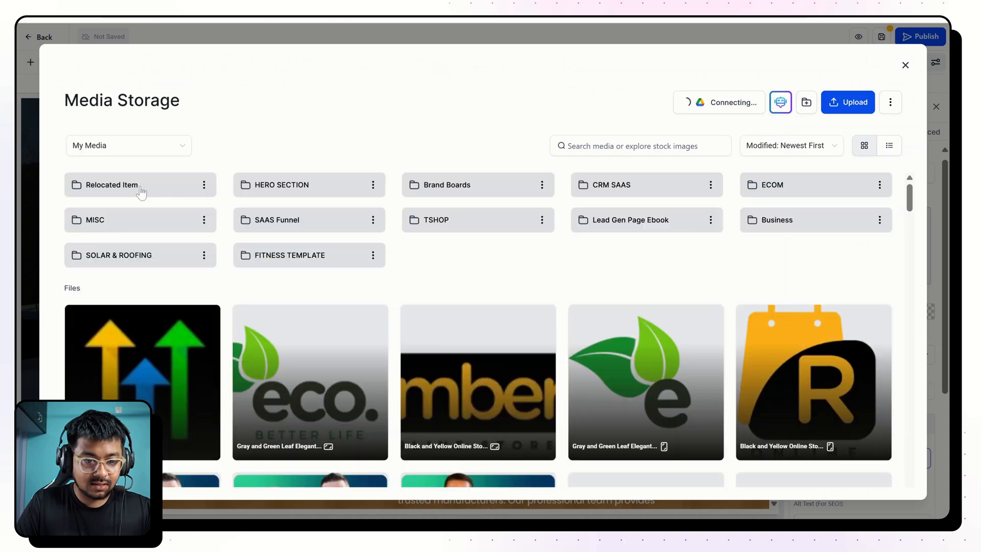
left_click(134, 250)
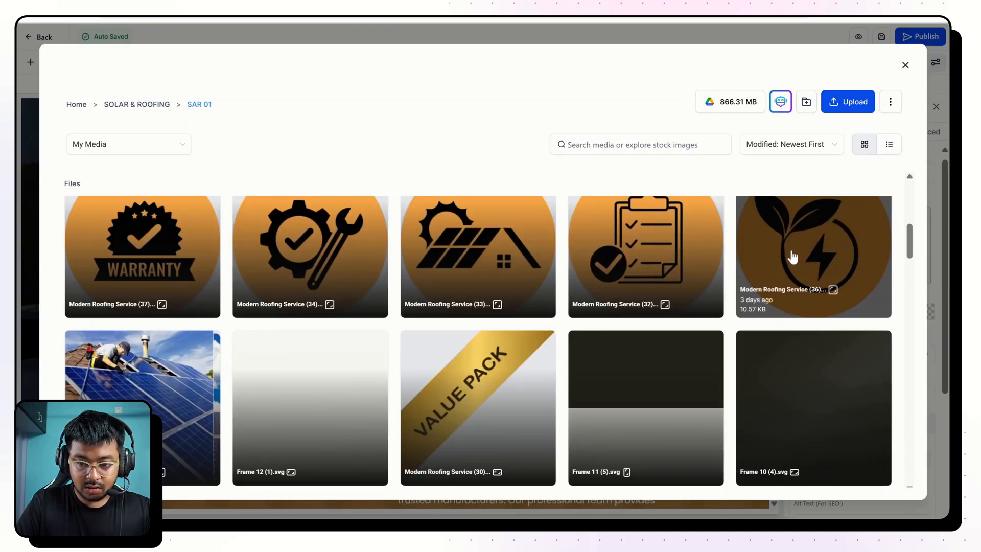
left_click(792, 257)
Replace the "Warranty Protection" icon with the warranty badge icon, Modern Roofing Service (37), from the SAR 01 media folder.
left_click(551, 321)
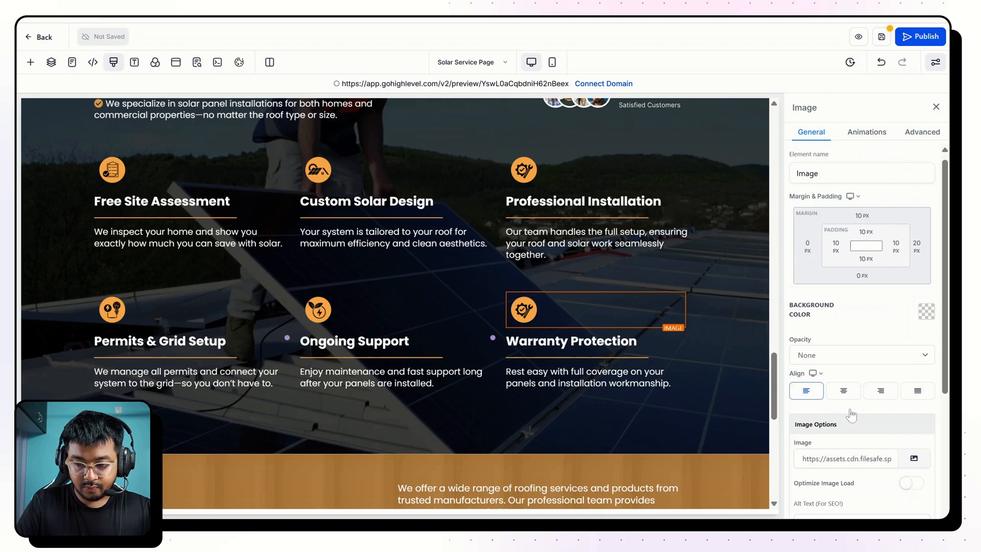
left_click(914, 458)
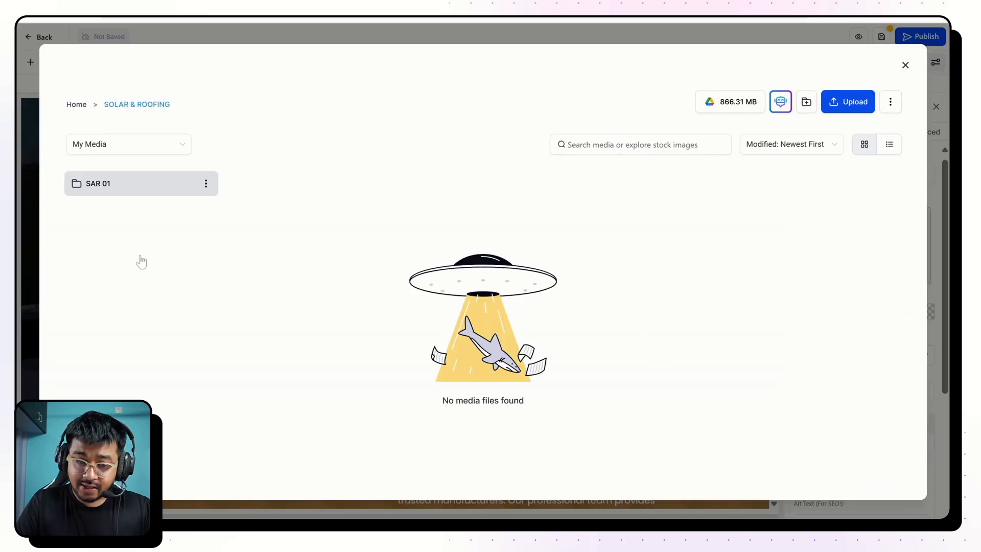
left_click(117, 189)
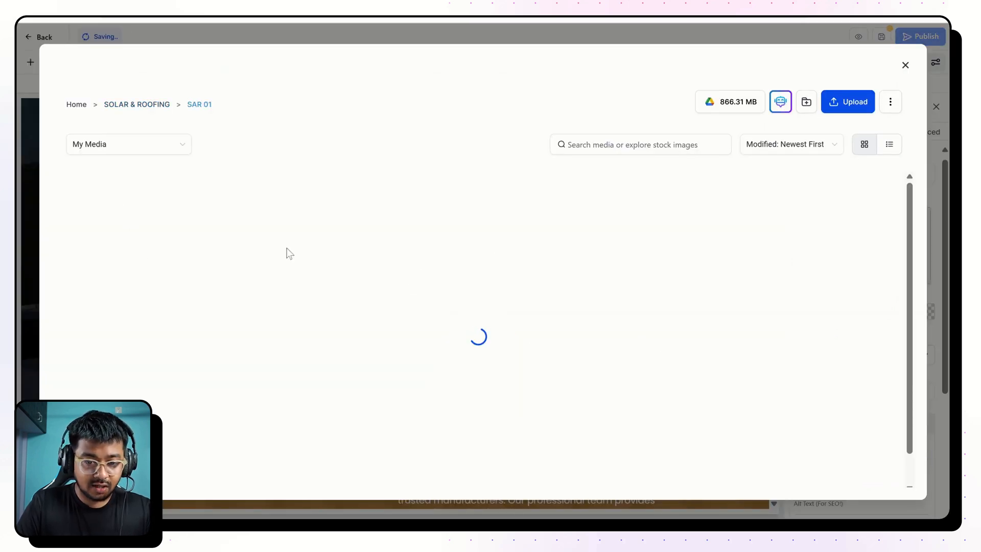
scroll(300, 308, "down", 3)
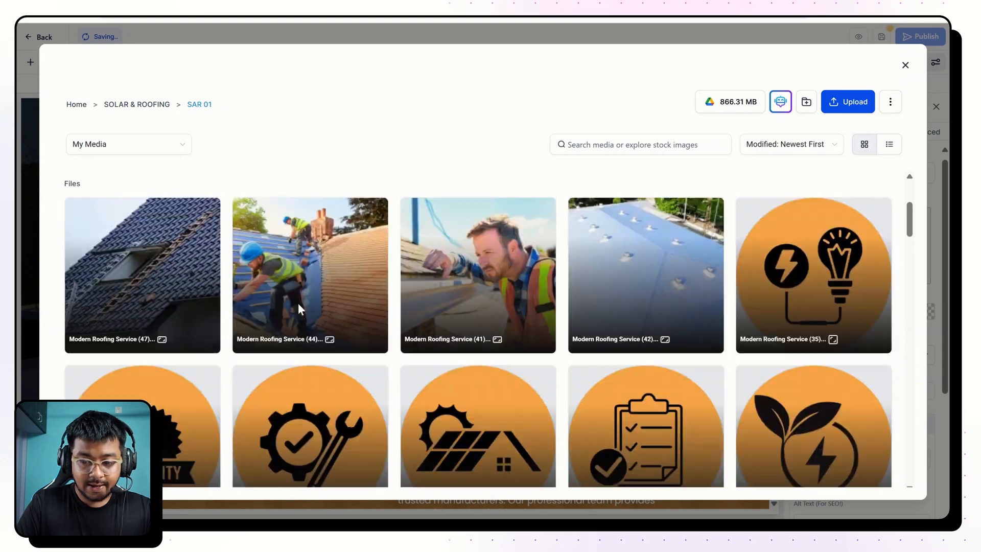
scroll(298, 303, "down", 3)
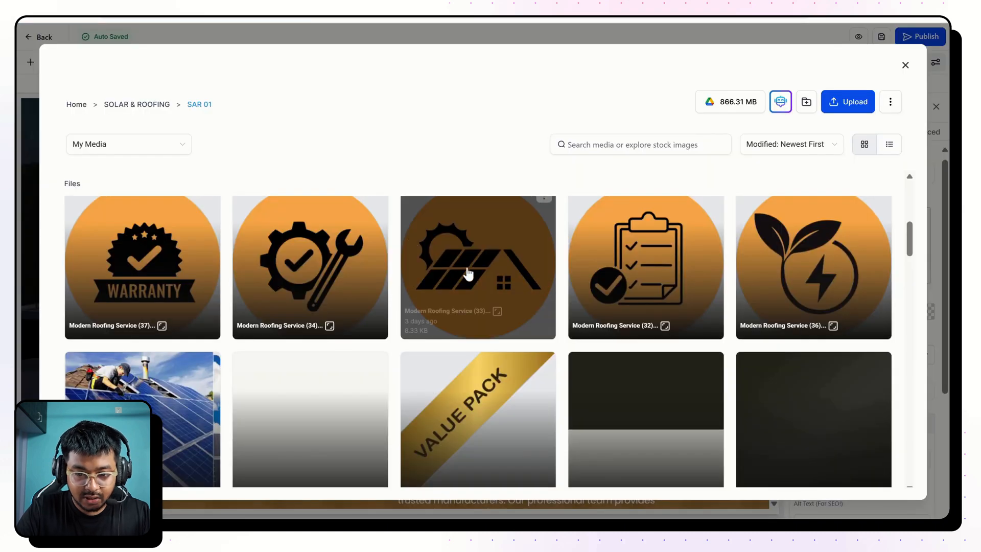
left_click(165, 279)
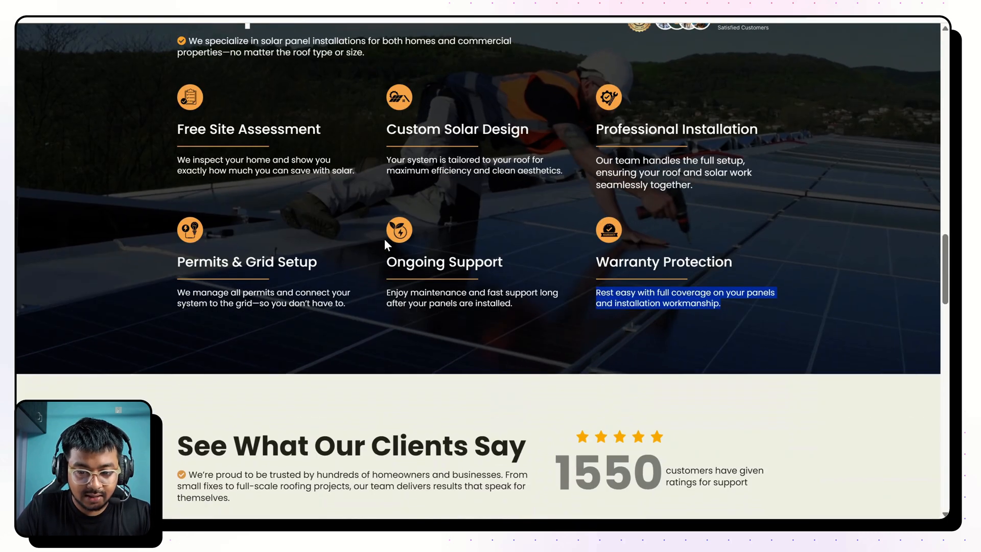
Compare the "What's Included" section on the reference page with the rebuilt section in the editor.
scroll(384, 238, "down", 5)
scroll(384, 238, "up", 8)
scroll(478, 271, "up", 3)
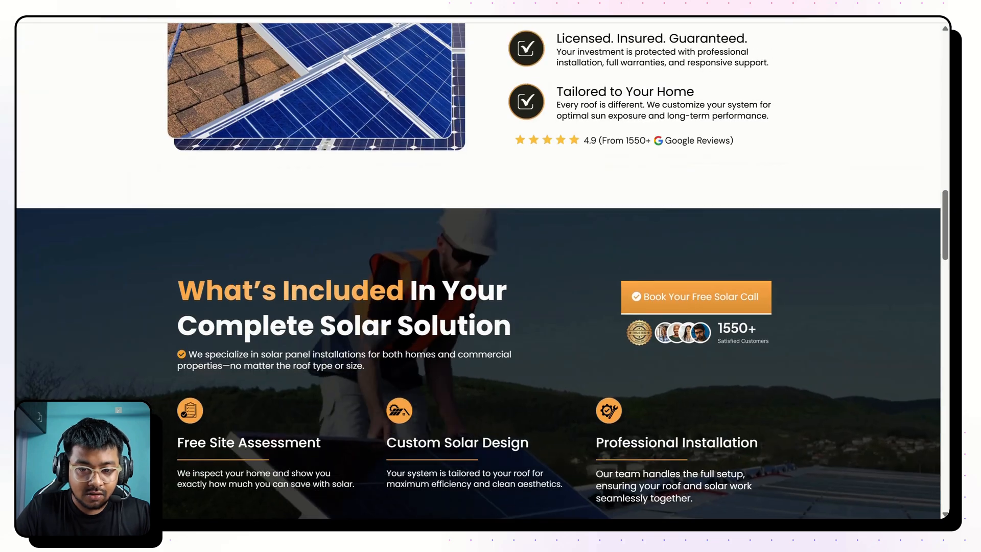
scroll(478, 271, "down", 5)
scroll(478, 271, "up", 1)
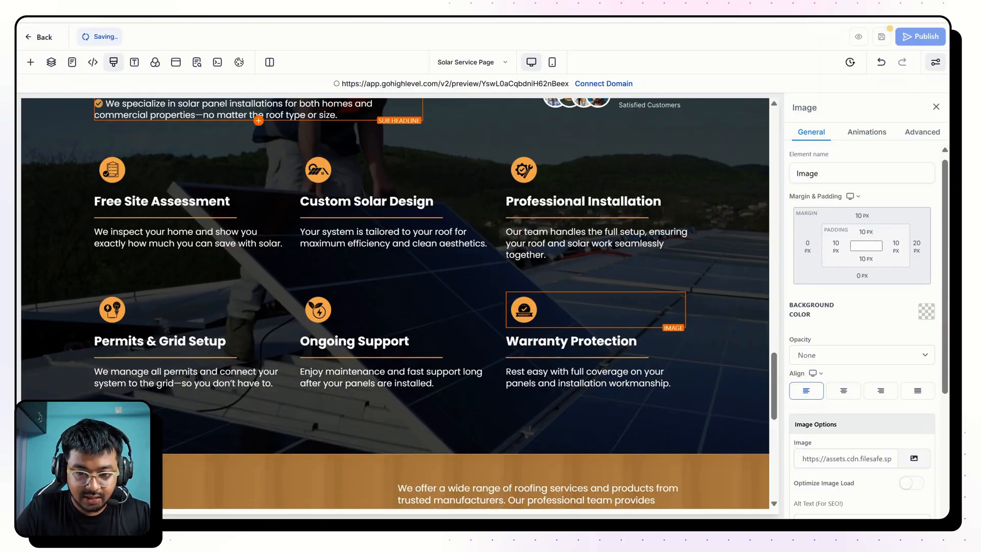
scroll(395, 303, "down", 3)
scroll(395, 303, "up", 5)
scroll(395, 303, "down", 1)
scroll(395, 303, "down", 1)
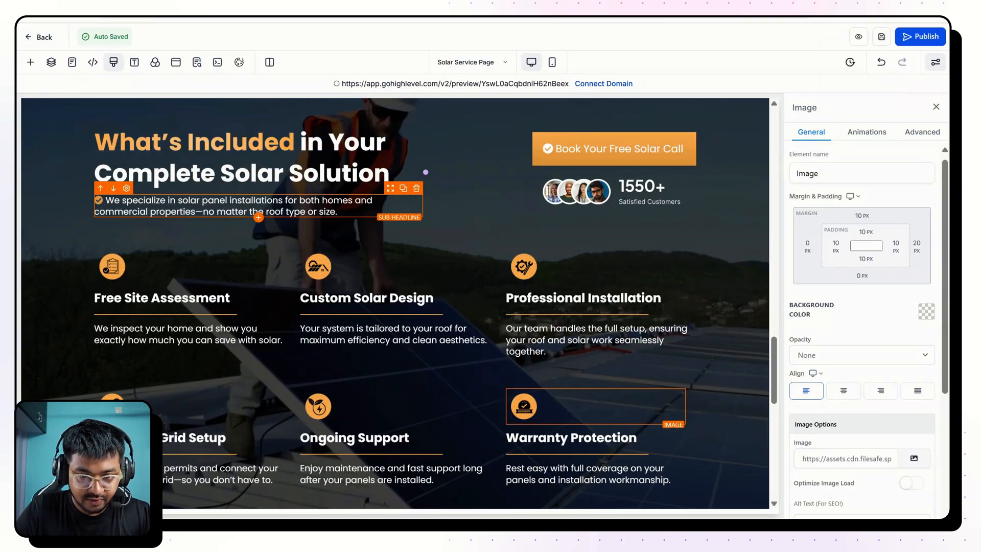
Open the page's live preview and check the layout of the "What's Included" section with its two feature rows.
left_click(498, 84)
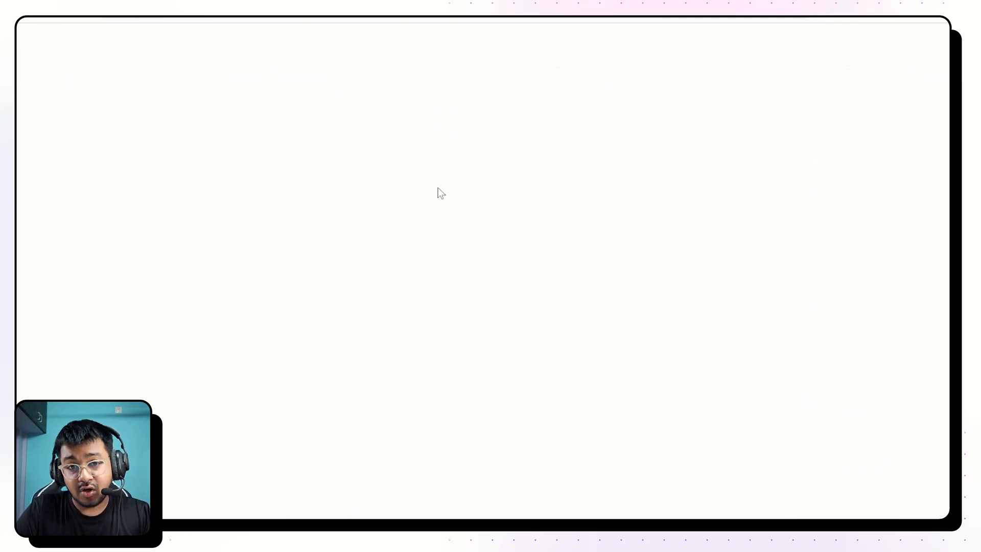
scroll(497, 273, "down", 10)
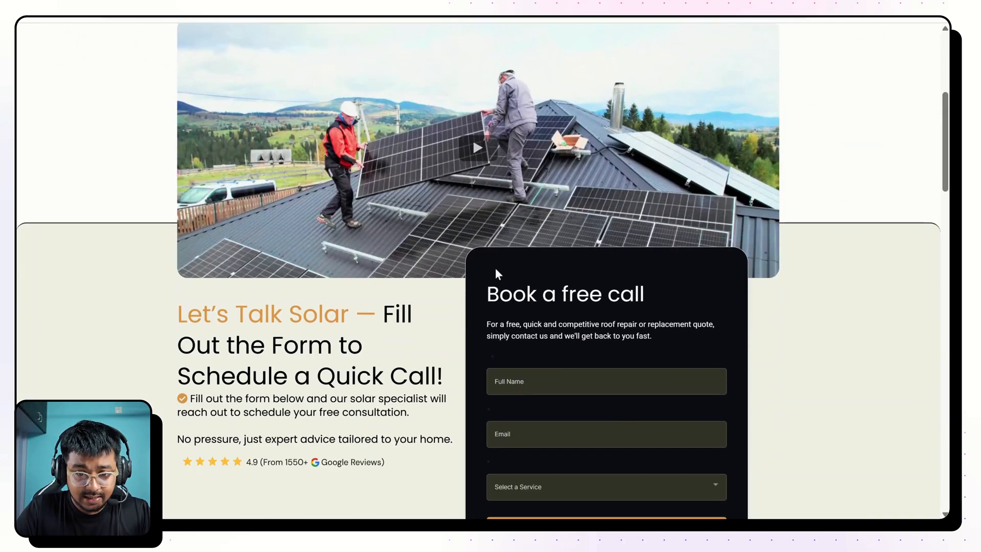
scroll(498, 274, "down", 15)
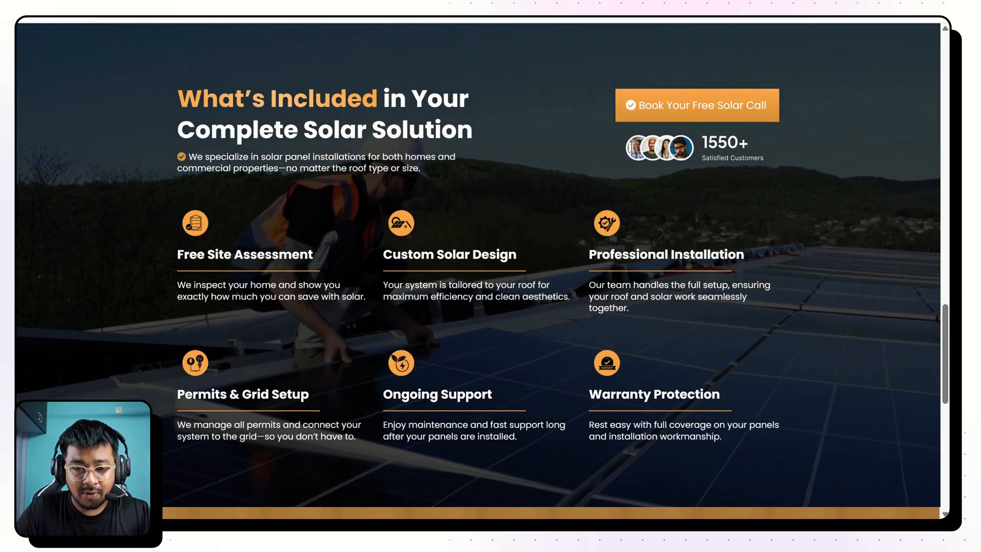
left_click_drag(174, 84, 633, 388)
left_click(851, 332)
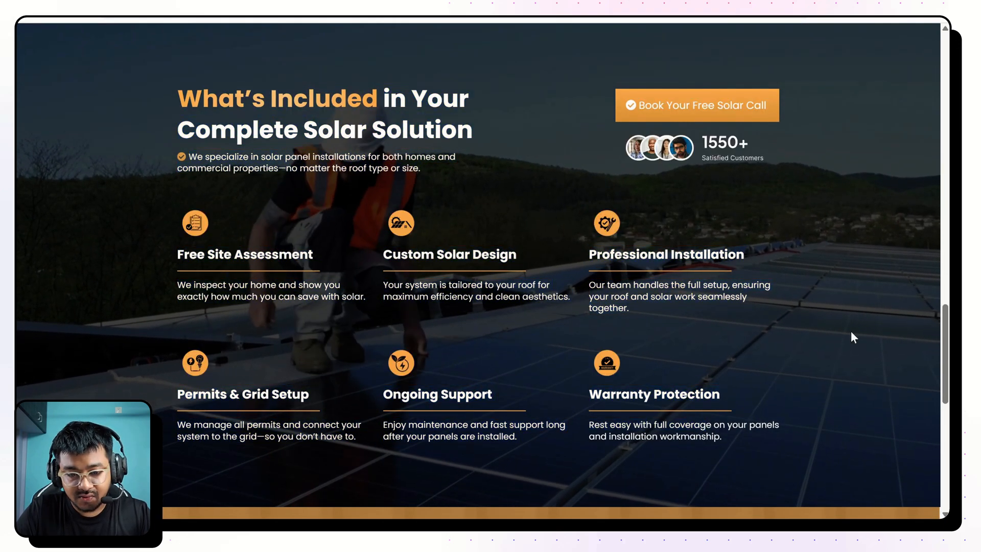
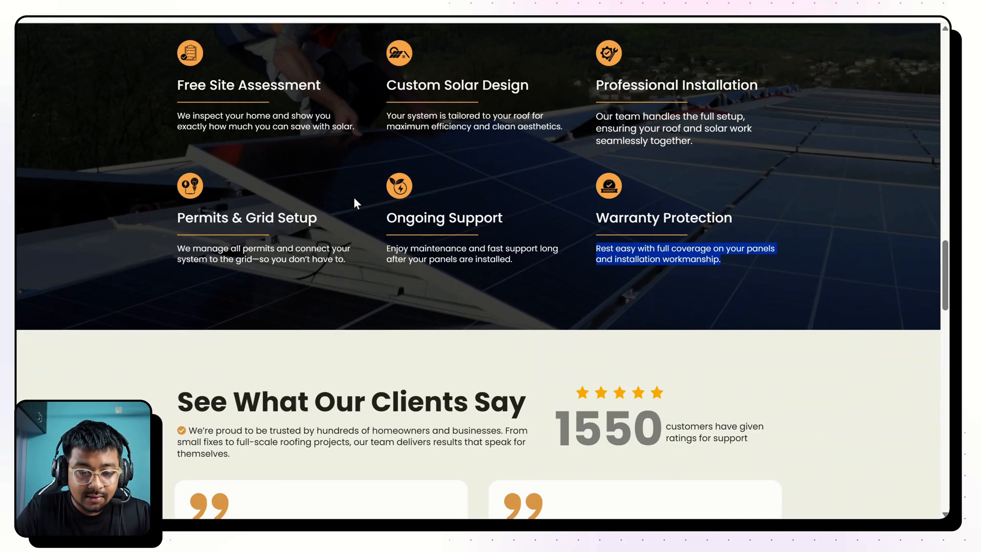
Review the reference page's sections that follow "What's Included", from the client testimonials down to the FAQ and footer.
scroll(354, 198, "down", 10)
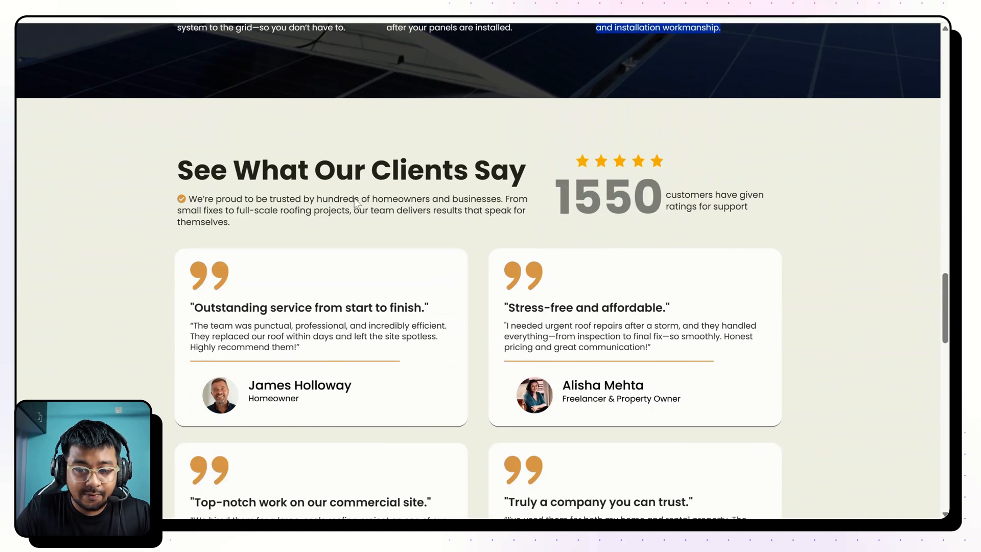
scroll(354, 198, "down", 6)
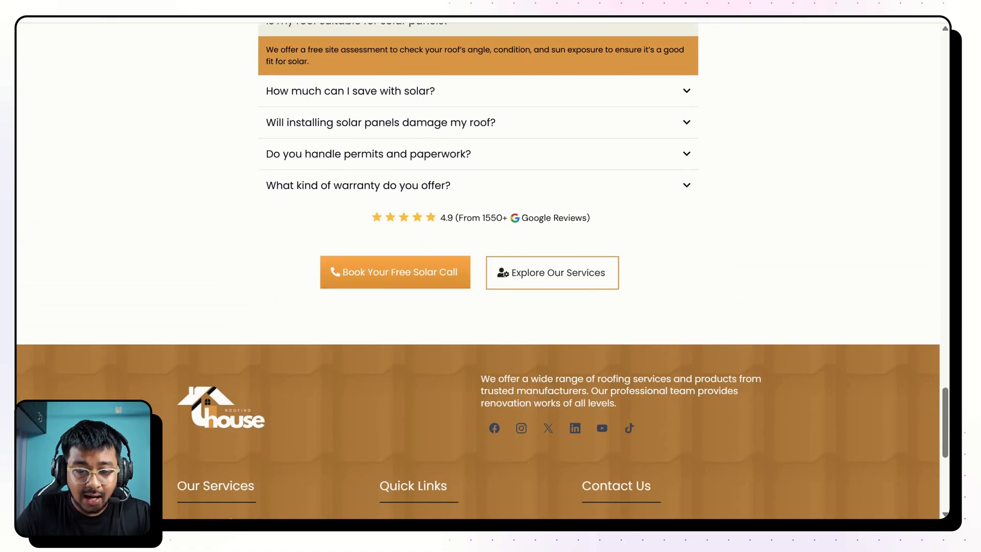
scroll(319, 121, "up", 4)
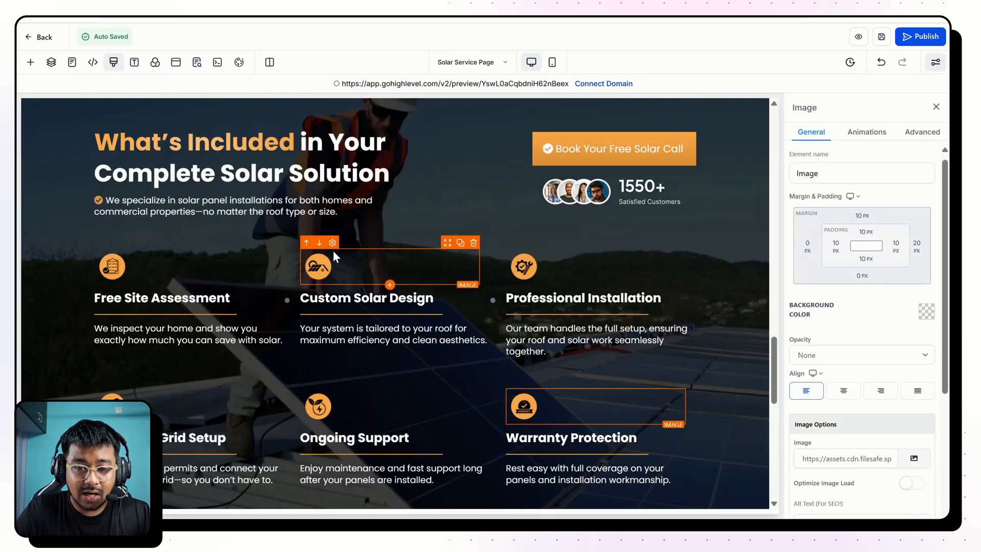
scroll(333, 251, "up", 3)
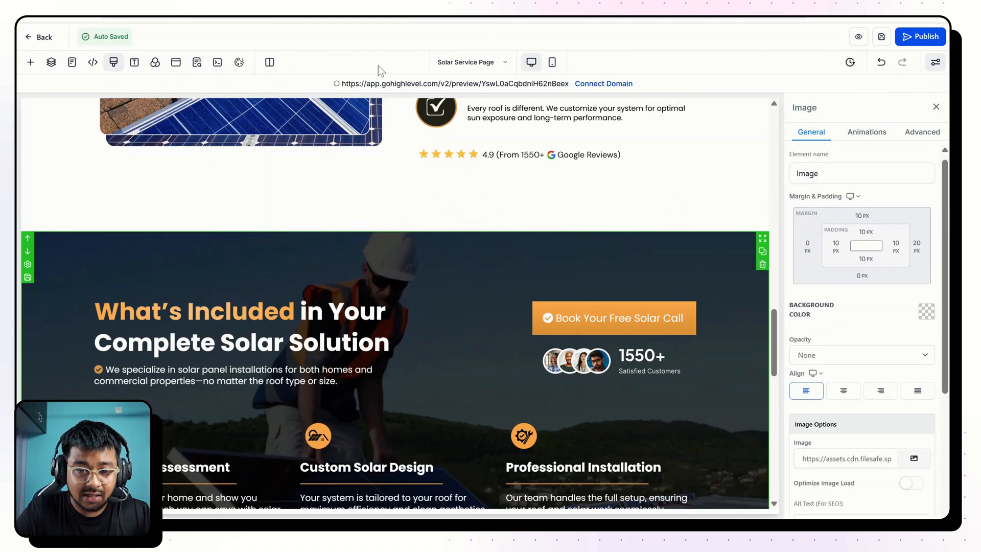
Start adding a section below "What's Included" and browse the saved section templates for one that can be reused.
scroll(467, 331, "down", 7)
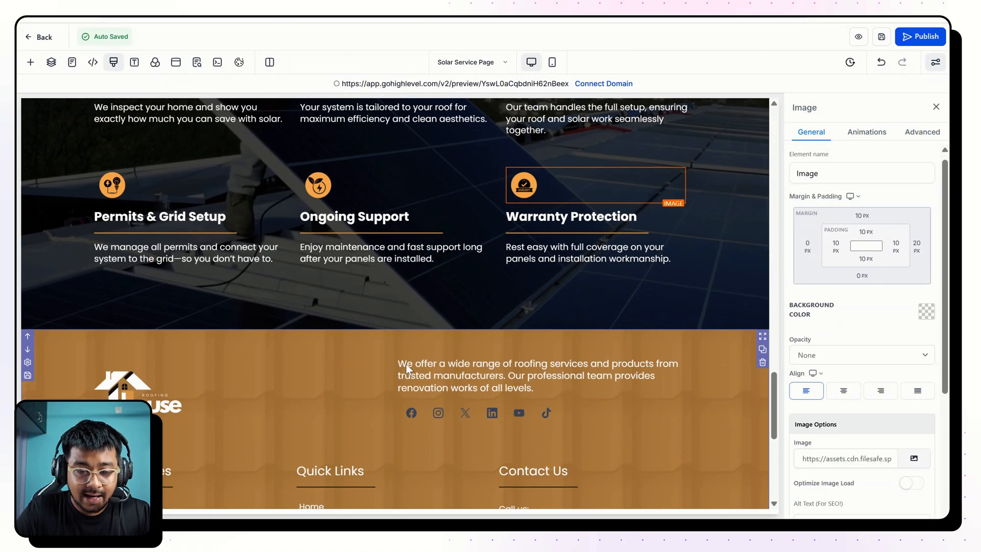
left_click(394, 330)
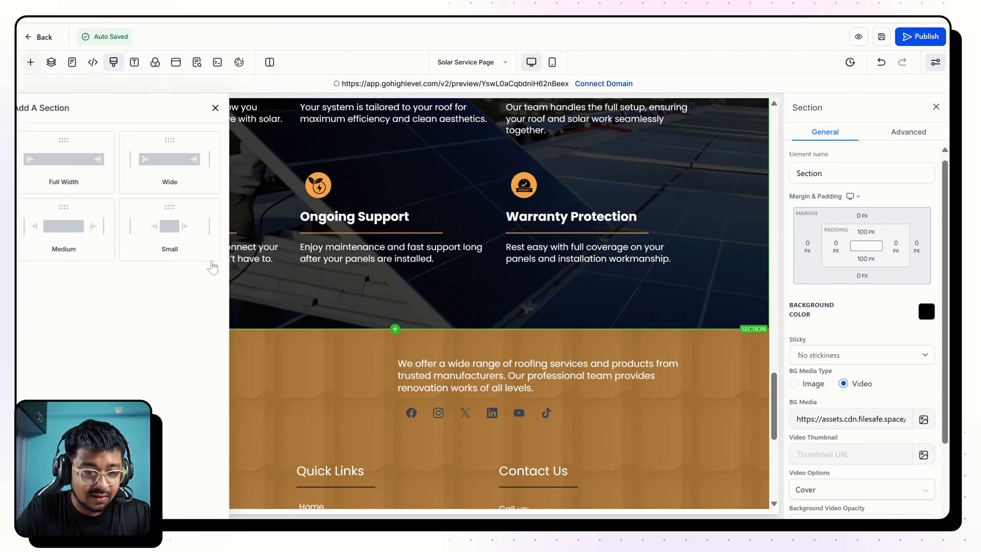
left_click(69, 192)
scroll(217, 296, "down", 5)
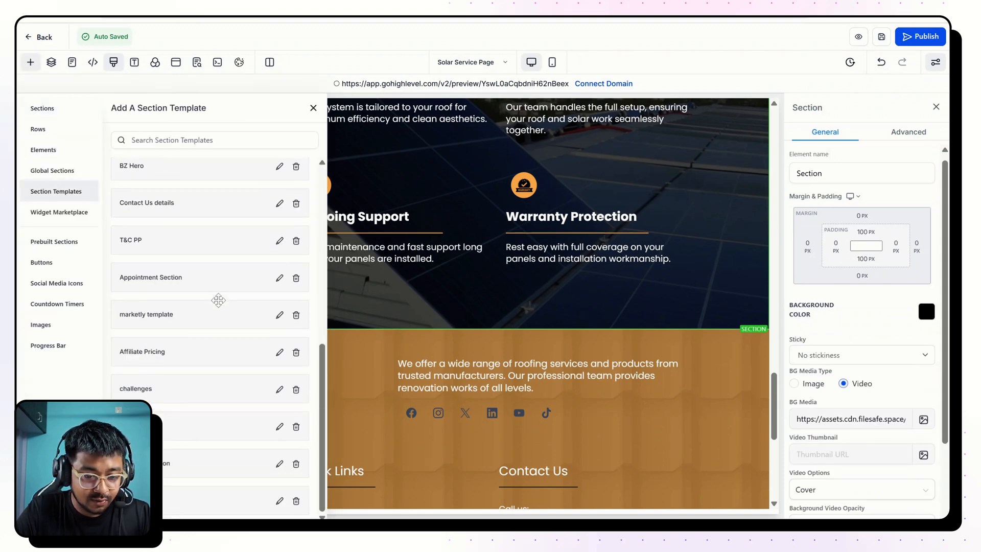
scroll(193, 434, "up", 5)
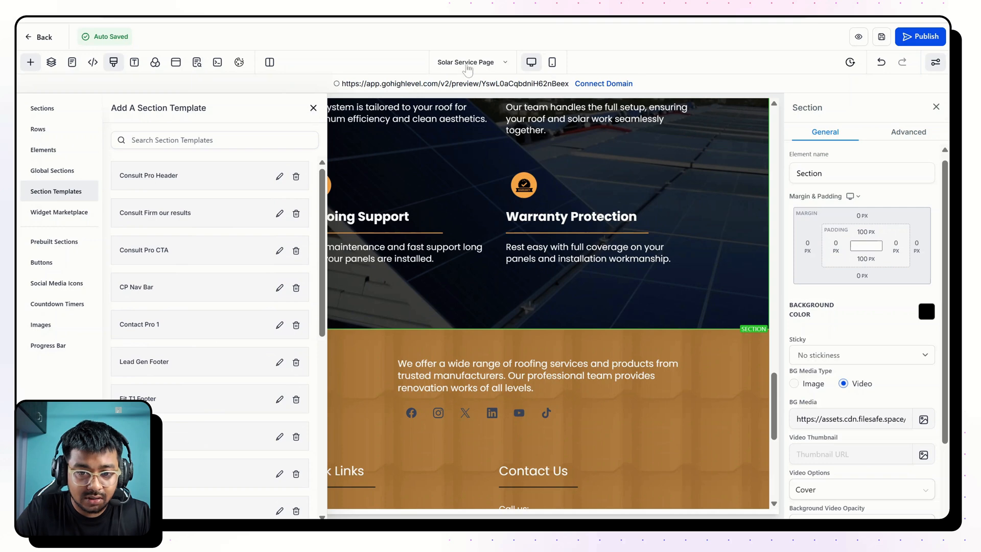
Open the Home Page for editing and check which testimonial and FAQ sections the reference page uses.
left_click(72, 62)
left_click(75, 157)
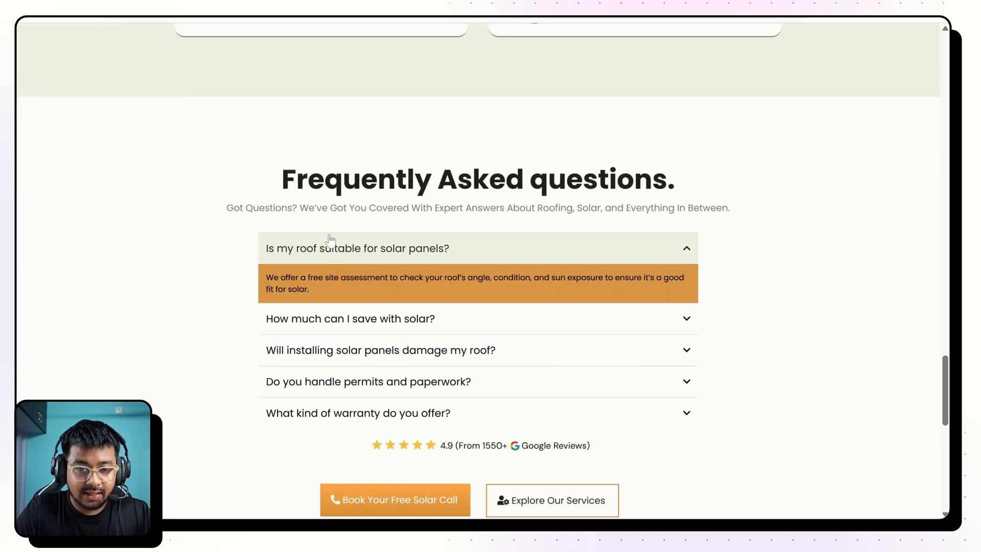
scroll(306, 227, "up", 15)
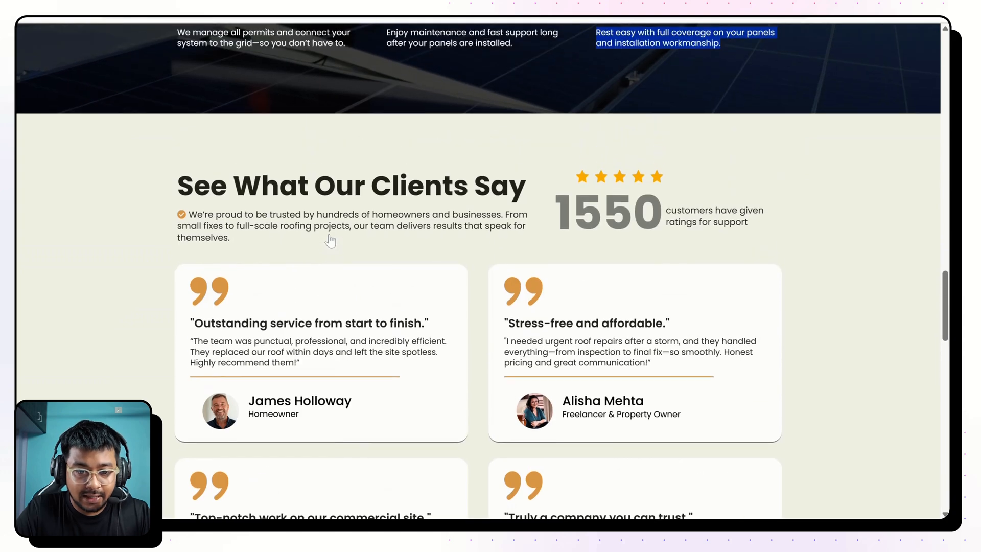
scroll(409, 315, "down", 12)
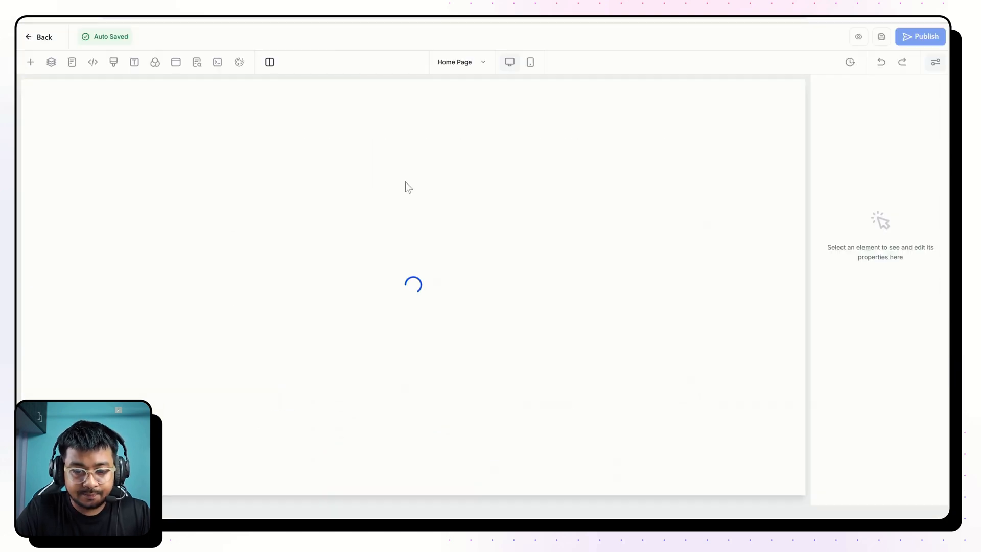
left_click(464, 65)
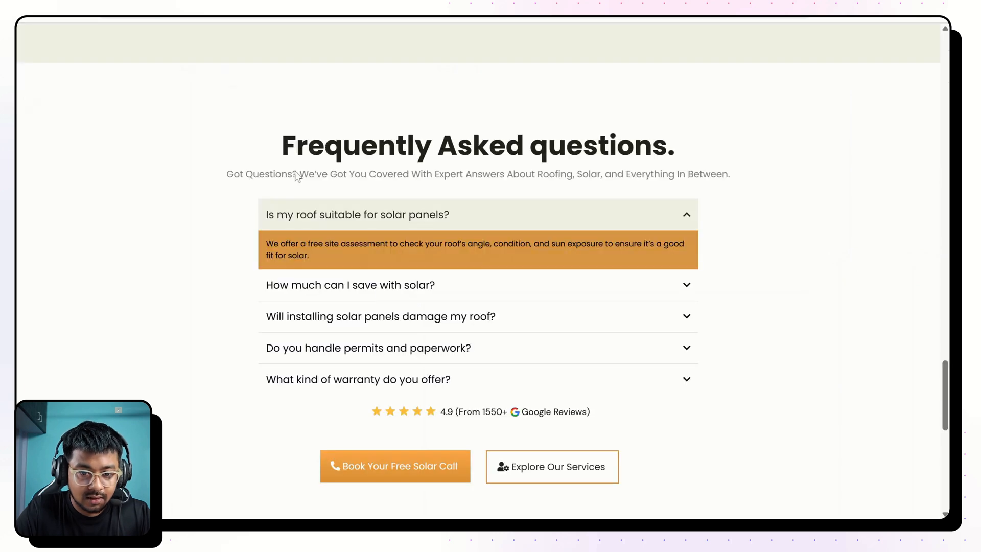
scroll(374, 310, "down", 2)
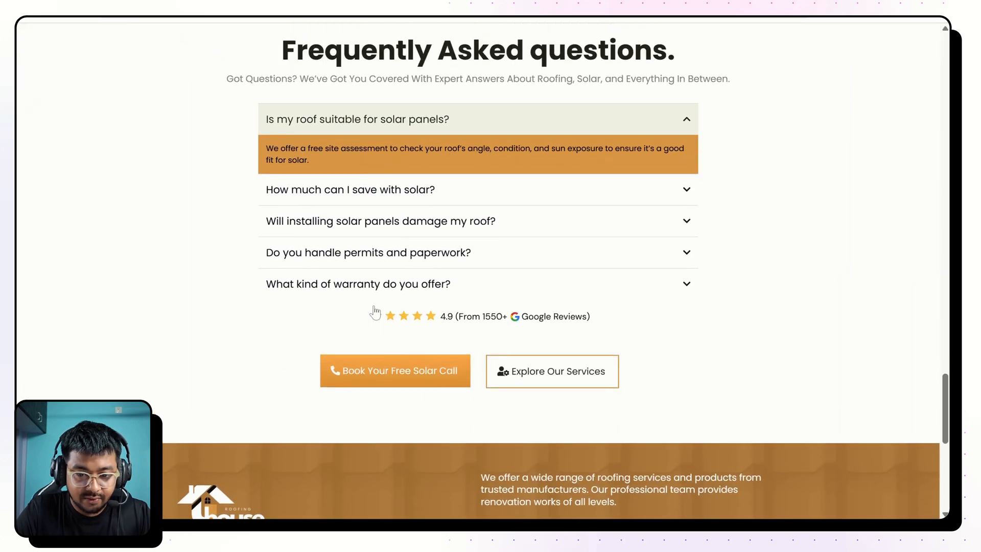
scroll(374, 311, "up", 4)
scroll(375, 310, "up", 10)
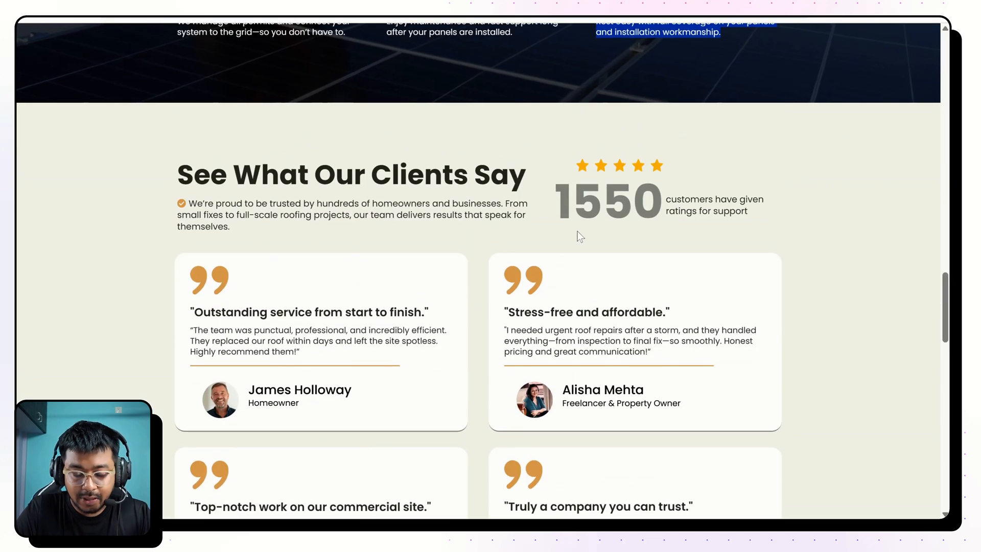
scroll(579, 236, "down", 2)
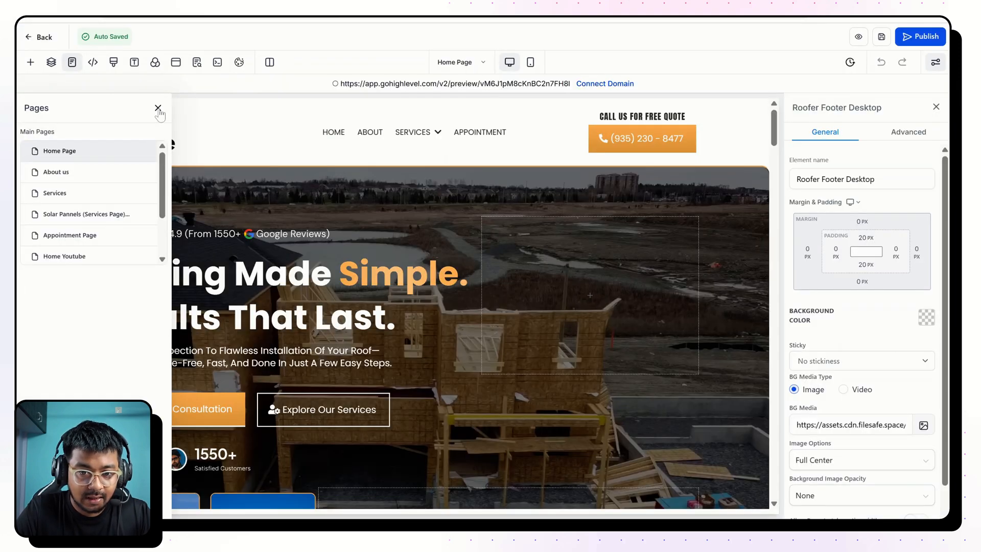
left_click(158, 107)
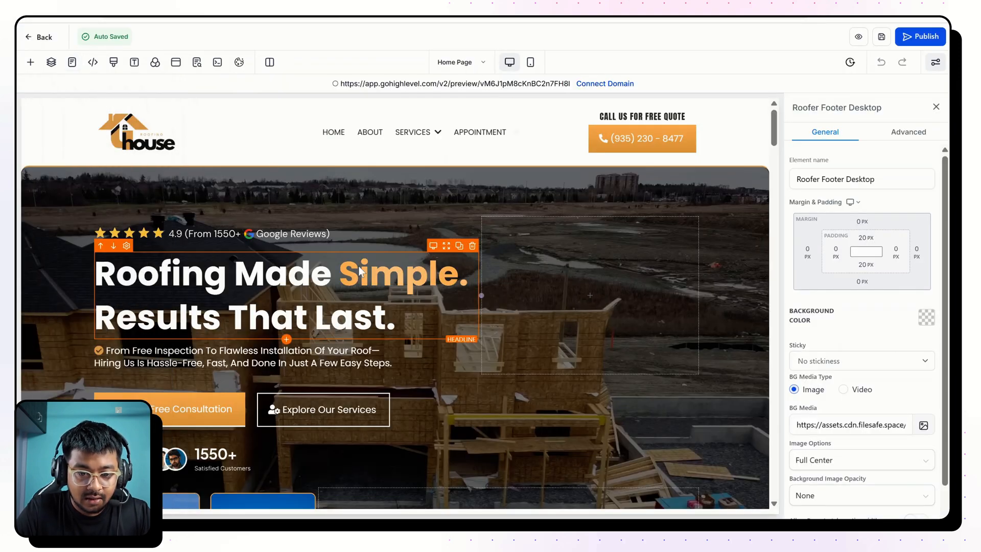
Save the Home Page's "See What Our Clients Say" section as a template named Solar Website Testimonial.
scroll(358, 266, "down", 10)
scroll(359, 265, "down", 20)
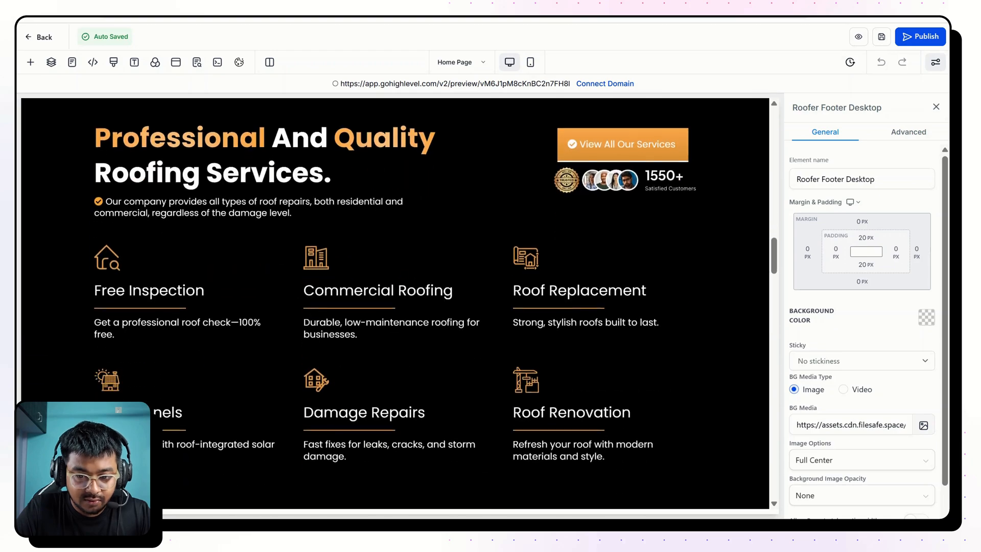
scroll(511, 347, "up", 10)
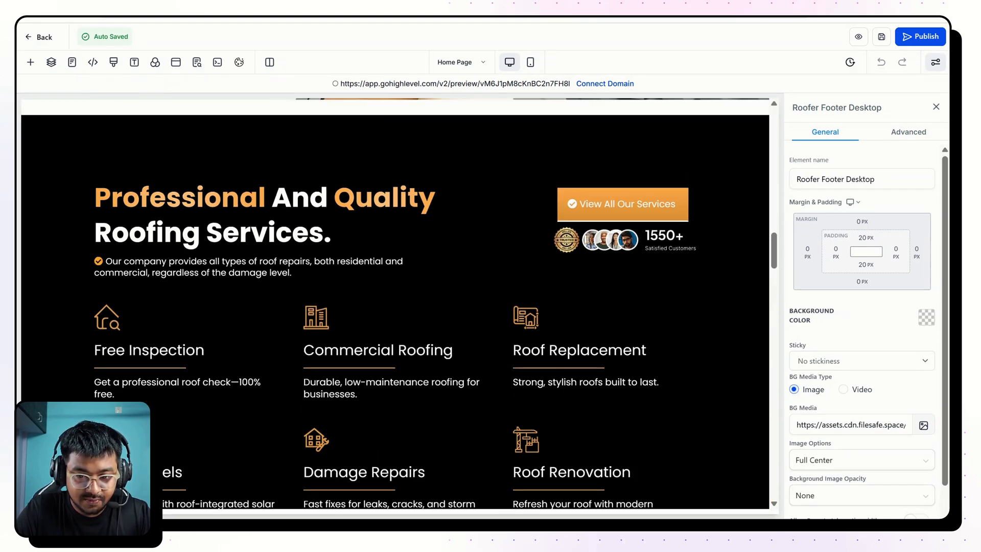
scroll(511, 348, "down", 5)
scroll(518, 335, "down", 15)
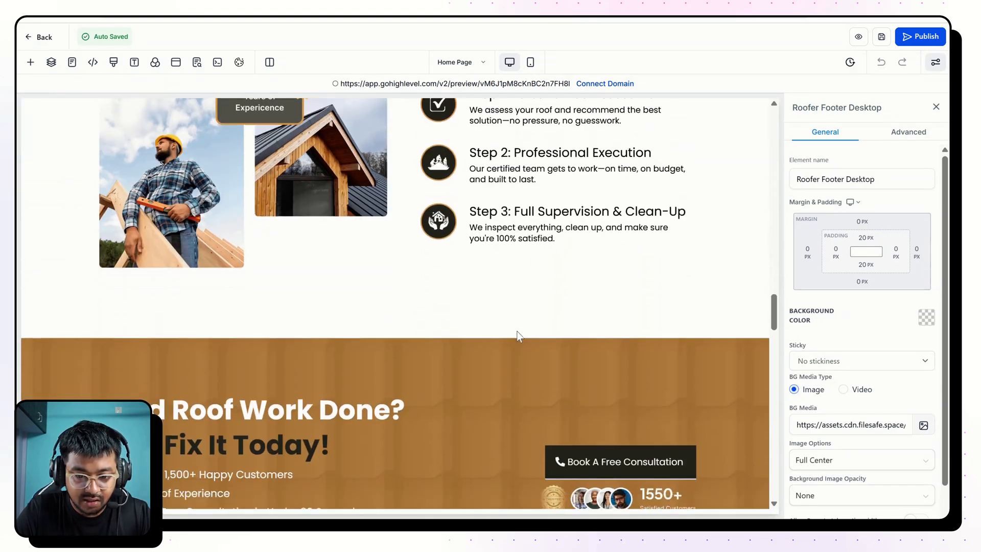
scroll(69, 166, "down", 2)
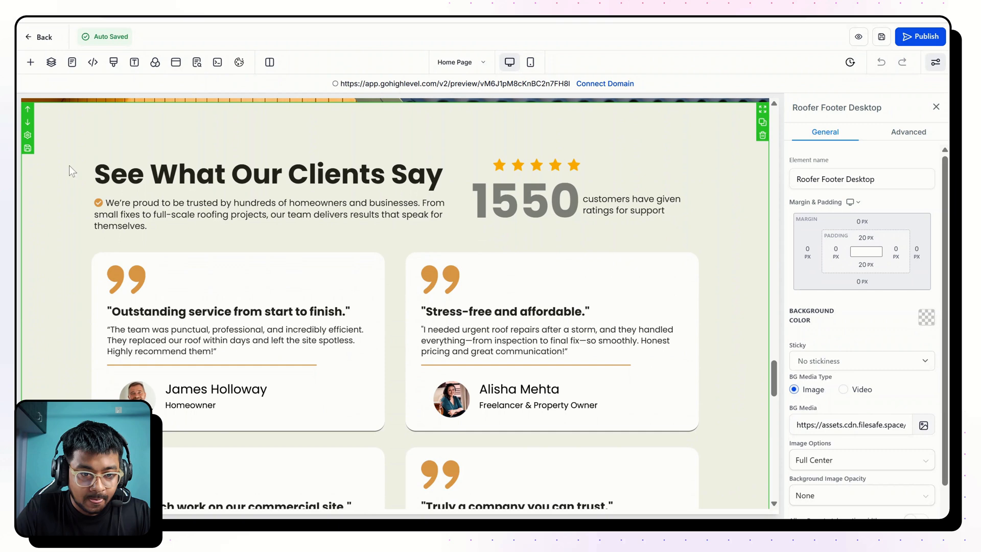
left_click(27, 149)
left_click(391, 261)
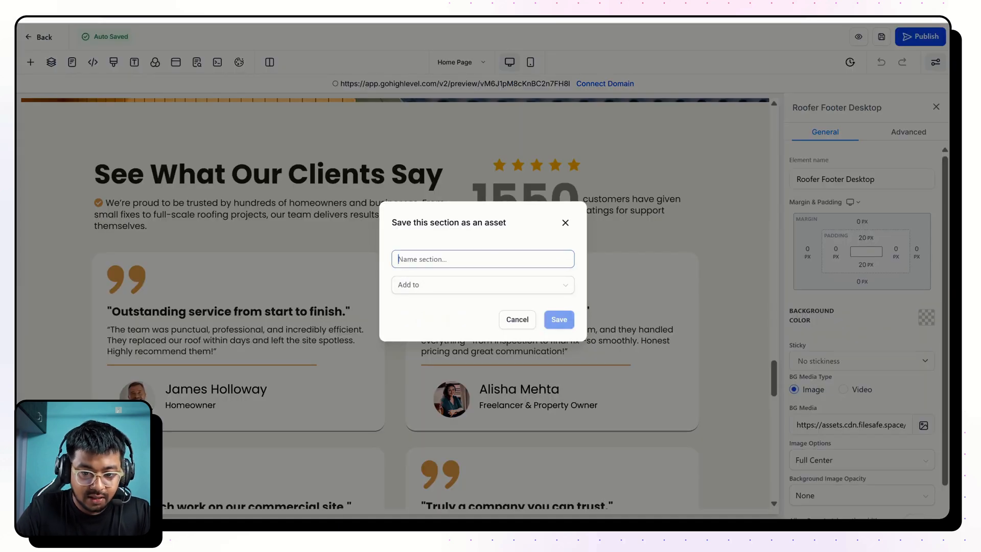
type("Solar ")
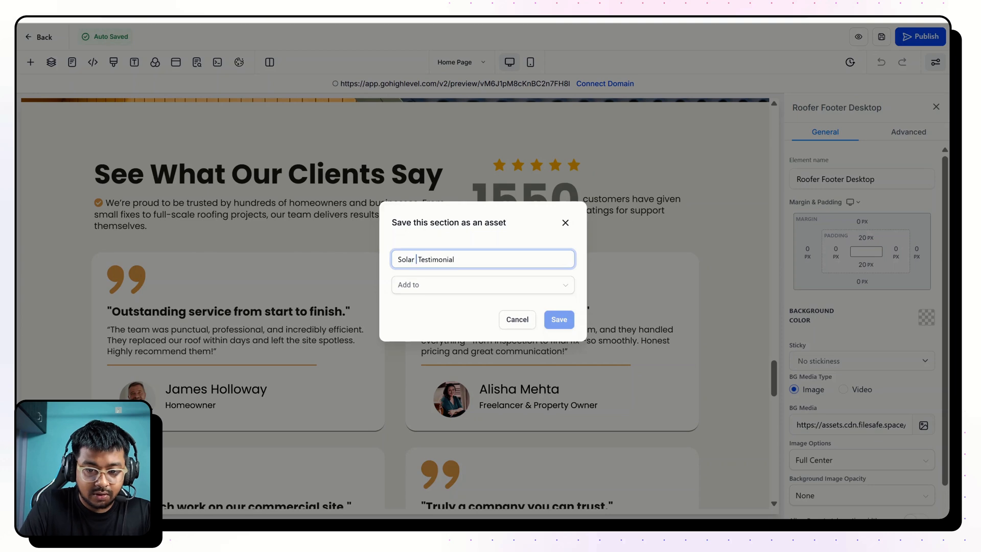
type("Website")
left_click(432, 285)
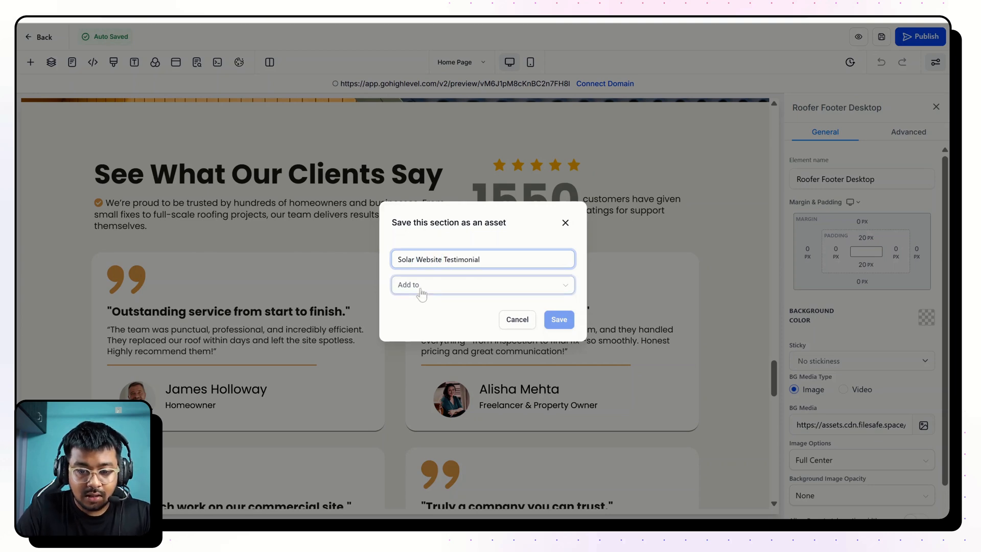
left_click(432, 308)
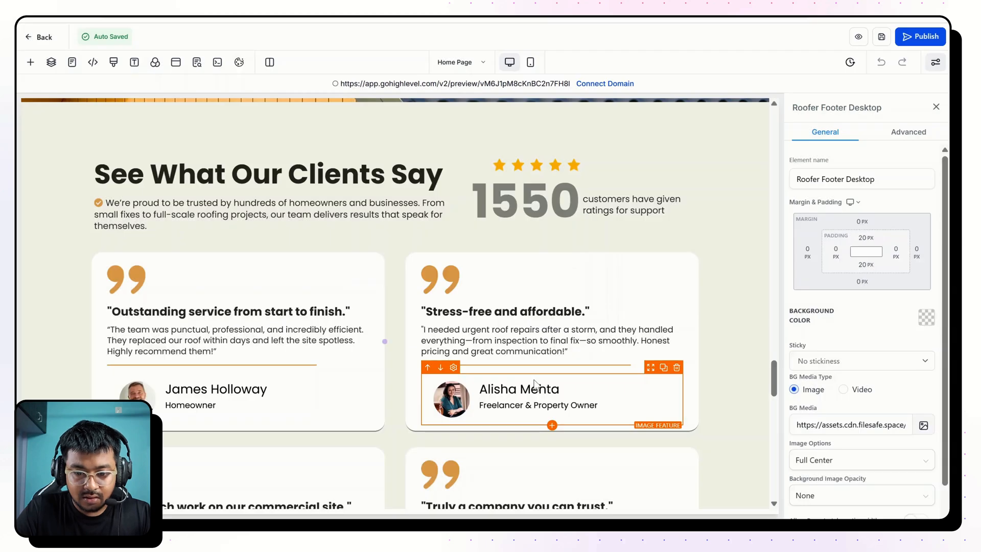
Save the Home Page's "Frequently Asked questions." section as a template named Solar Website FAQs.
scroll(148, 220, "down", 10)
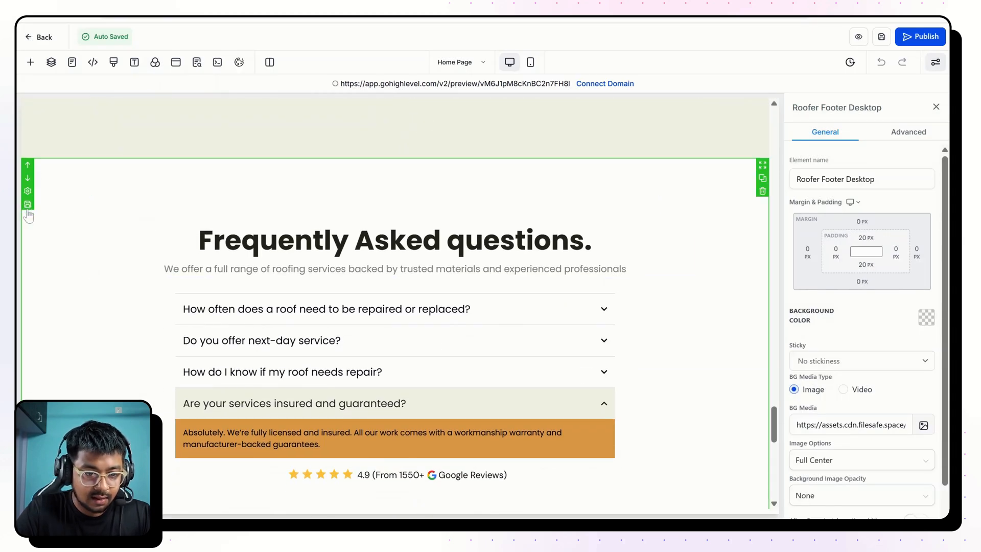
left_click(27, 204)
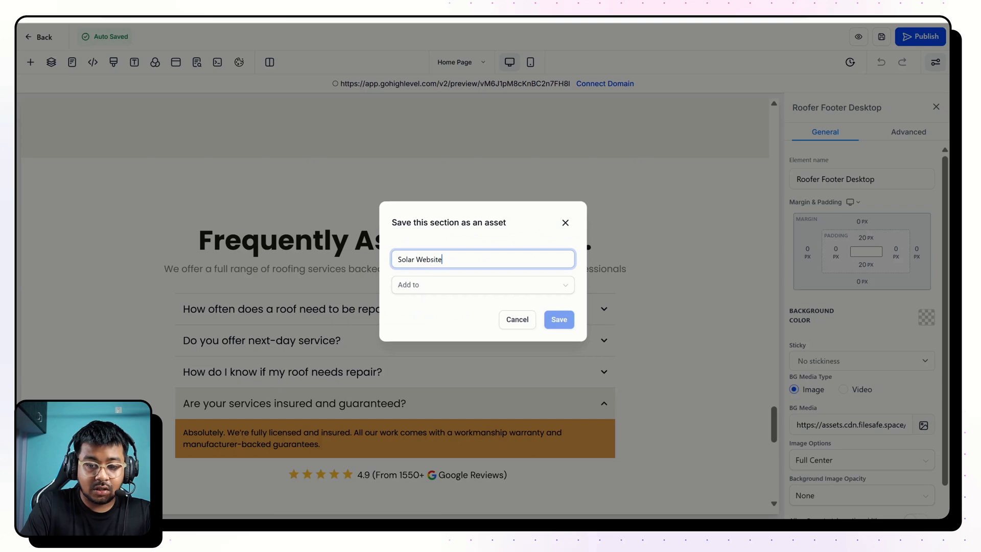
left_click(446, 286)
left_click(444, 309)
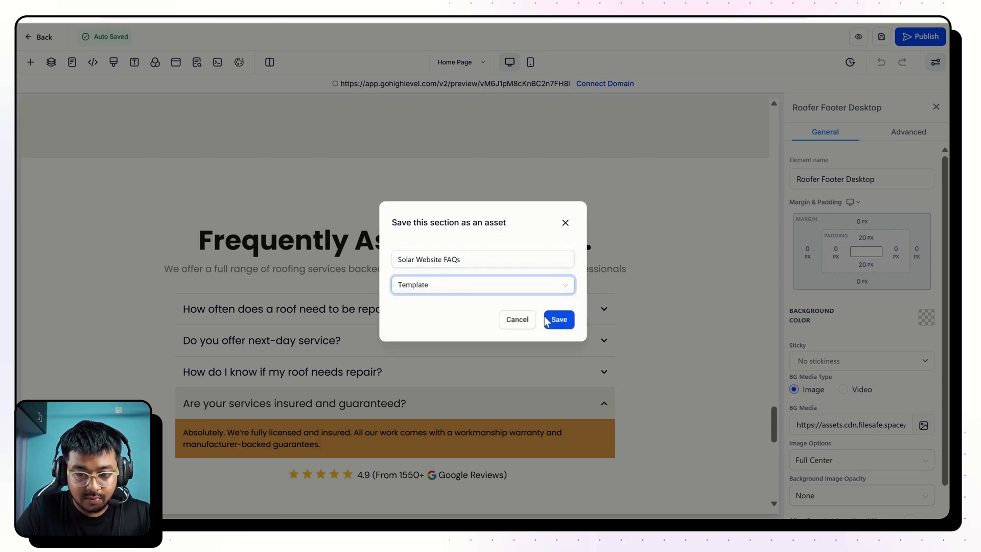
left_click(554, 323)
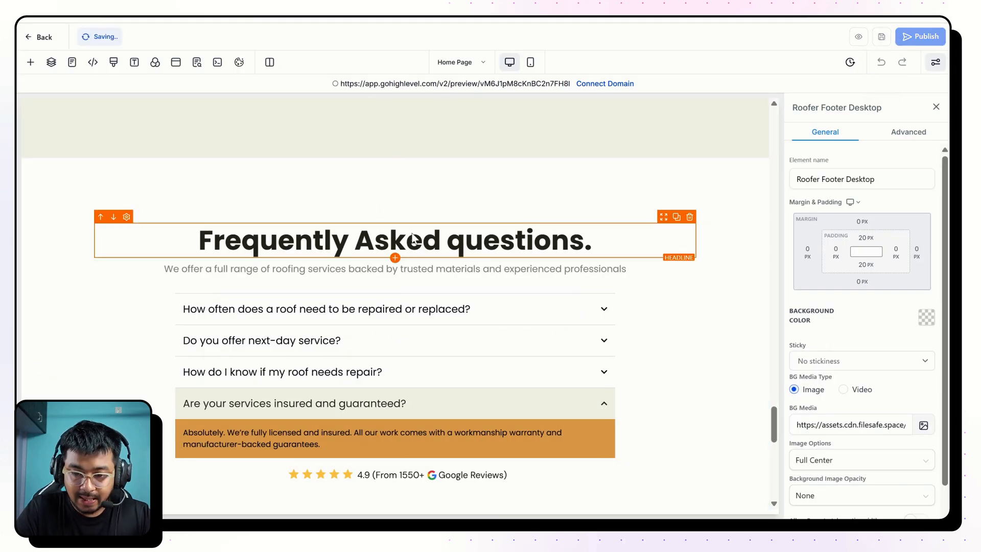
Check the rest of the Home Page down to the footer and return to editing the Solar Service Page.
scroll(413, 236, "down", 8)
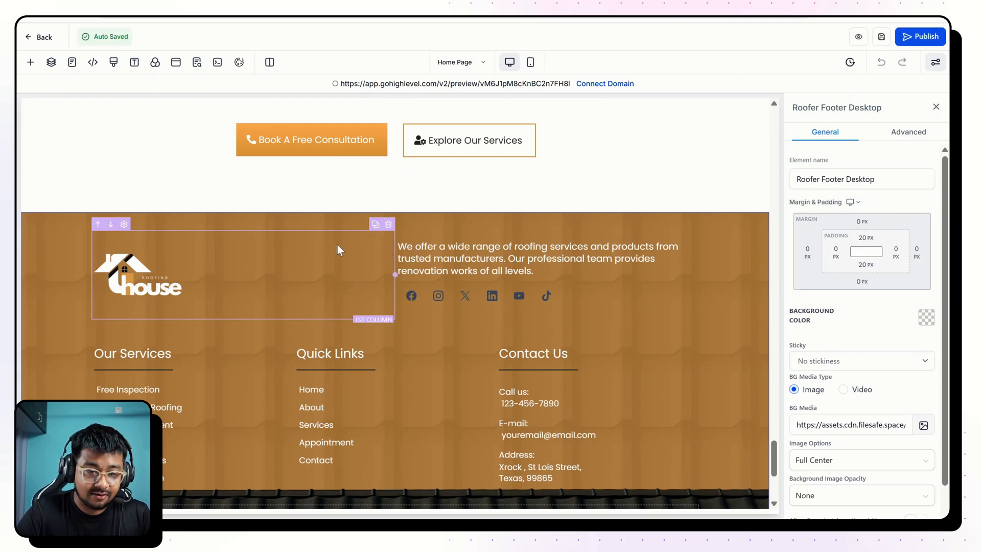
scroll(337, 250, "up", 2)
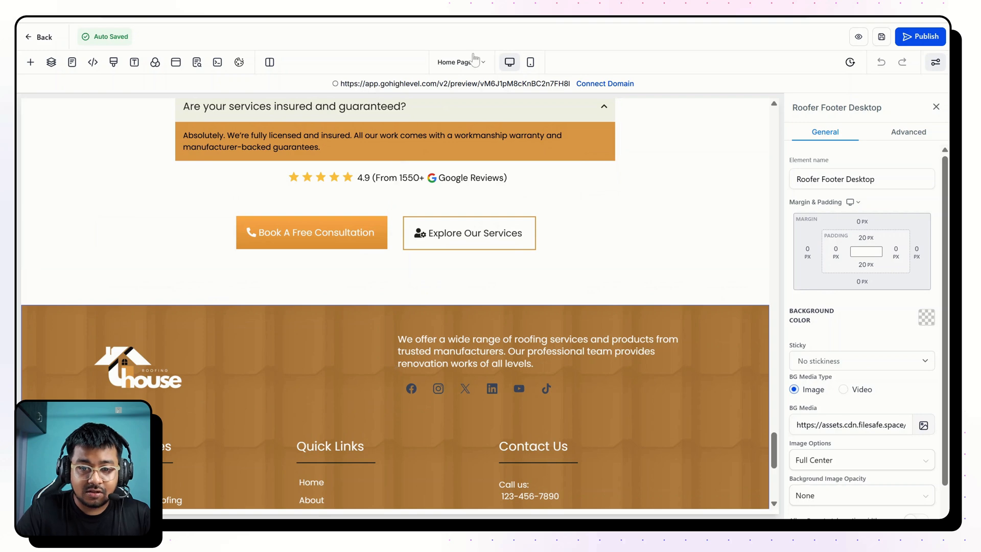
left_click(72, 62)
scroll(92, 215, "down", 2)
left_click(84, 258)
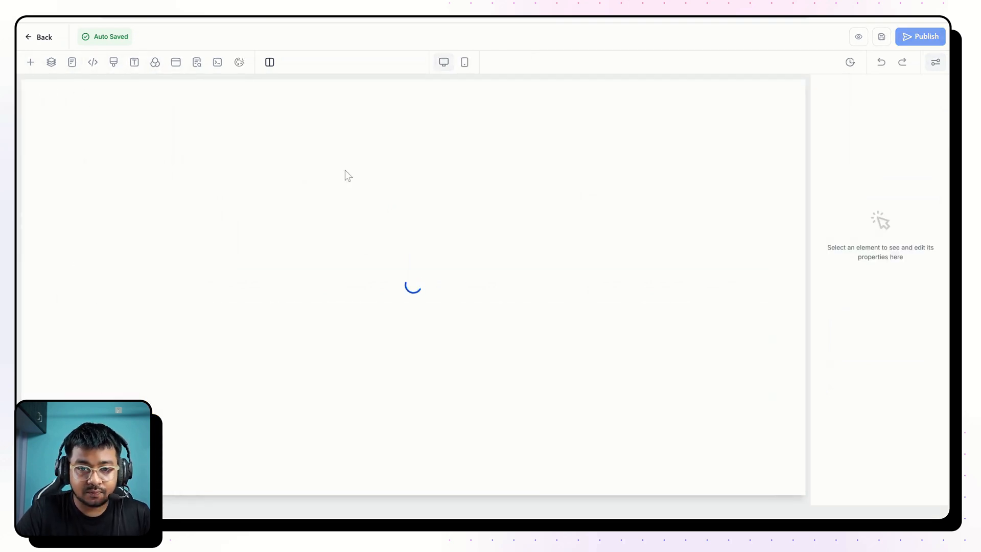
Examine the reference page's testimonial cards, solar FAQ questions and call-to-action buttons above the footer.
left_click(78, 17)
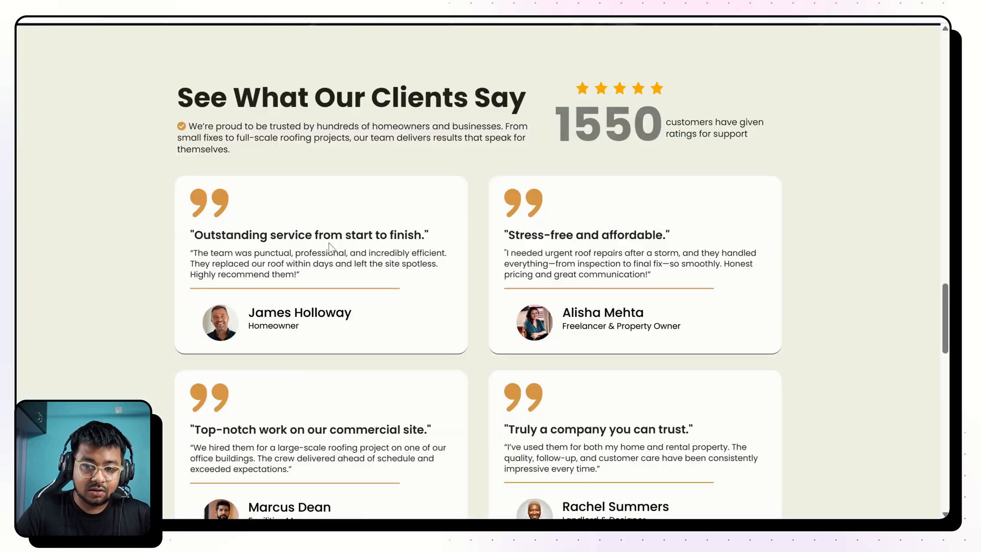
scroll(329, 244, "up", 1)
scroll(329, 243, "down", 5)
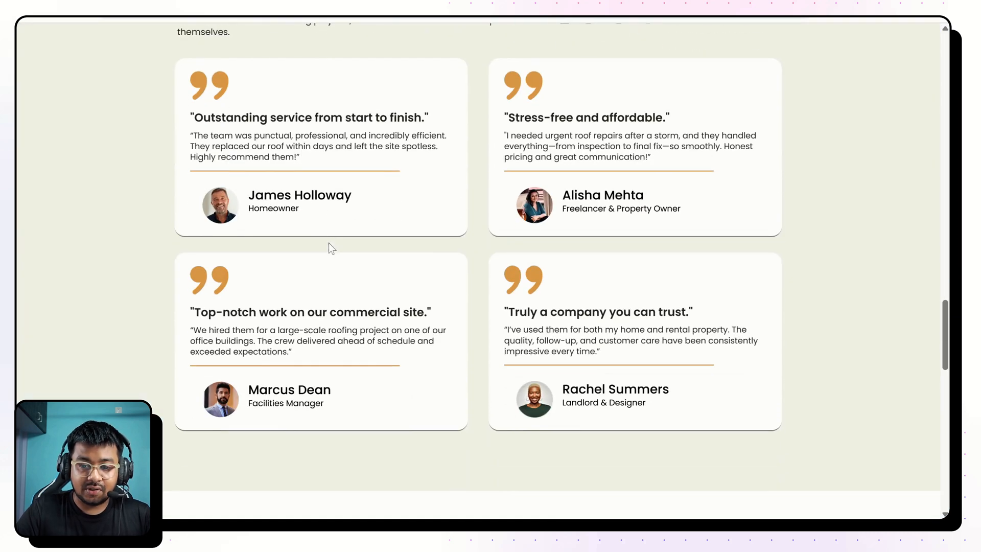
scroll(329, 244, "down", 7)
scroll(329, 244, "up", 3)
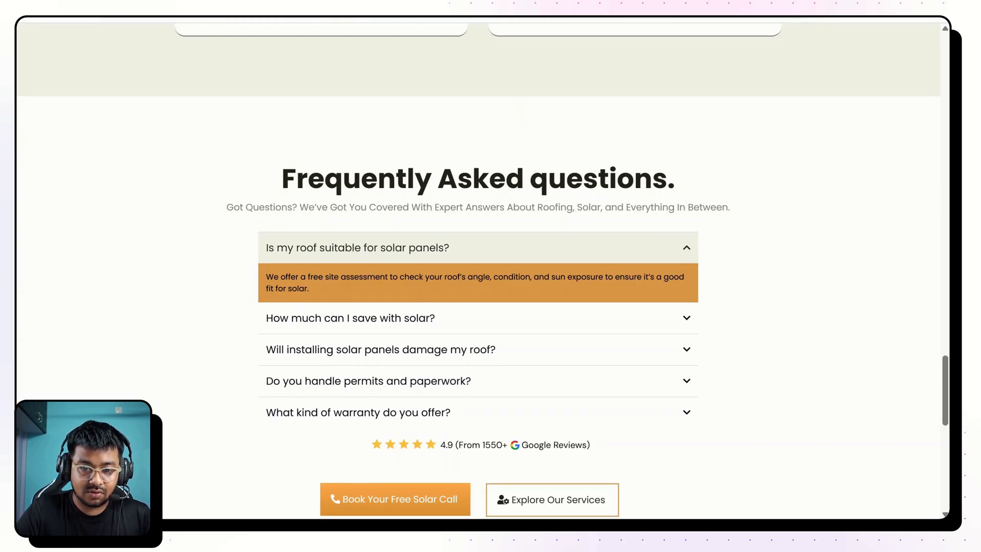
scroll(329, 243, "down", 2)
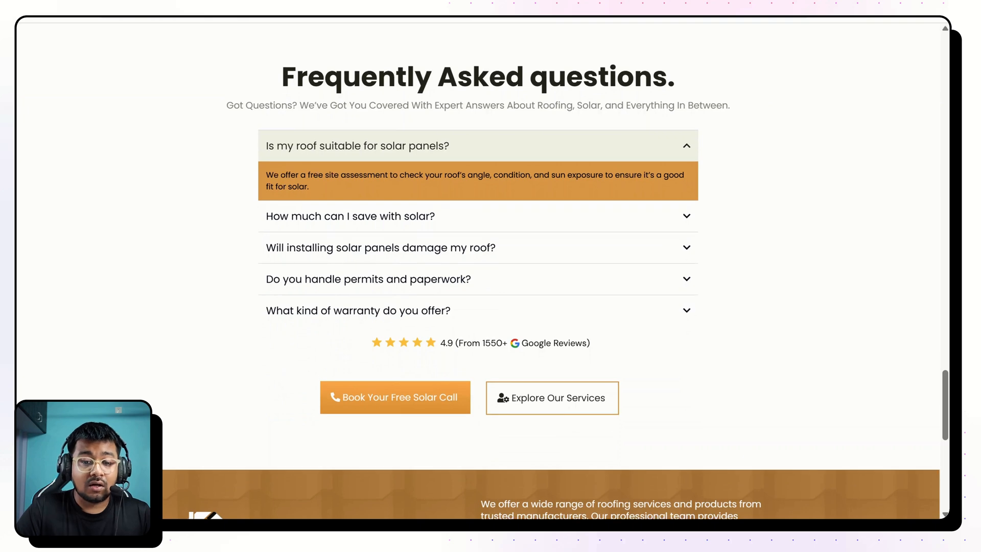
scroll(478, 271, "down", 2)
scroll(478, 270, "up", 1)
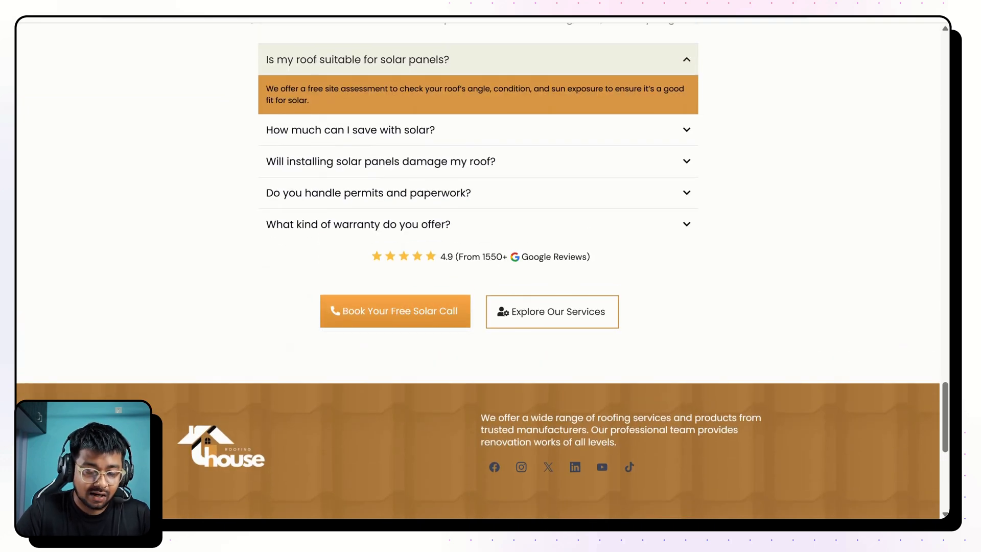
Check the reference page's FAQ section and return to the Solar Service Page editor at the area above the footer.
scroll(277, 147, "up", 2)
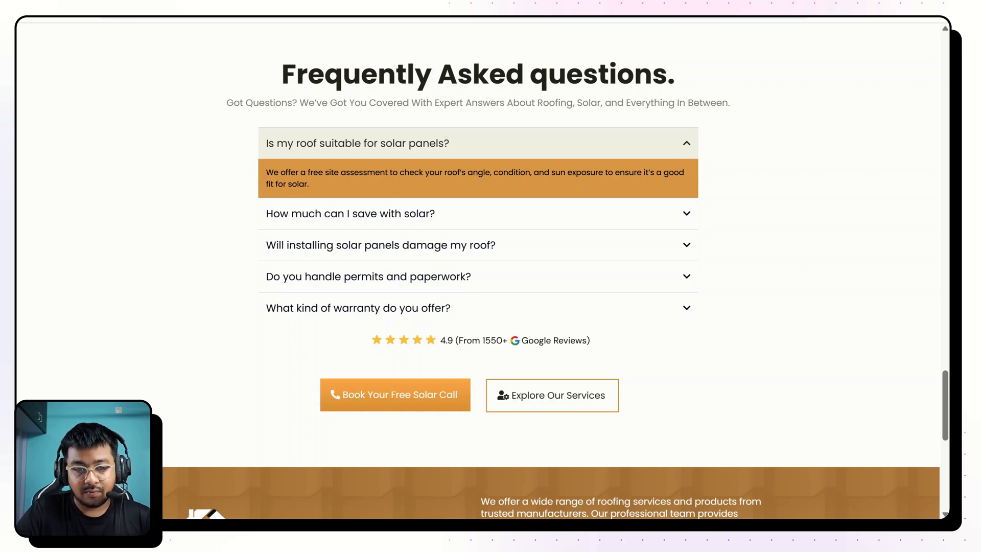
key("F5")
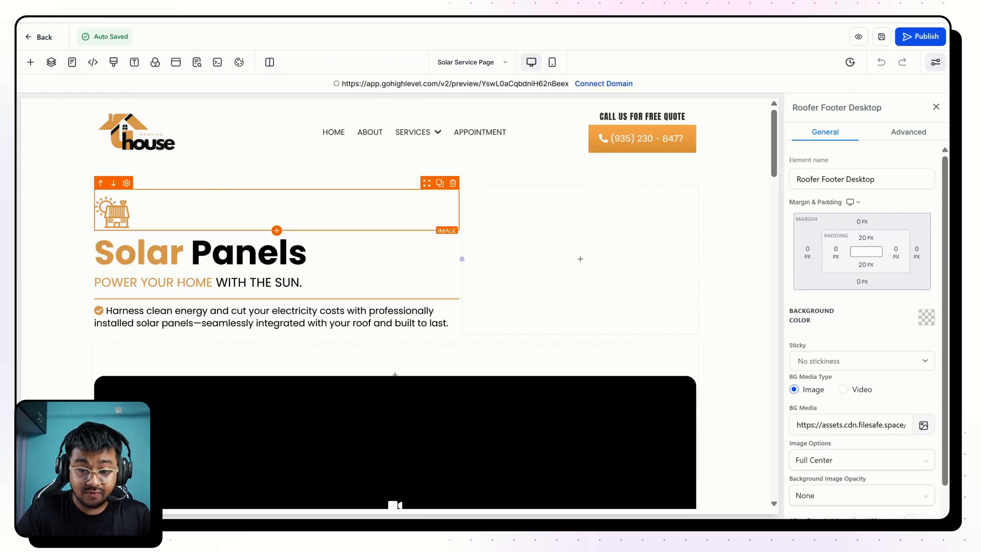
scroll(450, 387, "down", 20)
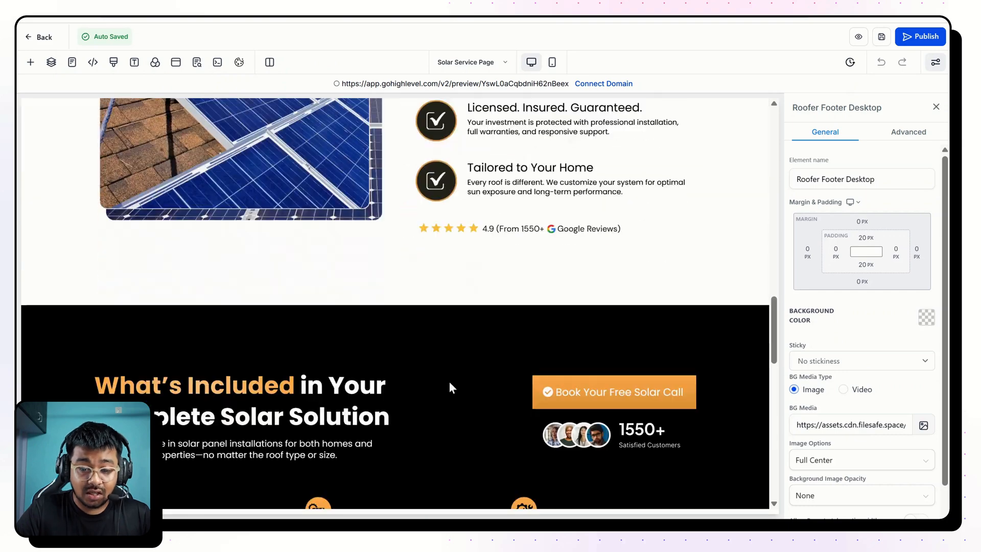
scroll(449, 382, "down", 10)
scroll(411, 268, "up", 3)
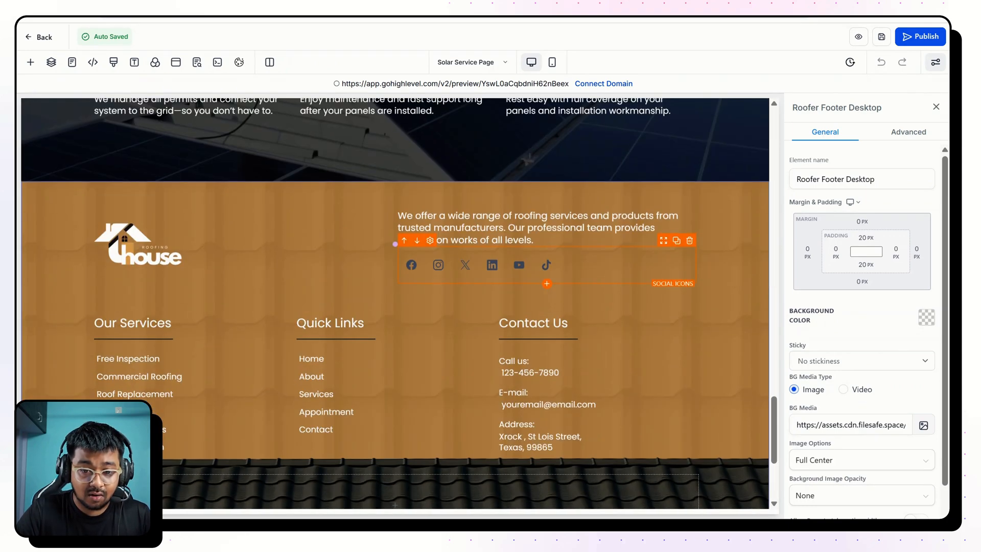
Search the section templates for "solar" and insert the Solar Website Testimonial template between the What's Included section and the footer.
left_click(390, 182)
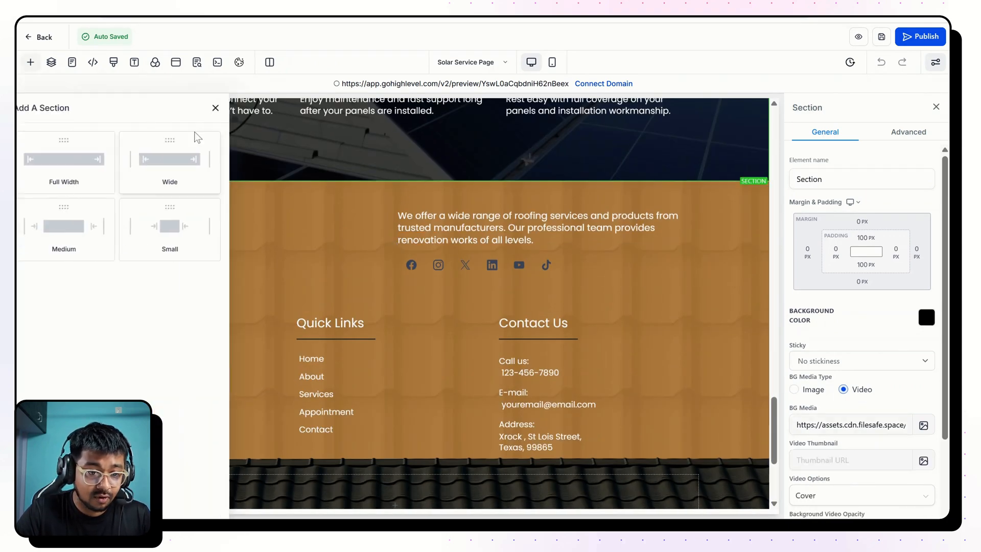
left_click(54, 191)
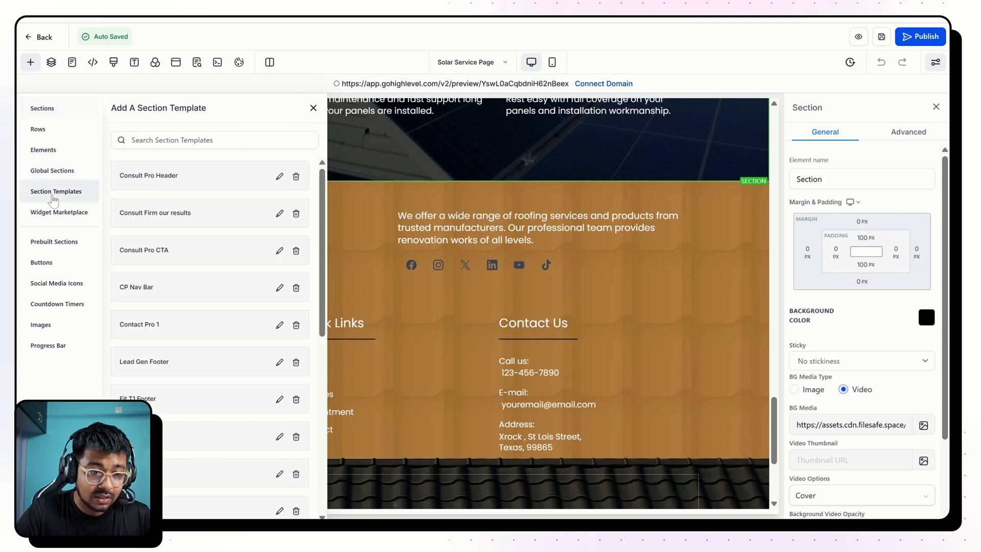
scroll(198, 281, "down", 5)
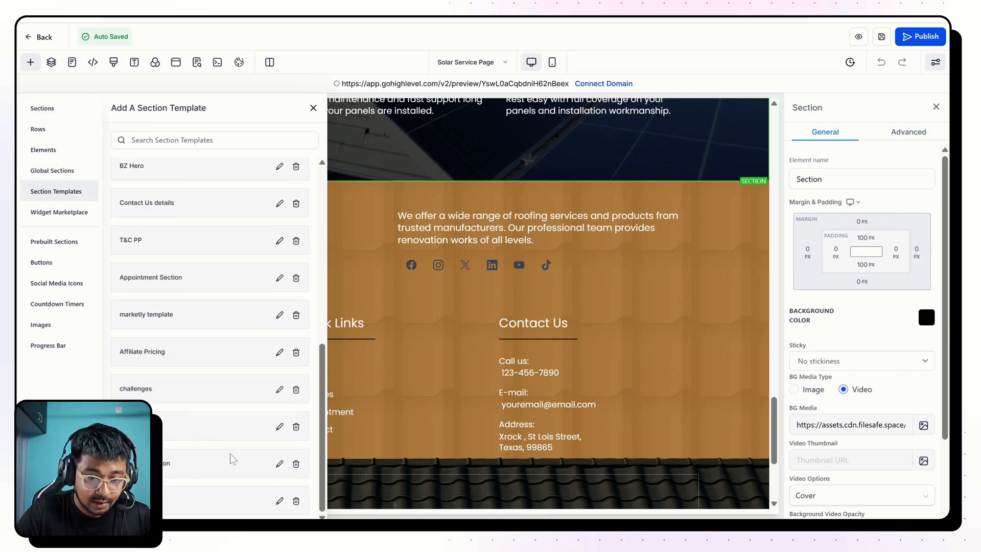
scroll(233, 459, "up", 7)
scroll(233, 455, "down", 7)
left_click(215, 140)
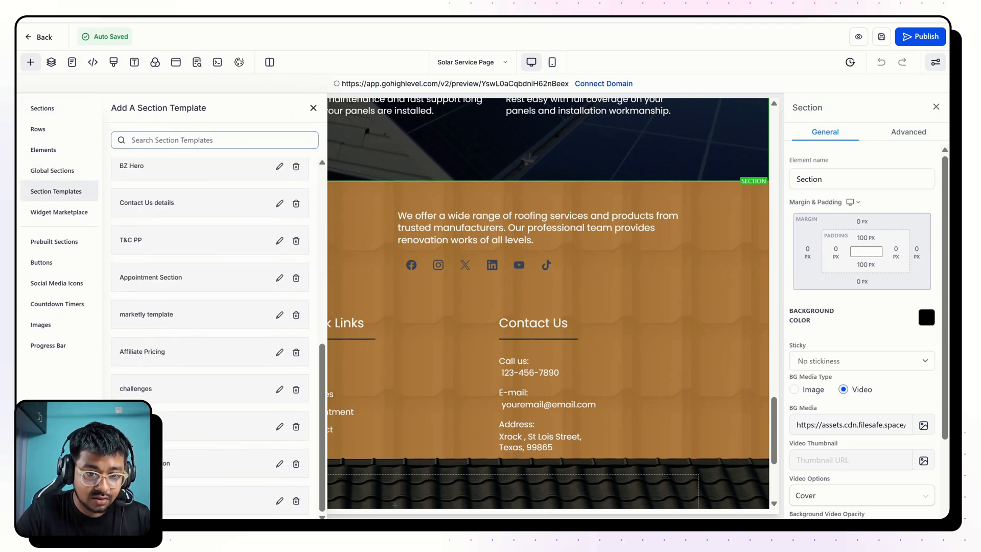
type("solar")
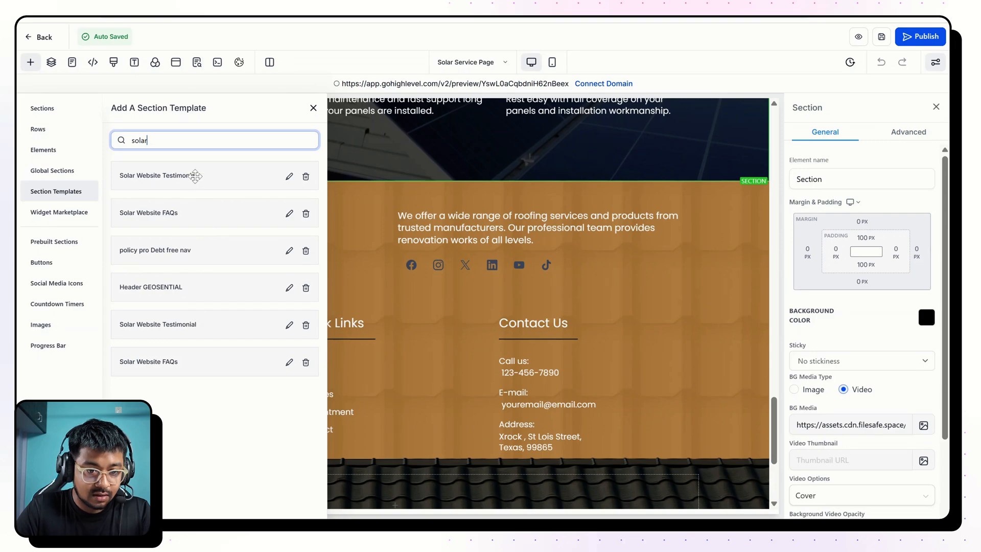
left_click_drag(177, 176, 465, 187)
Review the inserted testimonial section and insert the Solar Website FAQs template between it and the footer.
scroll(661, 292, "down", 8)
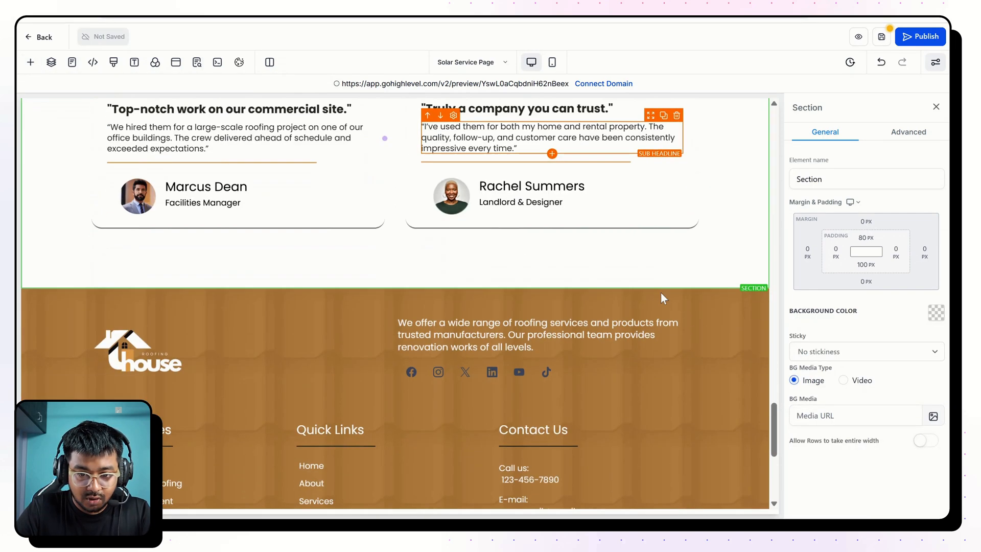
scroll(660, 293, "up", 5)
scroll(660, 292, "up", 5)
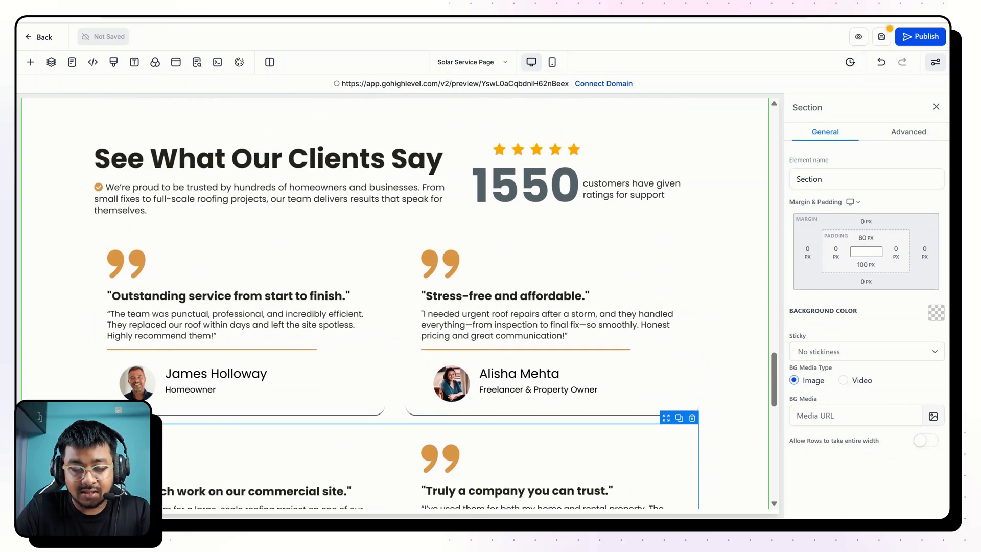
scroll(612, 212, "down", 10)
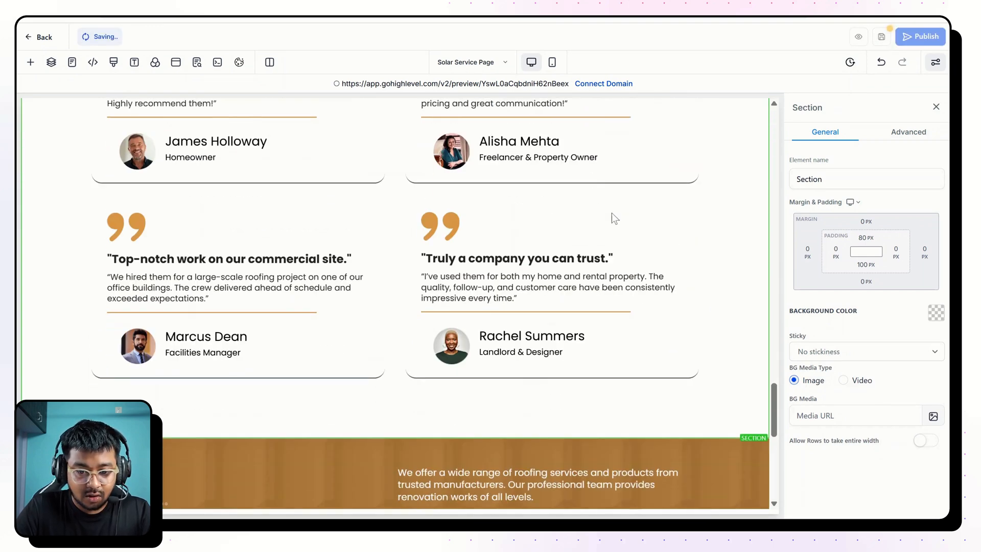
left_click(395, 290)
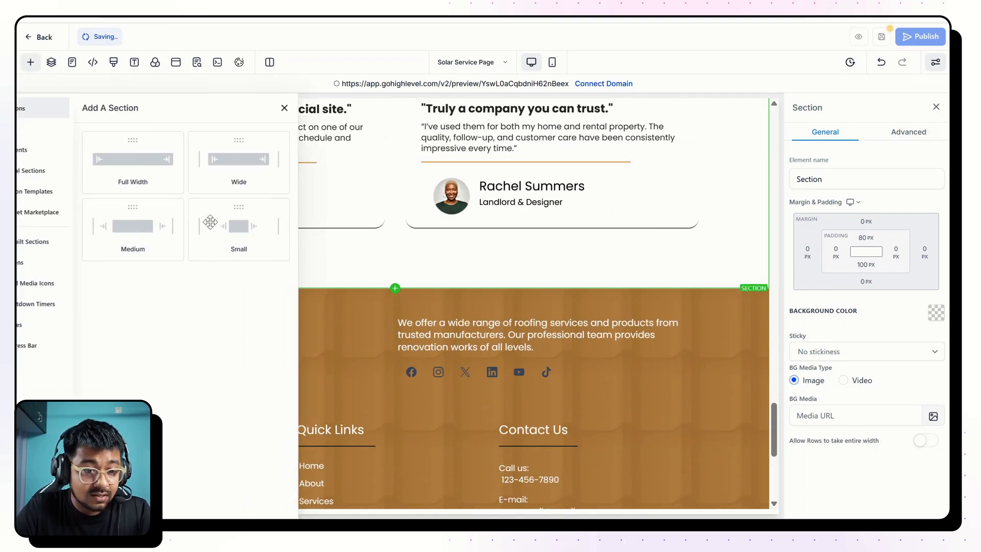
left_click(56, 192)
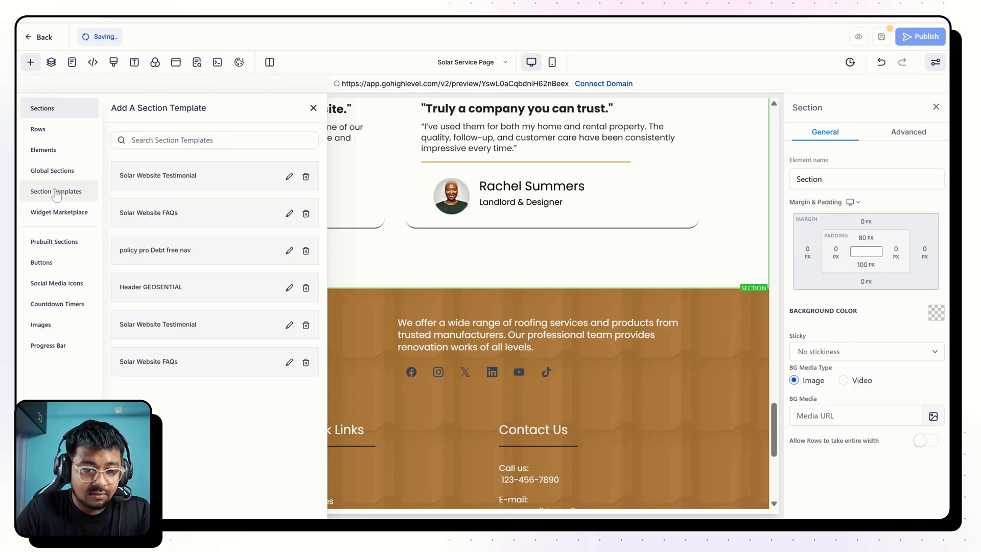
left_click_drag(208, 210, 438, 274)
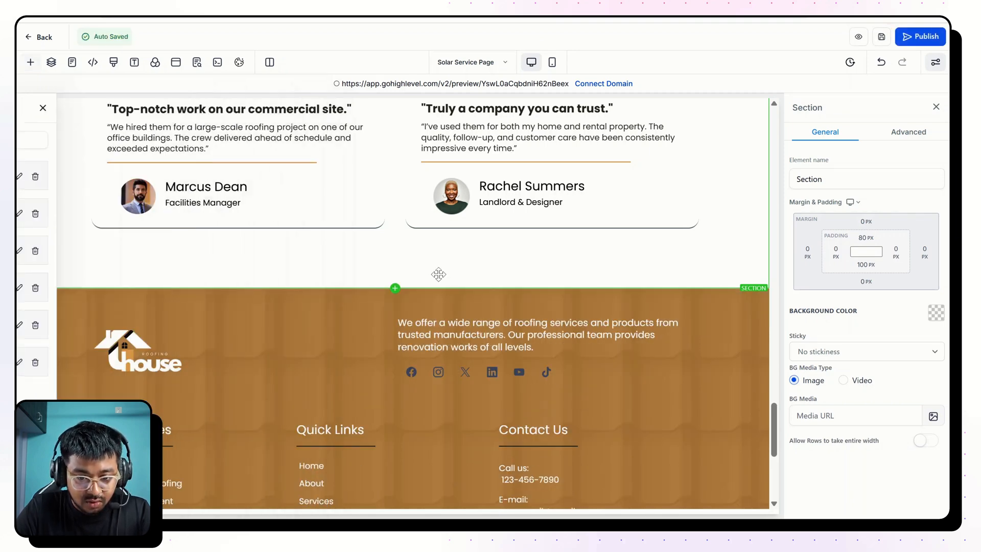
scroll(438, 275, "down", 4)
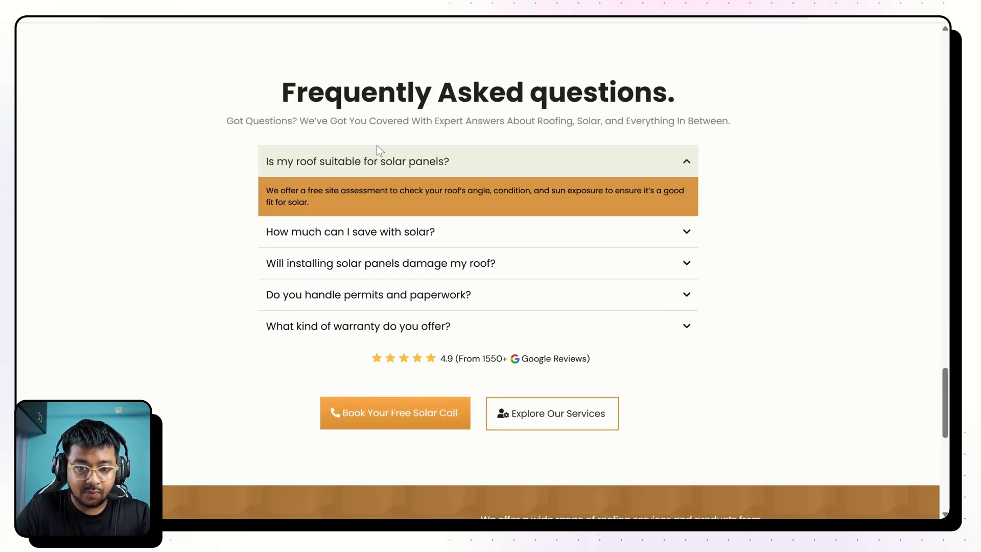
Set the "See What Our Clients Say" section's background to the light beige custom color.
scroll(377, 147, "up", 10)
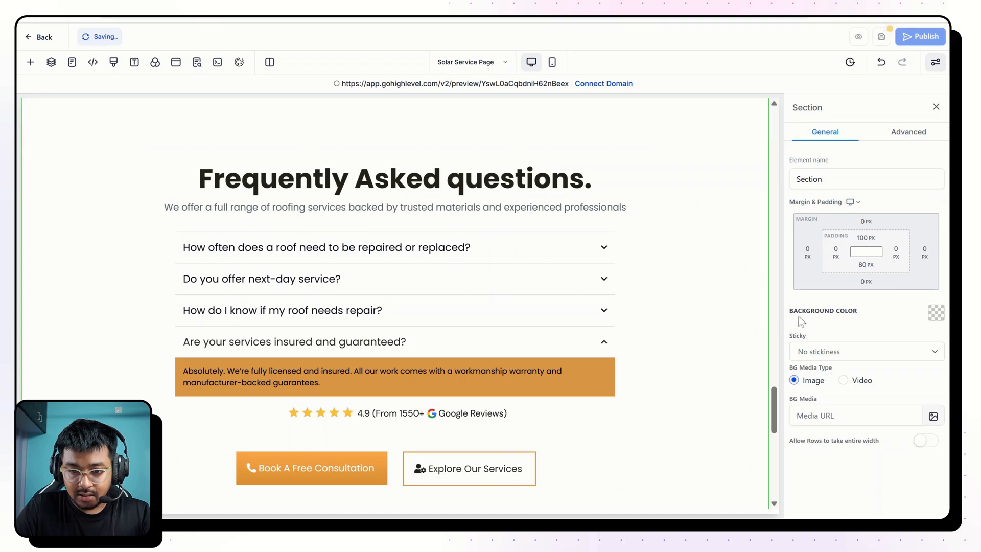
scroll(710, 290, "up", 7)
left_click(711, 289)
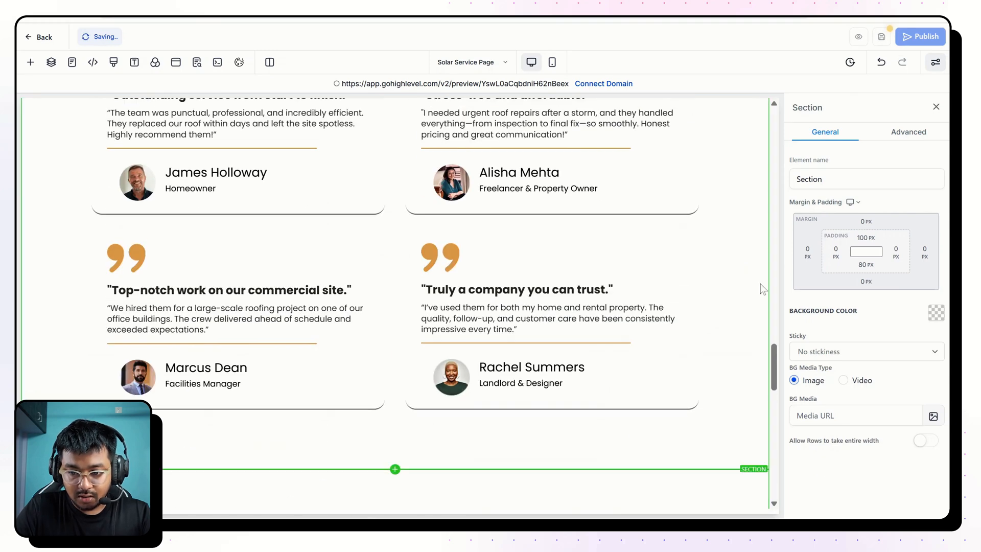
left_click(935, 313)
left_click(793, 213)
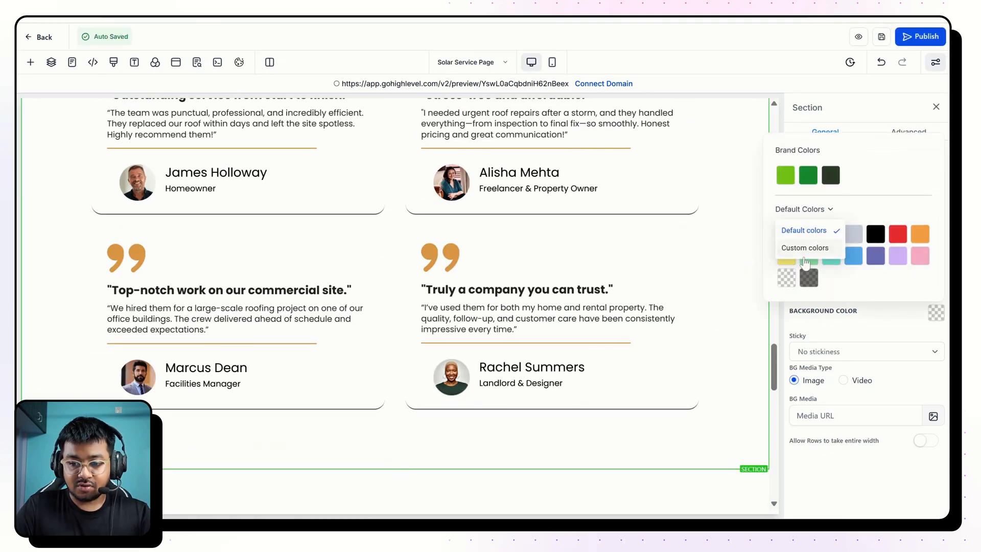
left_click(805, 250)
left_click(831, 277)
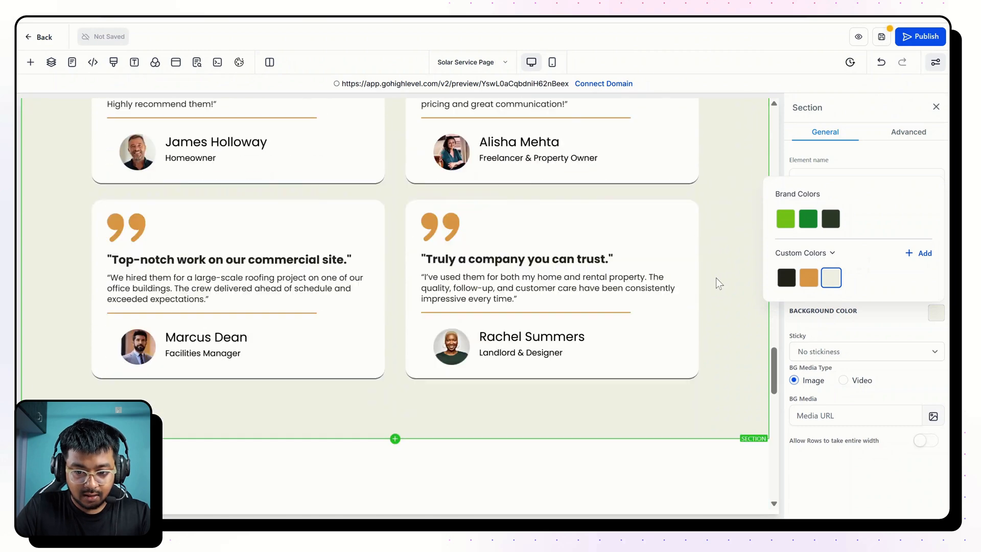
Set the FAQ element's open title background color to the light beige custom color, My Custom Color 18.
scroll(715, 278, "down", 10)
left_click(561, 227)
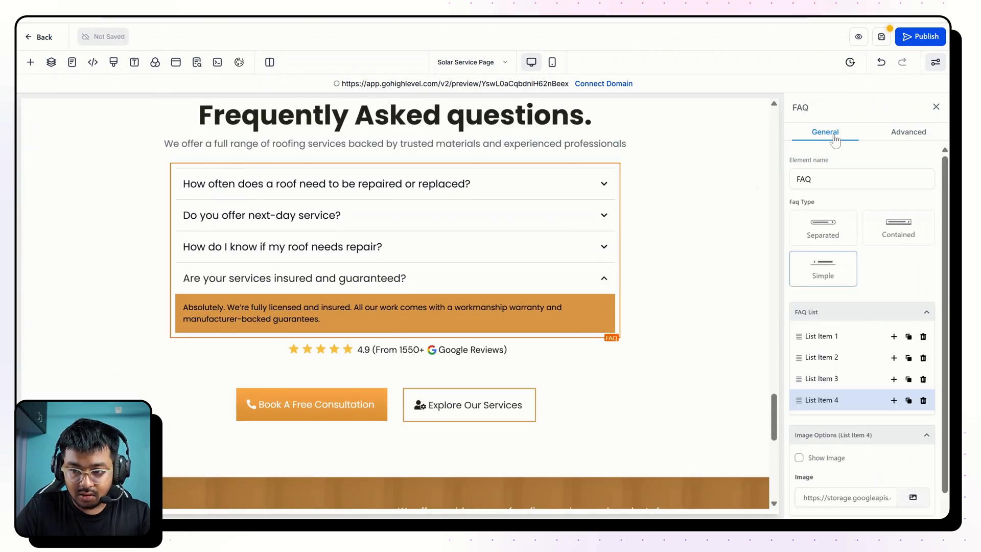
left_click(908, 132)
scroll(840, 327, "down", 3)
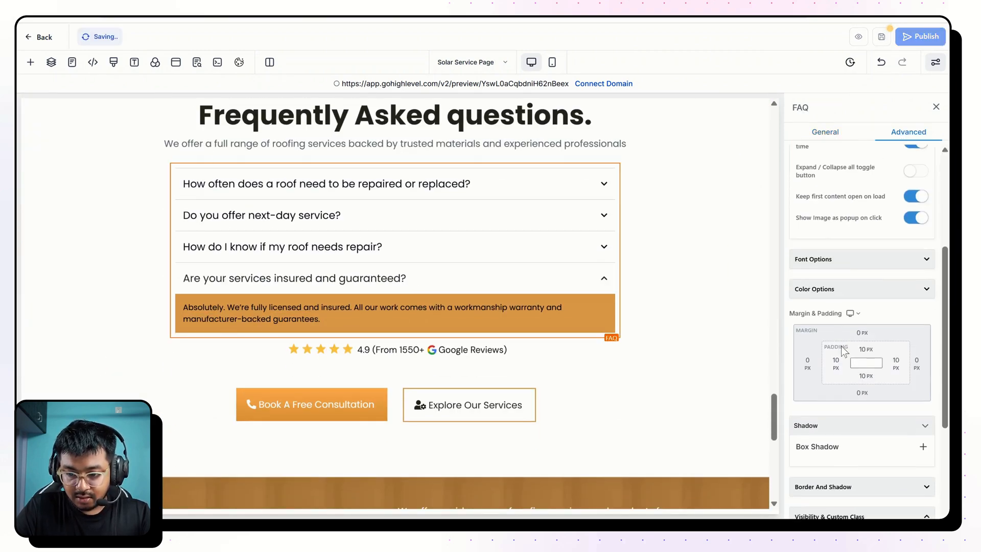
left_click(828, 291)
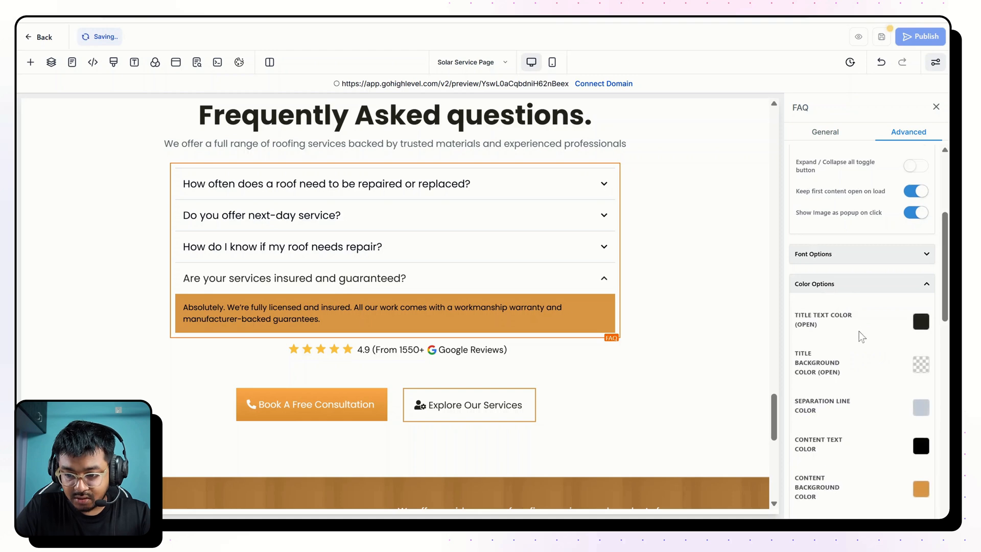
scroll(869, 307, "down", 2)
left_click(920, 274)
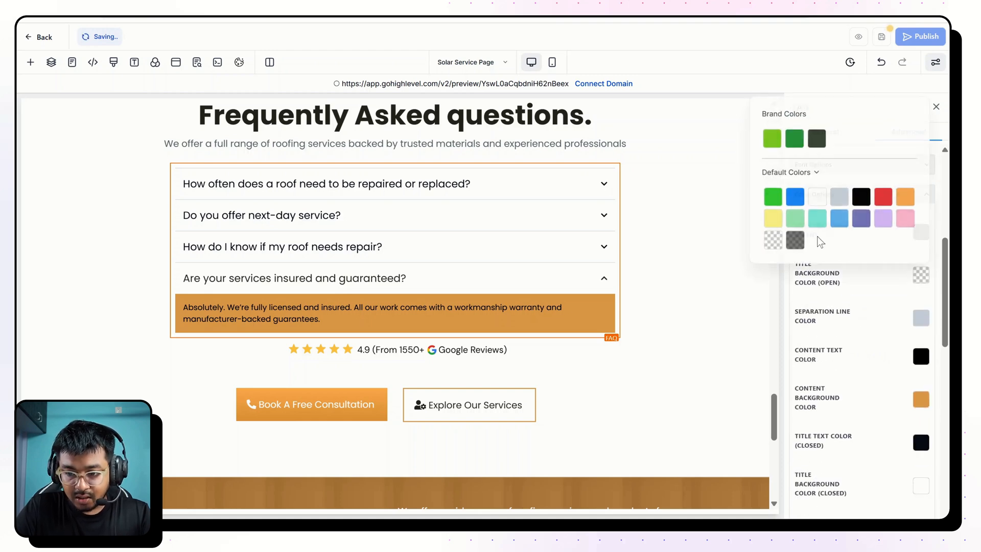
left_click(775, 172)
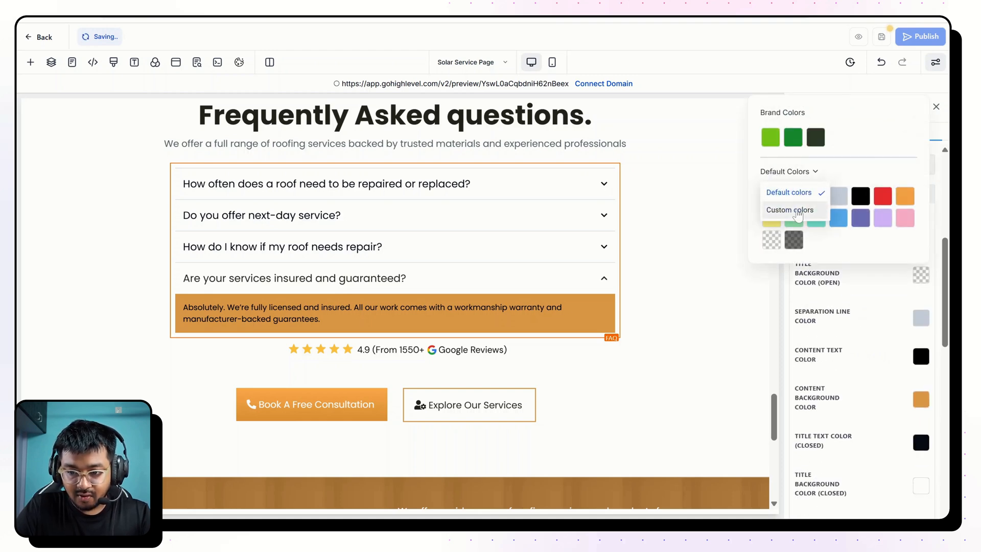
left_click(781, 208)
left_click(822, 249)
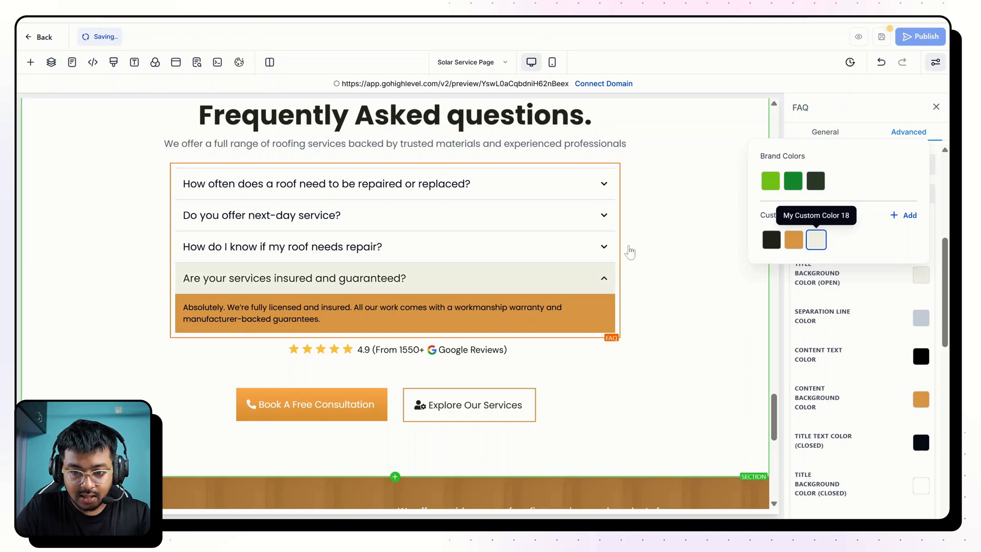
left_click(664, 269)
Compare the FAQ section's buttons with the reference page and test where its Book Your Free Solar Call button leads.
scroll(664, 269, "down", 1)
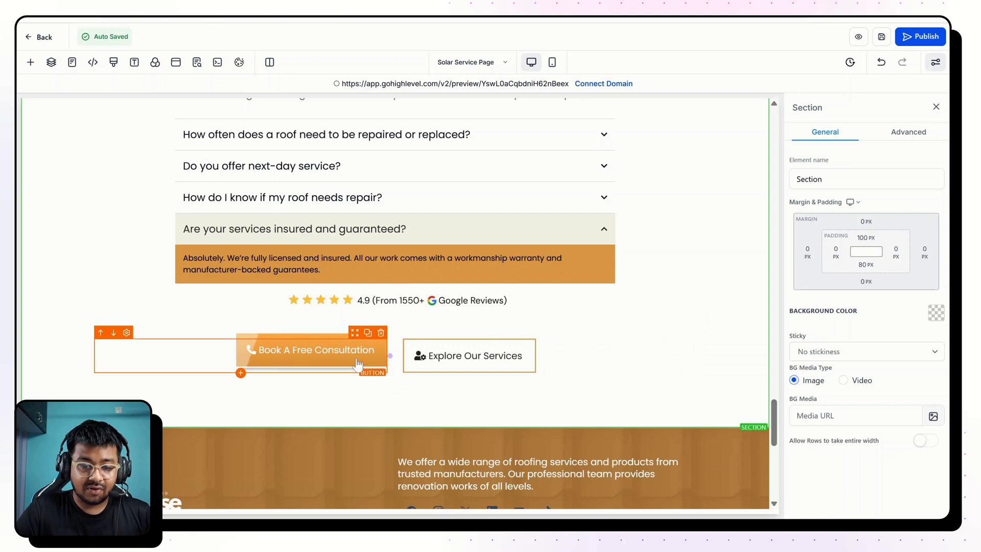
scroll(345, 358, "up", 15)
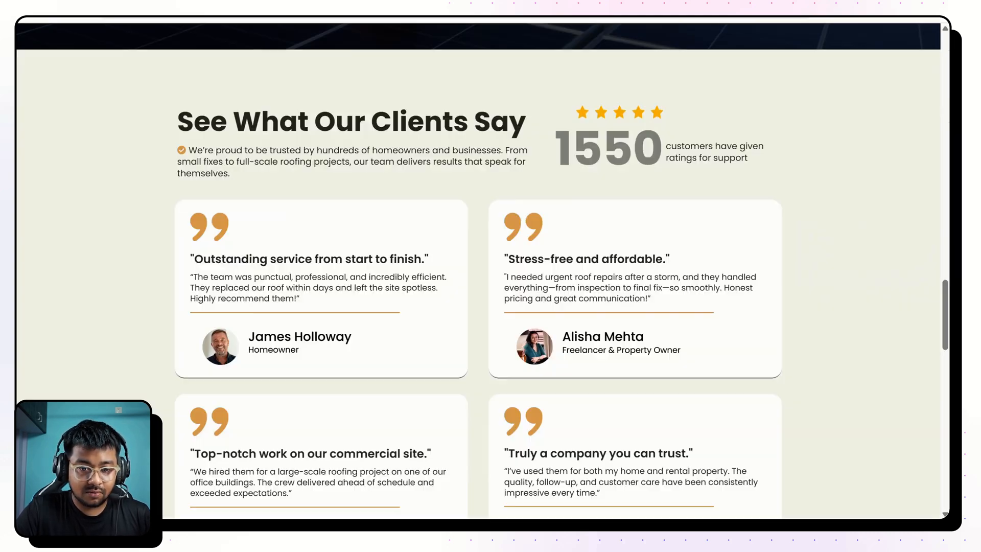
scroll(360, 230, "down", 10)
scroll(360, 233, "down", 1)
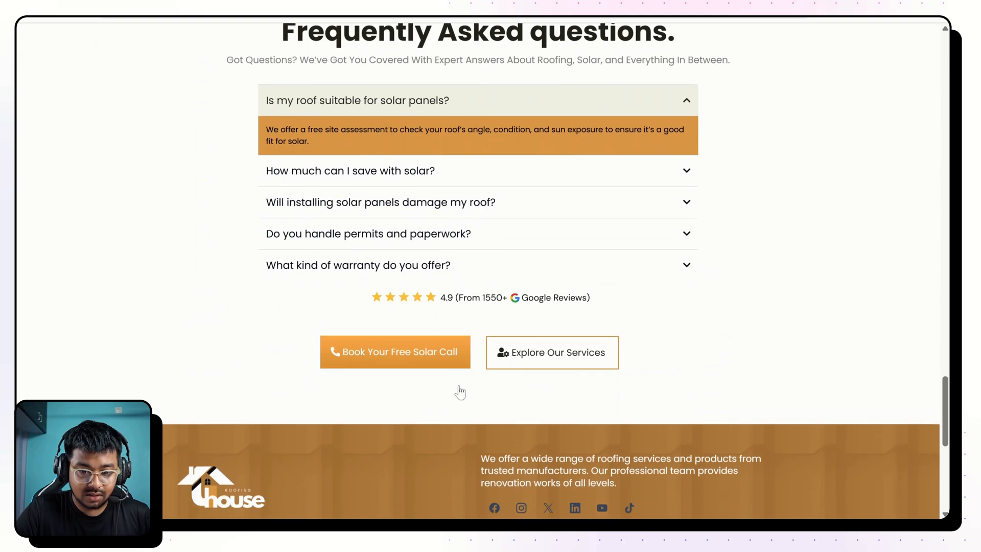
left_click(407, 356)
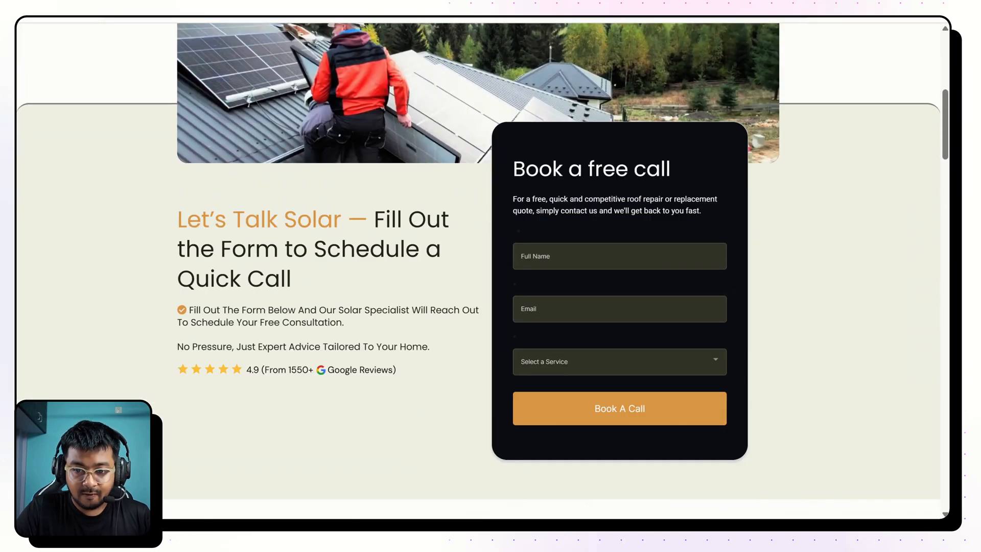
scroll(525, 390, "down", 20)
scroll(525, 390, "up", 5)
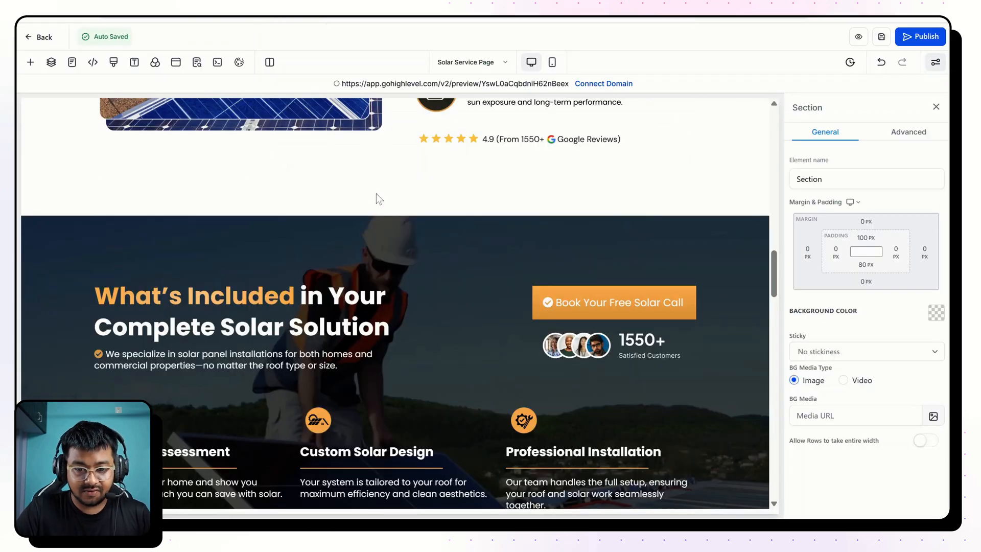
scroll(381, 196, "down", 17)
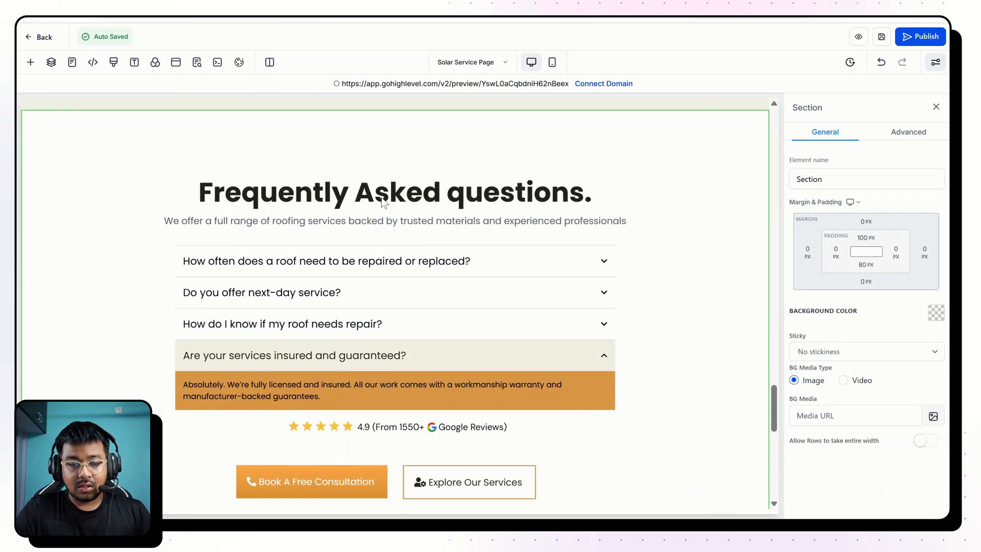
Reuse the What's Included button's text, "Book Your Free Solar Call", for the FAQ section's Book A Free Consultation button and save the page.
scroll(568, 164, "up", 11)
scroll(568, 164, "up", 4)
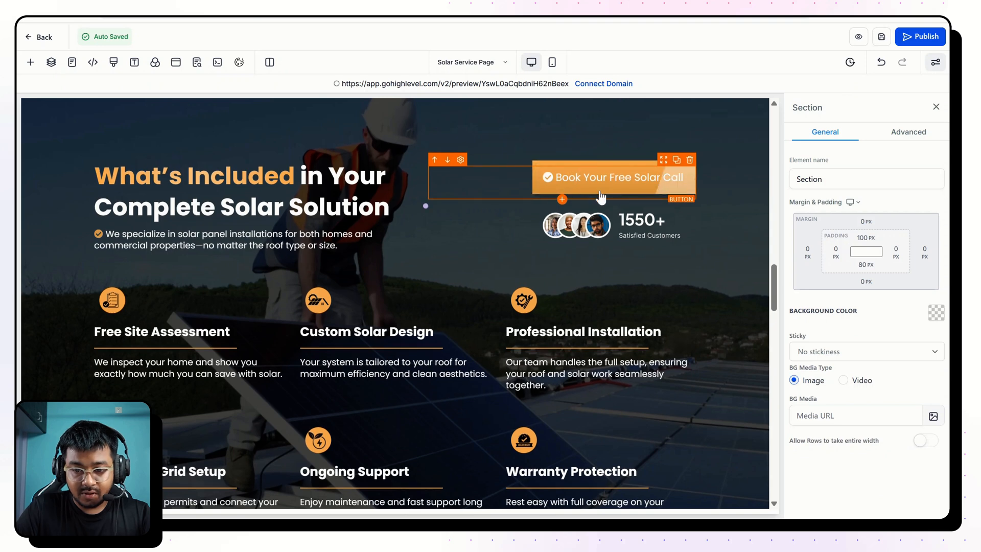
left_click(572, 176)
scroll(897, 427, "down", 8)
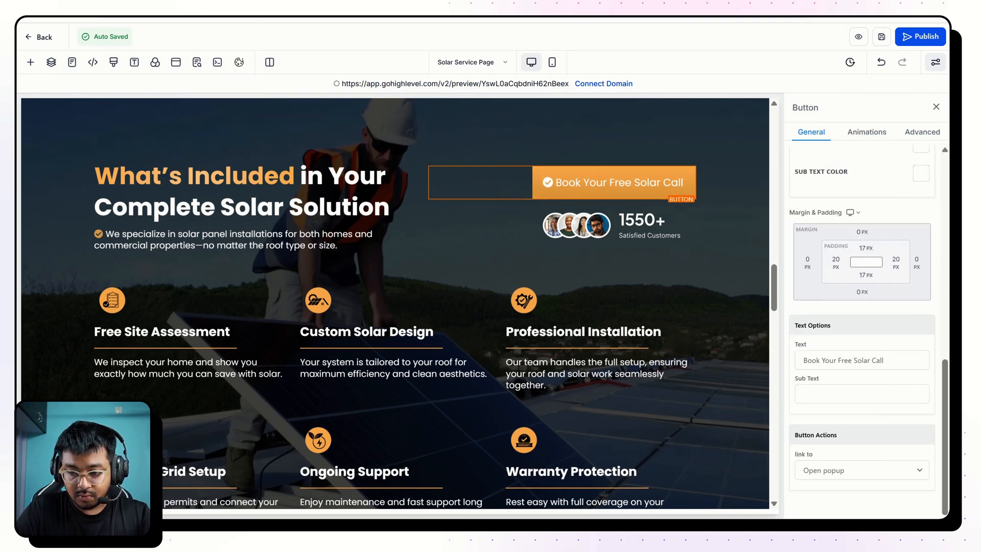
triple_click(854, 360)
key("ctrl+c")
scroll(670, 354, "down", 15)
left_click(356, 278)
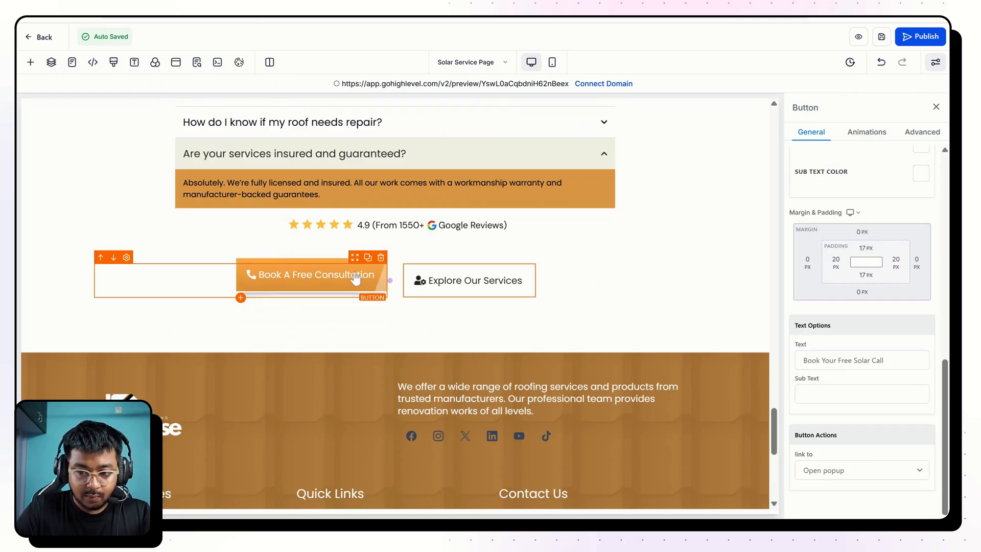
triple_click(854, 360)
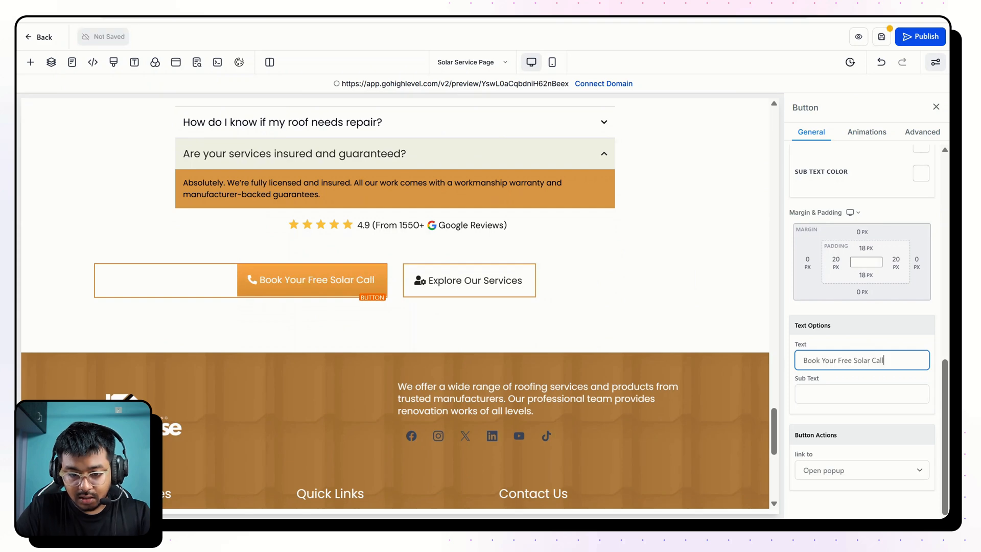
key("ctrl+v")
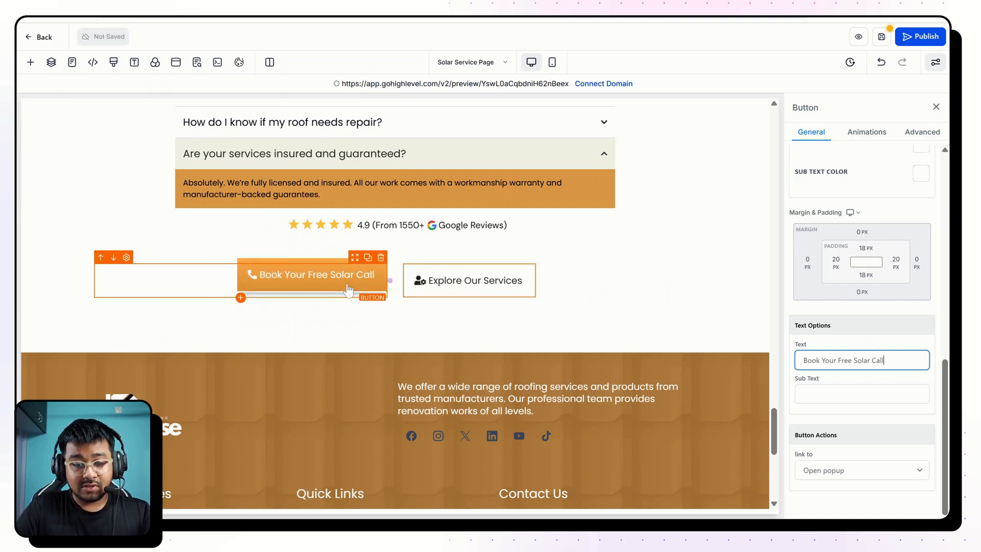
key("ctrl+s")
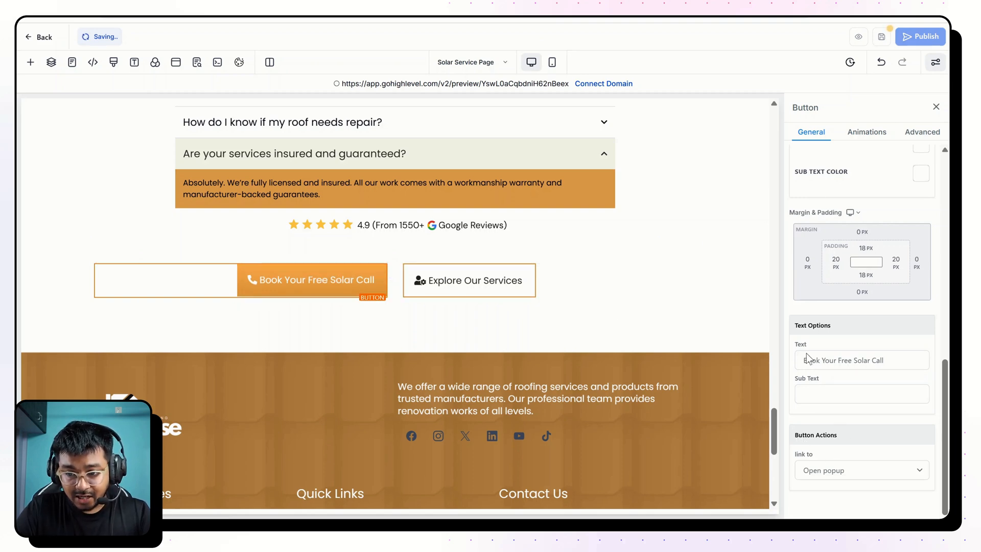
Set the FAQ section's Book Your Free Solar Call button to Scroll to Element, targeting the "Book a free call" Form.
left_click(865, 471)
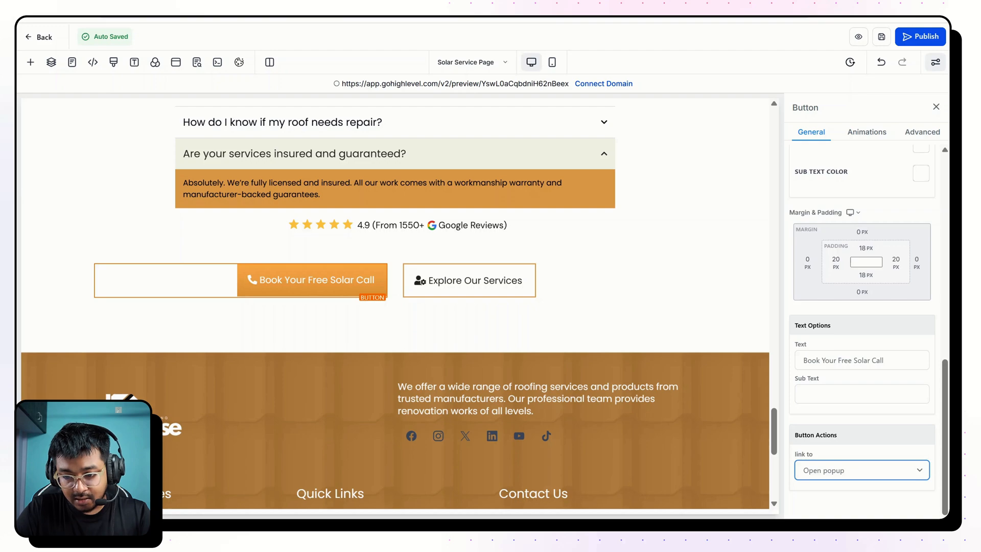
left_click(856, 498)
scroll(849, 516, "down", 1)
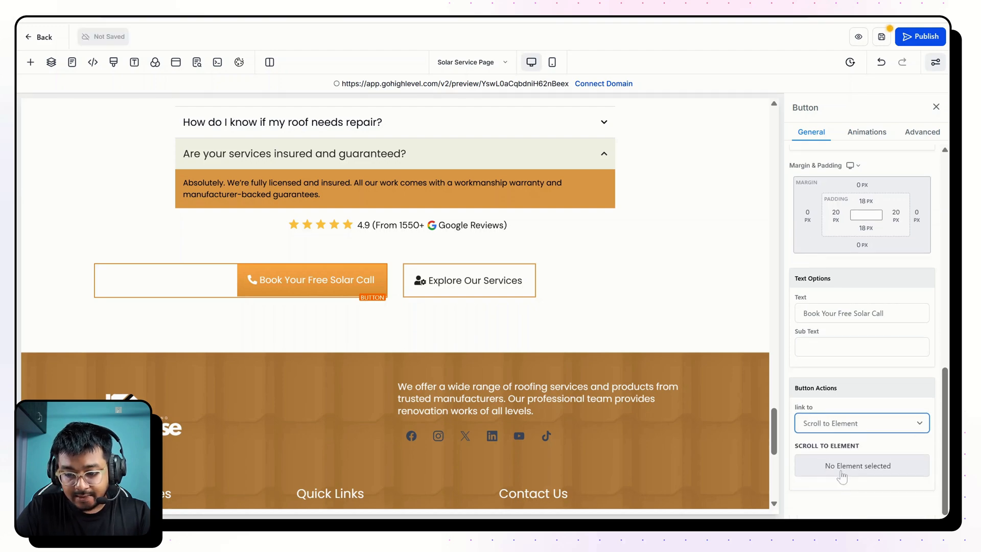
left_click(842, 476)
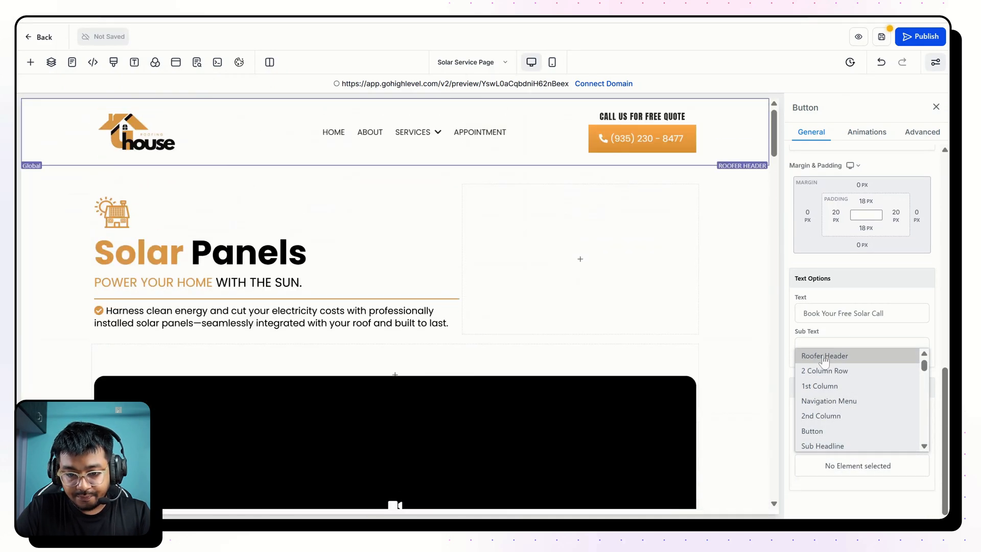
scroll(828, 429, "down", 2)
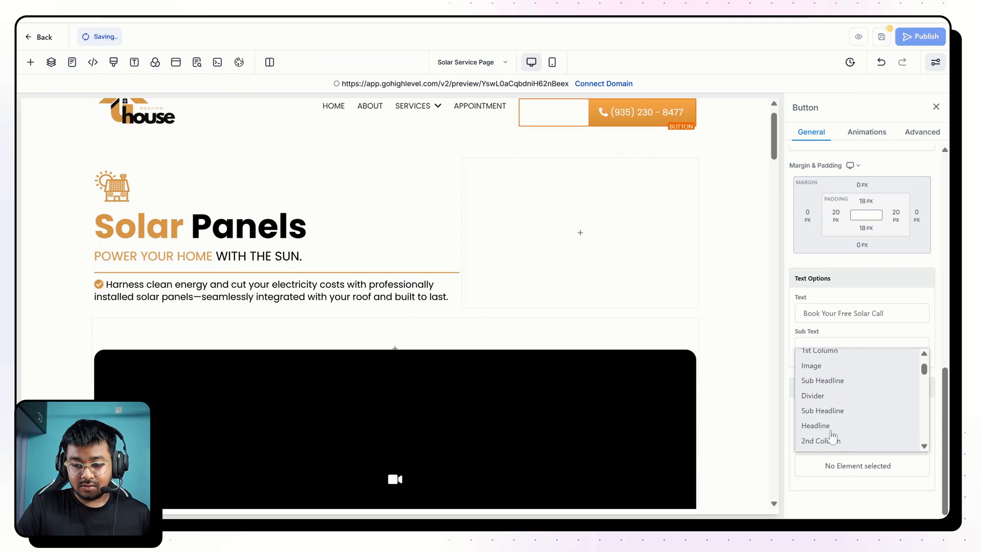
scroll(825, 429, "down", 2)
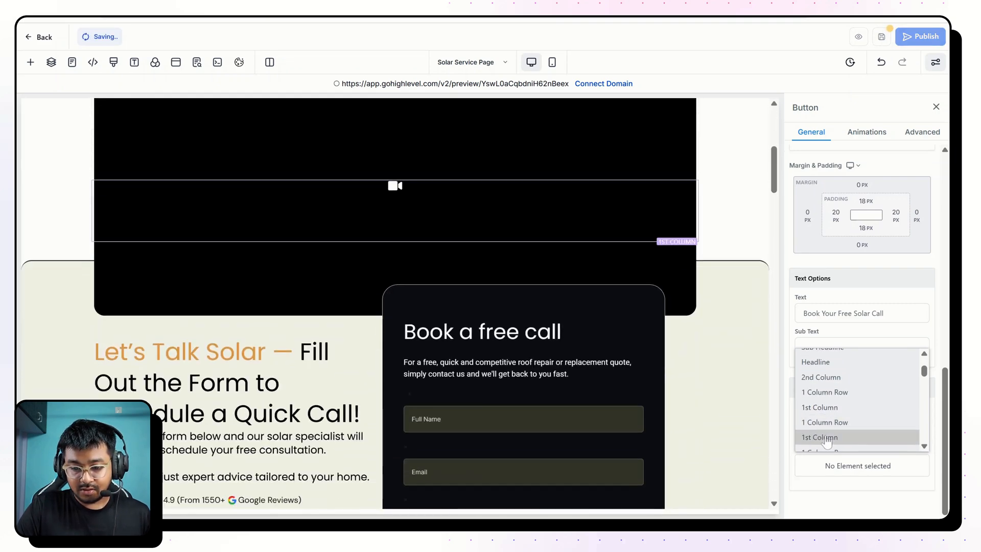
scroll(826, 439, "down", 3)
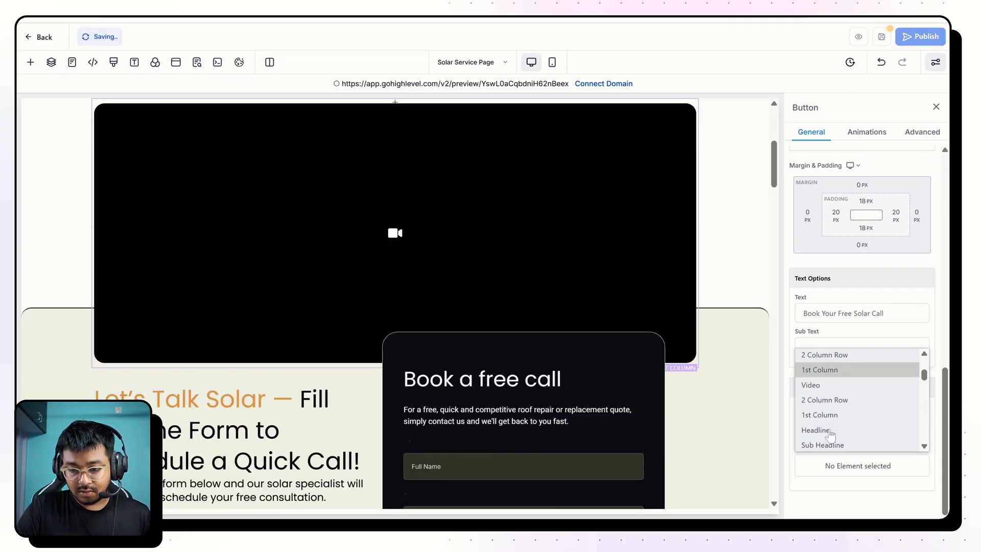
scroll(823, 437, "down", 3)
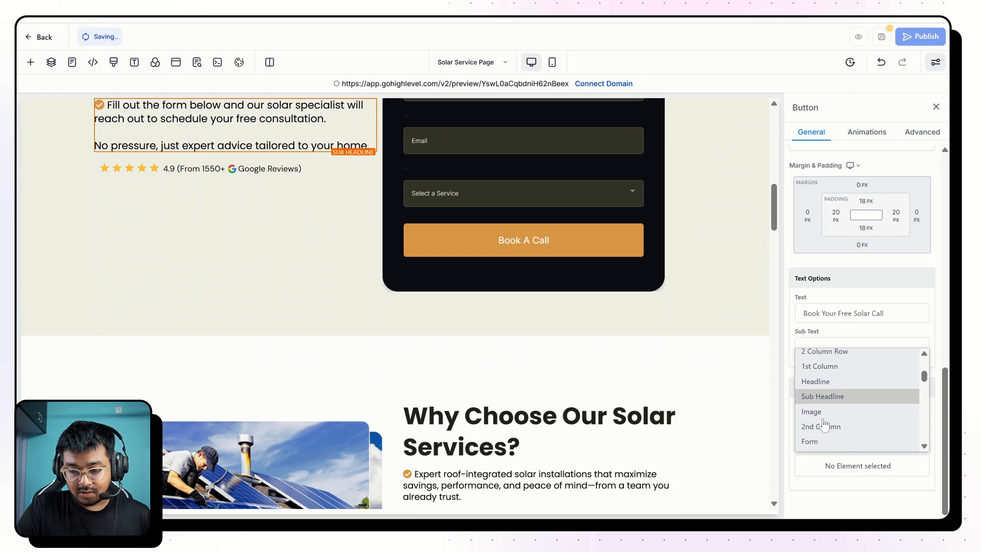
left_click(821, 443)
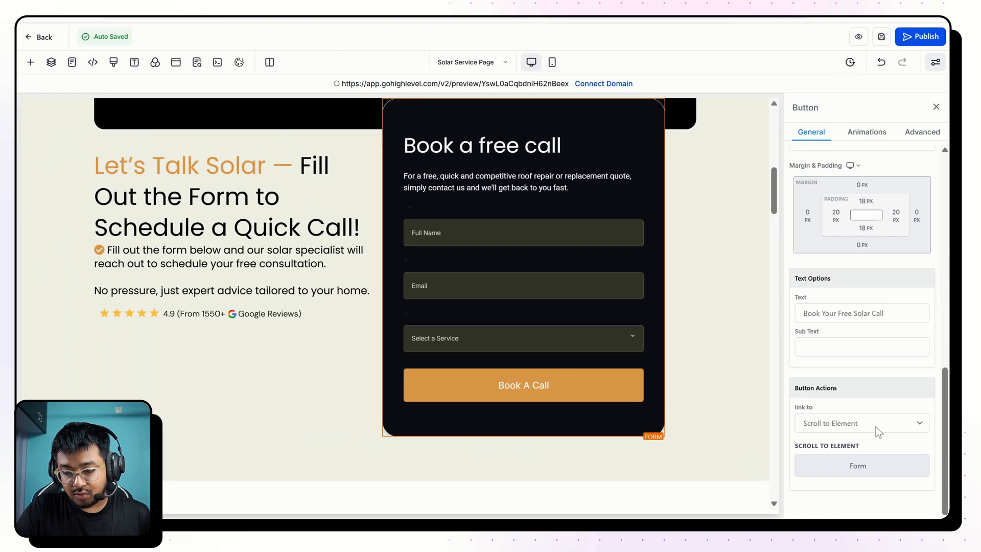
Preview the page and test where the FAQ section's Book Your Free Solar Call button scrolls.
left_click(393, 84)
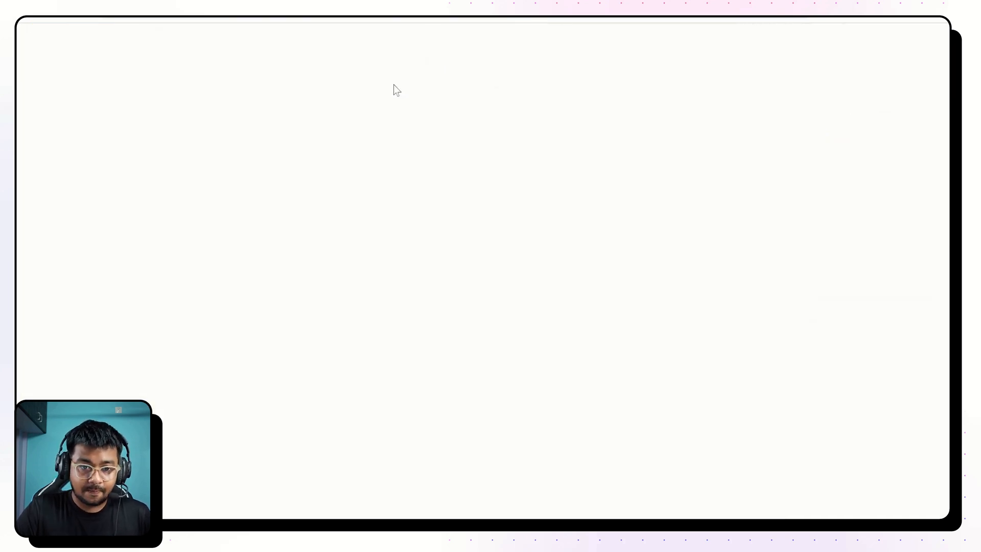
scroll(428, 245, "down", 15)
scroll(430, 245, "up", 3)
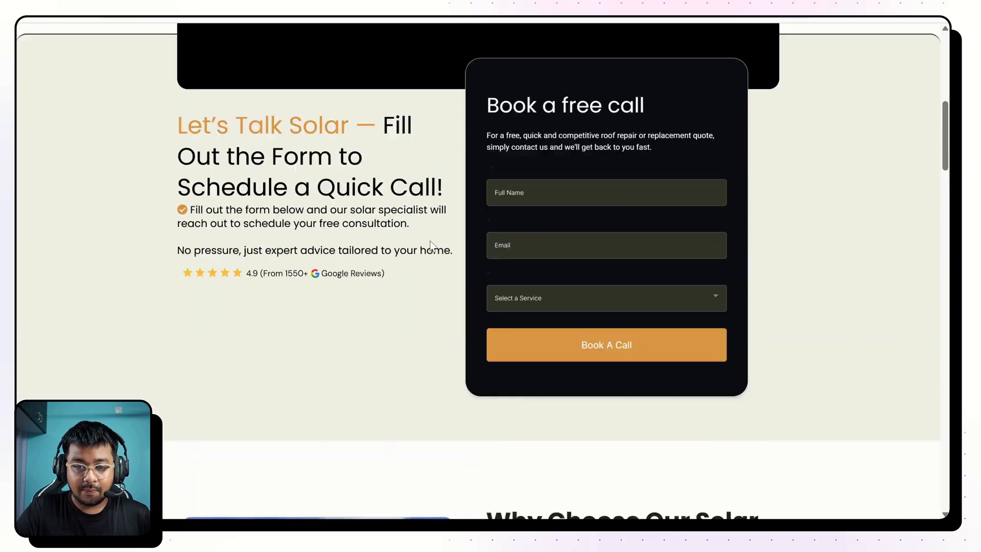
scroll(430, 241, "up", 6)
scroll(431, 241, "down", 20)
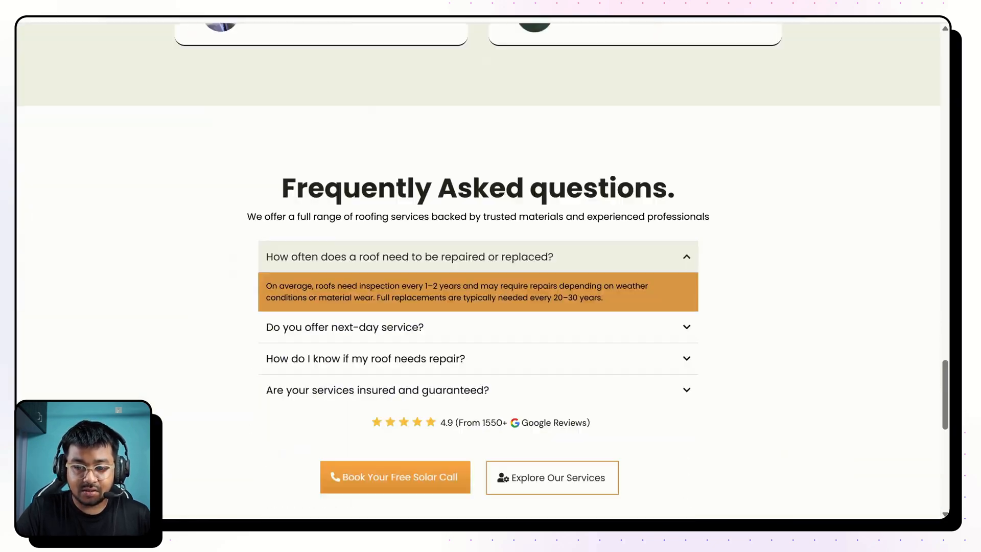
scroll(452, 257, "down", 10)
scroll(451, 257, "up", 9)
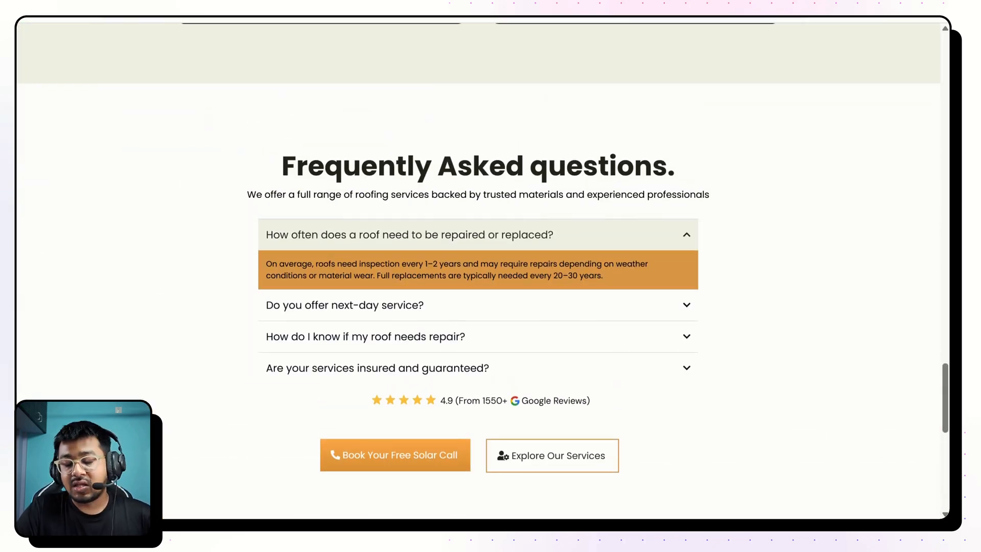
scroll(478, 275, "down", 1)
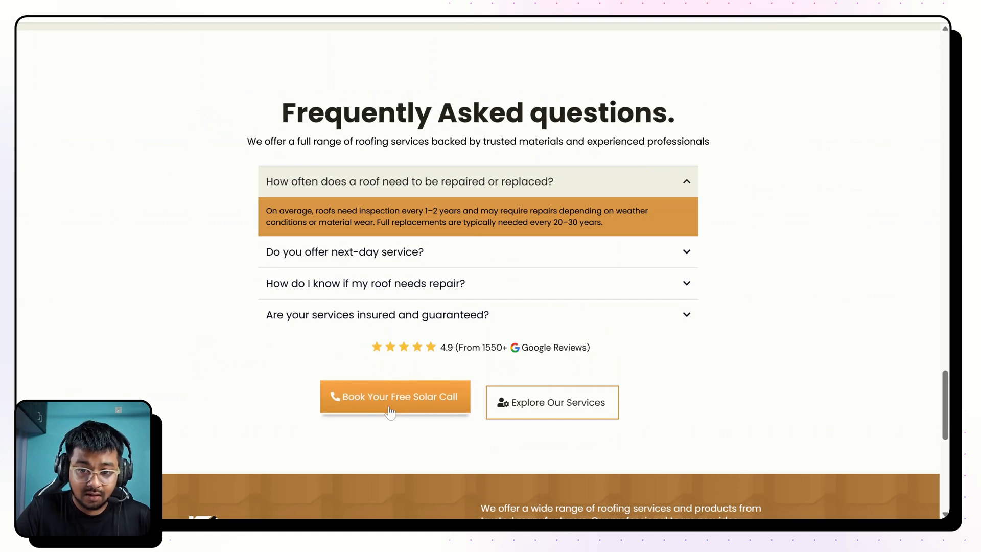
scroll(388, 407, "up", 10)
scroll(345, 182, "up", 6)
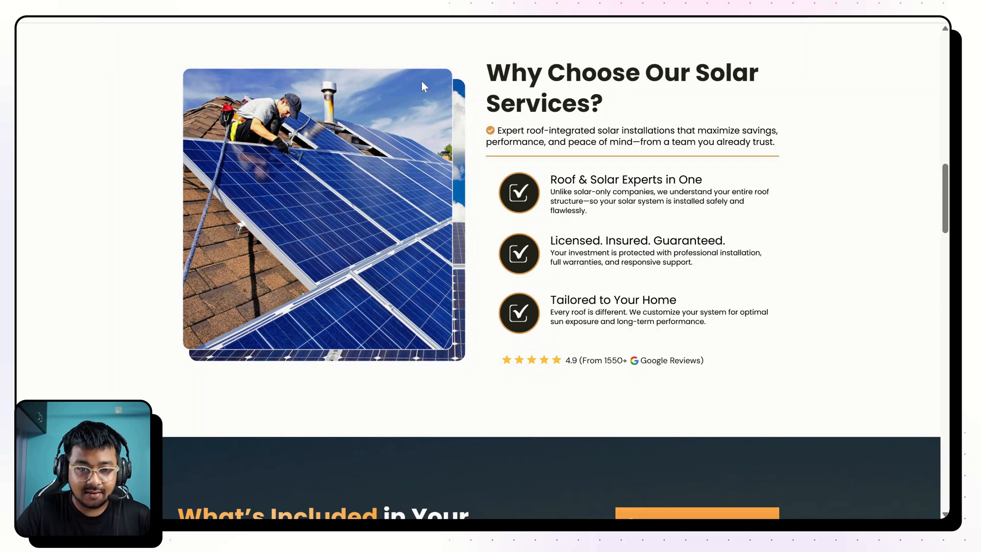
scroll(462, 362, "down", 15)
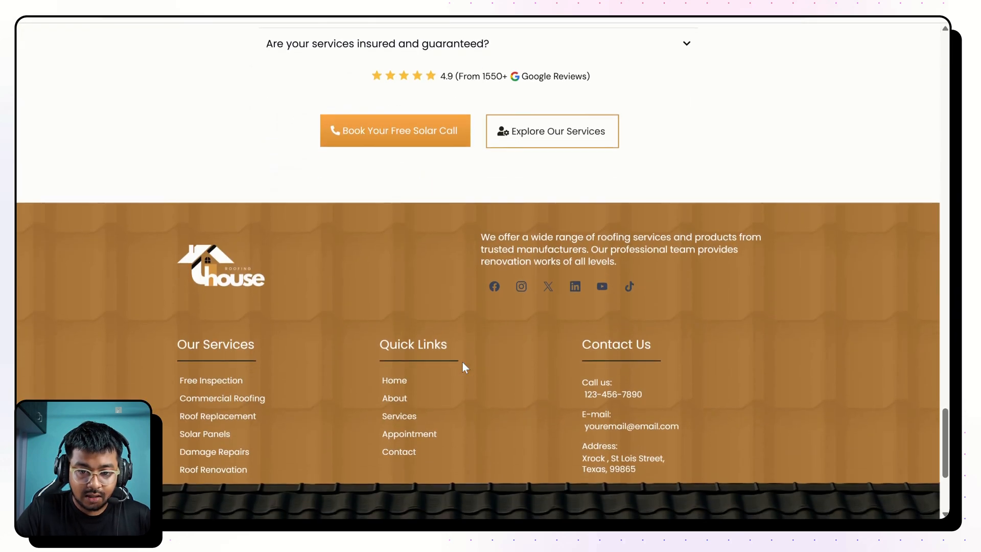
scroll(462, 362, "up", 2)
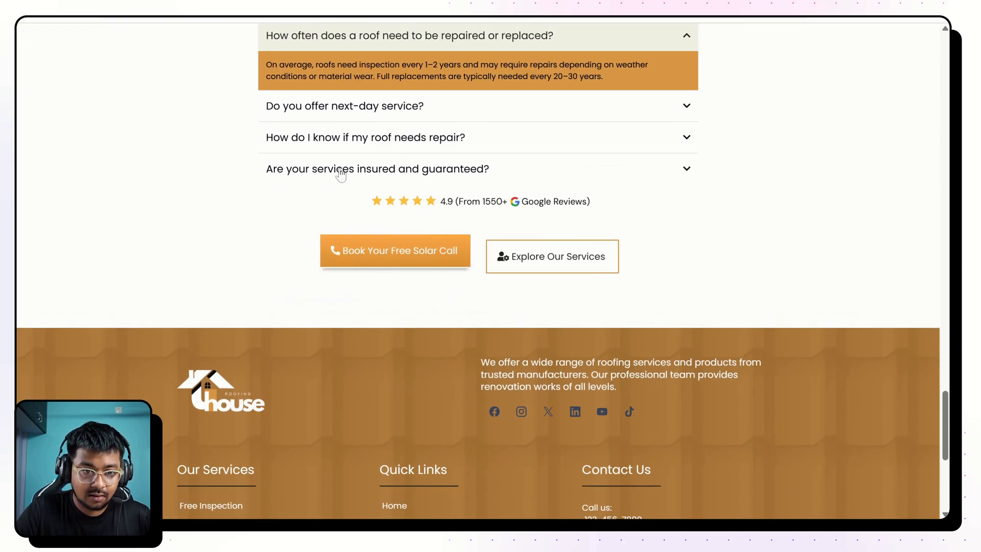
left_click(395, 251)
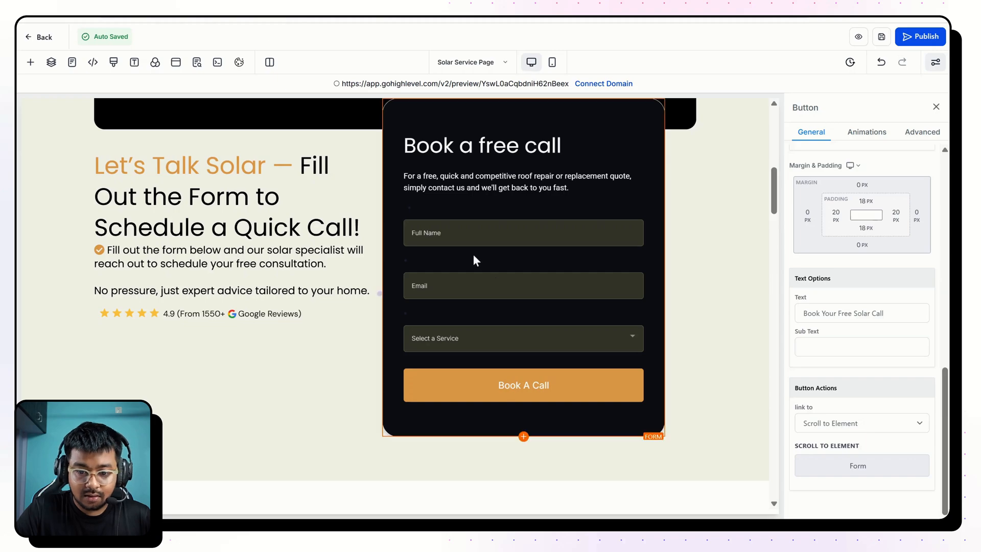
Set the FAQ booking button's scroll target to the 2 Column Row that holds the "Let's Talk Solar" text and form.
scroll(614, 399, "down", 20)
scroll(437, 223, "up", 5)
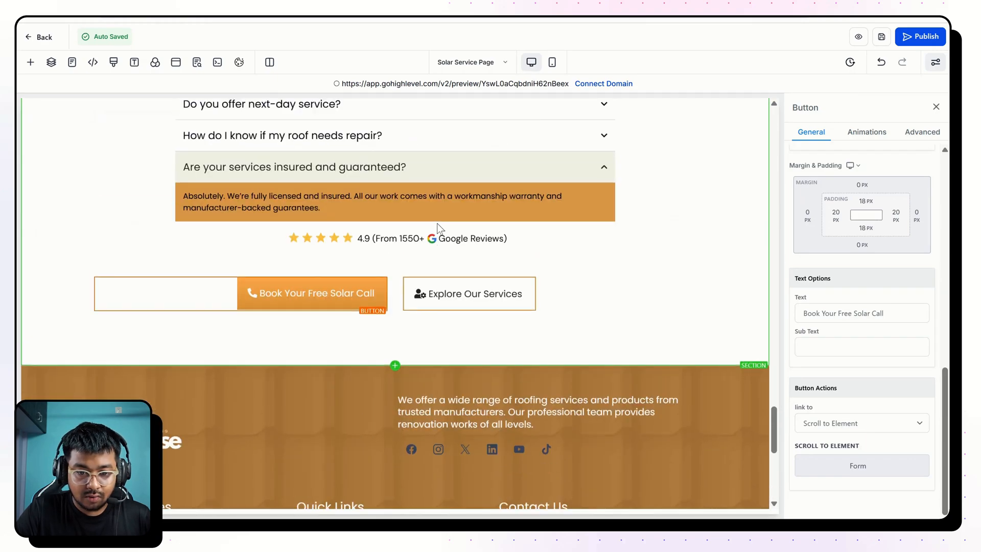
left_click(866, 466)
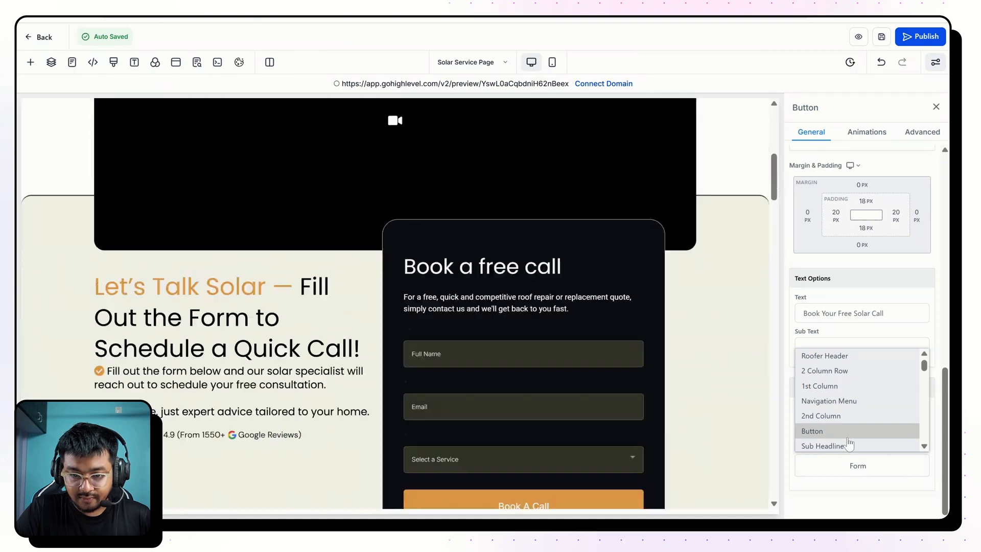
scroll(845, 437, "down", 2)
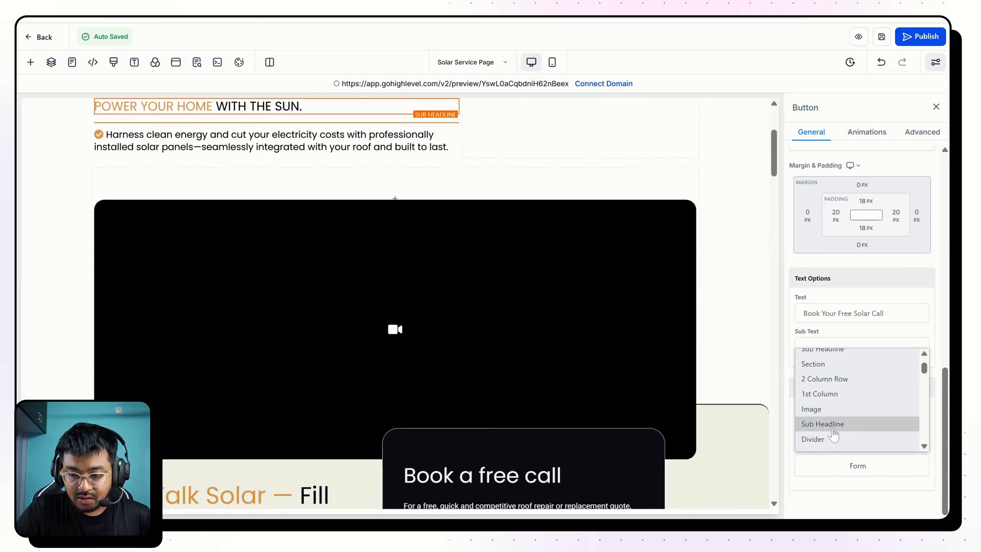
scroll(834, 433, "down", 3)
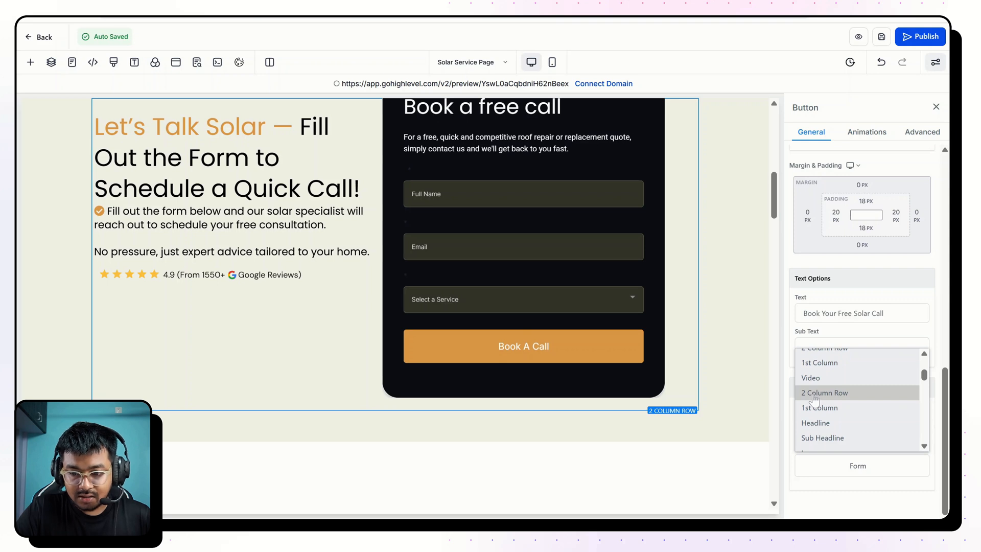
left_click(815, 393)
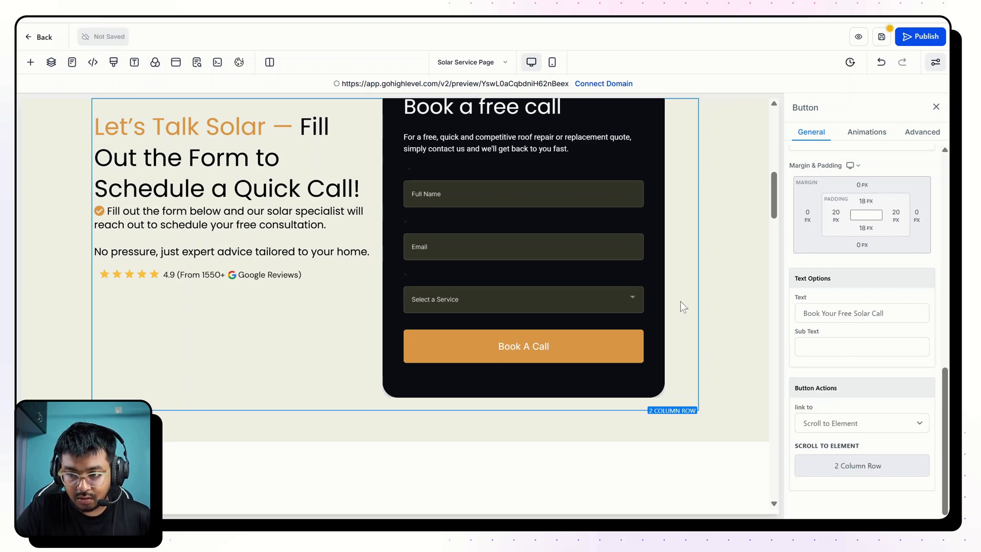
Preview the page again, test the FAQ booking button's scroll position, and return to the top of the page in the editor.
left_click(859, 38)
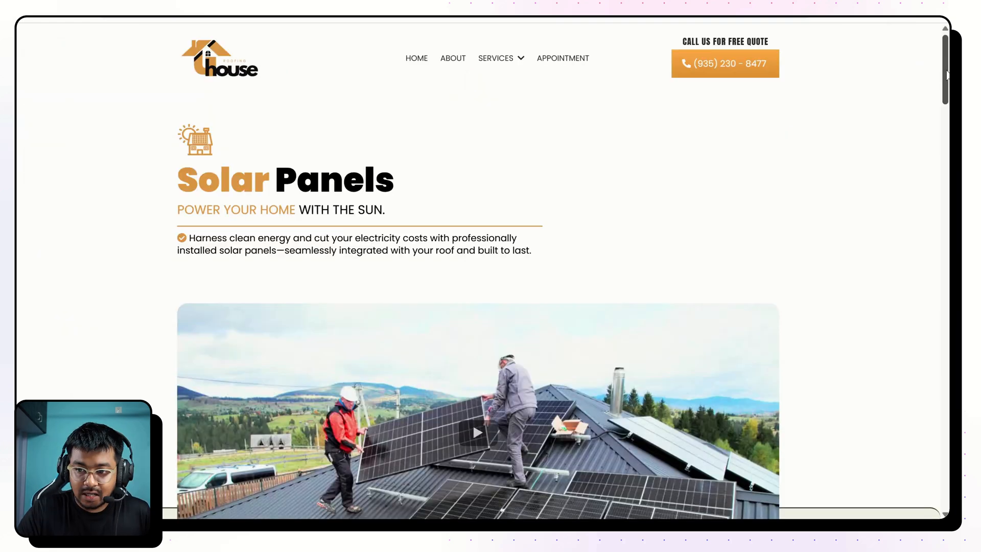
scroll(483, 271, "down", 20)
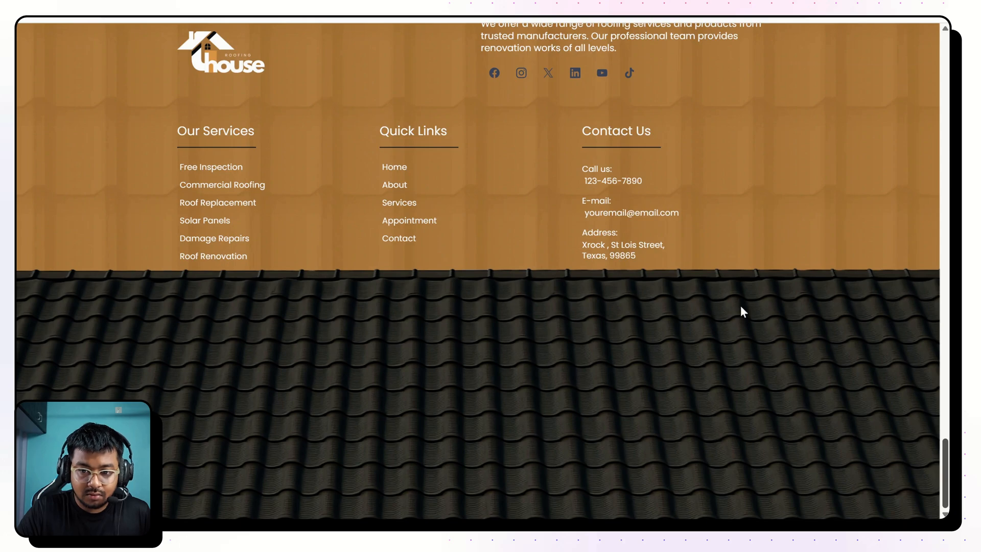
scroll(742, 306, "up", 8)
left_click(430, 374)
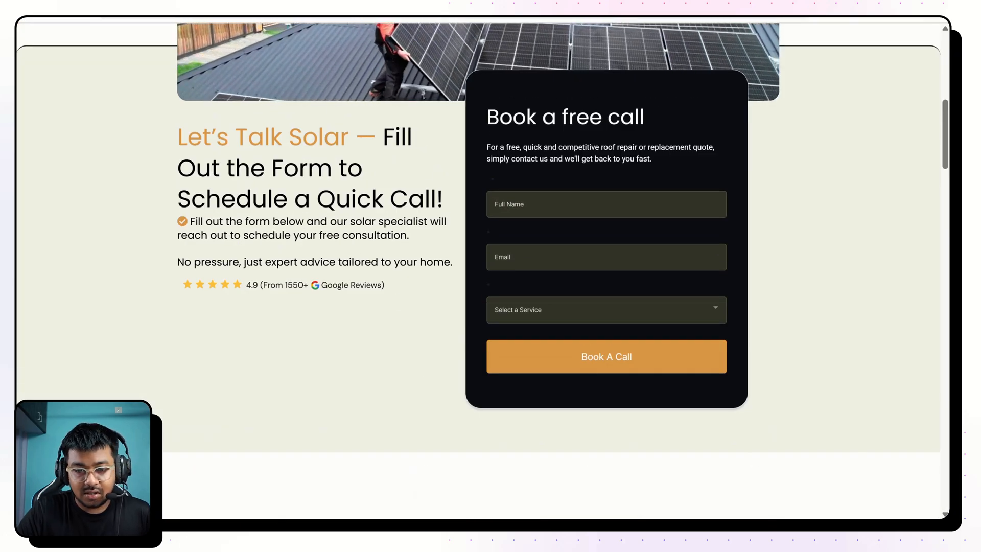
scroll(409, 186, "down", 20)
scroll(409, 186, "up", 4)
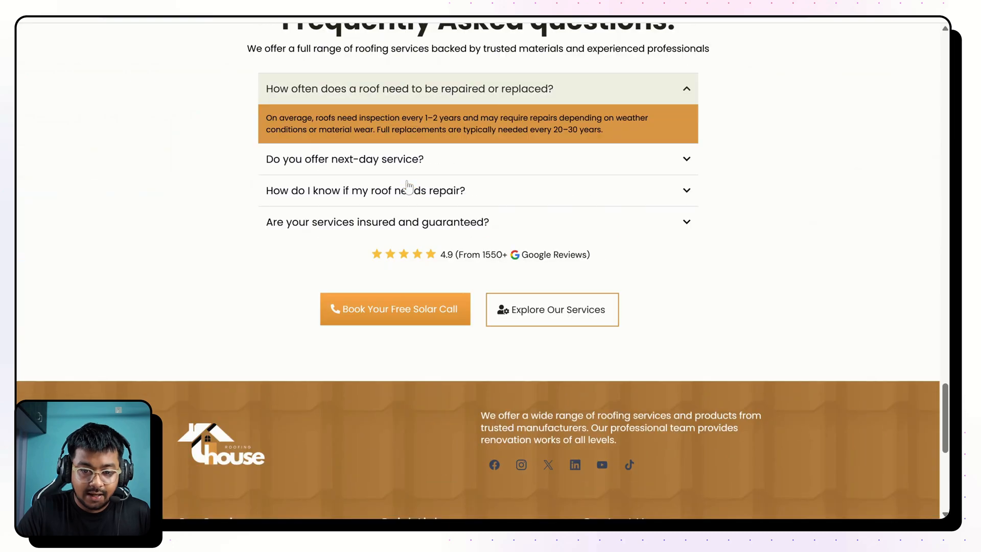
left_click(399, 312)
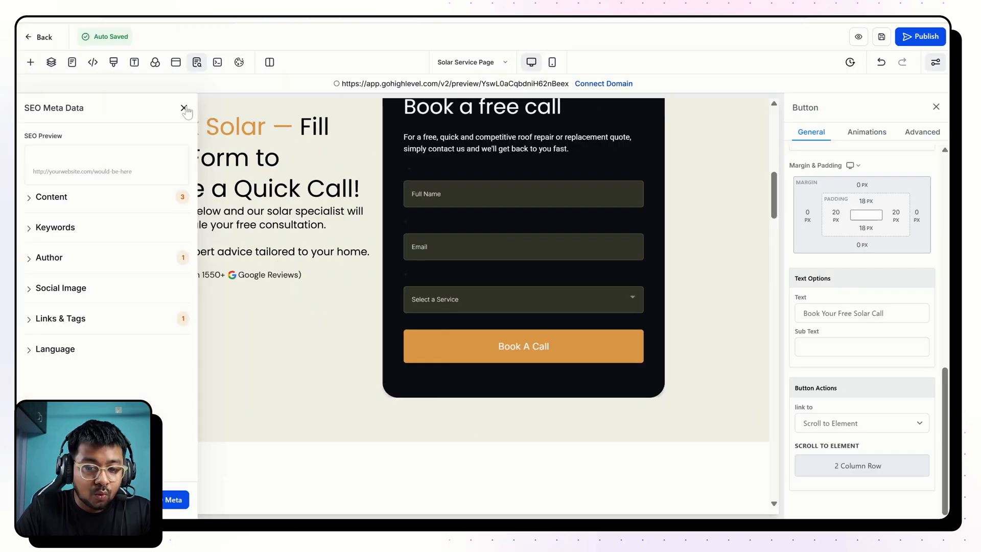
left_click(184, 108)
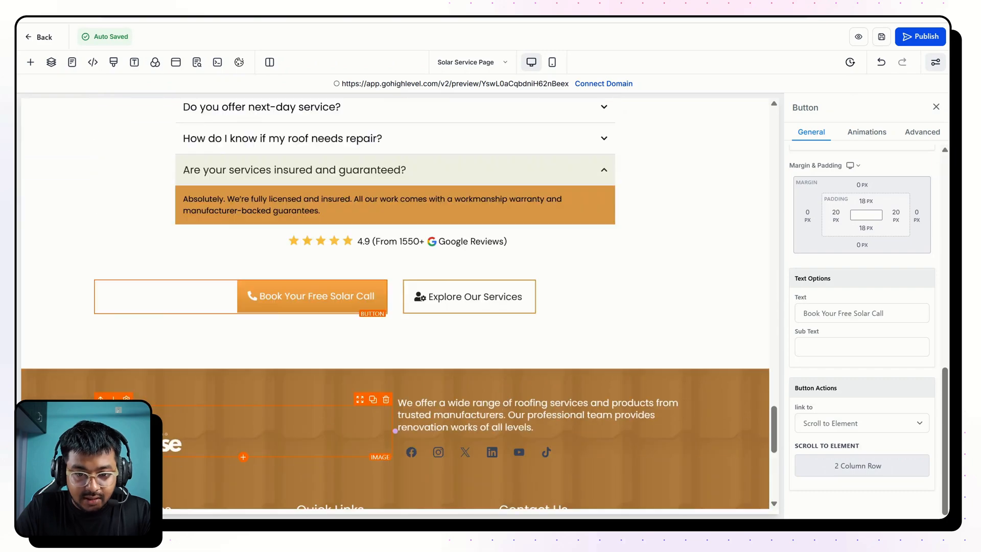
scroll(306, 283, "up", 20)
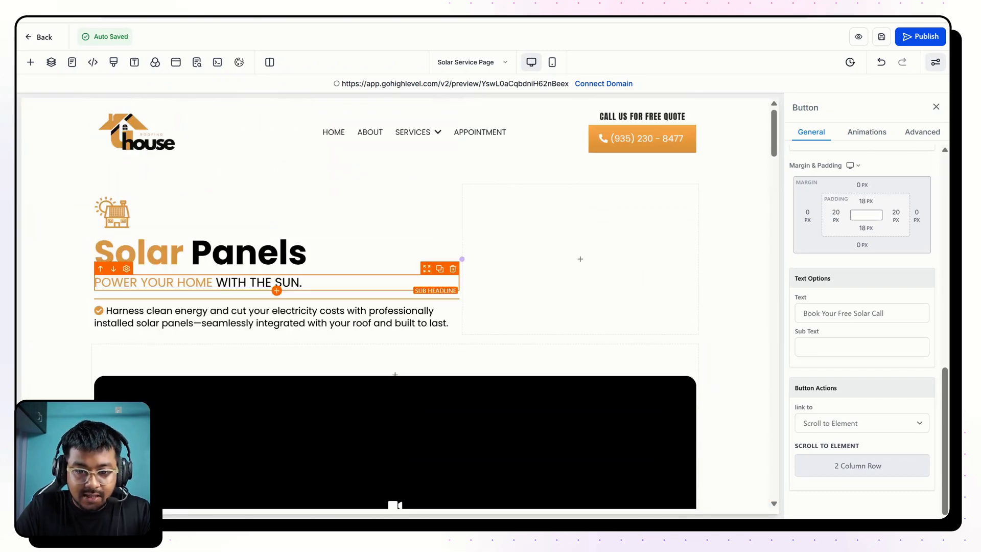
Create a new form from scratch inside the 01 Roofer forms folder.
scroll(481, 319, "down", 8)
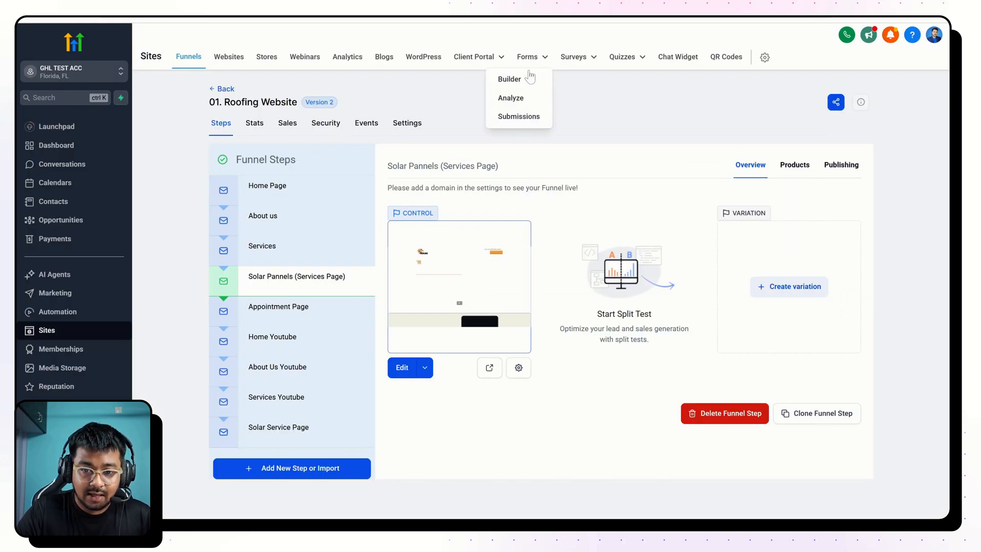
left_click(523, 78)
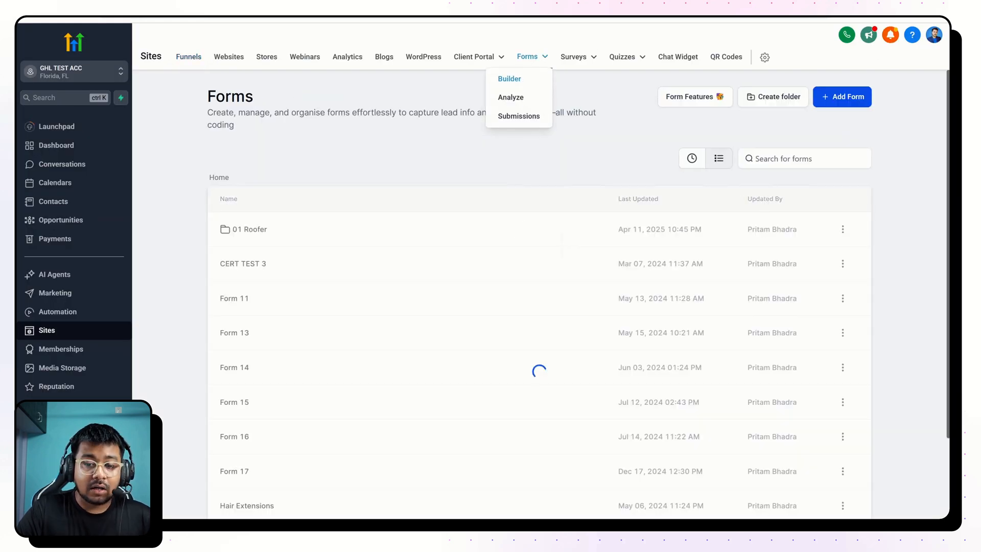
left_click(261, 228)
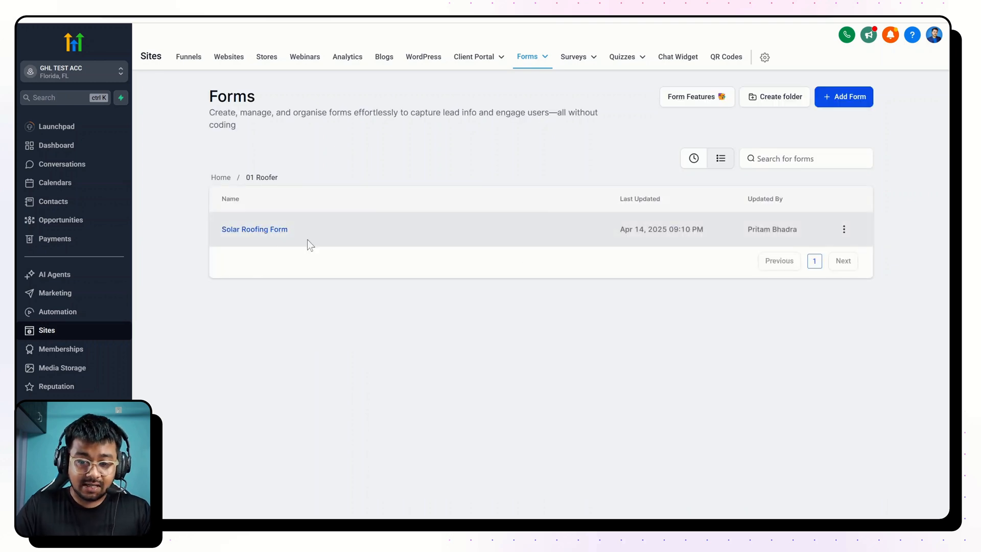
left_click(830, 108)
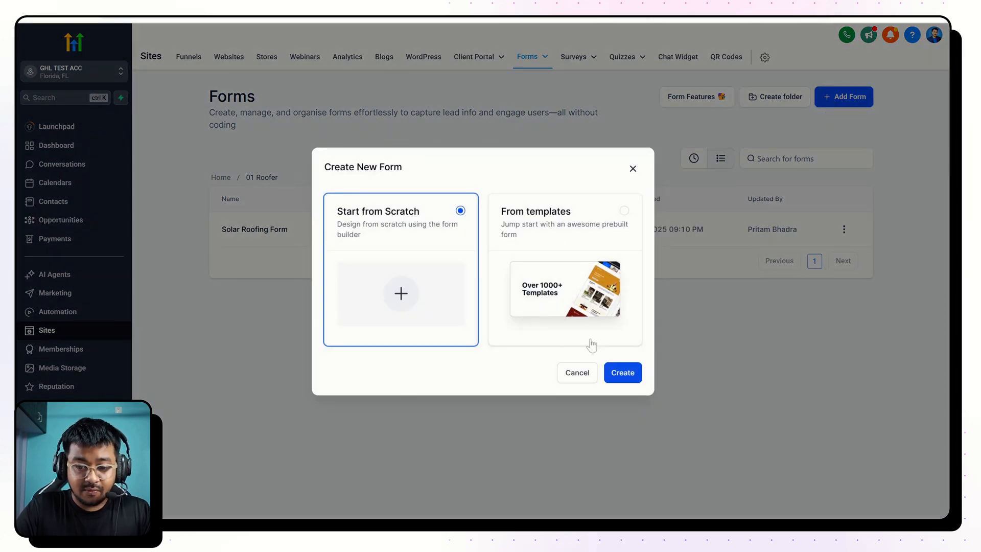
left_click(624, 373)
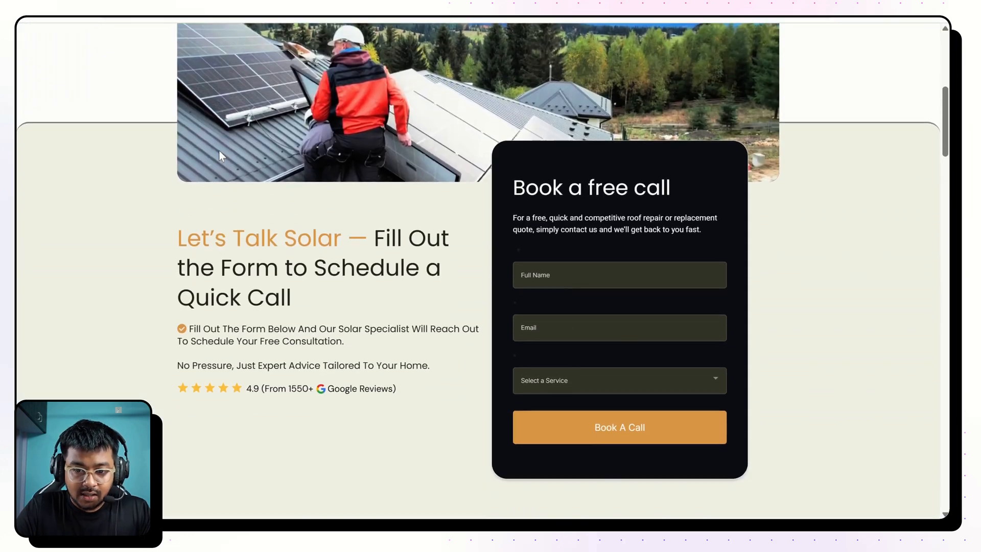
Compare with the reference "Book a free call" form, and remove the consent checkboxes and the Privacy Policy | Terms of Service text from the new form.
scroll(219, 150, "down", 1)
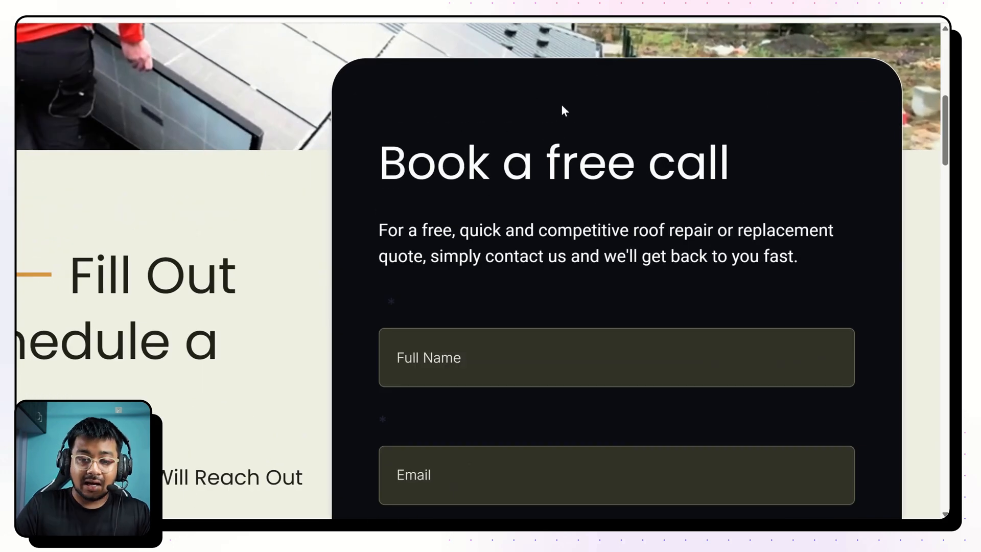
scroll(523, 103, "down", 3)
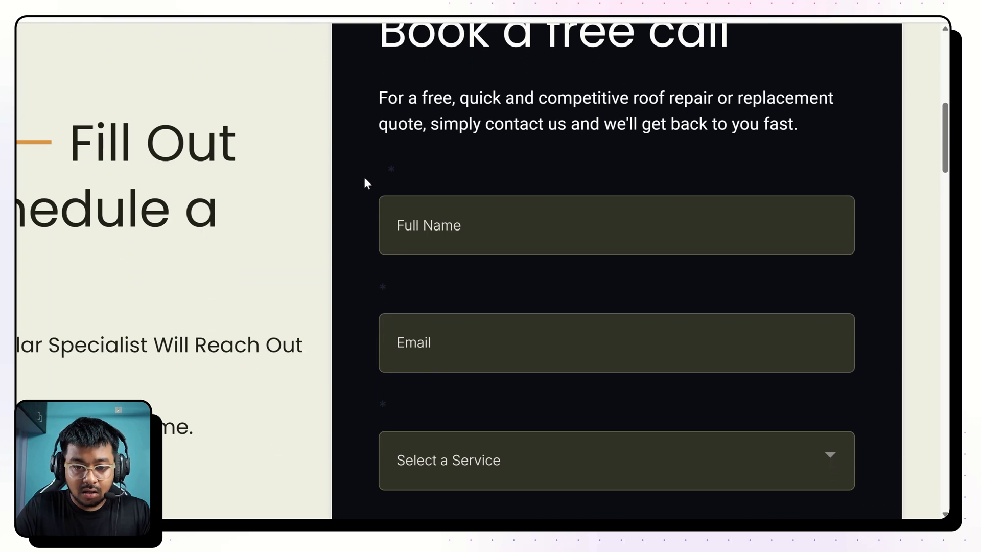
scroll(372, 179, "down", 2)
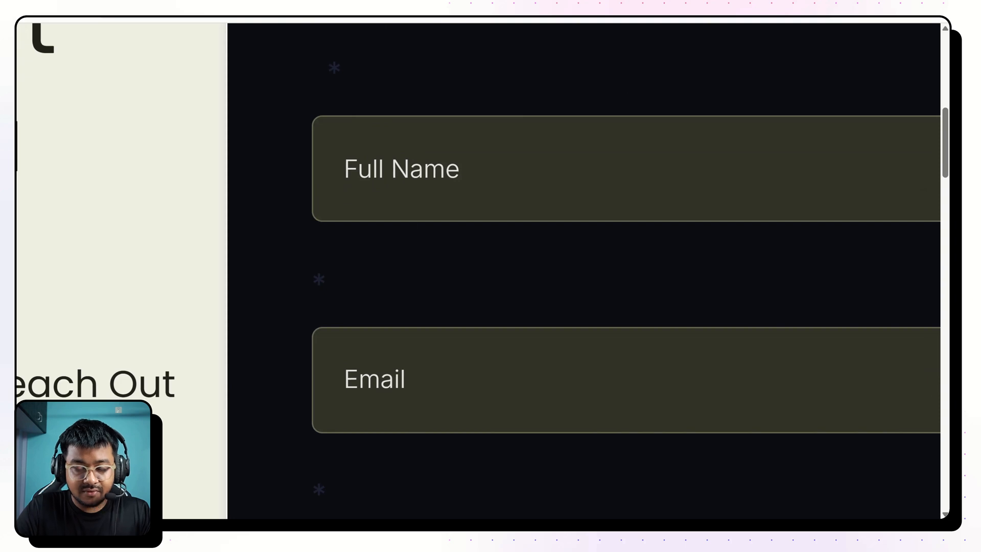
scroll(608, 271, "down", 3)
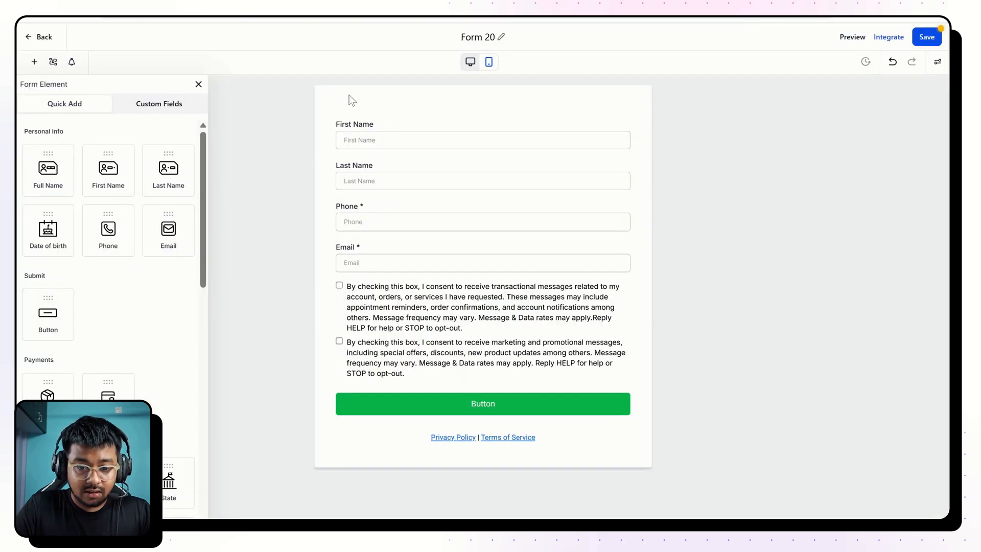
left_click(495, 314)
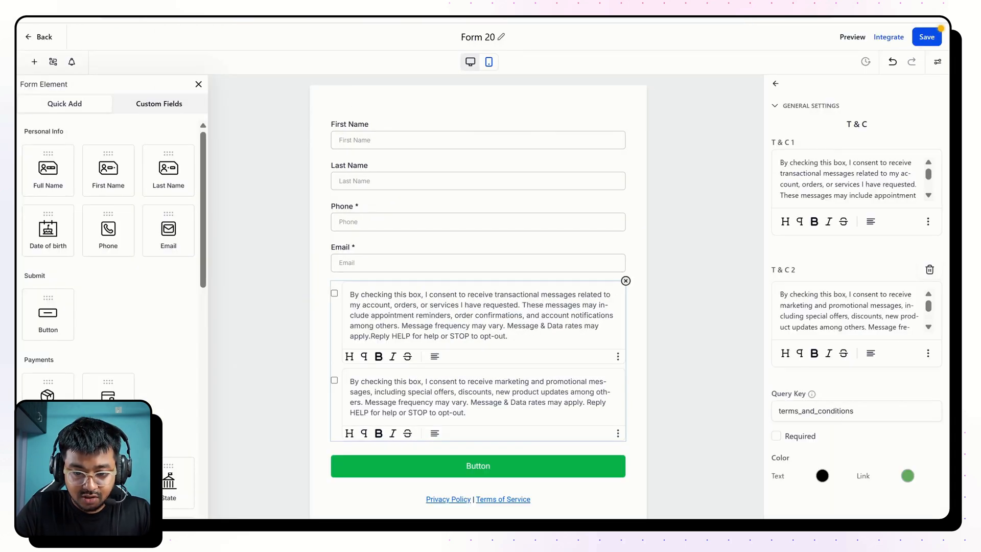
left_click(626, 281)
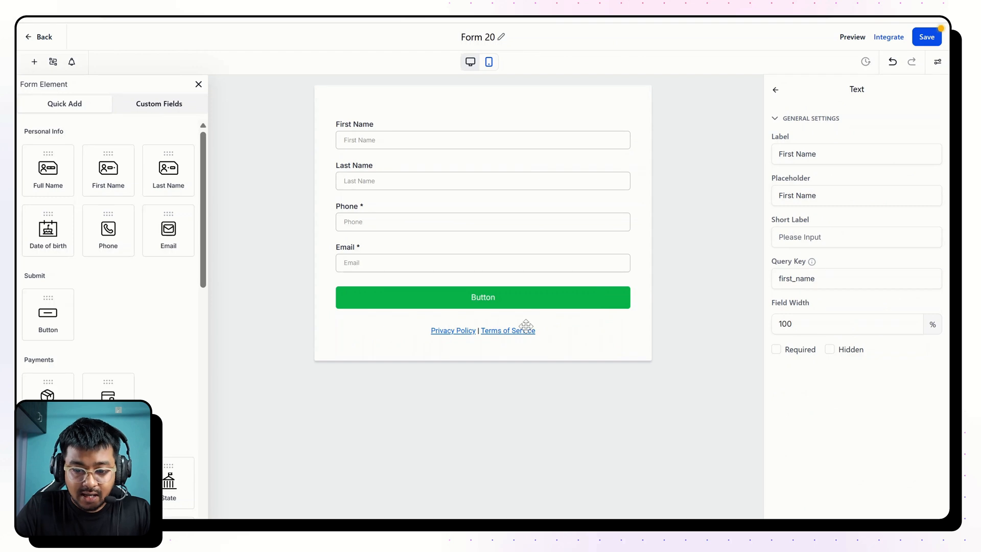
left_click(548, 327)
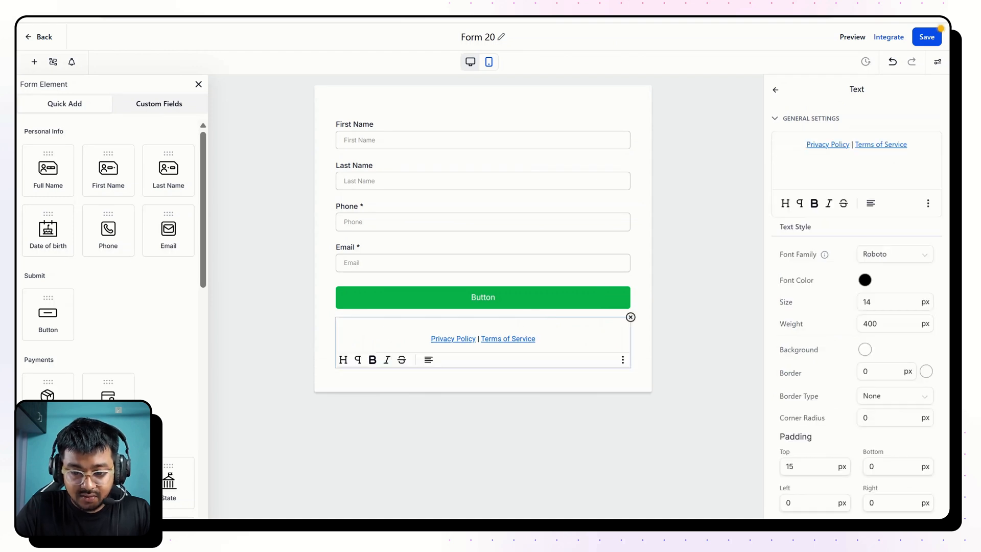
left_click(630, 318)
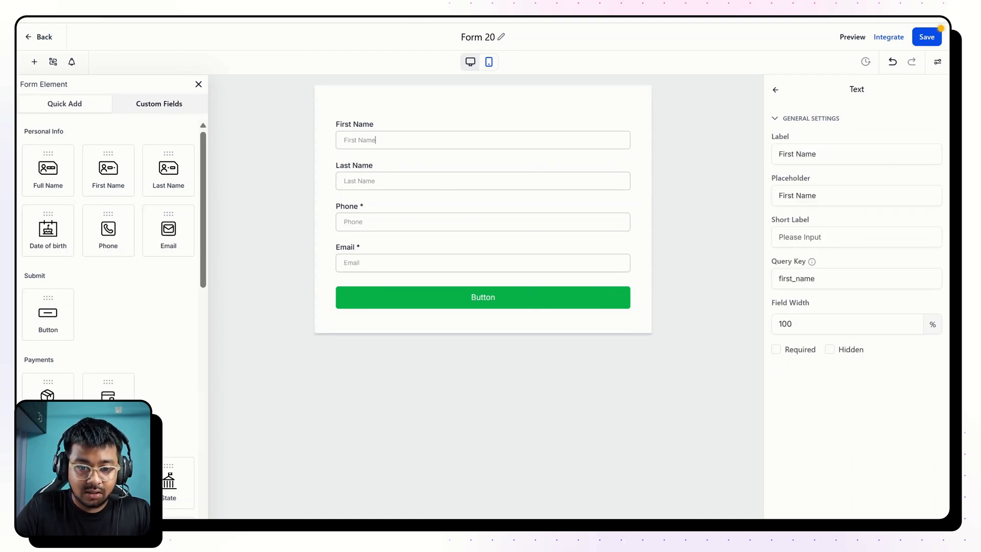
Delete the First Name field from the new form and select the Last Name field.
left_click(376, 139)
left_click(631, 118)
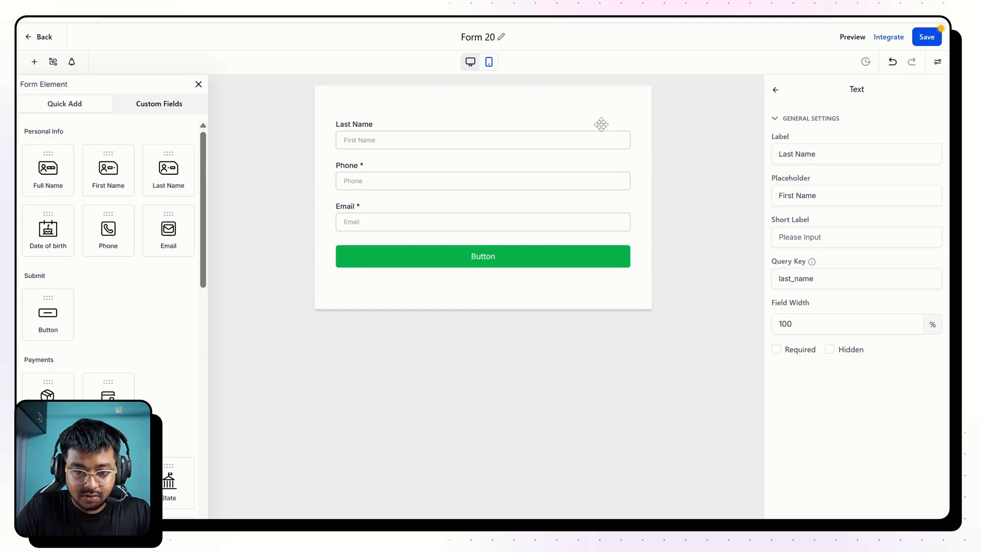
left_click(591, 129)
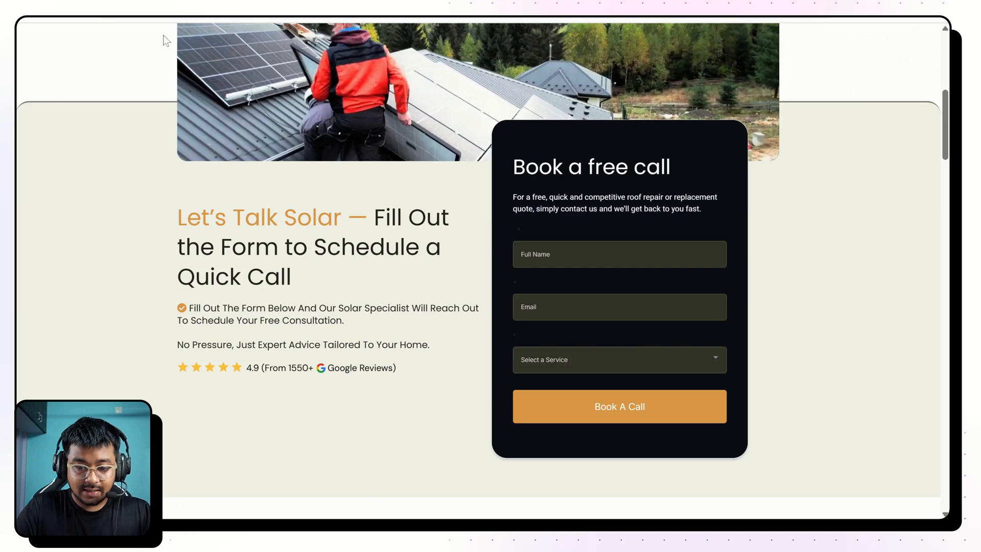
Examine the Select a Service options in the reference page's "Book a free call" form and test choosing Solar Panels.
left_click(578, 359)
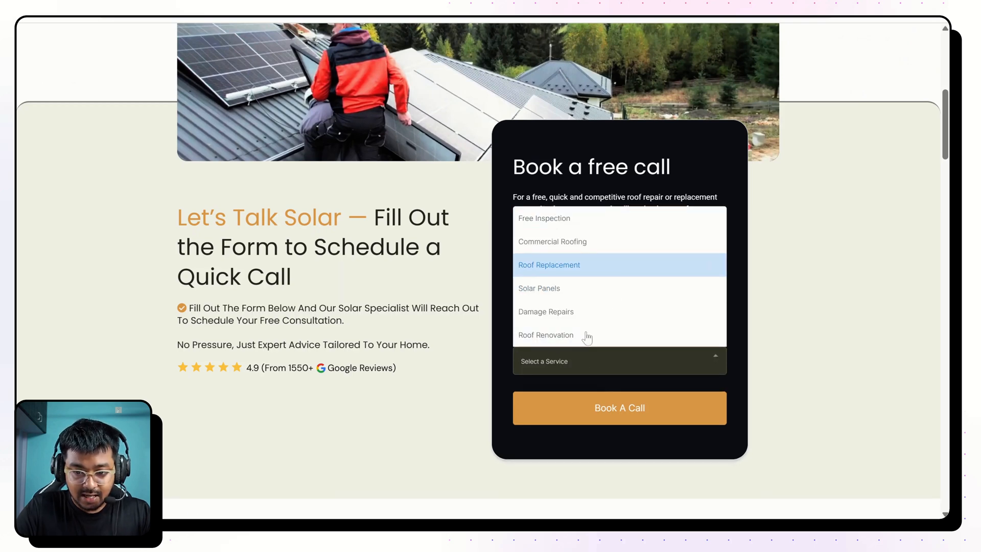
left_click(565, 308)
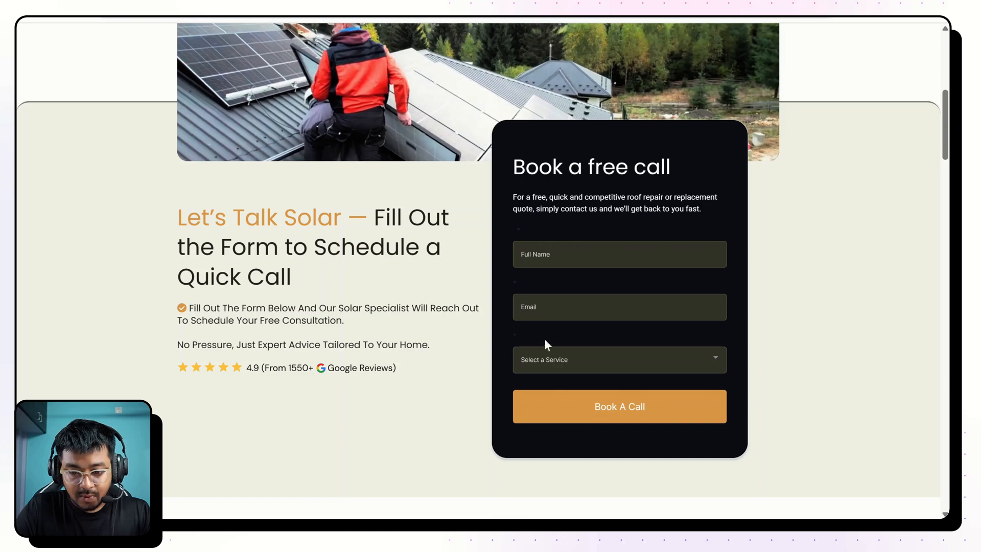
left_click(548, 353)
left_click(473, 322)
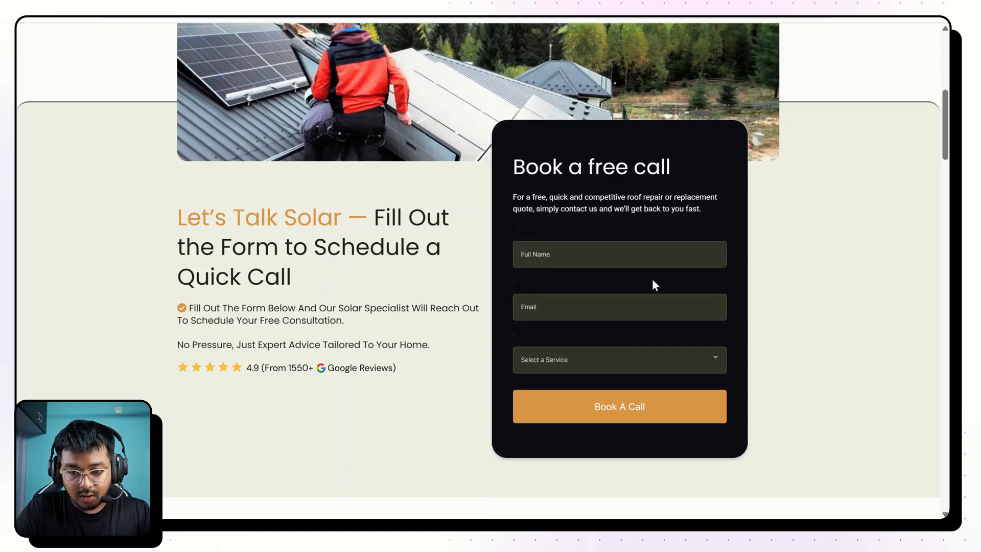
scroll(653, 281, "up", 8)
scroll(652, 280, "down", 8)
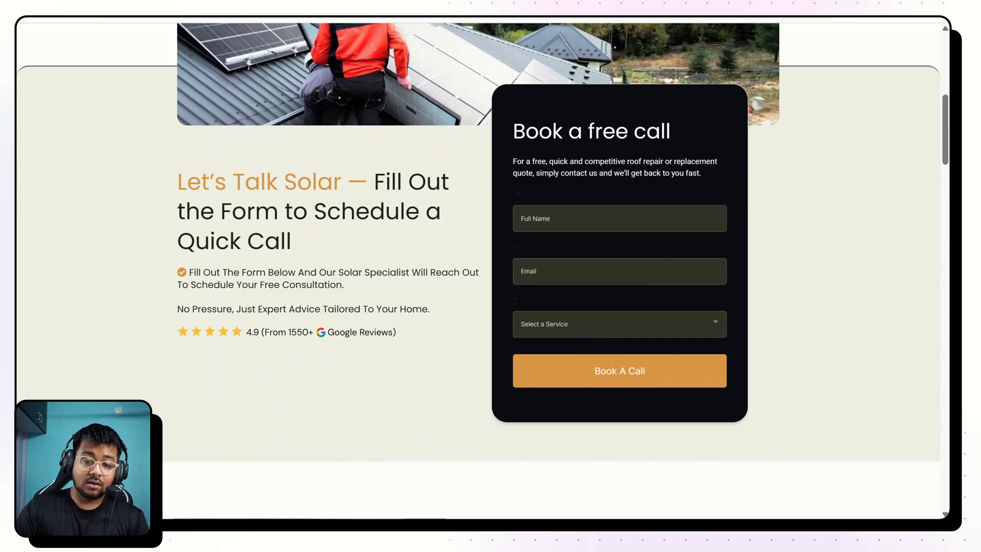
left_click(613, 324)
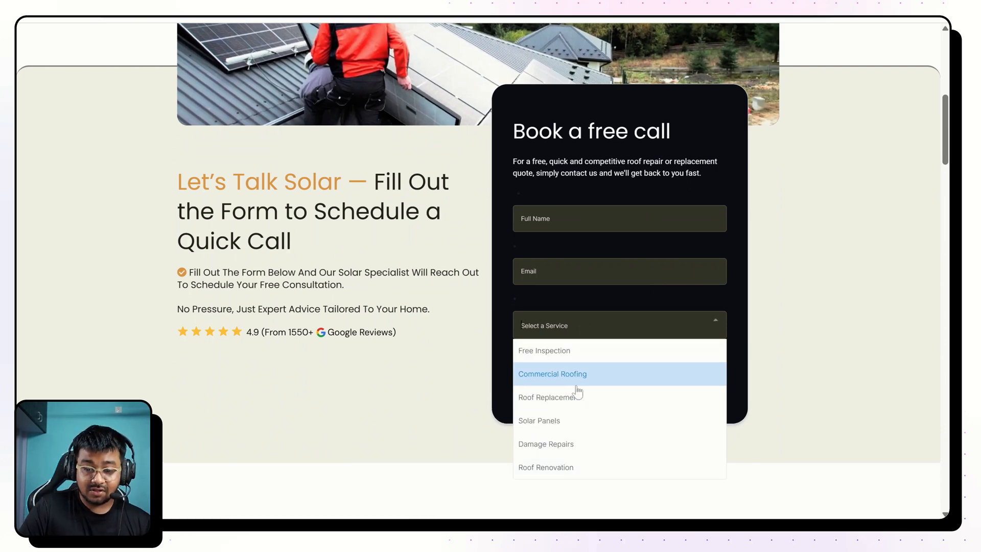
left_click(552, 428)
scroll(383, 242, "up", 7)
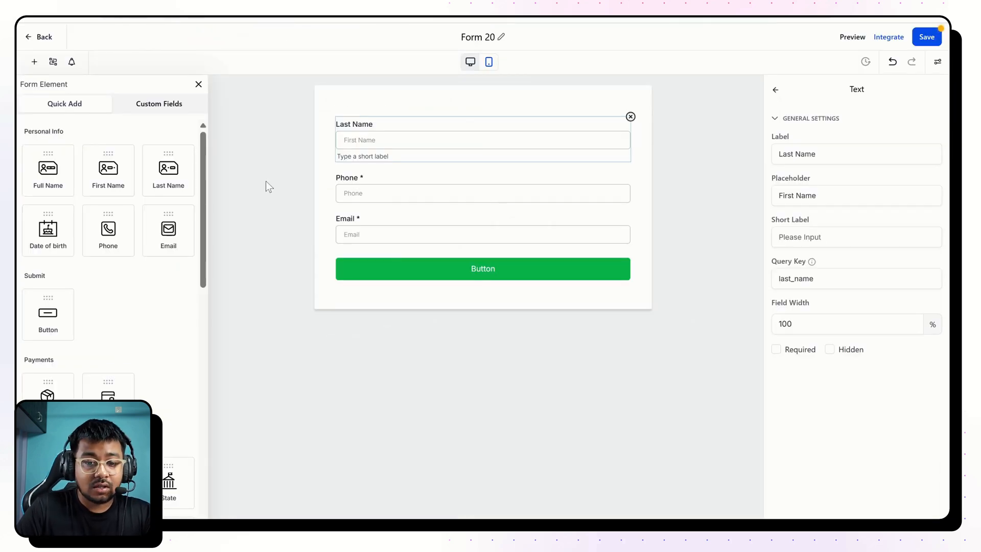
Replace the Last Name field with a Full Name field above Phone, and check the Phone and Email fields.
left_click(631, 117)
left_click_drag(48, 169, 406, 143)
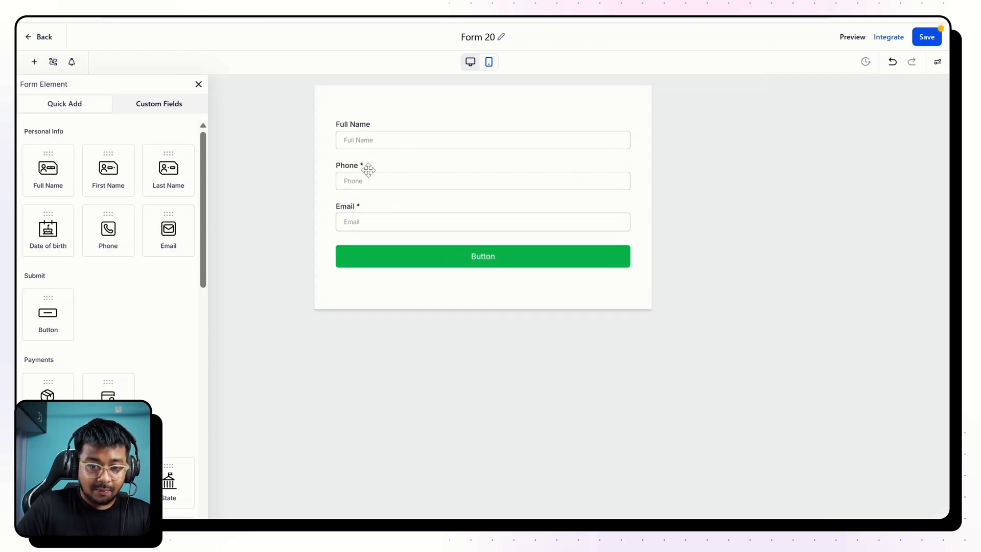
left_click(368, 169)
left_click(367, 221)
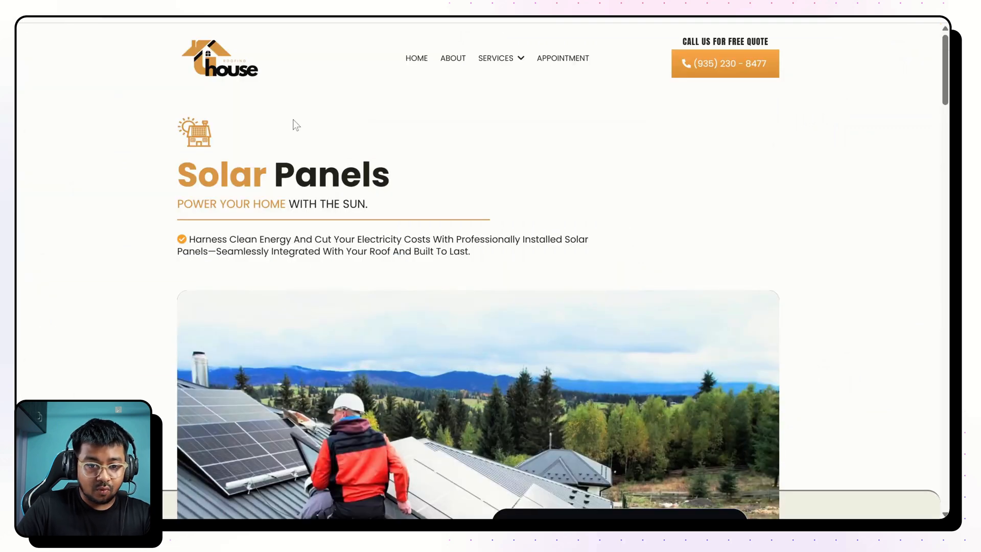
Recheck the reference form's service dropdown and start a new custom contact field of type Dropdown (Single).
scroll(293, 119, "down", 6)
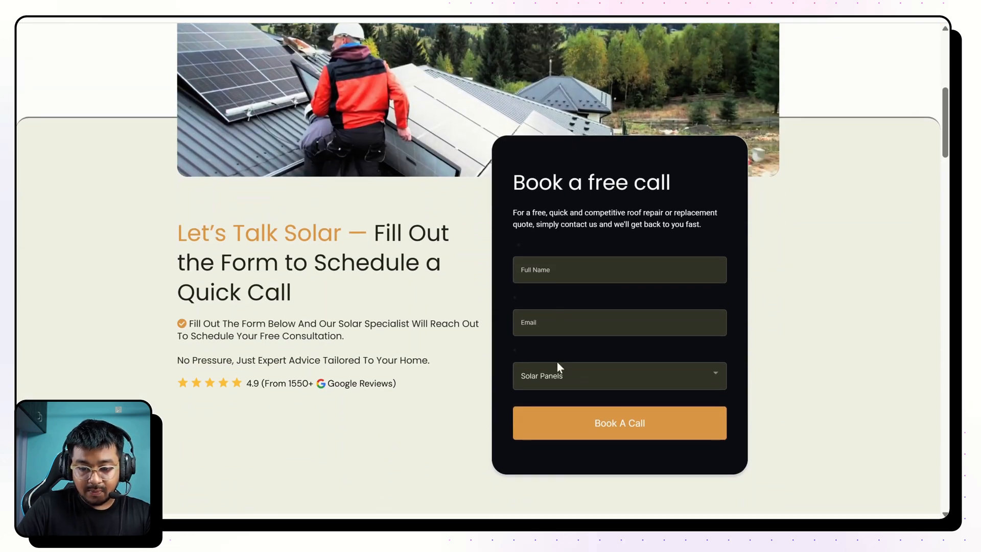
left_click(550, 373)
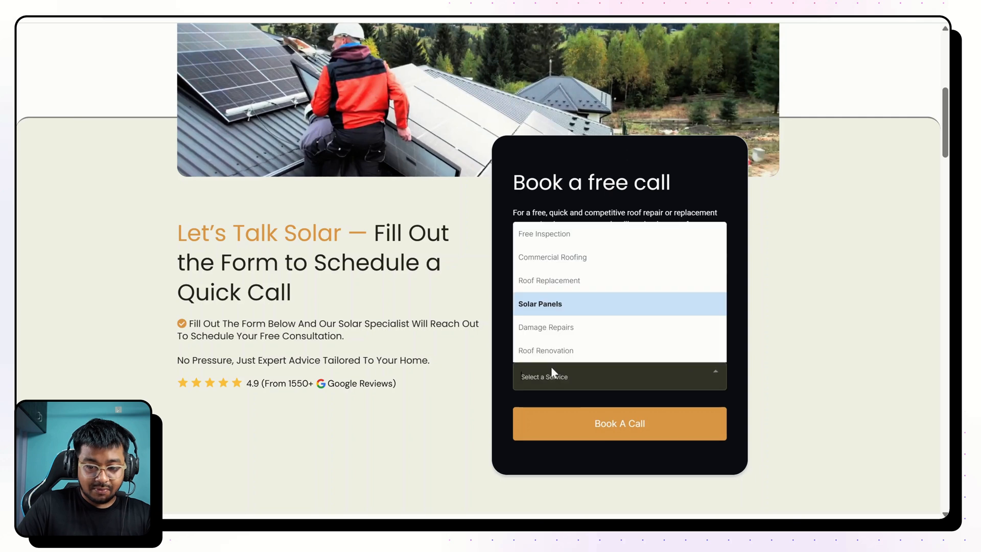
left_click(431, 284)
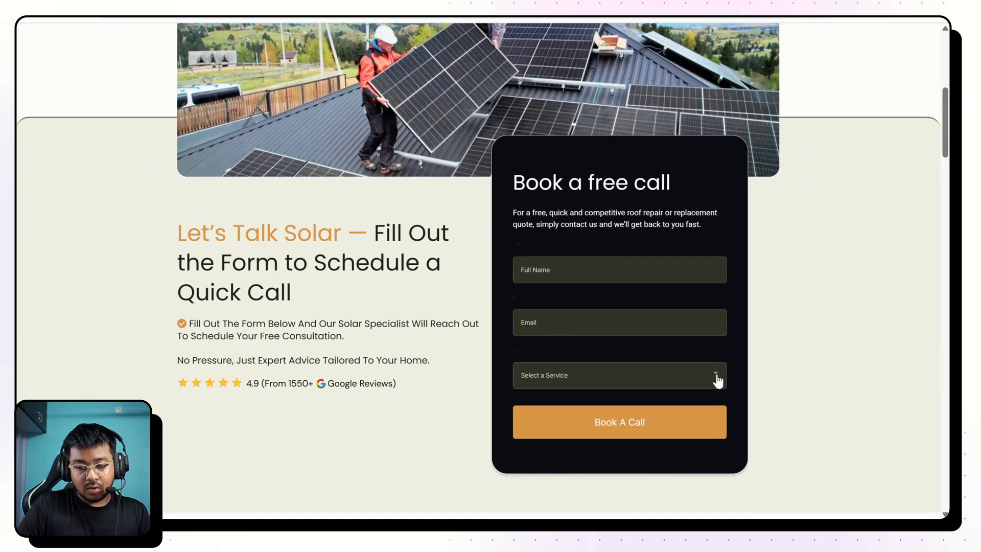
left_click(715, 378)
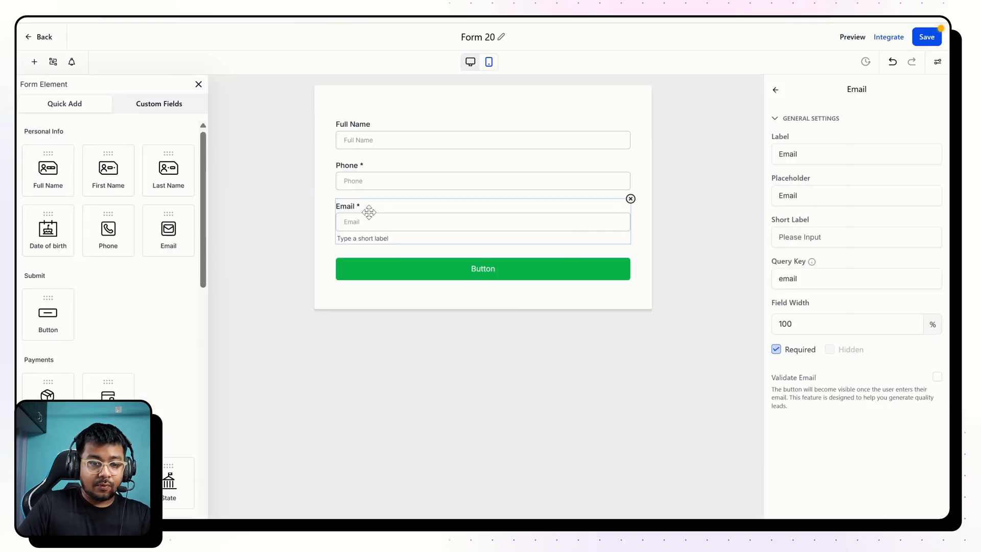
left_click(148, 111)
left_click(174, 131)
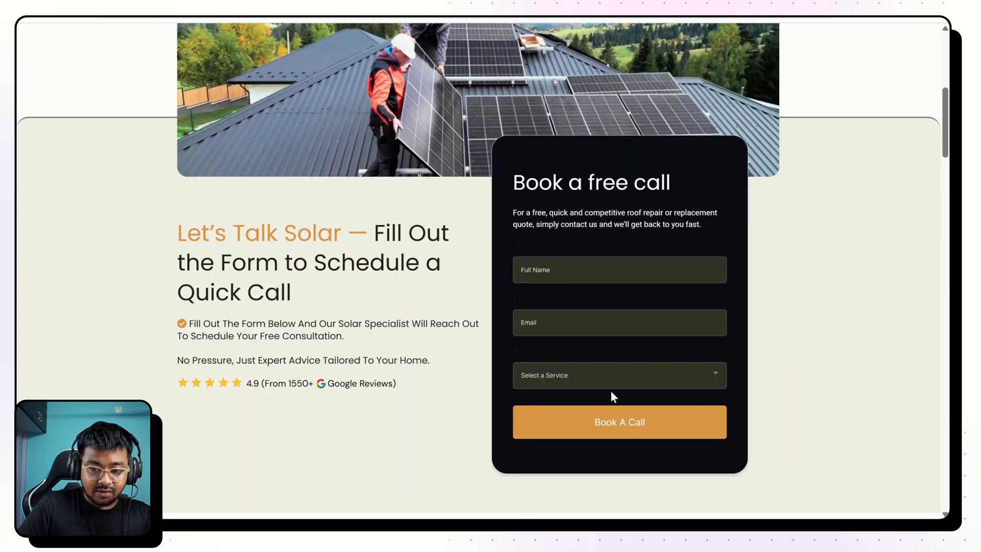
left_click(611, 379)
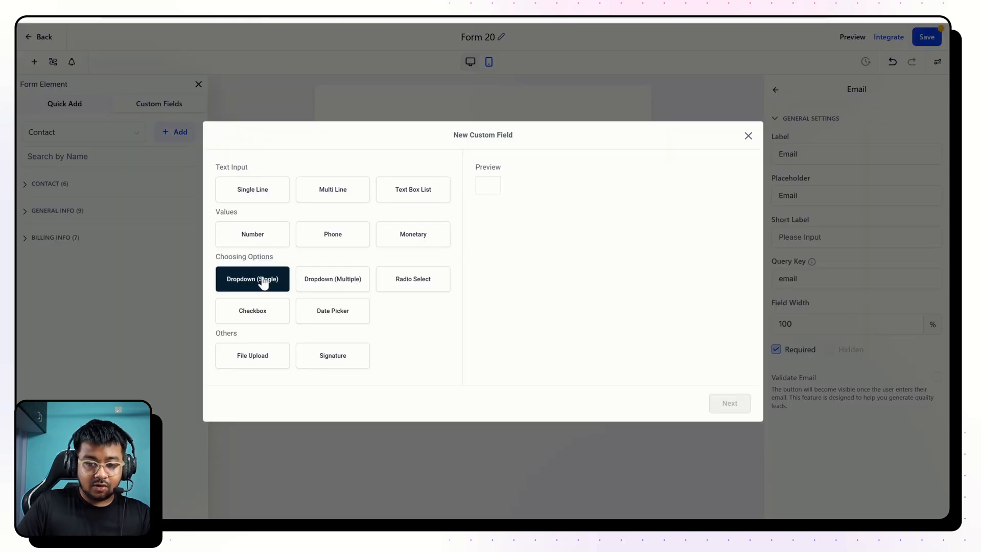
left_click(263, 281)
left_click(730, 403)
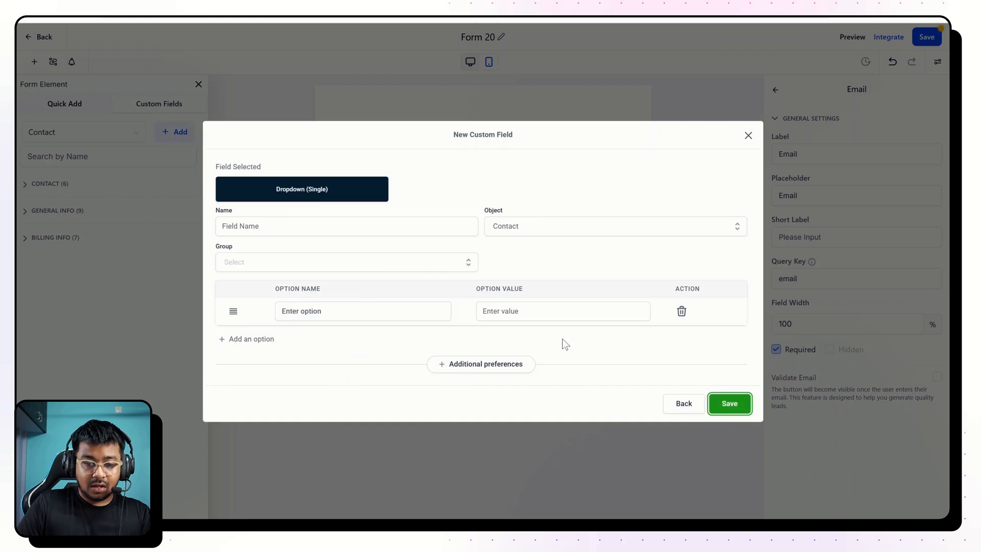
Name the new dropdown field "Select a Service (YT)", assign it to the Additional Info group, and go to its first option name.
left_click(307, 225)
type("S")
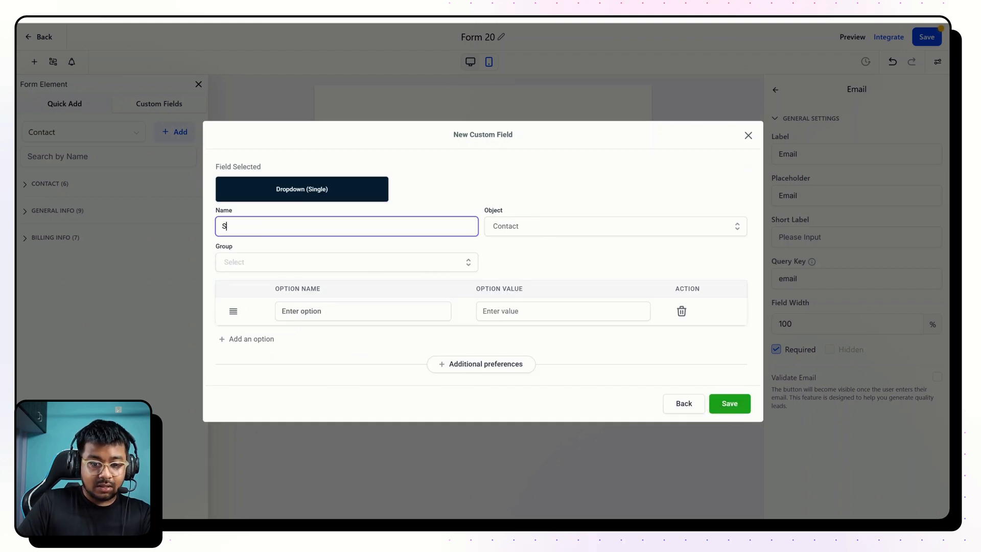
type("elect a Service (YT")
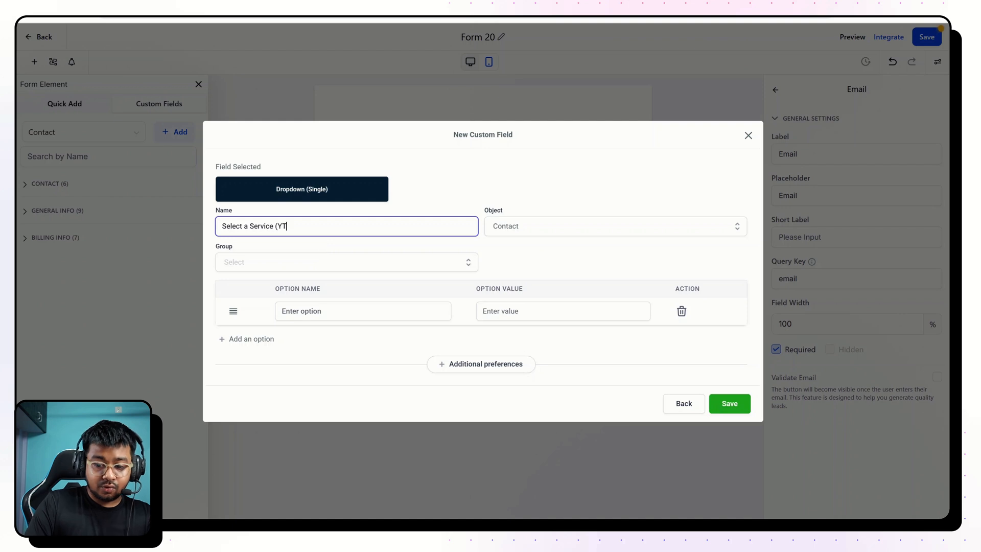
left_click(290, 264)
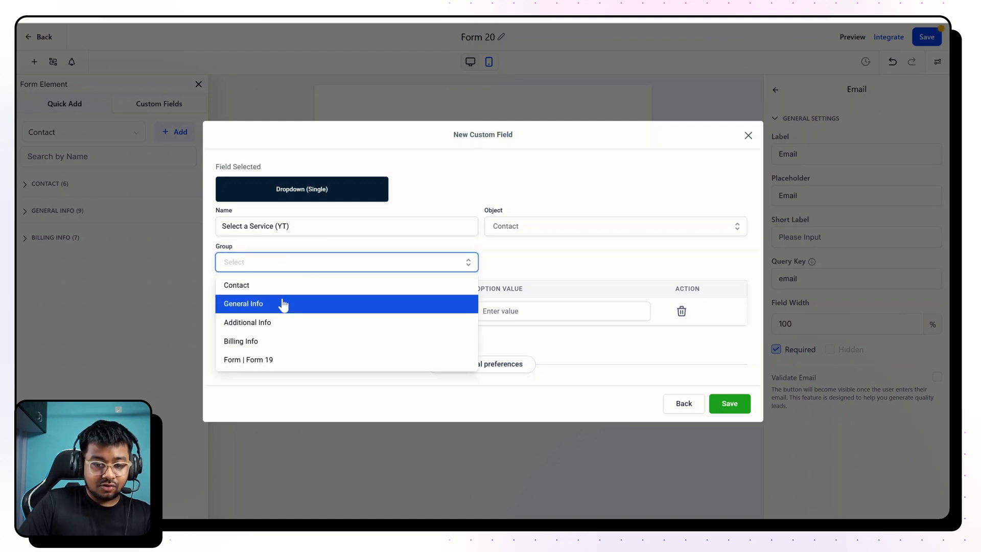
left_click(271, 327)
key("Tab")
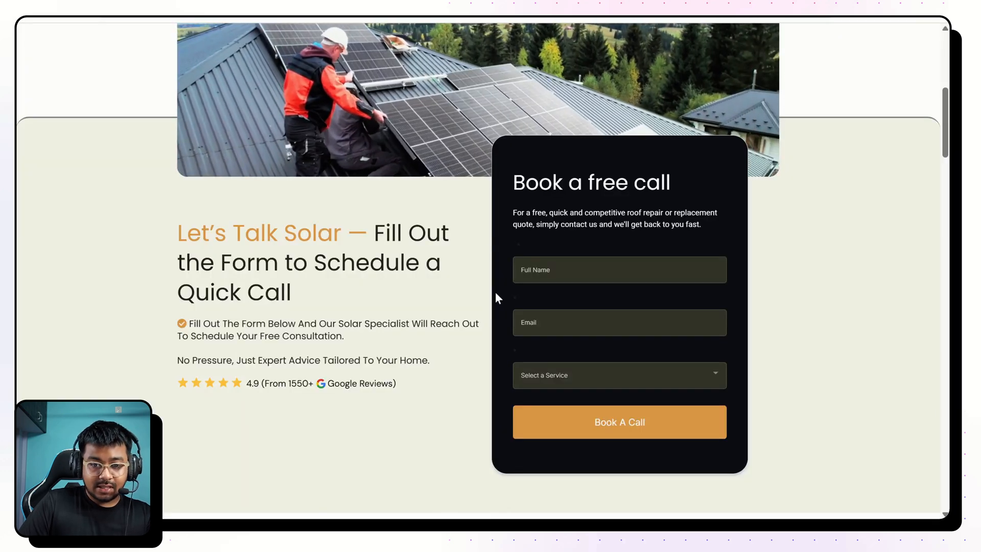
scroll(495, 292, "up", 8)
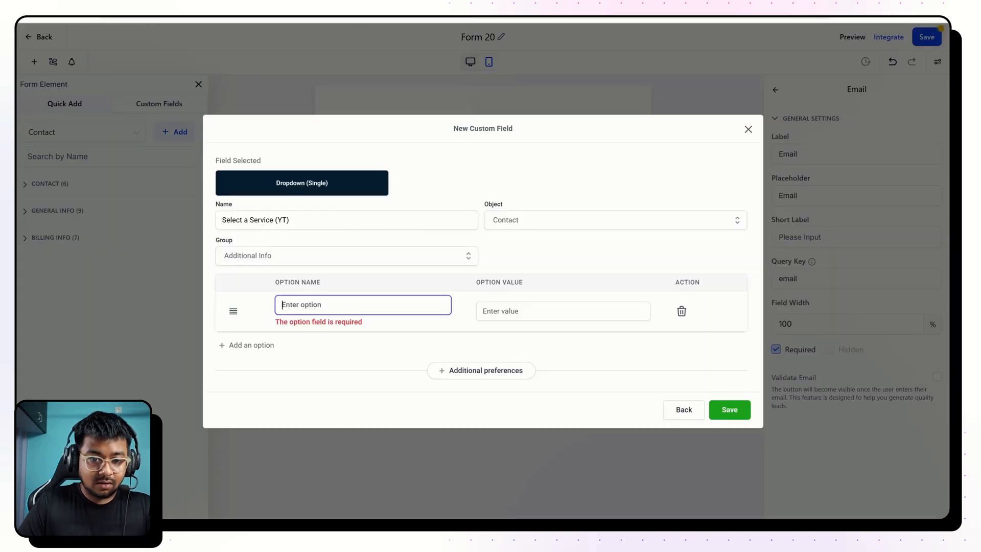
Give the dropdown the options Free Inspection, Commercial Roofing, Roof Replacement, Solar Panels, Damage Repair and Roof Renovation, and save the field.
type("Free Inspection")
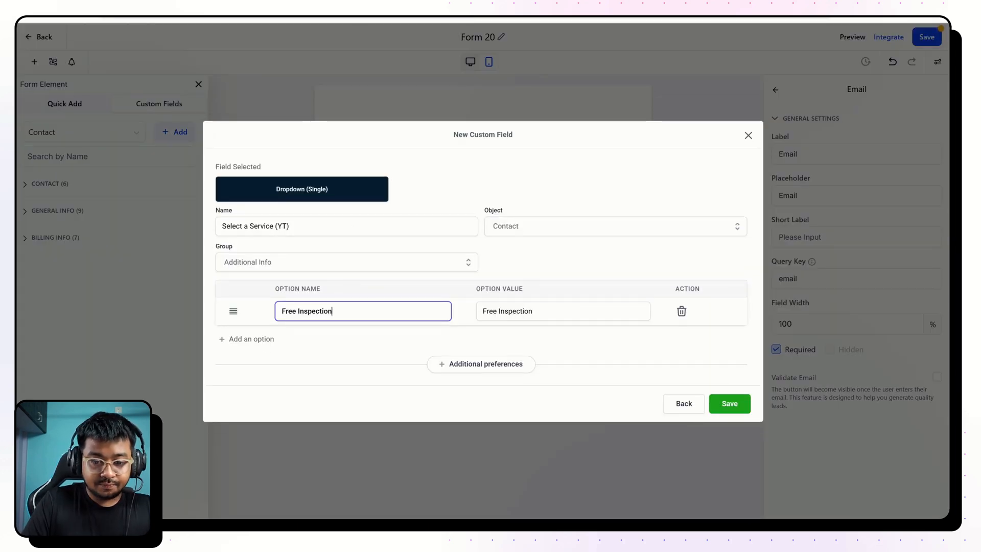
left_click(250, 339)
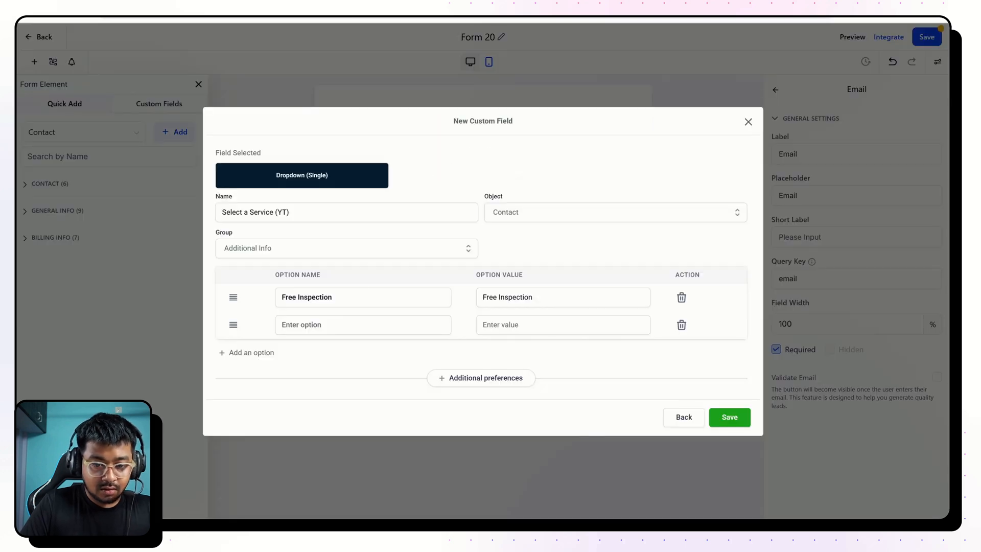
type("Commercial Roofing")
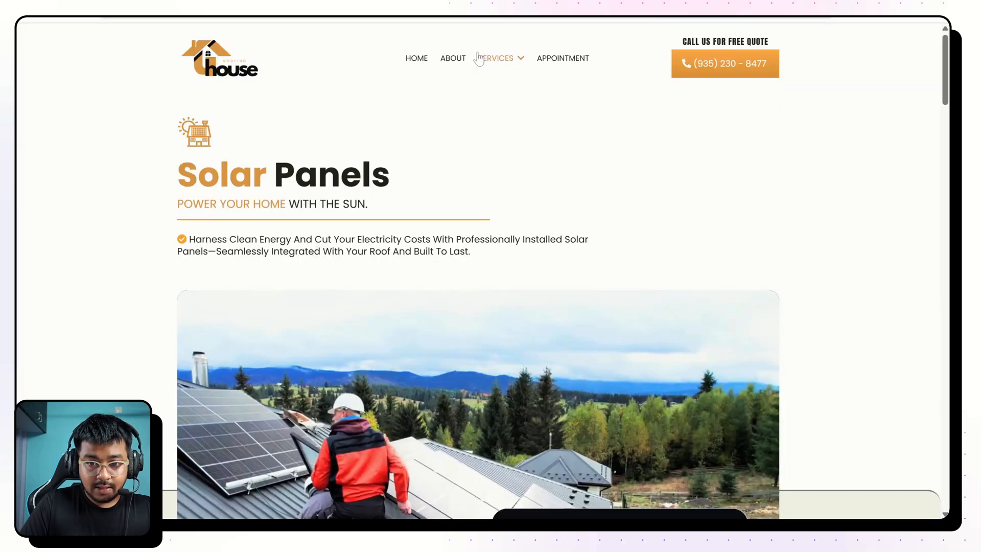
mouse_move(498, 57)
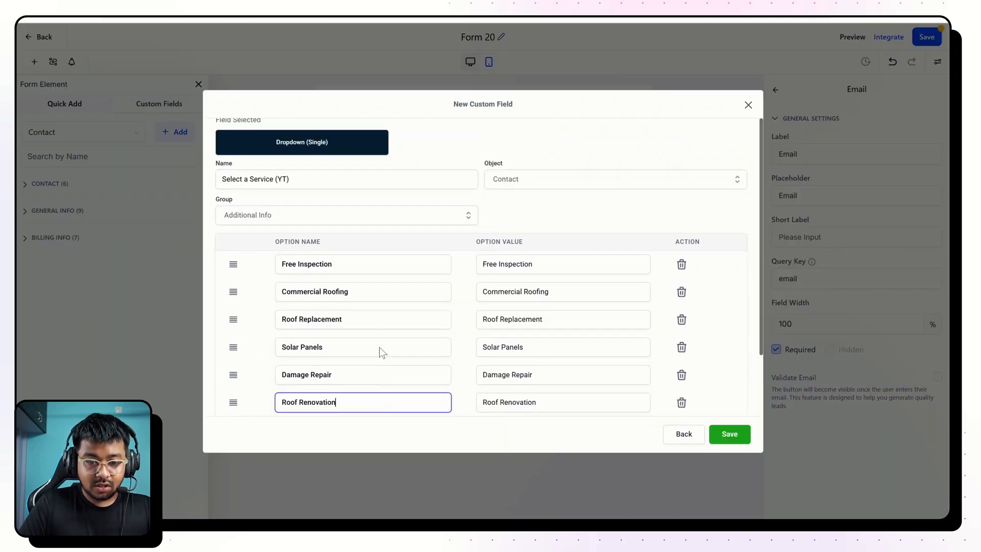
scroll(379, 347, "down", 2)
scroll(380, 347, "up", 2)
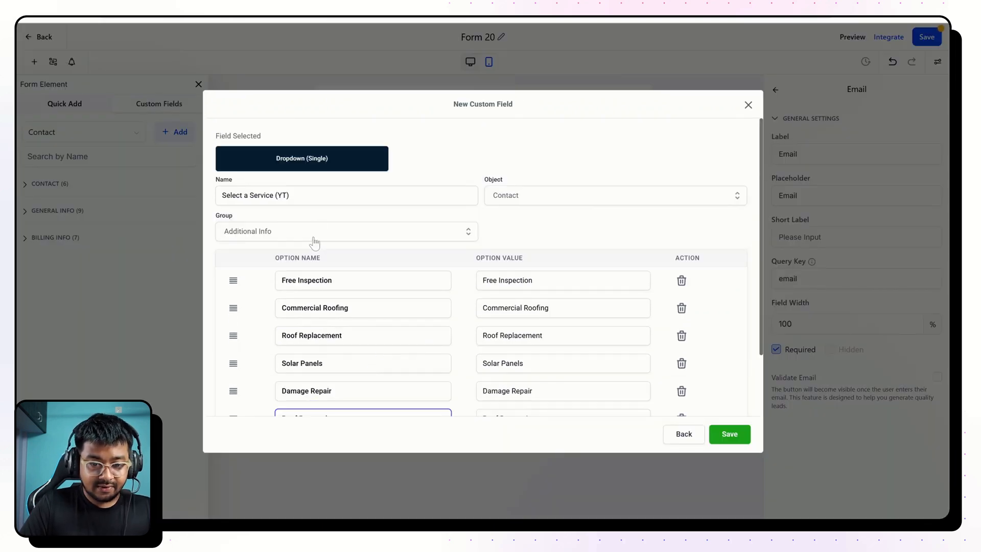
scroll(712, 394, "down", 3)
left_click(729, 437)
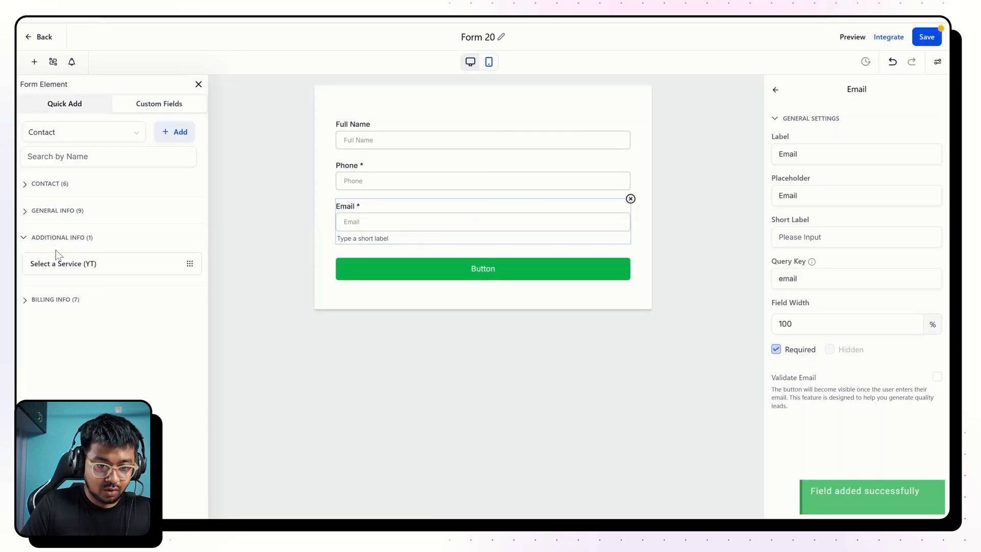
Place the Select a Service (YT) dropdown below Email and set the submit button's text to "Book A Call".
left_click_drag(57, 254, 335, 247)
left_click(389, 246)
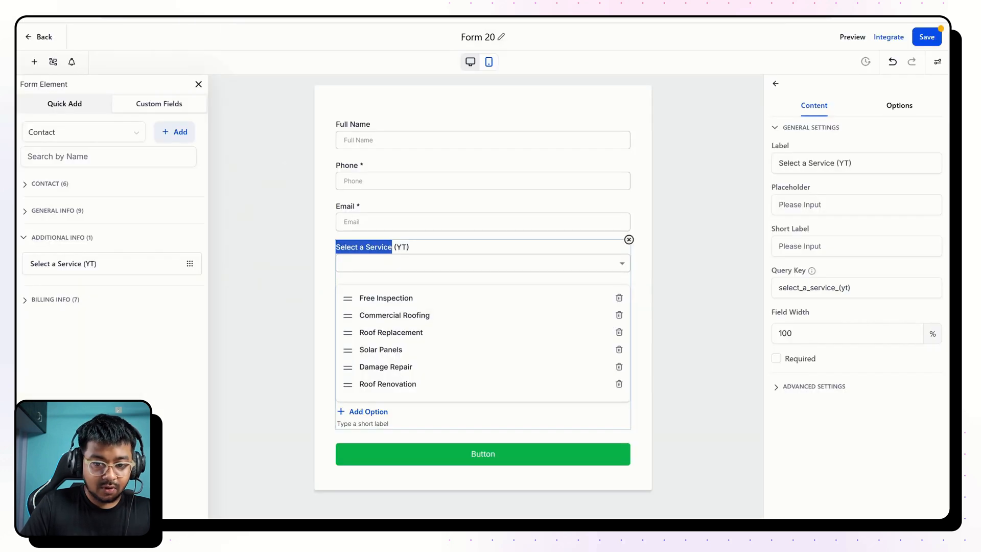
left_click(466, 459)
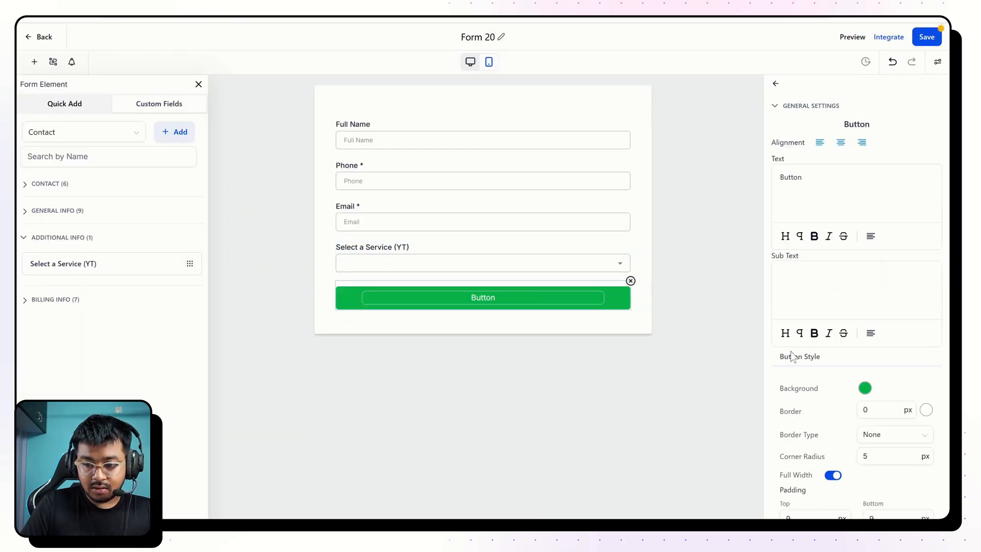
key("ctrl+a")
type("Book A Call")
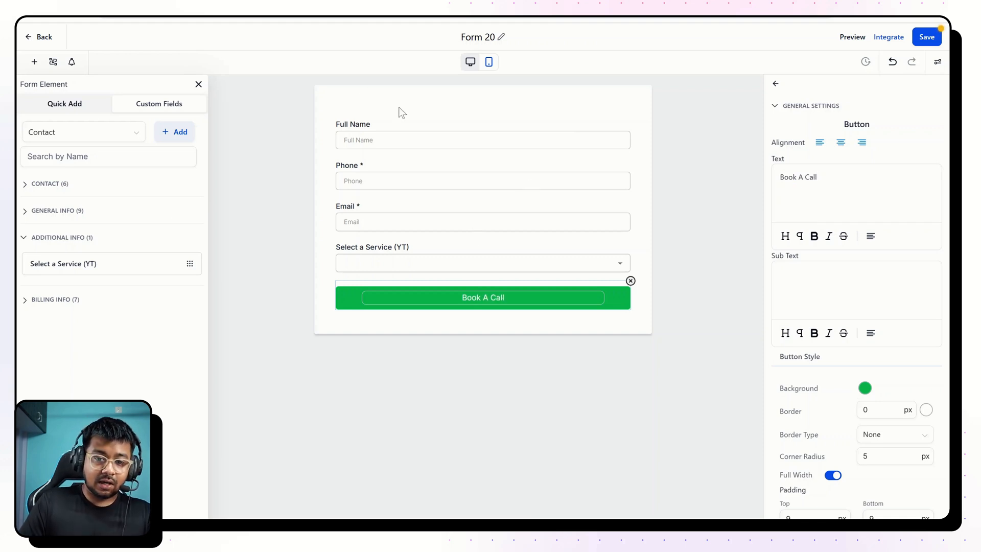
Make the Full Name field required.
left_click(411, 130)
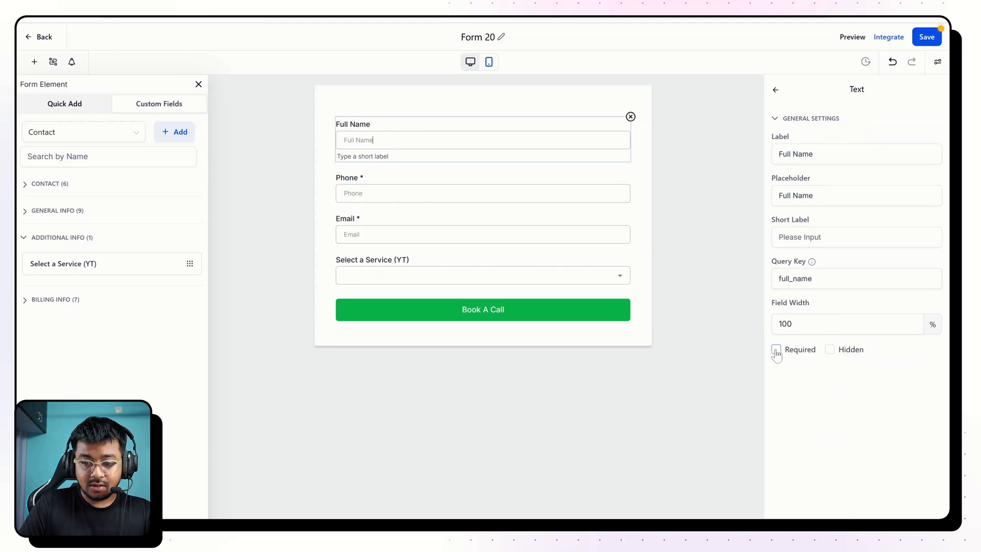
left_click(776, 351)
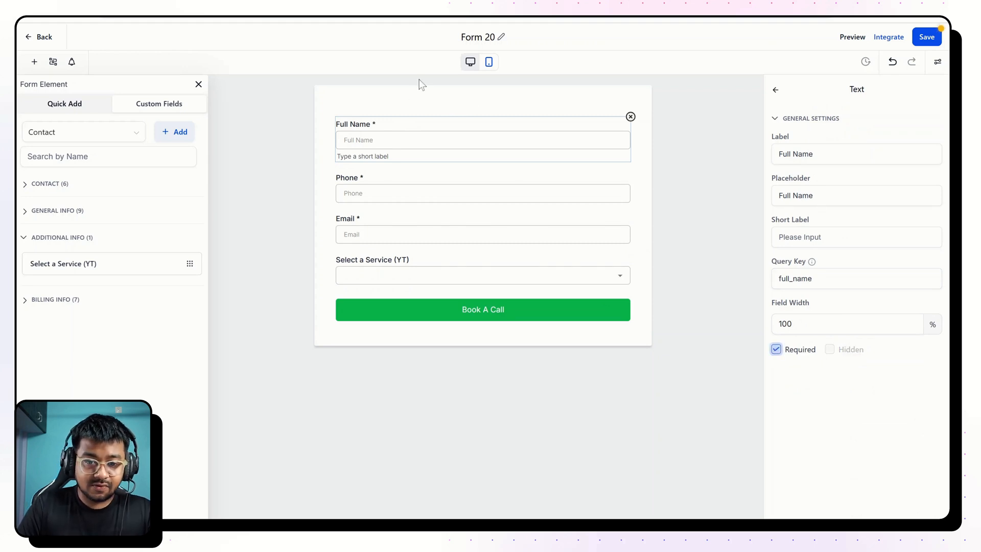
left_click(454, 108)
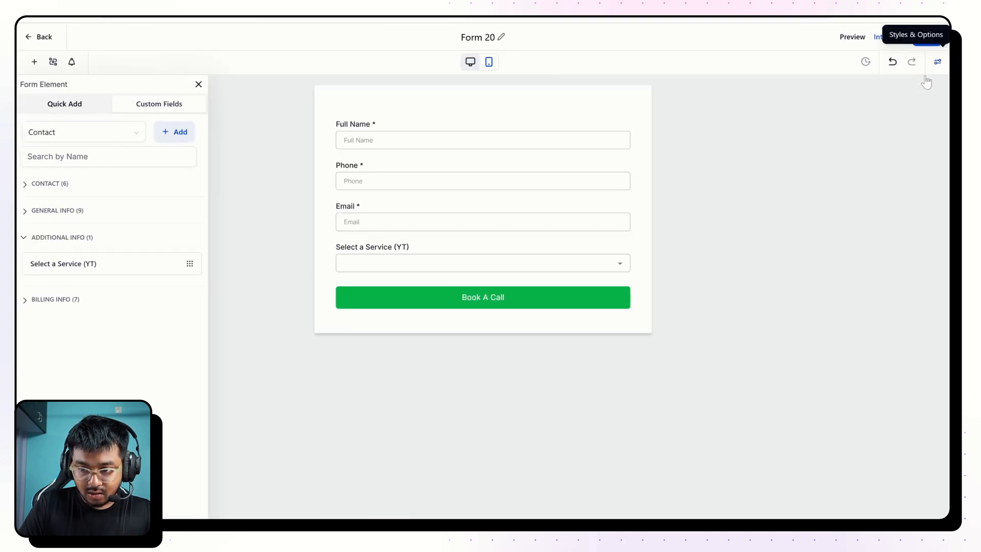
Set the form layout's width to 500 px.
left_click(939, 63)
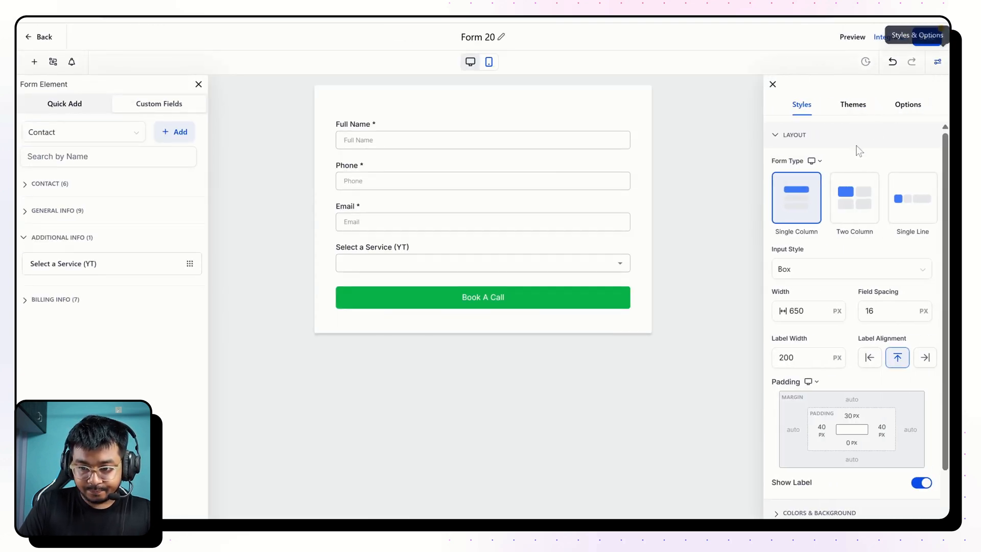
scroll(838, 380, "down", 3)
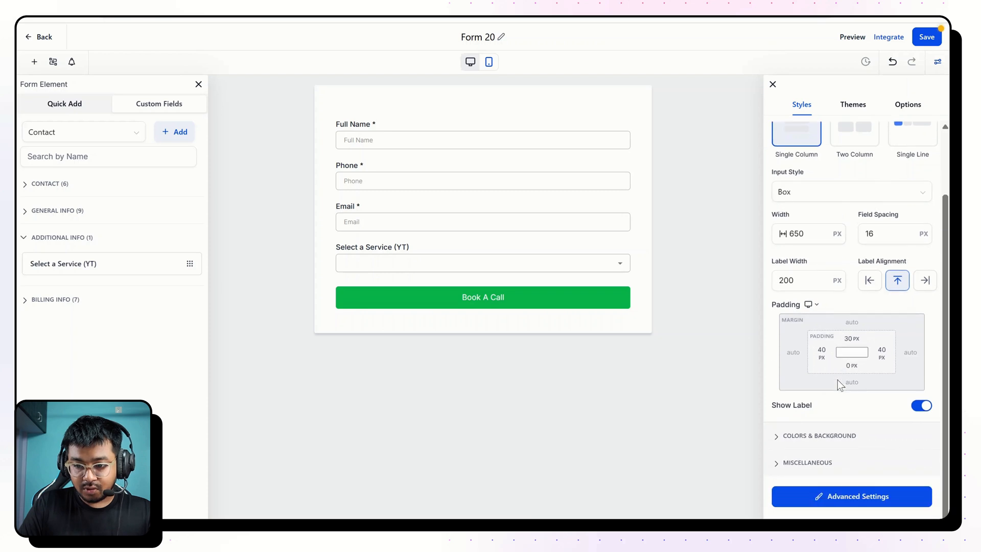
scroll(838, 380, "up", 3)
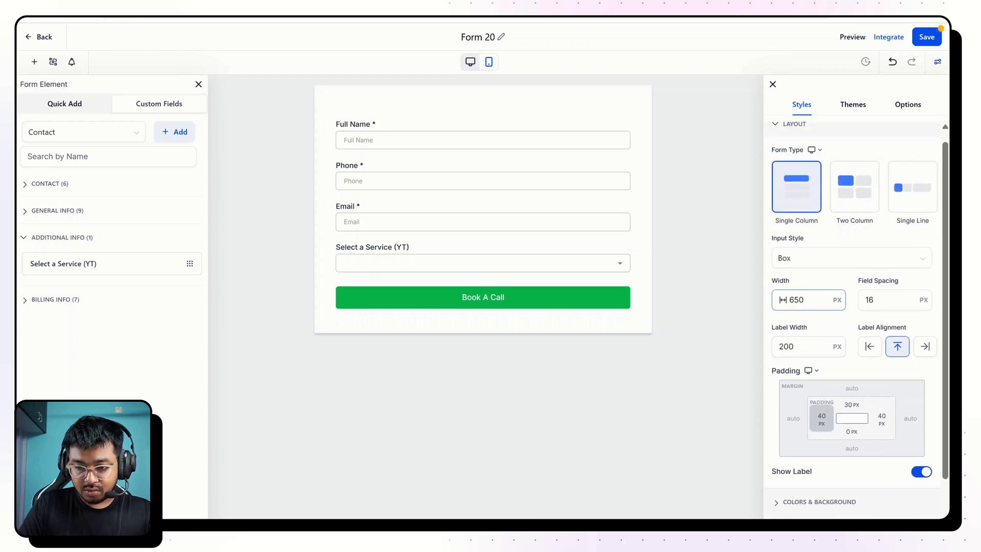
left_click_drag(806, 300, 785, 300)
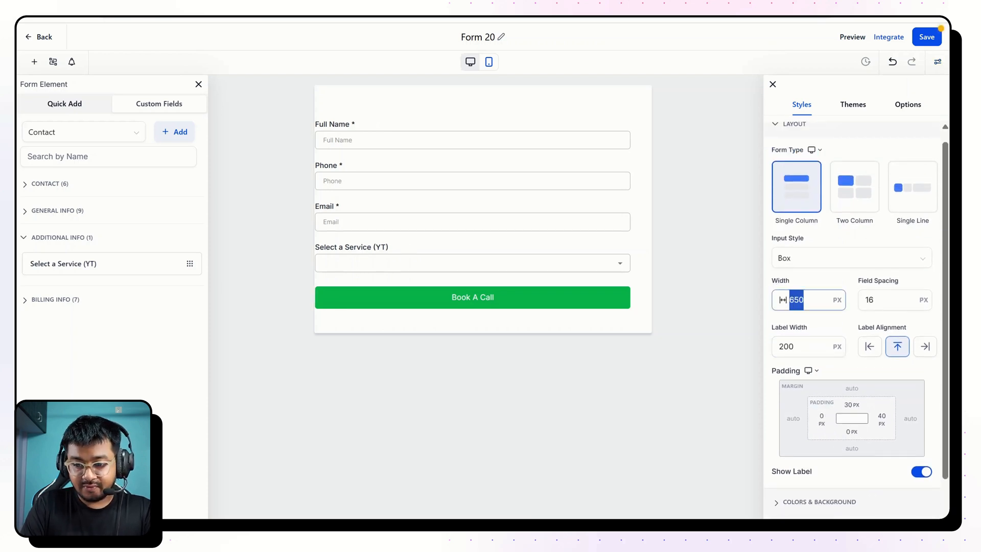
type("500")
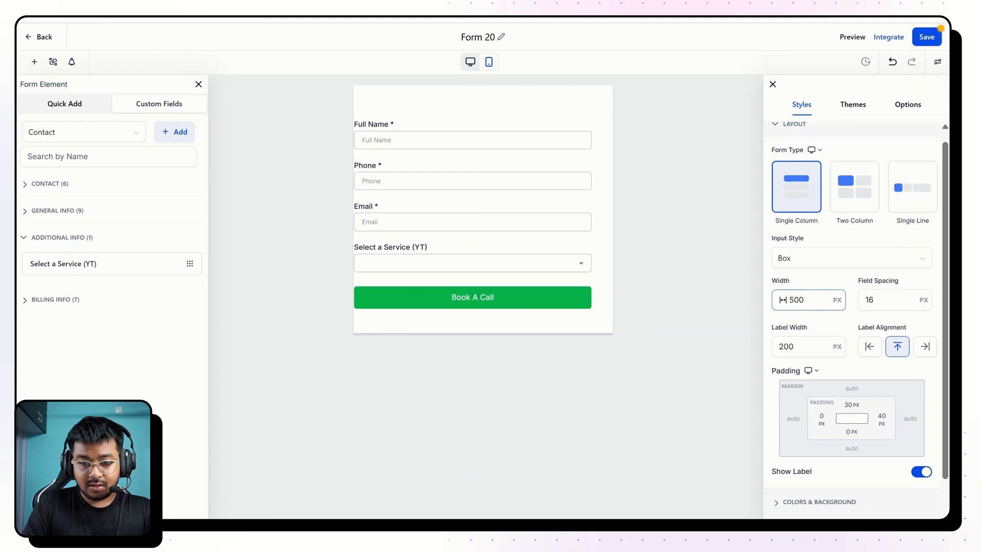
Set the form's left padding to 40 px and its bottom padding to 20 px.
left_click(822, 416)
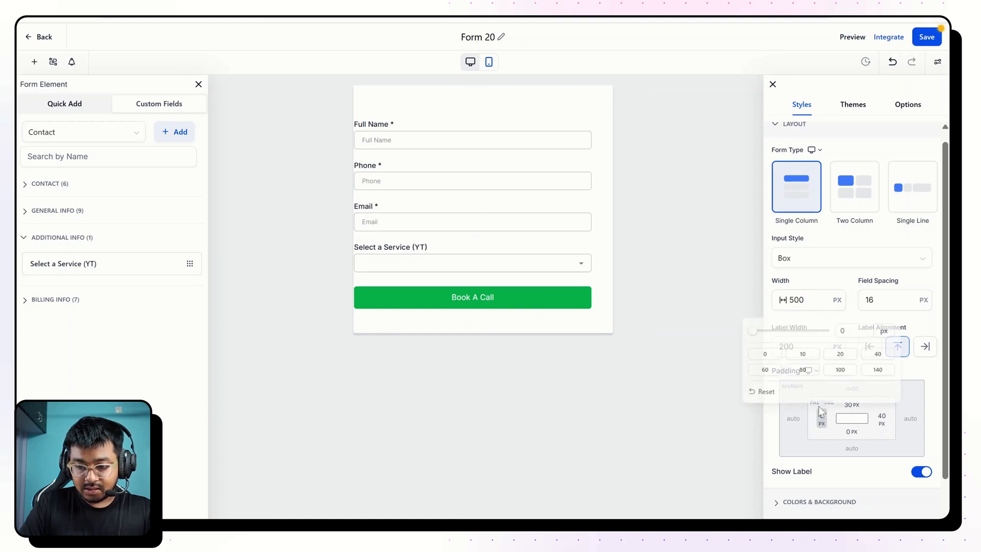
left_click(880, 351)
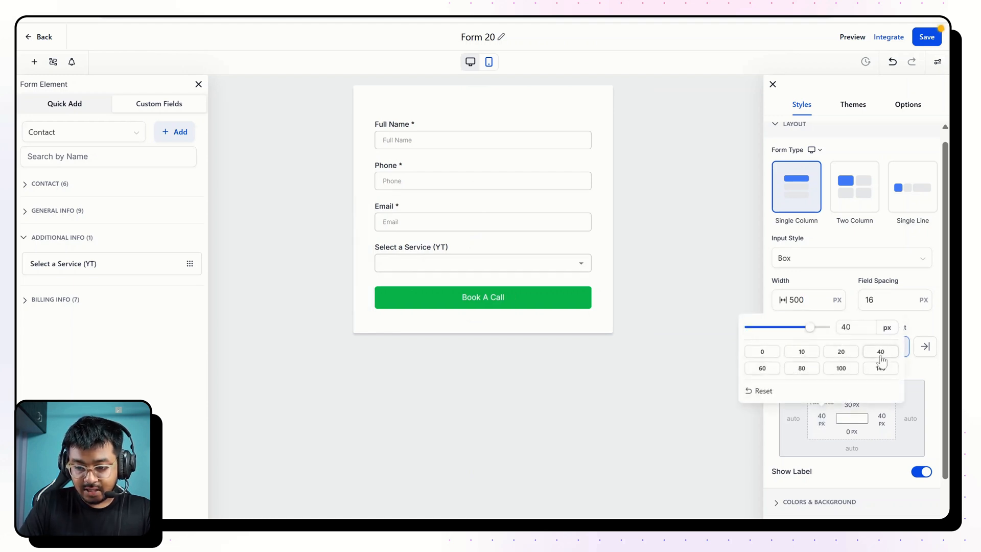
left_click(852, 432)
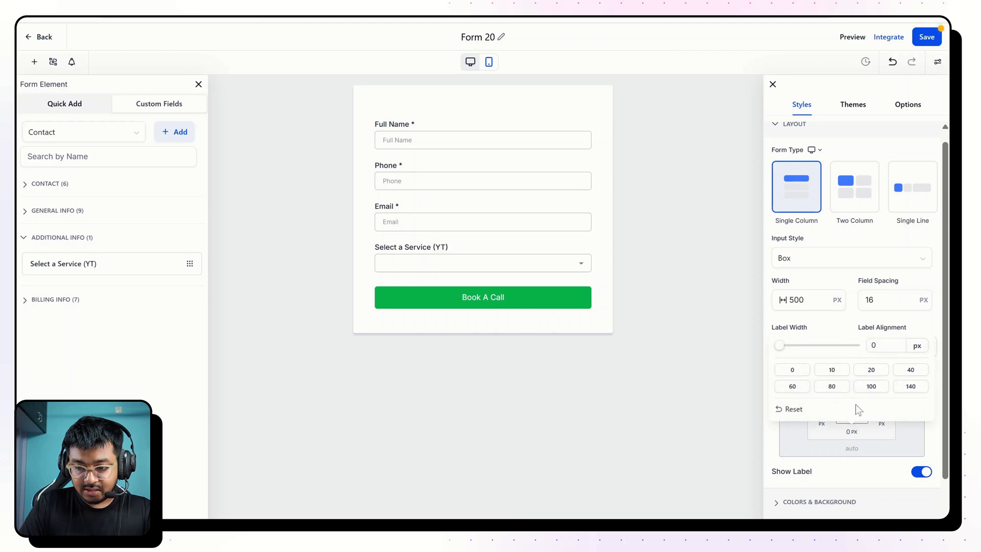
left_click(872, 372)
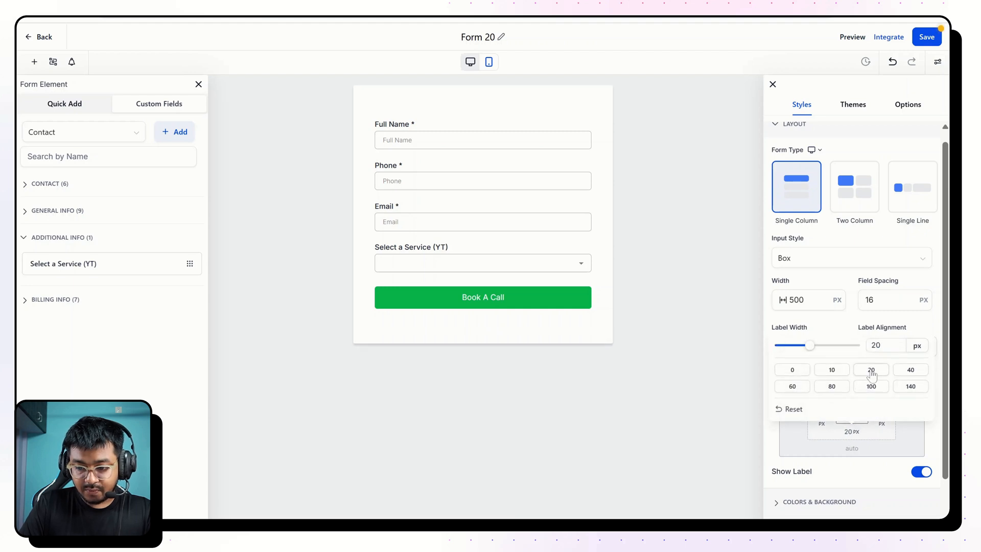
left_click(854, 492)
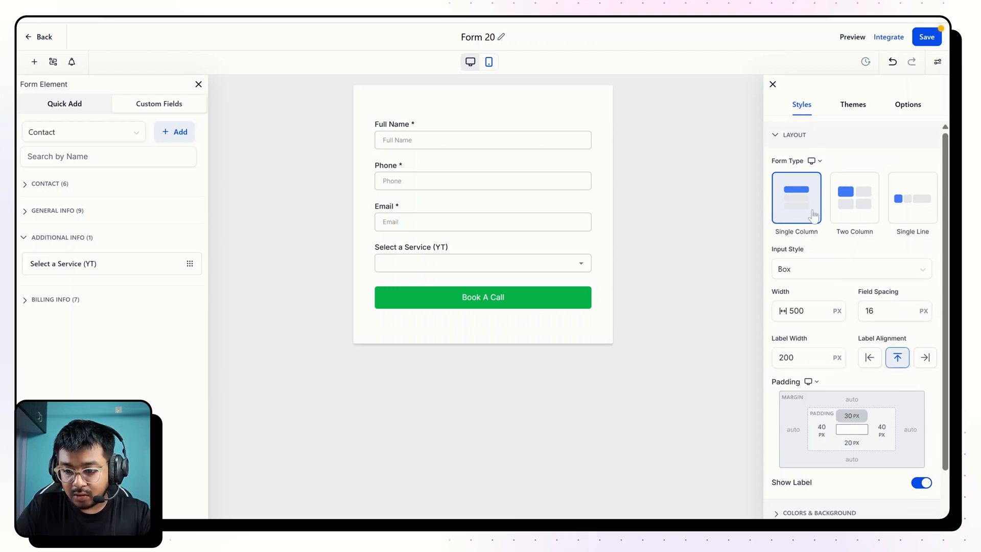
Compare with the reference page's "Book a free call" form and set the form's background color to #1B1E25FF.
scroll(857, 340, "down", 3)
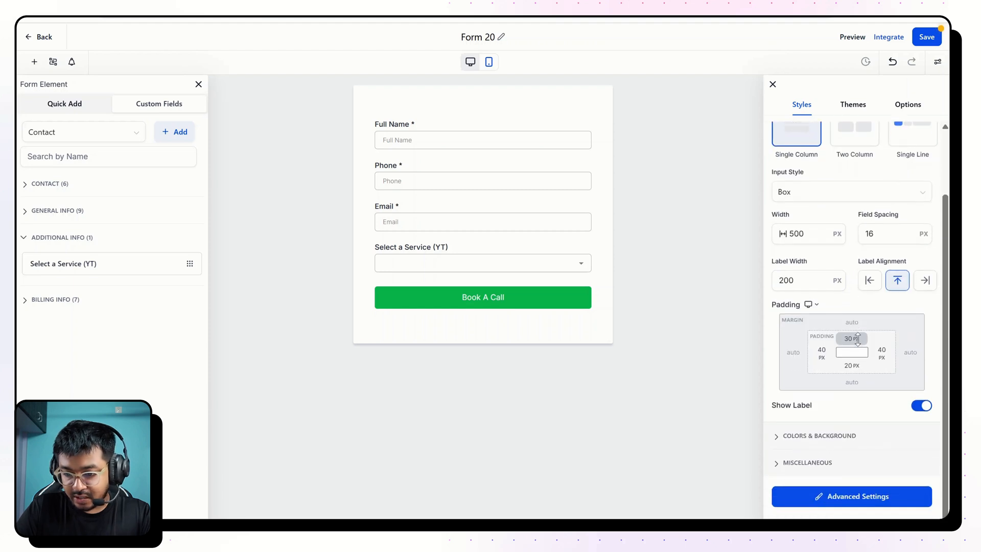
left_click(823, 438)
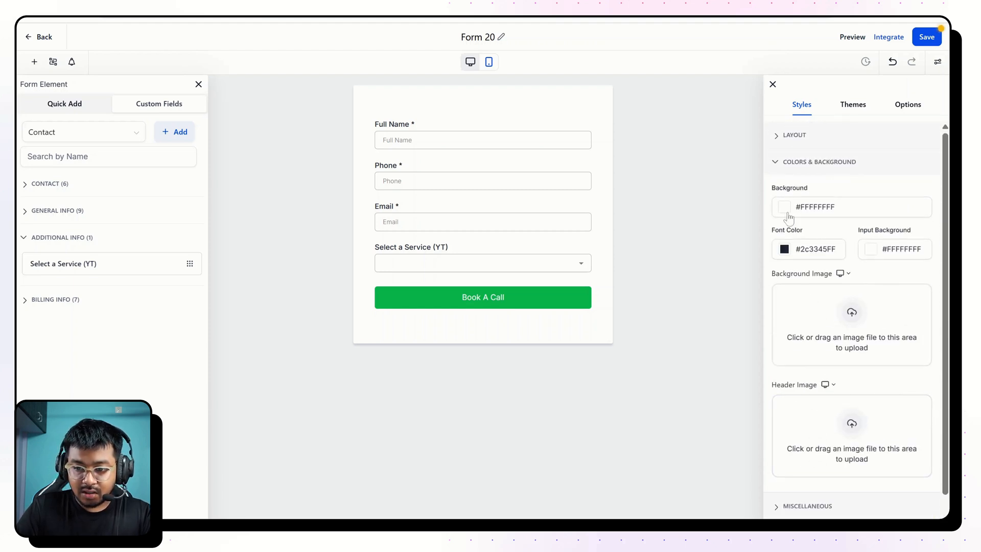
left_click(784, 206)
left_click_drag(817, 240, 750, 262)
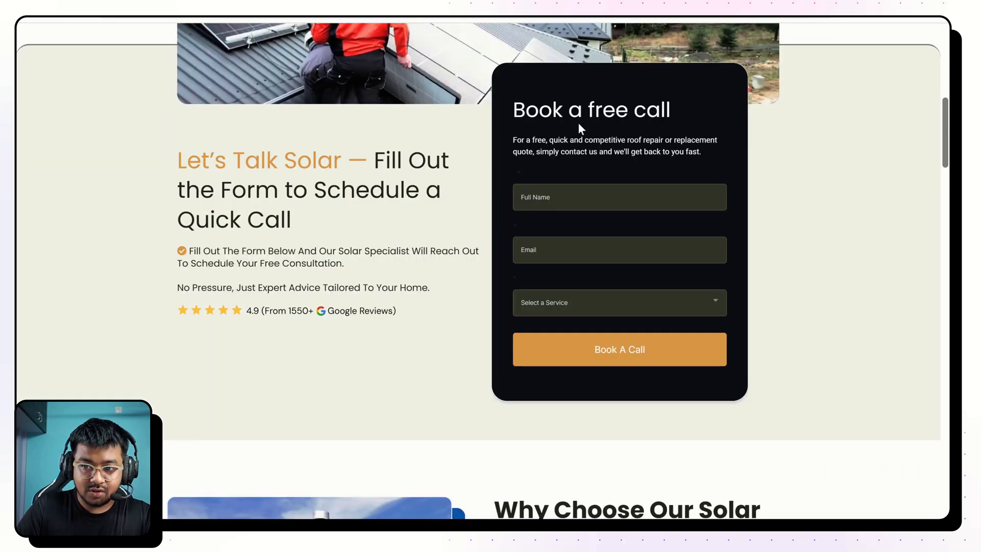
left_click_drag(509, 112, 704, 172)
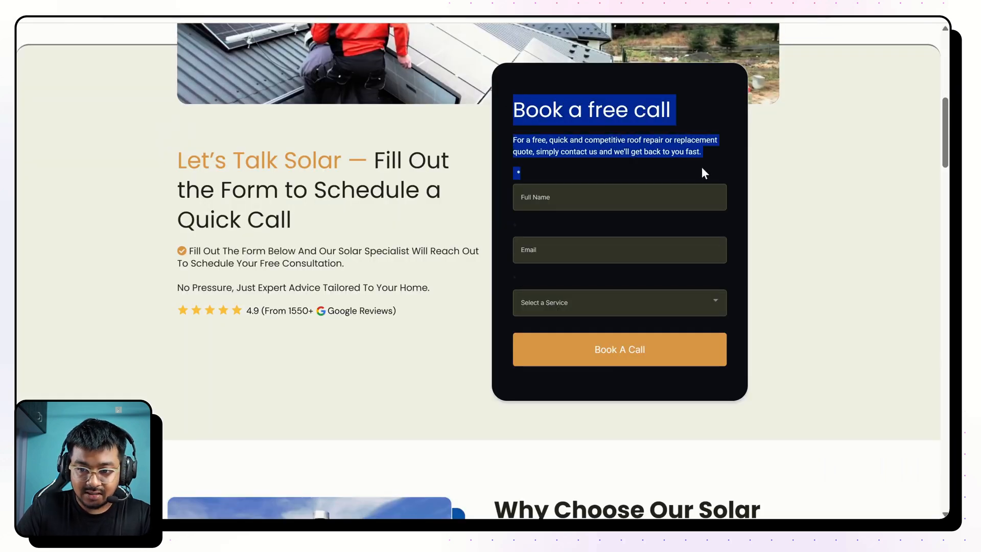
left_click(875, 15)
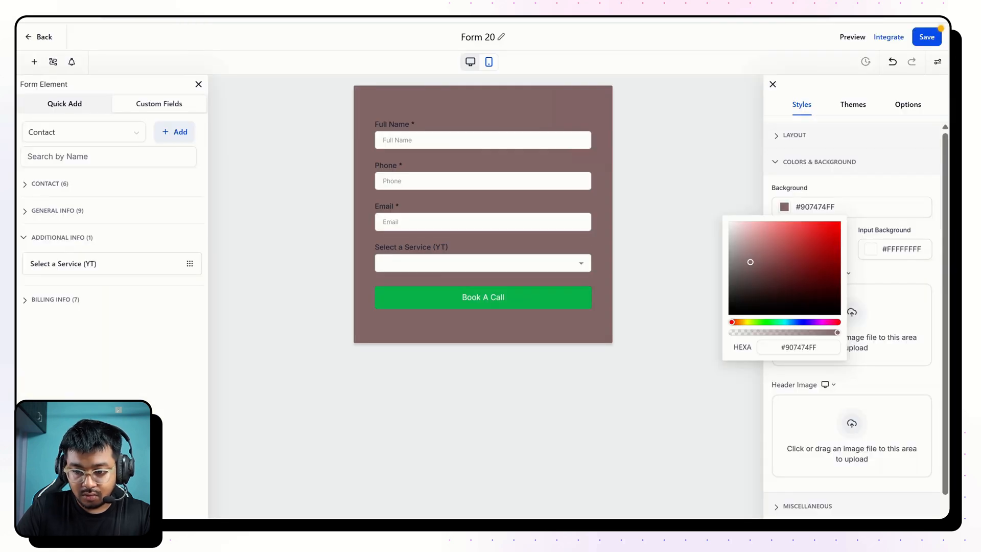
triple_click(799, 347)
type("#1B1E25")
key("Return")
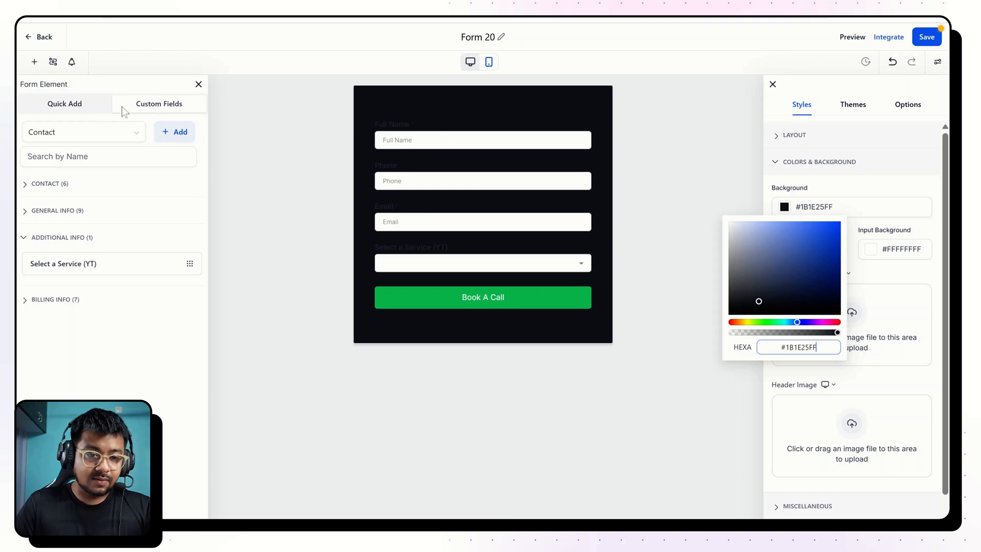
Add a Text element above the Full Name field and make it read "Book A Free Call".
left_click(78, 108)
scroll(74, 278, "down", 10)
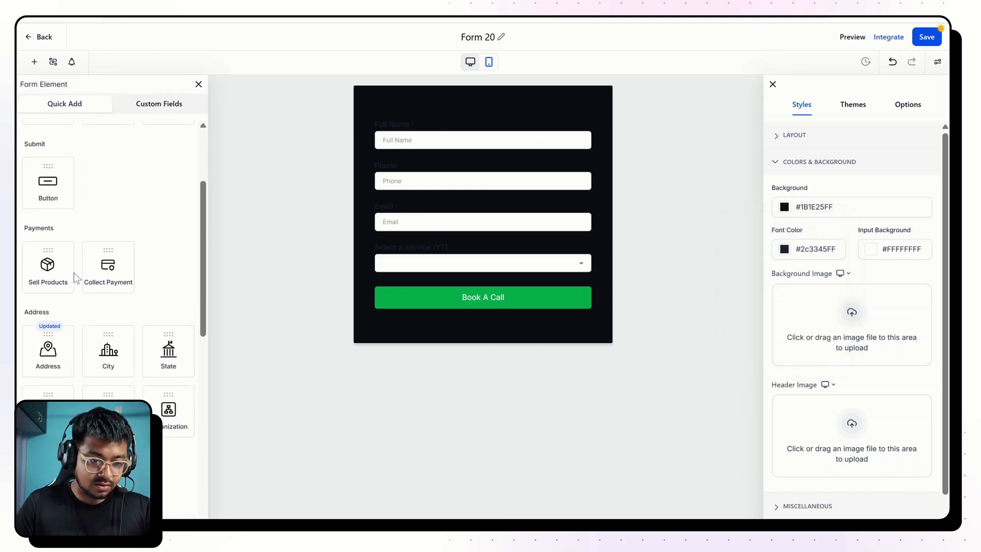
scroll(76, 278, "down", 5)
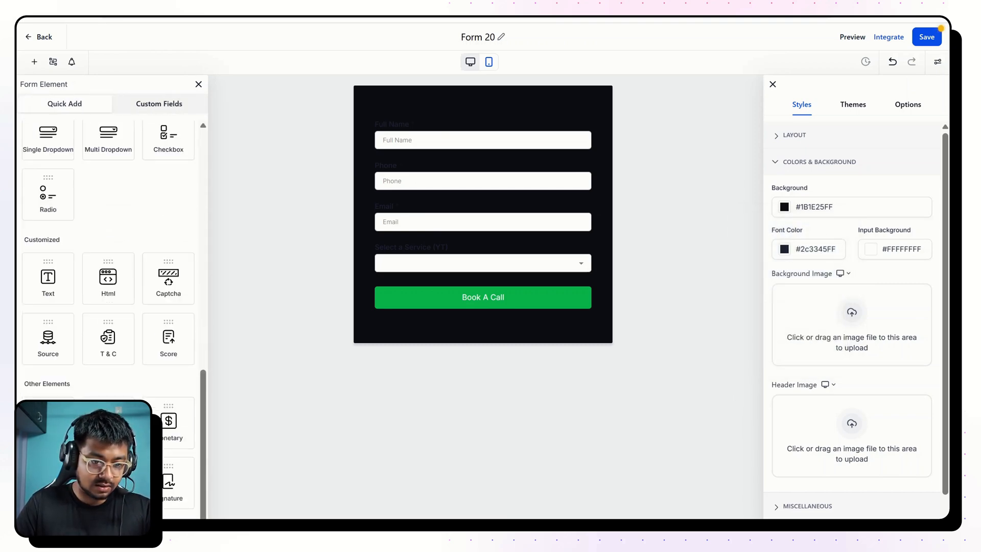
left_click(58, 274)
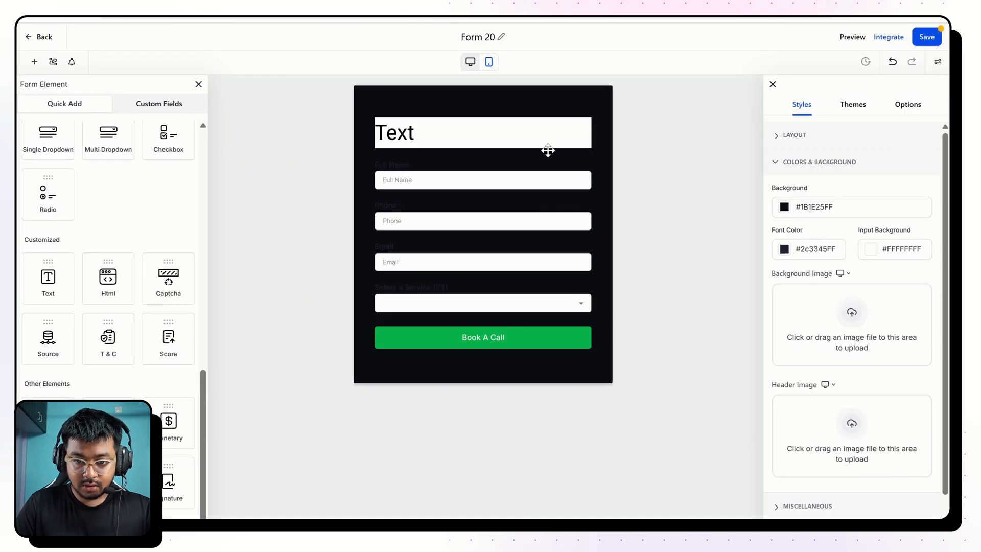
left_click(526, 131)
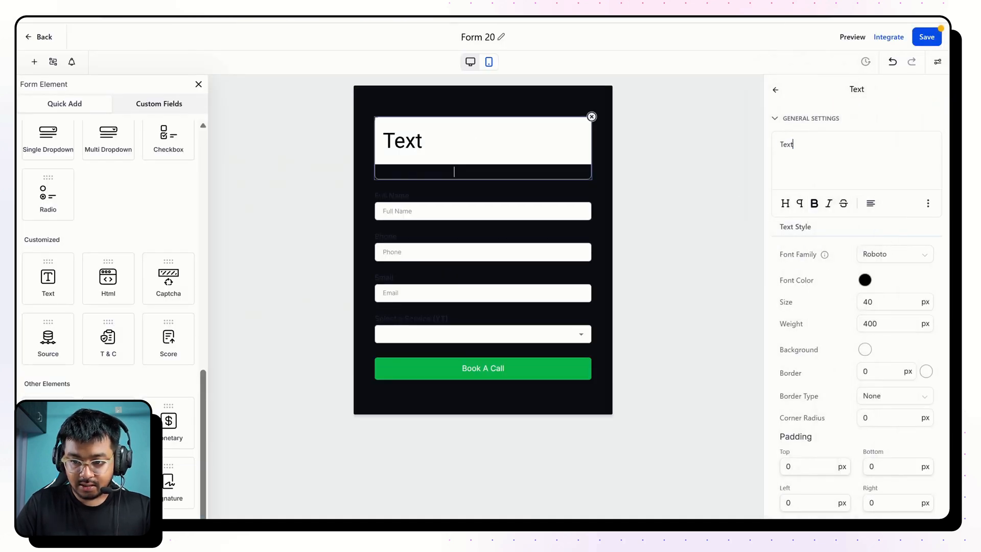
double_click(787, 144)
type("Book A Free Call")
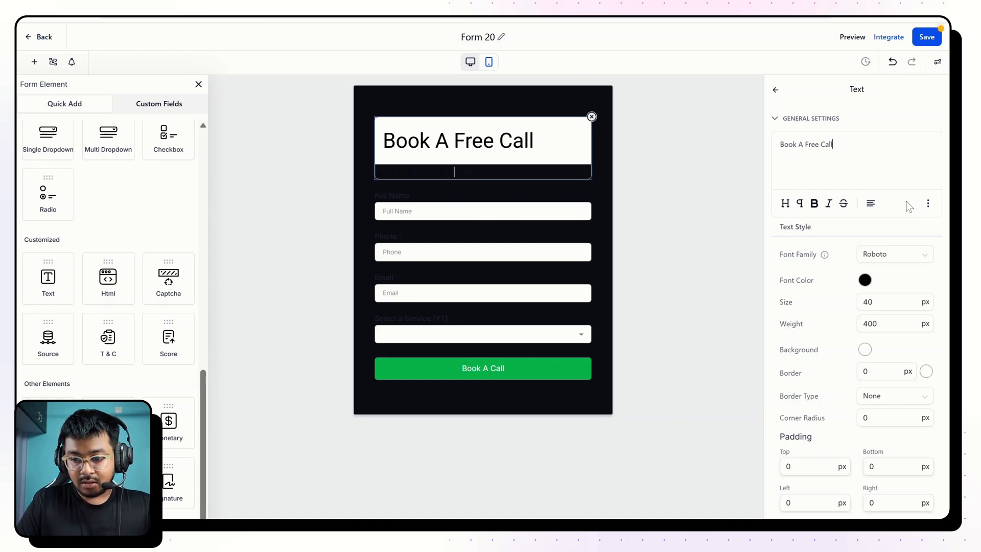
Set the "Book A Free Call" heading's font family to Poppins and its font color to #FFFFFFFF.
left_click(889, 254)
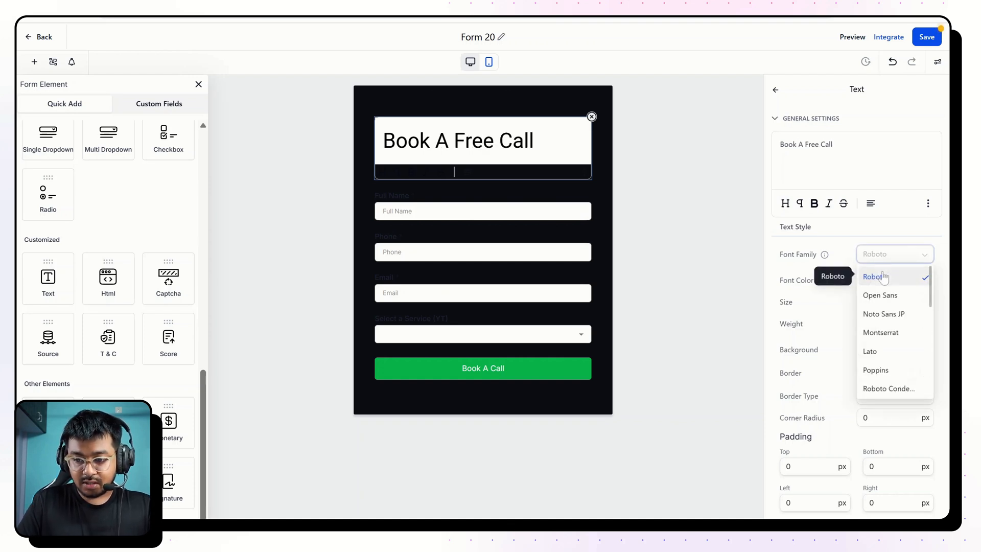
type("popp")
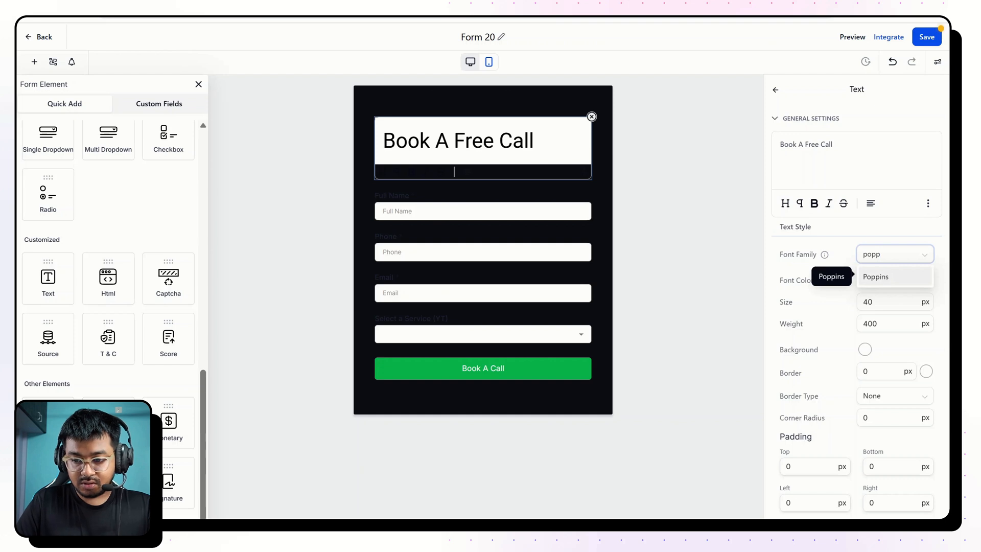
key("Return")
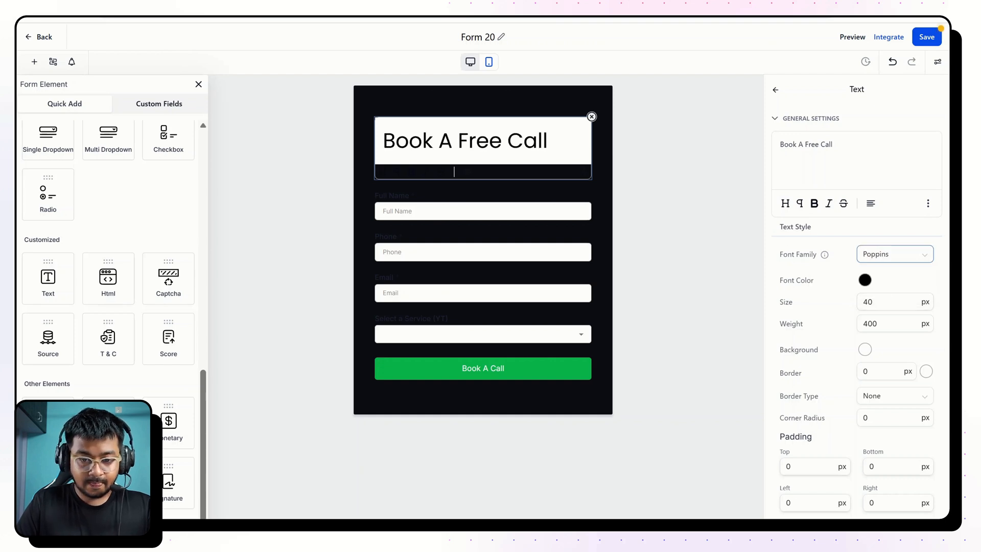
left_click(865, 281)
left_click_drag(838, 324, 786, 289)
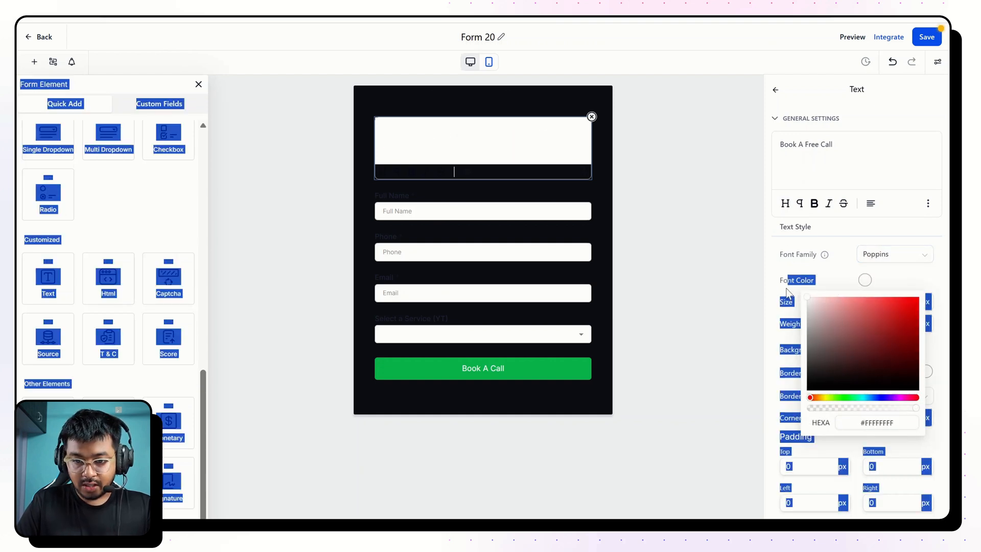
left_click(781, 239)
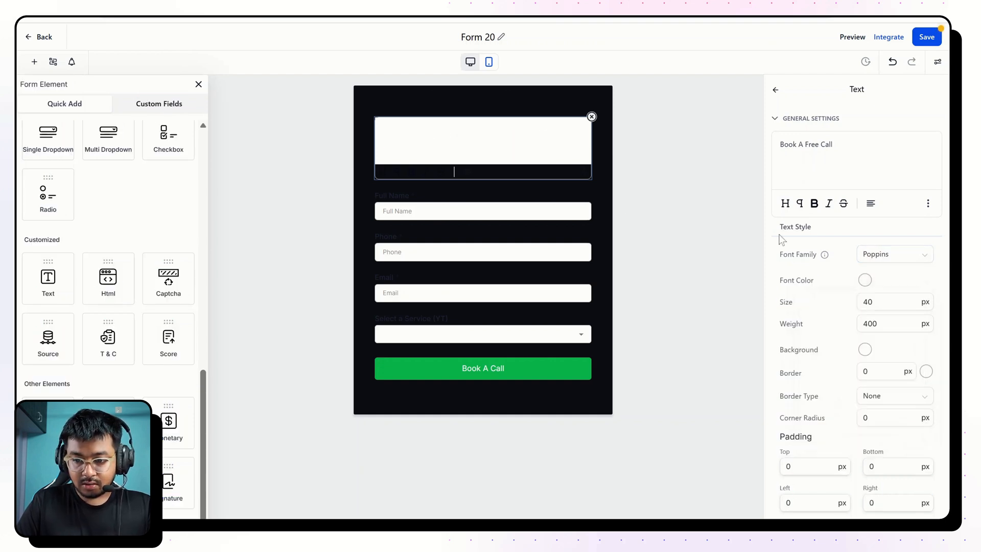
Set the "Book A Free Call" heading's background color to #1B1E25FF.
left_click(865, 349)
key("ctrl+a")
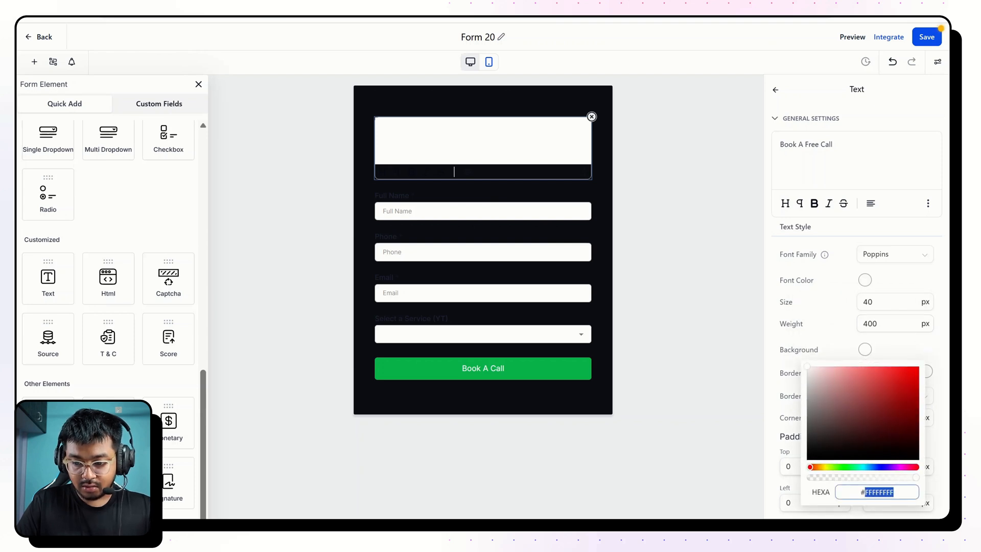
type("#1B1E25FF")
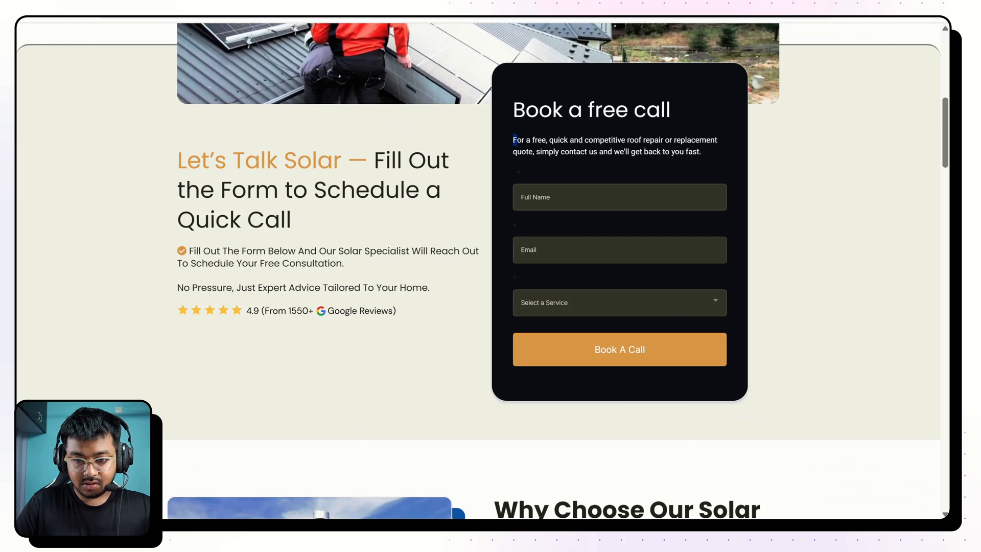
Copy the intro sentence from the reference page's form and add it as a Text element between the heading and the Full Name field.
double_click(573, 152)
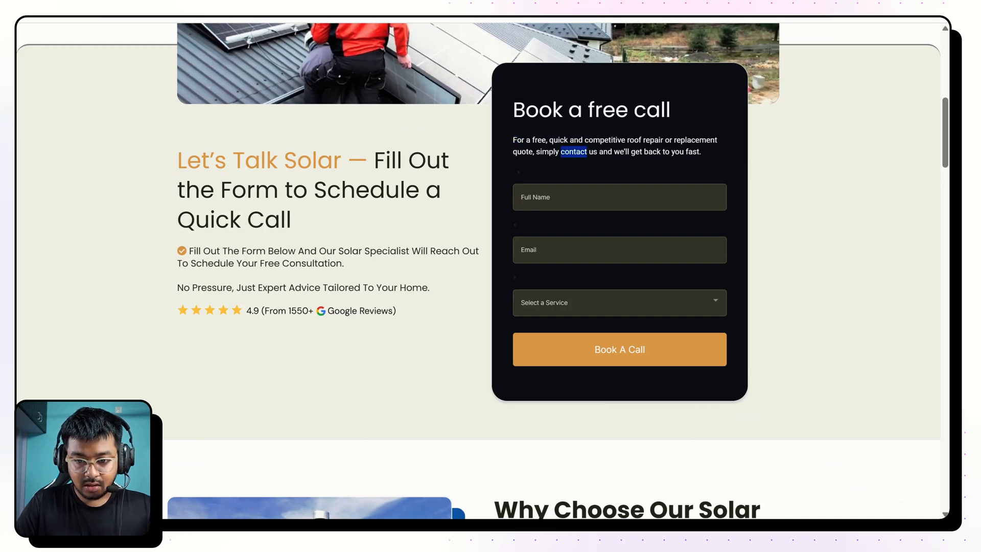
left_click_drag(513, 140, 709, 152)
key("ctrl+c")
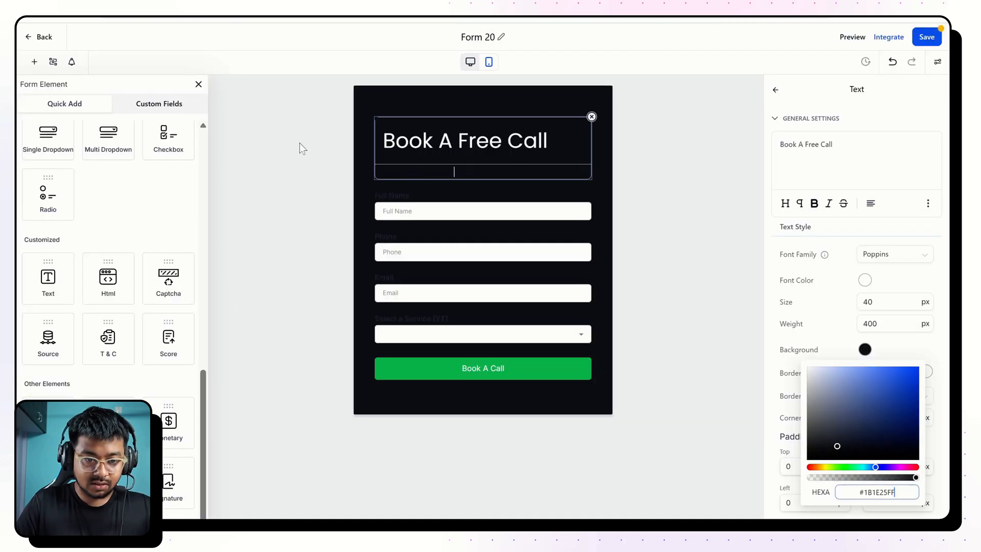
scroll(138, 216, "up", 6)
scroll(138, 216, "down", 6)
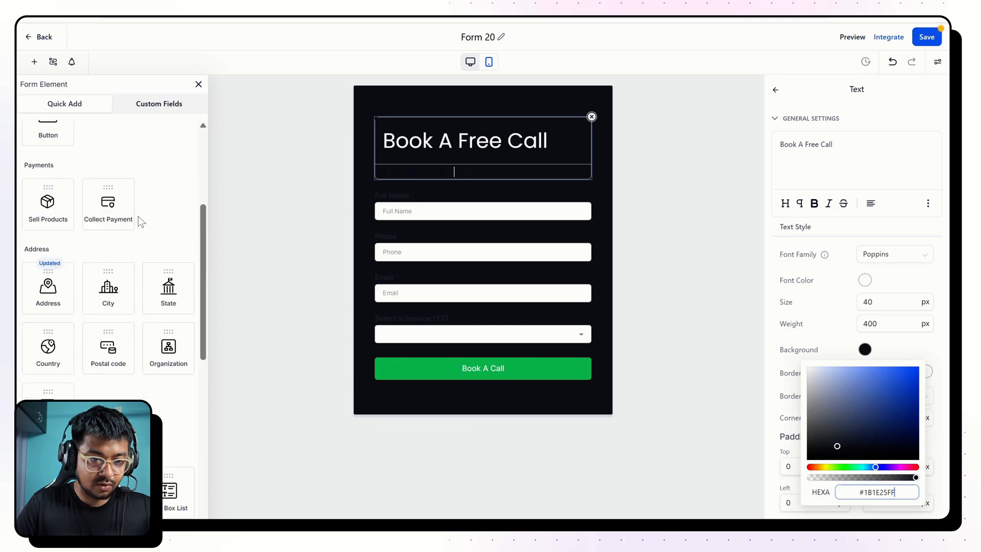
left_click_drag(48, 280, 491, 210)
left_click(486, 184)
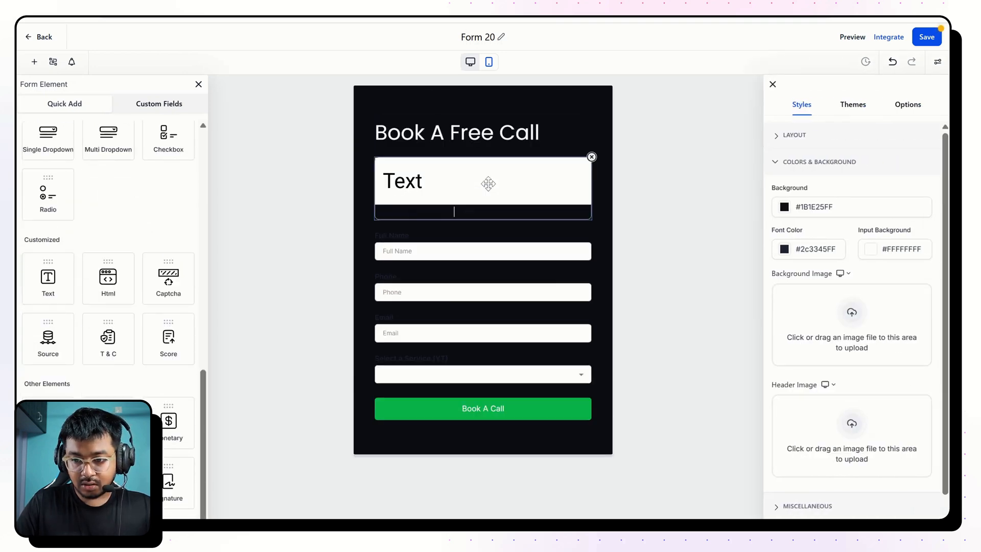
key("ctrl+a")
key("ctrl+v")
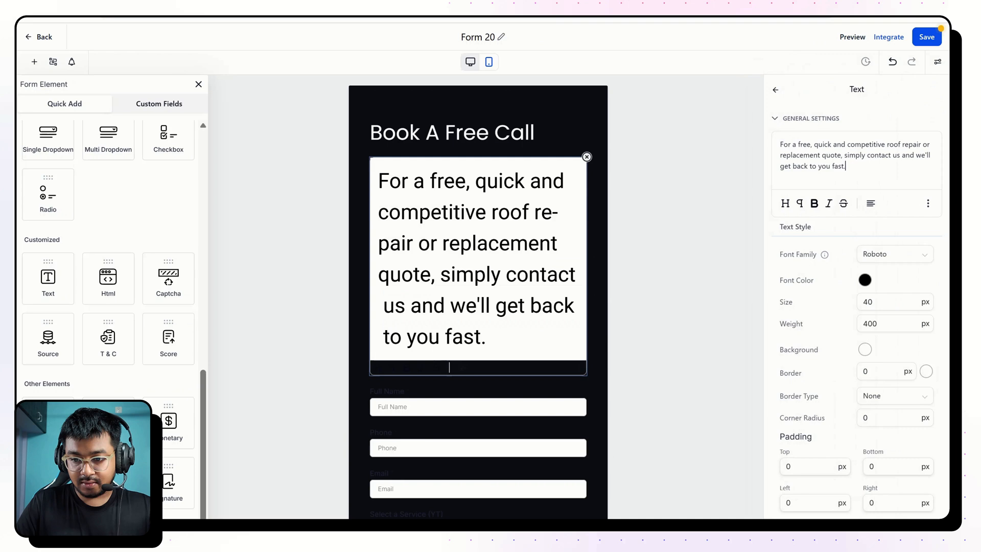
Set the intro sentence's font size to 14 px so it fits on two lines like the reference.
left_click(869, 301)
double_click(869, 302)
type("22")
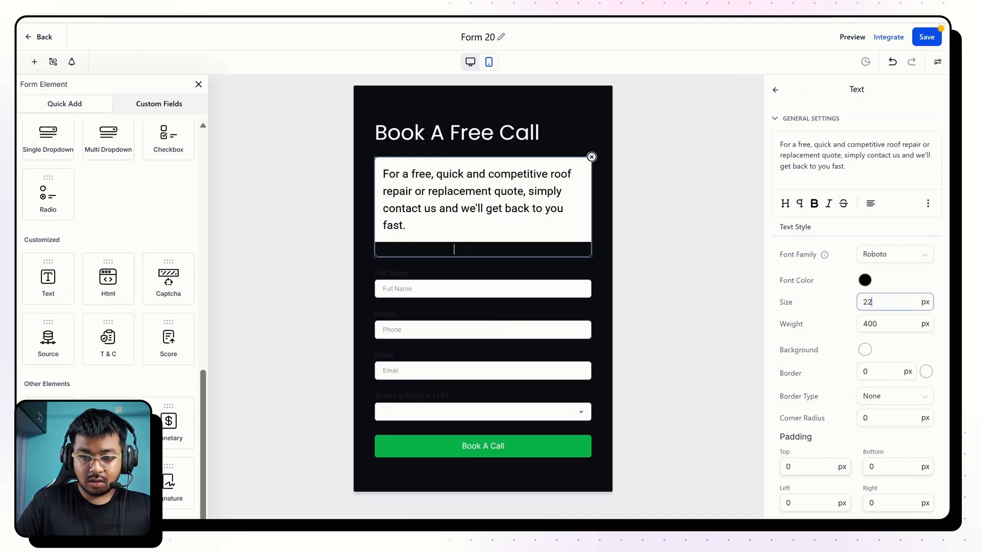
key("BackSpace")
key("BackSpace")
type("16")
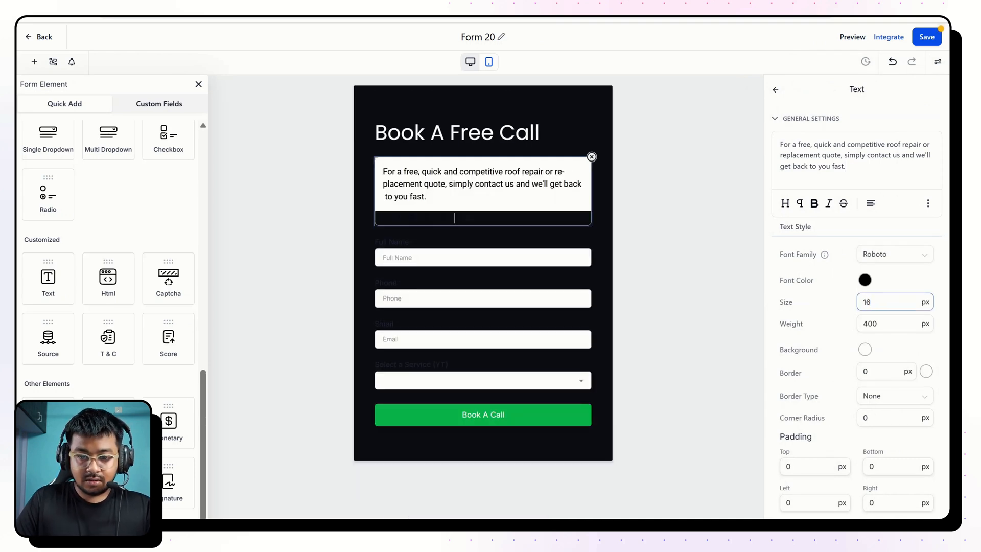
key("BackSpace")
type("4")
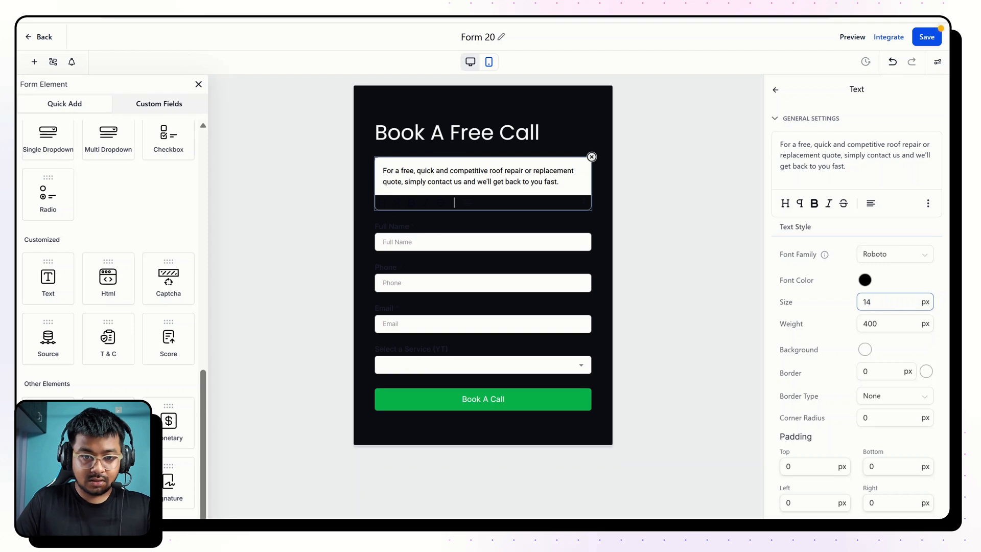
Set the intro sentence's font color to #FFFFFFFF and match its background to the form's dark background color.
scroll(889, 365, "down", 3)
scroll(868, 256, "up", 2)
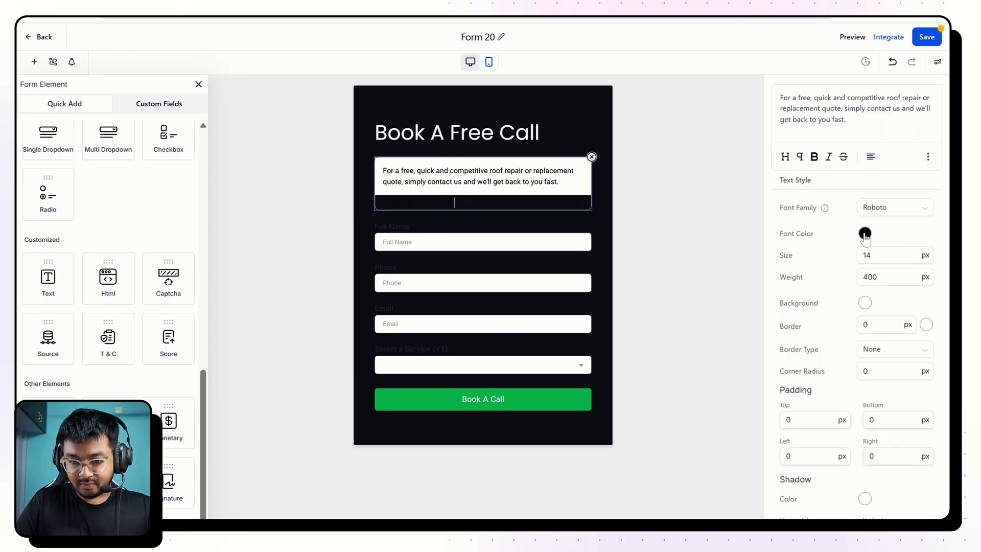
left_click(864, 233)
left_click_drag(817, 258, 793, 239)
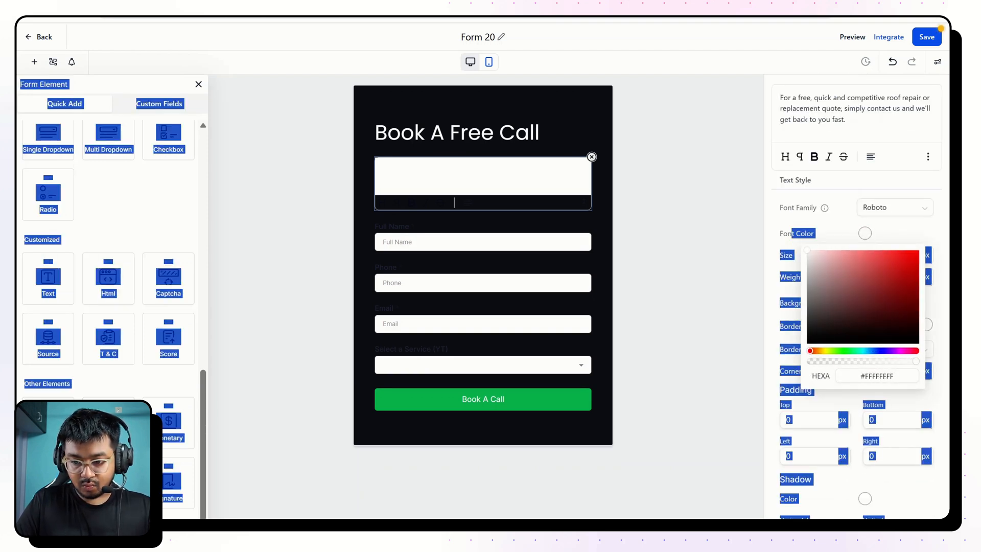
left_click(820, 229)
left_click(865, 303)
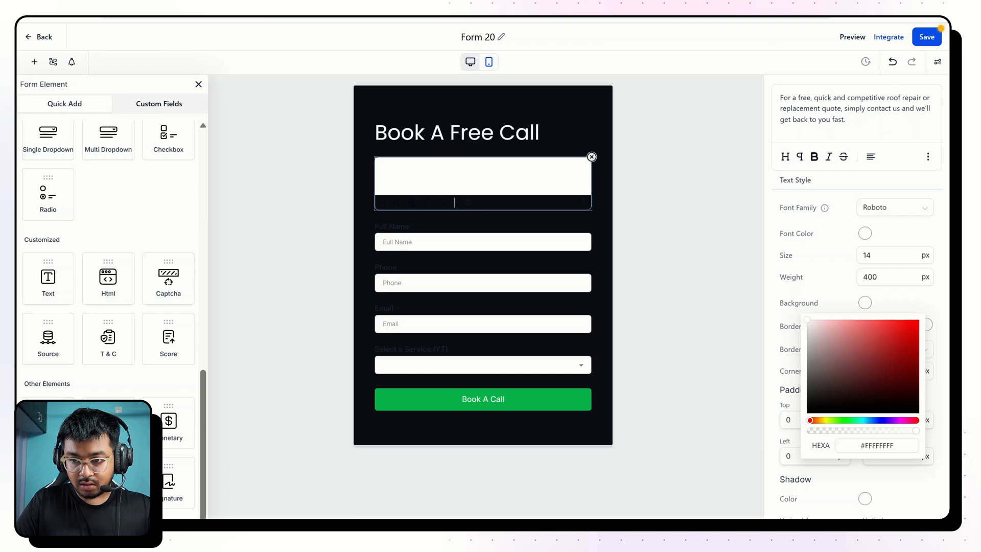
left_click(871, 21)
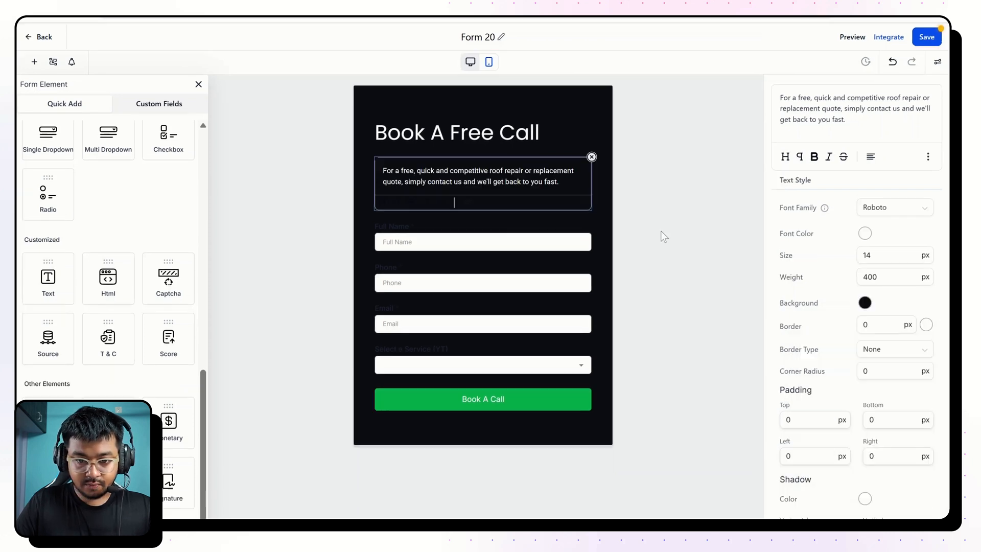
left_click(660, 231)
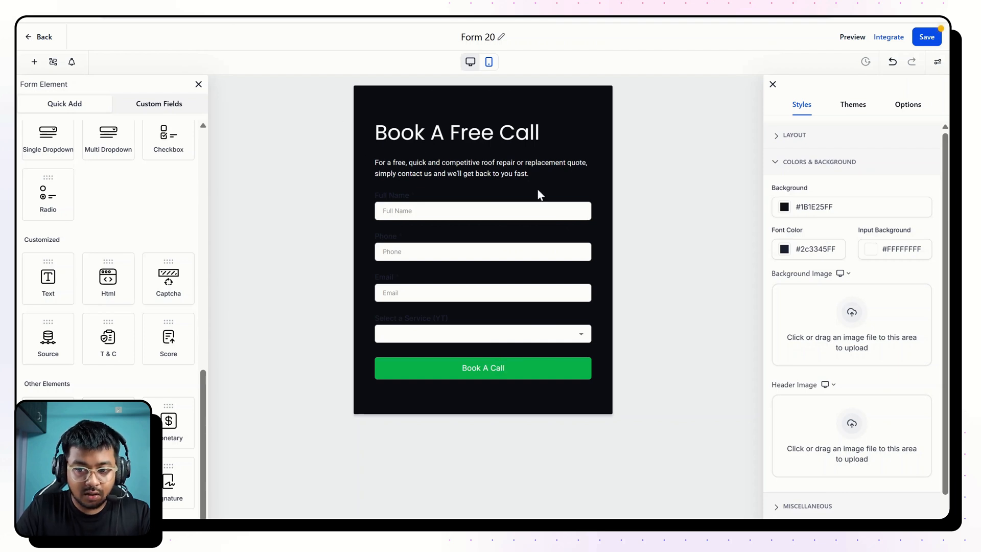
Open the form's advanced style settings and set the form's corner radius to 30 px.
scroll(856, 259, "down", 1)
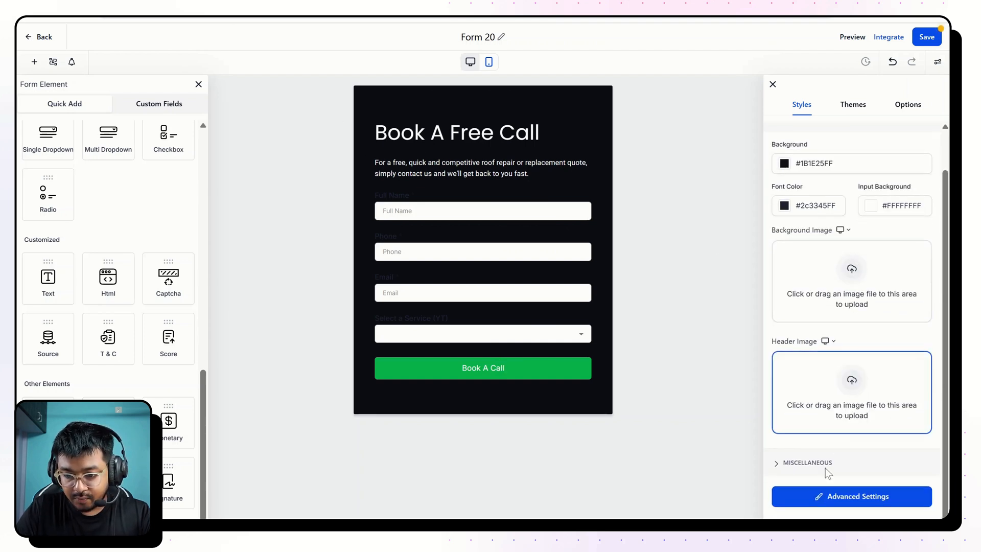
left_click(838, 498)
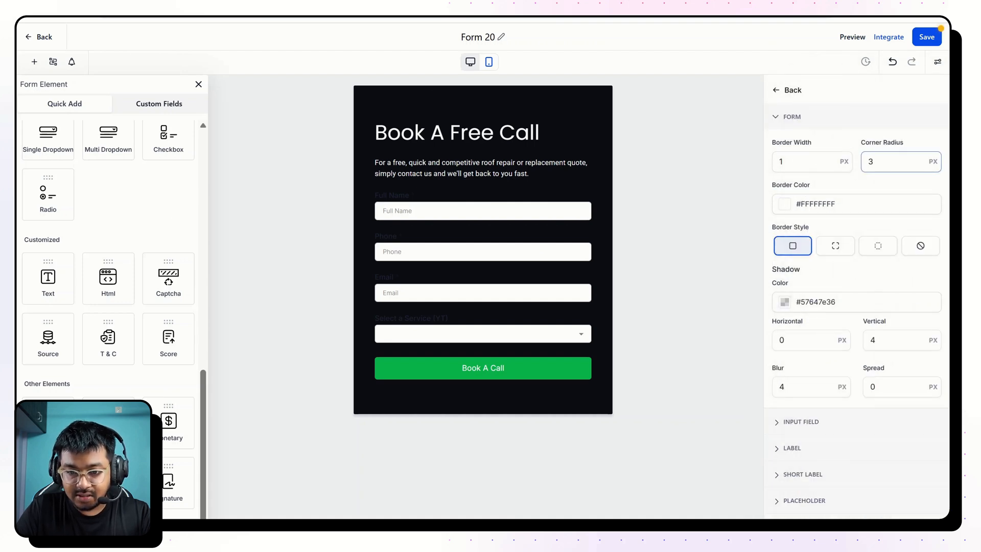
double_click(871, 161)
type("30")
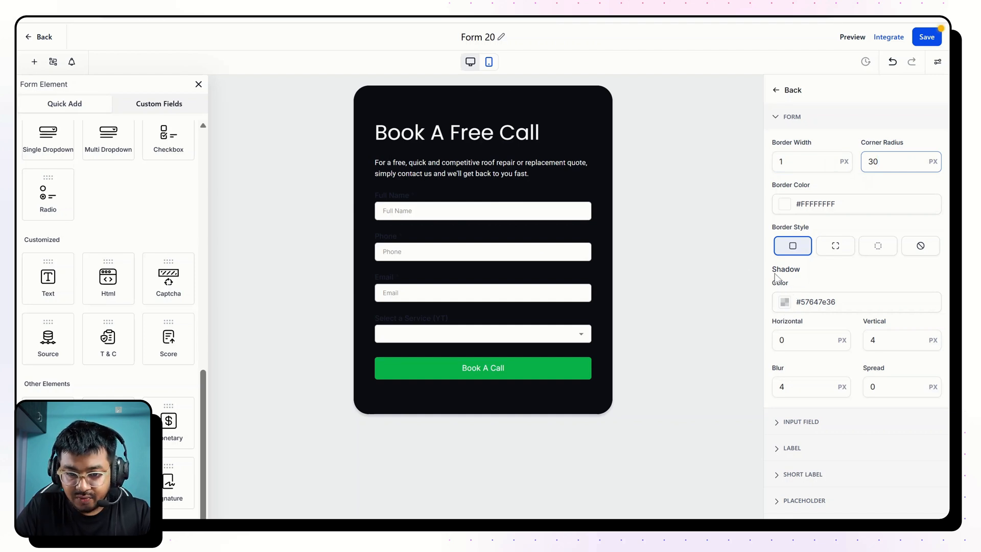
Set the font color of the form's input fields to #FFFFFFFF.
scroll(813, 402, "down", 1)
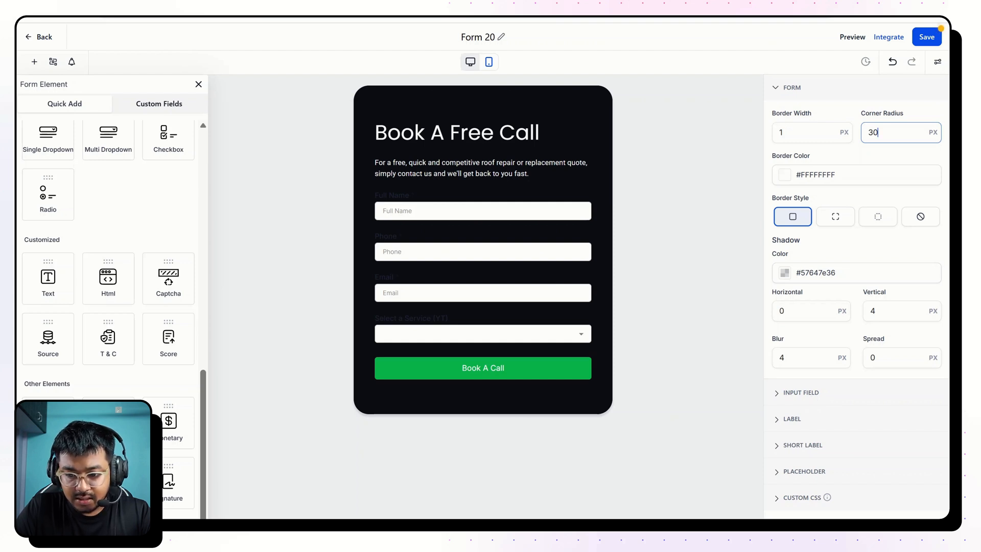
left_click(801, 393)
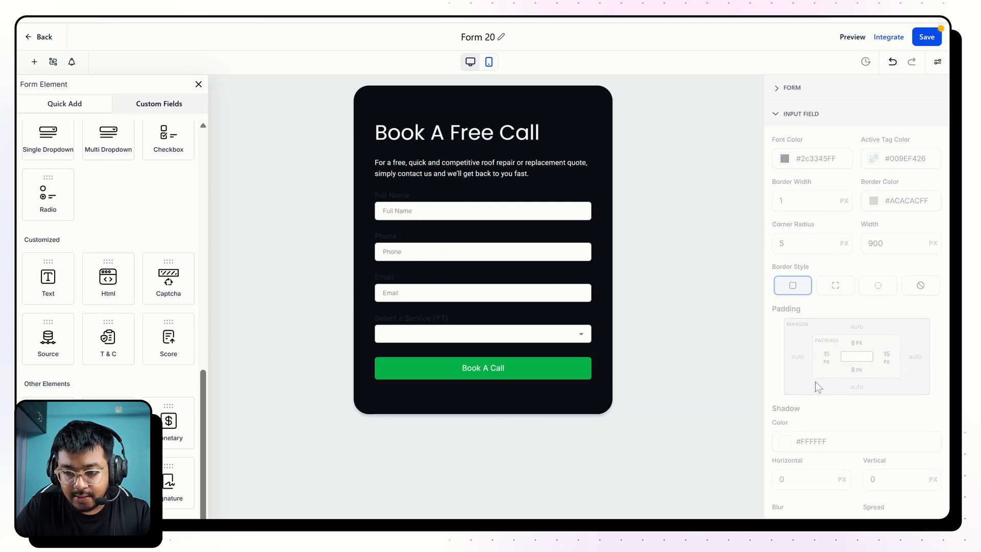
left_click(785, 160)
left_click_drag(768, 241, 718, 171)
left_click(857, 155)
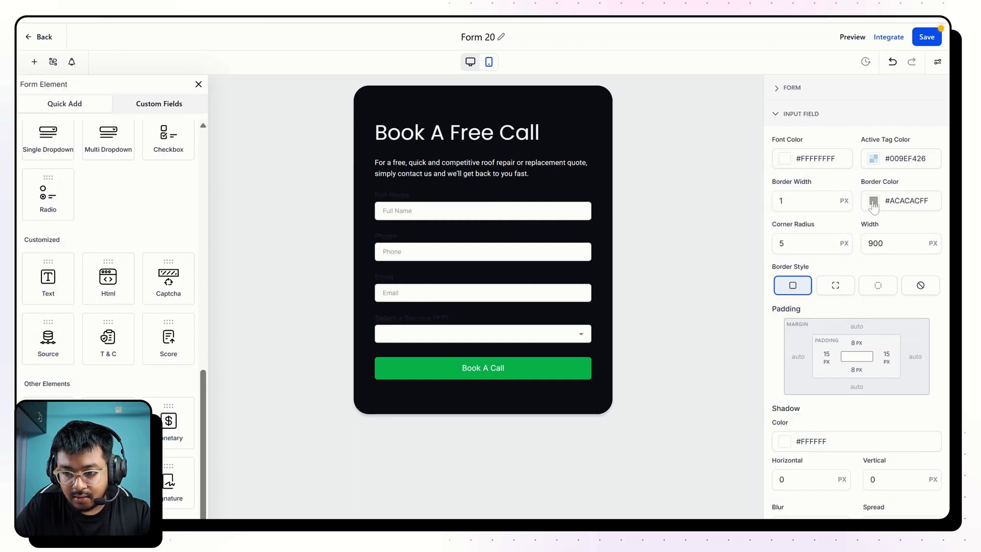
Try a 20 px corner radius on the input fields, then settle on 4 px.
double_click(782, 243)
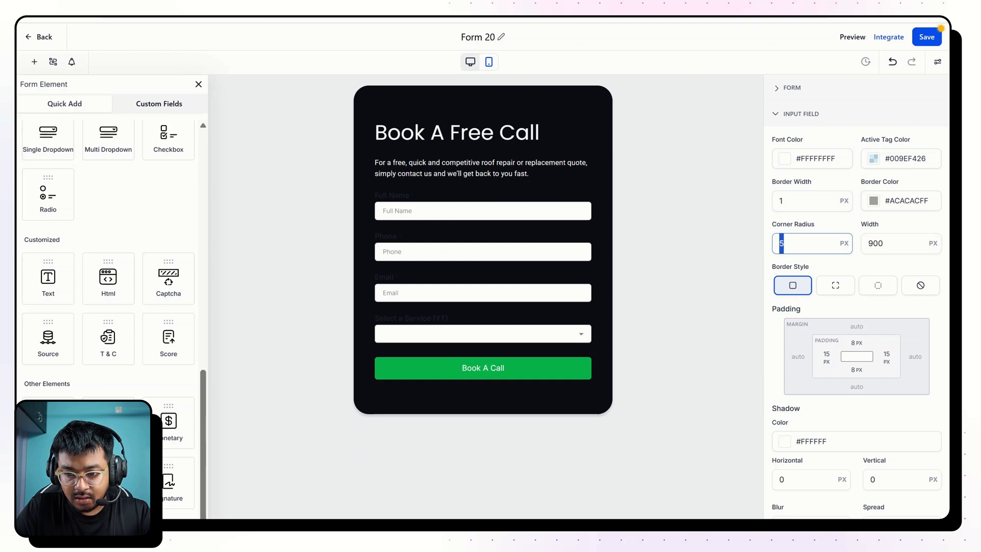
type("20")
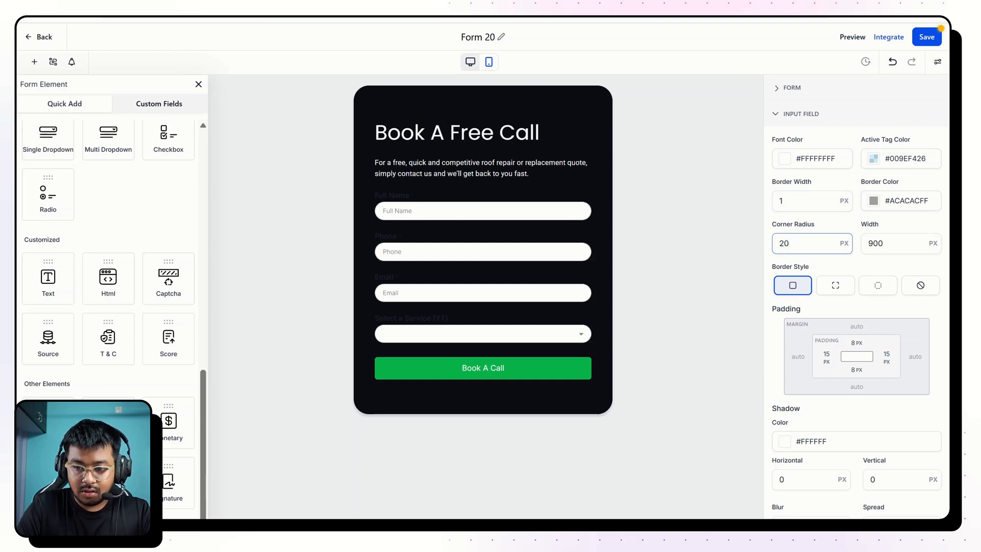
key("ctrl+a")
type("4")
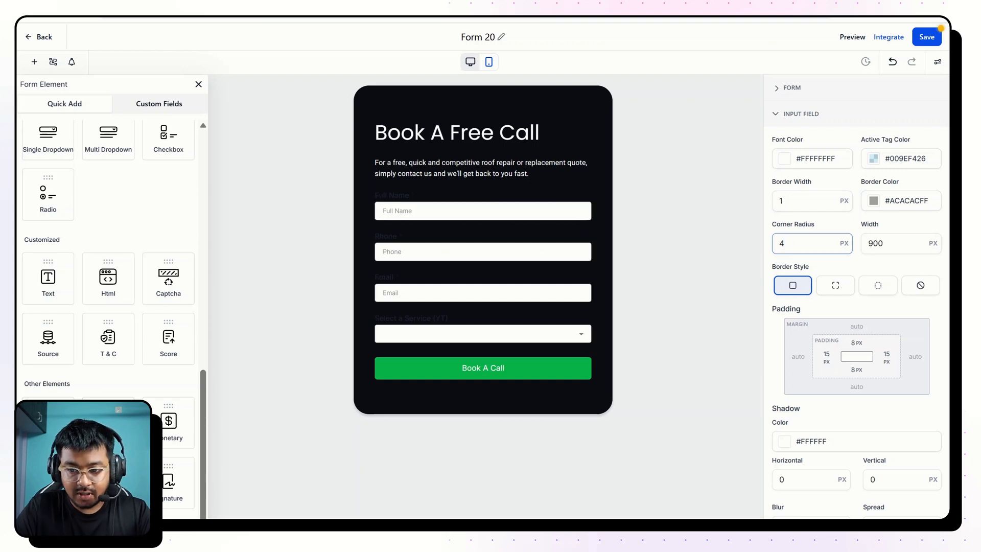
Set the input fields' top and bottom padding to 13 px each.
left_click(856, 342)
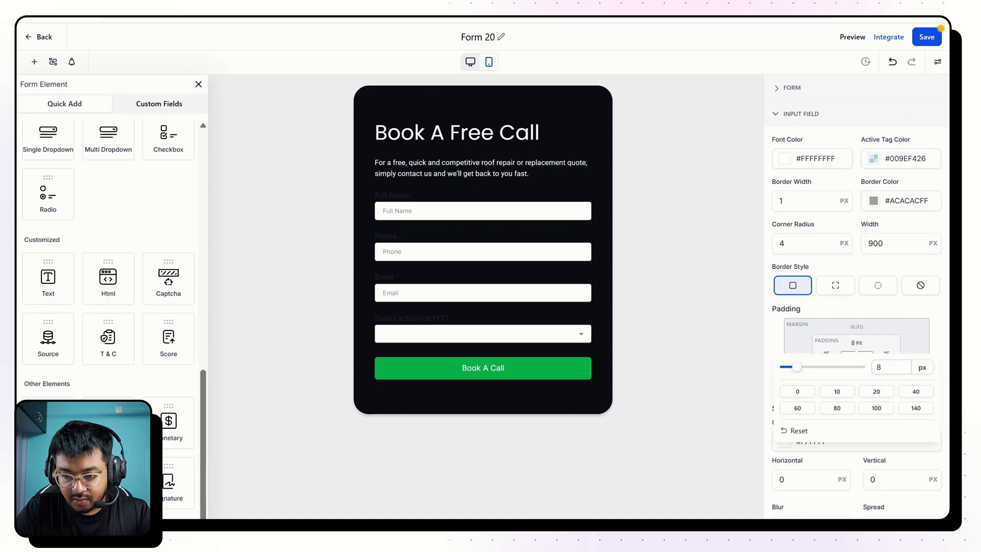
left_click(890, 367)
key("ctrl+a")
type("13")
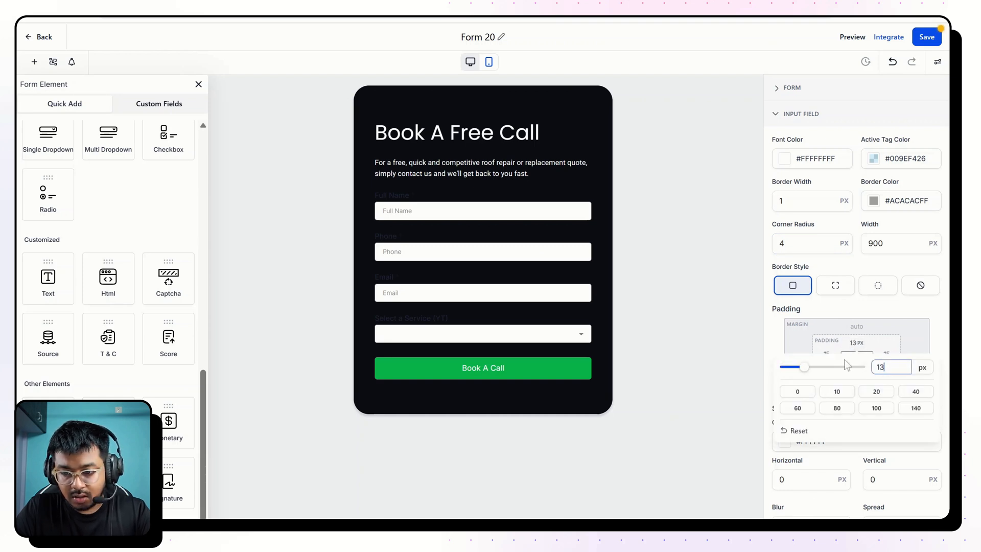
left_click(868, 352)
left_click(874, 366)
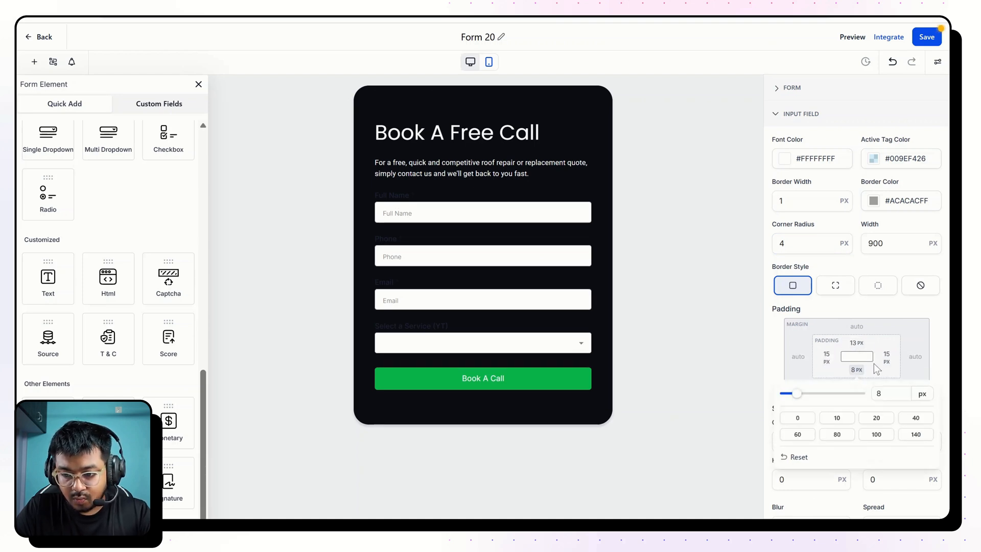
left_click(890, 393)
key("ctrl+a")
type("13")
left_click(852, 335)
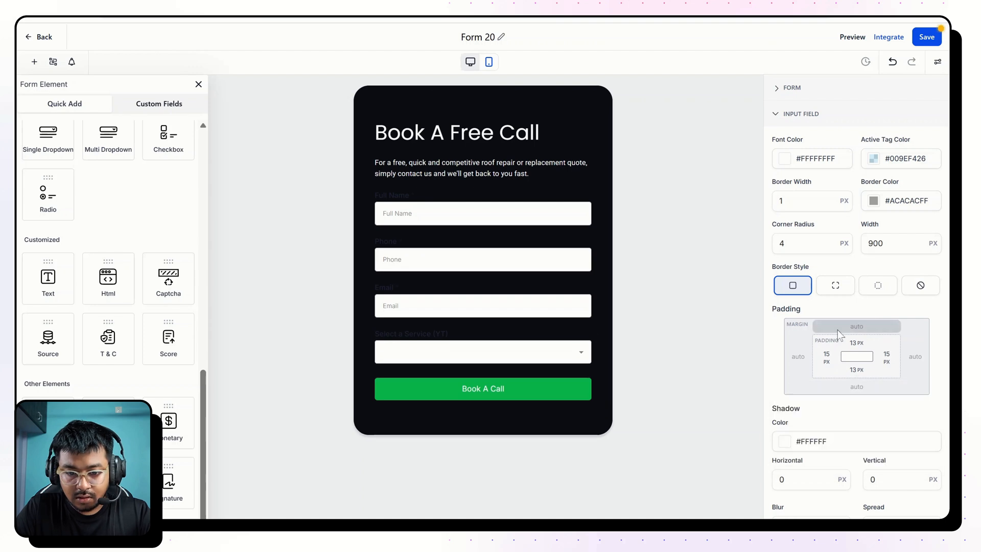
scroll(807, 357, "down", 1)
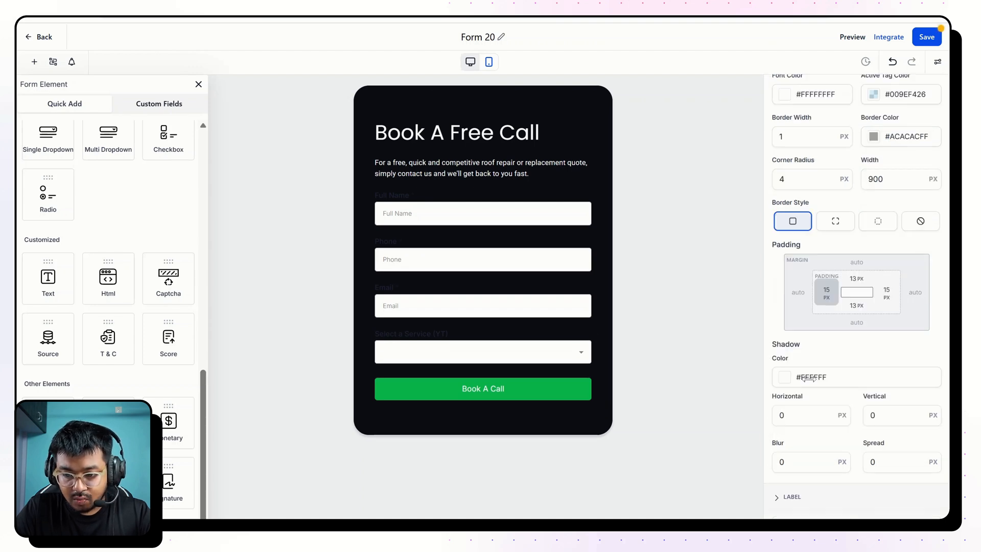
scroll(812, 215, "up", 2)
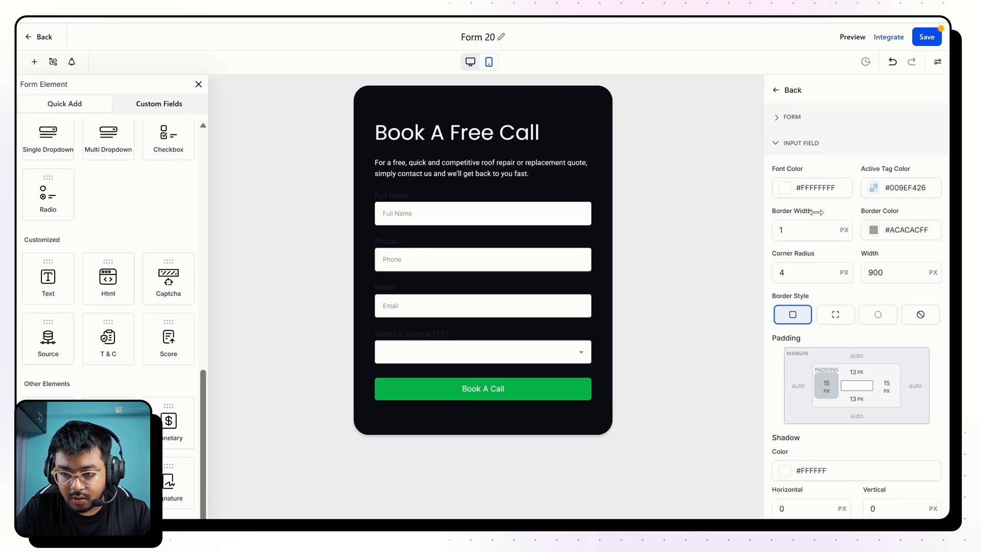
Try #FFFFFFFF as the form's label color, then settle on #5F5F5FFF.
scroll(870, 196, "down", 3)
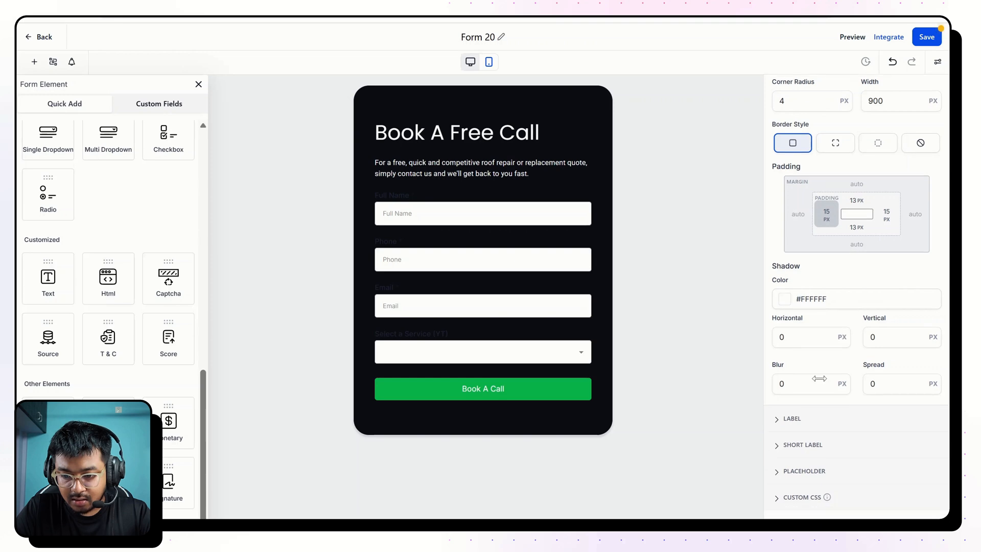
left_click(792, 419)
left_click(785, 233)
mouse_move(779, 279)
left_mouse_down()
mouse_move(706, 246)
mouse_move(758, 272)
mouse_move(723, 243)
left_mouse_up()
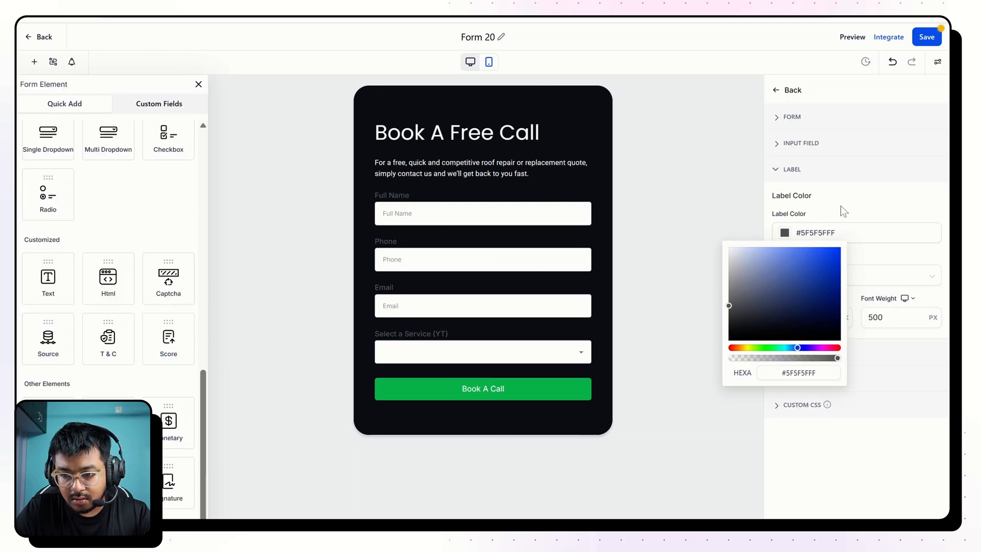
left_click(841, 205)
Set the form's short label color to #767F98FF.
left_click(802, 351)
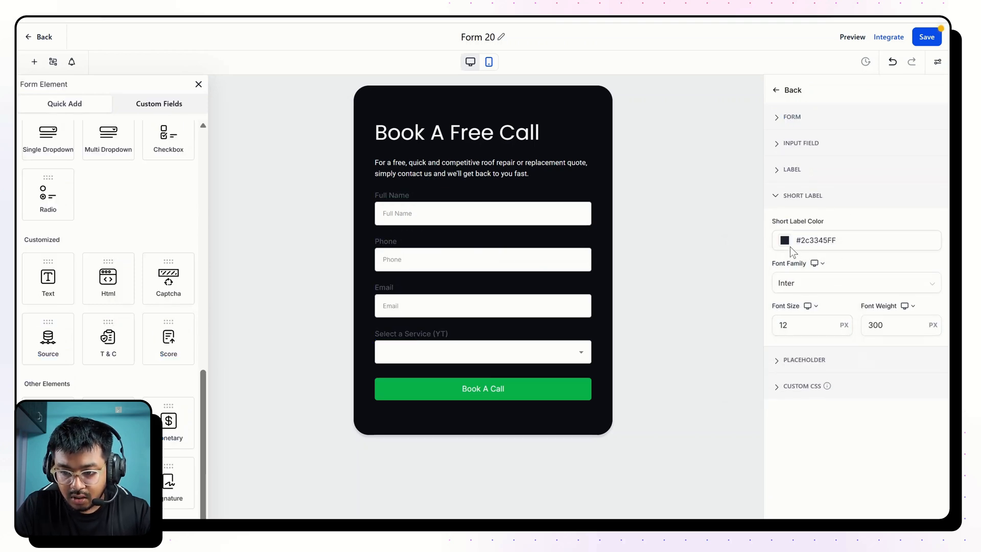
left_click(785, 240)
left_click(753, 293)
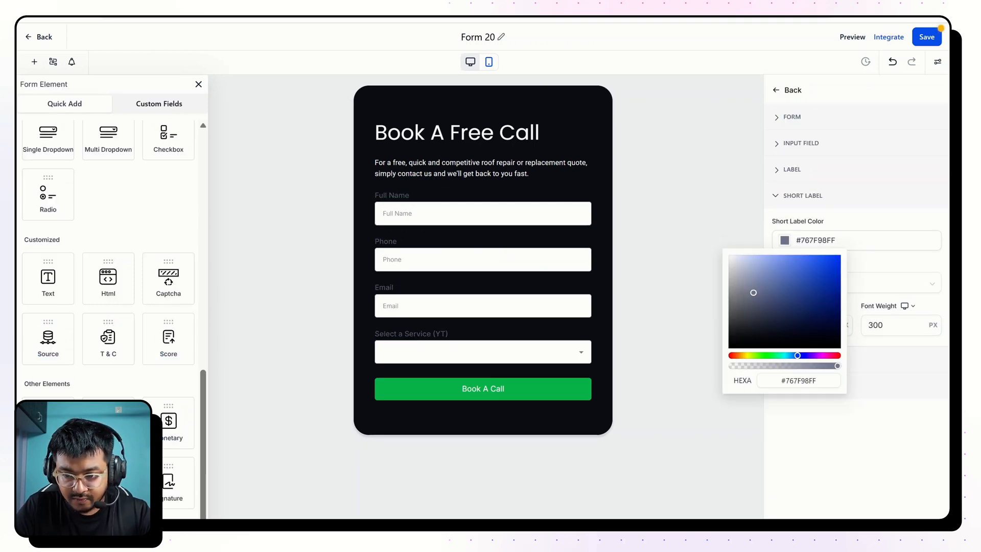
left_click(862, 228)
Set the placeholder color of the form's fields to #FFFFFFFF.
left_click(803, 361)
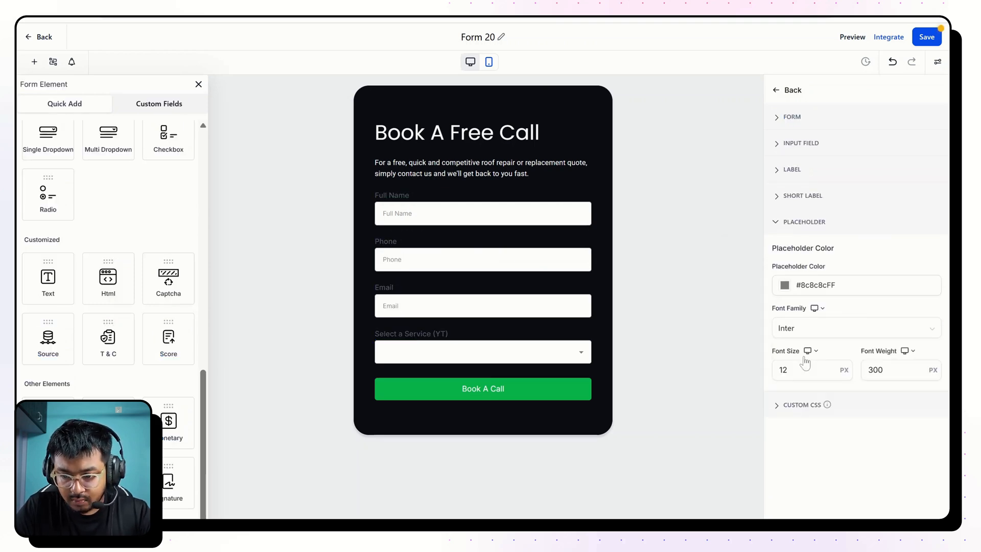
left_click(785, 285)
left_click_drag(751, 327, 715, 288)
left_click(855, 254)
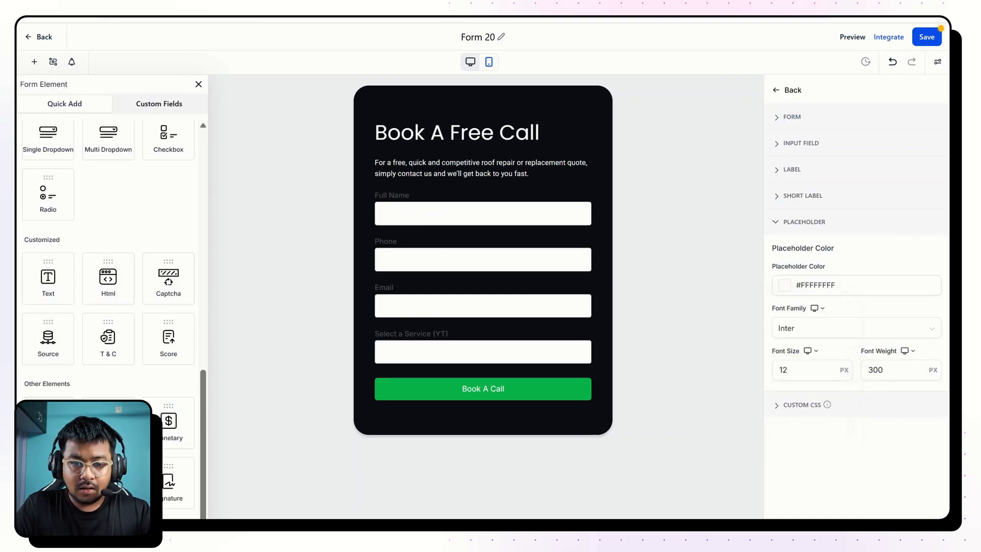
Copy the Full Name field's label text into its short label.
left_click(414, 199)
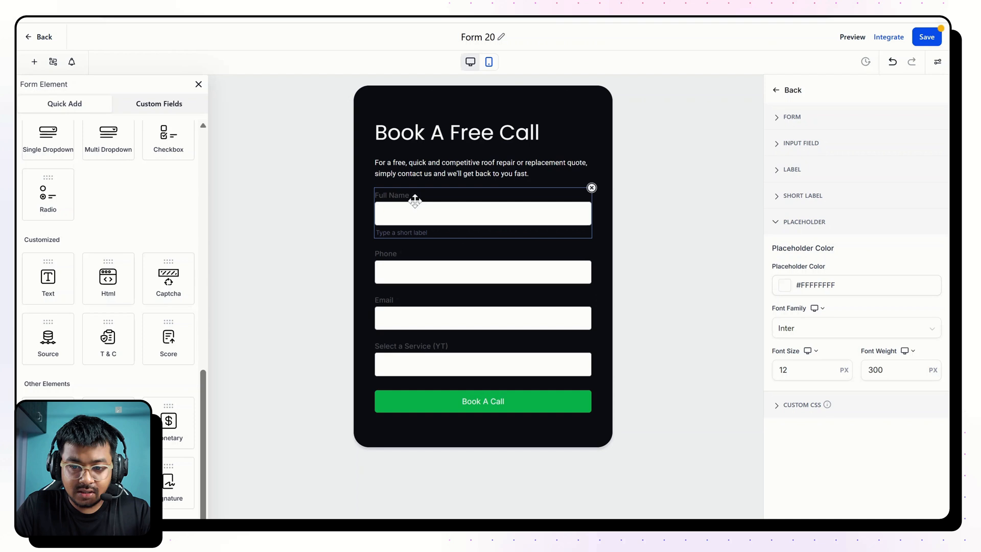
left_click(787, 91)
left_click(776, 91)
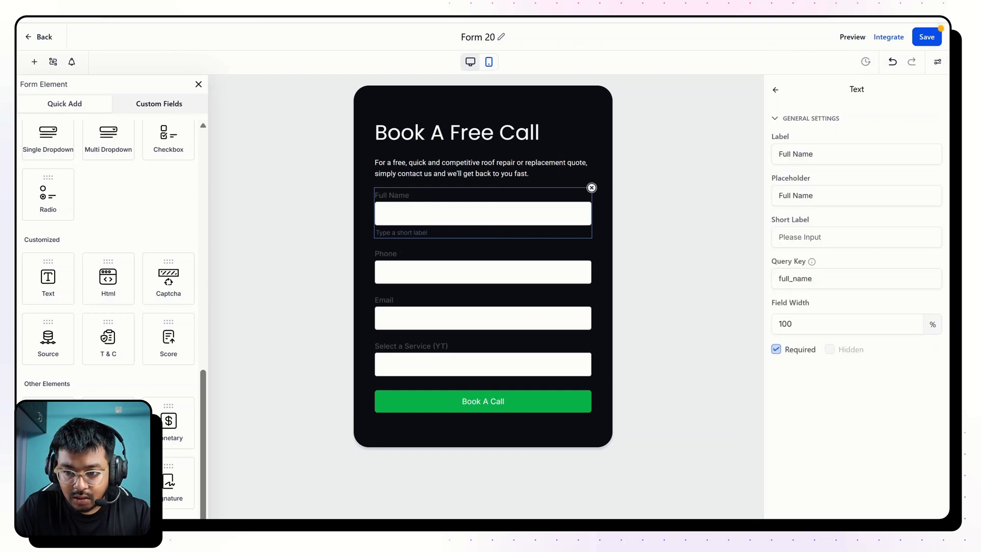
key("ctrl+a")
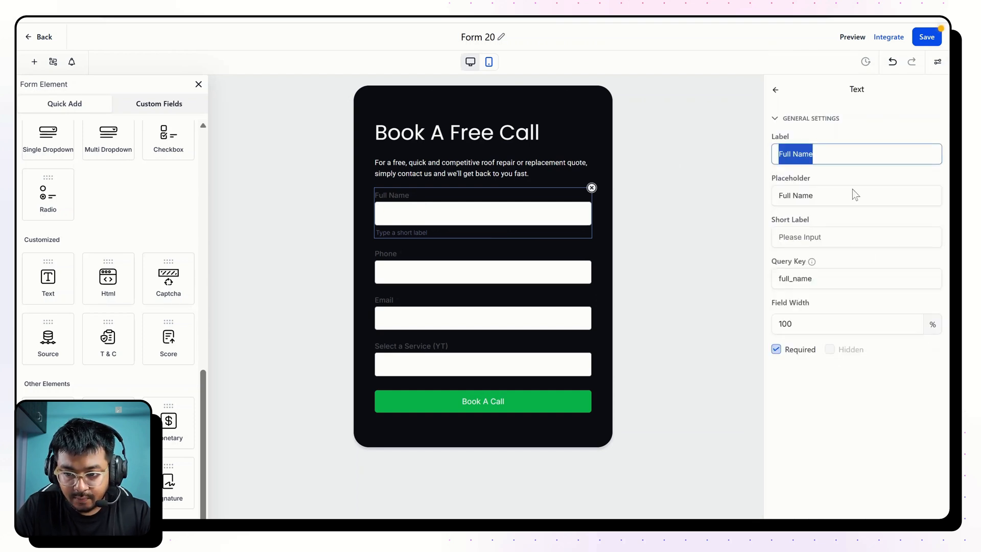
key("ctrl+c")
left_click(848, 237)
key("ctrl+v")
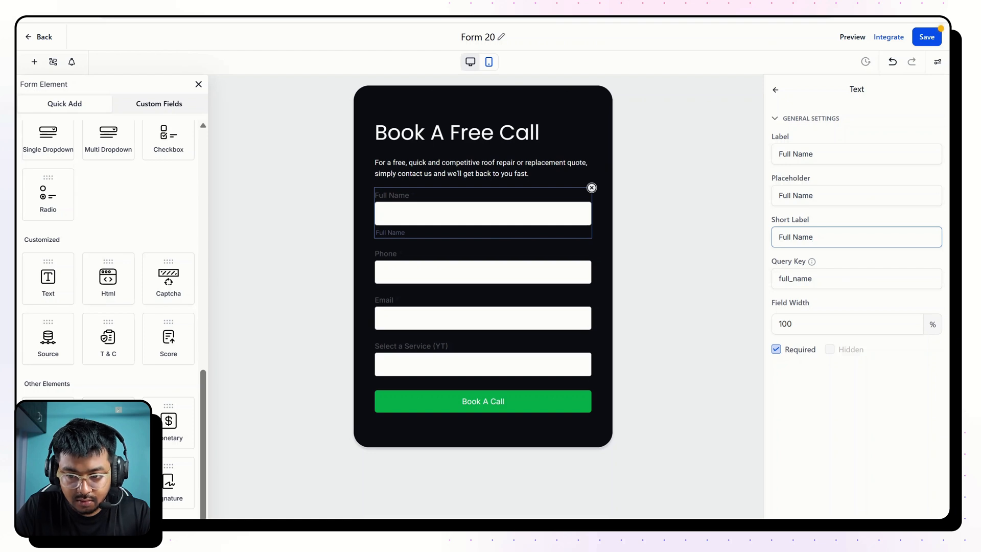
Clear both the label and the short label of the Full Name field.
left_click(777, 159)
key("ctrl+a")
key("BackSpace")
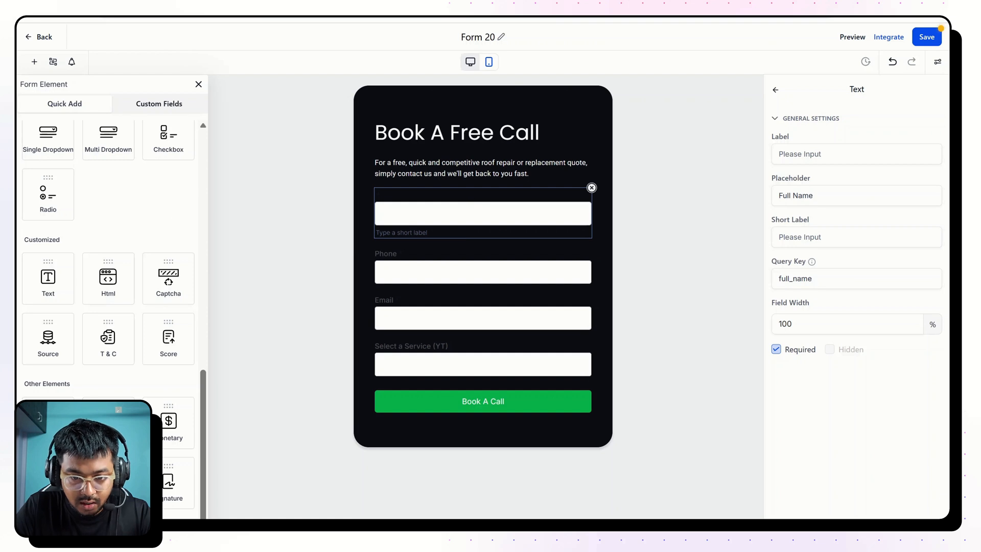
Copy the Phone field's label text into its short label.
left_click(471, 255)
left_click(797, 153)
key("ctrl+a")
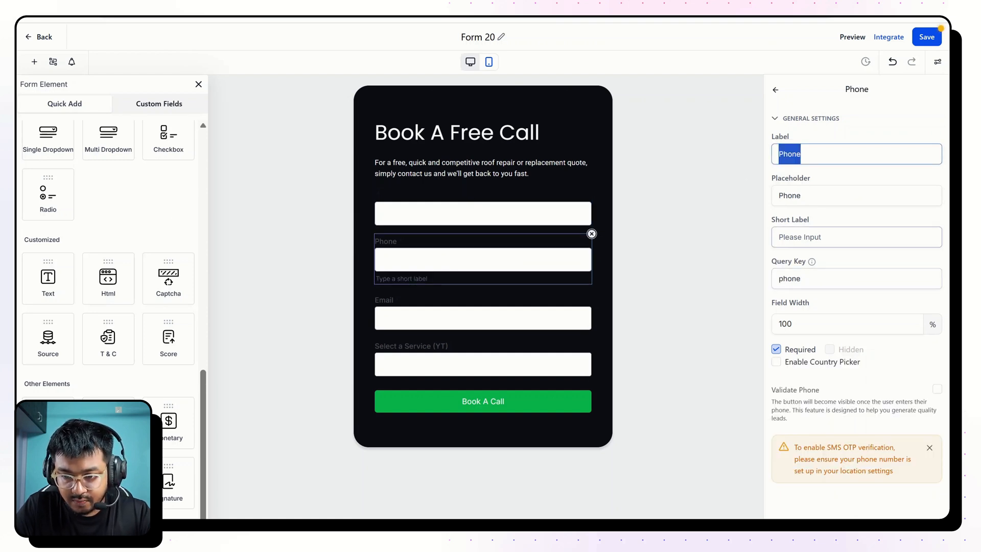
left_click(818, 237)
key("ctrl+v")
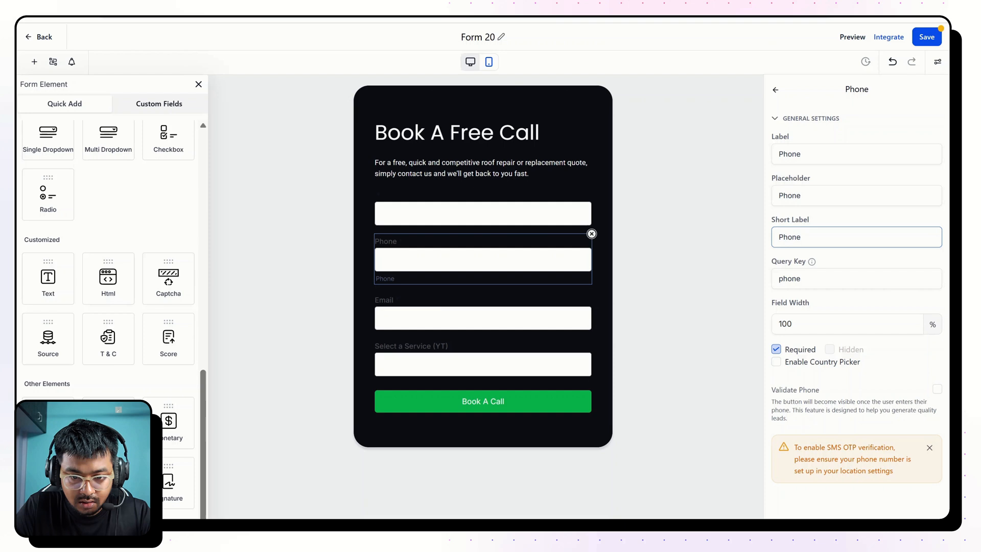
Copy the Email field's label text into its short label.
left_click(436, 304)
left_click(797, 153)
key("ctrl+a")
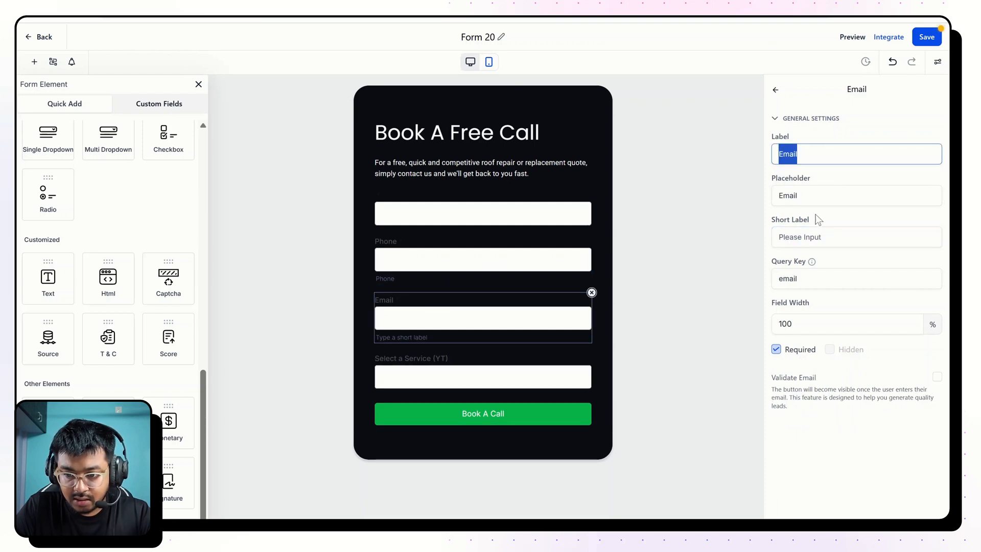
left_click(817, 237)
key("ctrl+v")
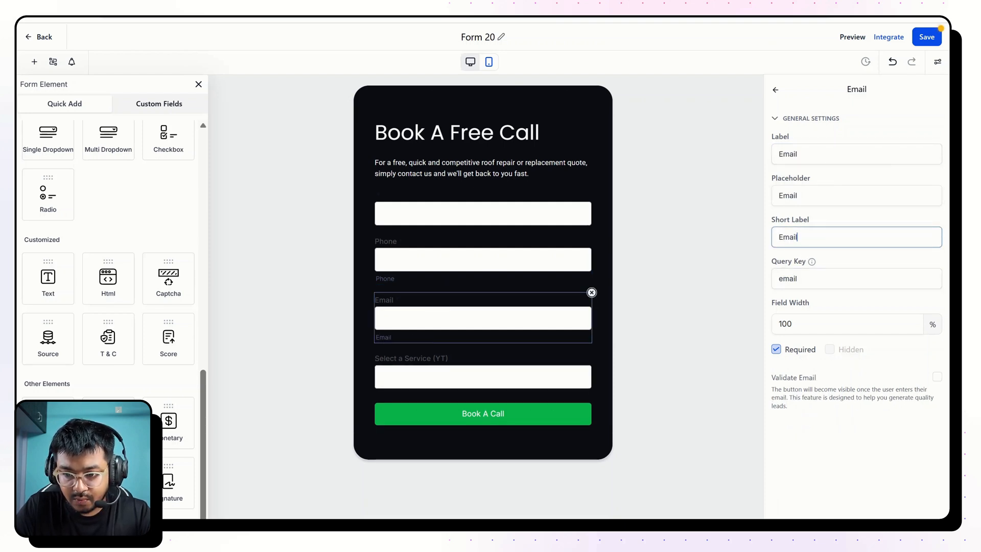
Set the service dropdown's short label to "Select a Service", copied from its label without the "(YT)" suffix.
left_click(472, 373)
left_click(797, 163)
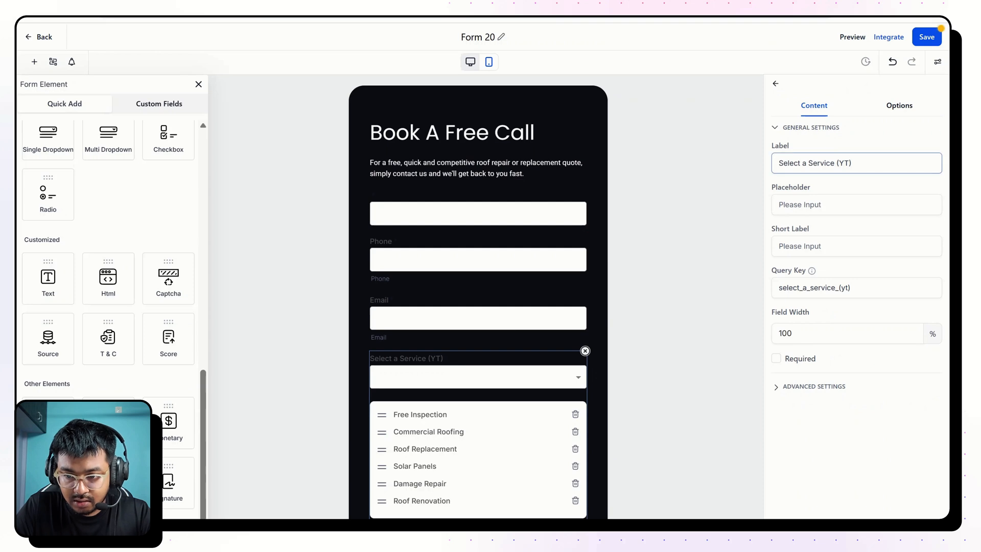
left_click_drag(836, 163, 778, 163)
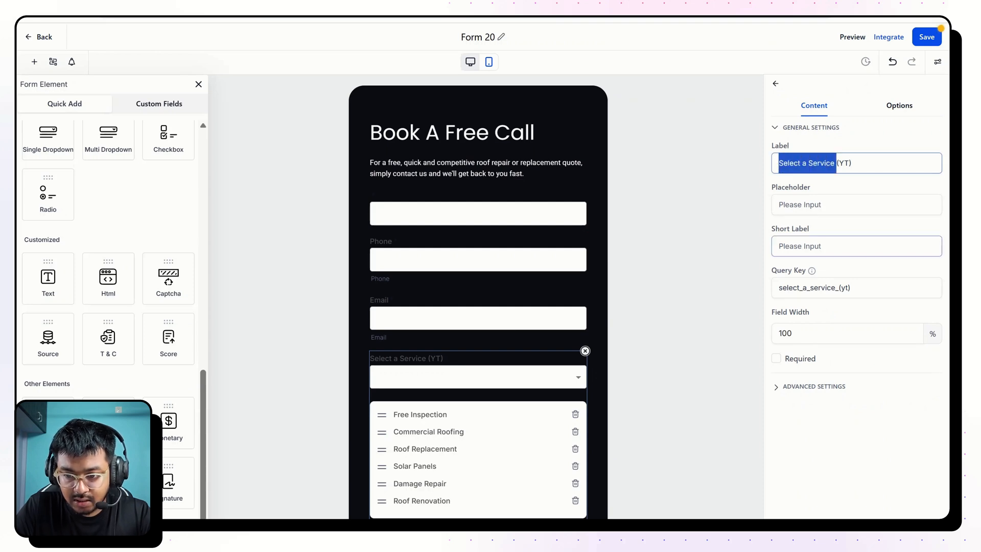
left_click(796, 250)
key("ctrl+v")
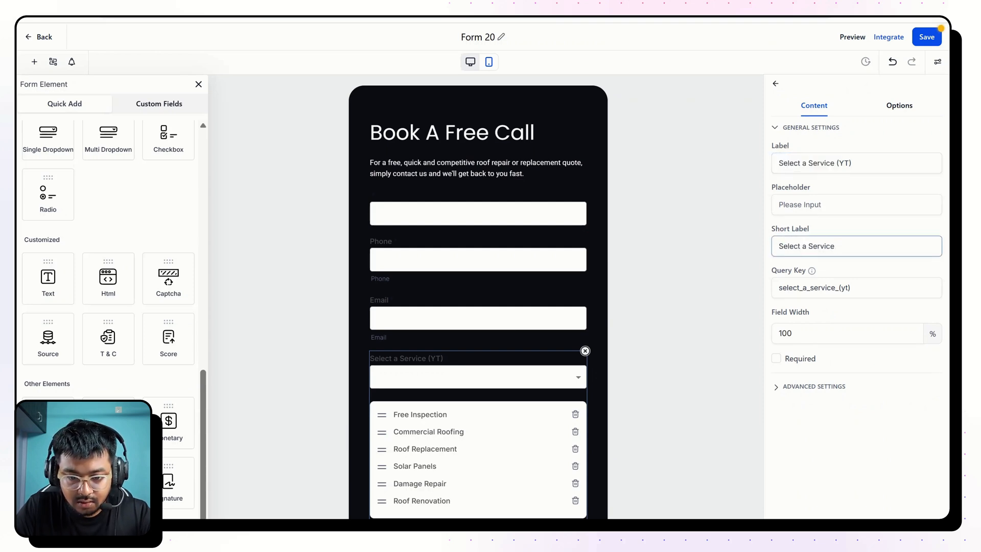
Review the form's advanced style settings for the input fields, labels, short labels and placeholders.
left_click(436, 217)
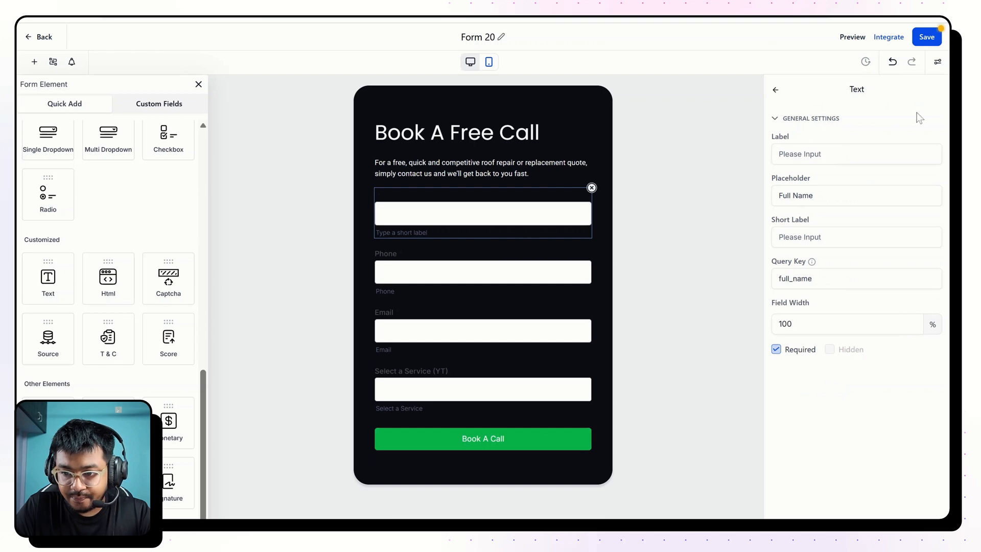
left_click(776, 91)
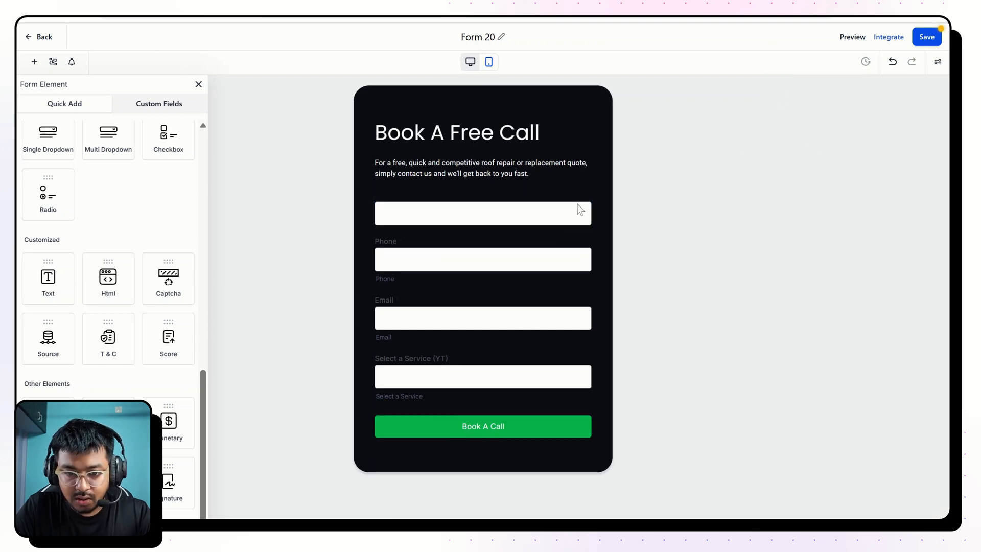
left_click(937, 62)
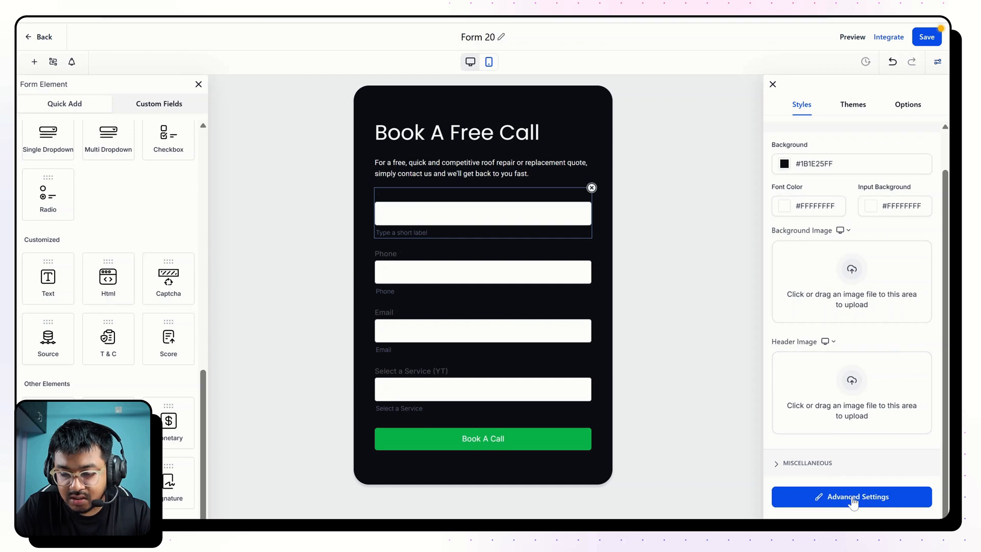
left_click(823, 499)
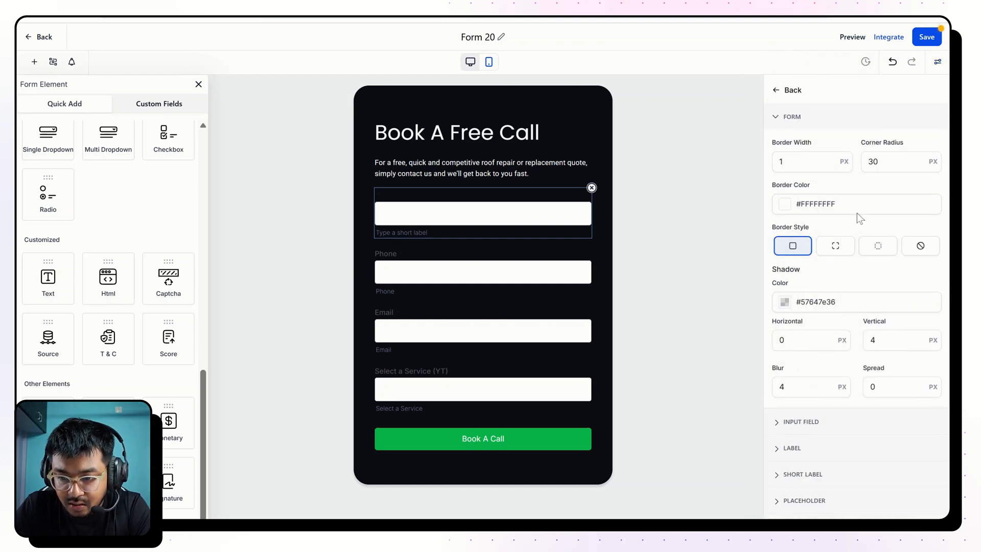
scroll(857, 212, "down", 1)
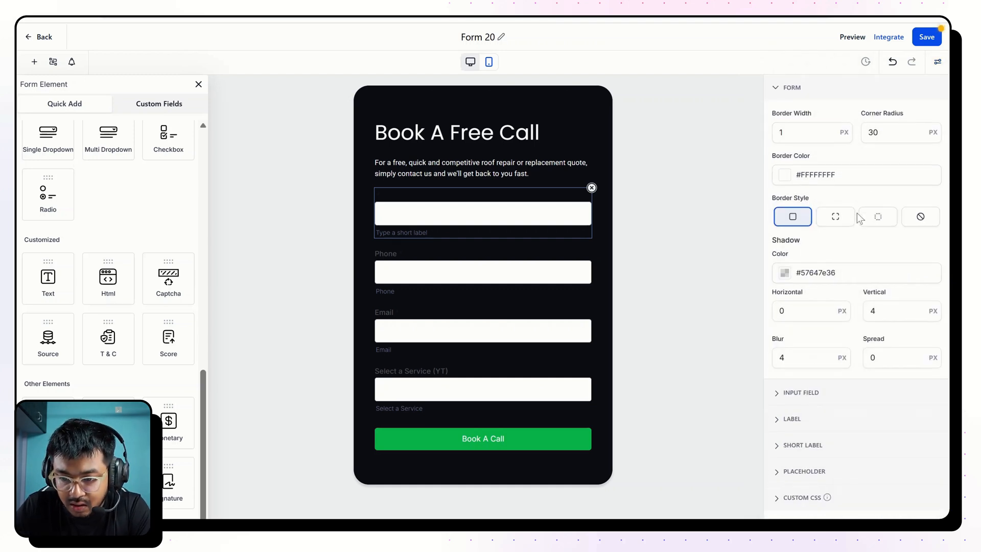
left_click(809, 393)
scroll(828, 267, "down", 3)
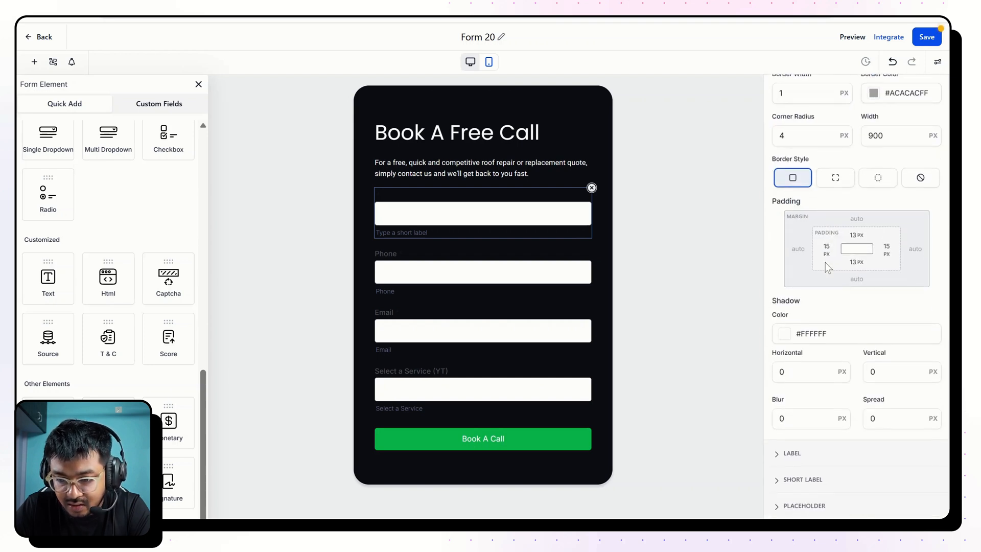
left_click(792, 419)
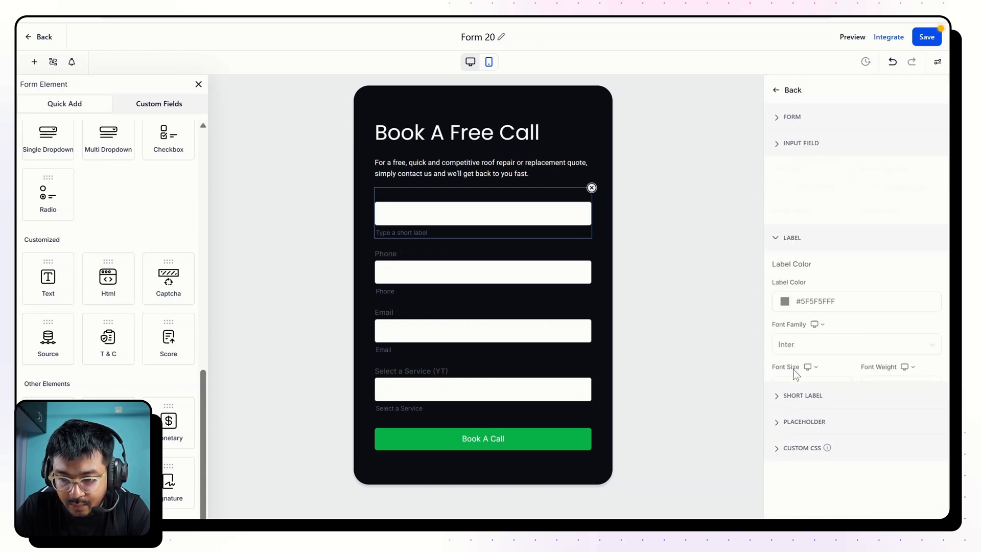
left_click(803, 377)
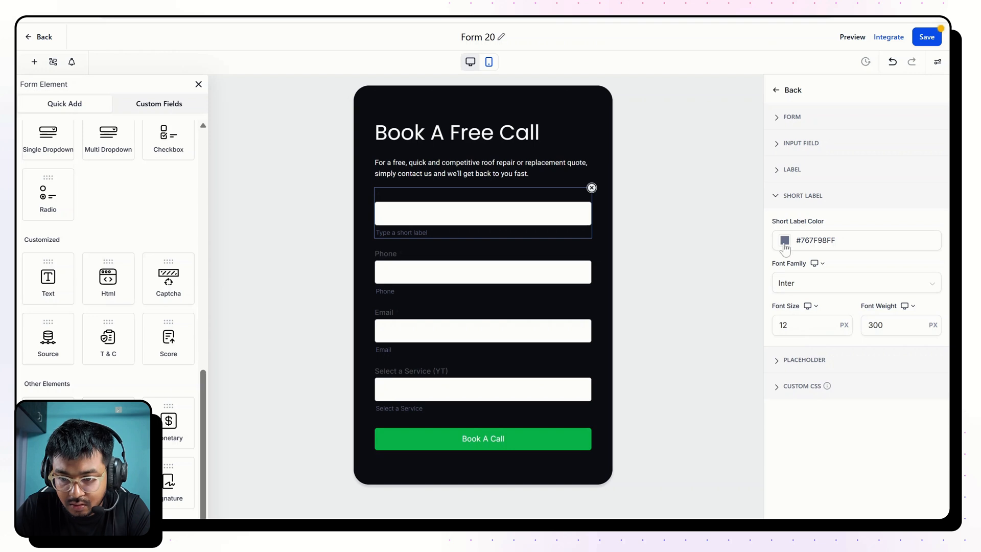
left_click(795, 361)
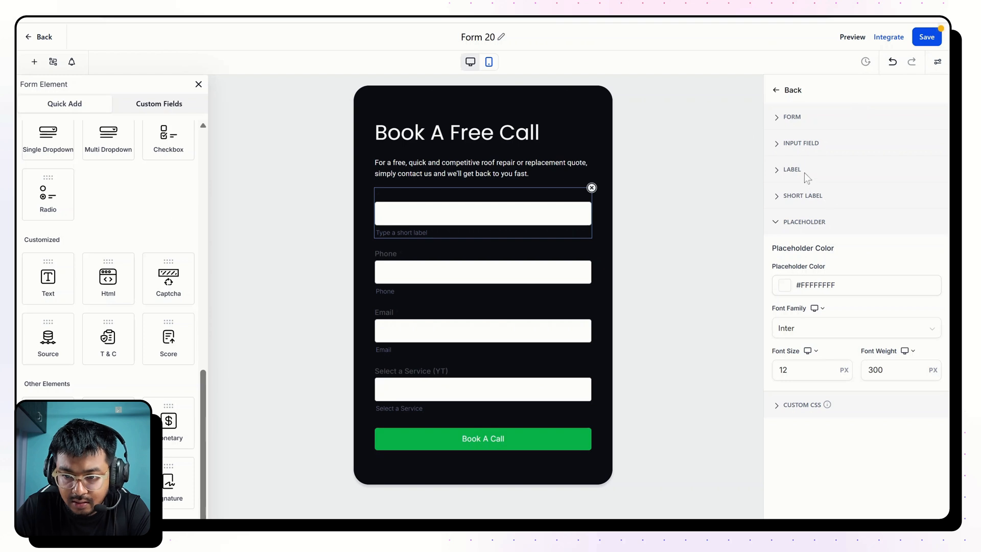
left_click(781, 92)
left_click(782, 94)
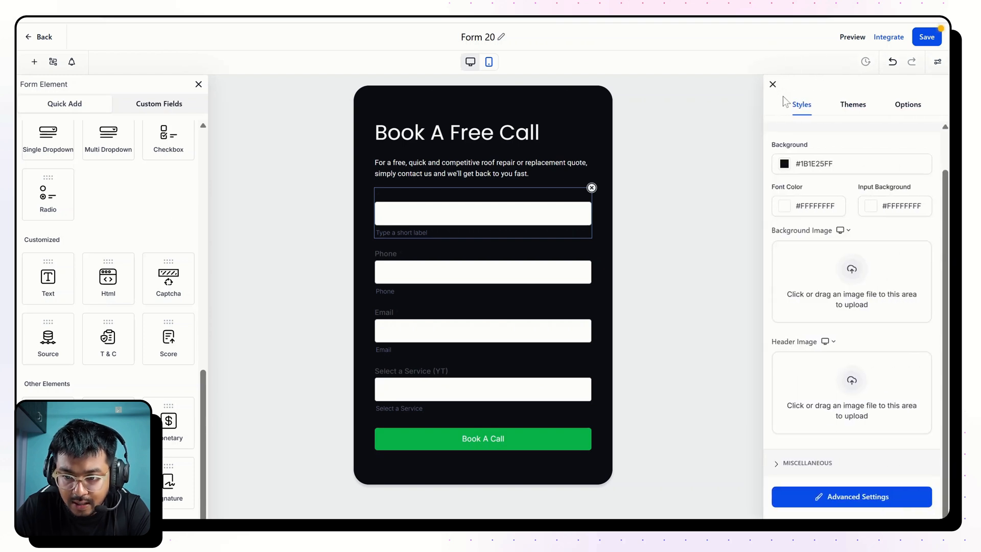
Try #716565FF as the background color of the form's input fields.
left_click(869, 207)
left_click(836, 277)
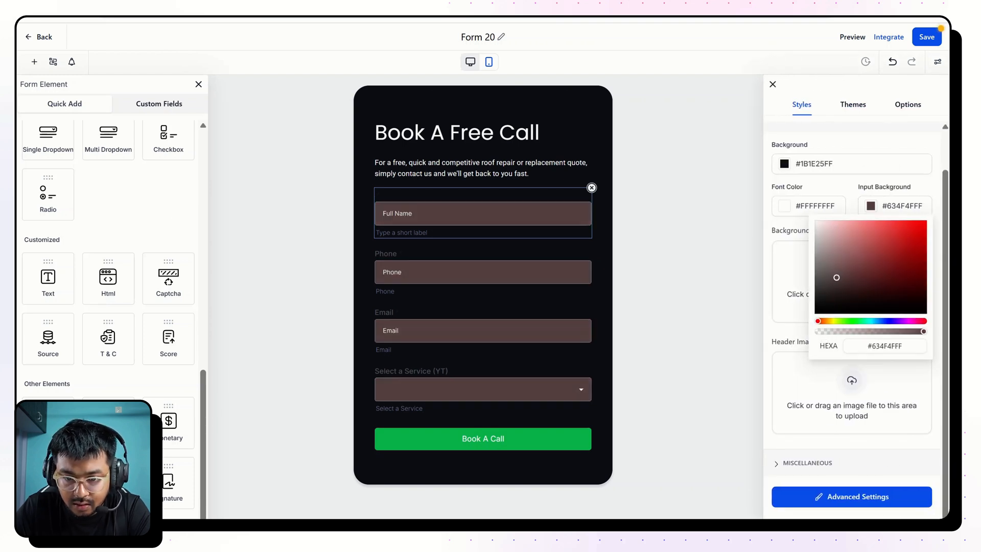
left_click_drag(836, 277, 827, 272)
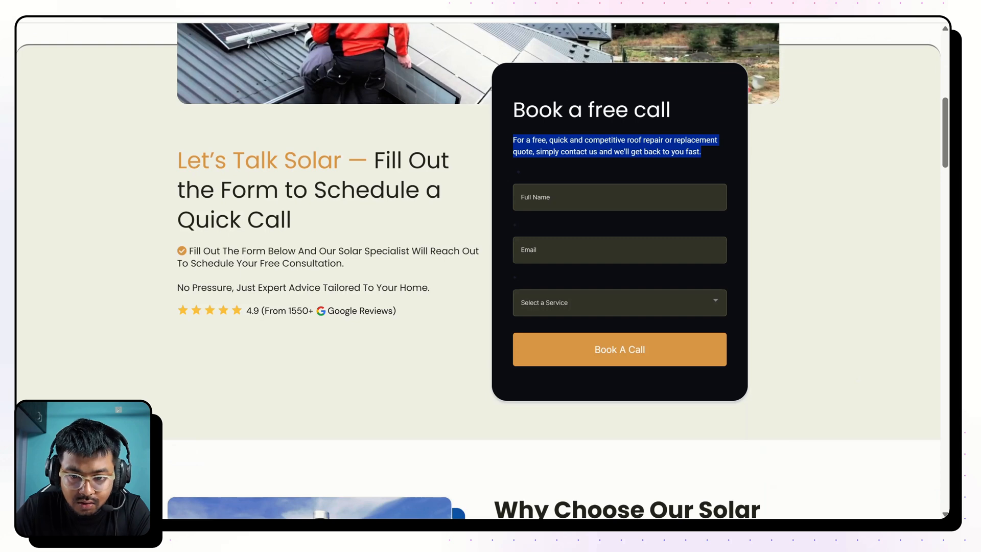
Sample the field color from the reference page's form and set the input background to #434338FF.
left_click(862, 17)
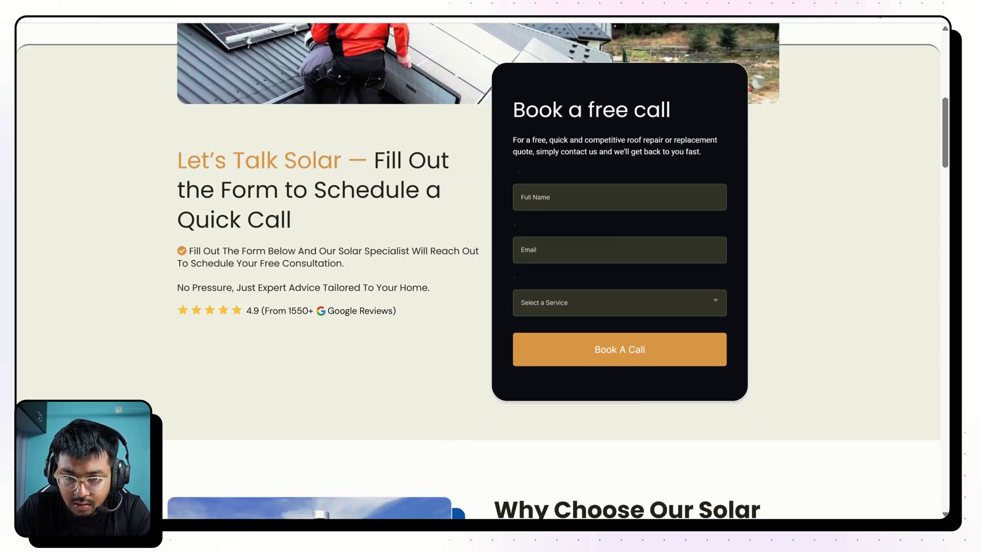
left_click(620, 302)
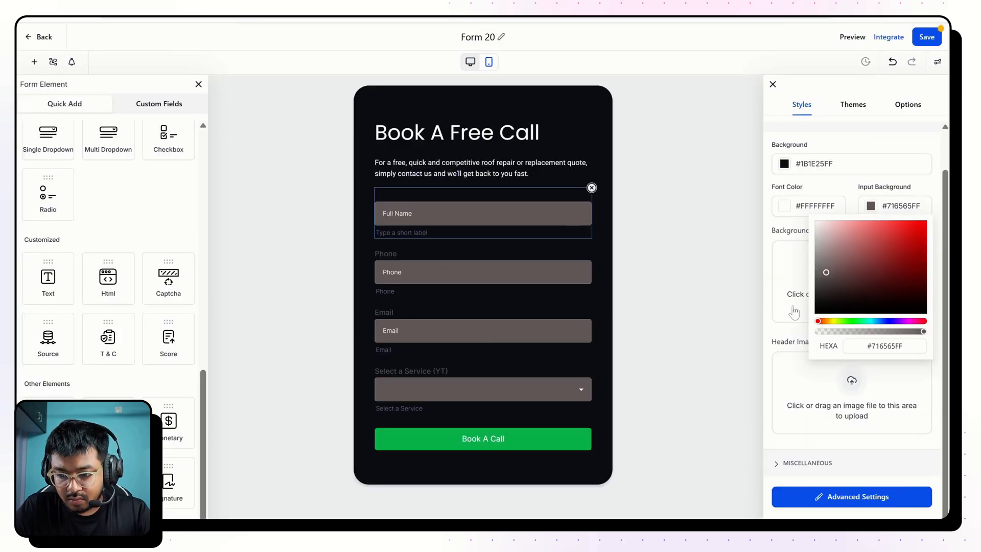
left_click(885, 346)
key("ctrl+a")
key("ctrl+v")
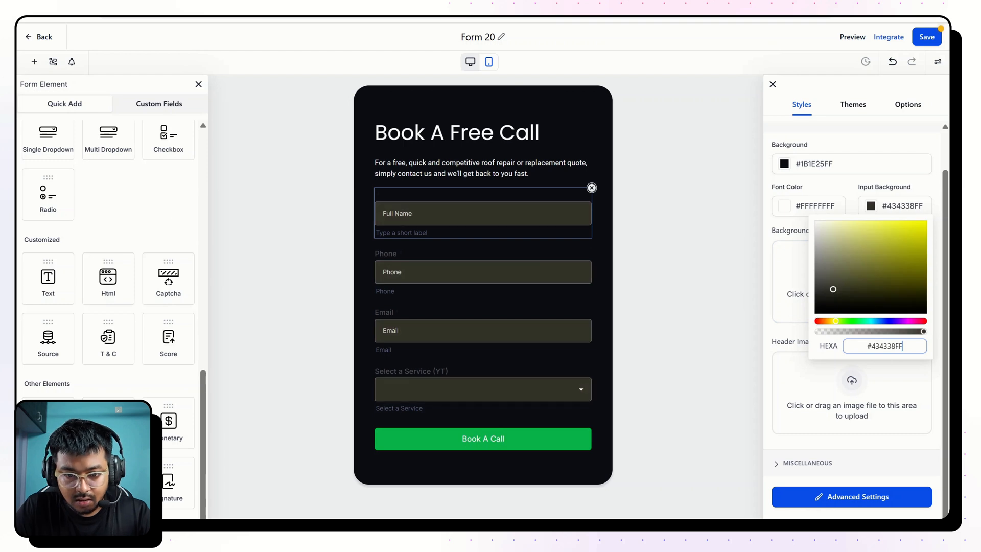
left_click(638, 274)
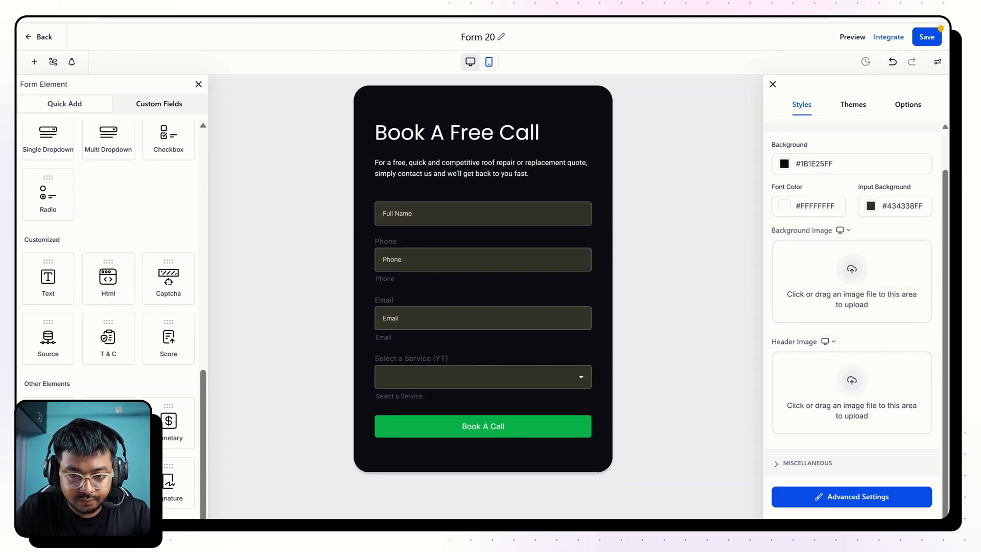
Clear the labels and short labels of the Phone and Email fields, plus the service dropdown's short label.
left_click(450, 237)
key("BackSpace")
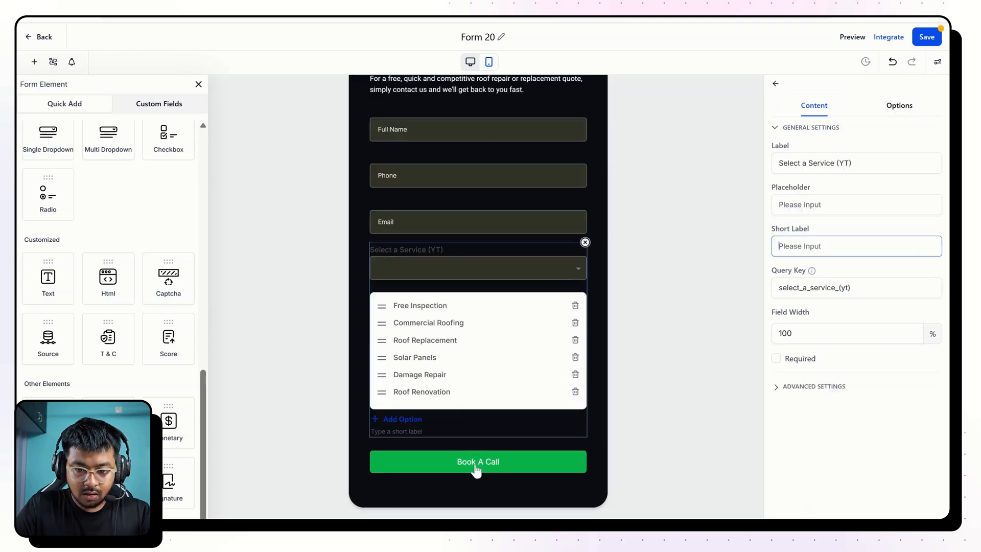
Sample the button color from the reference page's form and set the Book A Call button's background to #E1A356FF.
left_click(475, 465)
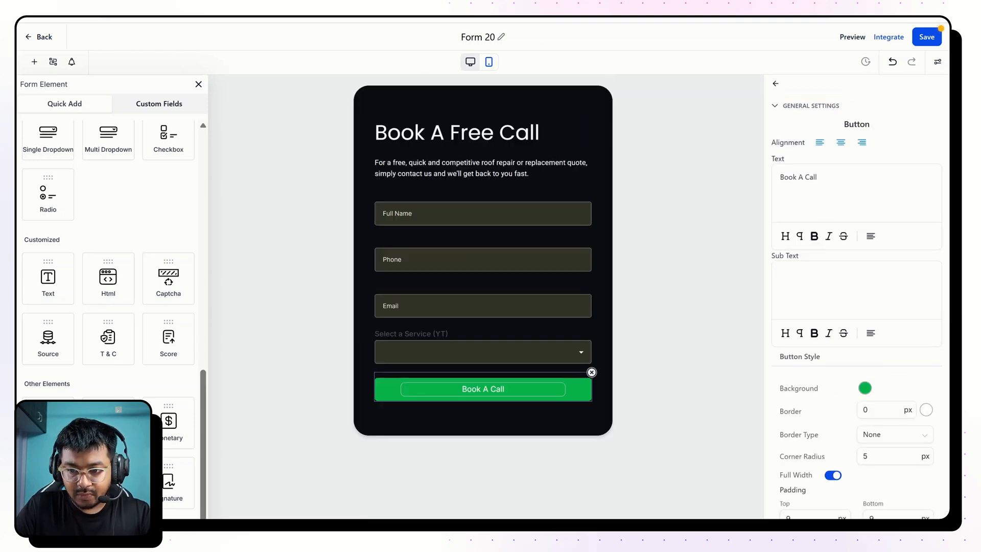
left_click(865, 388)
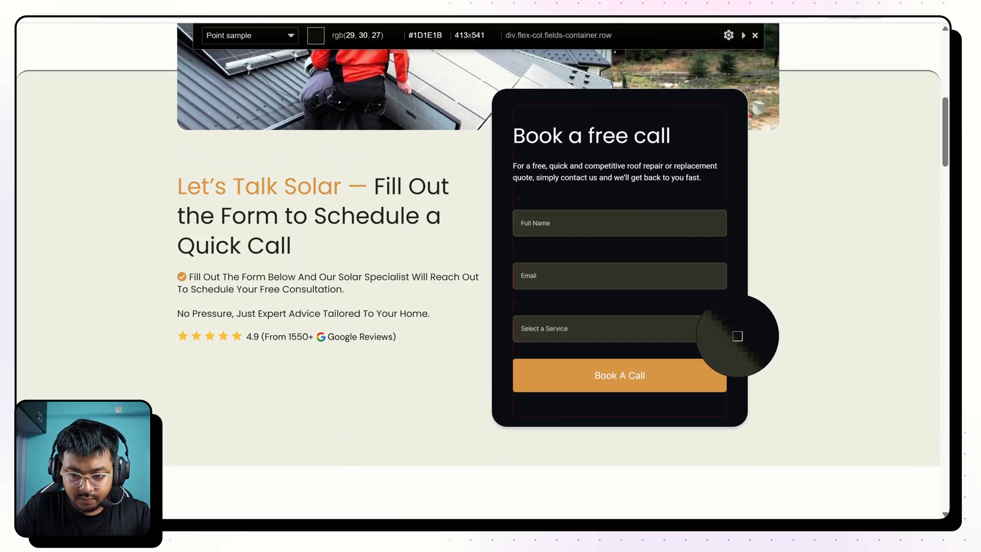
left_click(715, 349)
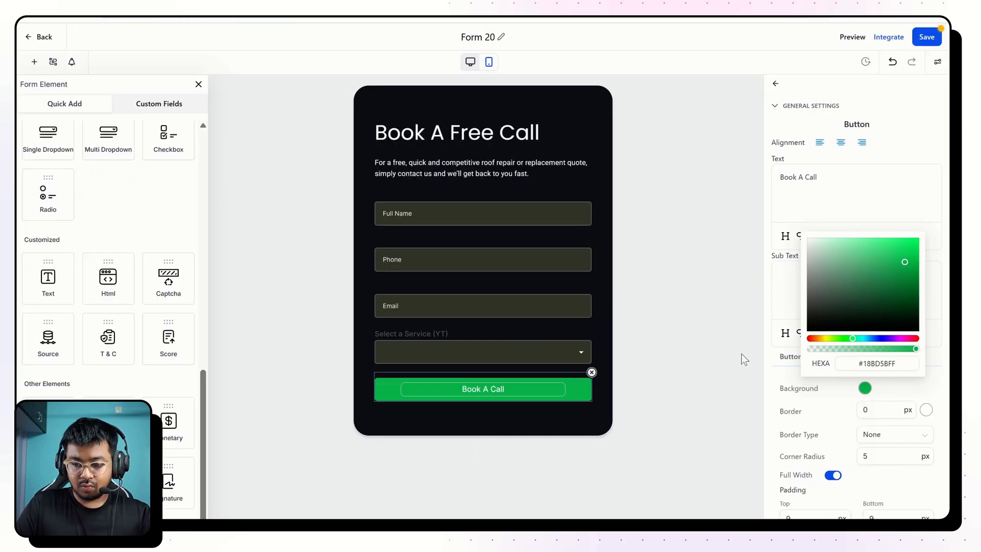
left_click(876, 363)
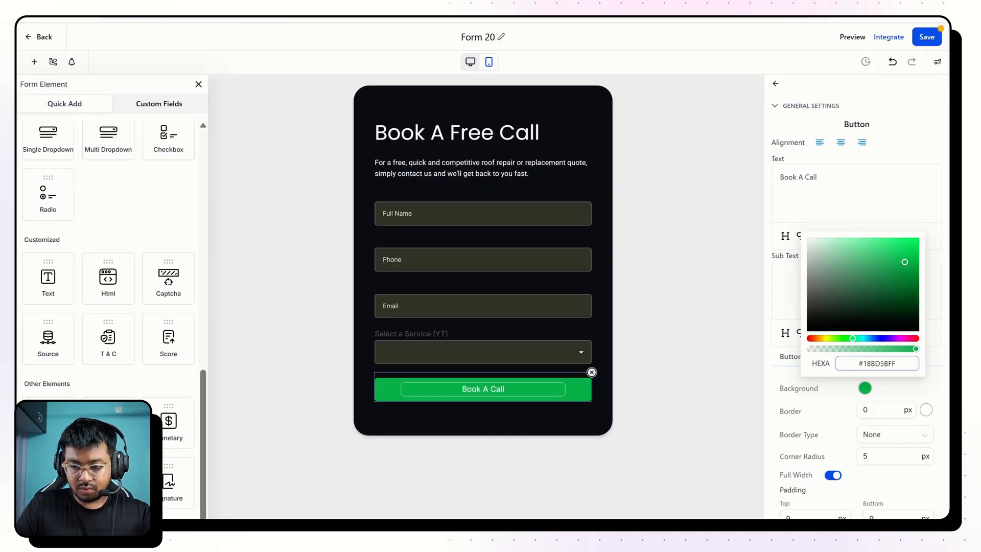
left_click_drag(898, 364, 858, 364)
key("ctrl+v")
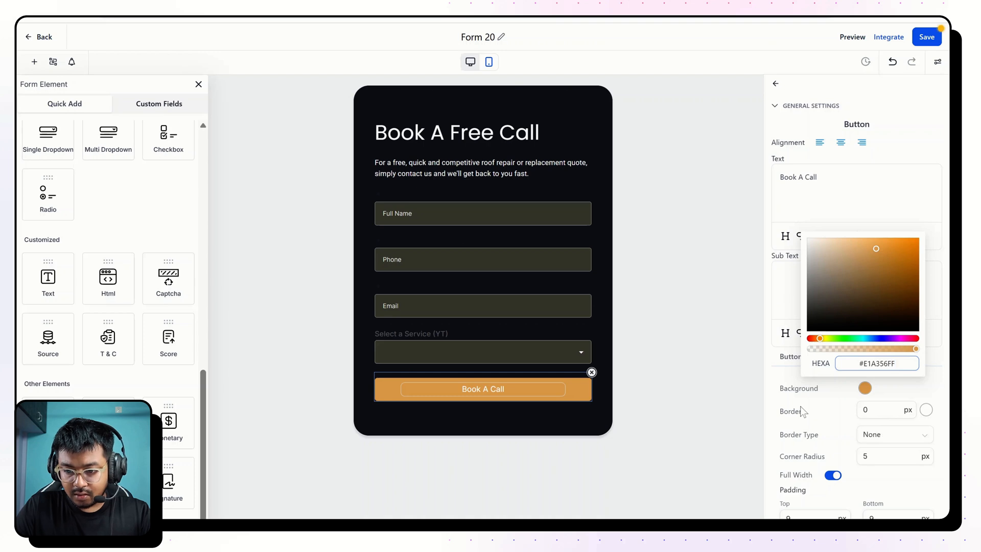
left_click(801, 407)
Try 22 px of top padding and 18 px of bottom padding on the Book A Call button.
scroll(838, 362, "down", 4)
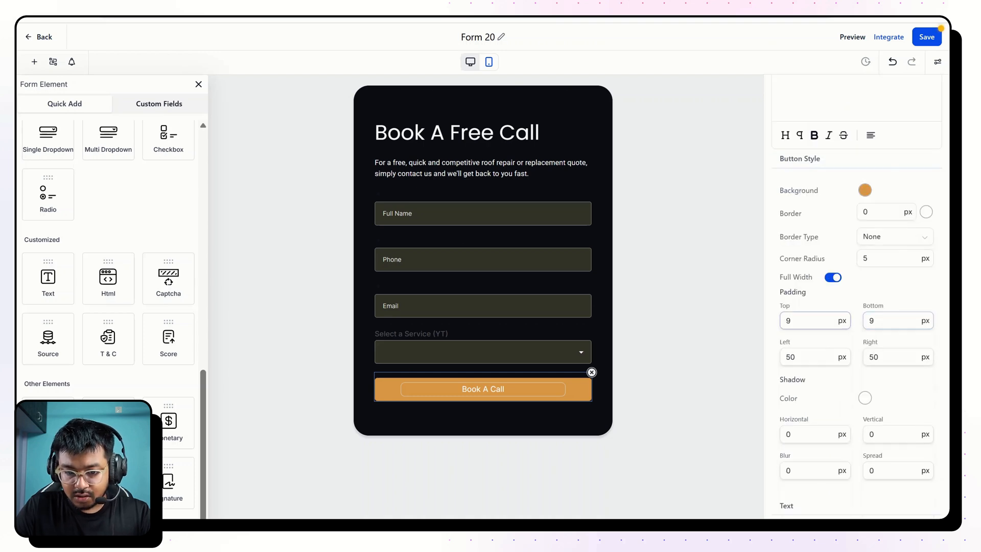
left_click_drag(804, 321, 746, 322)
type("22")
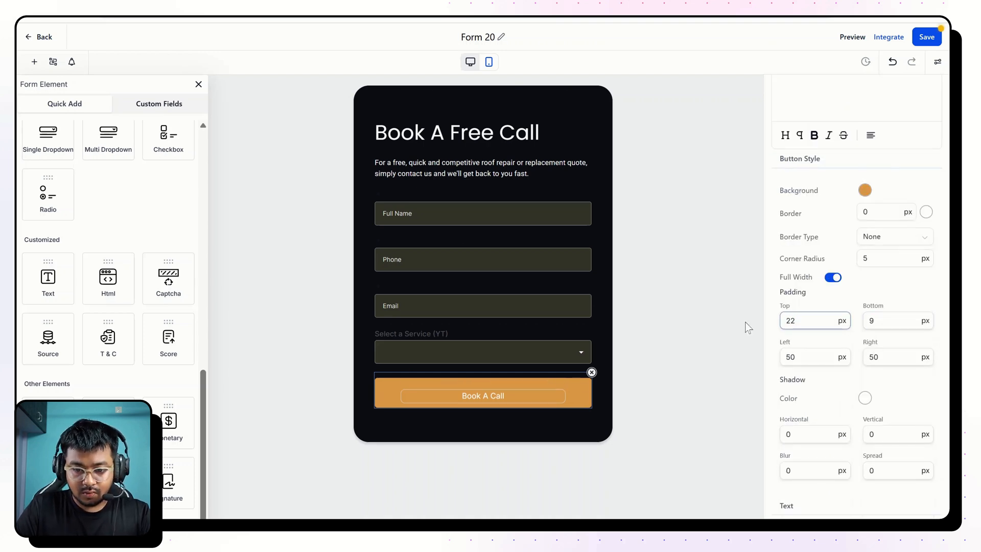
left_click(872, 321)
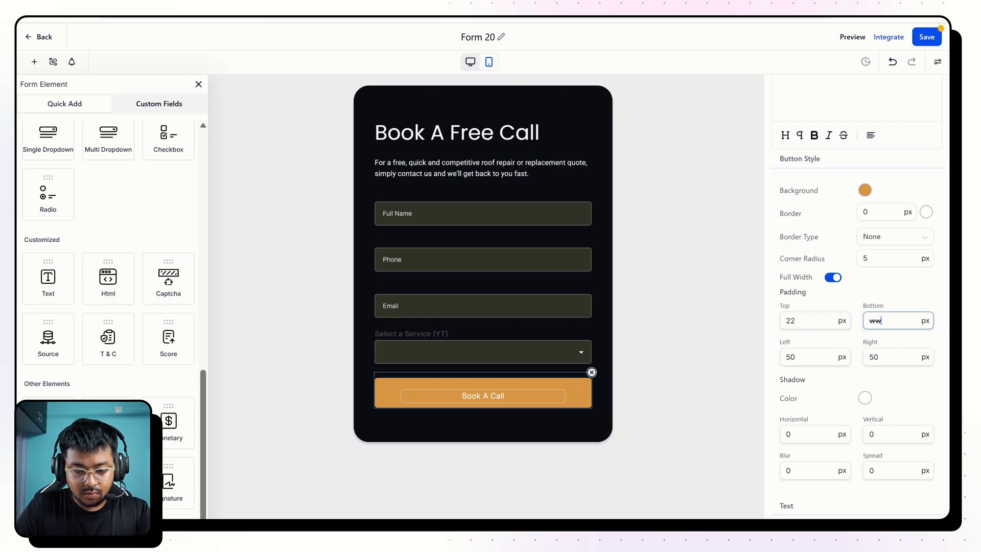
key("BackSpace")
type("1")
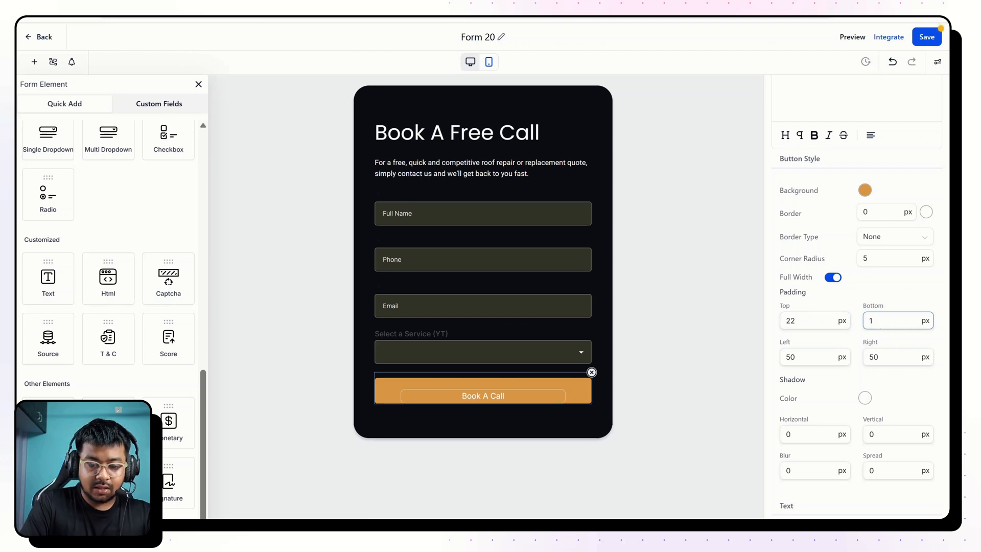
type("8")
Set the Book A Call button's bottom and top padding to 16 px each.
double_click(873, 320)
type("16")
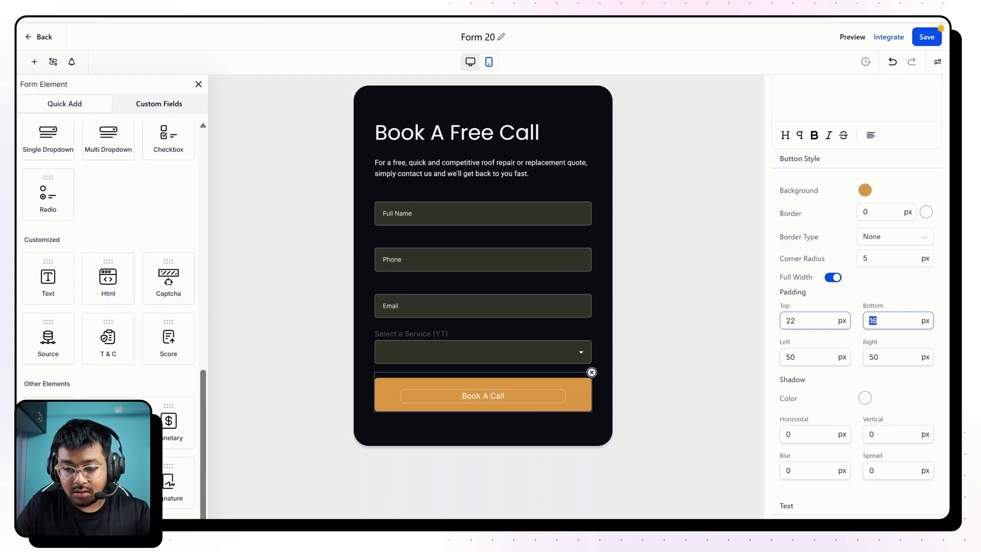
double_click(791, 321)
type("16")
left_click(889, 302)
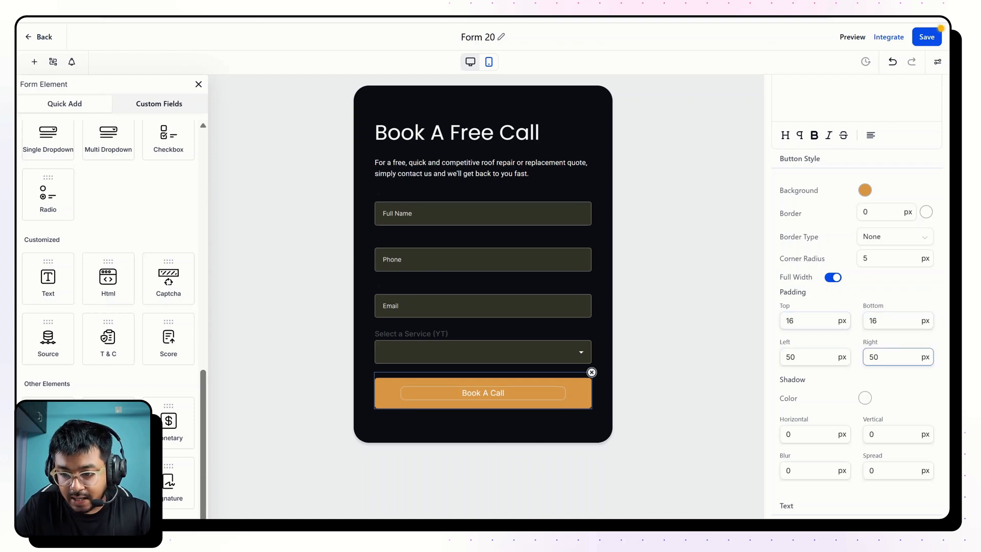
Set the Book A Call button's text size to 18 px.
scroll(900, 290, "down", 5)
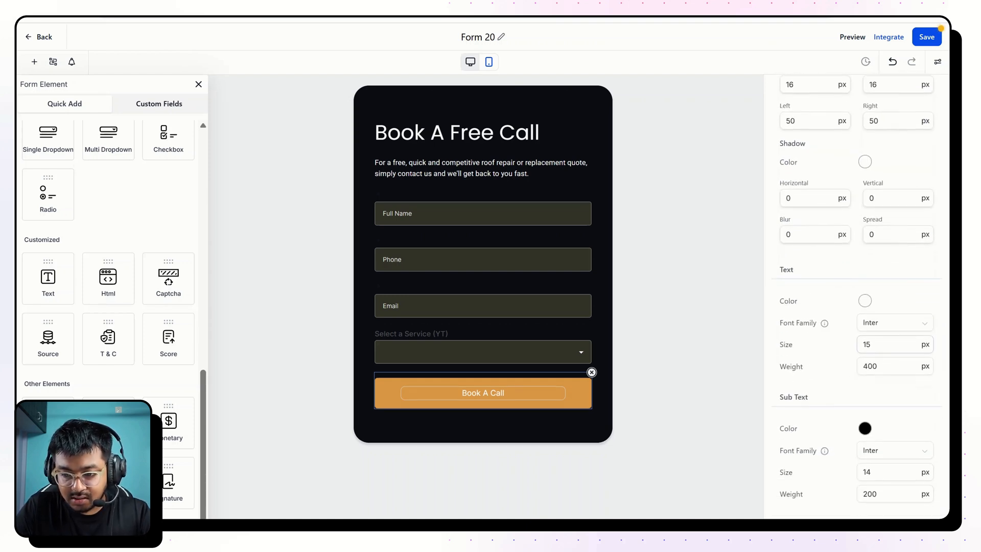
double_click(867, 344)
type("18")
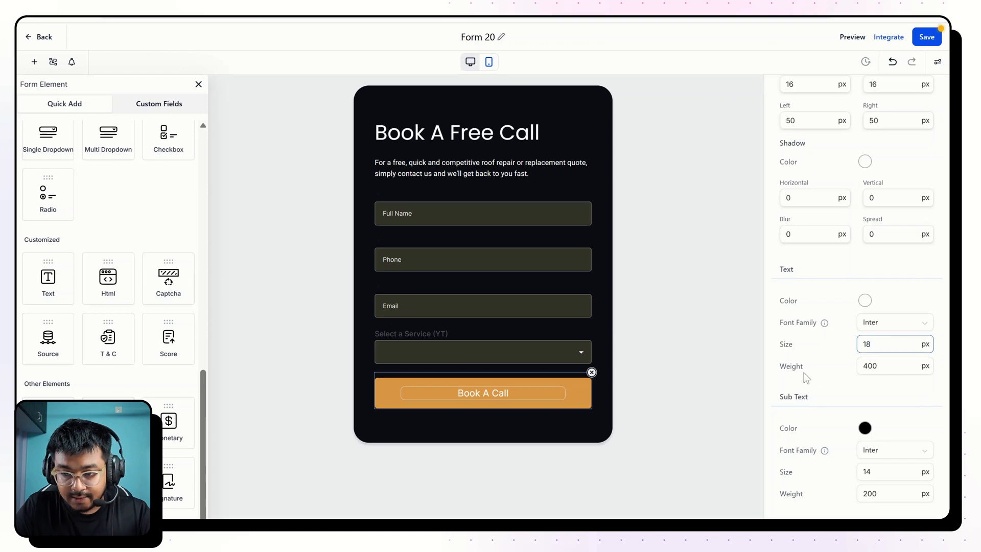
left_click(497, 294)
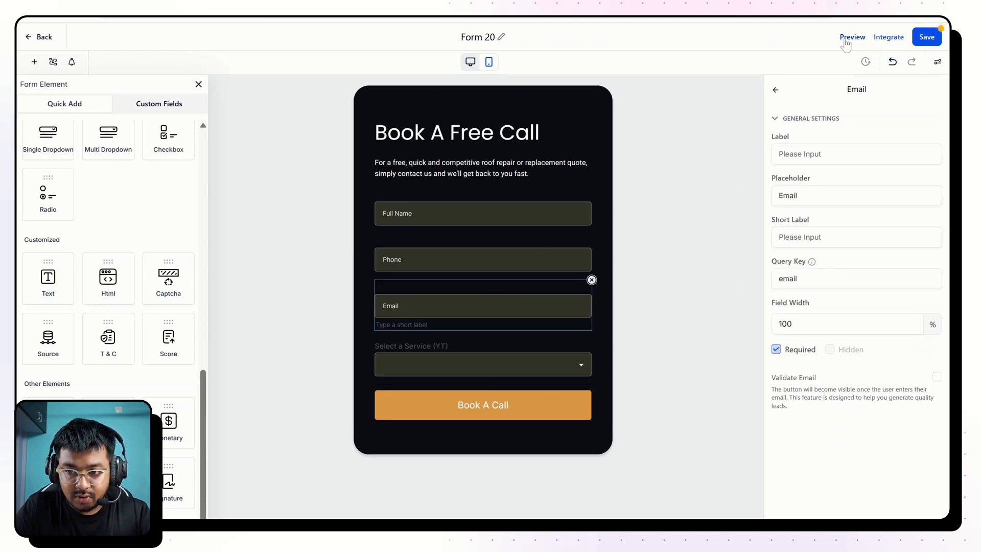
Make the Select a Service (YT) dropdown required and preview the form to compare it with the reference page's form.
left_click(845, 40)
left_click(567, 365)
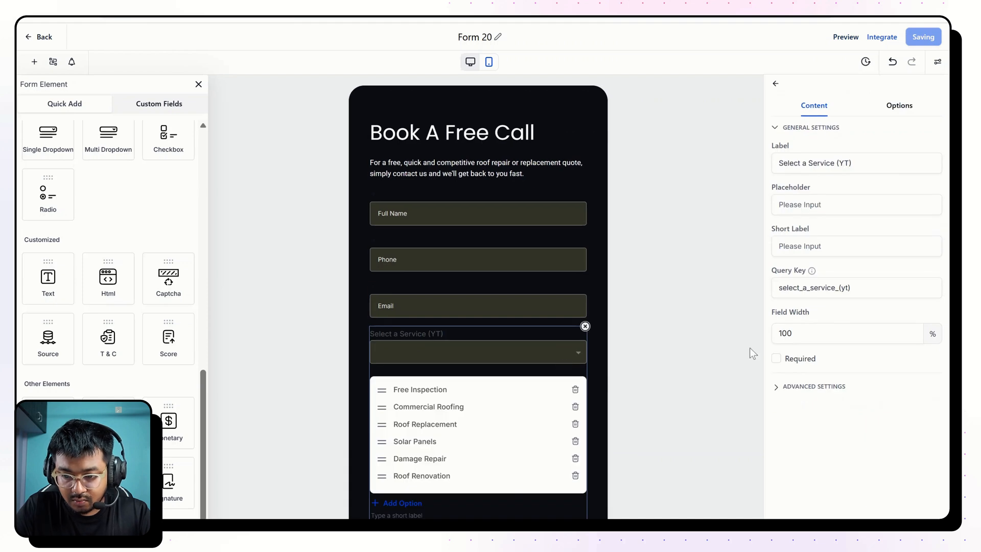
left_click(776, 358)
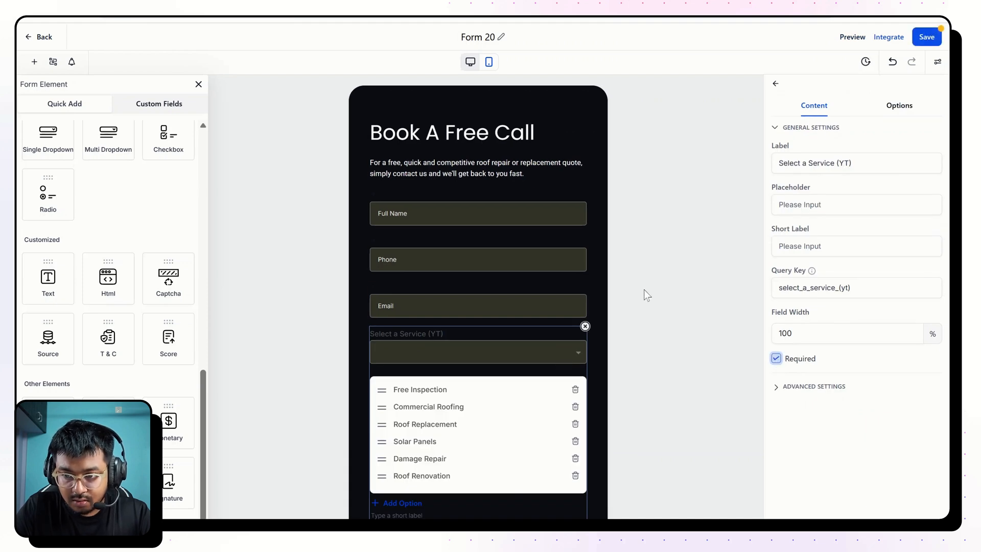
left_click(854, 37)
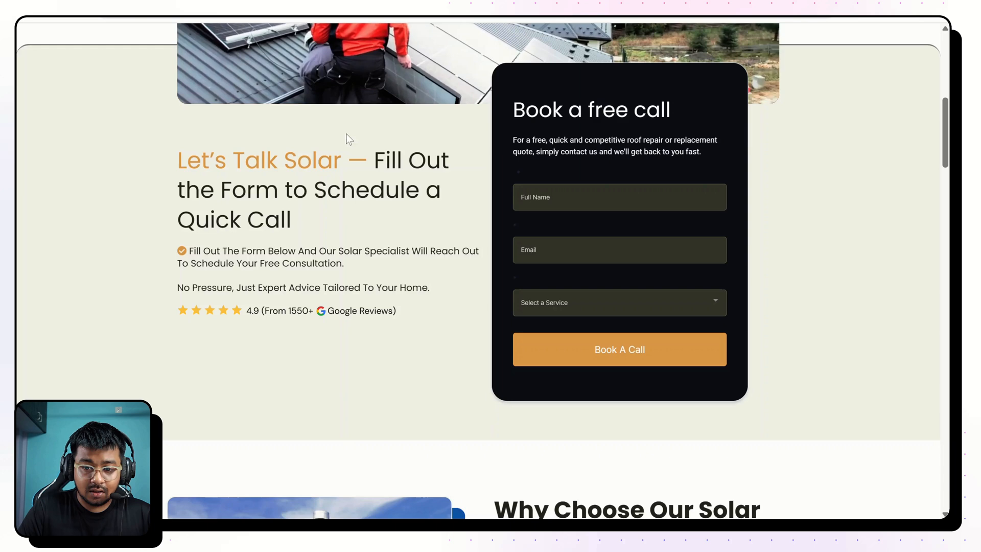
scroll(346, 136, "up", 1)
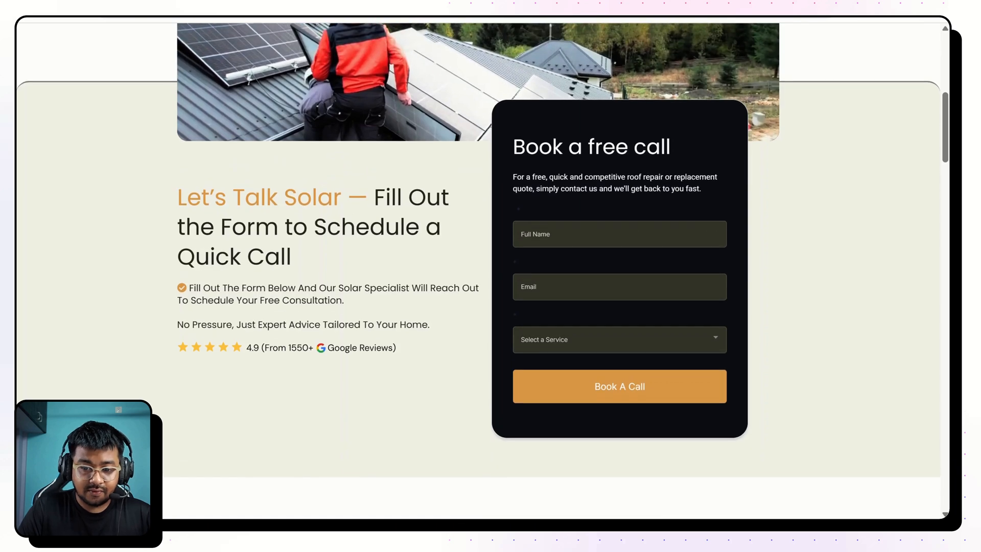
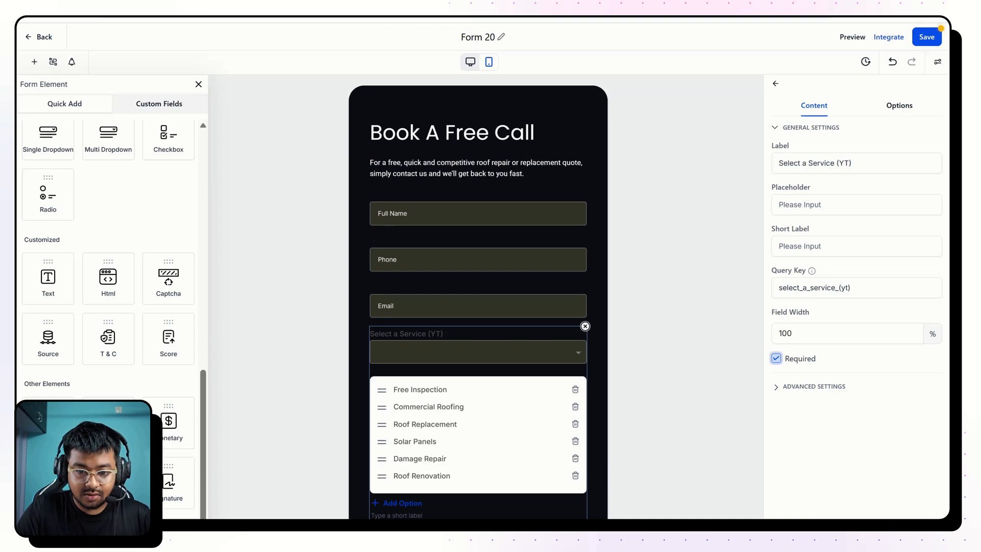
Set the service dropdown's placeholder to "Select a Service" by reusing its label text, and test the dropdown in the form preview.
left_click_drag(835, 164, 761, 170)
key("ctrl+c")
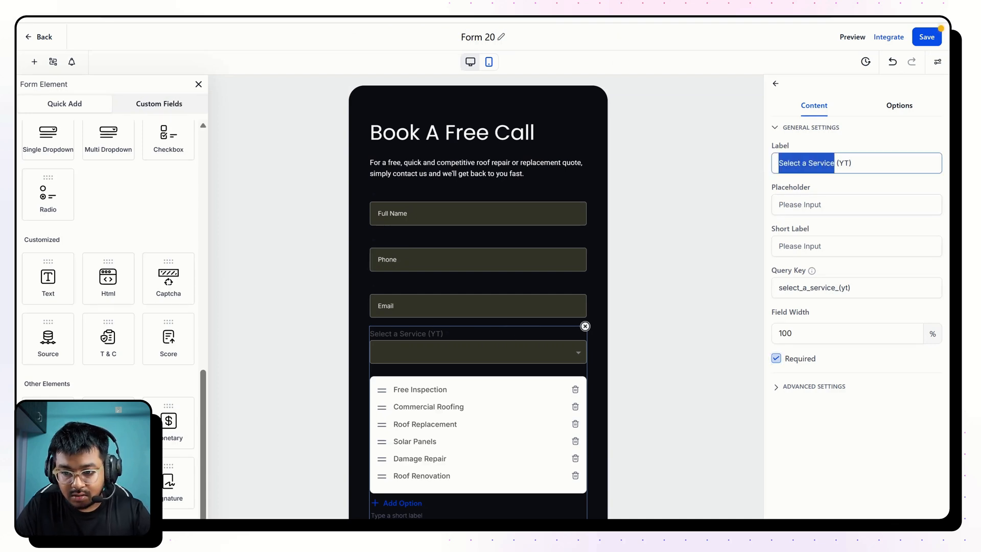
left_click(820, 204)
key("ctrl+v")
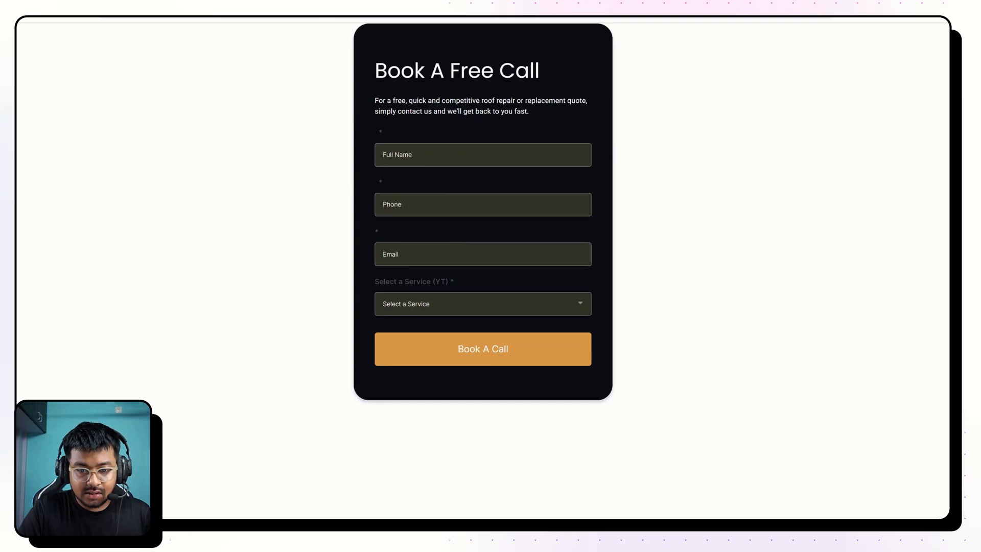
left_click(457, 305)
left_click(437, 406)
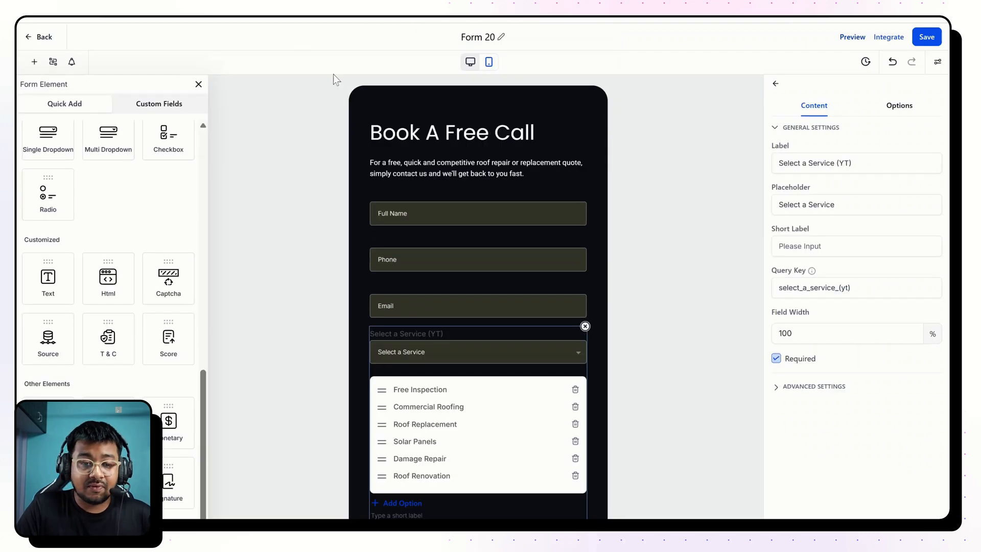
Open the form's on-submit message options and select the thank-you message text.
left_click(937, 62)
left_click(907, 104)
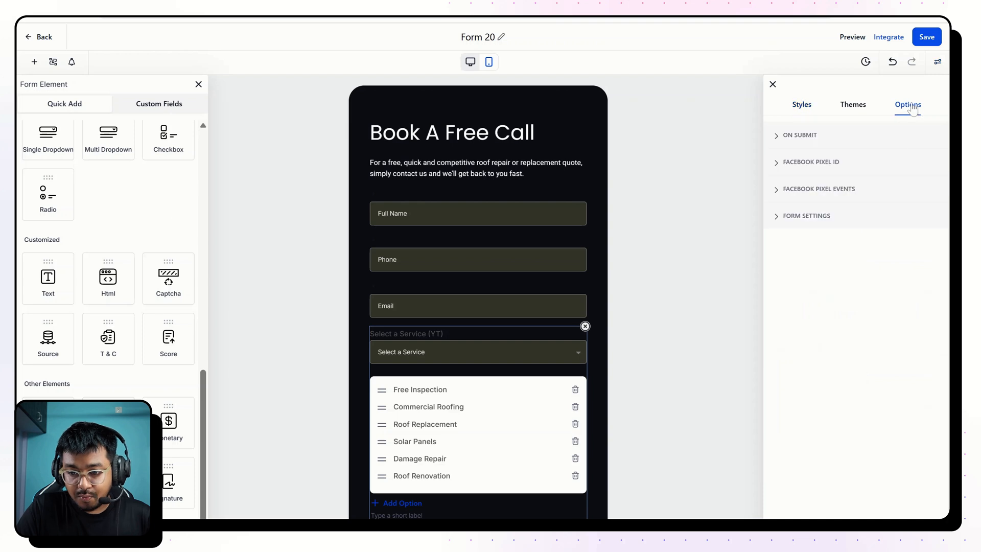
left_click(803, 139)
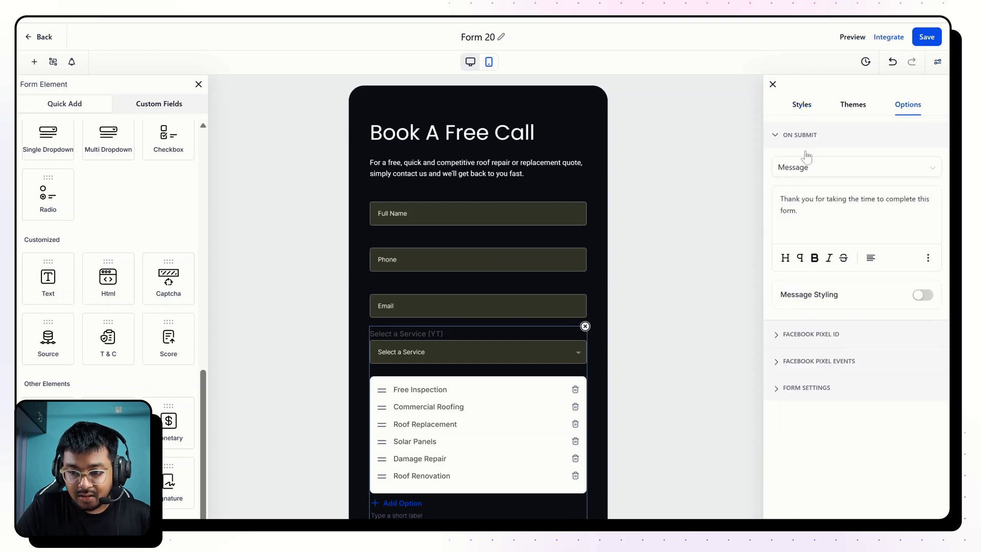
left_click_drag(797, 211, 741, 180)
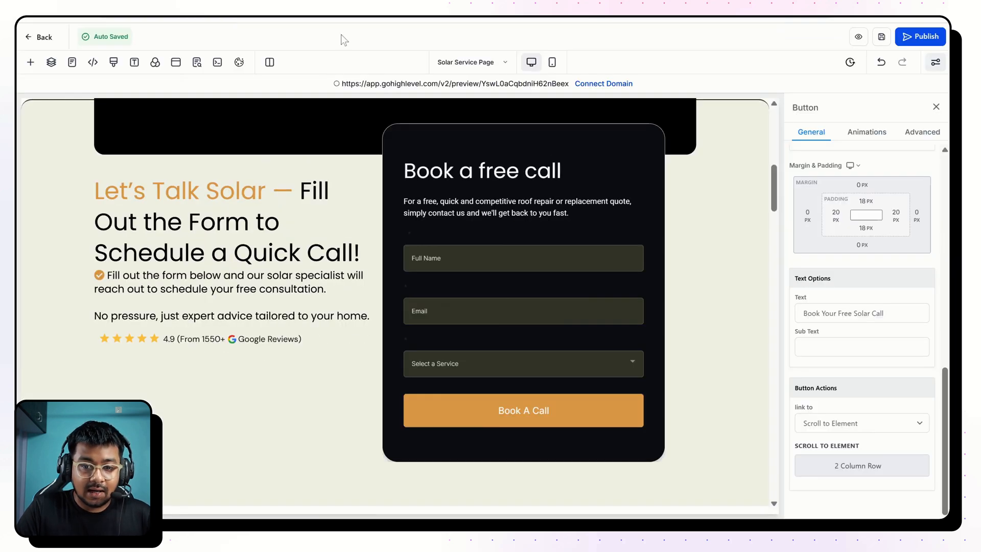
In the Solar Service Page's mobile view, reduce the solar icon's height and set the "Solar Panels" headline's font size to 46 px.
scroll(416, 182, "up", 10)
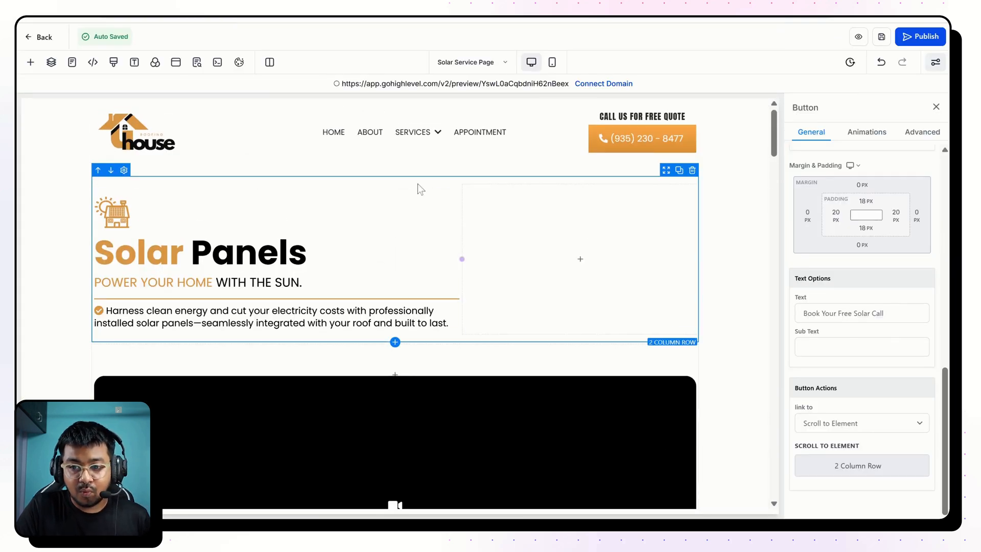
left_click(552, 62)
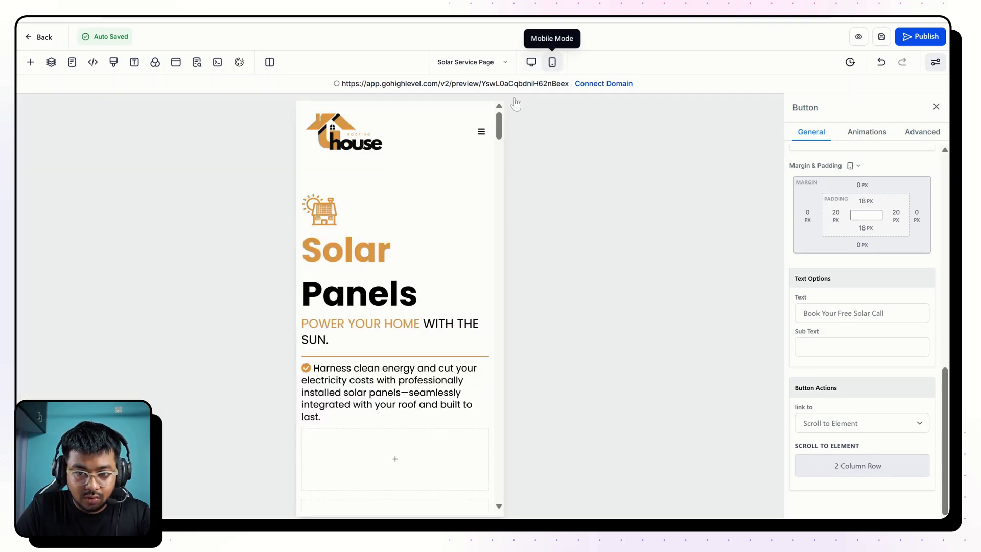
left_click(372, 195)
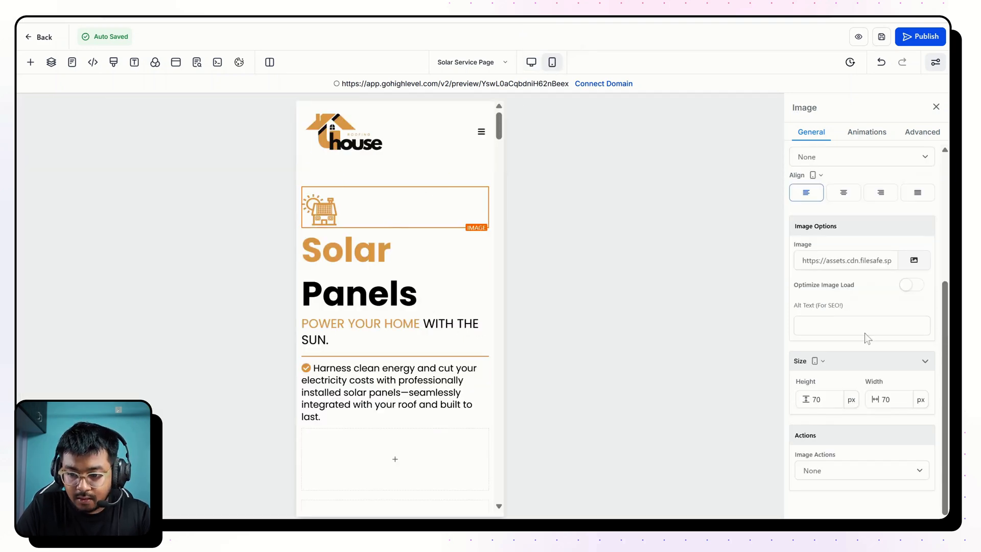
double_click(820, 400)
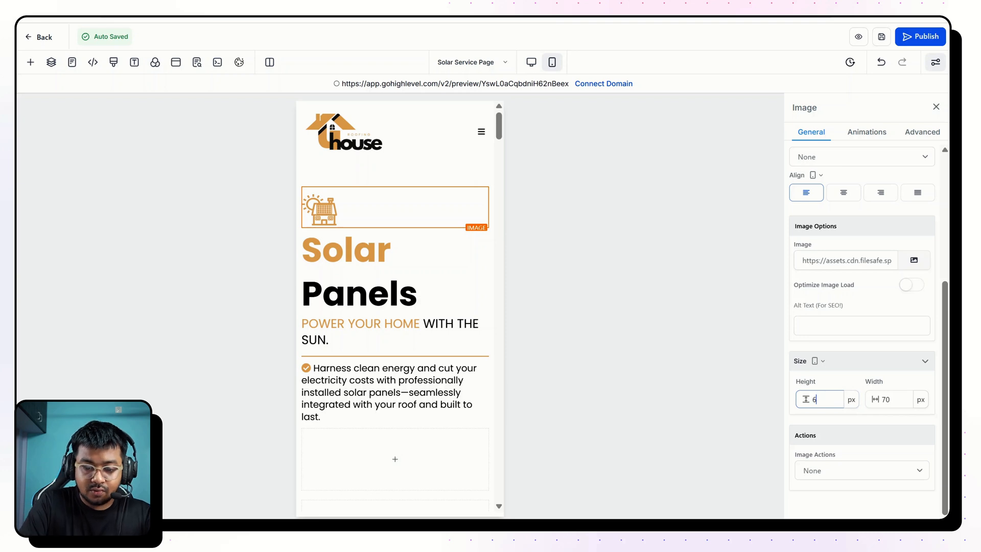
left_click(398, 245)
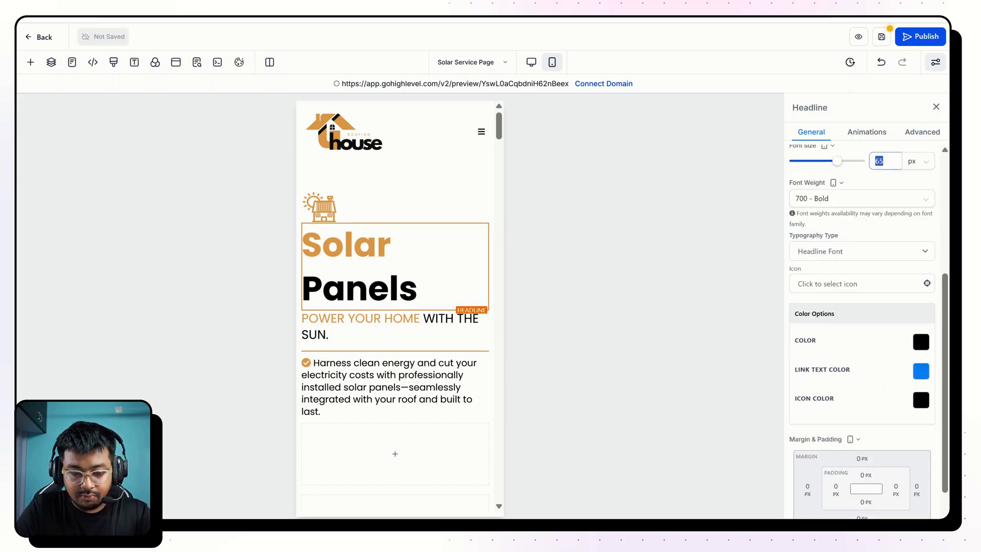
type("46")
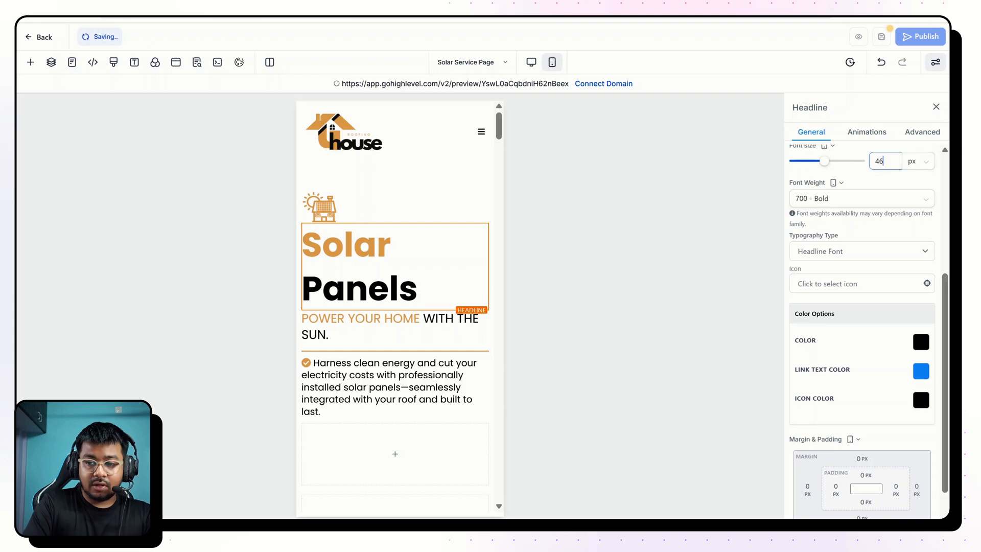
Set the mobile font size of the "Power your home" sub-headline to 18 px and of the description below it to 15 px.
left_click(454, 318)
double_click(880, 161)
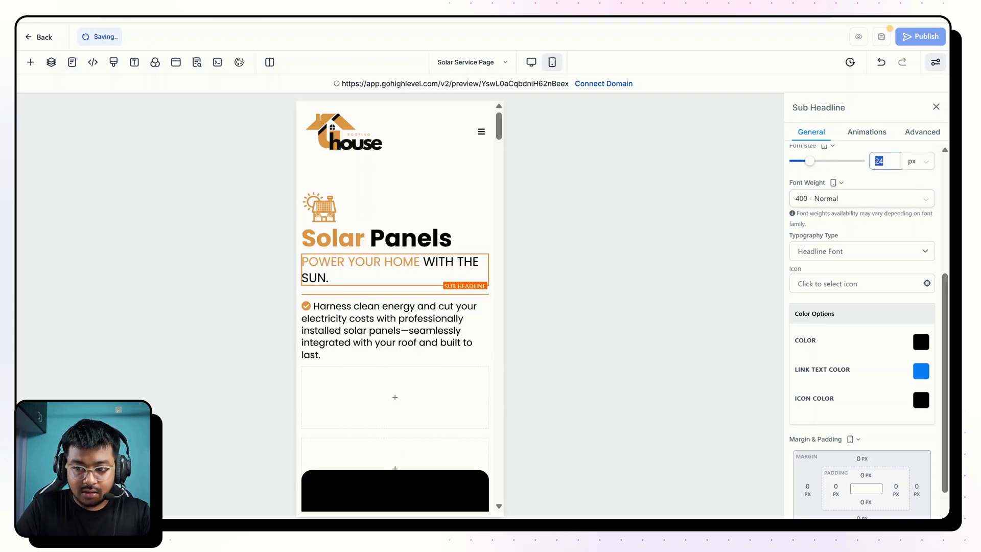
type("22")
key("BackSpace")
key("BackSpace")
type("18")
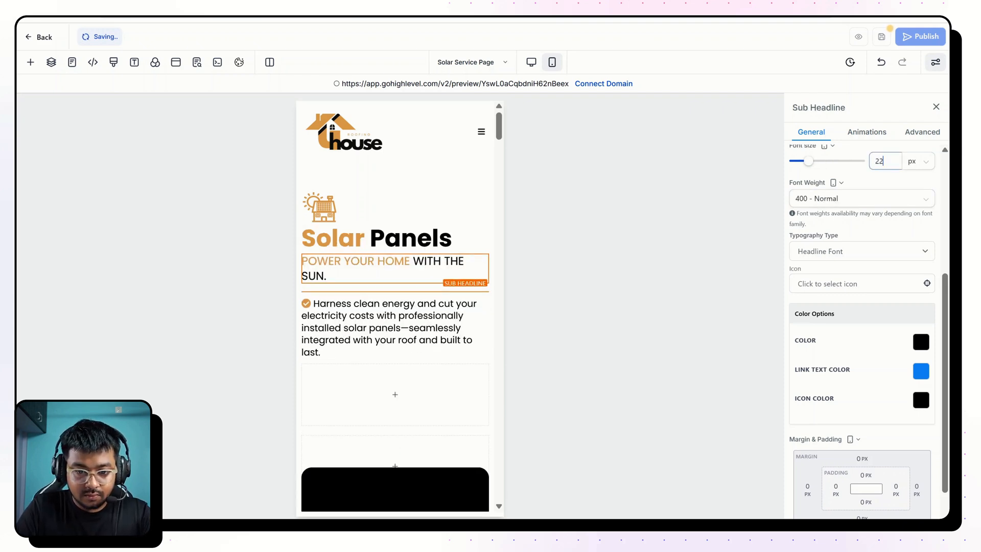
left_click(444, 287)
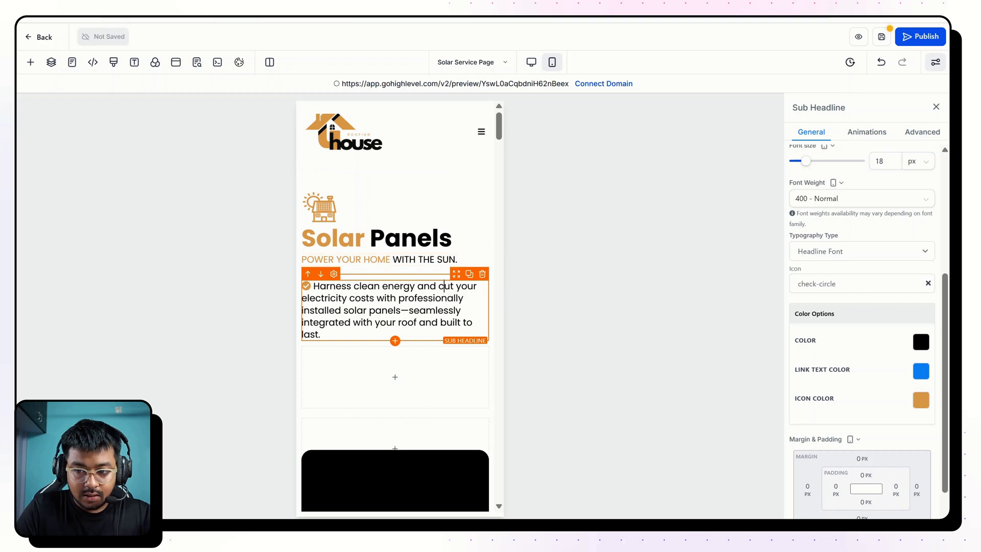
type("15")
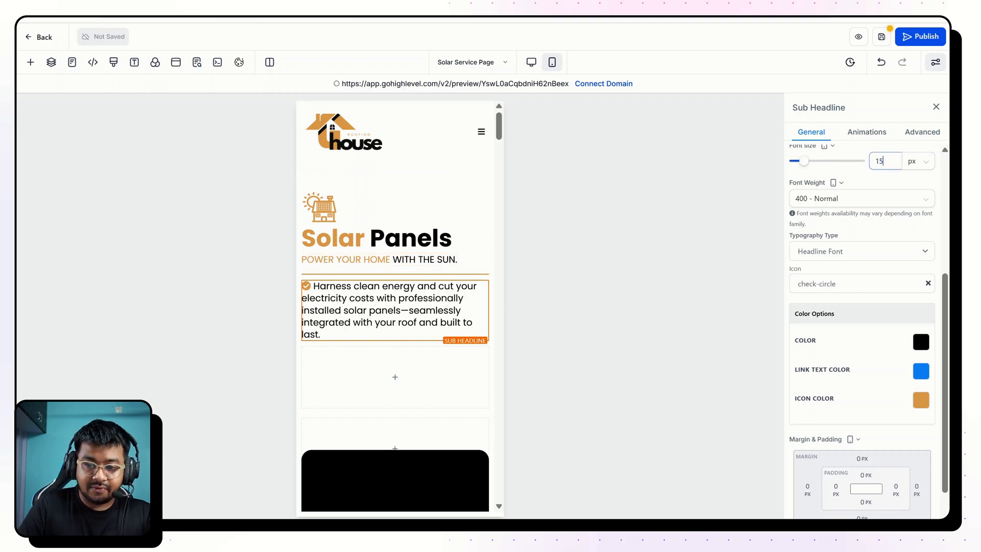
Hide the empty second column below the solar description on mobile devices.
left_click(471, 346)
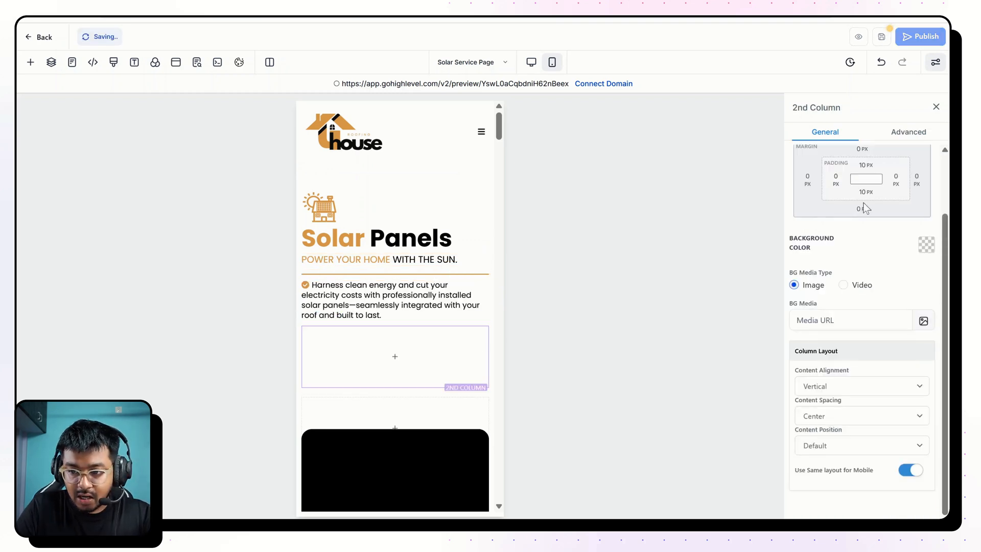
left_click(908, 132)
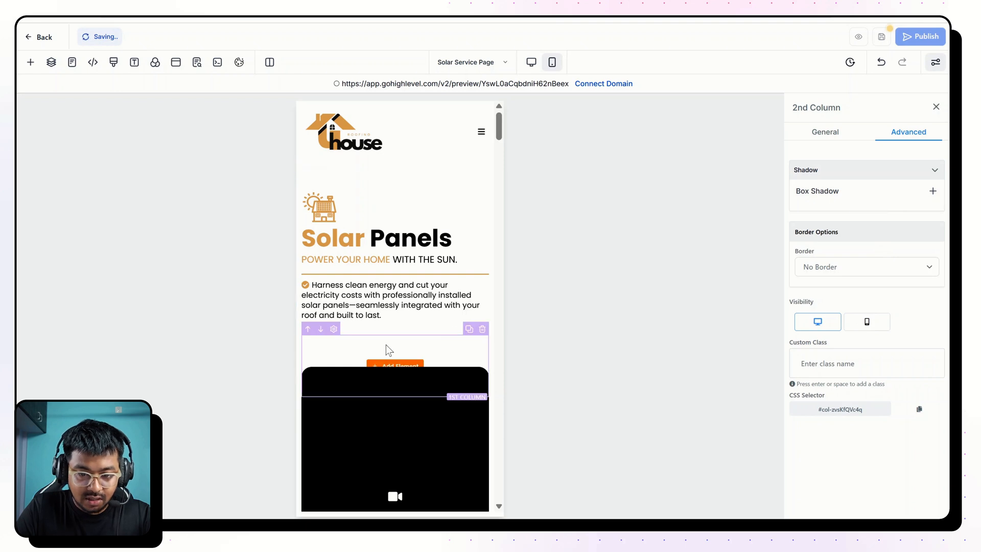
Try hiding the empty first column above the video on mobile devices, and undo the change.
scroll(391, 332, "down", 2)
left_click(443, 291)
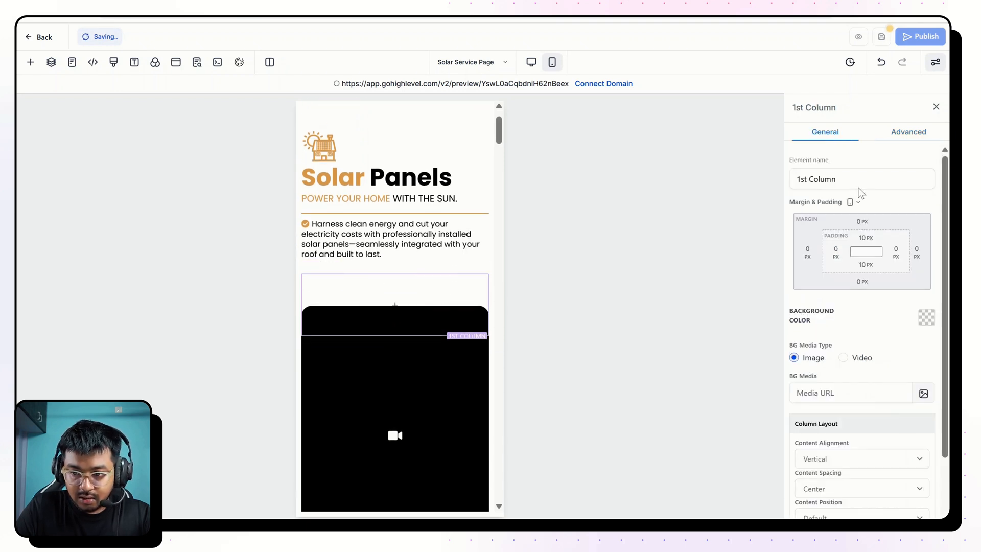
left_click(909, 134)
left_click(879, 320)
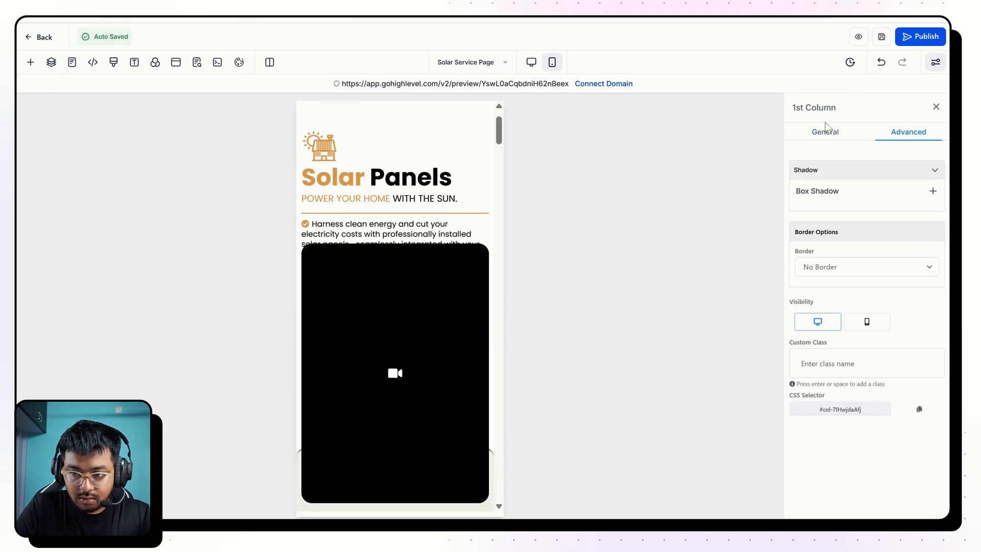
left_click(881, 62)
left_click(396, 316)
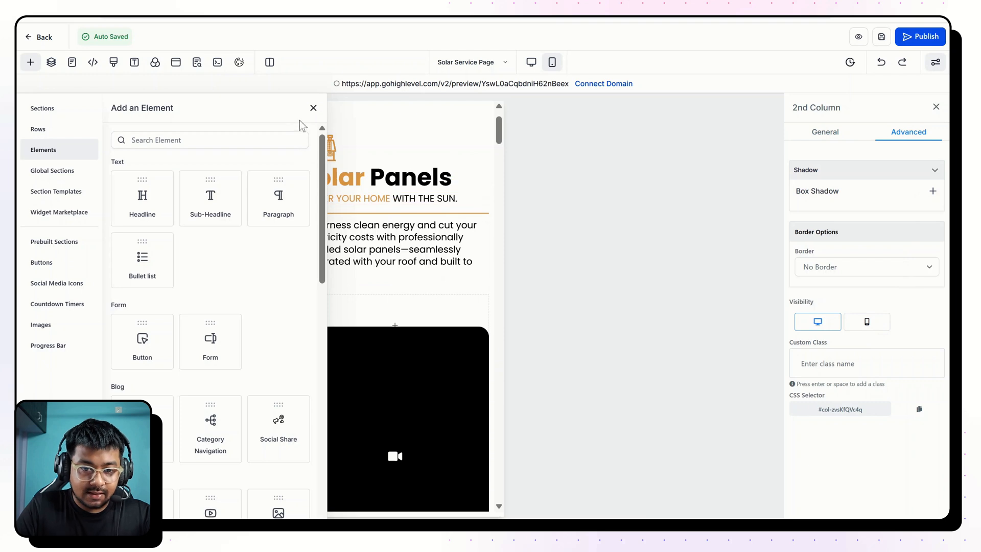
left_click(313, 107)
Set the mobile font size of the "Let's Talk Solar" headline to 27 px after trying 32 px.
scroll(421, 308, "down", 5)
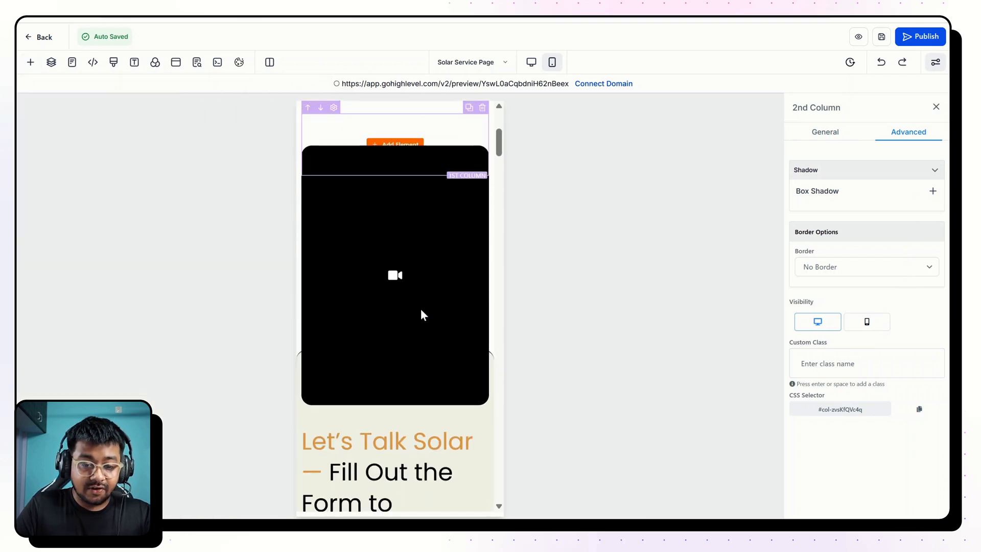
left_click(408, 370)
double_click(879, 364)
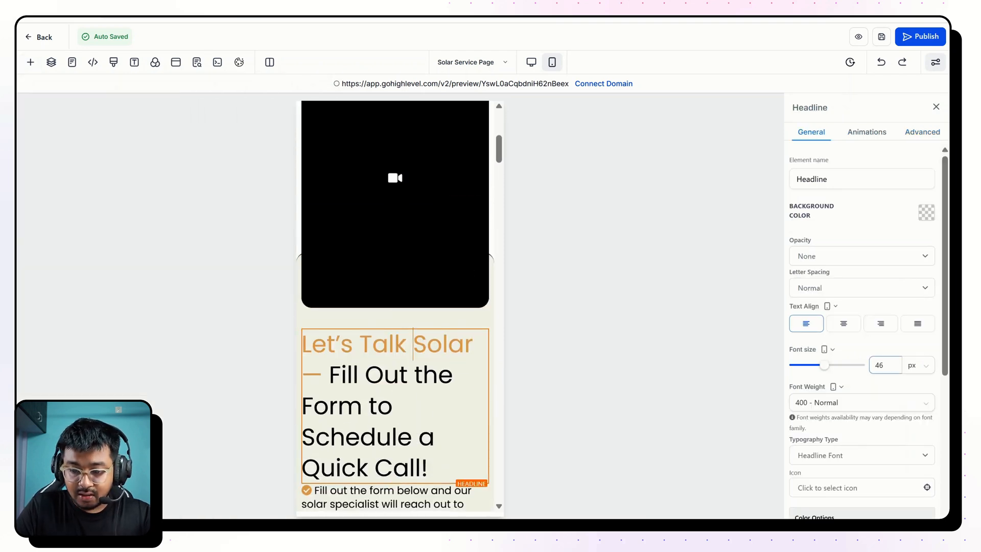
type("32")
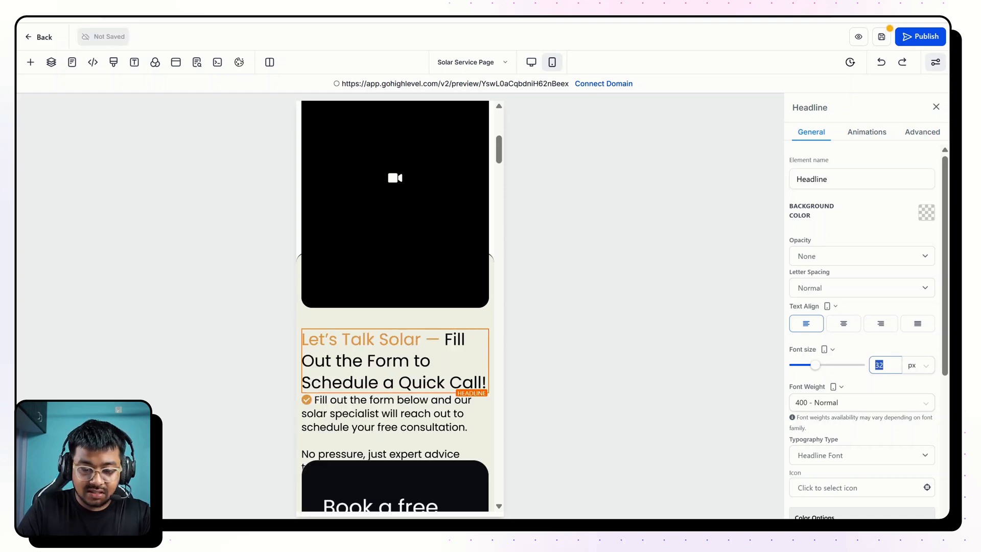
type("27")
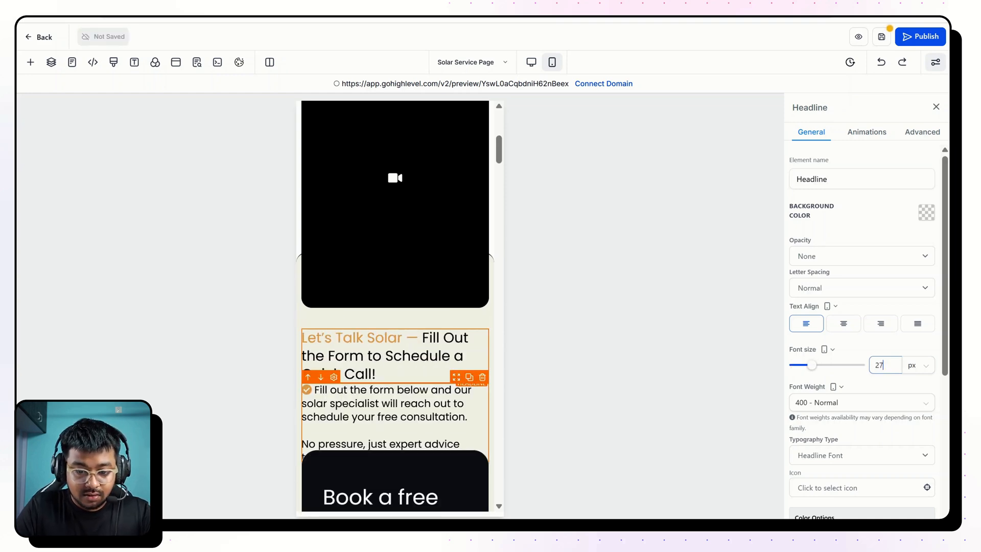
Set the mobile top margin of the "Book a free call" form to 0 px.
scroll(409, 309, "down", 4)
left_click(413, 275)
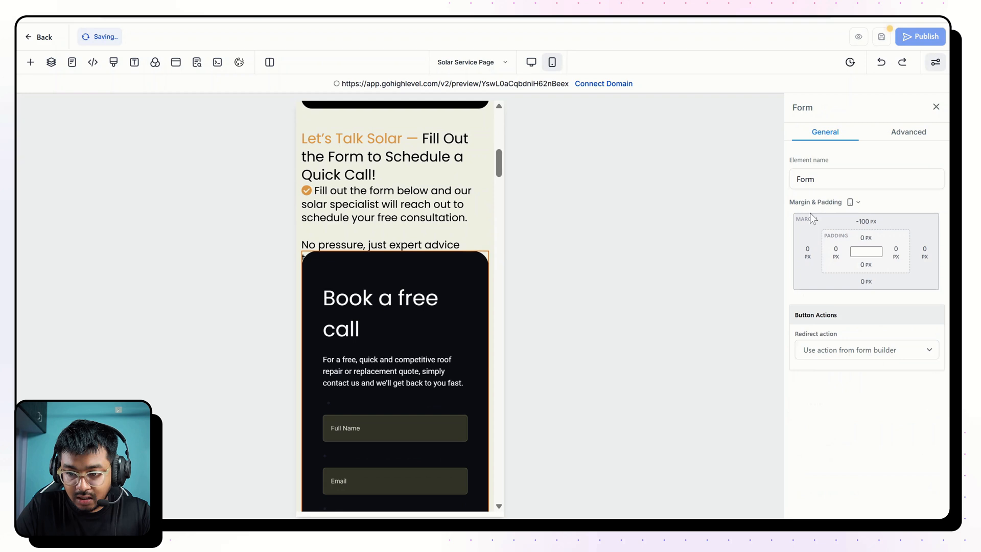
left_click(870, 223)
left_click(867, 224)
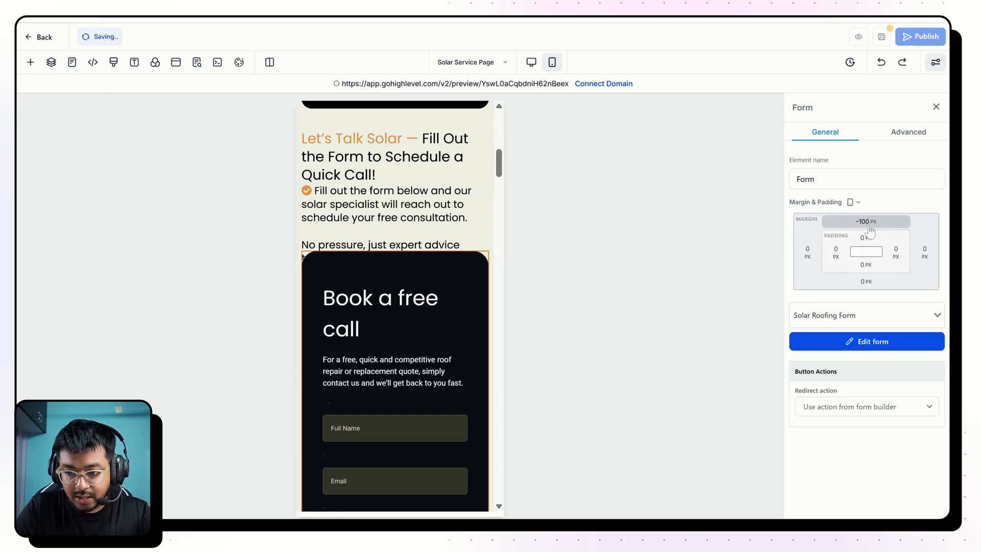
left_click(869, 224)
left_click(885, 270)
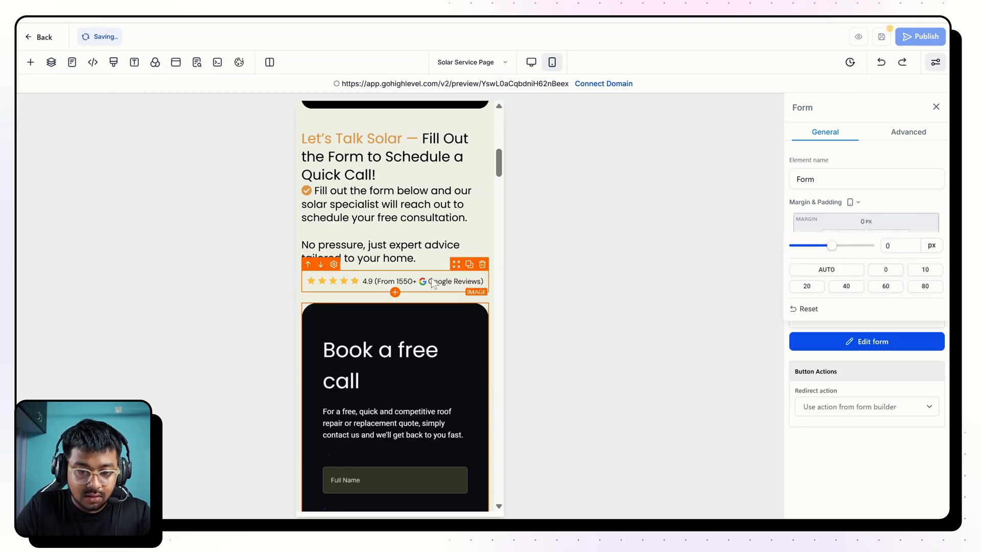
Set the mobile font size of the "Let's Talk Solar" headline to 24 px and of the sub-headline below it to 17 px.
scroll(403, 230, "up", 1)
left_click(409, 199)
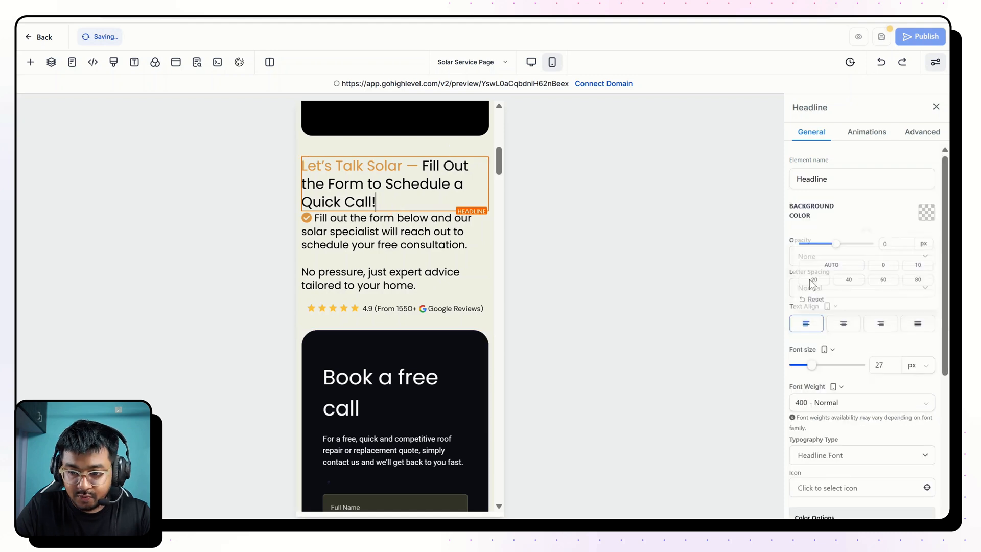
double_click(879, 364)
type("24")
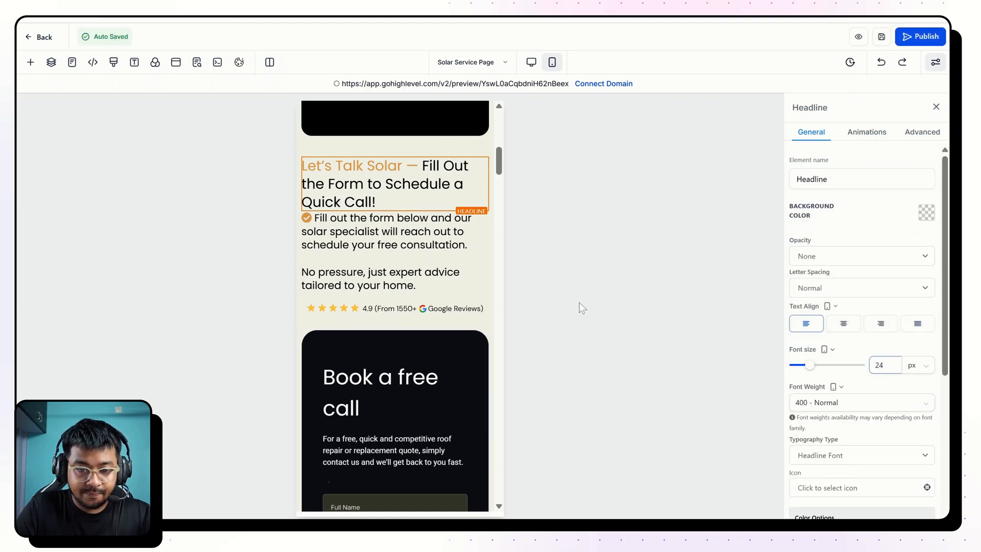
left_click(409, 235)
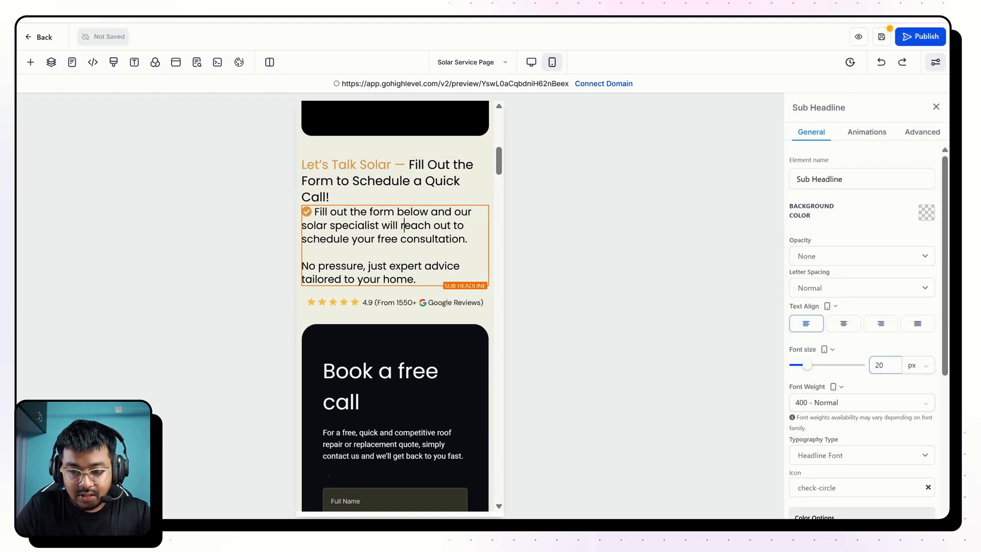
type("17")
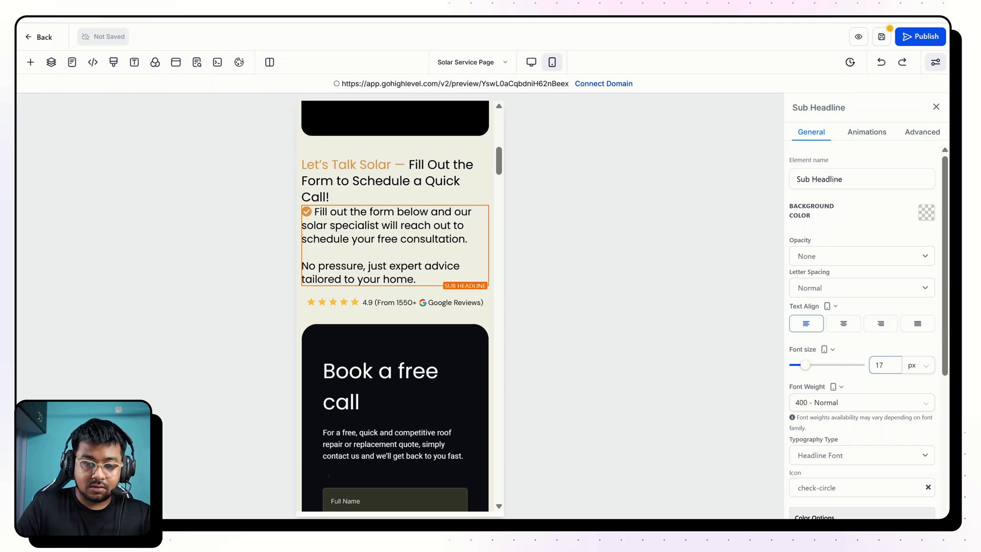
left_click(425, 293)
Centre the "Why Choose Our Solar Services?" headline on mobile and set its font size to 25 px.
scroll(409, 271, "down", 2)
left_click(392, 242)
scroll(402, 305, "down", 5)
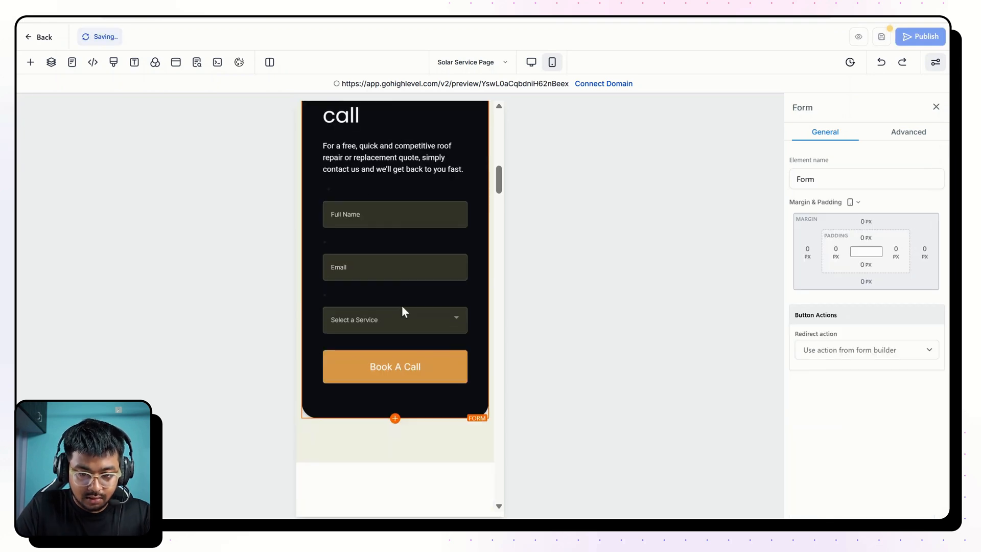
scroll(397, 333, "down", 6)
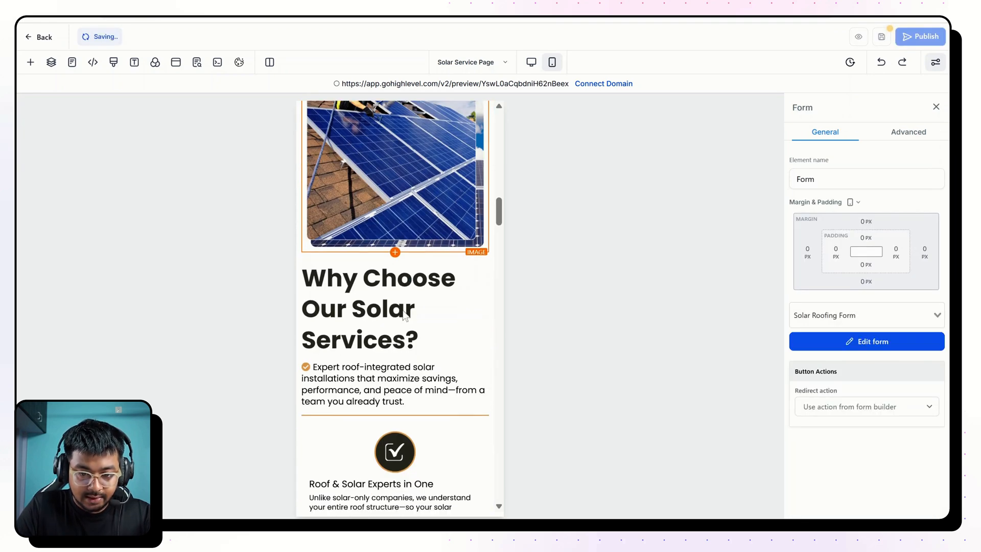
left_click(406, 316)
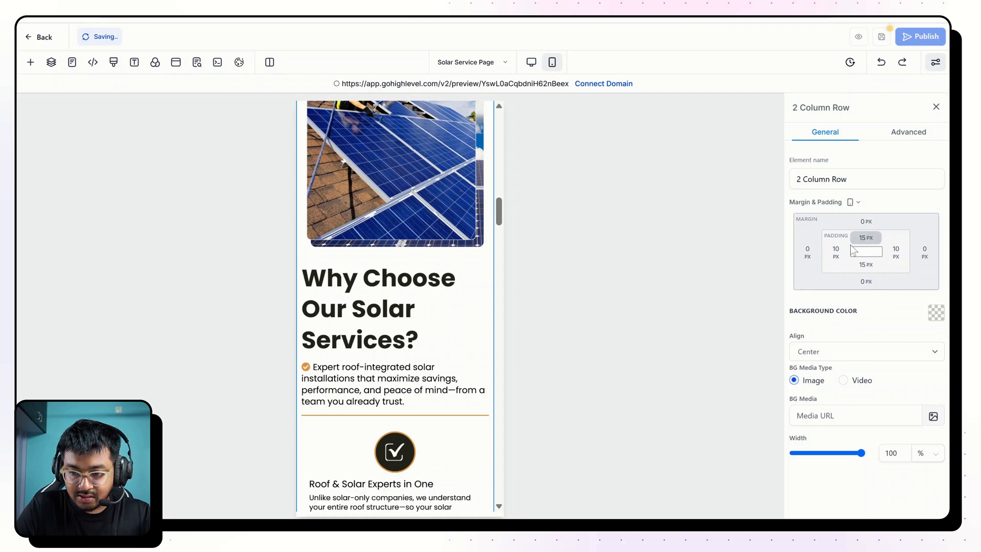
left_click(356, 337)
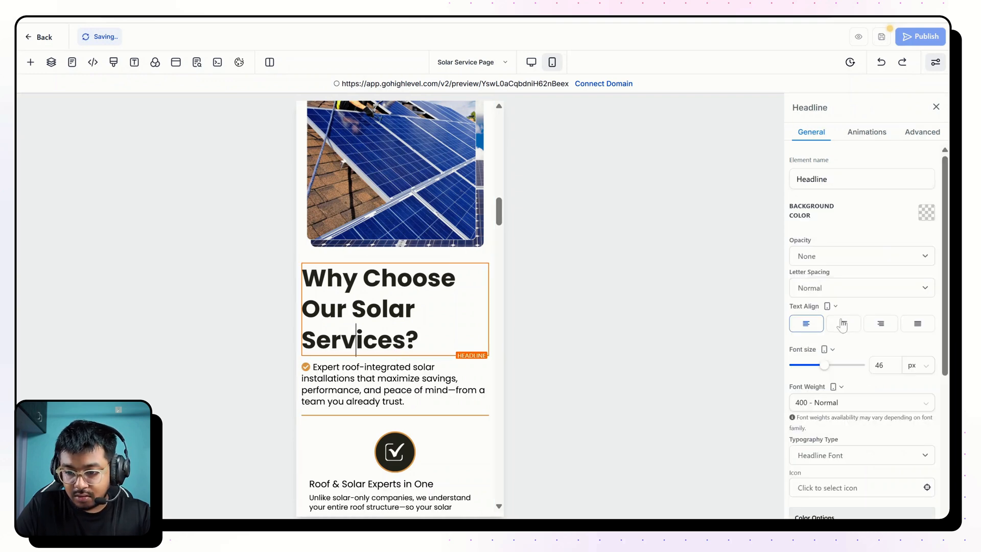
double_click(880, 366)
type("25")
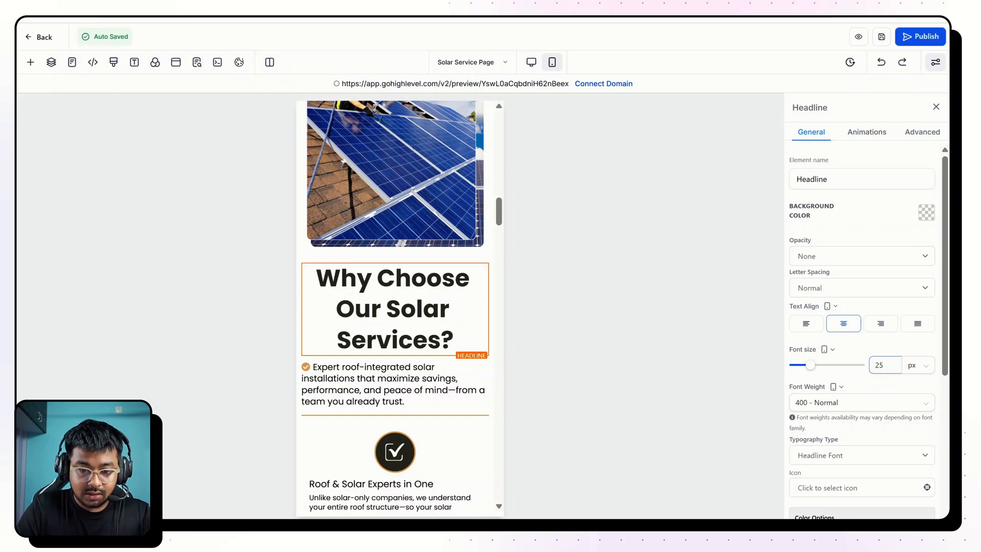
Set the mobile font size of the "Expert roof-integrated solar installations" sub-headline to 16 px and leave it left-aligned after trying centre alignment.
left_click(435, 378)
left_click(840, 327)
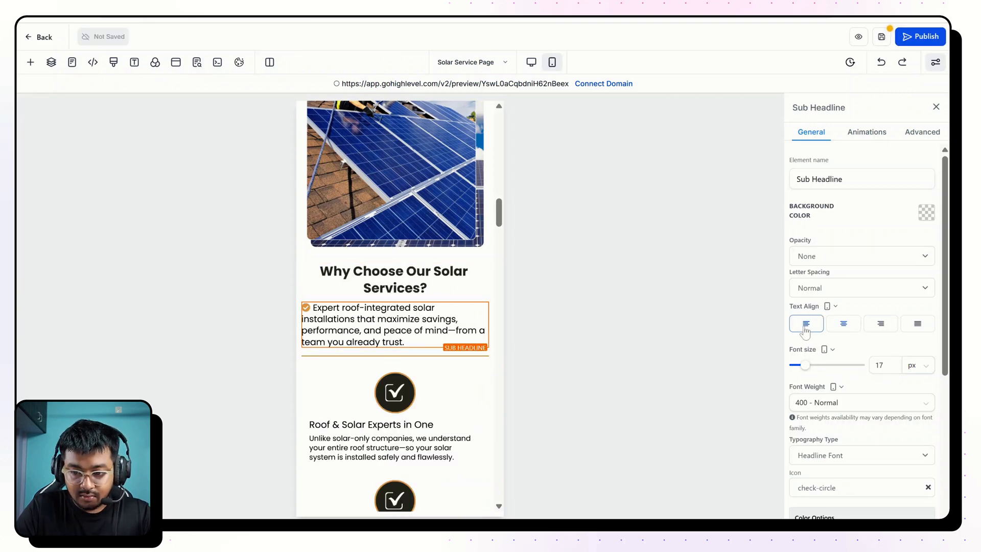
left_click(804, 330)
left_click(887, 369)
key("BackSpace")
type("6")
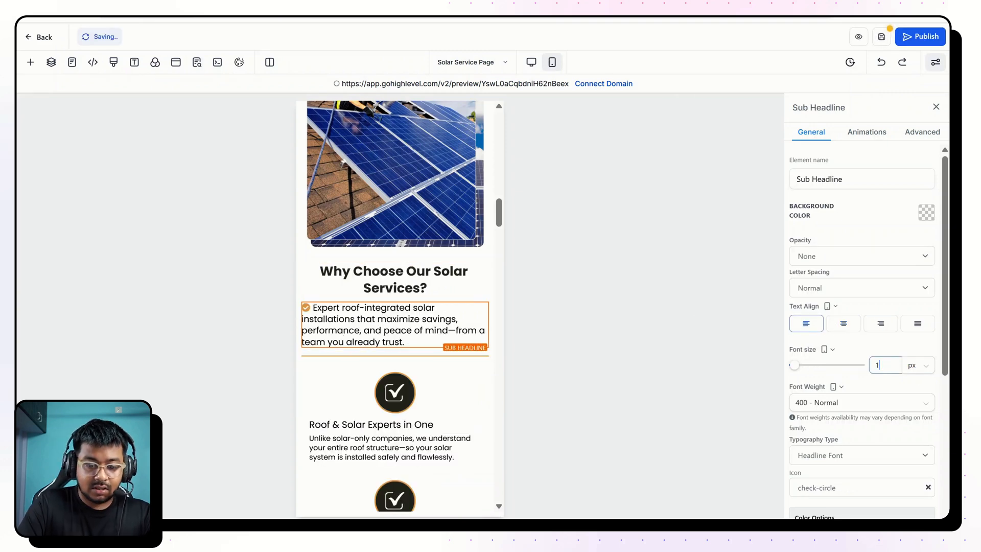
Centre-align the "Roof & Solar Experts in One", "Licensed. Insured. Guaranteed." and "Tailored to Your Home" image features on mobile.
scroll(498, 352, "down", 2)
left_click(409, 338)
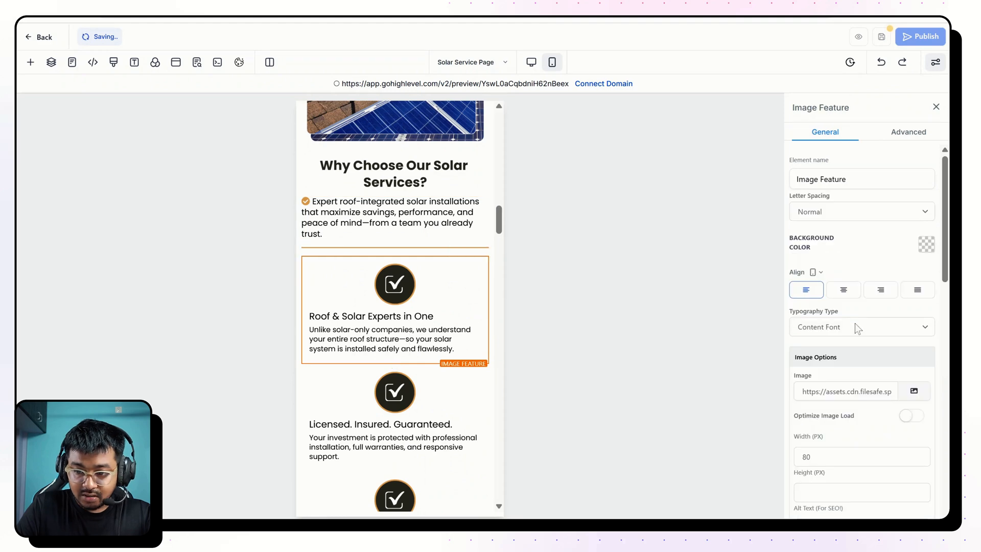
left_click(463, 433)
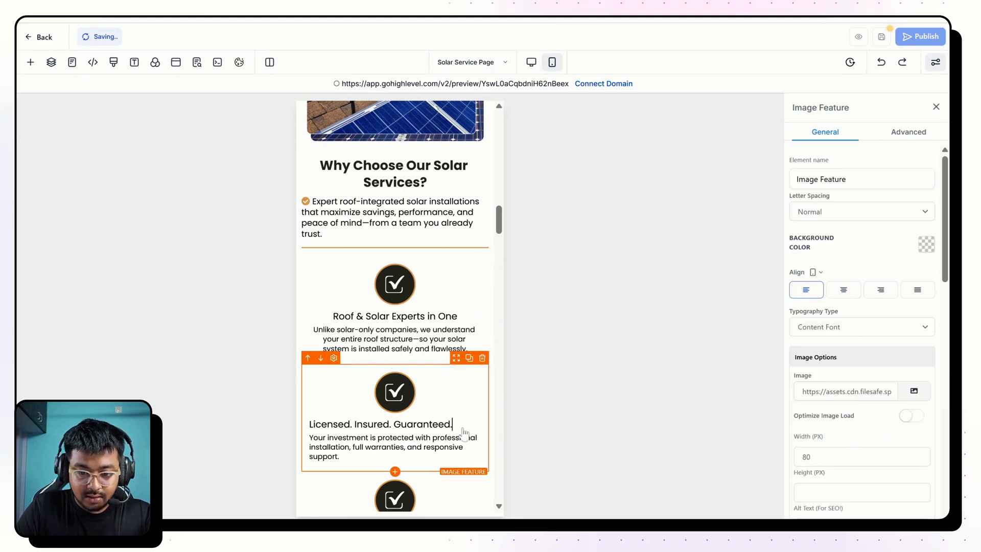
scroll(433, 455, "down", 3)
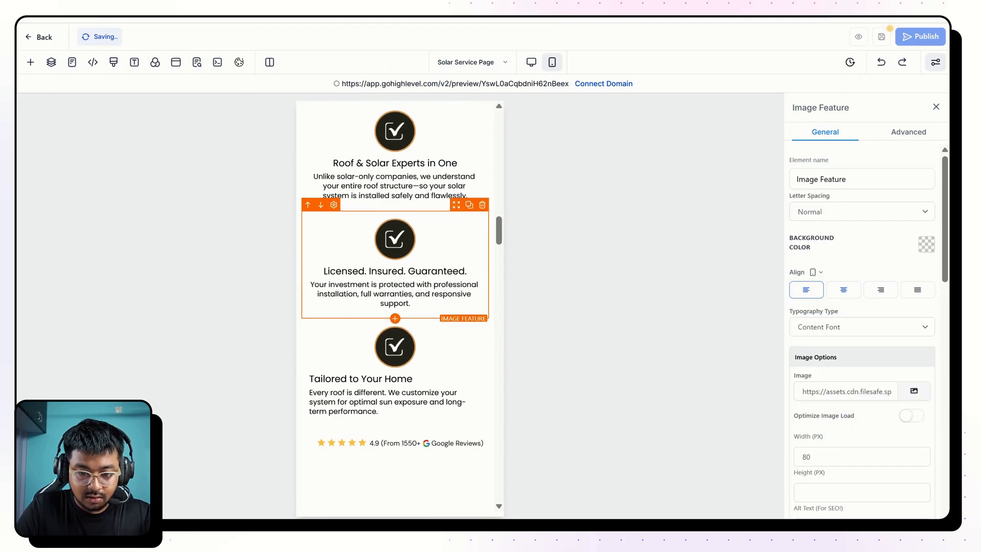
left_click(421, 391)
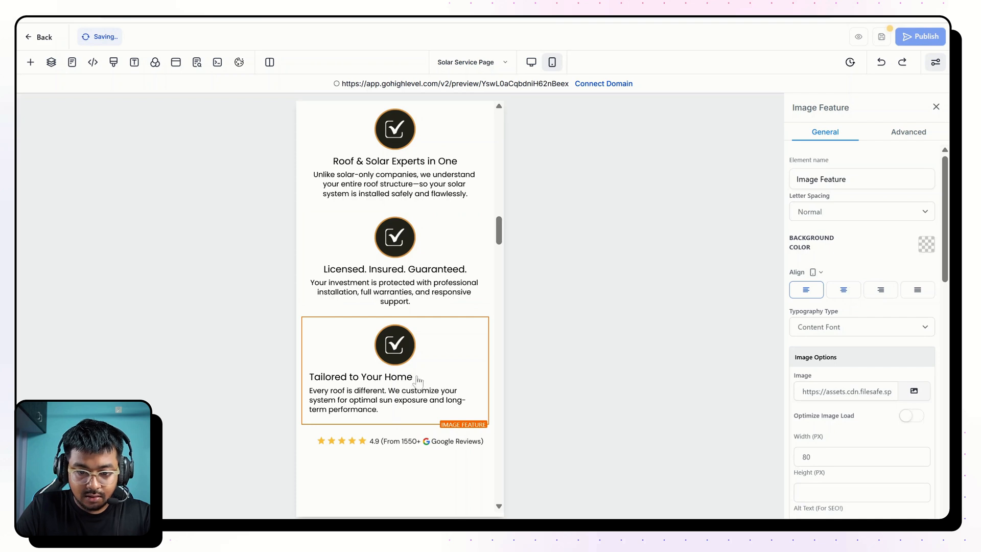
Set the "What's Included" section's mobile bottom padding to 140 px and its headline's font size to 26 px.
scroll(373, 397, "down", 3)
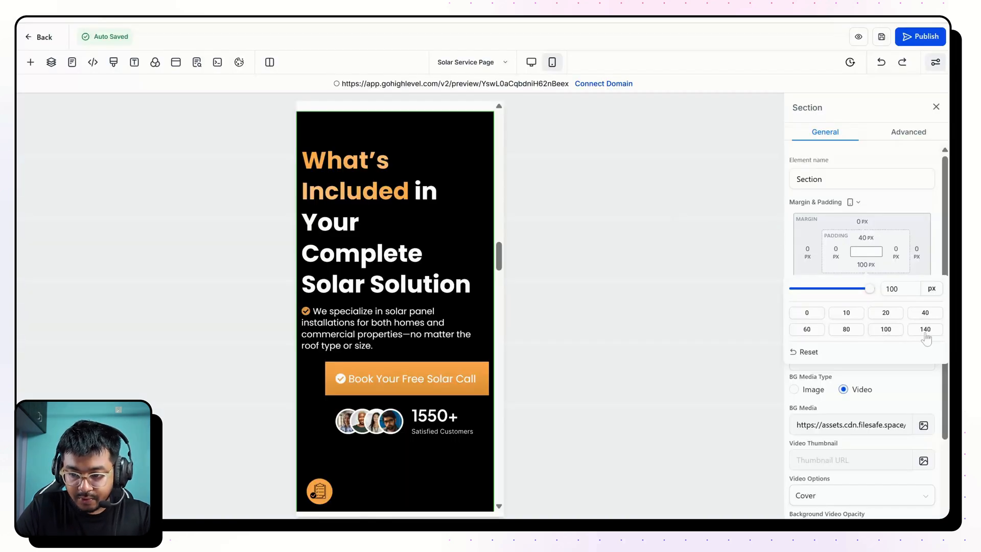
left_click(925, 329)
left_click(438, 258)
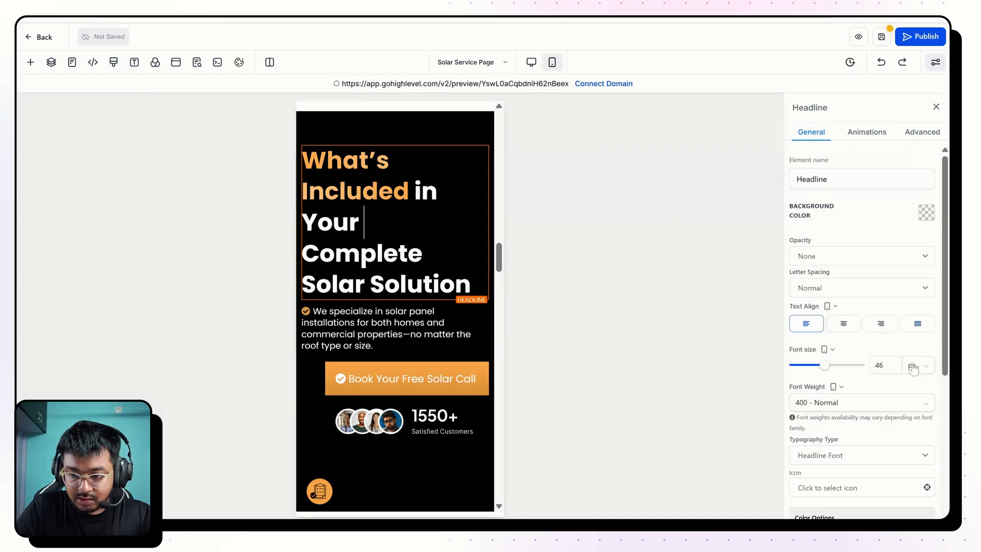
double_click(880, 365)
type("26")
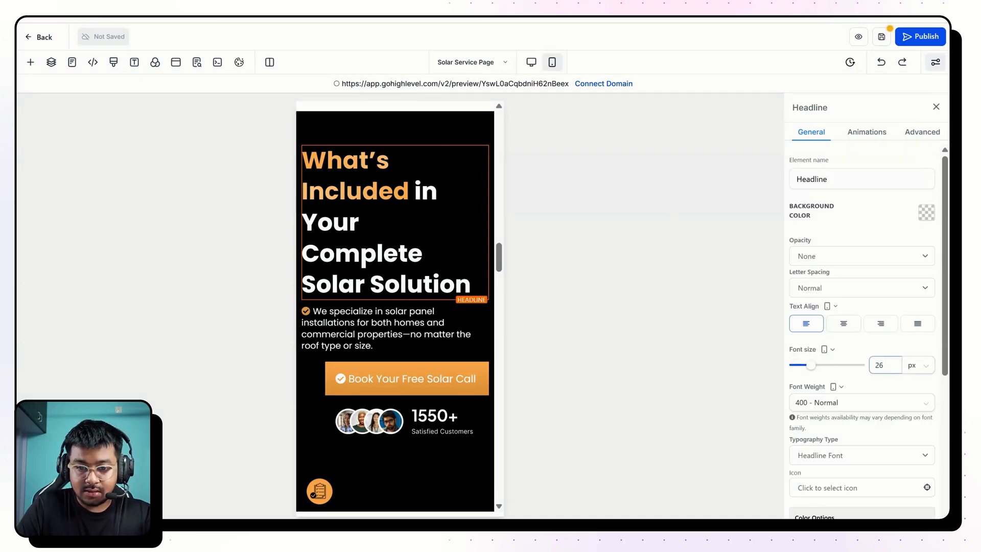
Set the mobile font size of the "We specialize in solar panel installations" sub-headline to 15 px.
left_click(388, 207)
double_click(879, 364)
type("1")
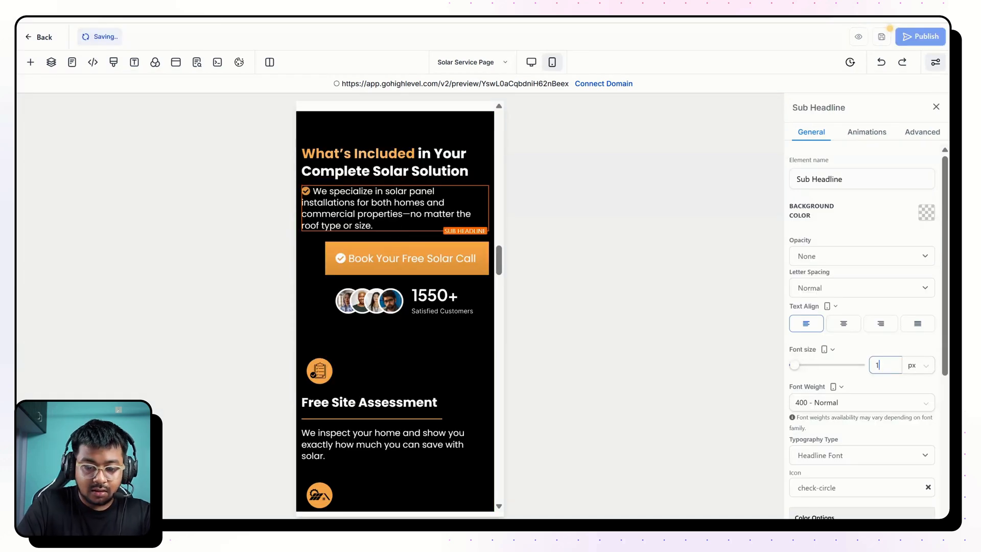
type("5")
Centre the "Book Your Free Solar Call" button on mobile and set its font size to 15 px.
left_click(450, 253)
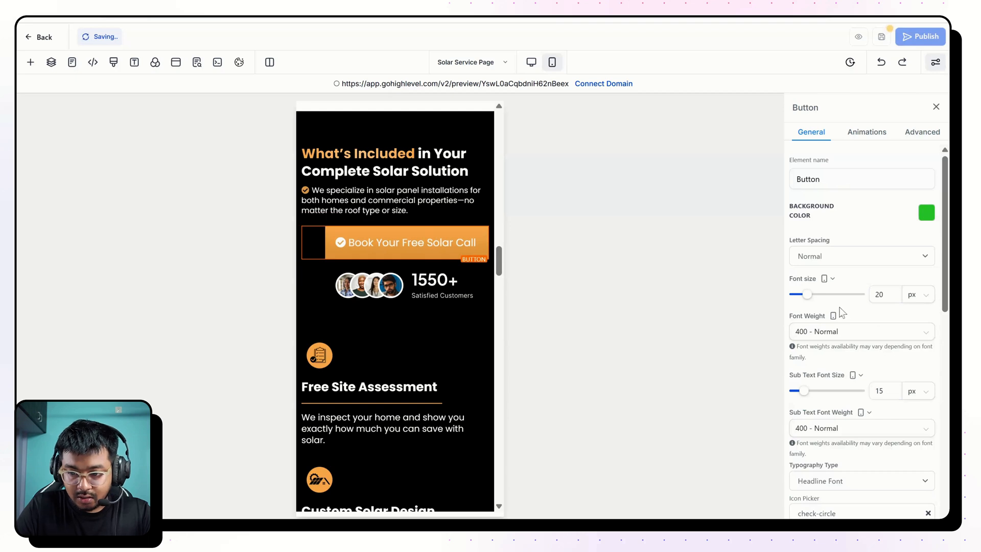
scroll(842, 313, "down", 5)
scroll(844, 358, "up", 4)
scroll(847, 399, "down", 3)
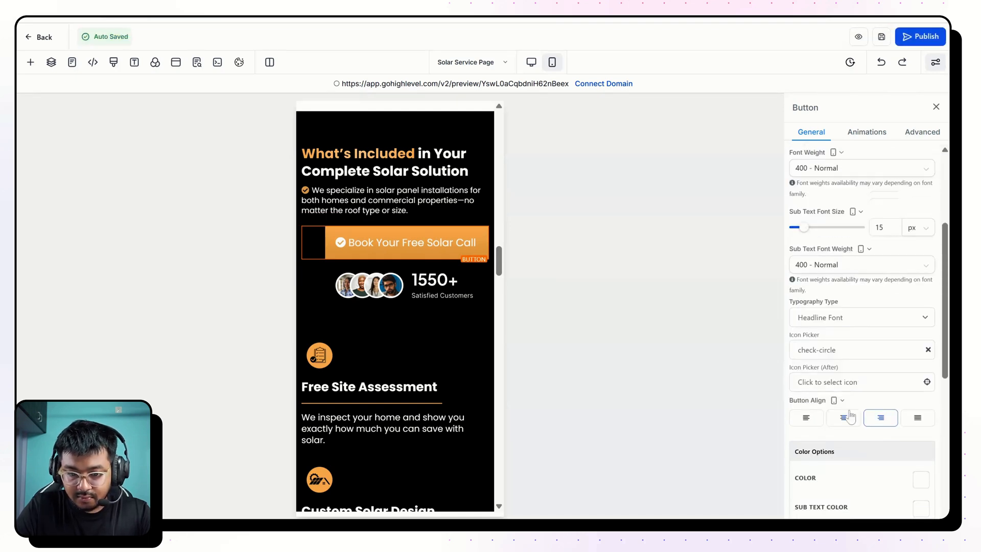
left_click(846, 418)
scroll(859, 373, "up", 4)
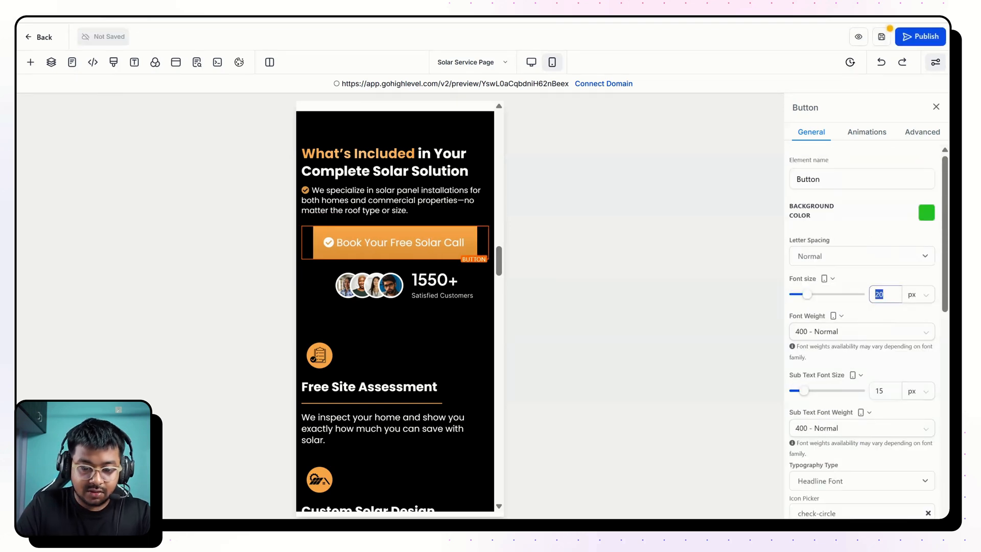
type("15")
Centre the "1550+ Satisfied Customers" image on mobile and set its right margin to 0 px.
left_click(389, 282)
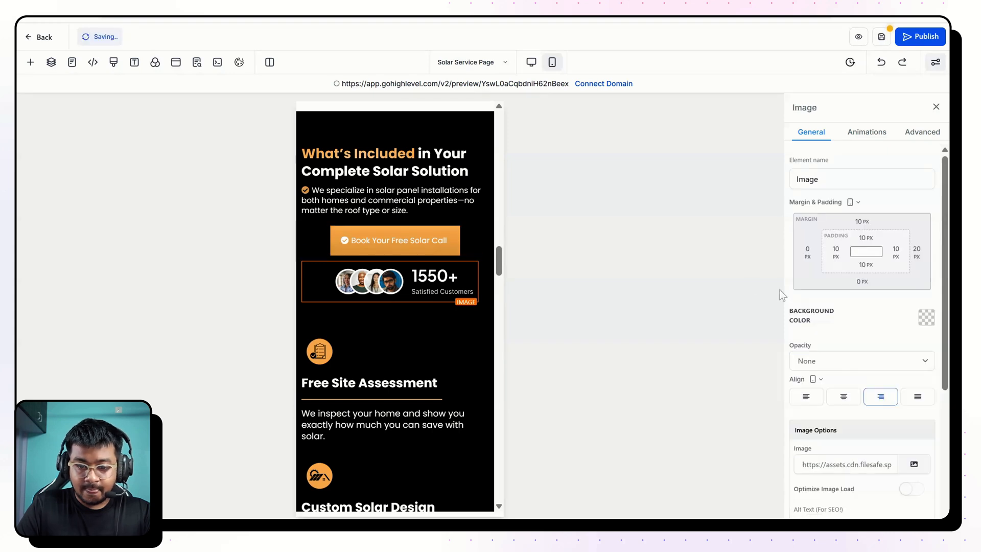
left_click(844, 399)
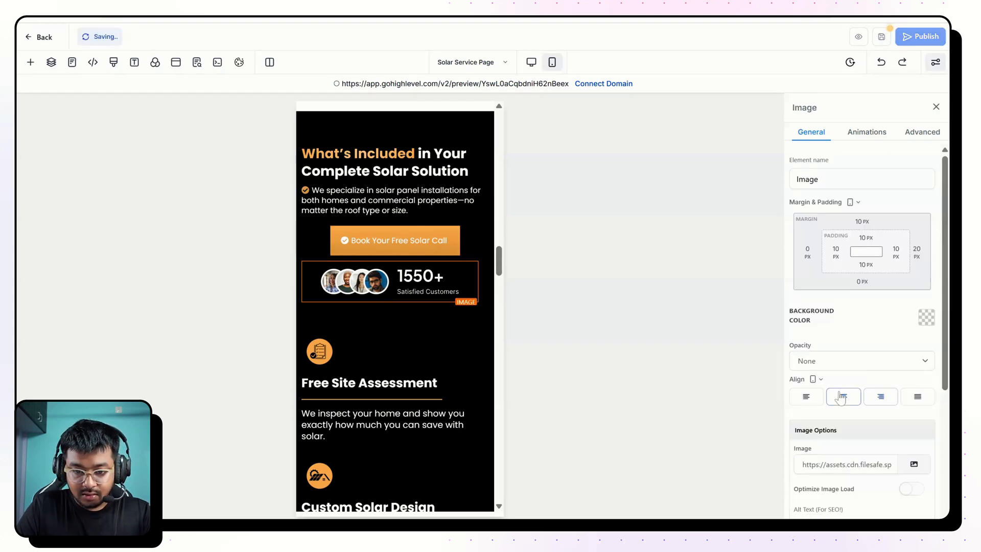
scroll(842, 398, "down", 4)
scroll(834, 373, "up", 4)
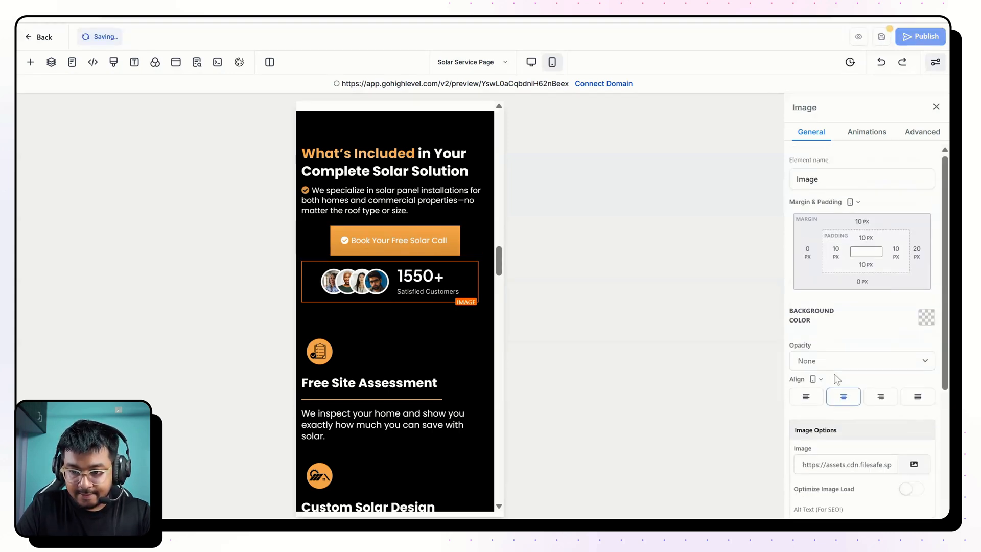
left_click(917, 251)
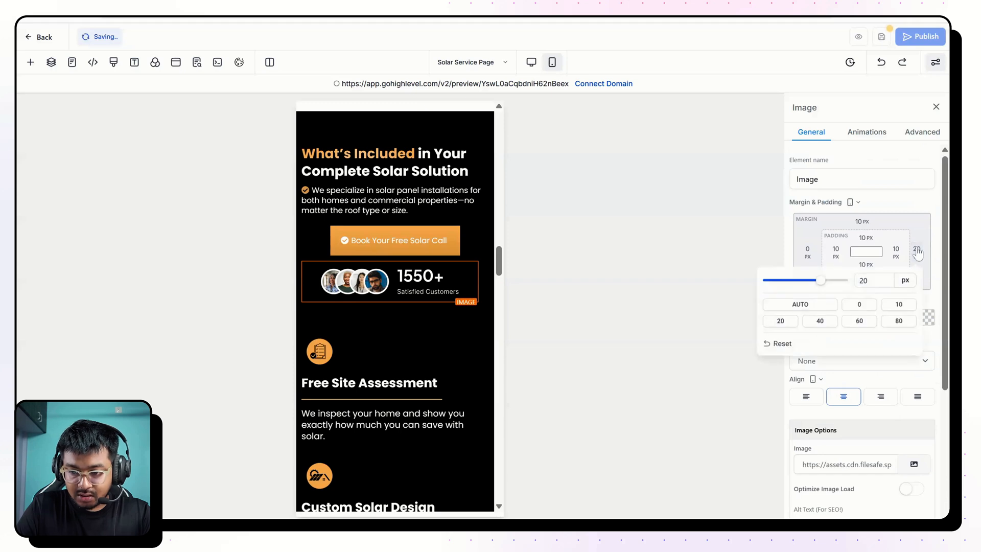
left_click(858, 305)
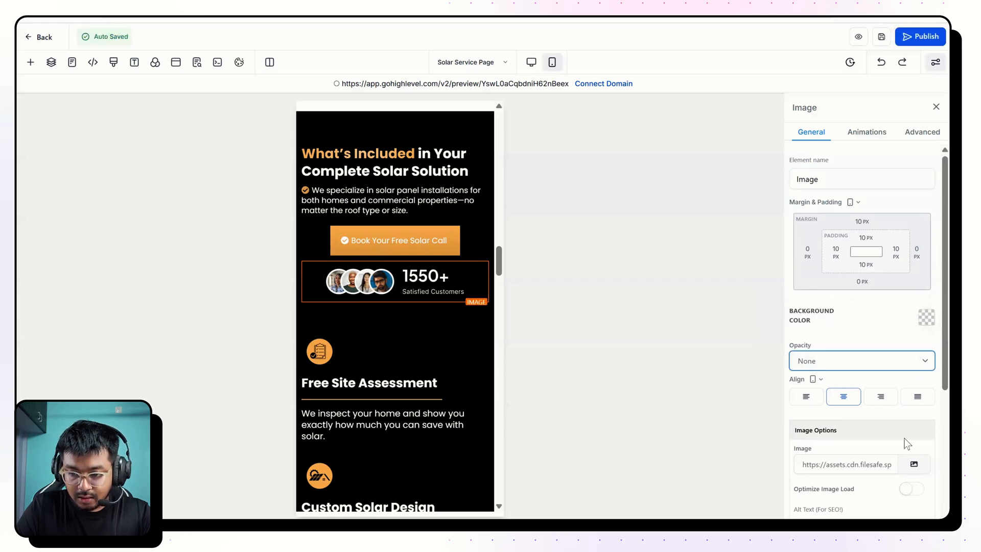
Set the mobile height of the "1550+ Satisfied Customers" image to 45 px.
scroll(929, 447, "down", 3)
double_click(816, 445)
type("45")
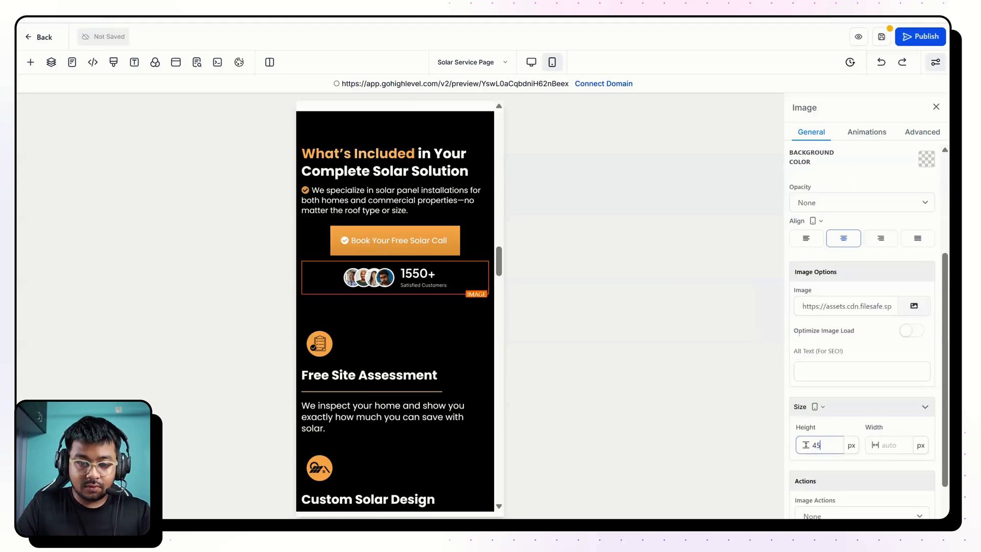
Try a 20 px mobile left margin on the three-column row starting with "Free Site Assessment".
scroll(347, 225, "down", 2)
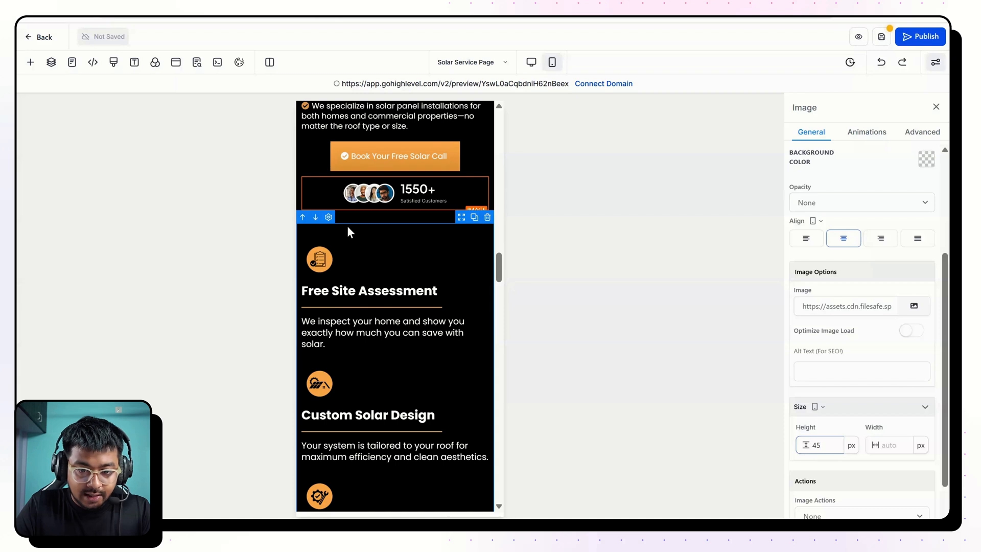
left_click(348, 225)
left_click(807, 250)
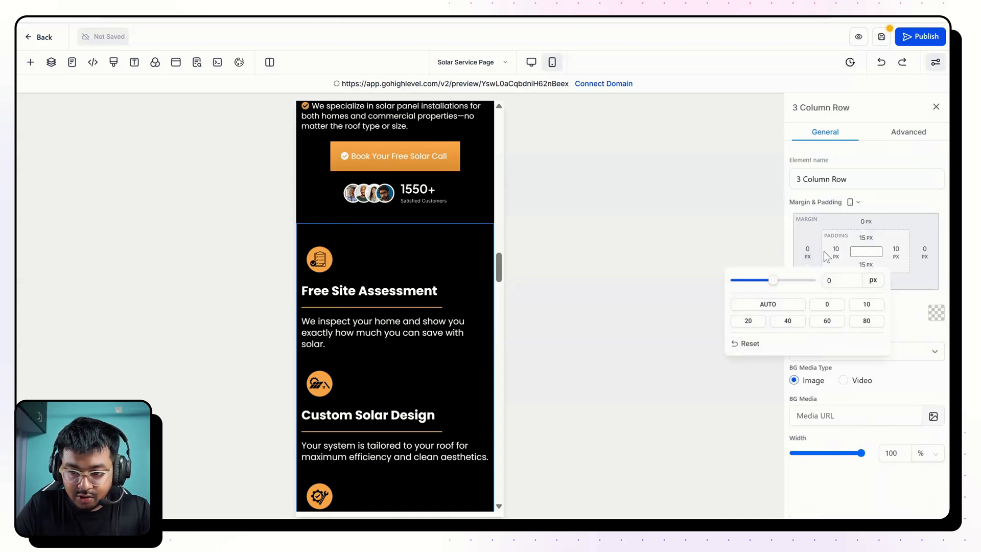
left_click(748, 321)
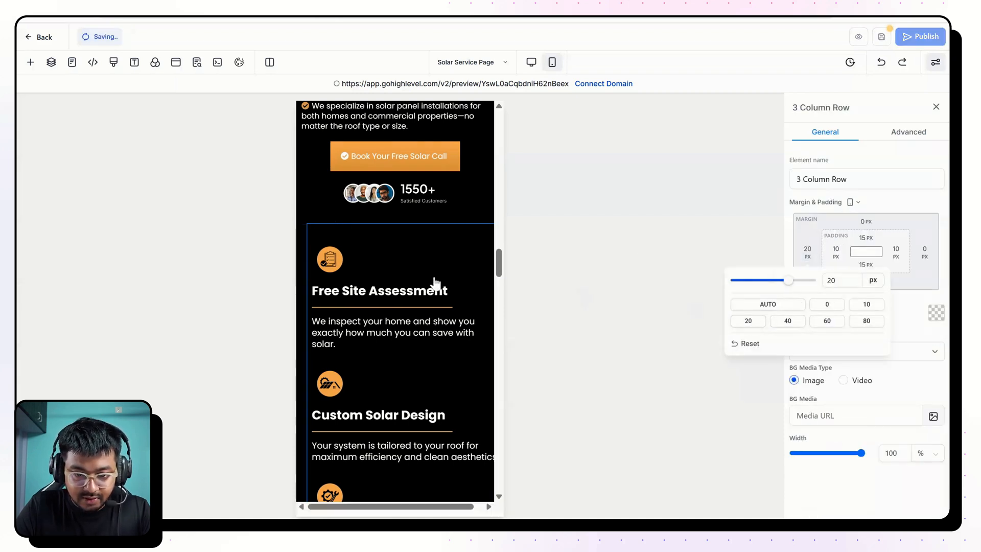
Set the mobile font size of the description under "Free Site Assessment" to 16 px.
left_click(405, 315)
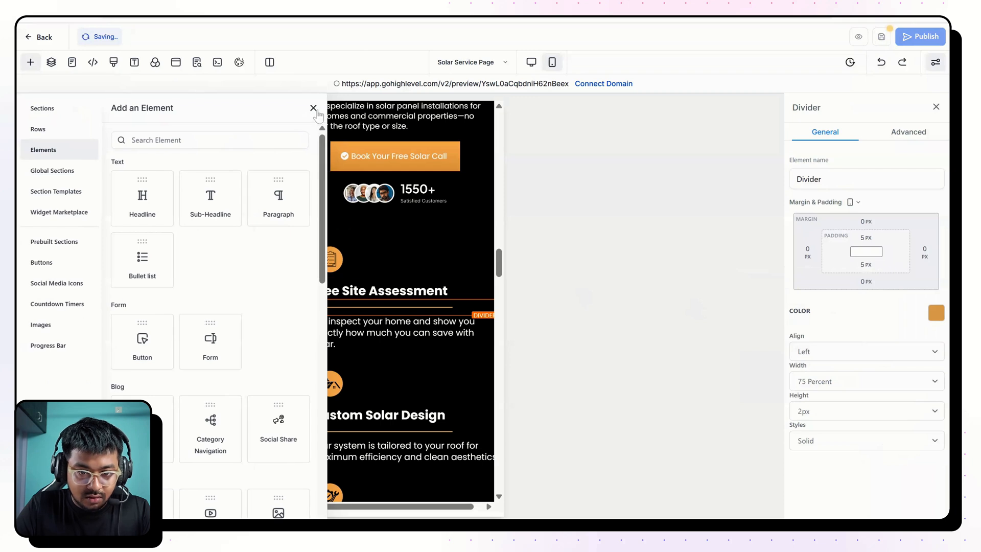
left_click(386, 333)
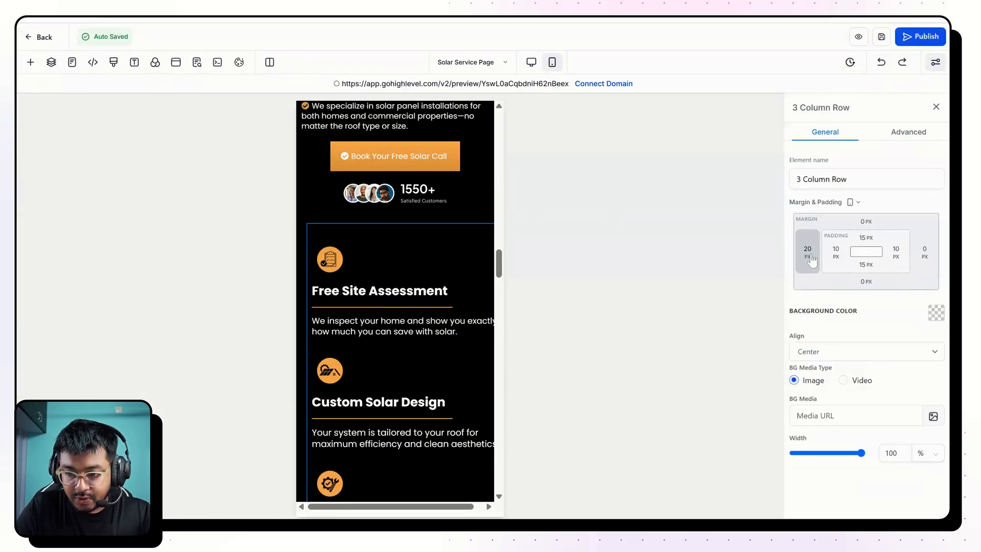
Return the "Free Site Assessment" three-column row's mobile left margin to 0 px and set its left padding to 20 px.
left_click(812, 261)
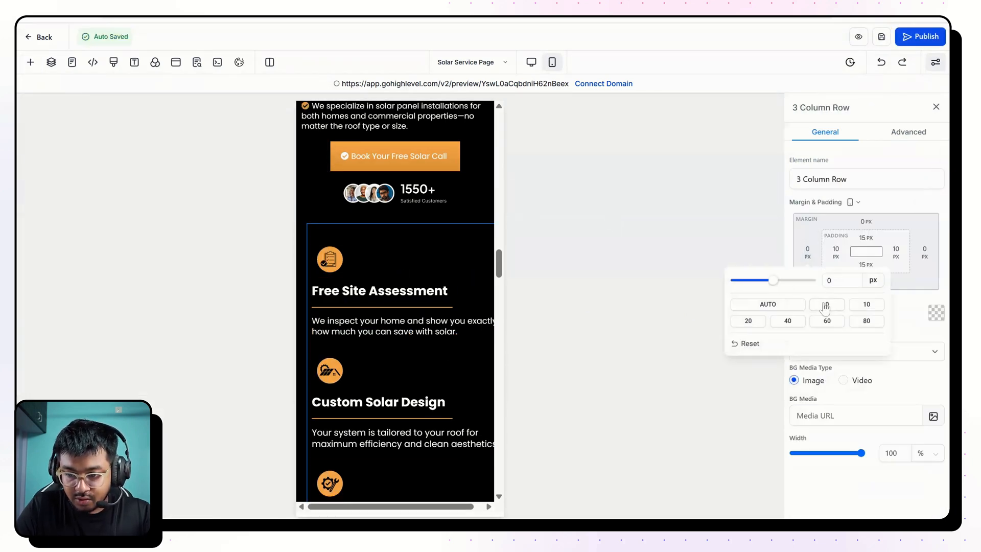
left_click(825, 301)
left_click(837, 260)
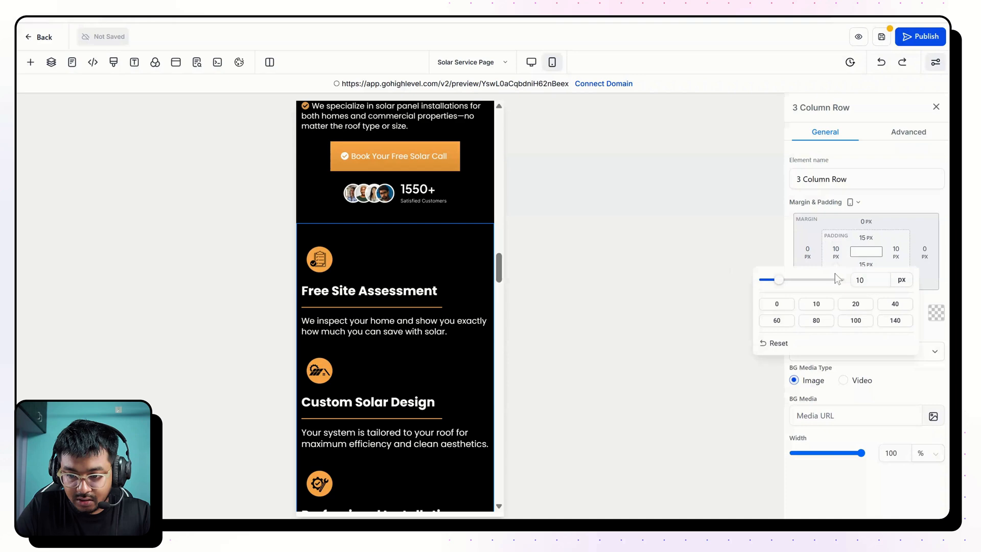
left_click(856, 304)
Set the mobile font size of the descriptions under "Custom Solar Design" and "Professional Installation" to 16 px.
scroll(450, 329, "down", 2)
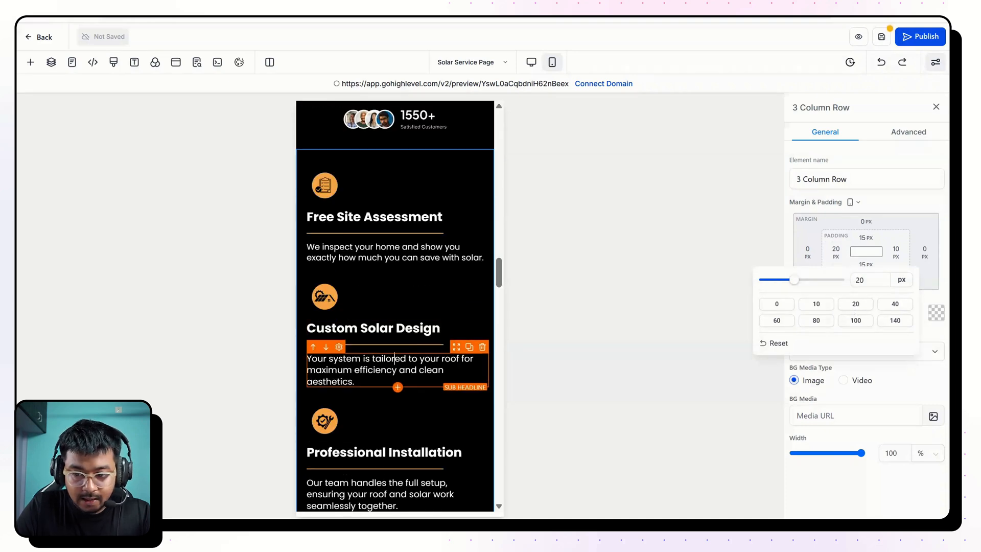
left_click(388, 369)
scroll(366, 293, "down", 5)
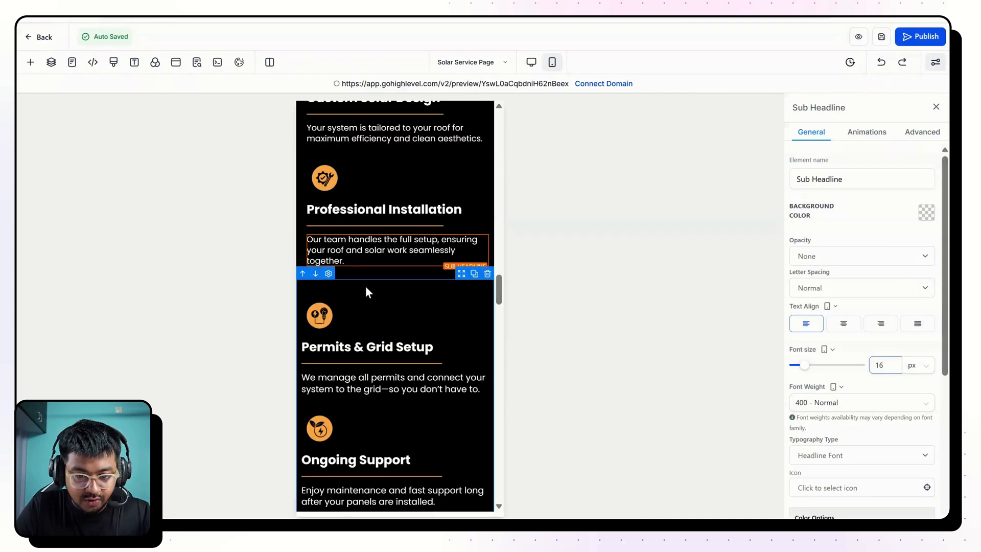
Set the mobile left padding of the three-column row starting with "Permits & Grid Setup" to 20 px.
left_click(366, 287)
left_click(366, 287)
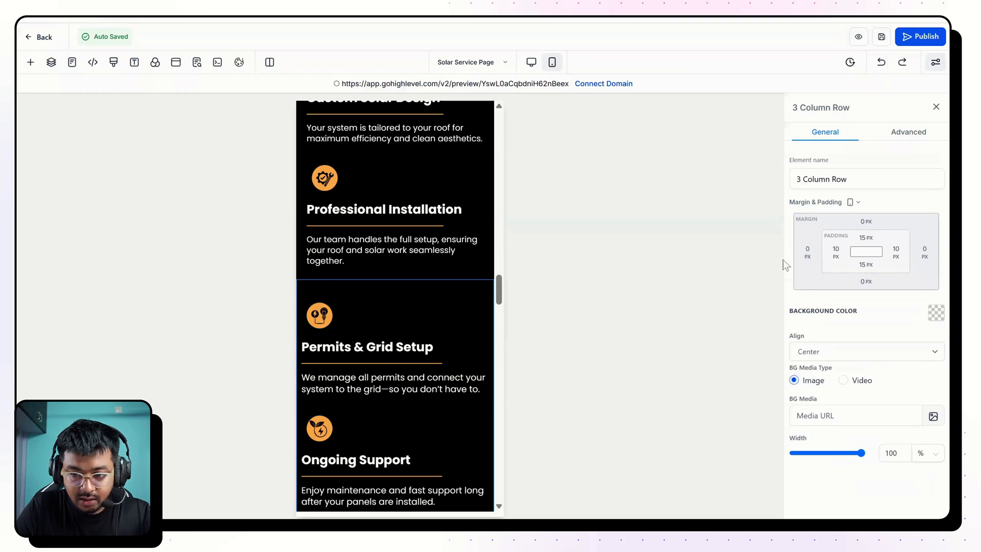
left_click(837, 253)
left_click(855, 304)
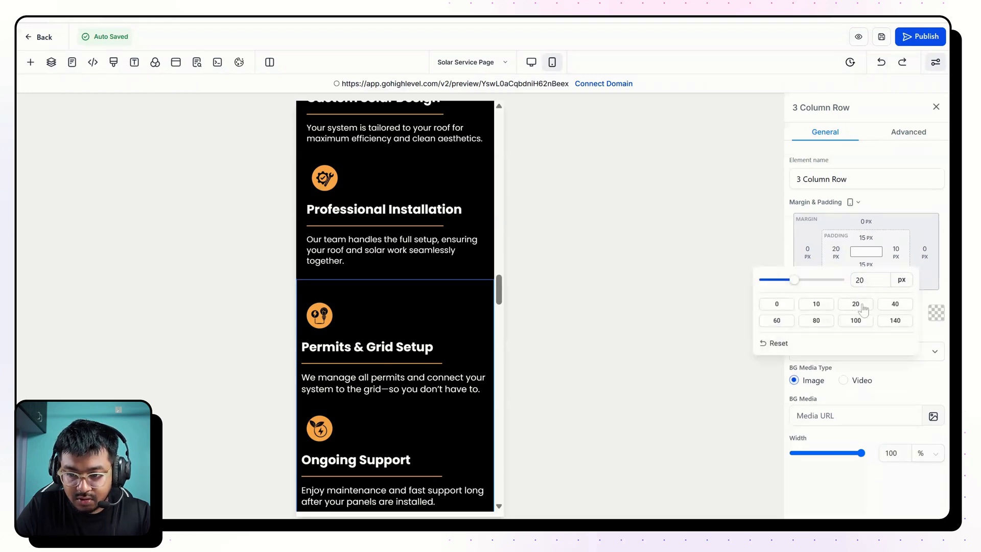
Set the mobile font size of the description under "Permits & Grid Setup" to 16 px.
left_click(400, 407)
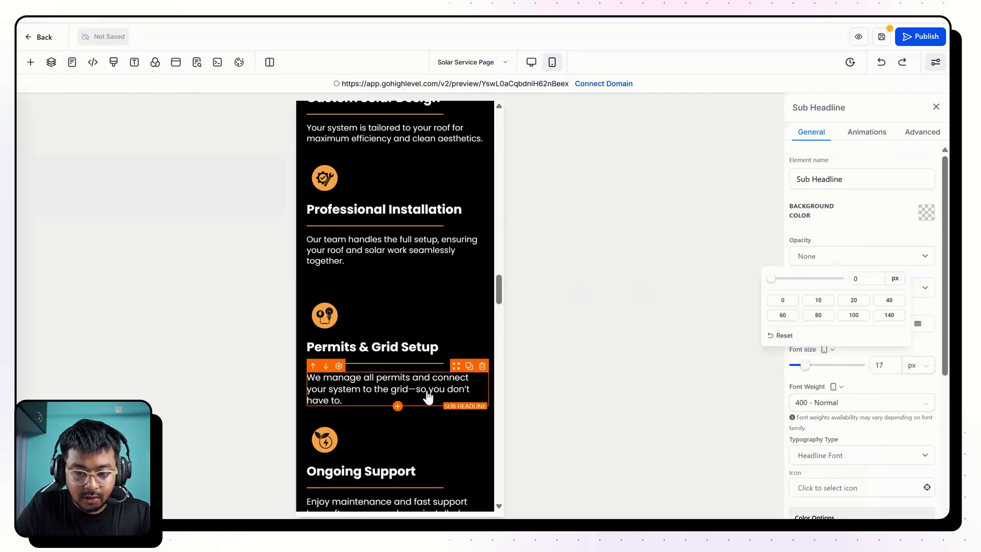
double_click(880, 365)
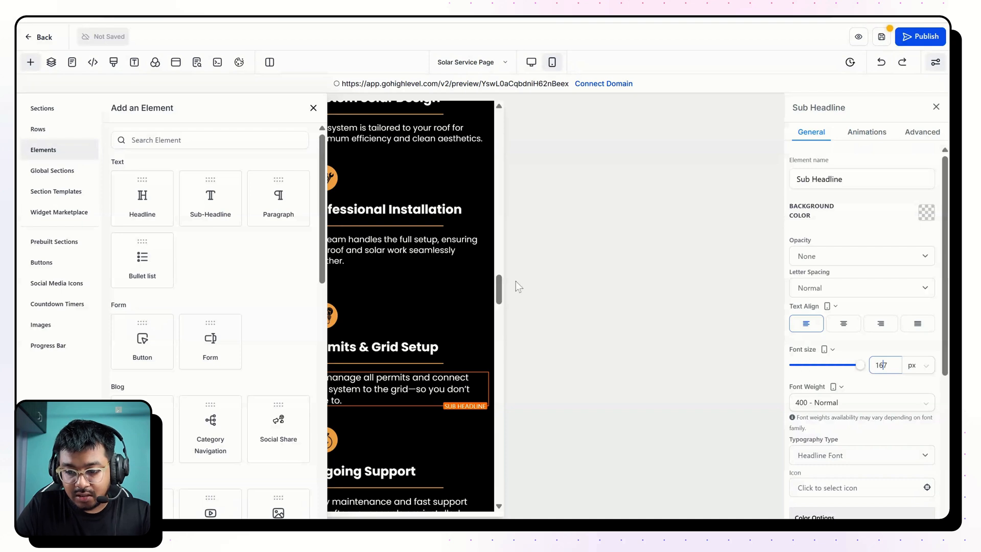
key("BackSpace")
left_click(314, 109)
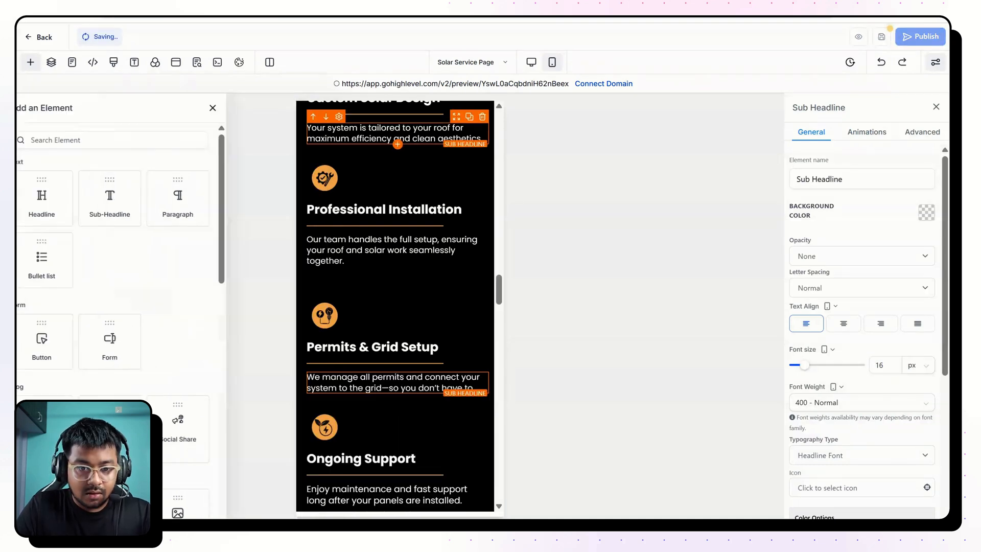
Set the mobile font size of the descriptions under "Ongoing Support" and "Warranty Protection" to 16 px.
scroll(397, 307, "down", 3)
left_click(880, 365)
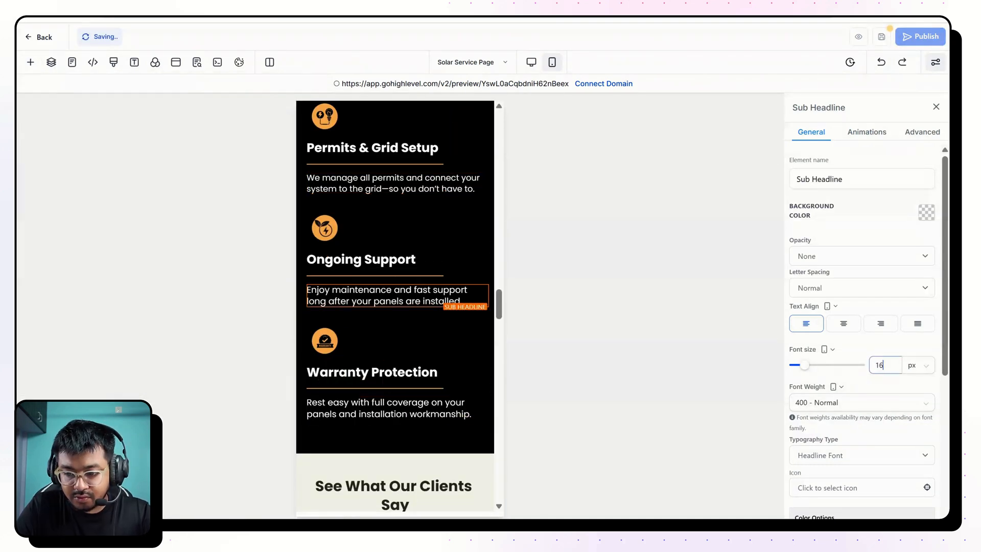
scroll(422, 413, "down", 4)
Set the mobile font size of the "See What Our Clients Say" headline to 29 px.
left_click(390, 291)
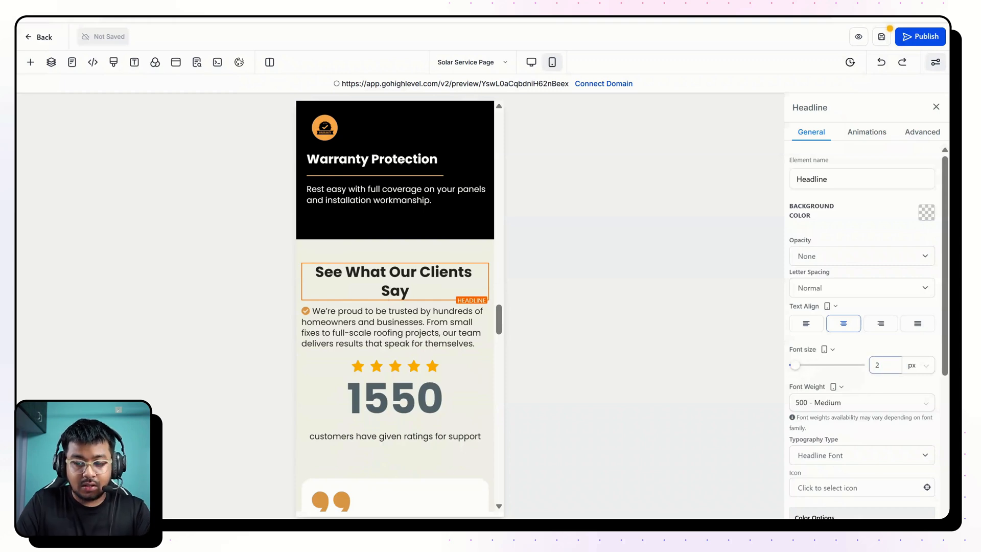
type("29")
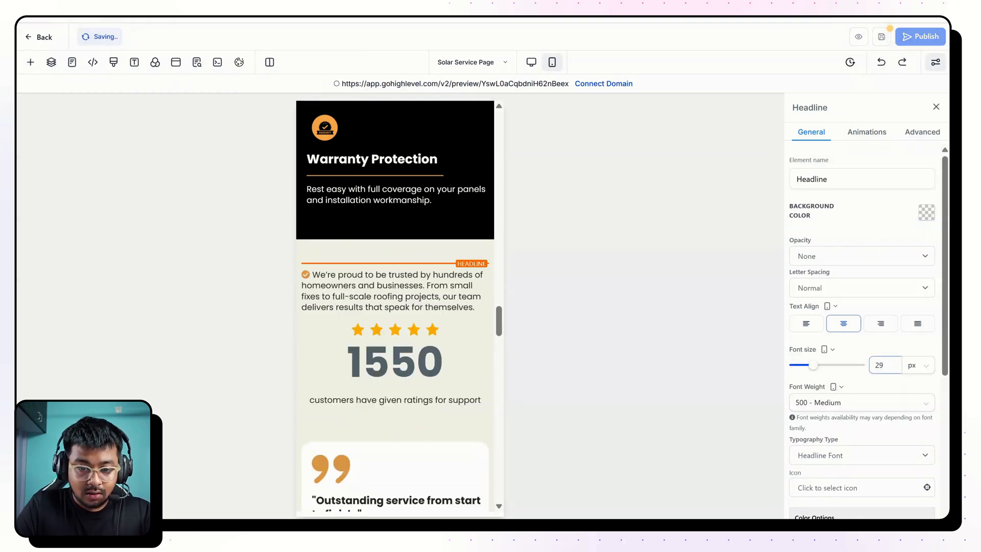
Review the mobile layout of the testimonials, FAQ and footer sections, then return to the upper part of the page.
scroll(395, 307, "down", 15)
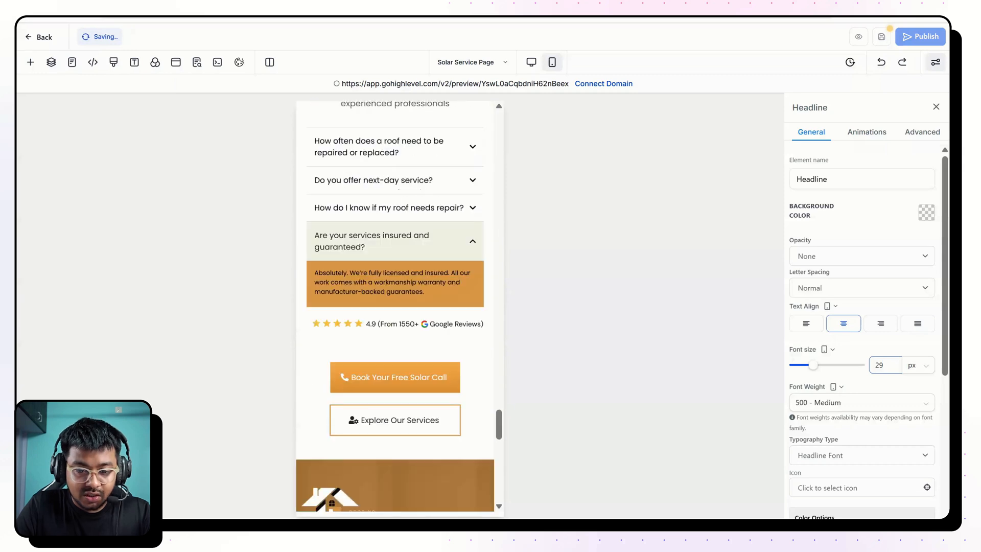
scroll(395, 307, "down", 15)
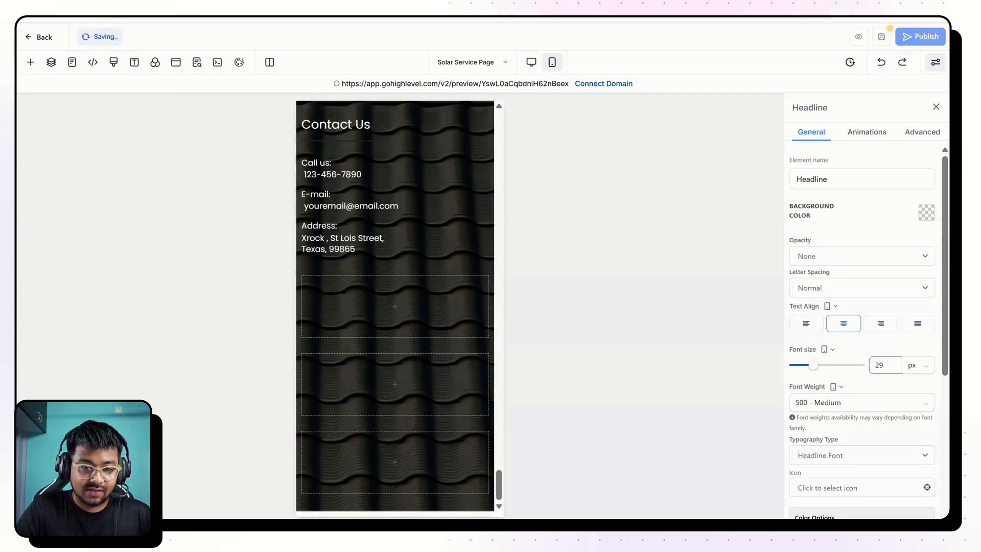
scroll(395, 307, "up", 10)
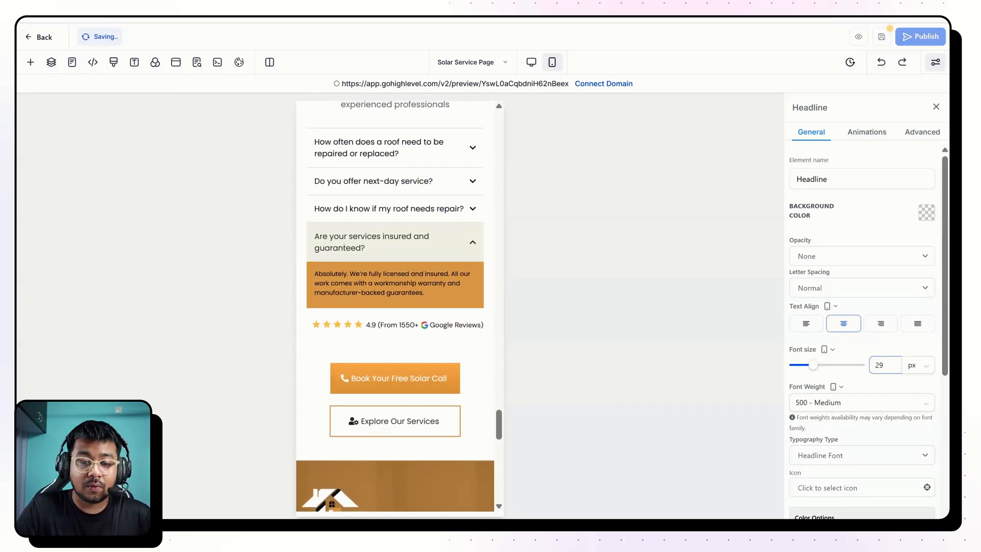
scroll(395, 306, "up", 10)
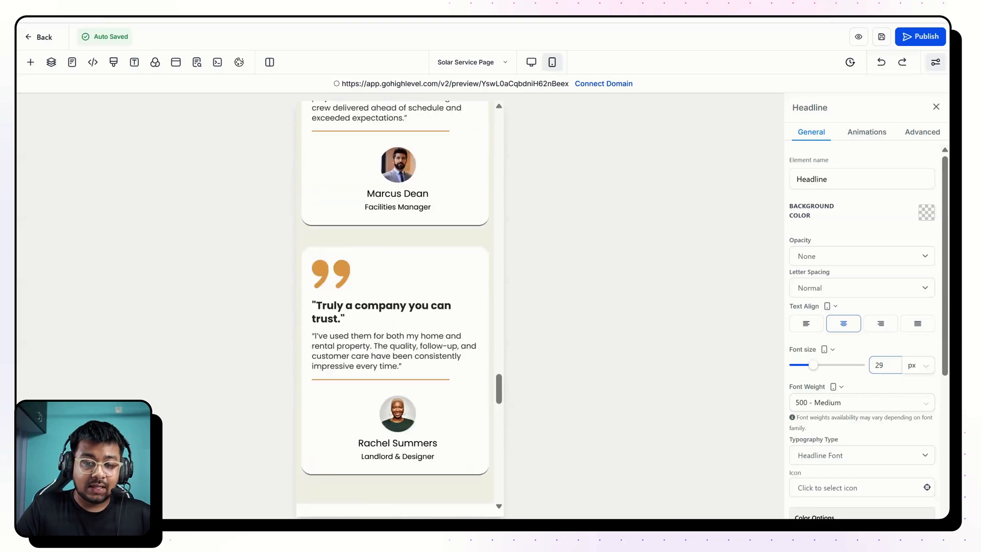
scroll(395, 307, "up", 10)
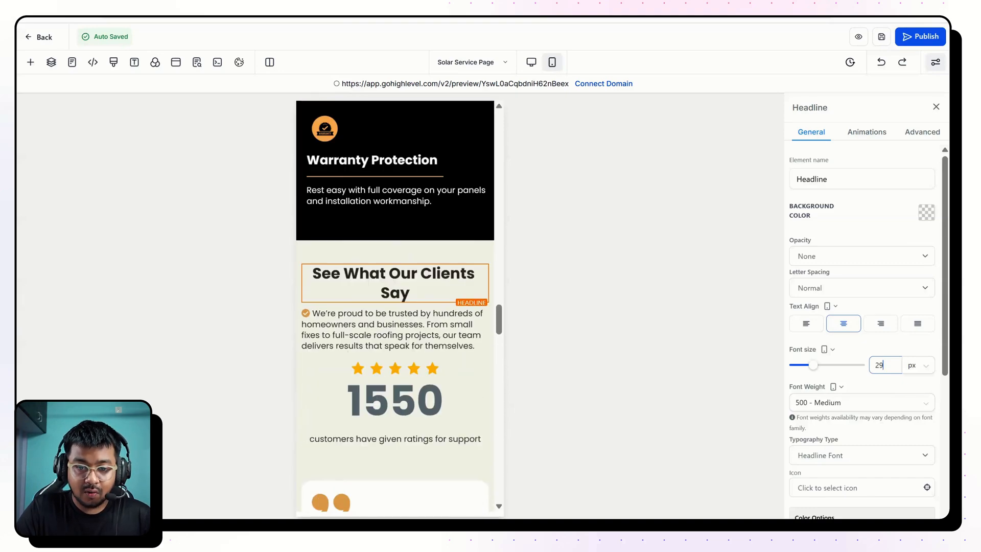
scroll(395, 306, "up", 10)
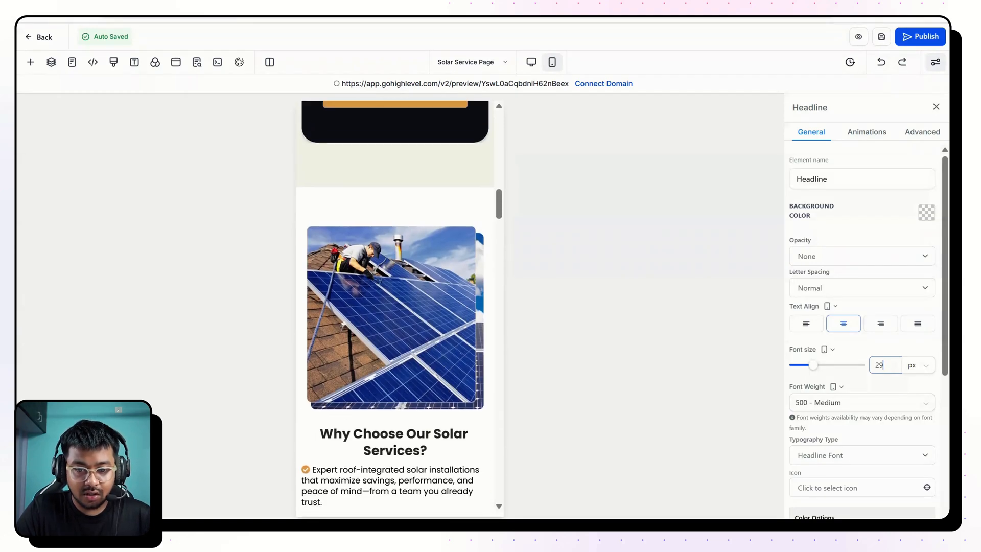
scroll(395, 306, "up", 8)
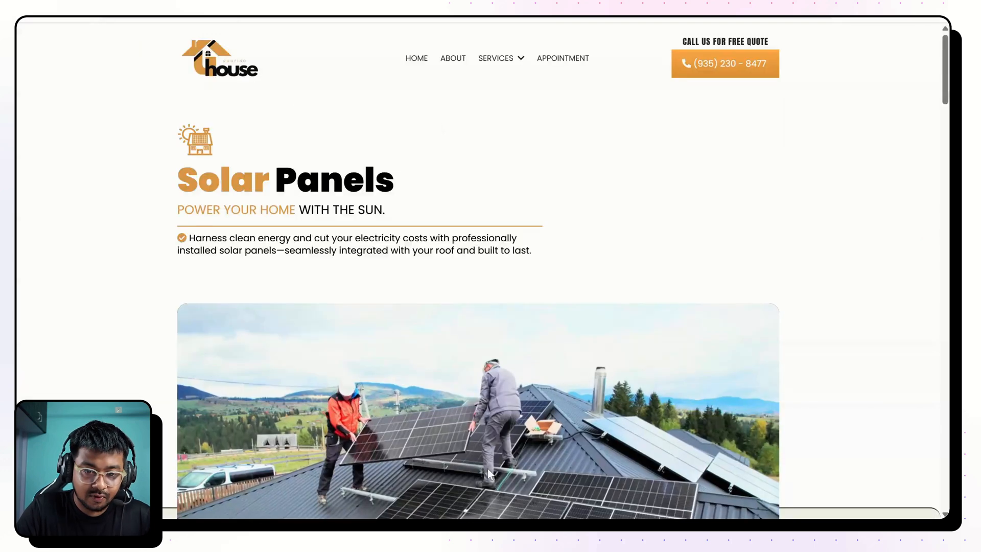
Preview the page in the iPhone 14 Pro Max device view and check the hero, video and "Let's Talk Solar" sections.
key("ctrl+shift+c")
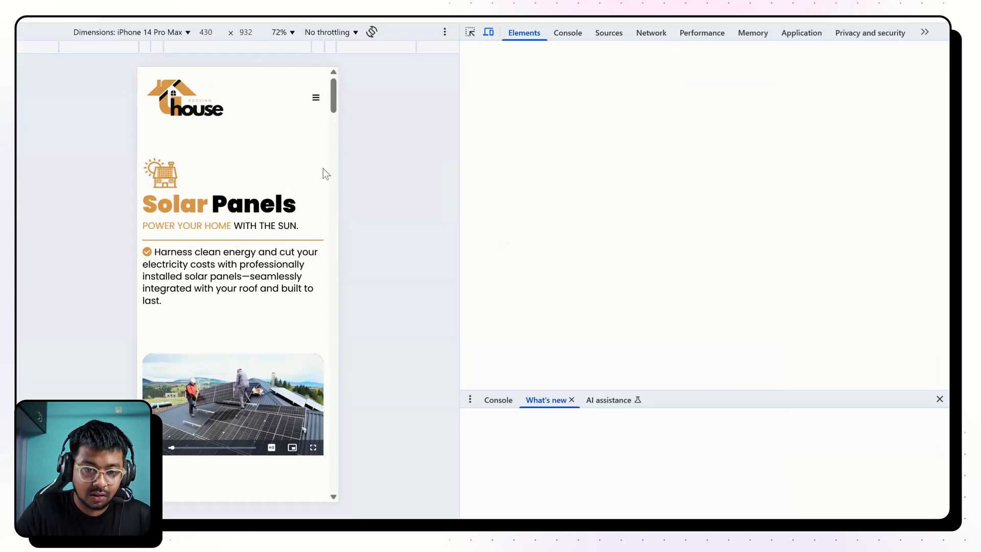
left_click(281, 210)
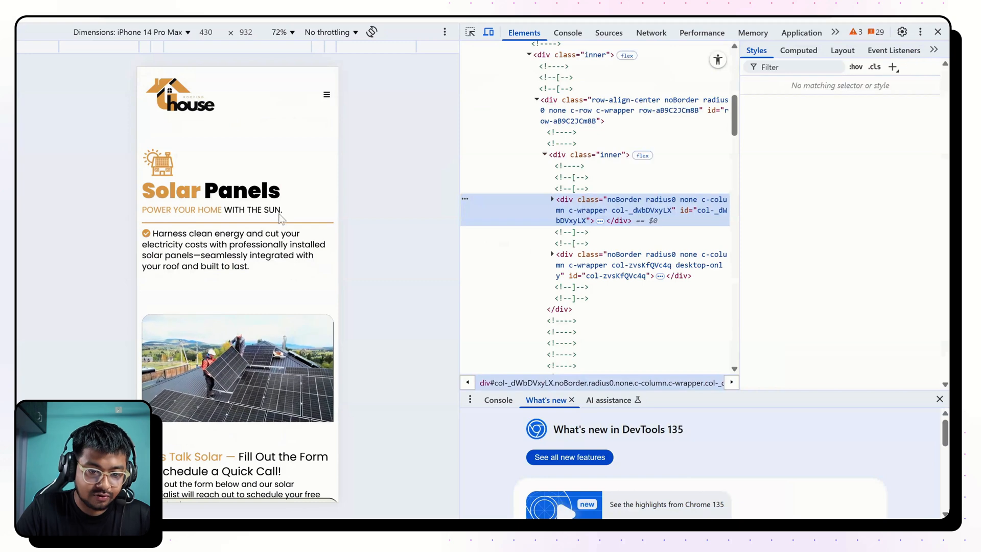
scroll(278, 364, "down", 4)
scroll(278, 364, "down", 2)
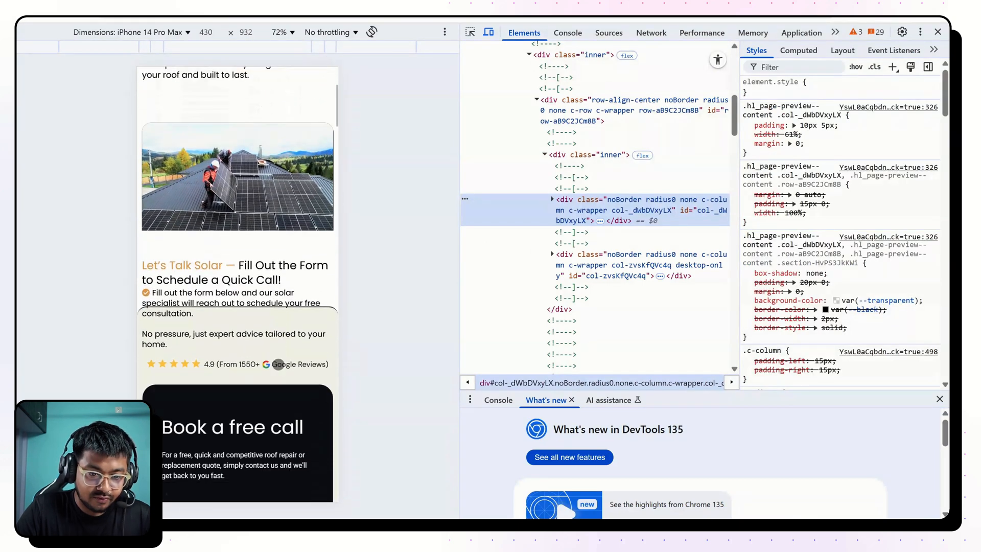
scroll(256, 306, "down", 3)
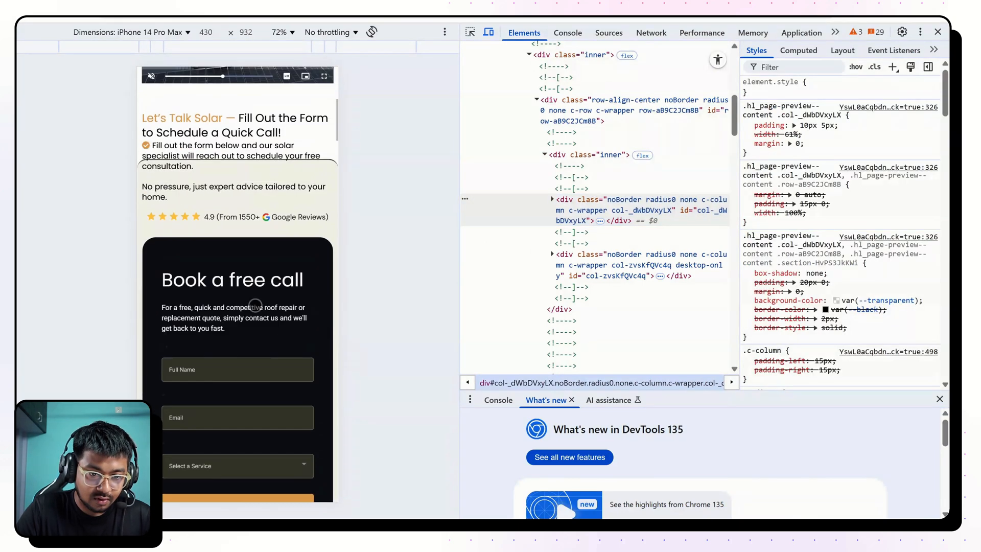
scroll(256, 306, "up", 1)
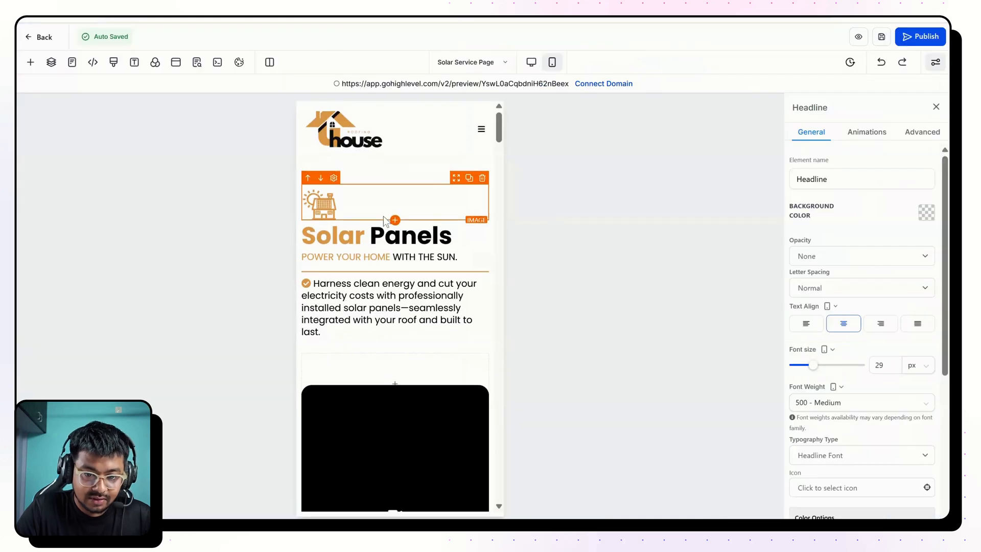
scroll(391, 220, "down", 5)
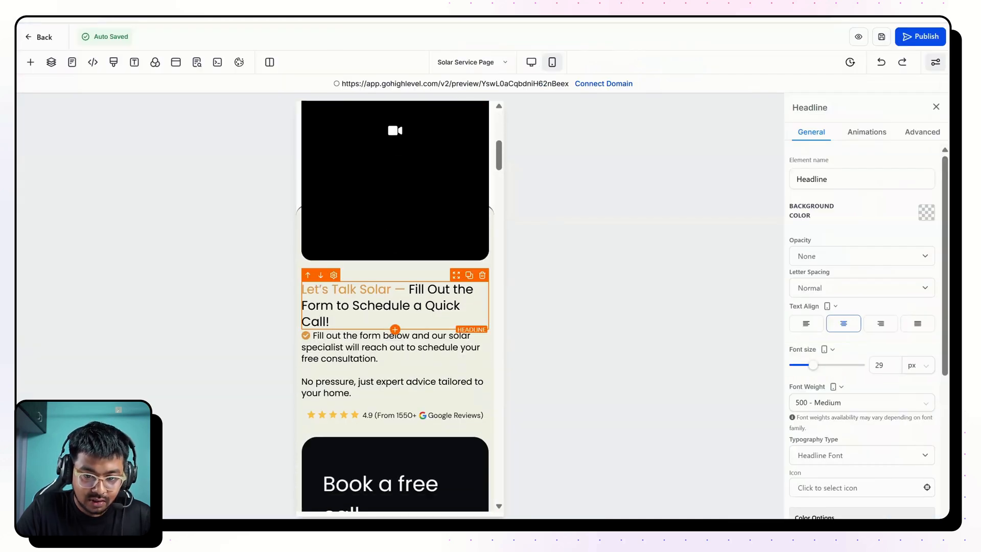
Set the mobile top margin of the two-column row containing the video to 0 px.
left_click(400, 268)
scroll(404, 261, "up", 3)
left_click(420, 167)
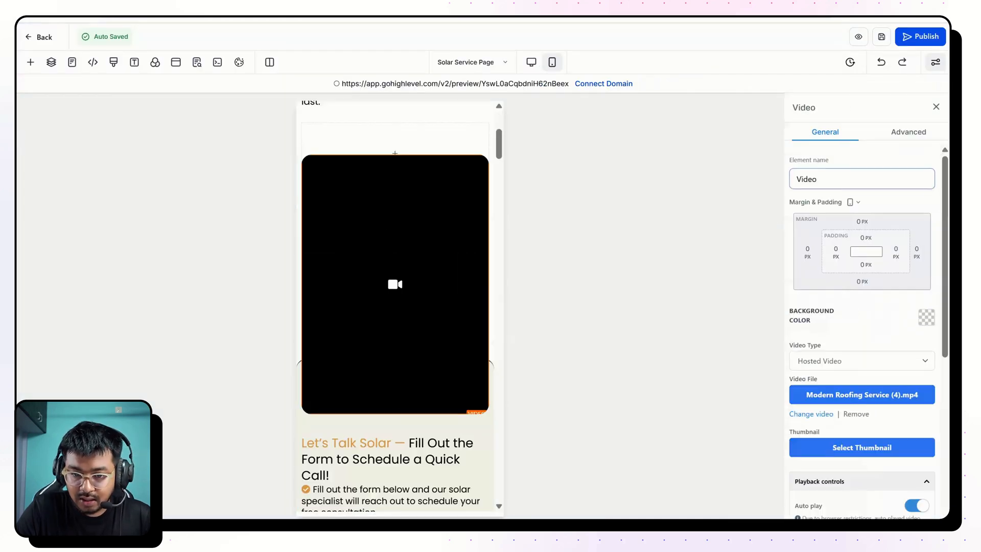
left_click(491, 174)
left_click(862, 221)
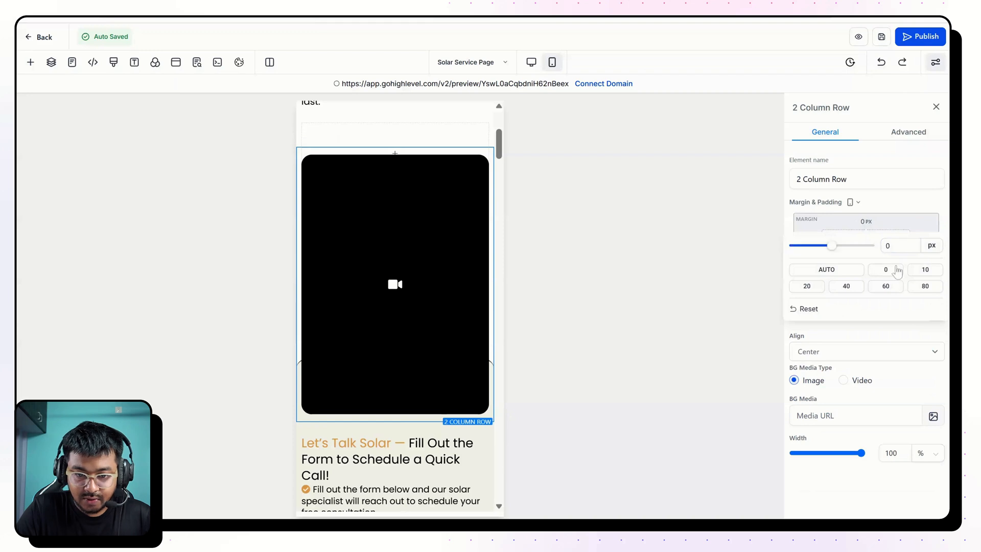
Hide the three empty columns between the "Solar Panels" description and the video section on mobile.
scroll(439, 240, "up", 2)
left_click(445, 231)
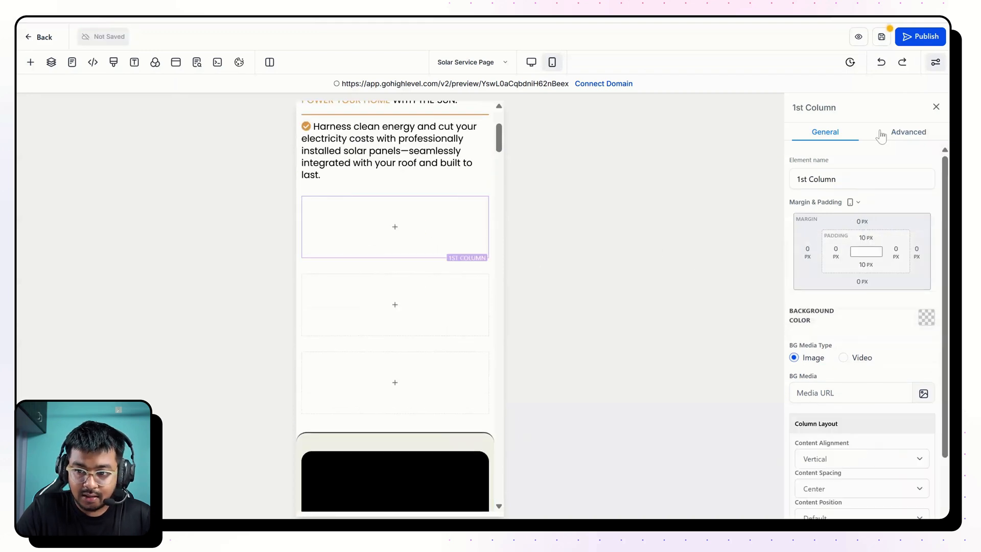
left_click(900, 137)
left_click(870, 328)
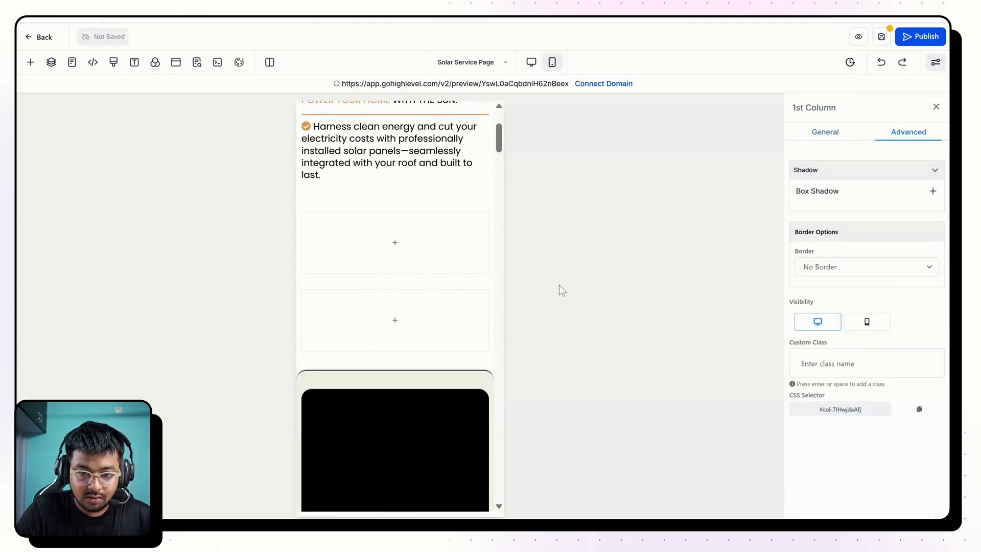
left_click(908, 133)
left_click(868, 323)
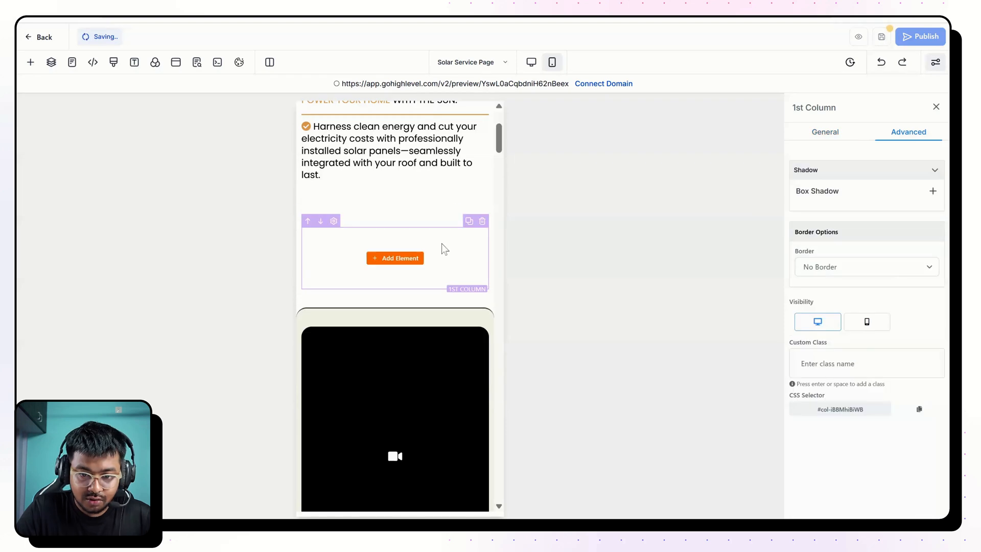
left_click(442, 244)
Hide the empty one-column rows between the "Solar Panels" description and the video section on mobile, keeping them on desktop.
left_click(445, 221)
left_click(908, 133)
left_click(868, 324)
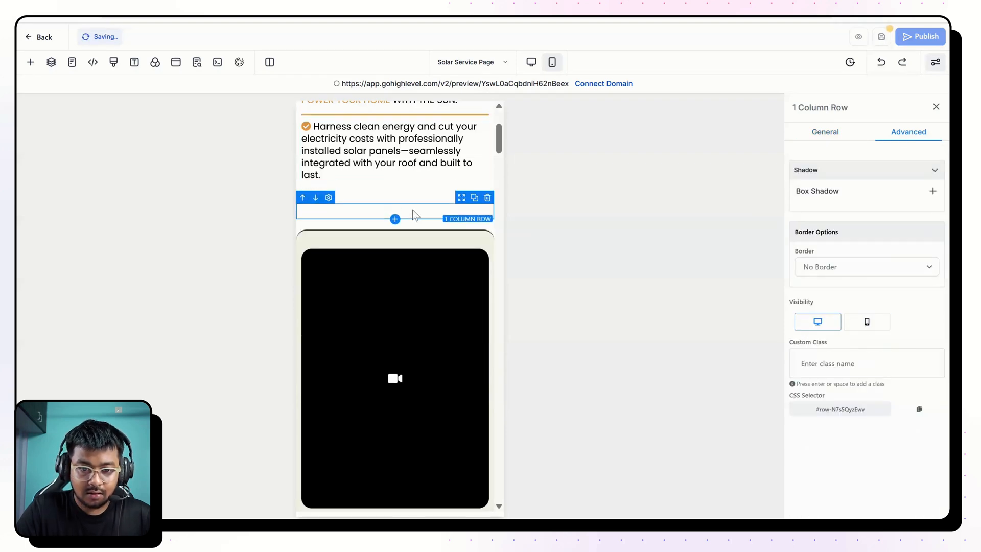
left_click(431, 197)
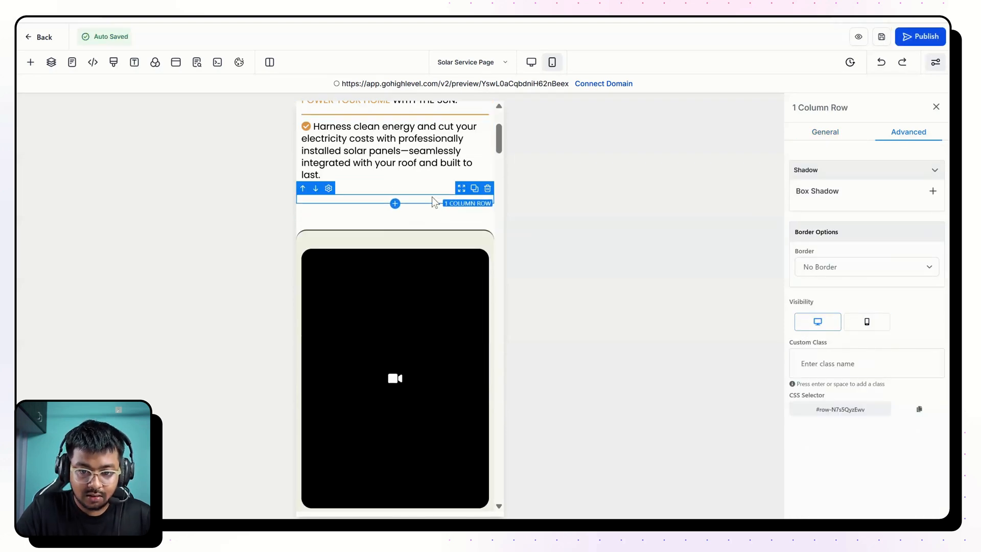
left_click(901, 137)
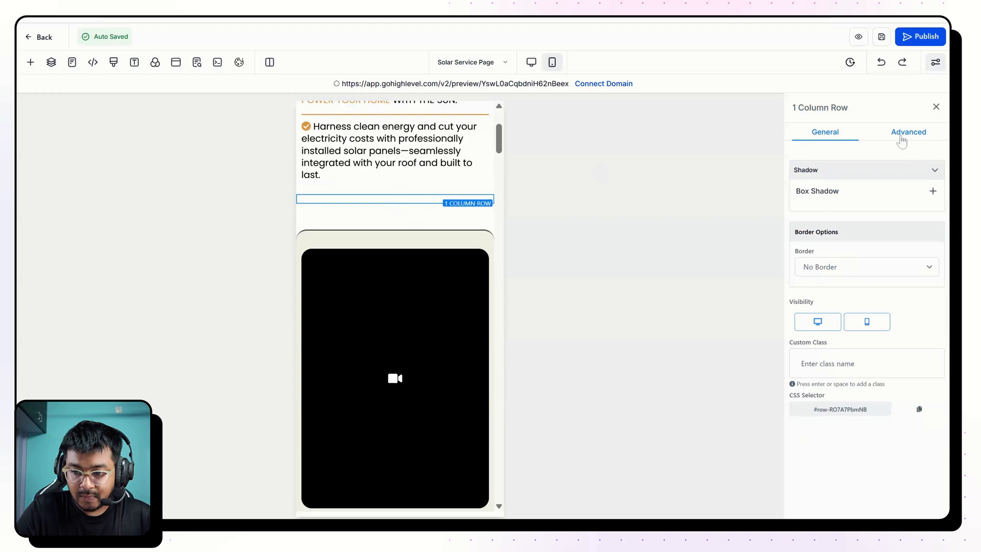
left_click(868, 323)
Preview the updated page in the iPhone 14 Pro Max device view and check the spacing between the hero text and video.
scroll(375, 257, "down", 5)
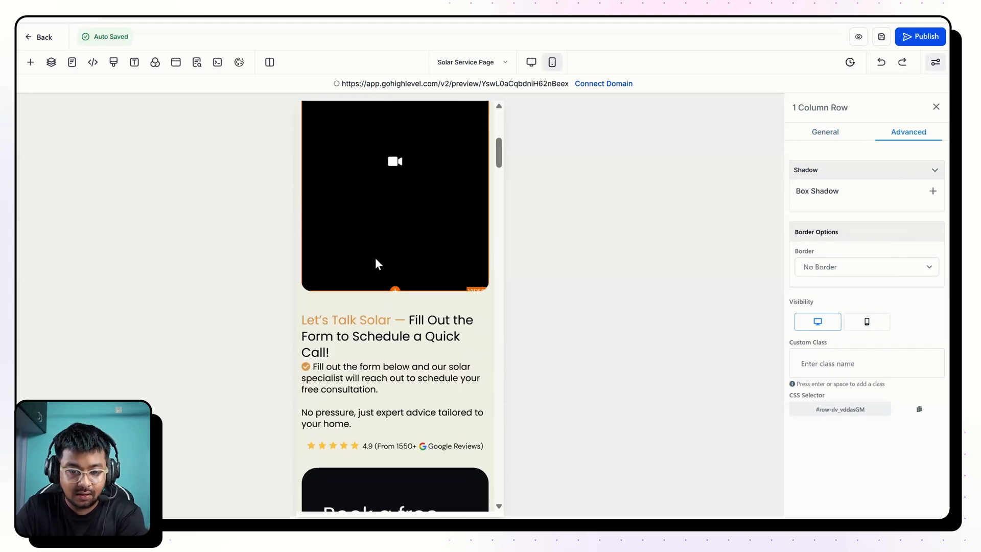
scroll(375, 258, "down", 5)
scroll(375, 258, "up", 10)
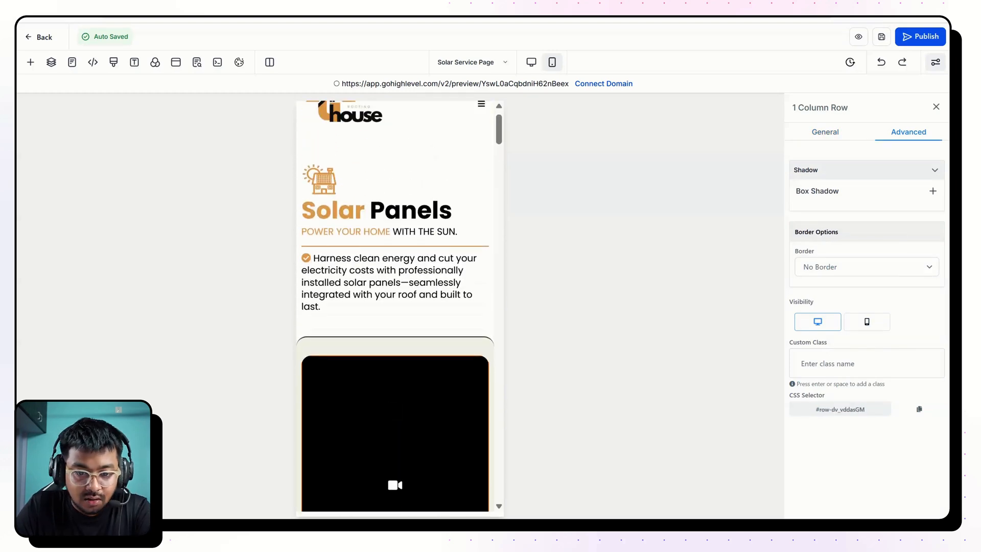
scroll(396, 419, "up", 1)
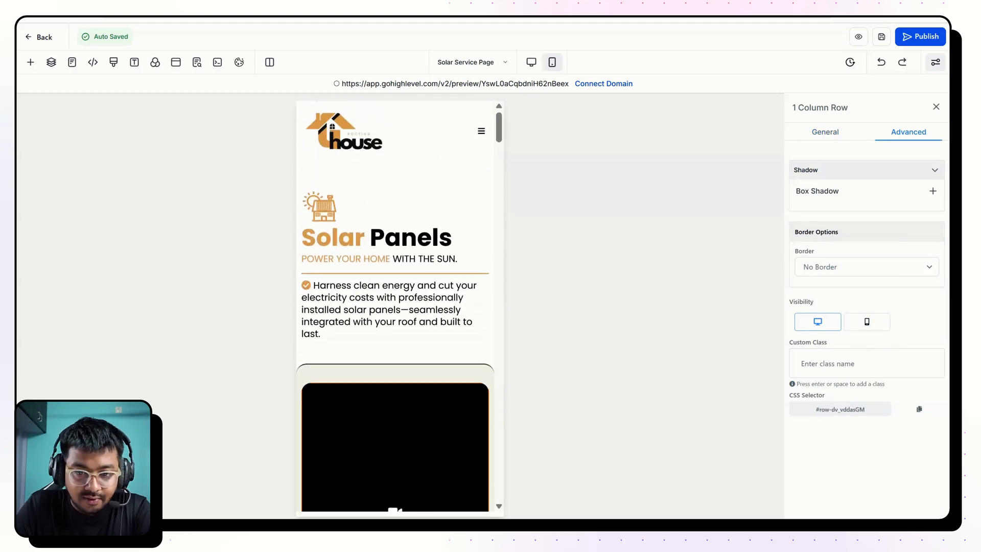
left_click(357, 83)
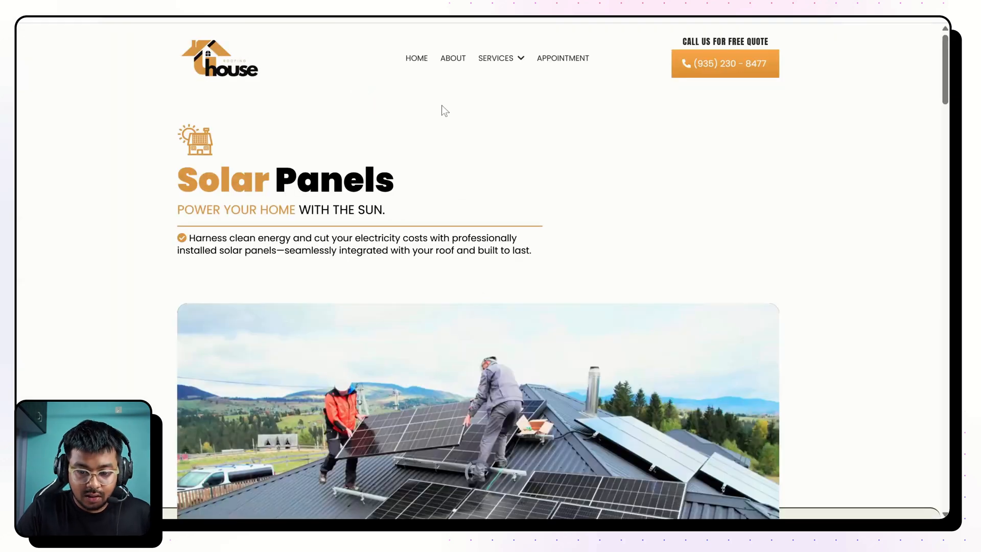
key("ctrl+shift+i")
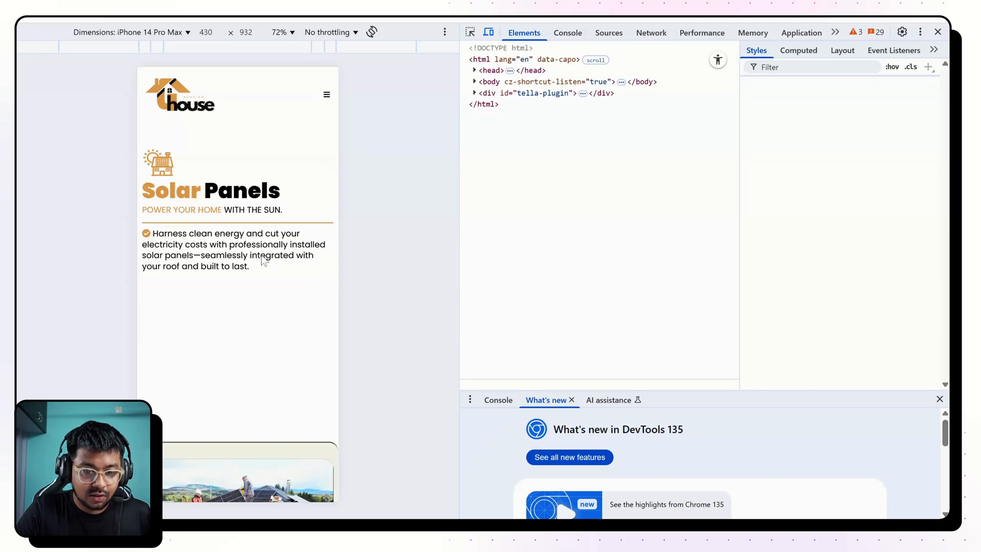
scroll(265, 261, "down", 2)
scroll(261, 241, "up", 2)
scroll(253, 188, "down", 8)
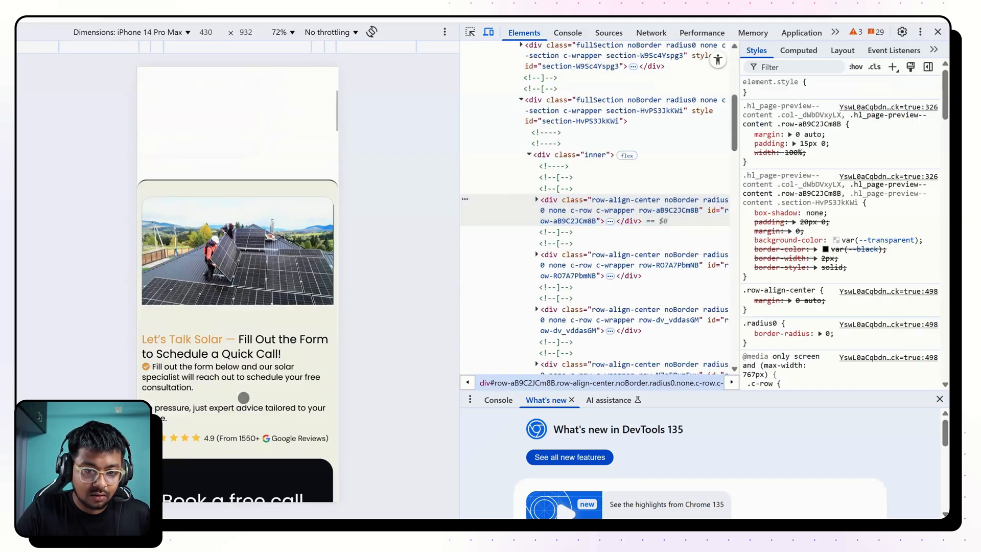
scroll(238, 281, "up", 5)
scroll(234, 276, "up", 1)
scroll(235, 276, "down", 4)
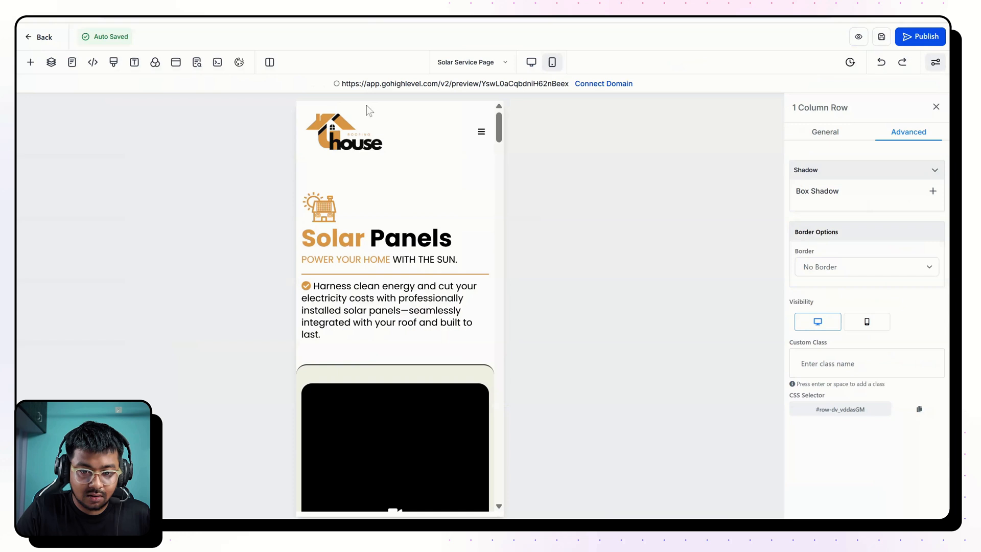
scroll(393, 205, "down", 3)
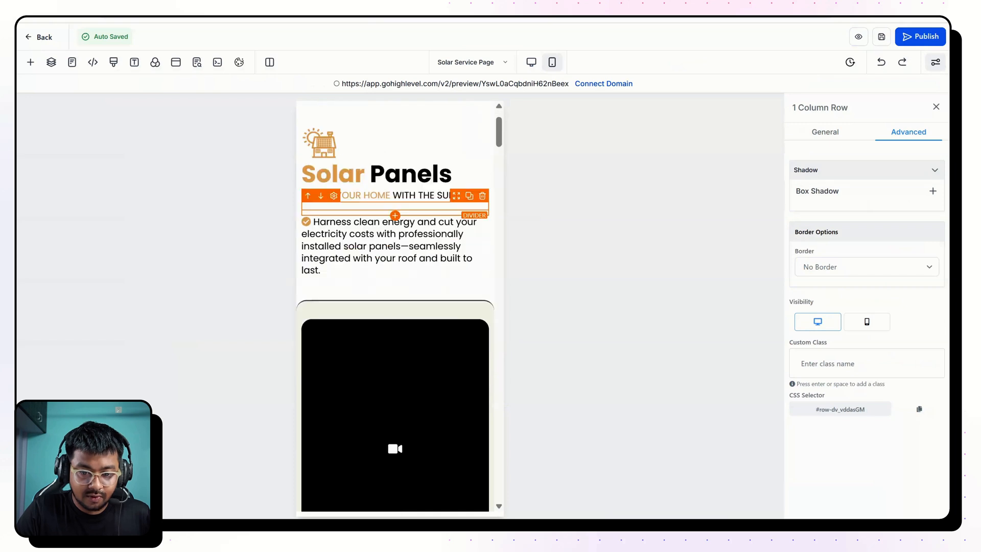
left_click(398, 265)
left_click(396, 262)
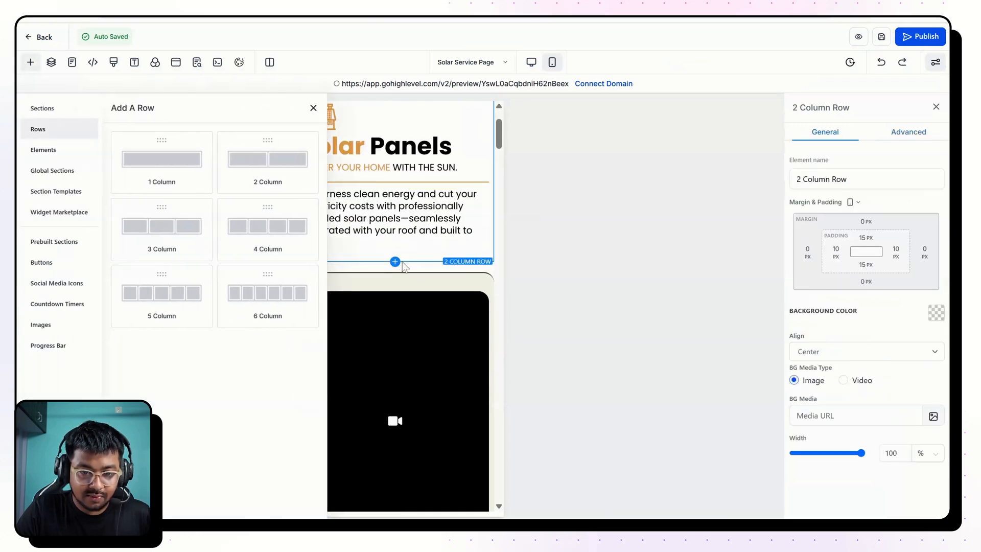
left_click(313, 108)
left_click(418, 267)
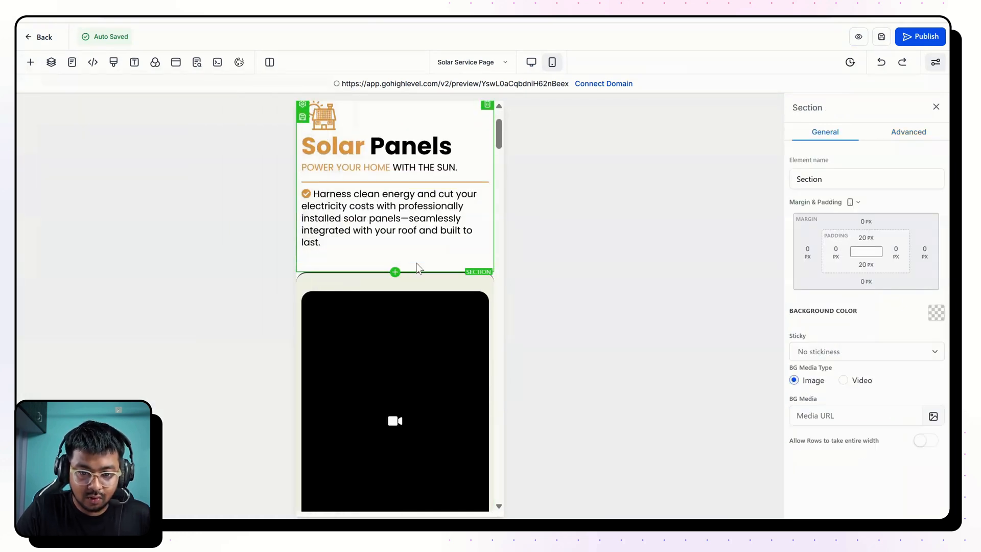
Preview the page in the iPhone 14 Pro Max device view, check every section down to the footer, and return to the desktop view.
left_click(865, 41)
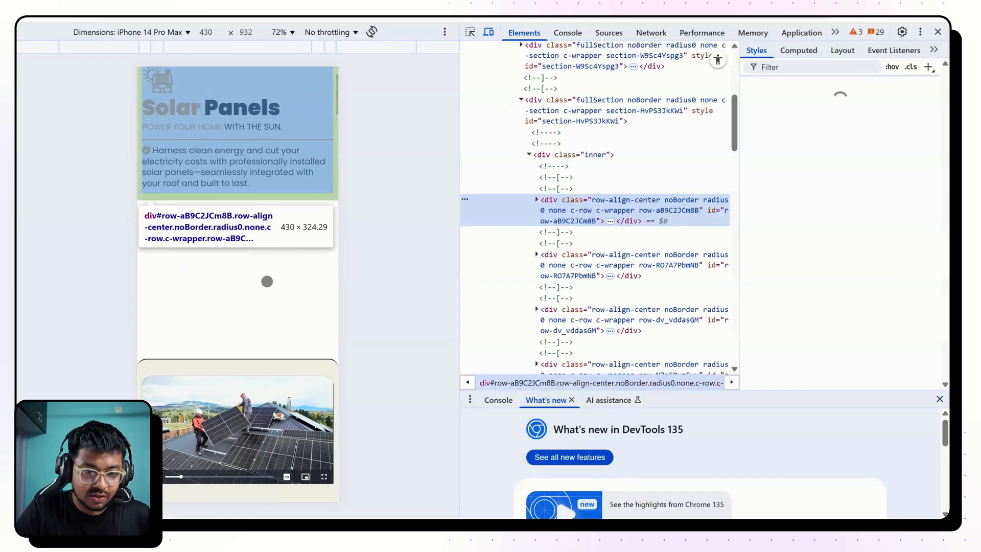
left_click(217, 295)
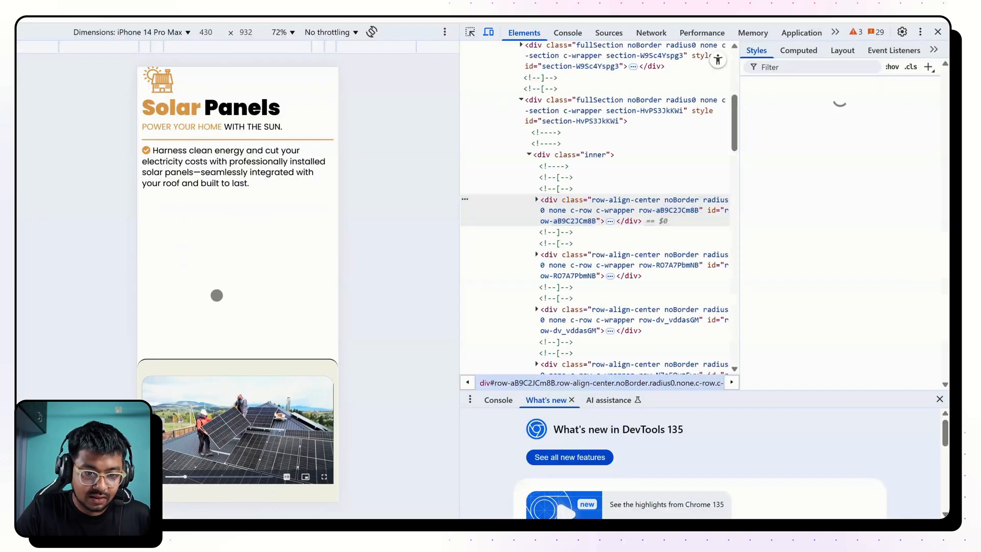
scroll(197, 271, "down", 10)
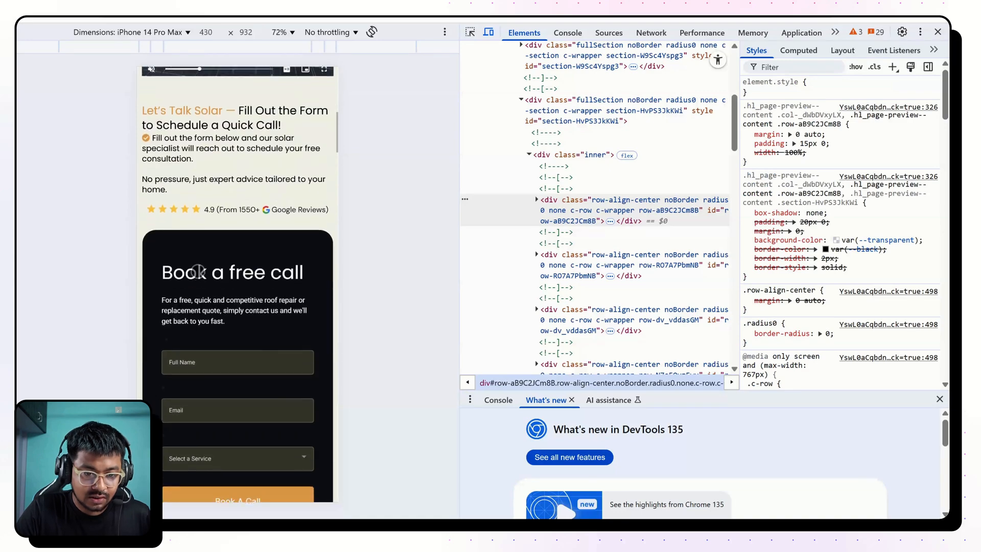
scroll(238, 284, "down", 10)
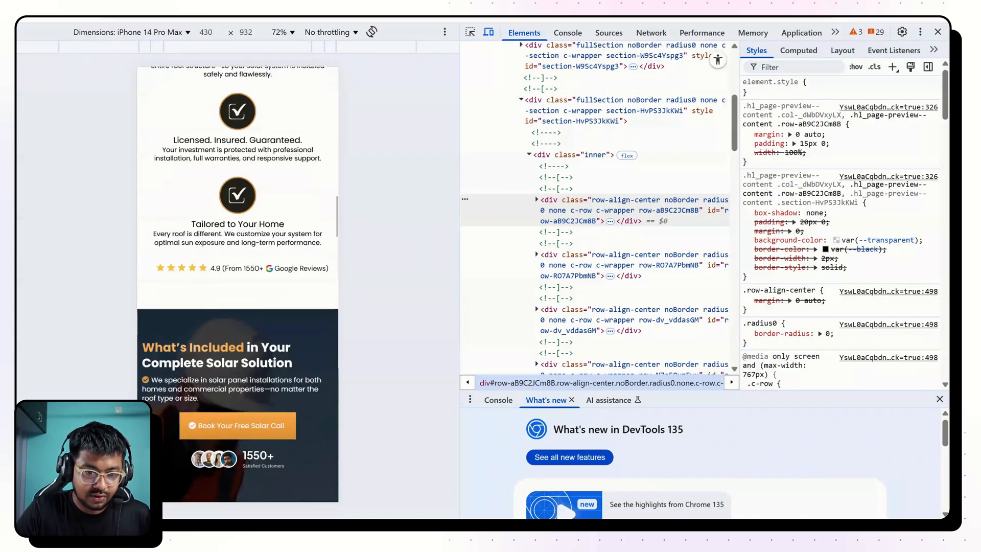
scroll(237, 284, "down", 10)
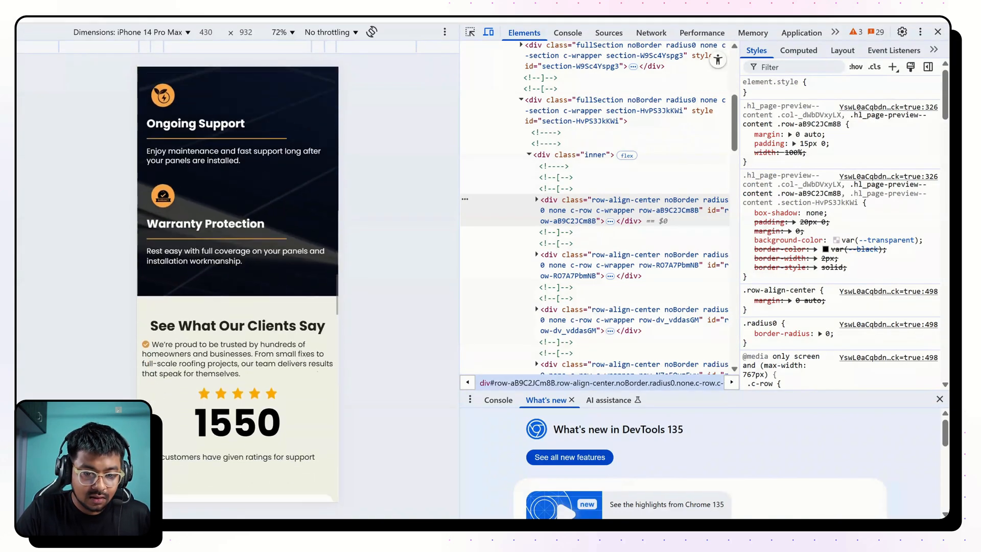
scroll(238, 284, "down", 15)
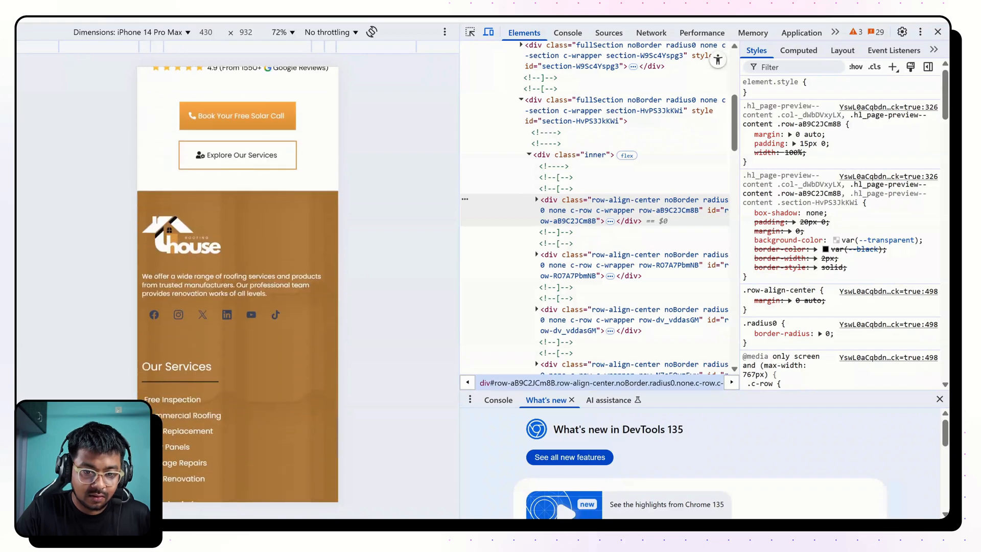
left_click(938, 32)
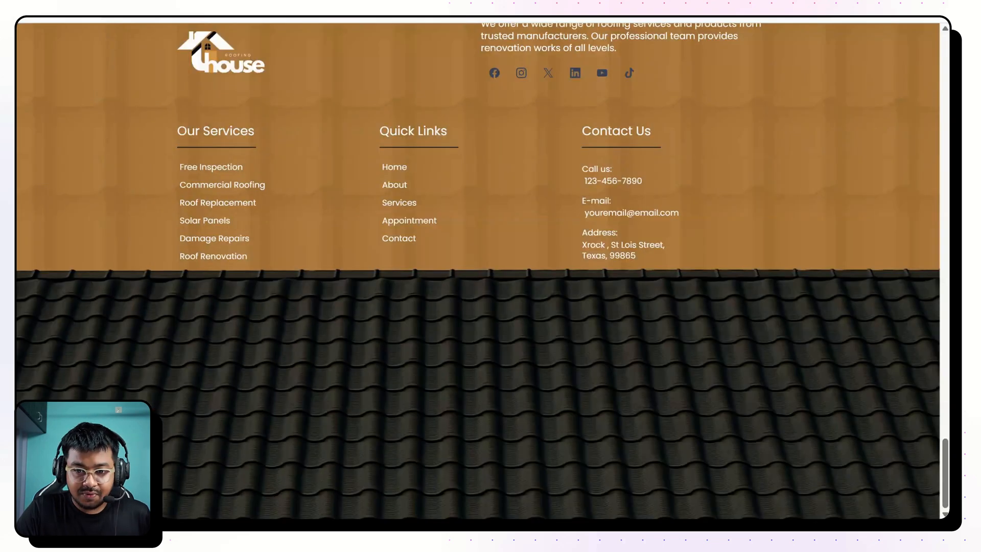
Return to the start of the desktop preview and expand the Services submenu in the site header.
scroll(515, 148, "up", 14)
scroll(515, 148, "up", 15)
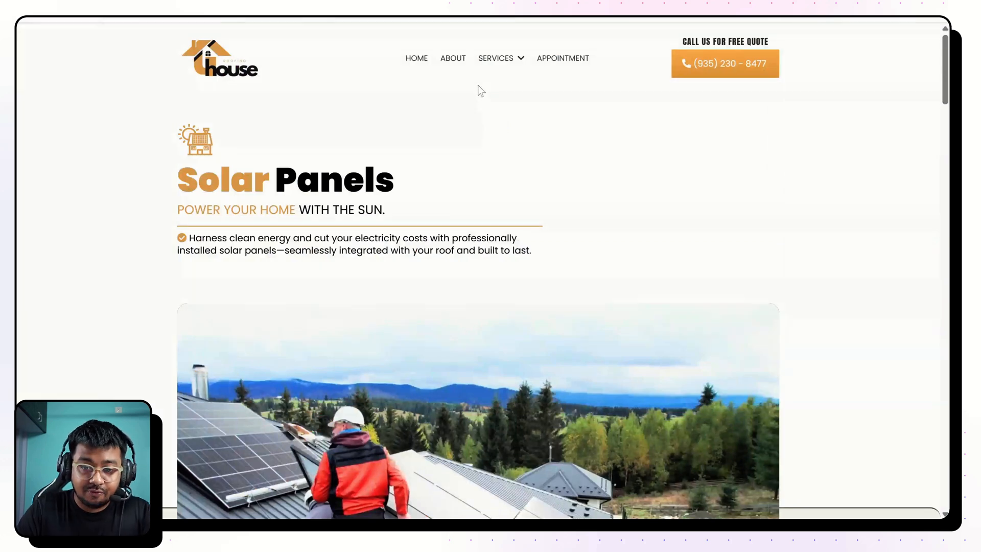
mouse_move(490, 58)
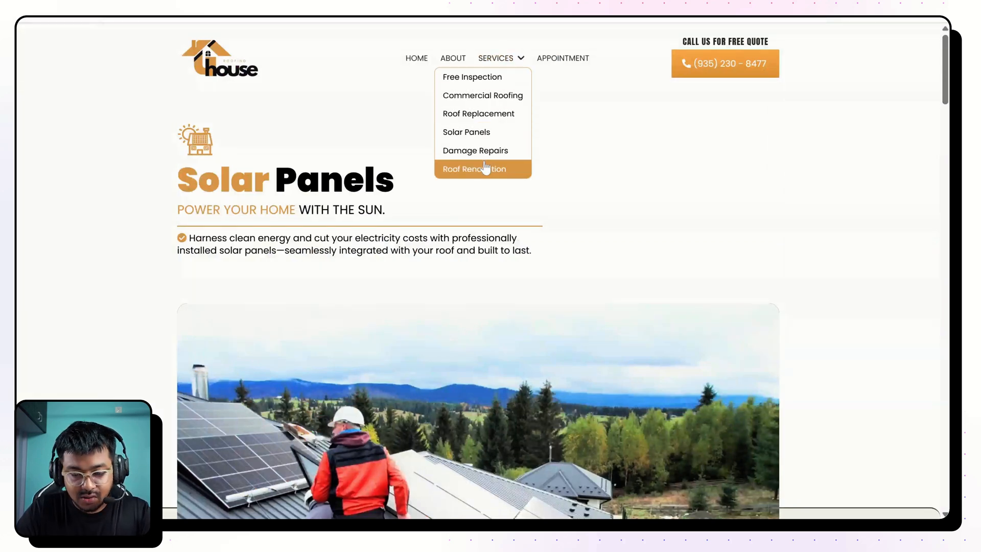